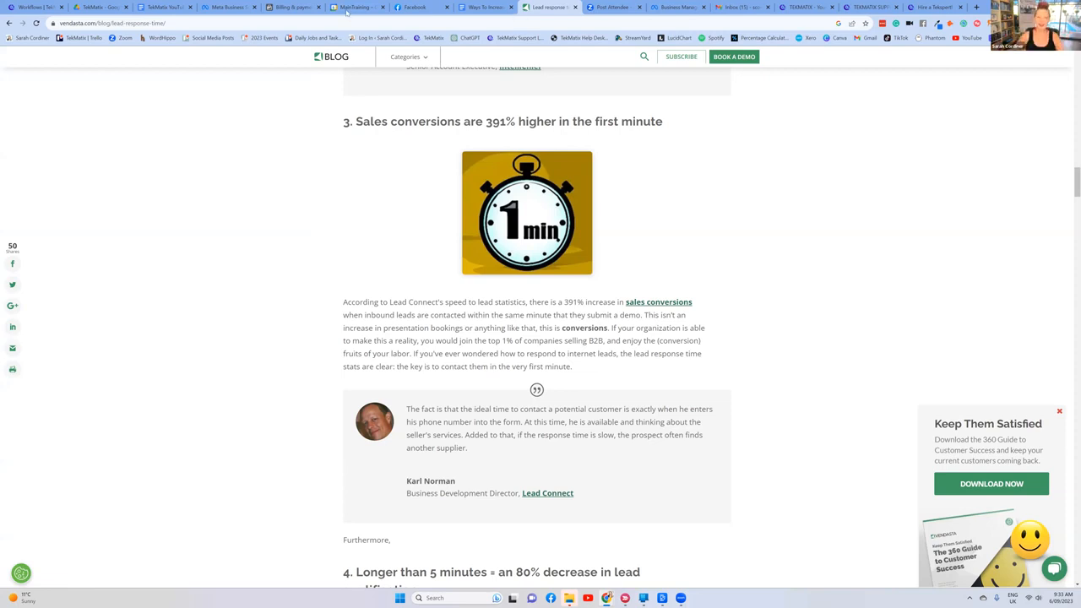
Step: Switch to the Google Docs sales checklist and highlight its first item, about instant SMS or voice messages on new leads
{"action": "left_click", "coordinate": [488, 8]}
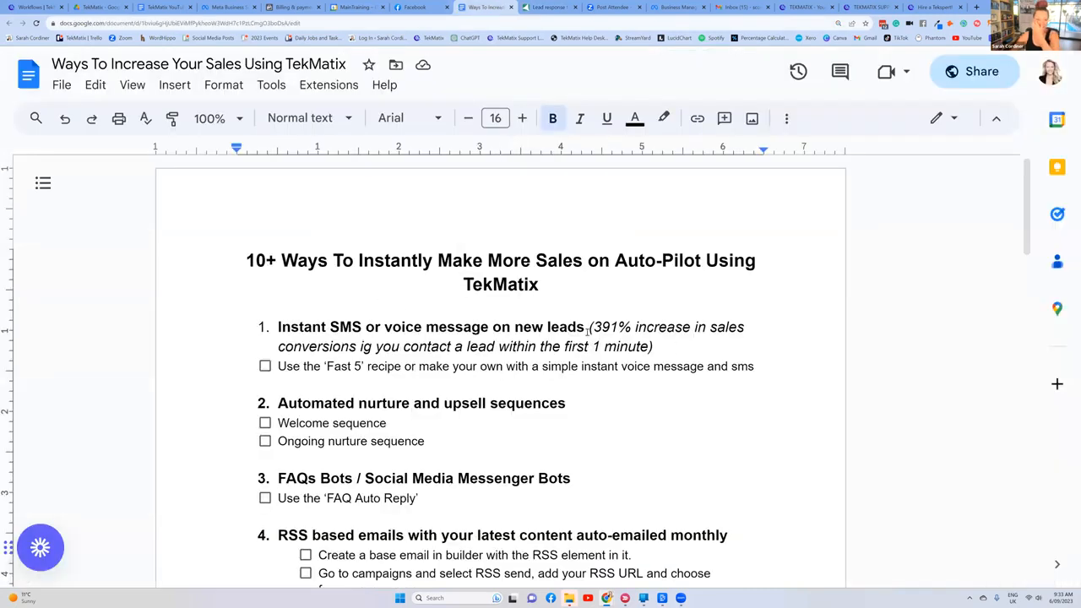
{"action": "left_click_drag", "start_coordinate": [754, 367], "coordinate": [252, 333]}
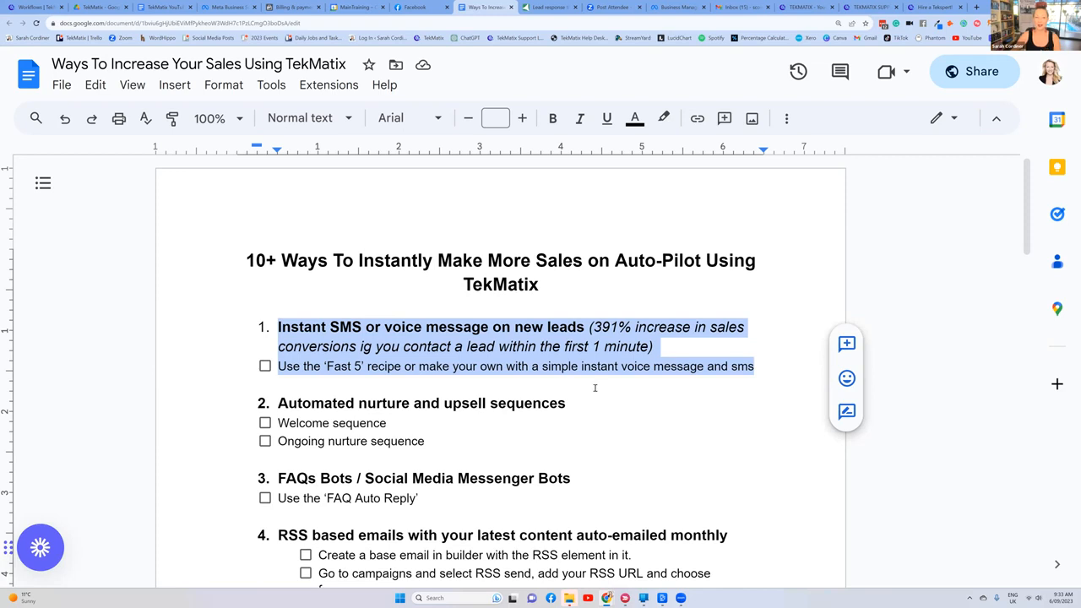
Step: Switch to TekMatix, change to the TekToolbox Demo account and start creating a new automated workflow
{"action": "left_click", "coordinate": [35, 7]}
{"action": "left_click", "coordinate": [55, 98]}
{"action": "left_click", "coordinate": [171, 93]}
{"action": "type", "text": "tool"}
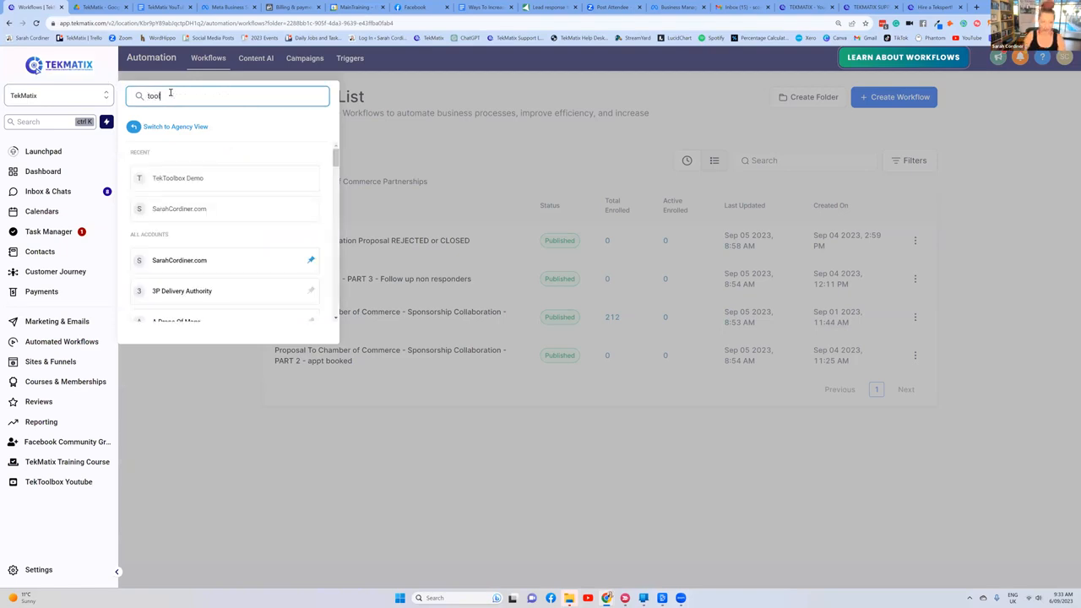
{"action": "left_click", "coordinate": [196, 179]}
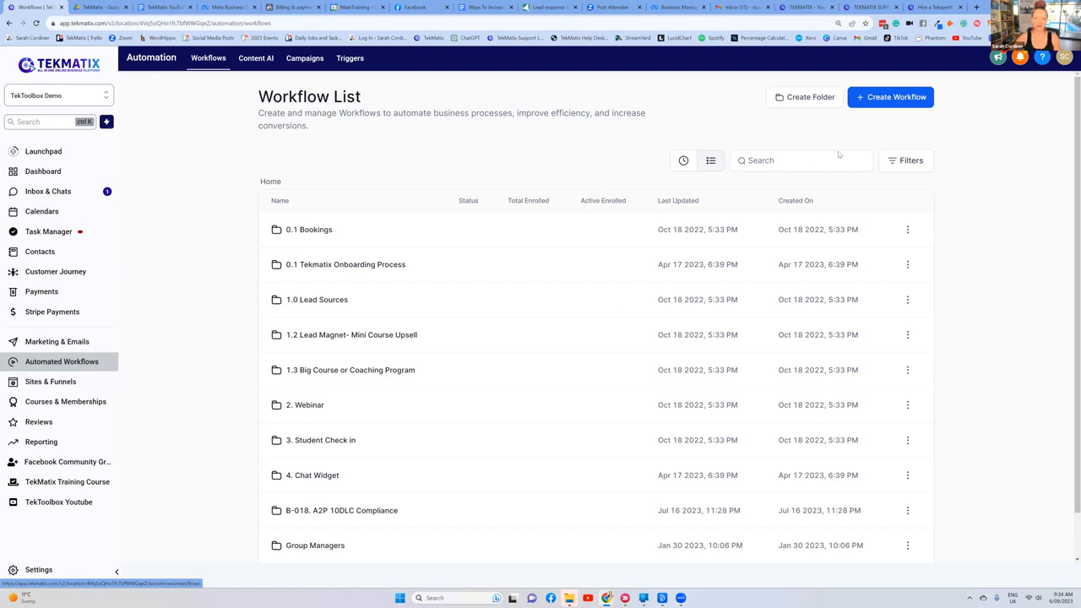
{"action": "left_click", "coordinate": [889, 98]}
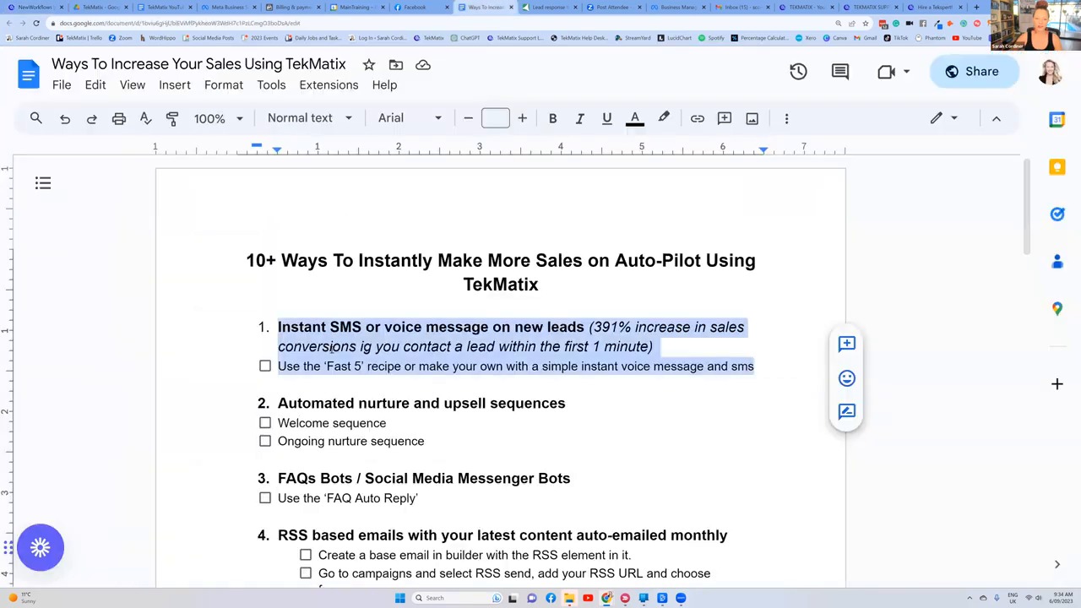
Step: Return to the Google Docs checklist and highlight the 'Fast 5' recipe mentioned under the first item
{"action": "left_click", "coordinate": [348, 366]}
{"action": "left_click", "coordinate": [403, 366]}
{"action": "left_click_drag", "start_coordinate": [403, 367], "coordinate": [326, 366]}
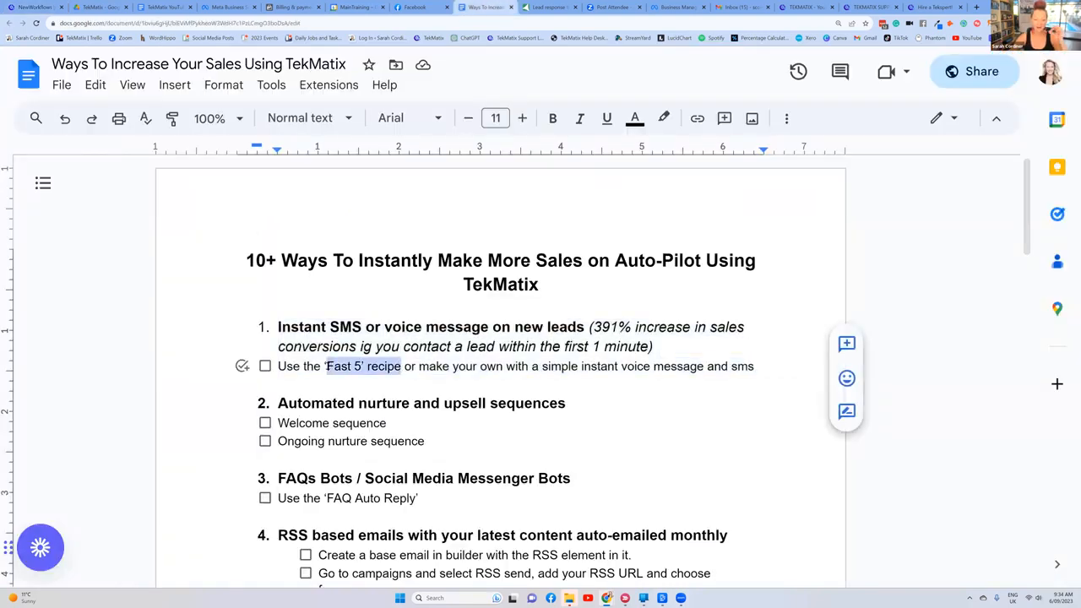
{"action": "left_click", "coordinate": [425, 358]}
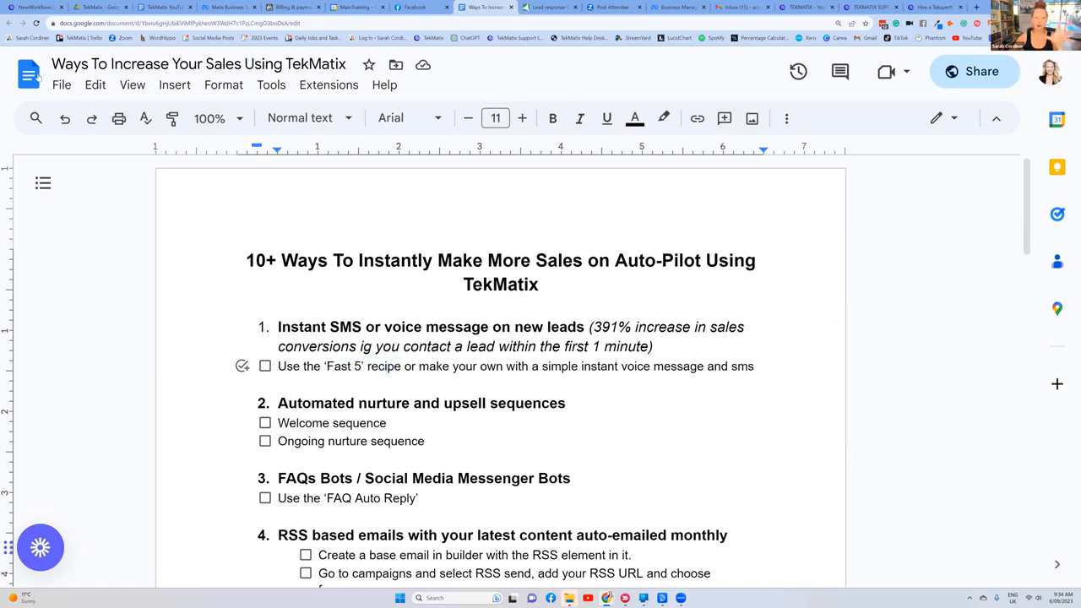
Step: Return to TekMatix and create the new workflow from the "Recipe - Fast 5 Lite" template
{"action": "left_click", "coordinate": [19, 5]}
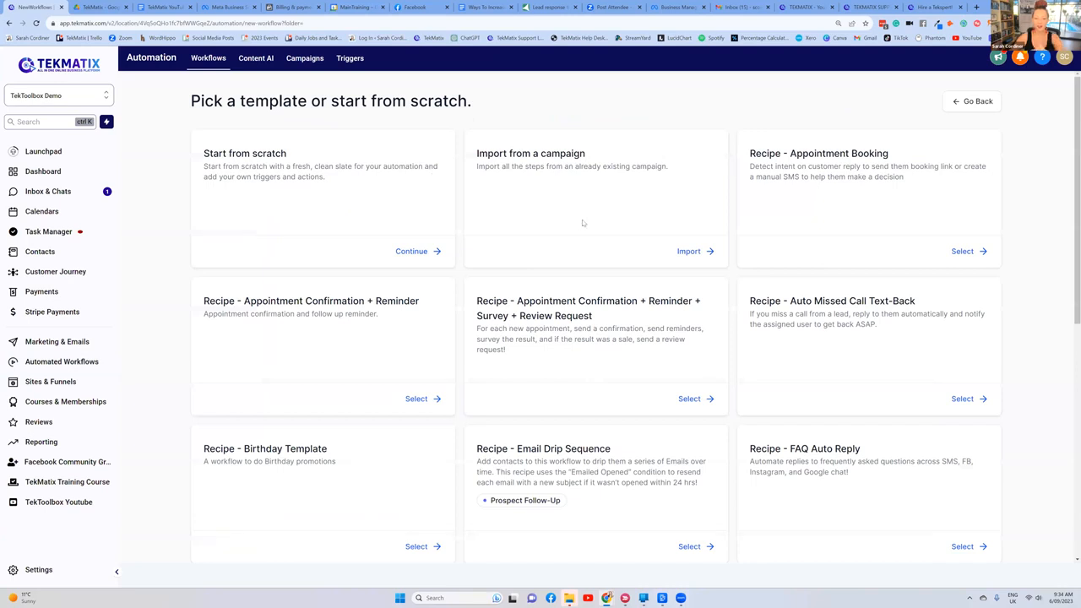
{"action": "scroll", "coordinate": [582, 223], "scroll_direction": "down", "scroll_amount": 3}
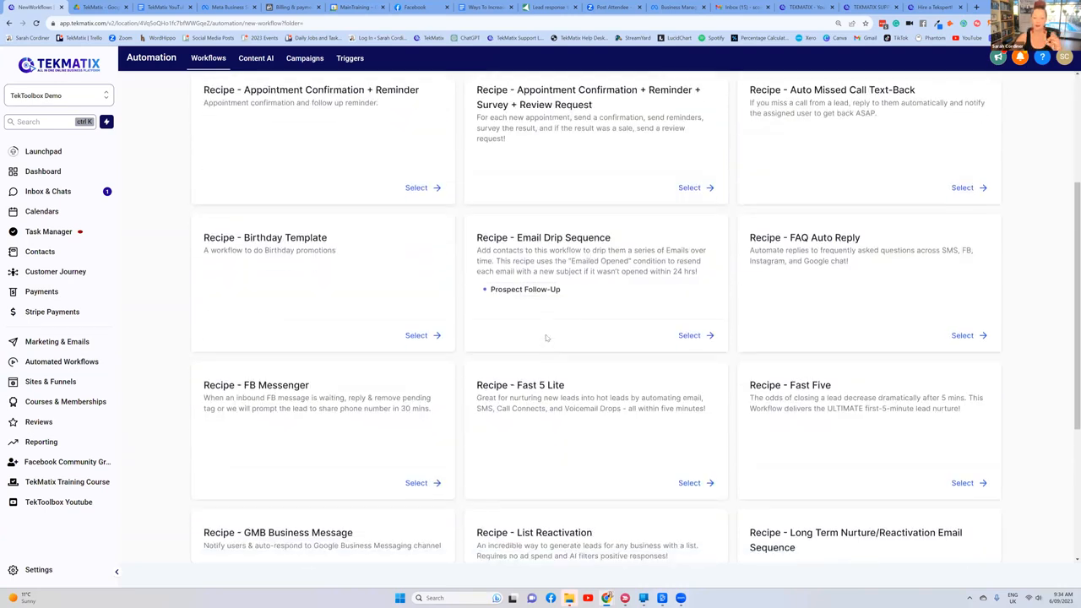
{"action": "scroll", "coordinate": [248, 99], "scroll_direction": "up", "scroll_amount": 3}
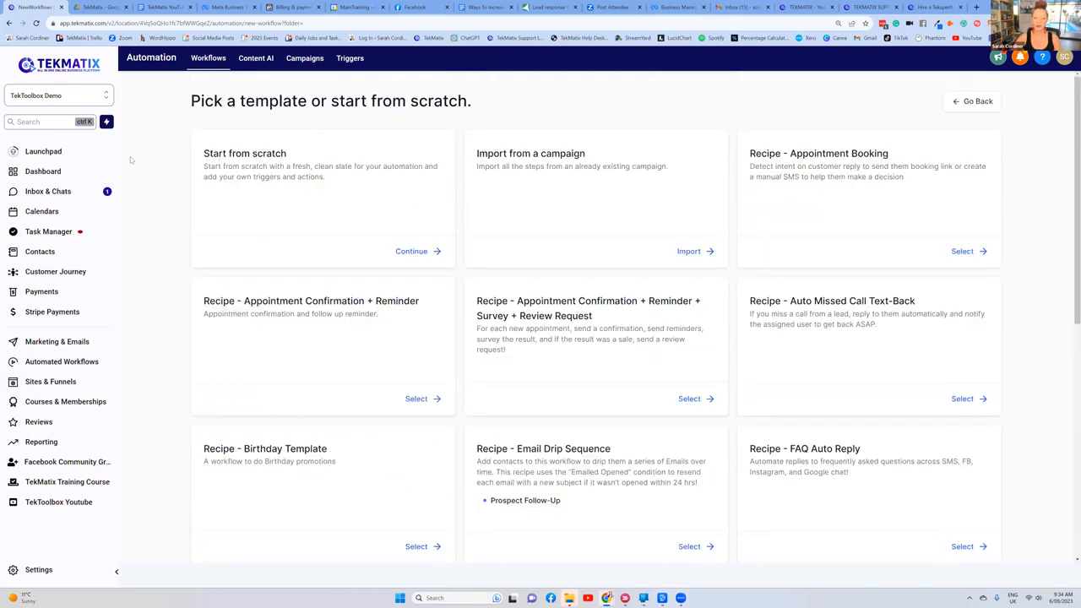
{"action": "left_click", "coordinate": [59, 361]}
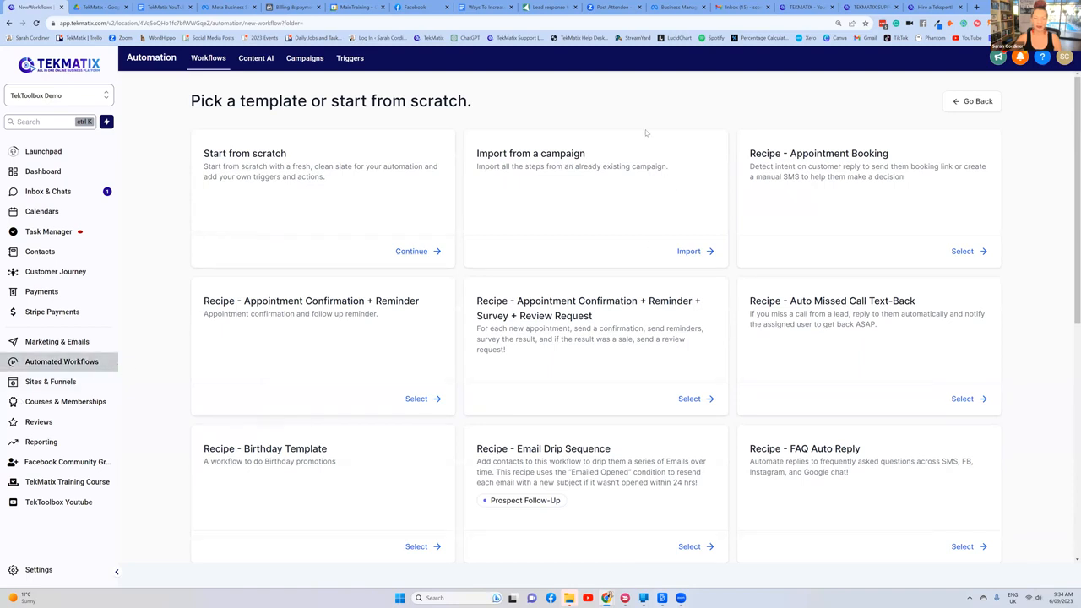
{"action": "scroll", "coordinate": [649, 183], "scroll_direction": "down", "scroll_amount": 2}
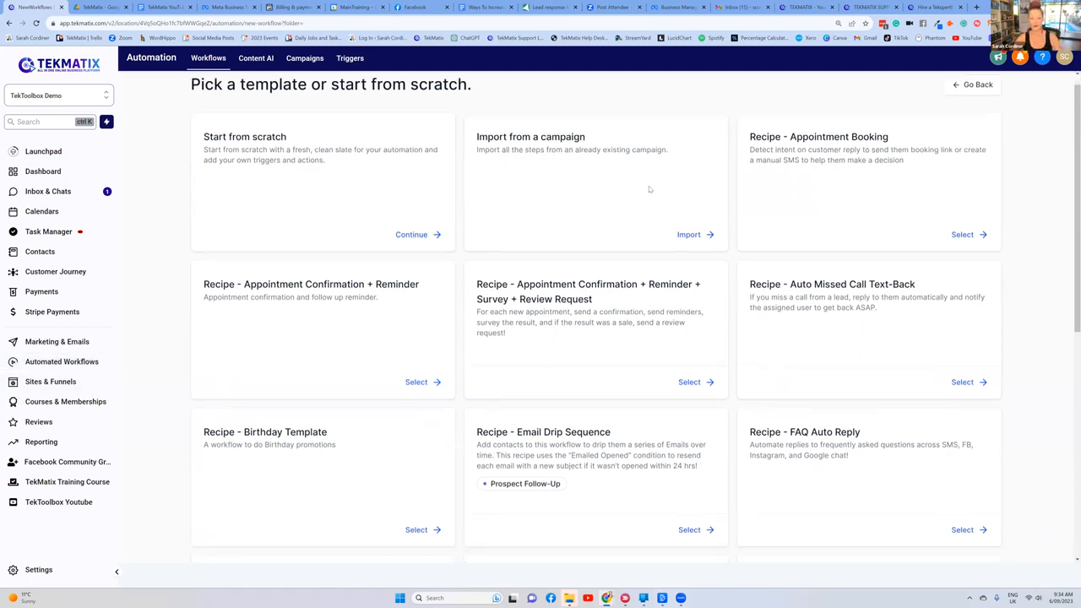
{"action": "scroll", "coordinate": [650, 183], "scroll_direction": "down", "scroll_amount": 3}
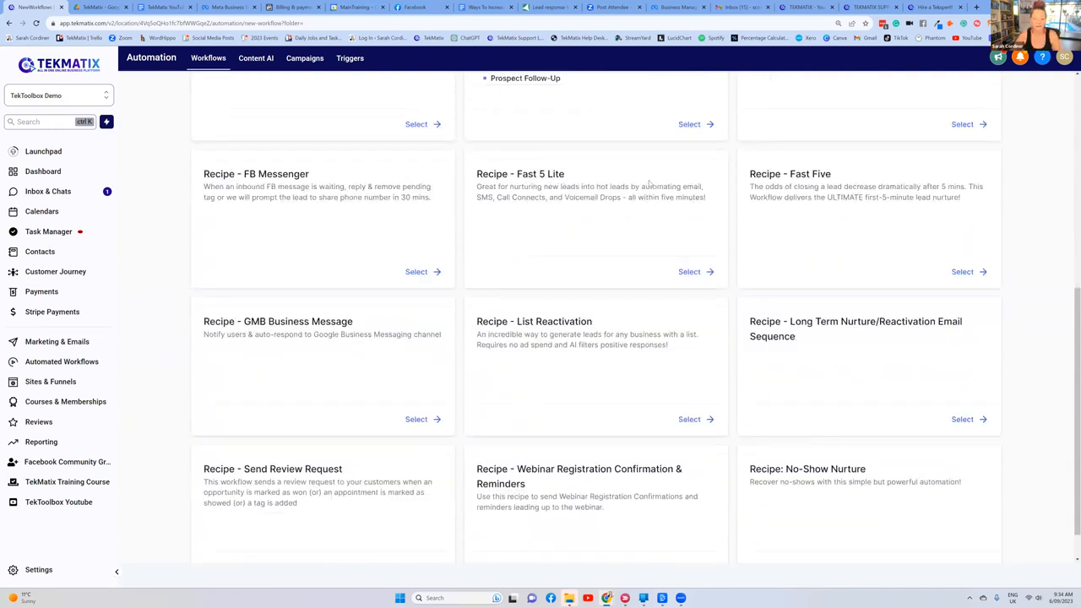
{"action": "scroll", "coordinate": [650, 183], "scroll_direction": "up", "scroll_amount": 1}
{"action": "left_click_drag", "start_coordinate": [564, 216], "coordinate": [516, 216]}
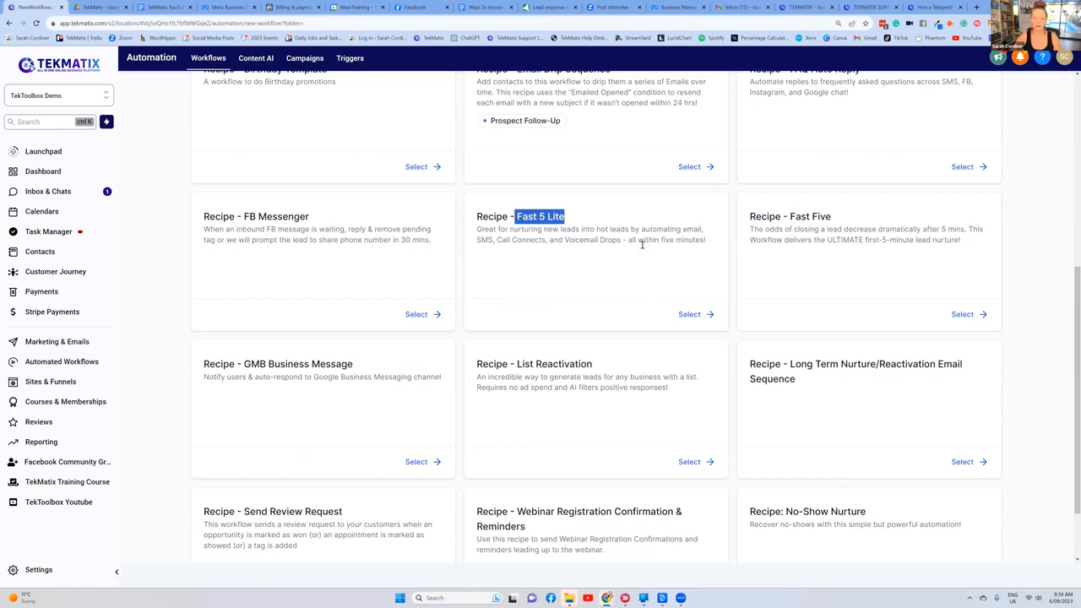
{"action": "left_click", "coordinate": [689, 320]}
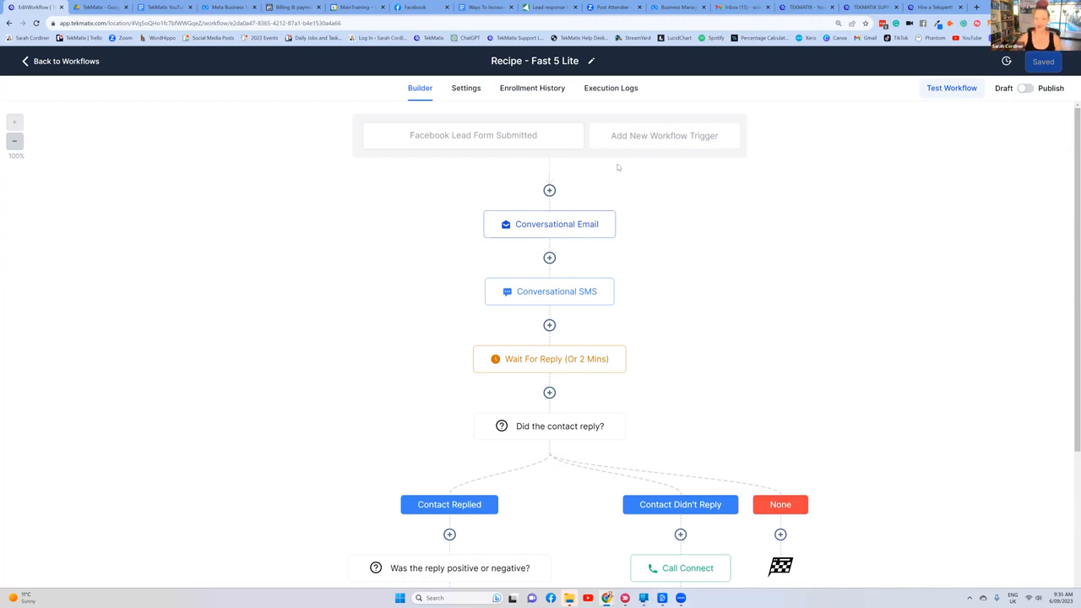
Step: Examine the Fast 5 Lite workflow from its trigger and first messages down to the replied and didn't-reply branches
{"action": "scroll", "coordinate": [685, 203], "scroll_direction": "down", "scroll_amount": 2}
{"action": "scroll", "coordinate": [746, 335], "scroll_direction": "down", "scroll_amount": 1}
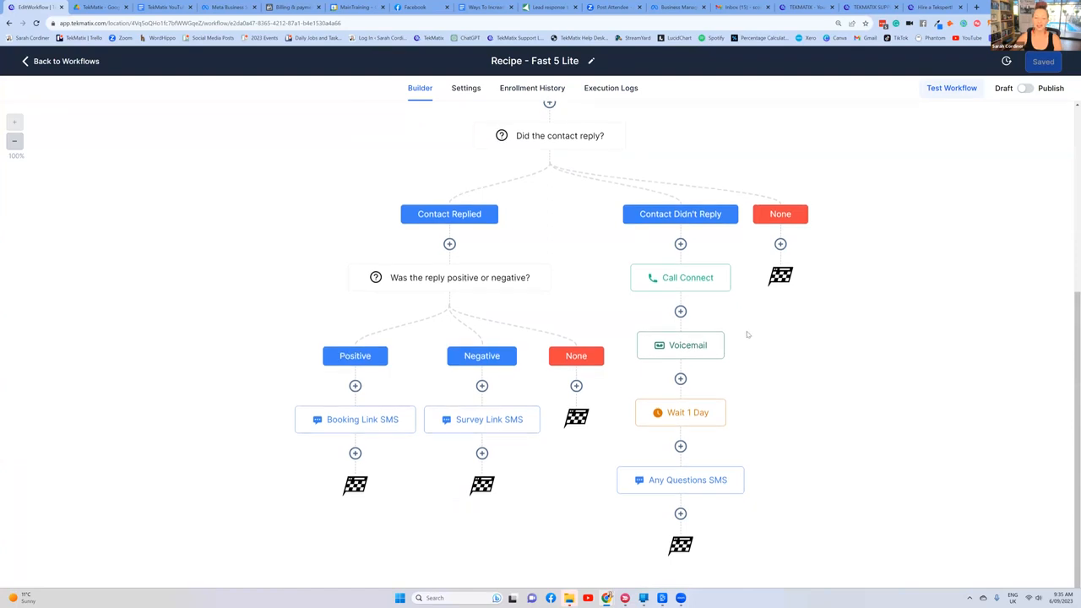
{"action": "scroll", "coordinate": [742, 326], "scroll_direction": "up", "scroll_amount": 3}
{"action": "scroll", "coordinate": [739, 326], "scroll_direction": "down", "scroll_amount": 3}
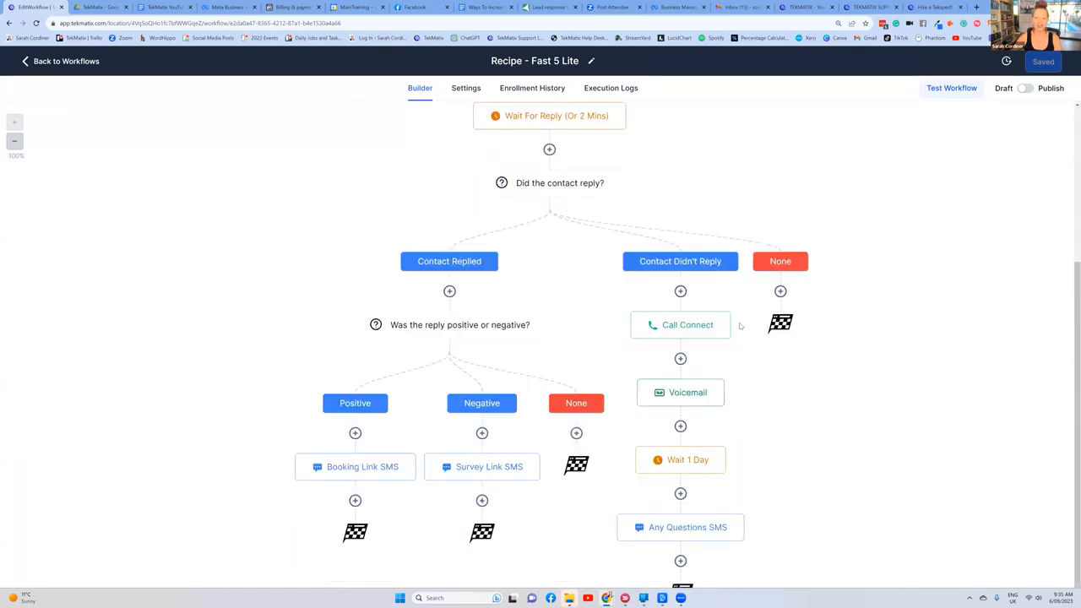
{"action": "scroll", "coordinate": [803, 344], "scroll_direction": "up", "scroll_amount": 3}
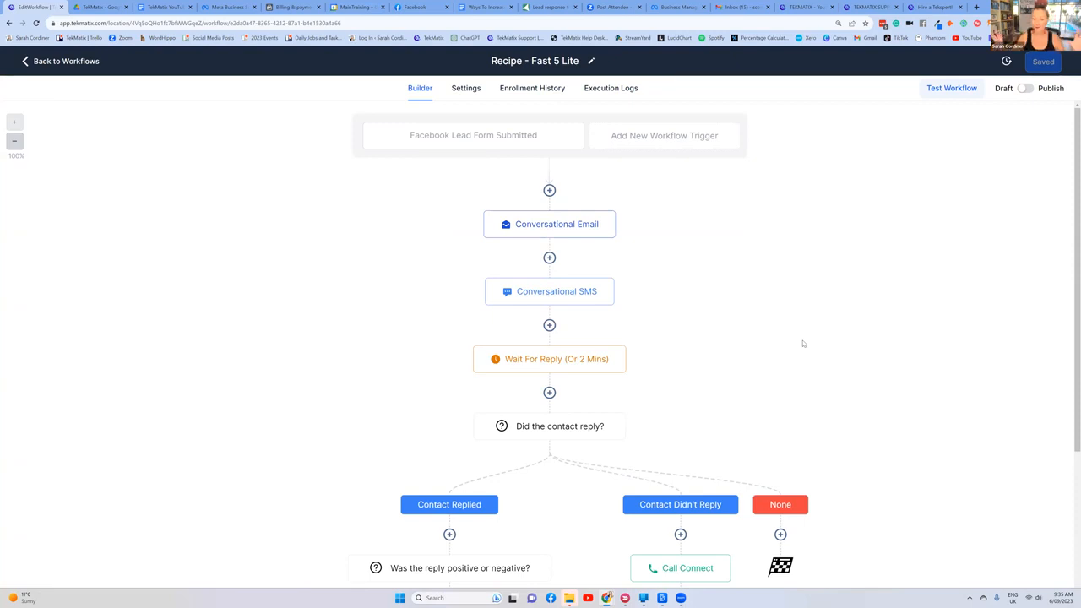
{"action": "scroll", "coordinate": [774, 314], "scroll_direction": "down", "scroll_amount": 2}
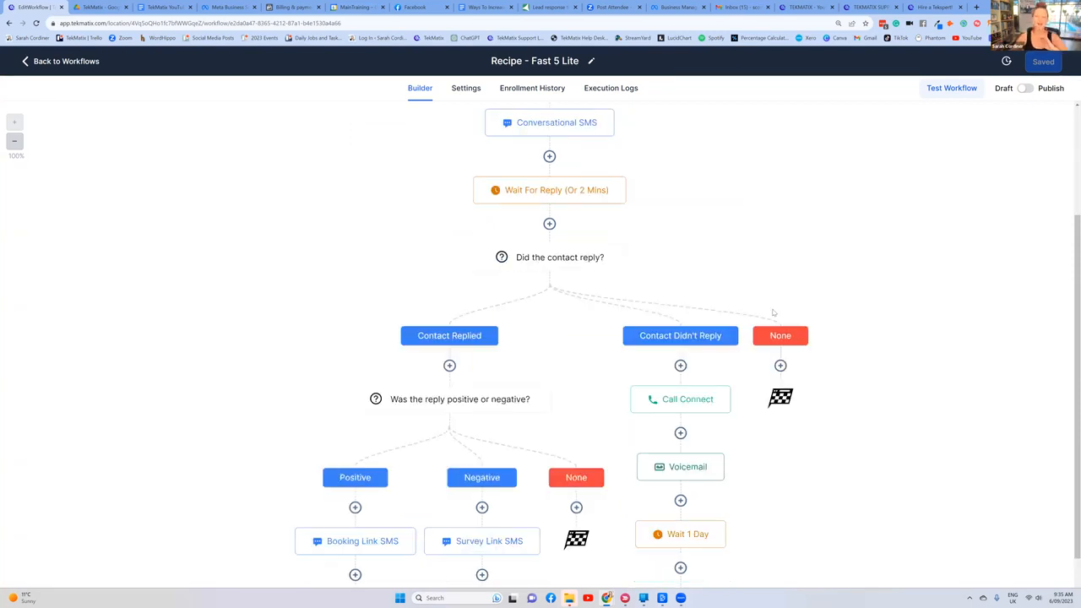
{"action": "scroll", "coordinate": [773, 314], "scroll_direction": "up", "scroll_amount": 2}
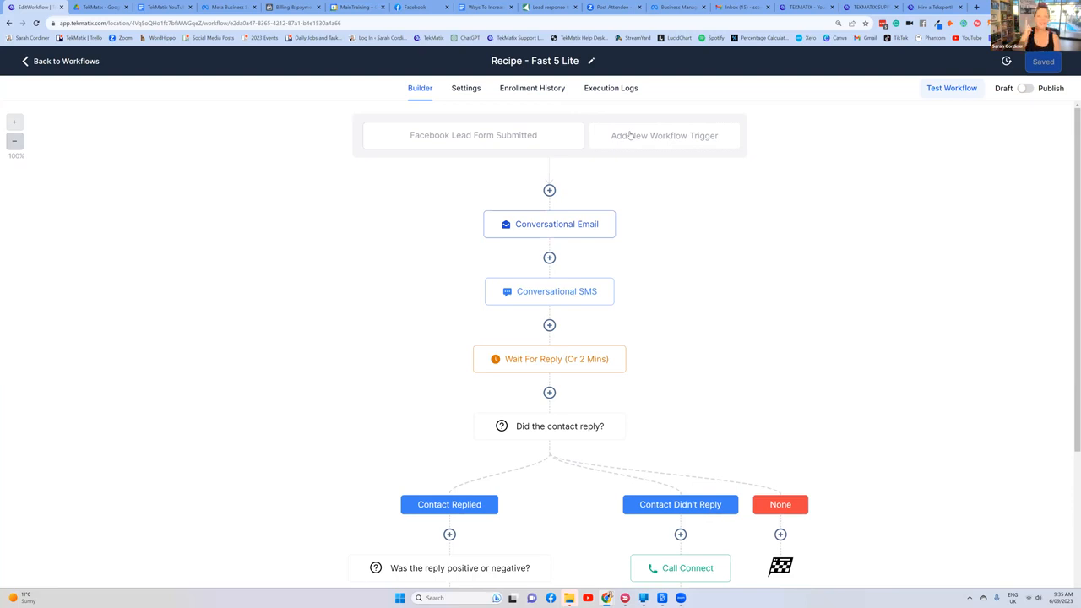
Step: View the settings of the Facebook Lead Form Submitted trigger and close them without changes
{"action": "left_click", "coordinate": [493, 137]}
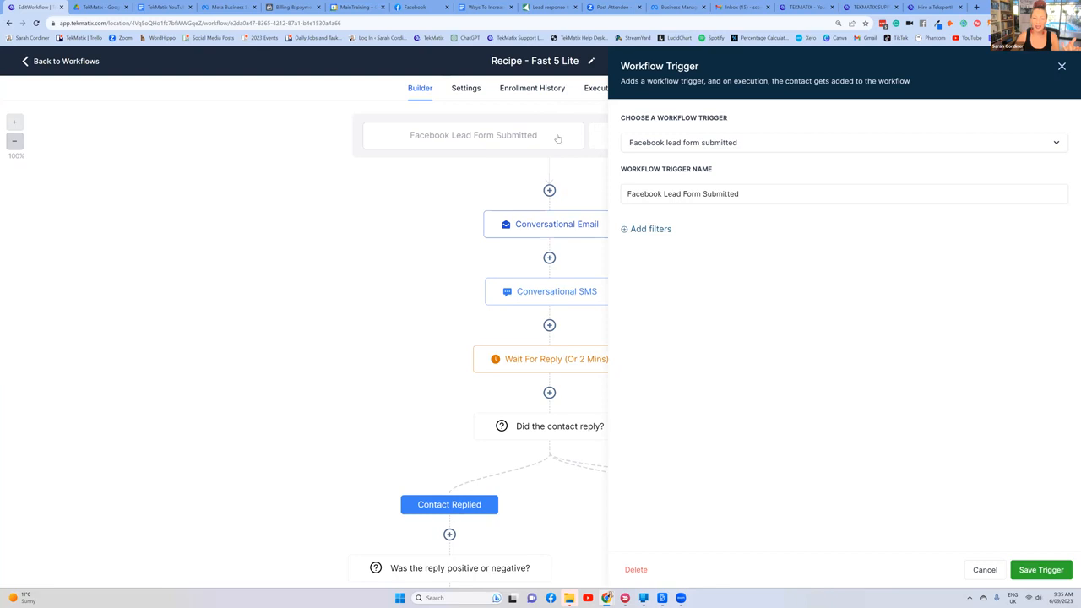
{"action": "left_click", "coordinate": [1062, 66]}
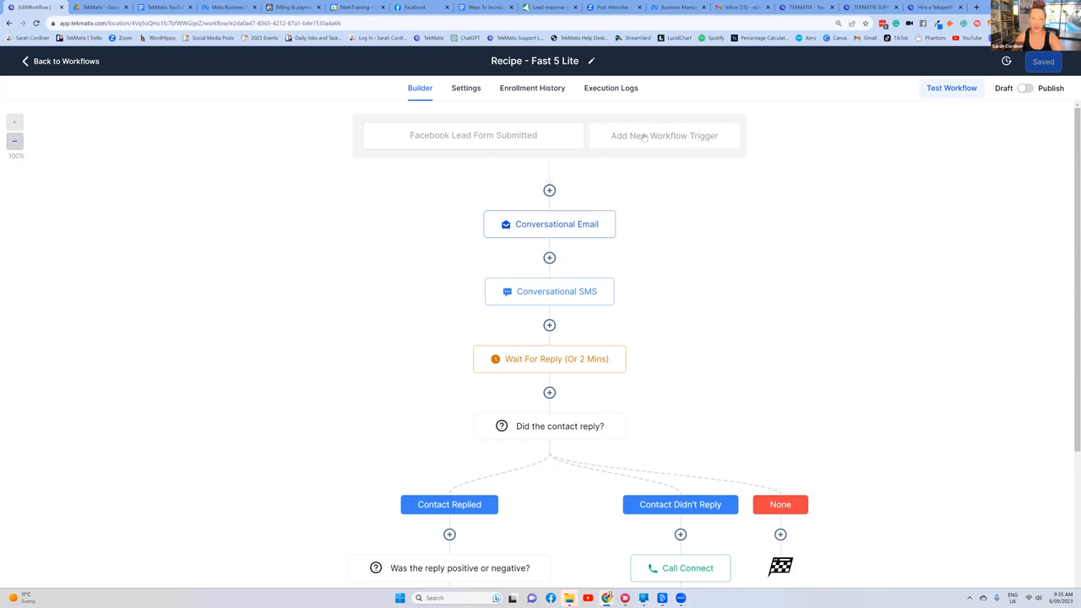
{"action": "left_click", "coordinate": [692, 138]}
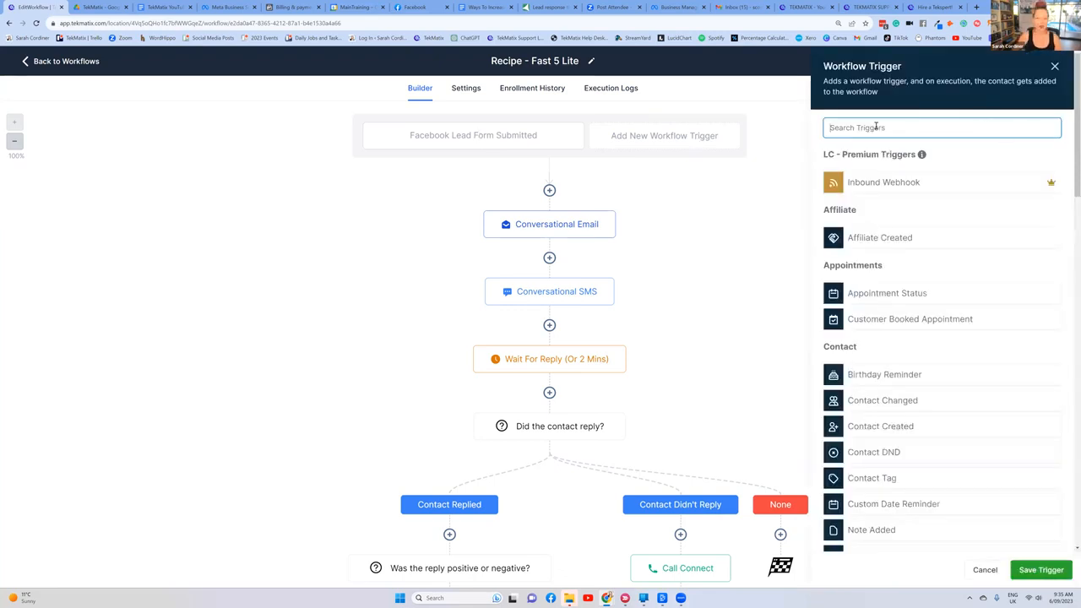
{"action": "type", "text": "contact"}
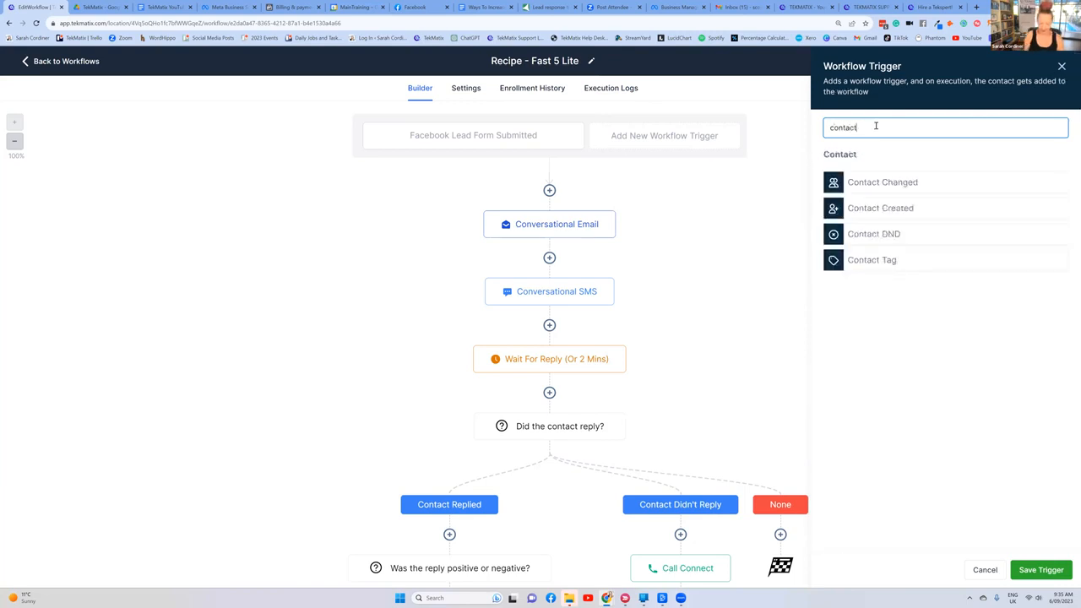
{"action": "left_click", "coordinate": [878, 212]}
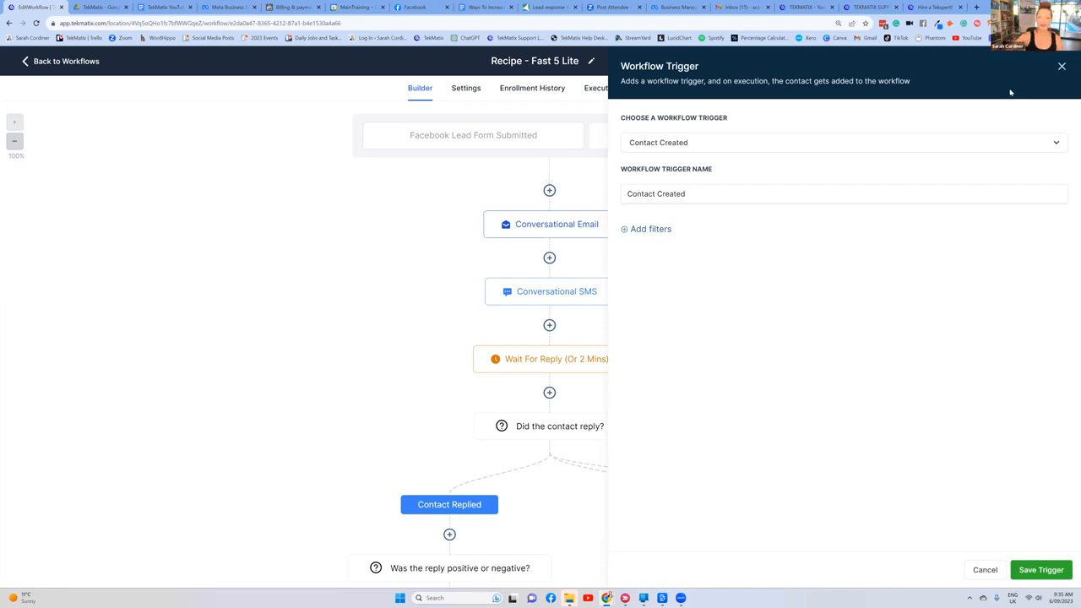
{"action": "left_click", "coordinate": [1064, 67]}
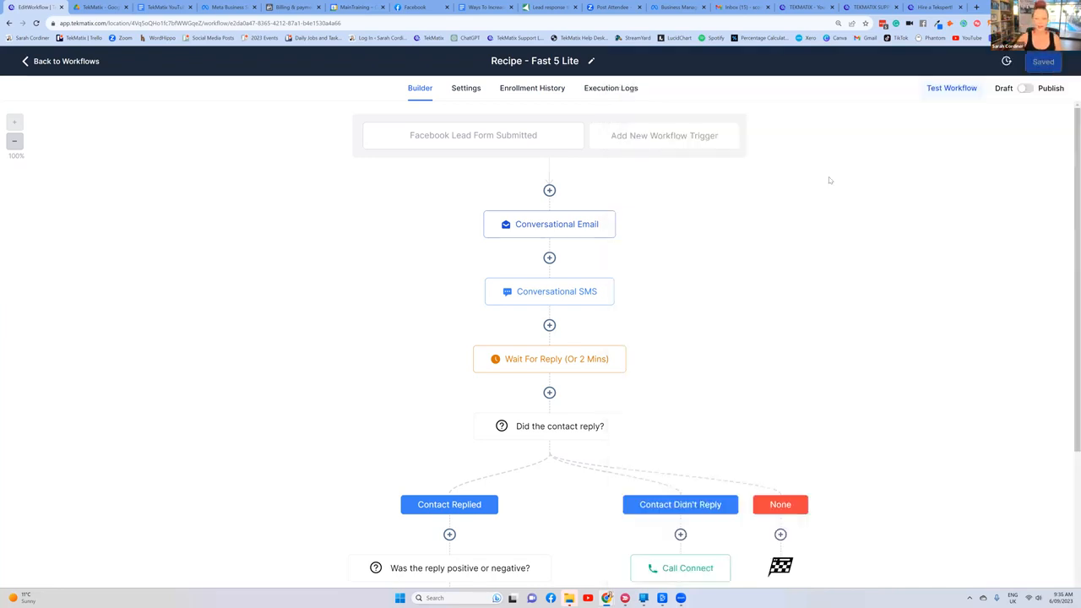
Step: Review the full list of available workflow triggers, from appointments and contacts to memberships, payments, Shopify and TikTok, then close it
{"action": "left_click", "coordinate": [668, 144]}
{"action": "scroll", "coordinate": [1005, 276], "scroll_direction": "down", "scroll_amount": 3}
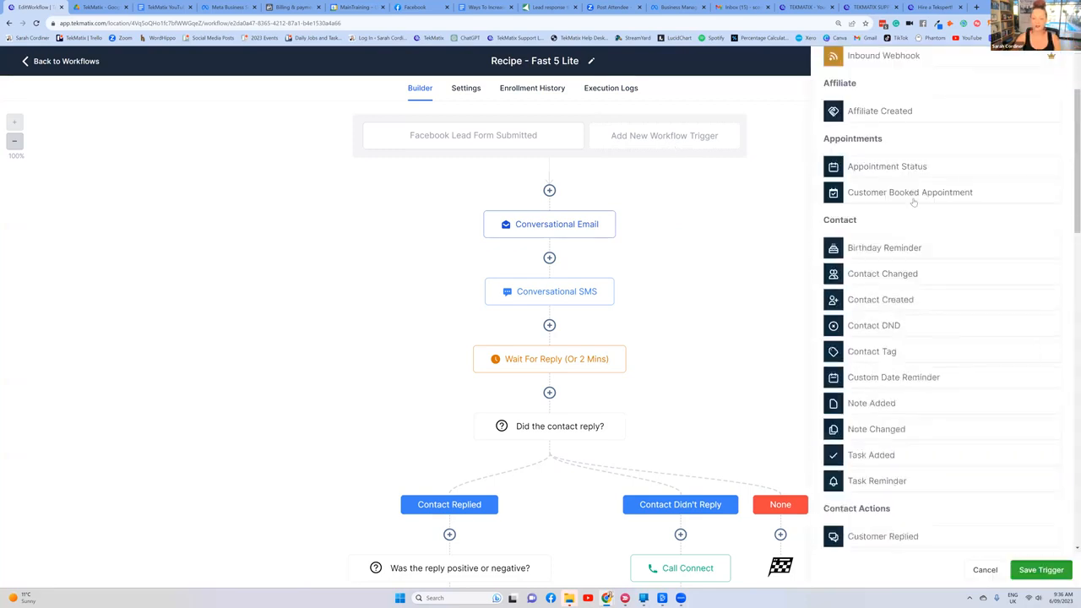
{"action": "scroll", "coordinate": [900, 202], "scroll_direction": "down", "scroll_amount": 6}
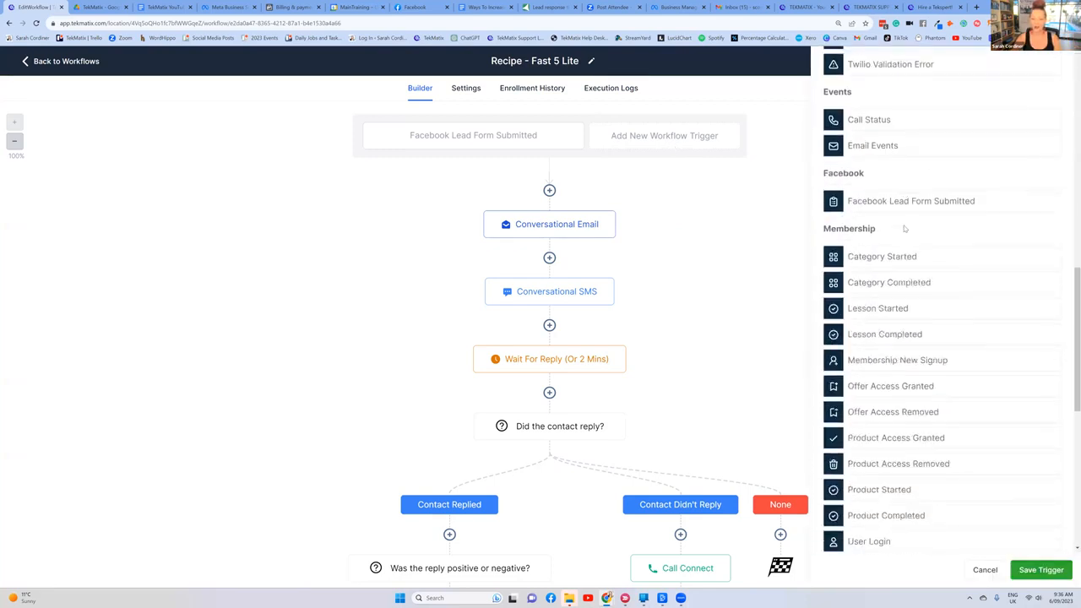
{"action": "scroll", "coordinate": [902, 212], "scroll_direction": "down", "scroll_amount": 1}
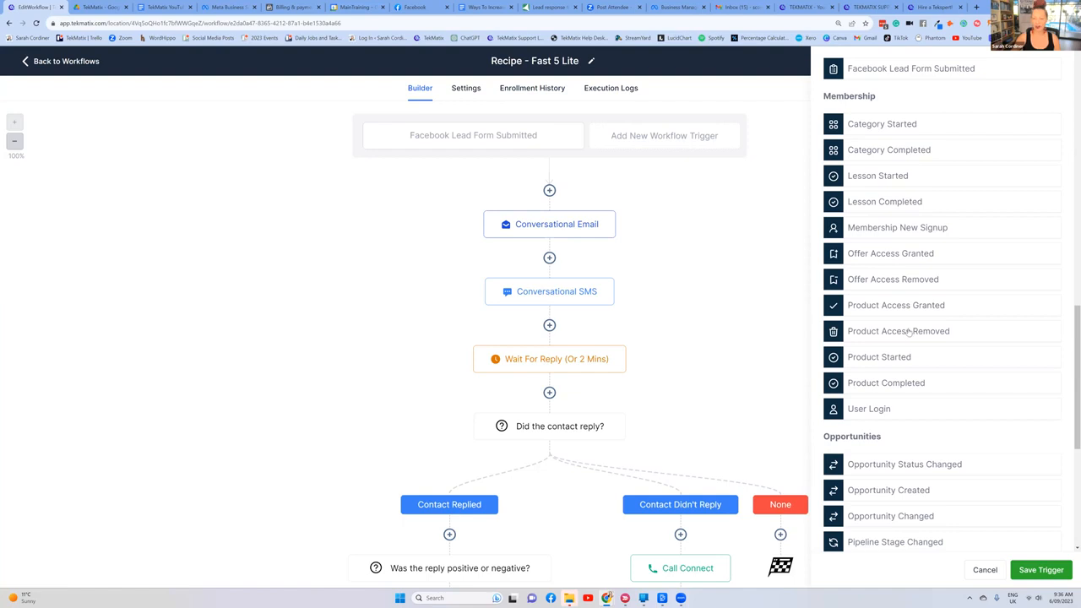
{"action": "scroll", "coordinate": [919, 311], "scroll_direction": "down", "scroll_amount": 4}
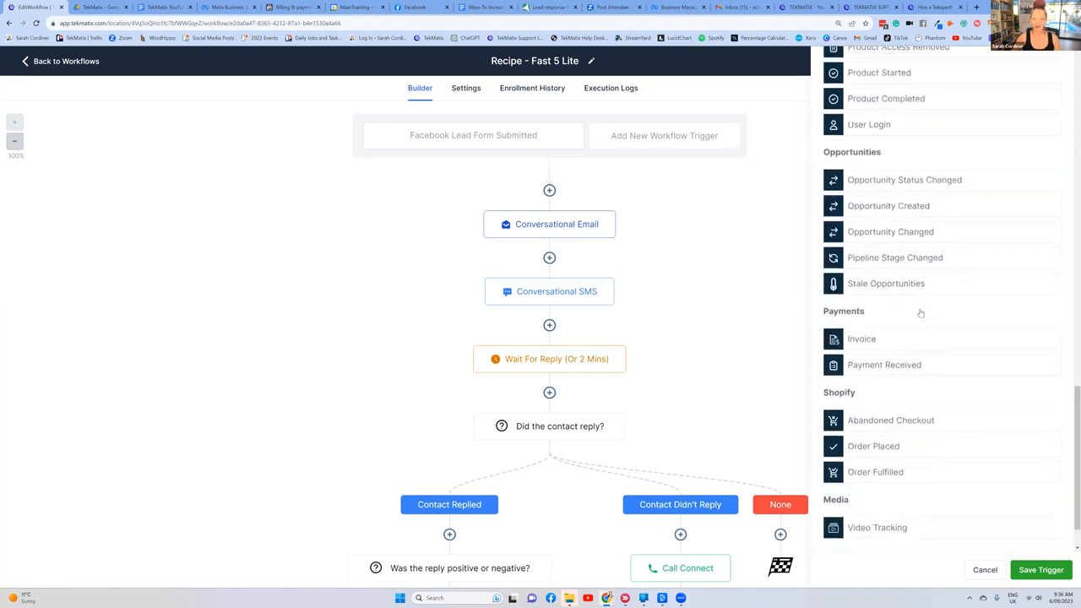
{"action": "scroll", "coordinate": [946, 321], "scroll_direction": "up", "scroll_amount": 6}
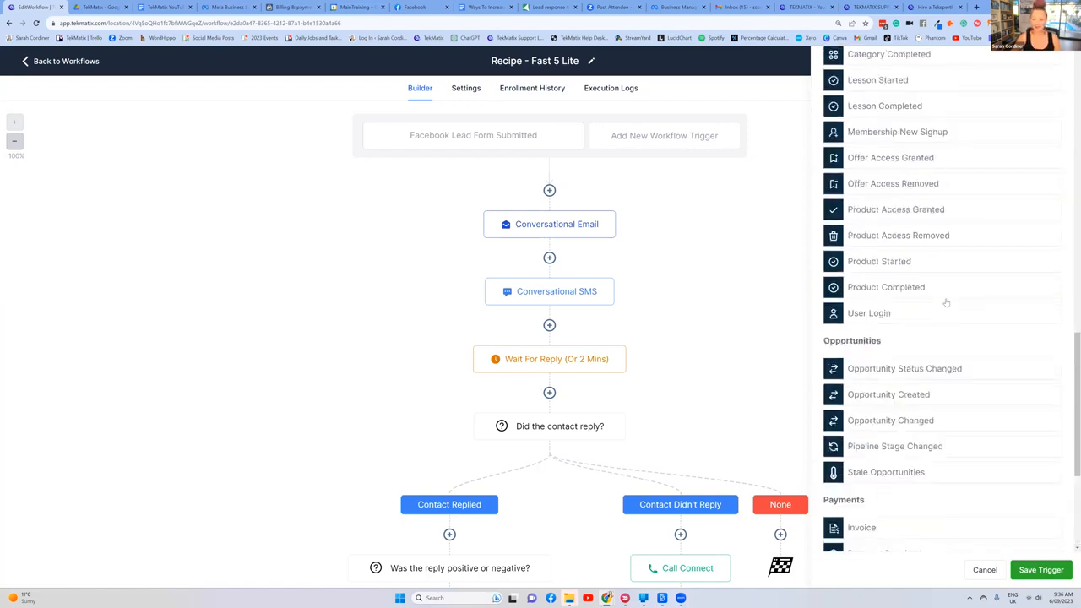
{"action": "scroll", "coordinate": [929, 251], "scroll_direction": "up", "scroll_amount": 3}
{"action": "scroll", "coordinate": [926, 253], "scroll_direction": "down", "scroll_amount": 9}
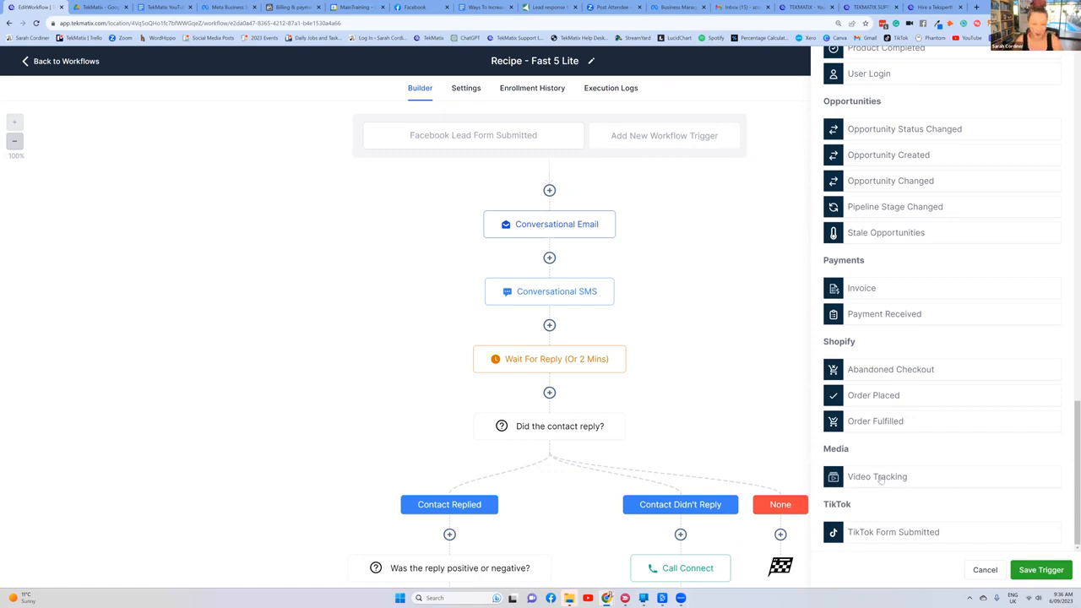
{"action": "scroll", "coordinate": [871, 409], "scroll_direction": "up", "scroll_amount": 20}
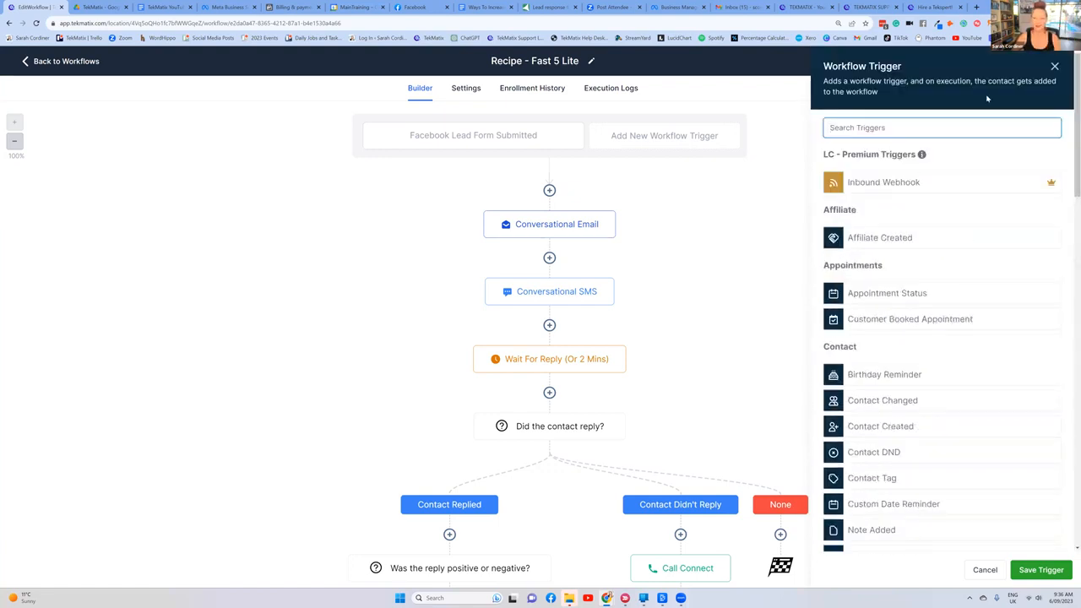
{"action": "left_click", "coordinate": [1054, 66]}
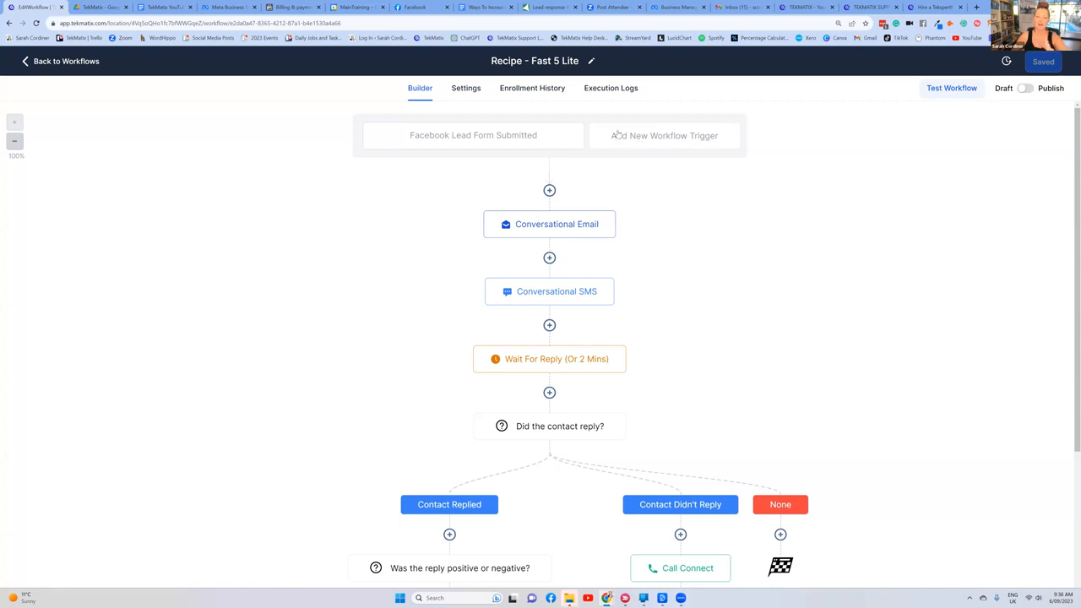
Step: Review the workflow's reply branches, check the Vendasta article's section on first-minute sales conversions, and return to the workflow
{"action": "scroll", "coordinate": [598, 174], "scroll_direction": "down", "scroll_amount": 2}
{"action": "scroll", "coordinate": [603, 192], "scroll_direction": "down", "scroll_amount": 2}
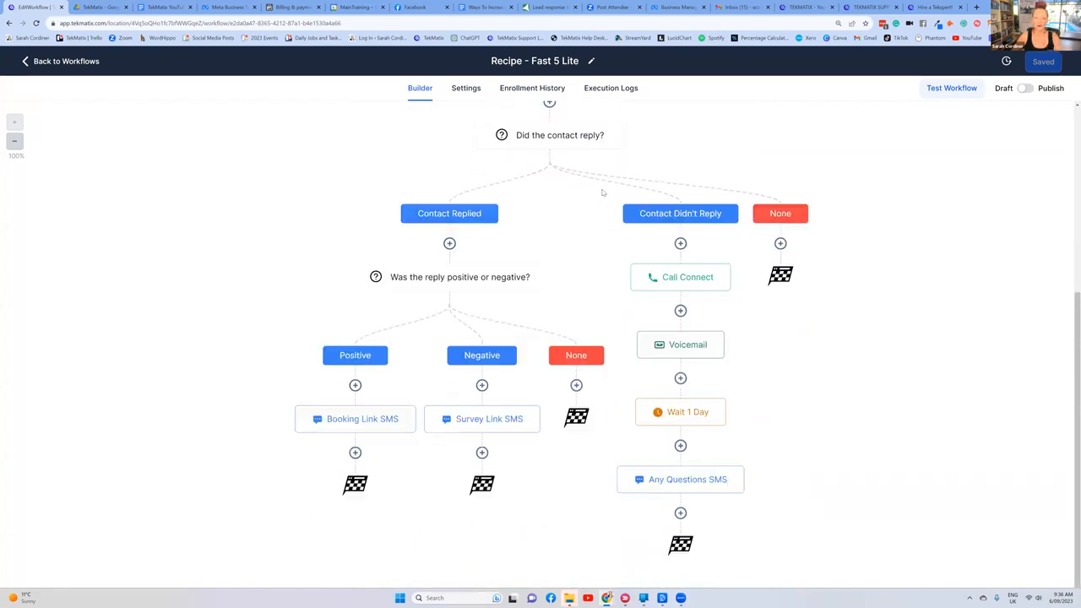
{"action": "scroll", "coordinate": [605, 194], "scroll_direction": "up", "scroll_amount": 5}
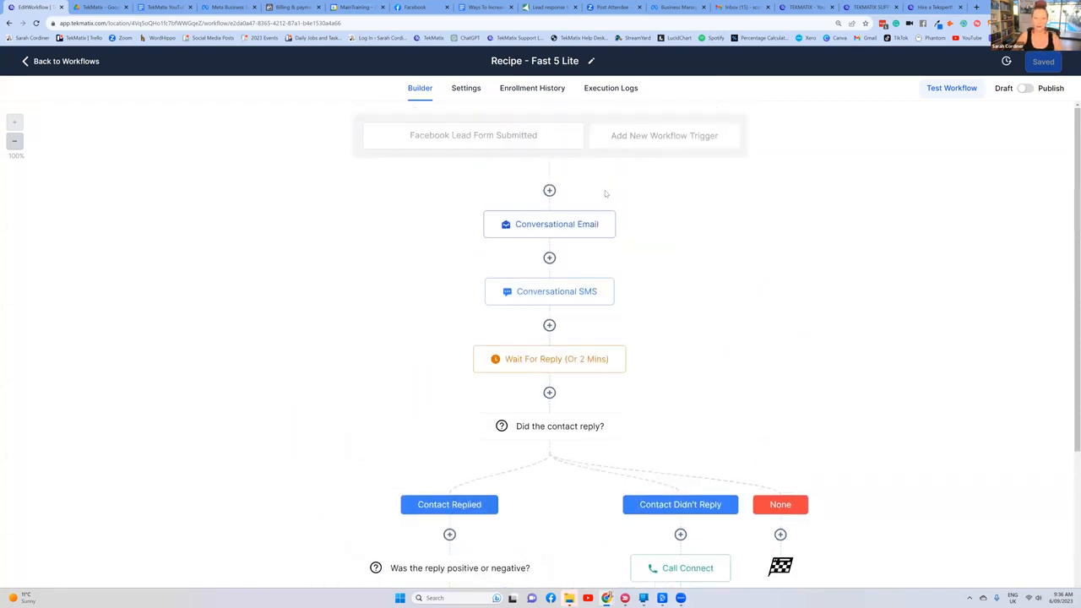
{"action": "left_click", "coordinate": [551, 7]}
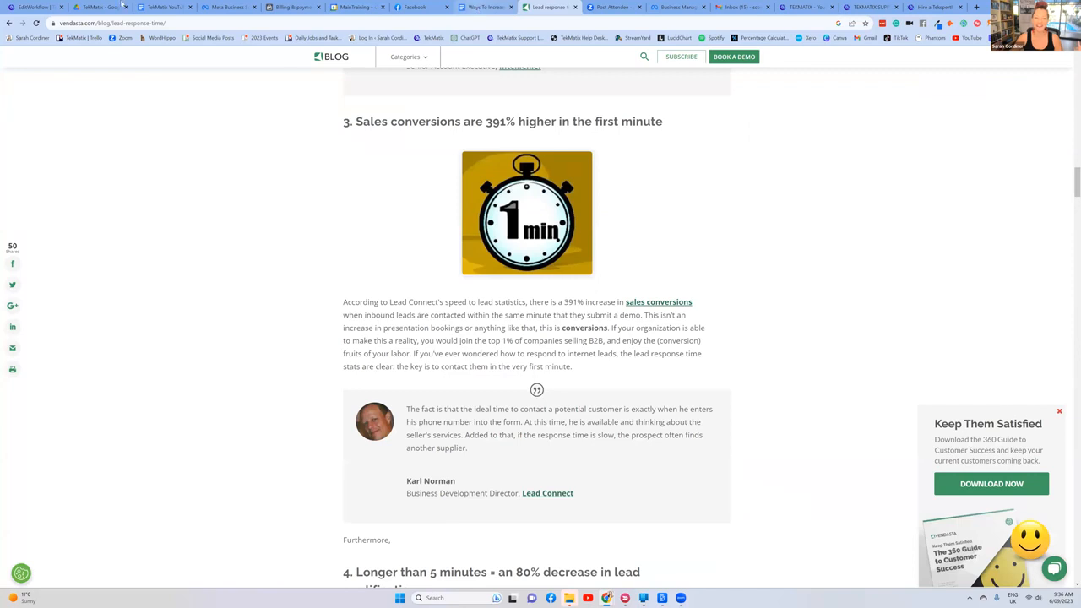
{"action": "left_click", "coordinate": [18, 5]}
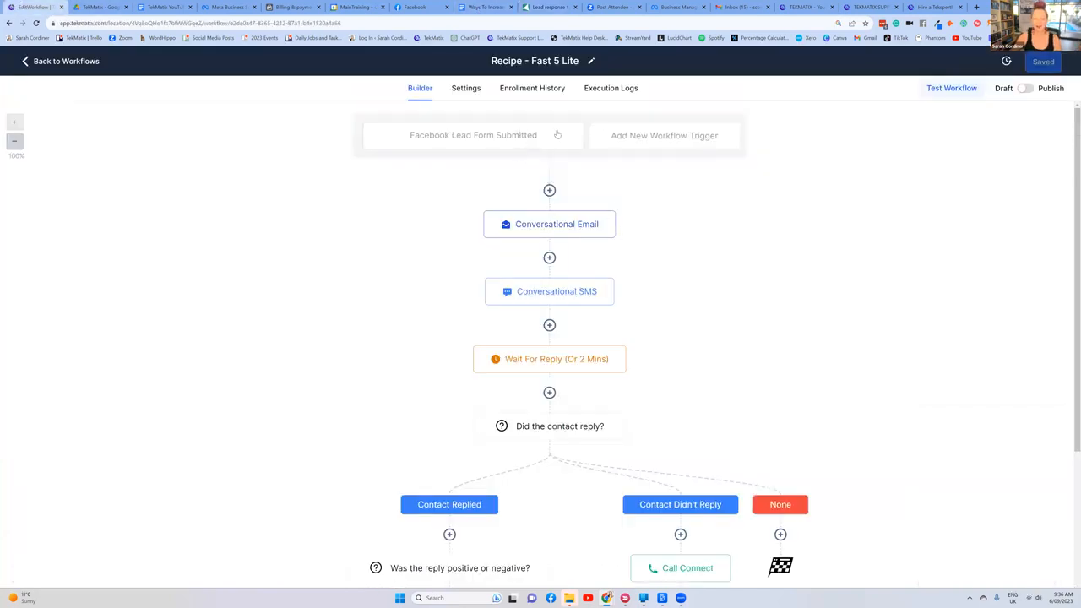
Step: View the message contents of the Conversational Email and Conversational SMS actions, closing each without changes
{"action": "left_click", "coordinate": [565, 224]}
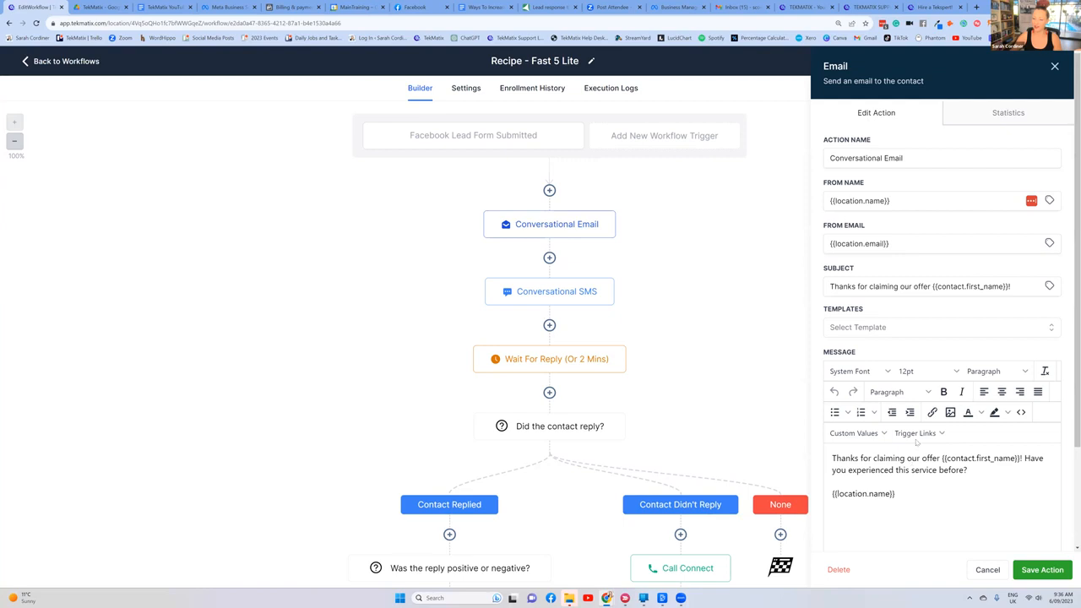
{"action": "left_click", "coordinate": [1055, 68]}
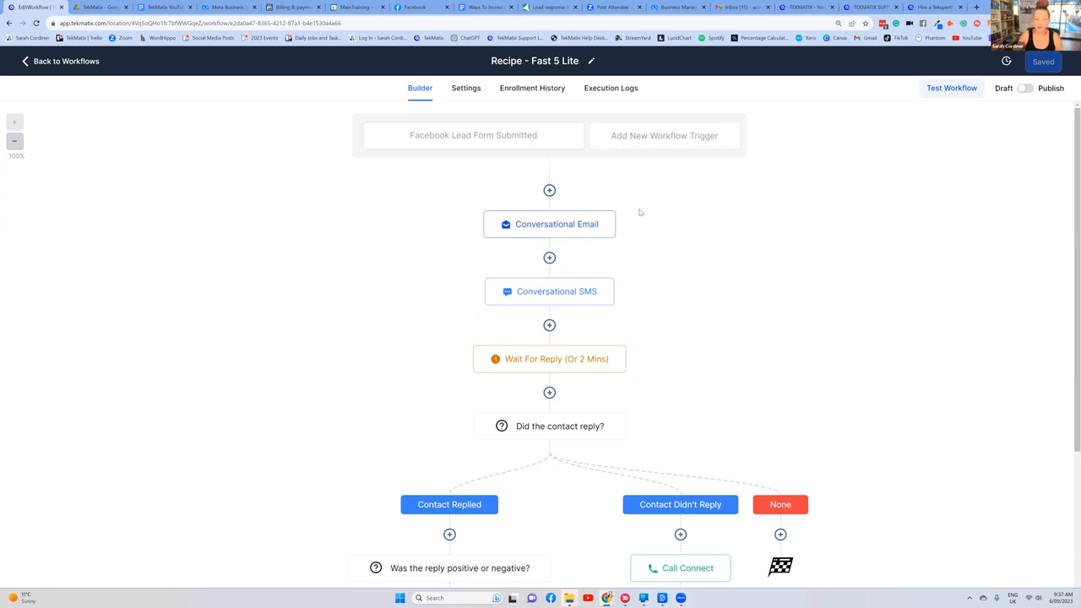
{"action": "left_click", "coordinate": [554, 297]}
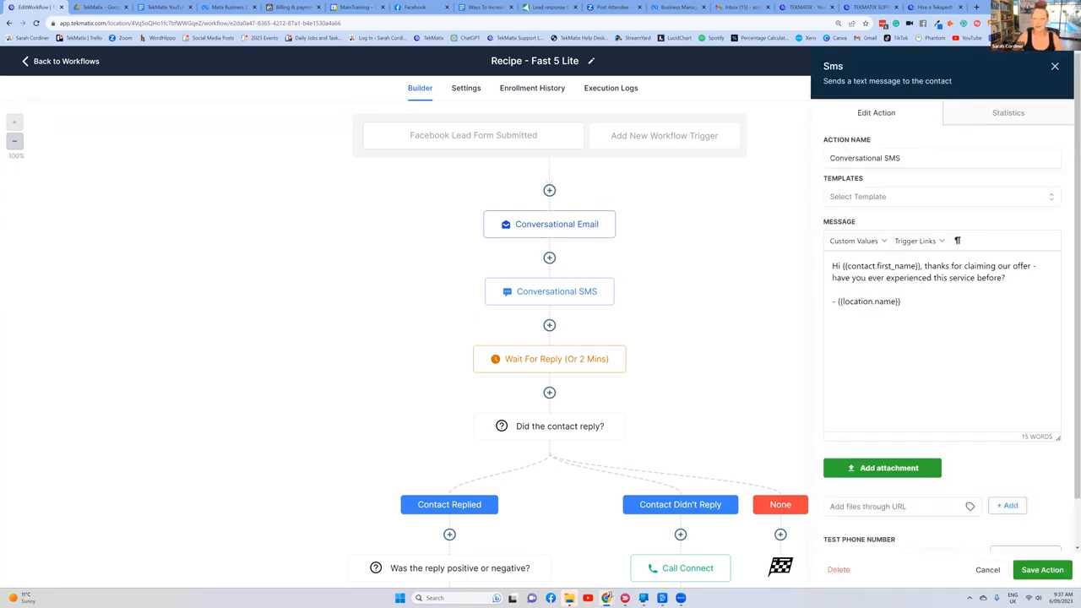
{"action": "left_click", "coordinate": [1055, 68]}
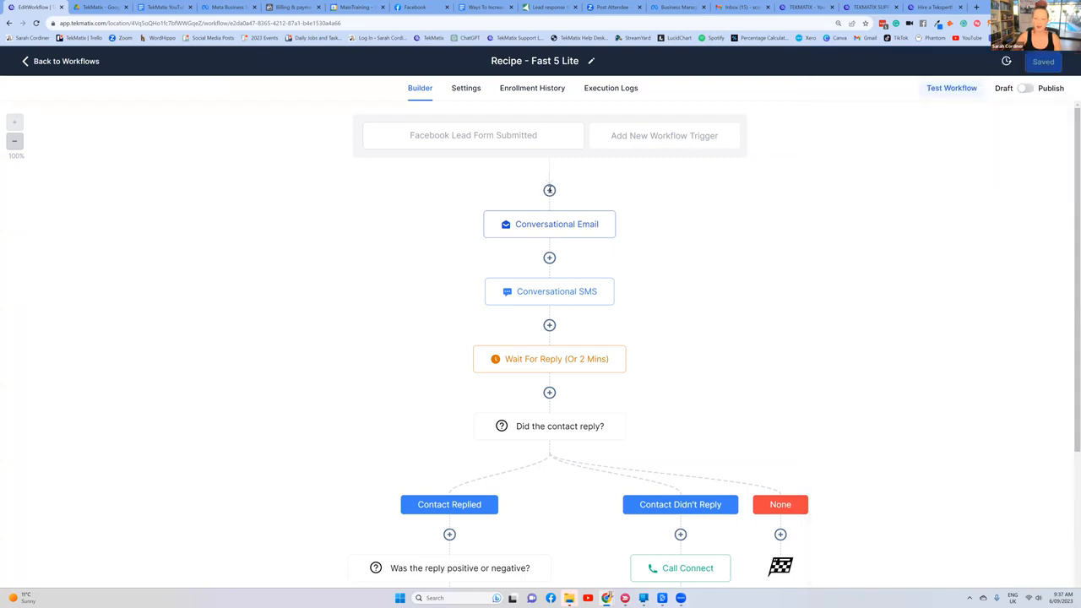
Step: Add a Send SMS action directly below the workflow trigger, before the Conversational Email
{"action": "left_click", "coordinate": [549, 190]}
{"action": "type", "text": "sms"}
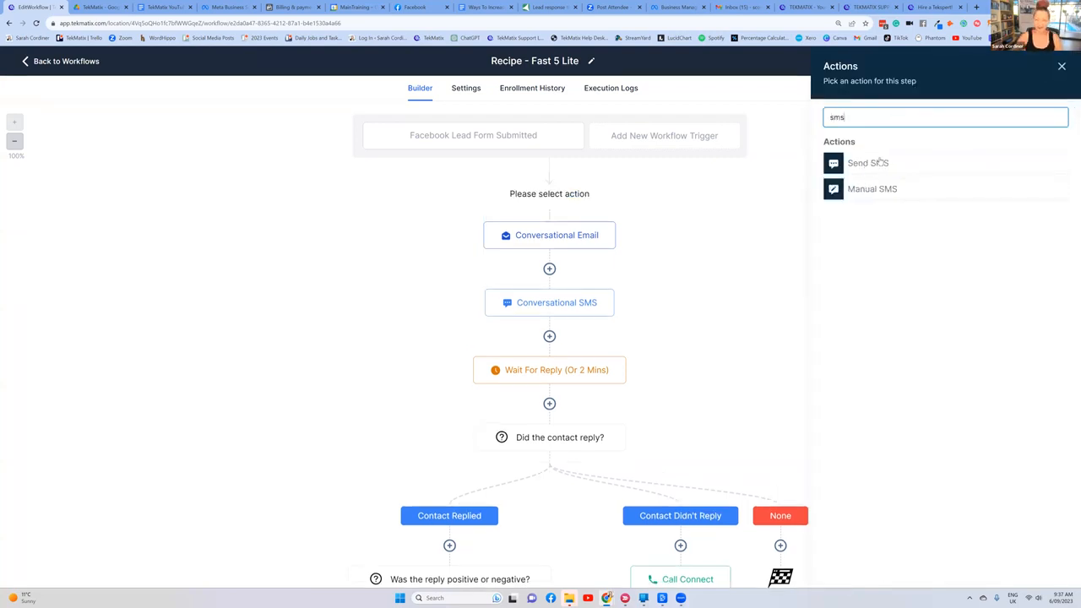
{"action": "left_click", "coordinate": [880, 159]}
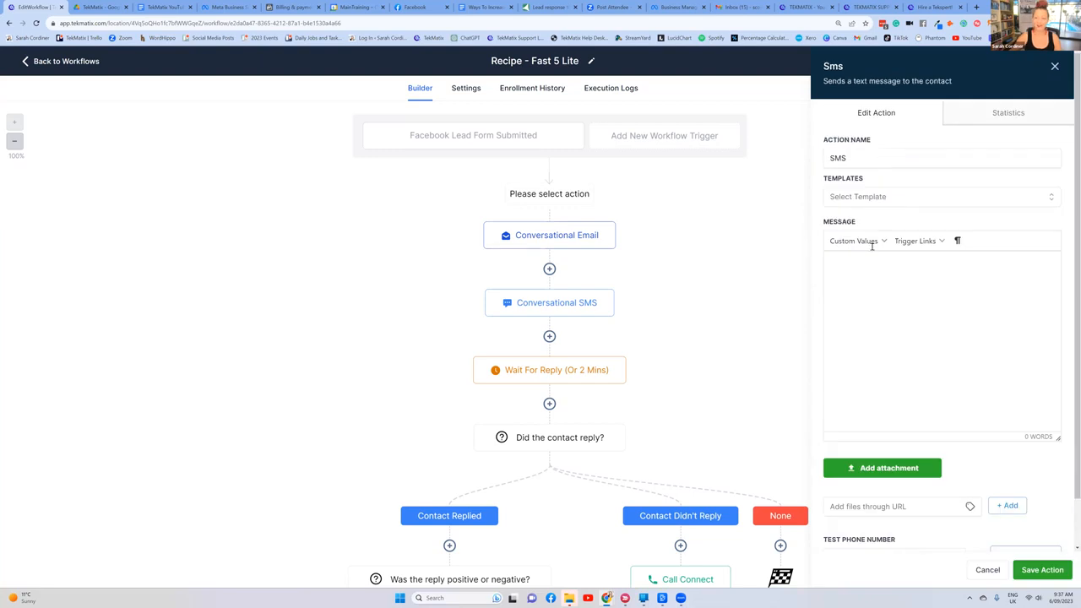
Step: Start the SMS message with the greeting "HI {{contact.first_name}}," using the contact's First Name custom value, followed by a new line
{"action": "left_click", "coordinate": [866, 279]}
{"action": "type", "text": "Hi"}
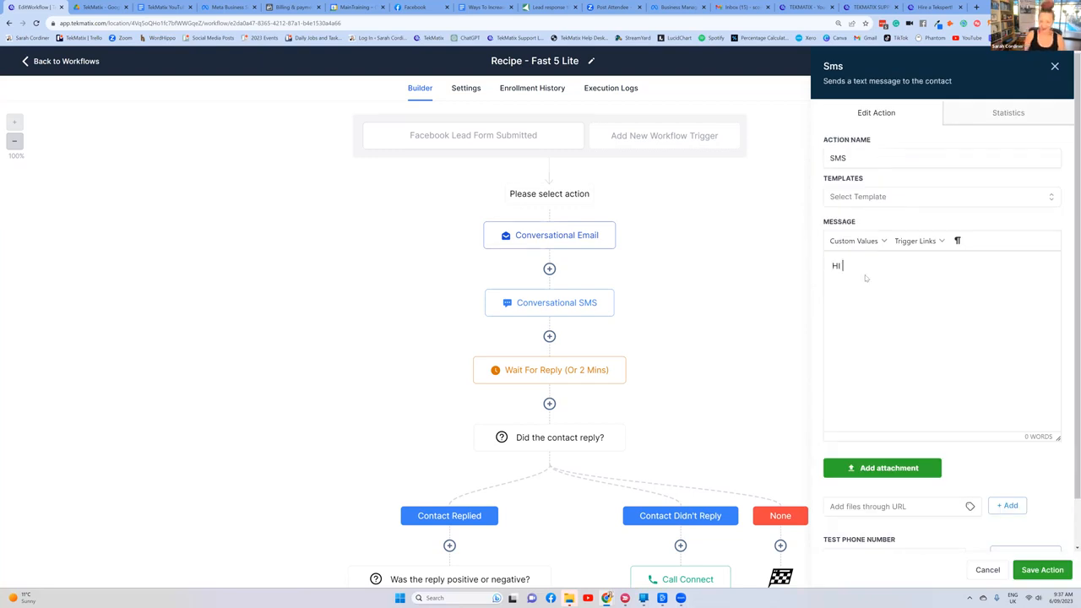
{"action": "left_click", "coordinate": [853, 241]}
{"action": "mouse_move", "coordinate": [870, 264]}
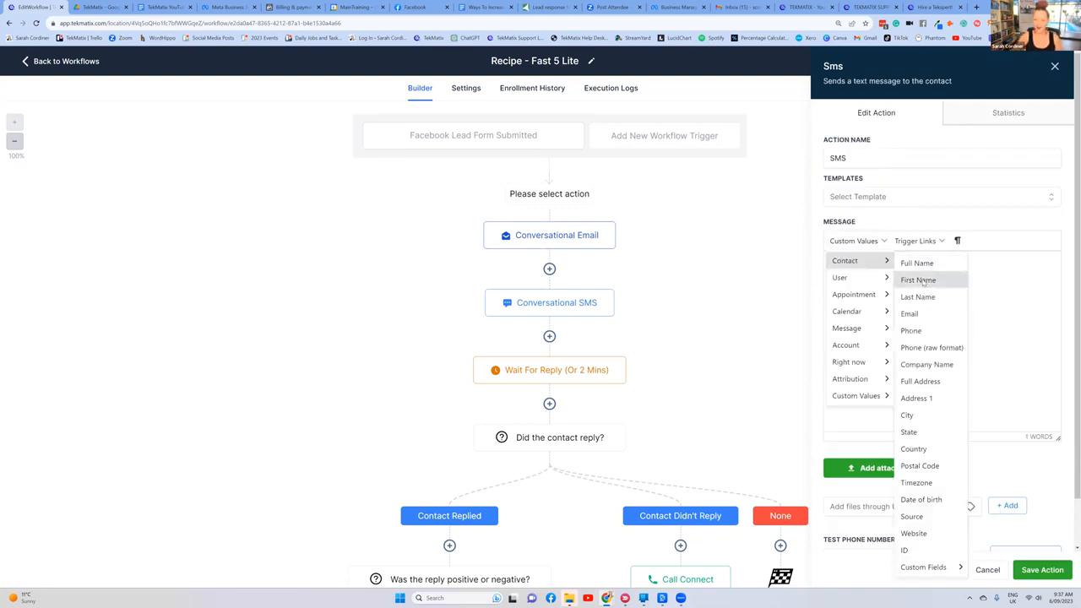
{"action": "left_click", "coordinate": [918, 280]}
{"action": "type", "text": ","}
{"action": "key", "text": "Return"}
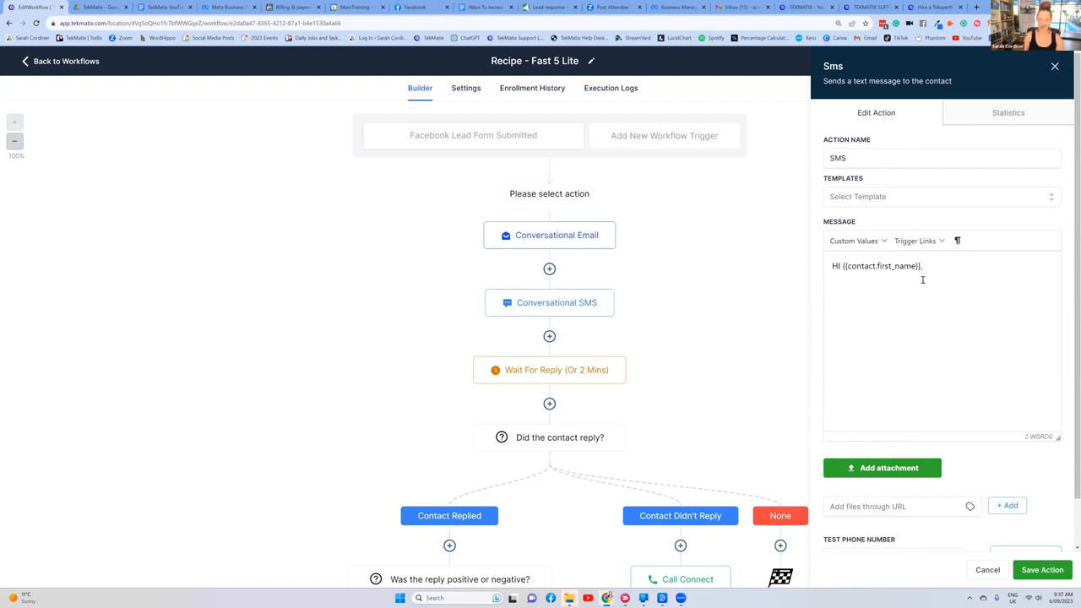
Step: Write "How are you great meet you, what kind of course are you plannign to create?" as the SMS body and save the action
{"action": "type", "text": "How are you g"}
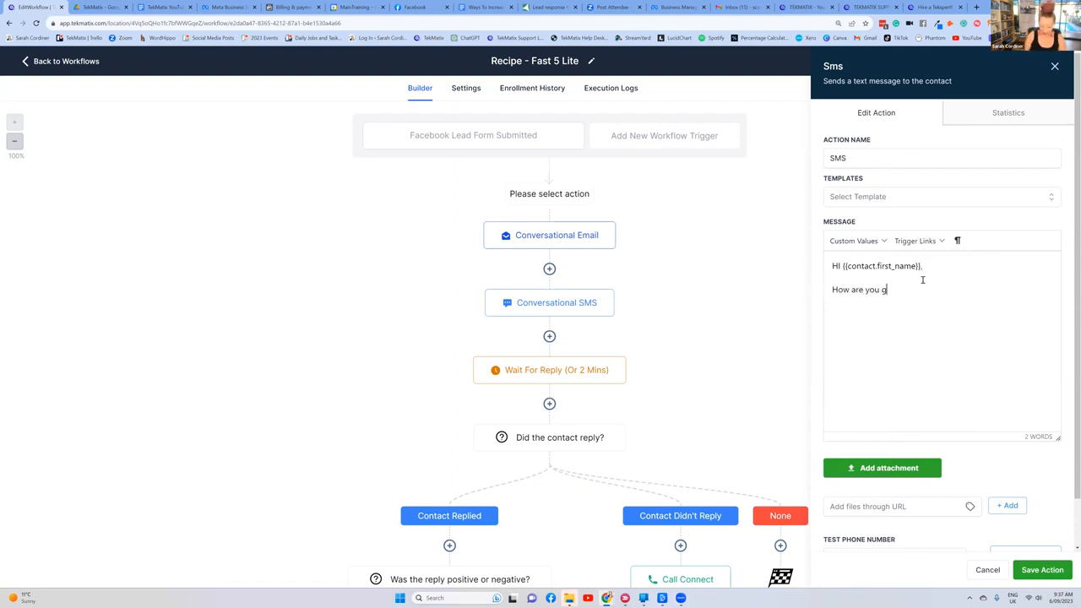
{"action": "type", "text": "reat meet you, whats"}
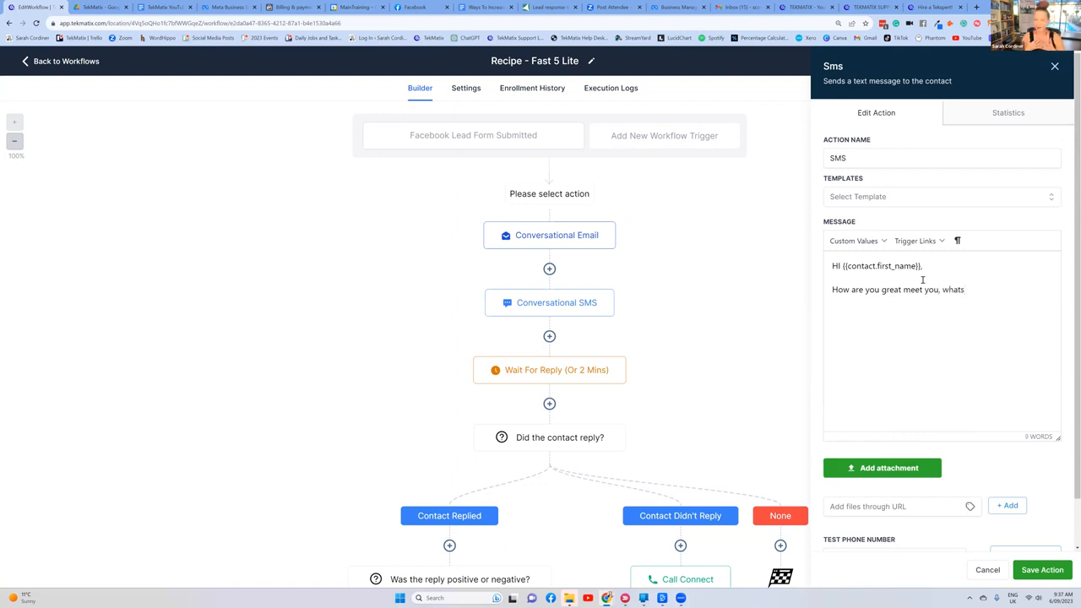
{"action": "key", "text": "BackSpace"}
{"action": "type", "text": "kind of course are you plannign to create?"}
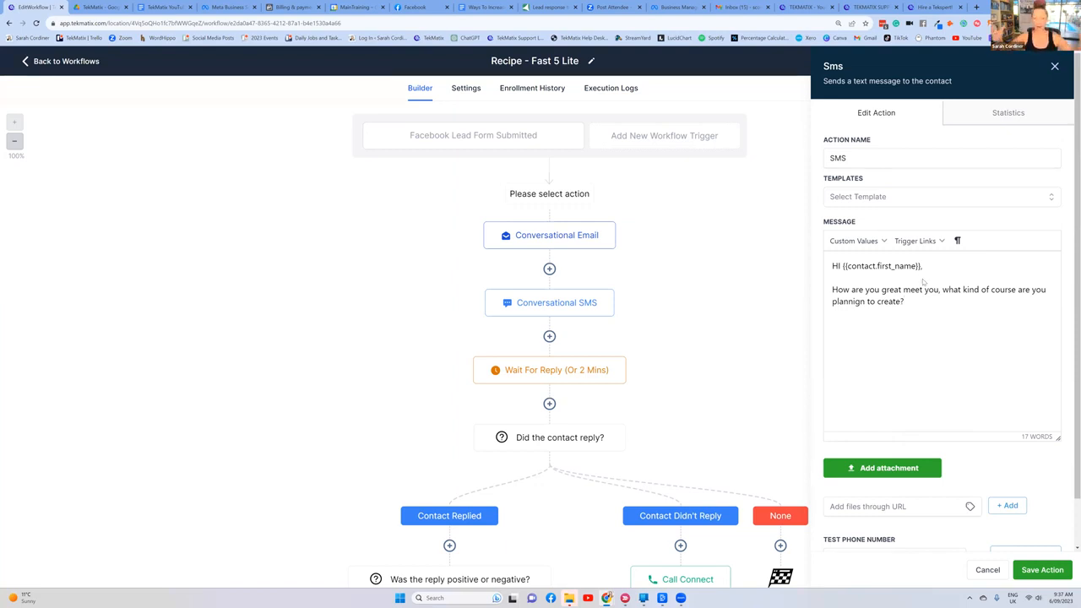
{"action": "left_click", "coordinate": [1041, 570]}
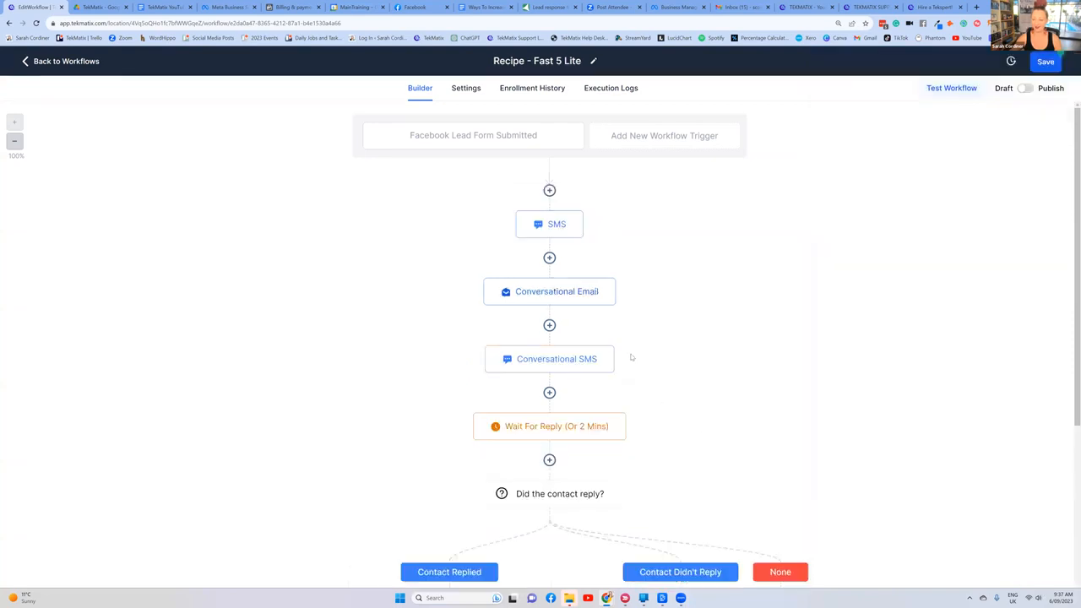
Step: Examine the updated workflow from the new SMS through the wait for reply to the positive, negative and didn't-reply branches
{"action": "scroll", "coordinate": [553, 322], "scroll_direction": "down", "scroll_amount": 1}
{"action": "scroll", "coordinate": [552, 253], "scroll_direction": "up", "scroll_amount": 1}
{"action": "scroll", "coordinate": [579, 182], "scroll_direction": "down", "scroll_amount": 1}
{"action": "scroll", "coordinate": [570, 165], "scroll_direction": "up", "scroll_amount": 1}
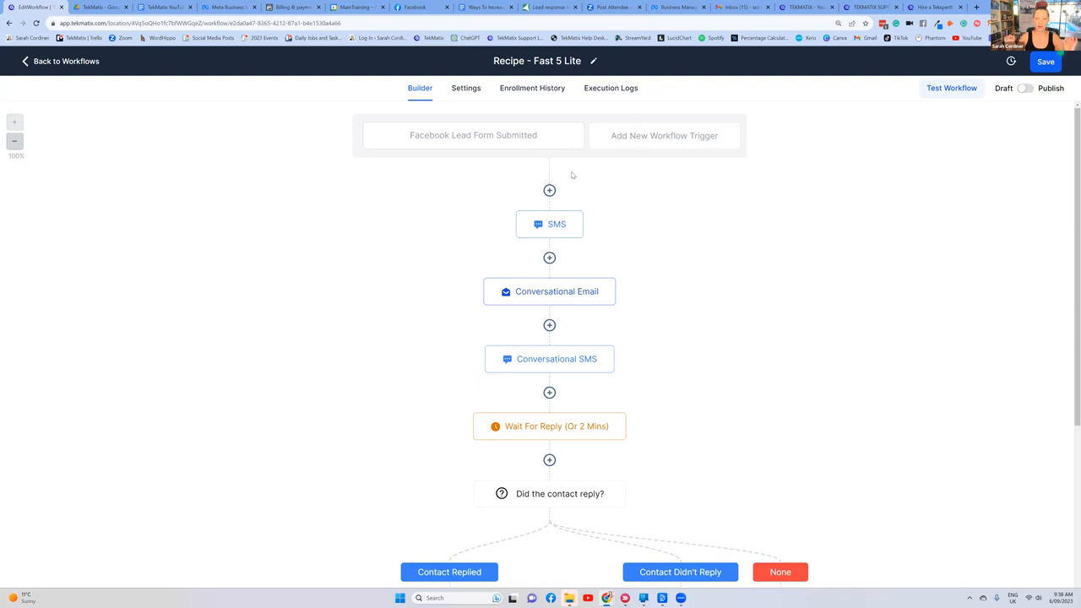
{"action": "scroll", "coordinate": [573, 174], "scroll_direction": "down", "scroll_amount": 2}
{"action": "scroll", "coordinate": [591, 175], "scroll_direction": "up", "scroll_amount": 2}
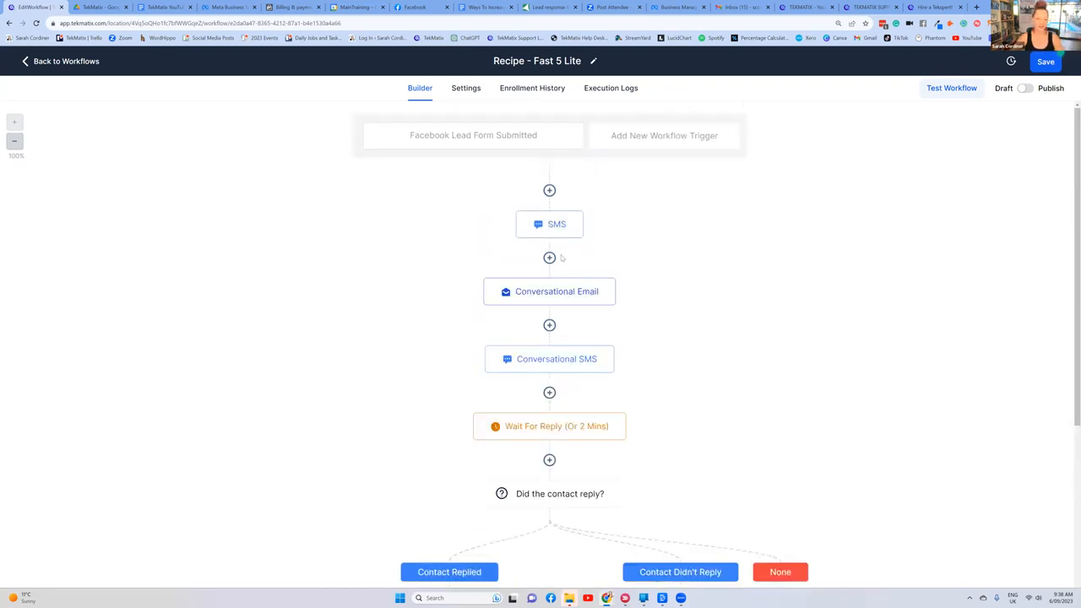
{"action": "scroll", "coordinate": [562, 258], "scroll_direction": "down", "scroll_amount": 4}
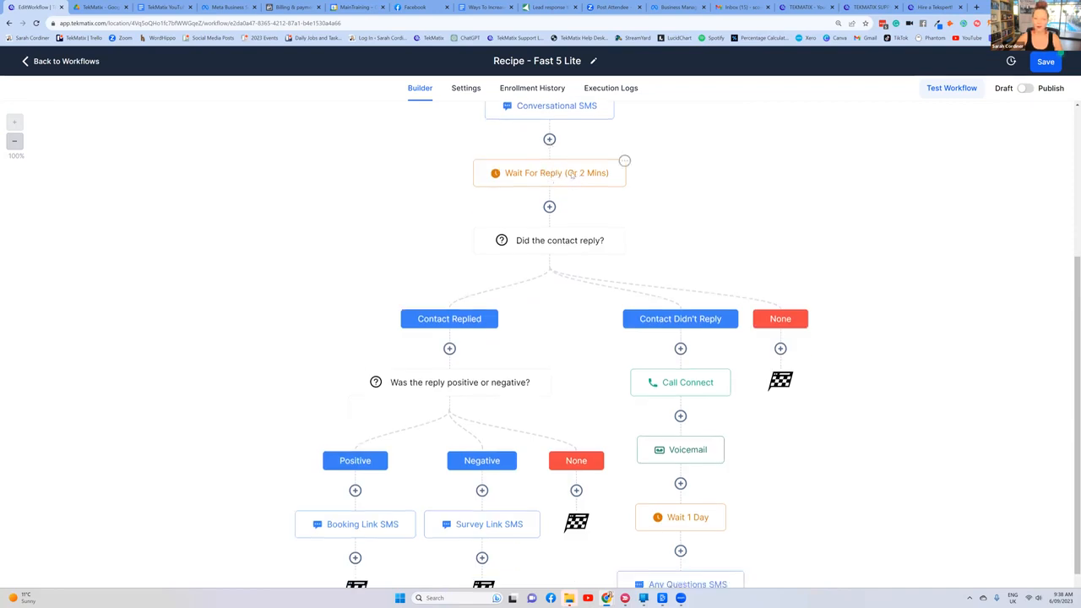
{"action": "scroll", "coordinate": [571, 174], "scroll_direction": "down", "scroll_amount": 2}
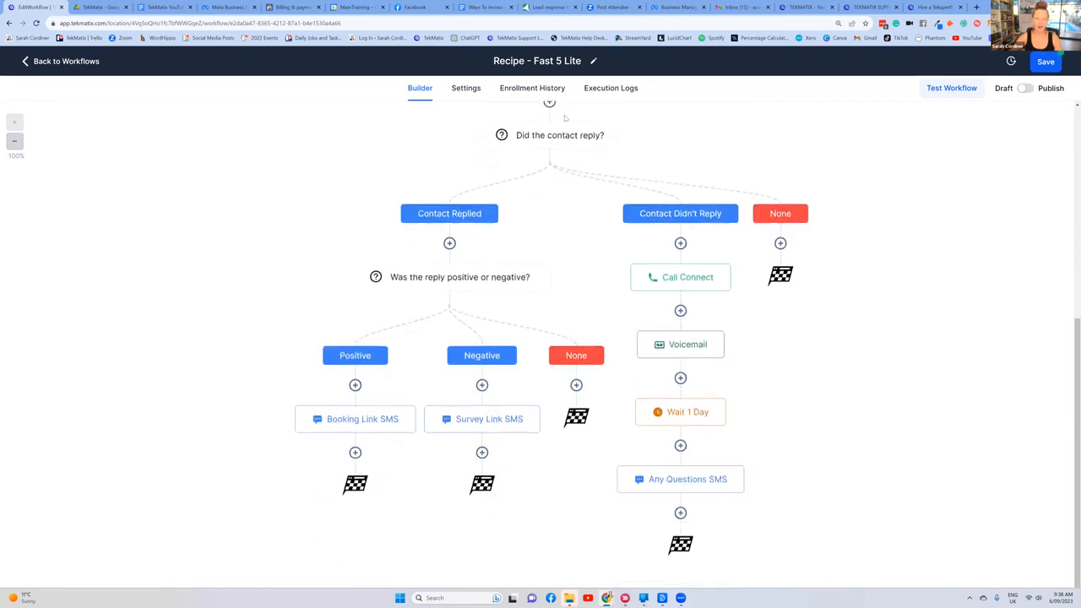
{"action": "scroll", "coordinate": [562, 225], "scroll_direction": "up", "scroll_amount": 2}
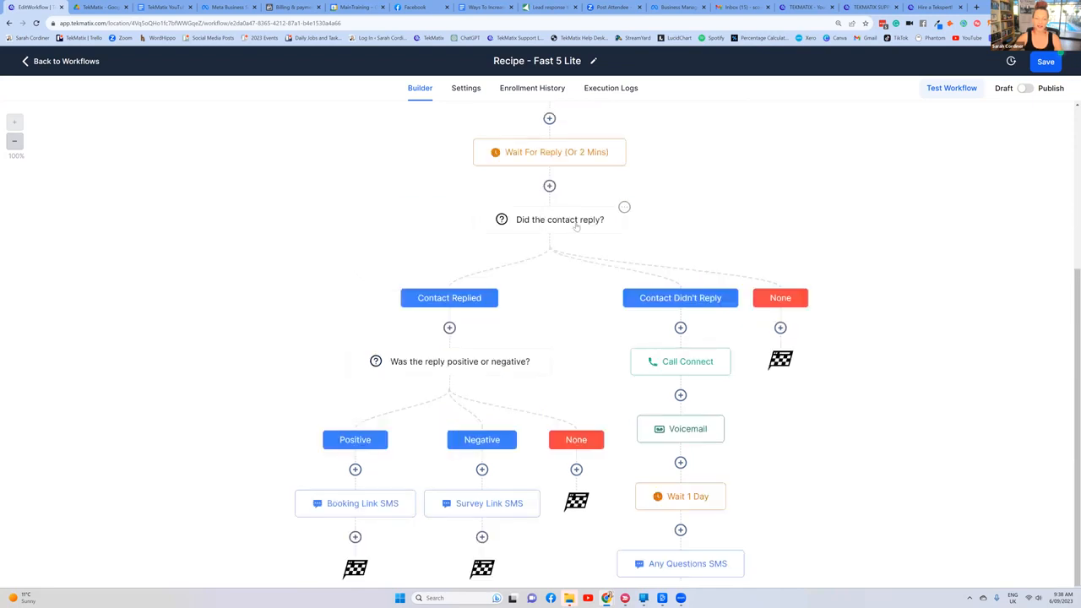
{"action": "scroll", "coordinate": [592, 218], "scroll_direction": "down", "scroll_amount": 2}
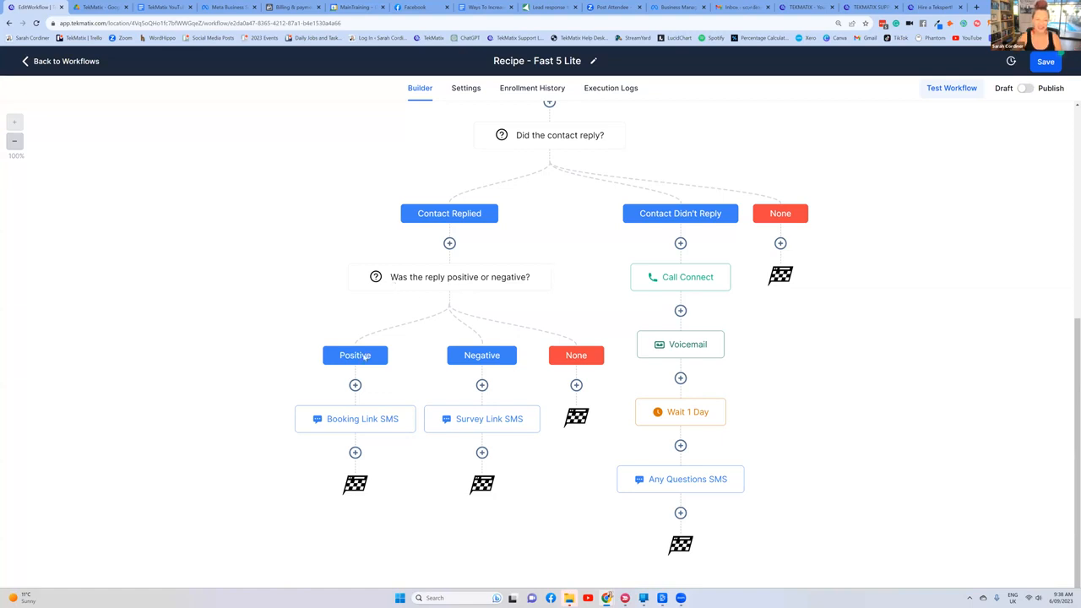
Step: View the Booking Link SMS message in the Positive branch, highlighting its booking sentence, and close it without changes
{"action": "left_click", "coordinate": [355, 423]}
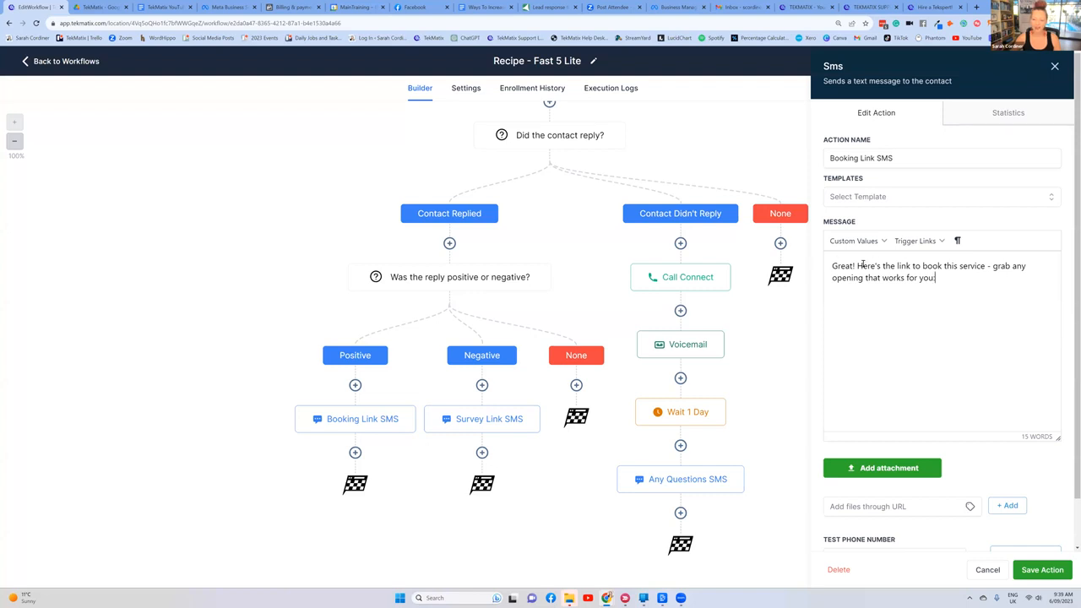
{"action": "left_click_drag", "start_coordinate": [862, 266], "coordinate": [943, 277]}
{"action": "left_click", "coordinate": [859, 266]}
{"action": "left_click_drag", "start_coordinate": [859, 266], "coordinate": [946, 290]}
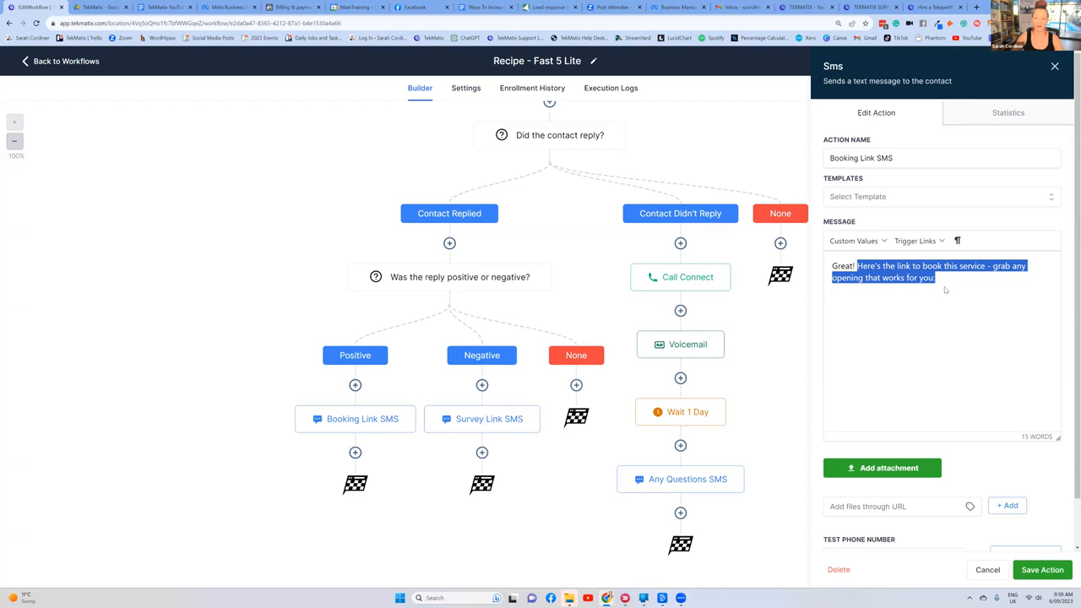
{"action": "left_click", "coordinate": [955, 287]}
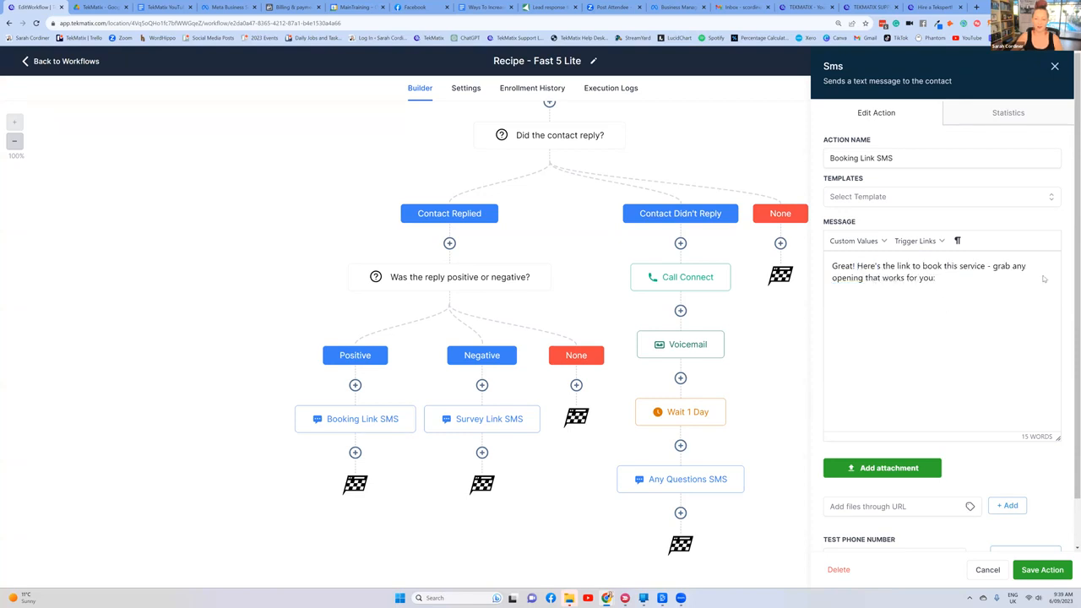
{"action": "left_click", "coordinate": [1054, 66]}
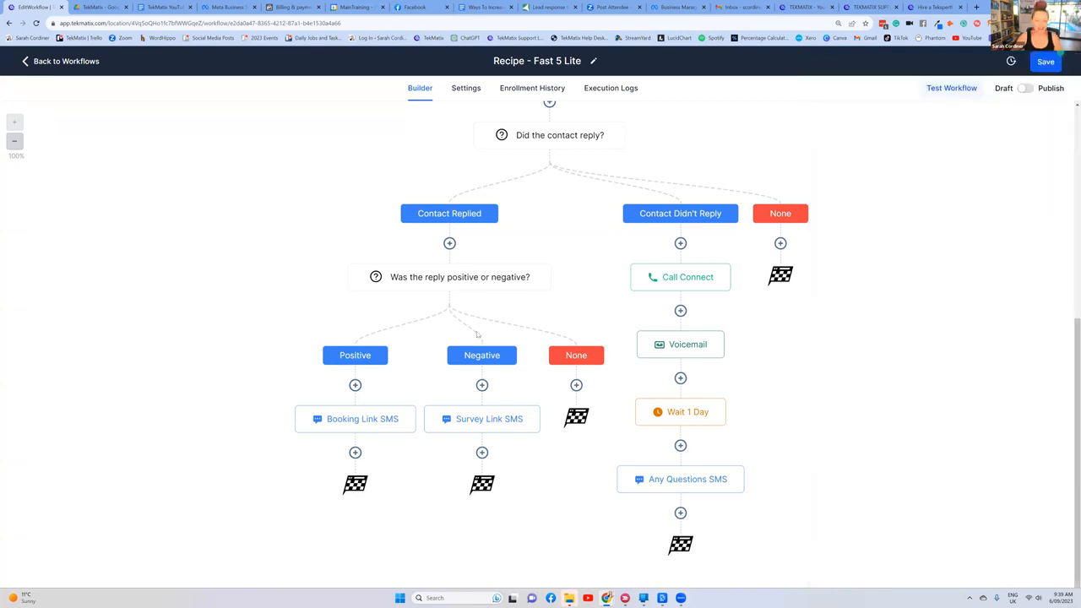
Step: View the Survey Link SMS message in the Negative branch, close it, and examine the Contact Didn't Reply branch down to Any Questions SMS
{"action": "left_click", "coordinate": [487, 422]}
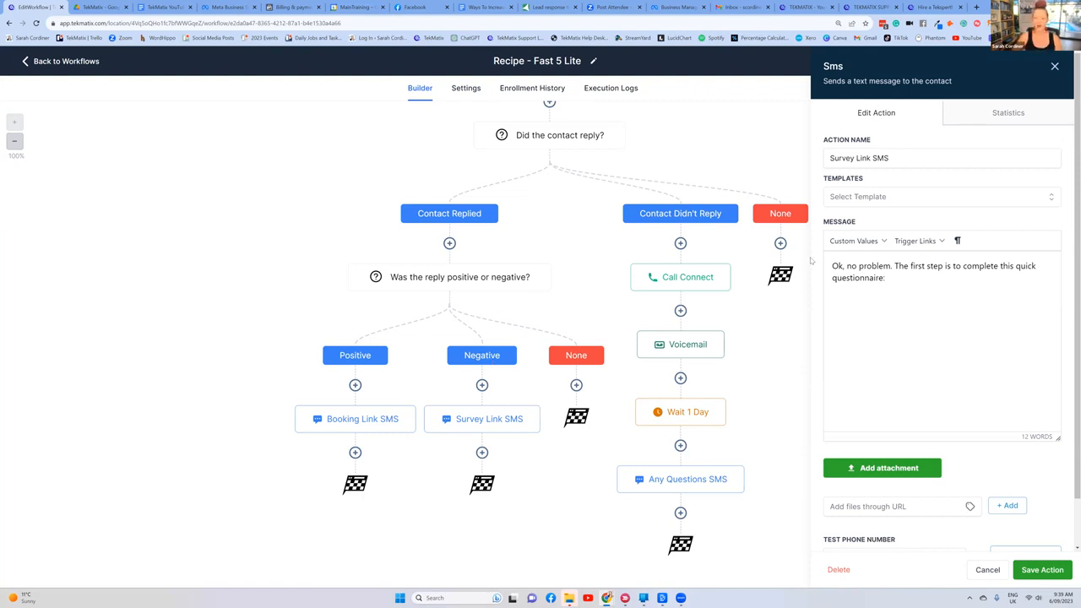
{"action": "left_click", "coordinate": [905, 275]}
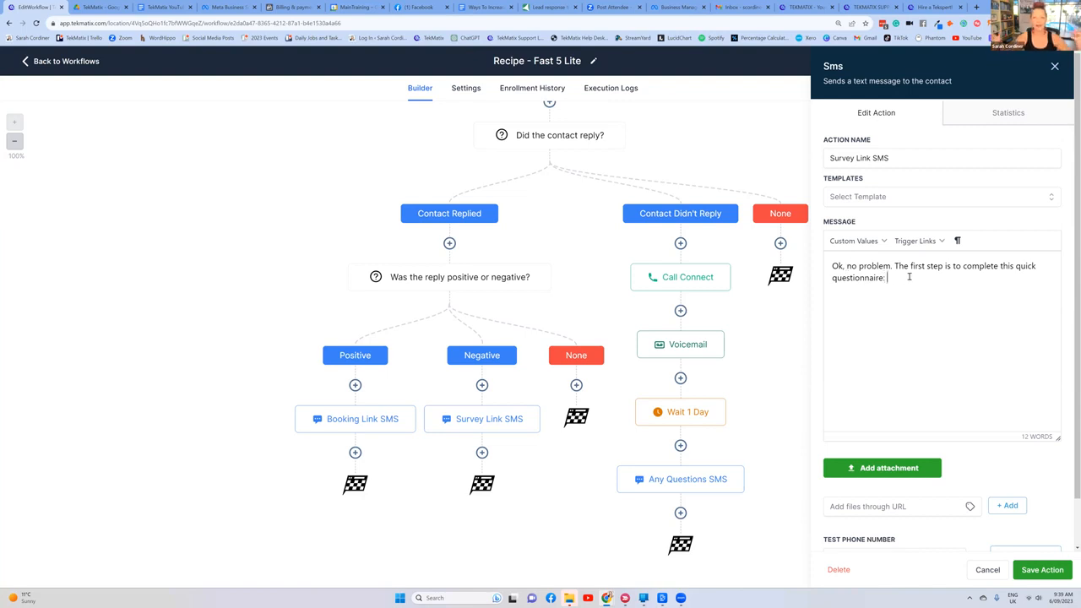
{"action": "key", "text": "ctrl+plus"}
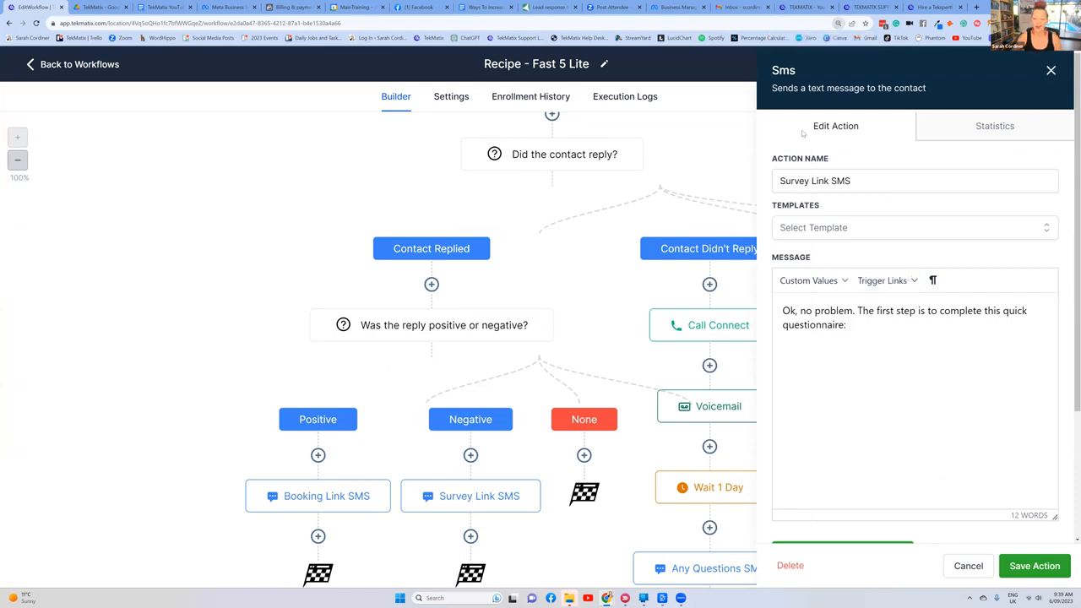
{"action": "left_click", "coordinate": [1051, 71]}
{"action": "scroll", "coordinate": [737, 364], "scroll_direction": "up", "scroll_amount": 1}
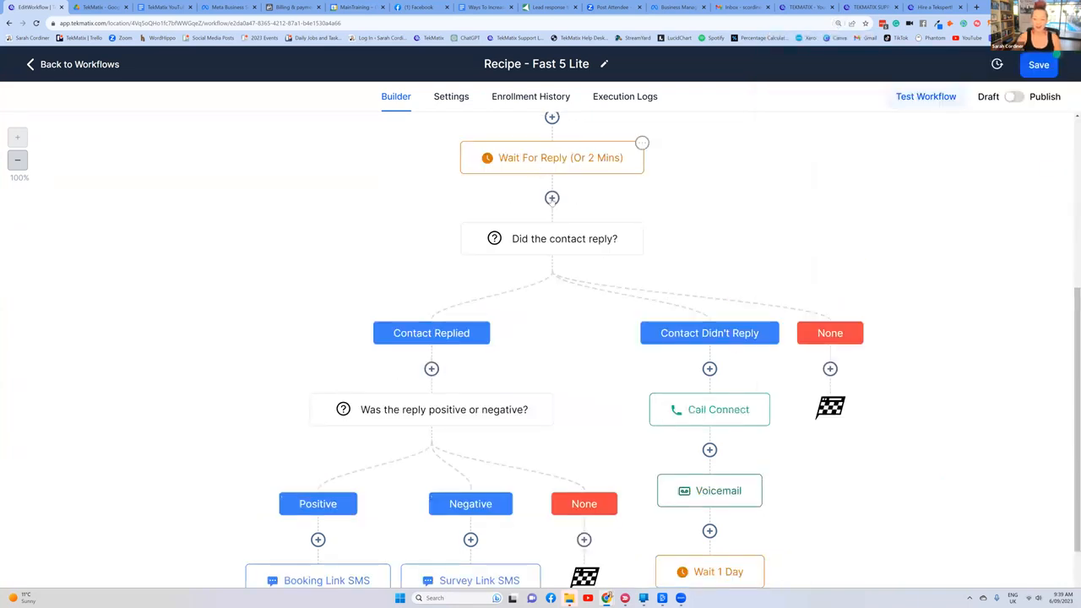
{"action": "scroll", "coordinate": [704, 333], "scroll_direction": "down", "scroll_amount": 2}
{"action": "scroll", "coordinate": [709, 291], "scroll_direction": "down", "scroll_amount": 1}
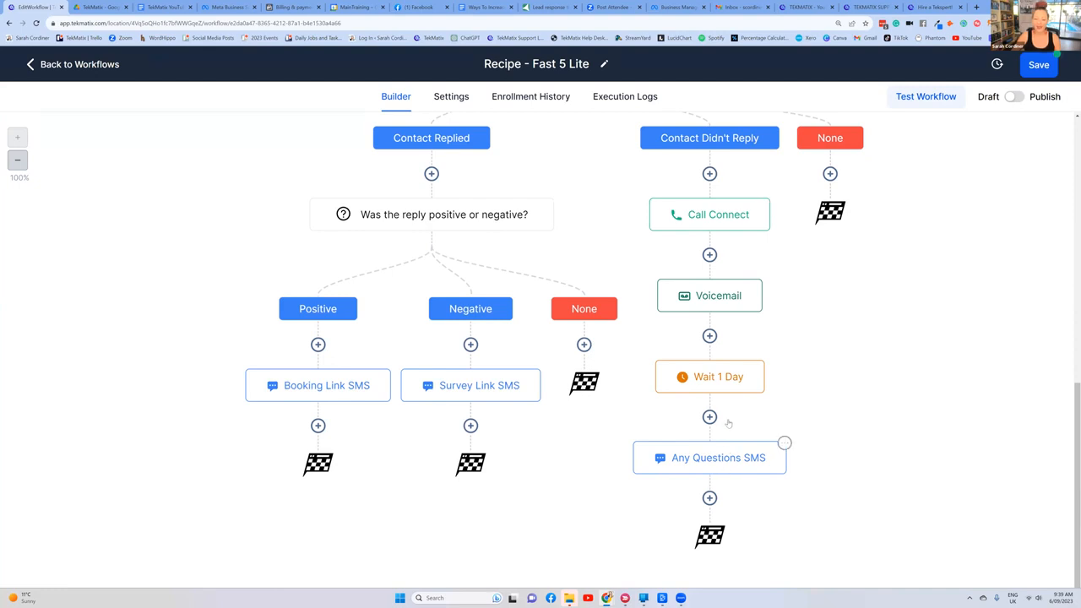
Step: View the Voicemail action's upload settings for a new step before the first SMS, and close it without saving
{"action": "scroll", "coordinate": [726, 389], "scroll_direction": "up", "scroll_amount": 2}
{"action": "scroll", "coordinate": [724, 355], "scroll_direction": "up", "scroll_amount": 4}
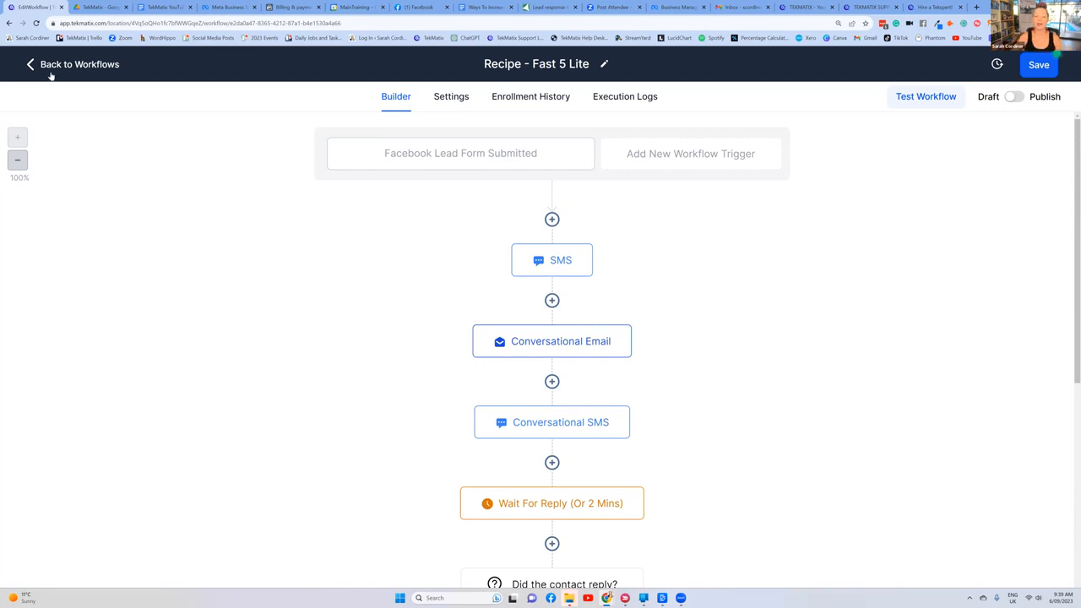
{"action": "left_click", "coordinate": [553, 219]}
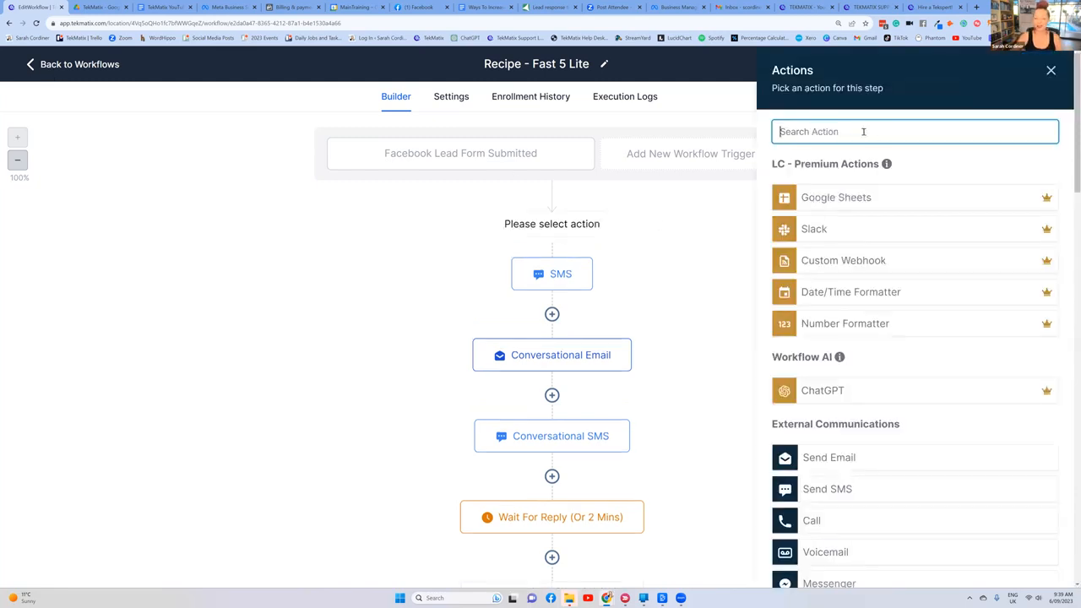
{"action": "type", "text": "voice"}
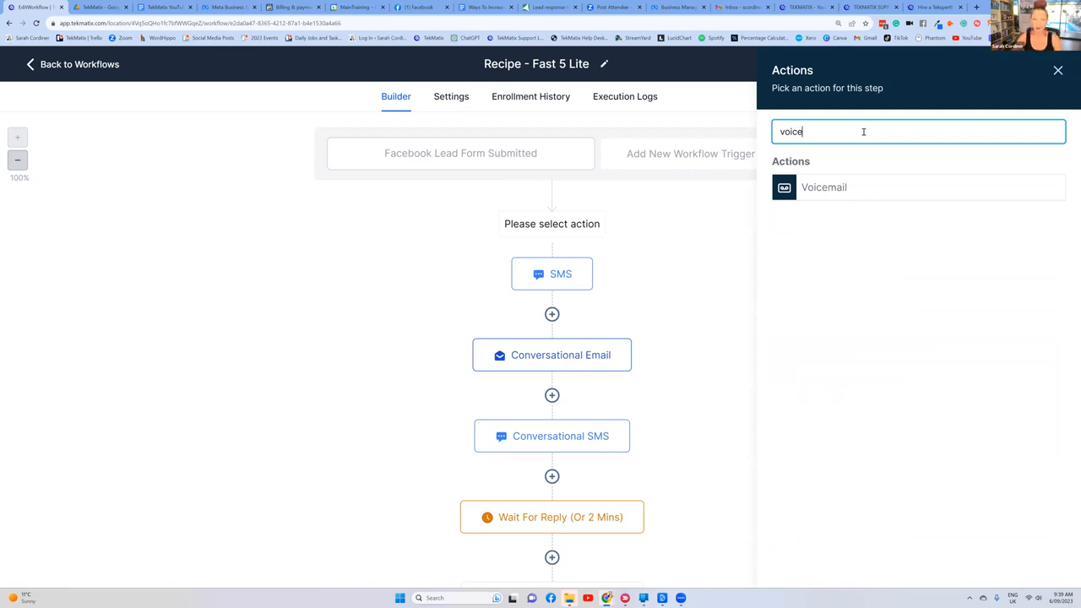
{"action": "left_click", "coordinate": [825, 189]}
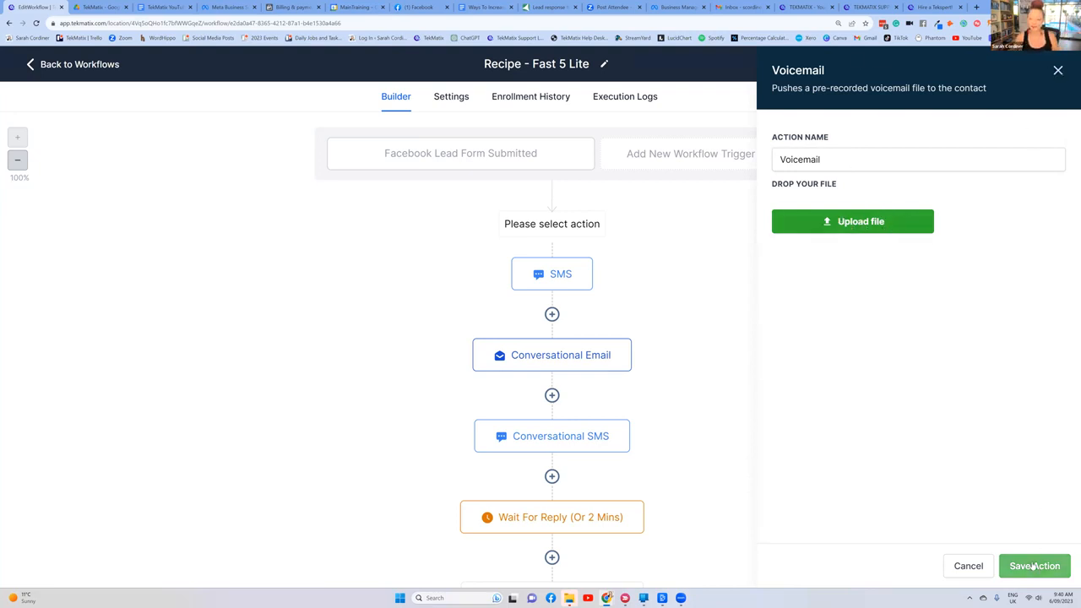
{"action": "left_click", "coordinate": [1056, 71]}
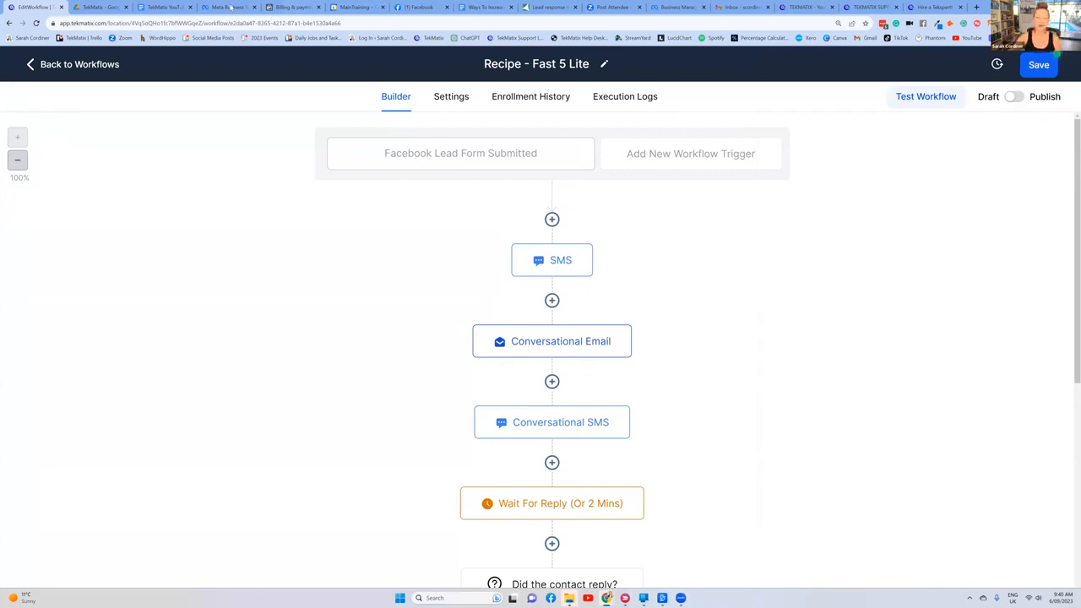
Step: Switch to the "Ways To Increase Your Sales Using TekMatix" document and examine item 1, highlighting the 391% sales conversion claim
{"action": "left_click", "coordinate": [156, 7]}
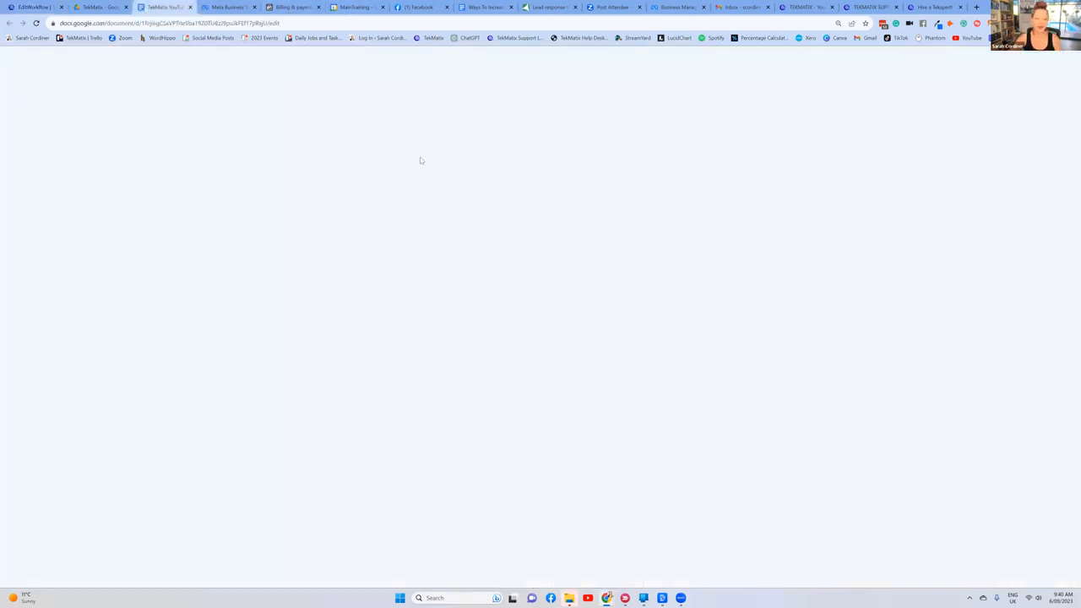
{"action": "left_click", "coordinate": [474, 6]}
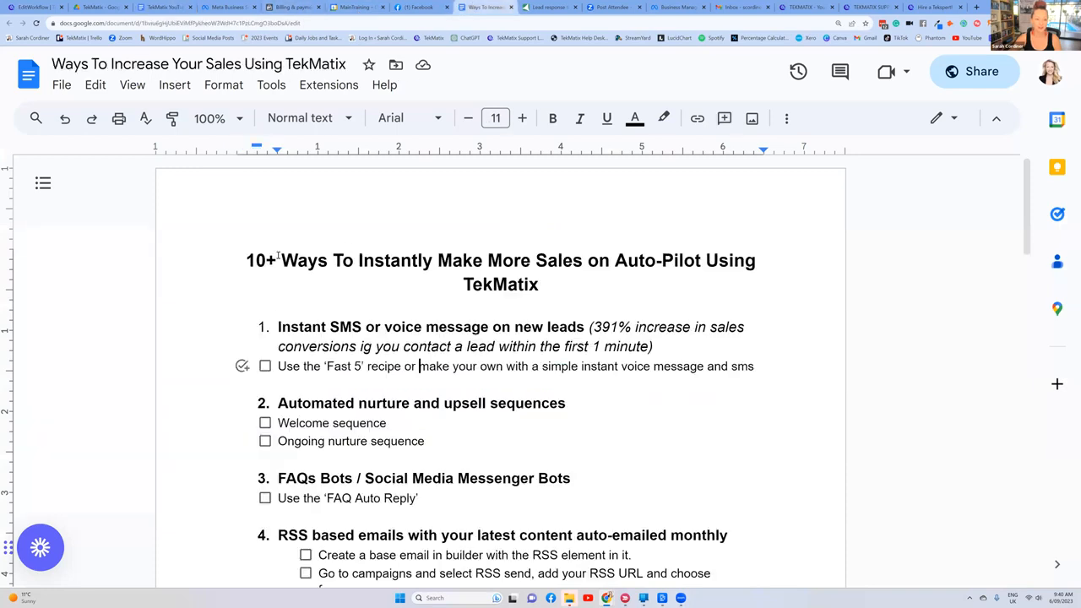
{"action": "left_click", "coordinate": [757, 366]}
{"action": "left_click", "coordinate": [210, 329], "text": "shift"}
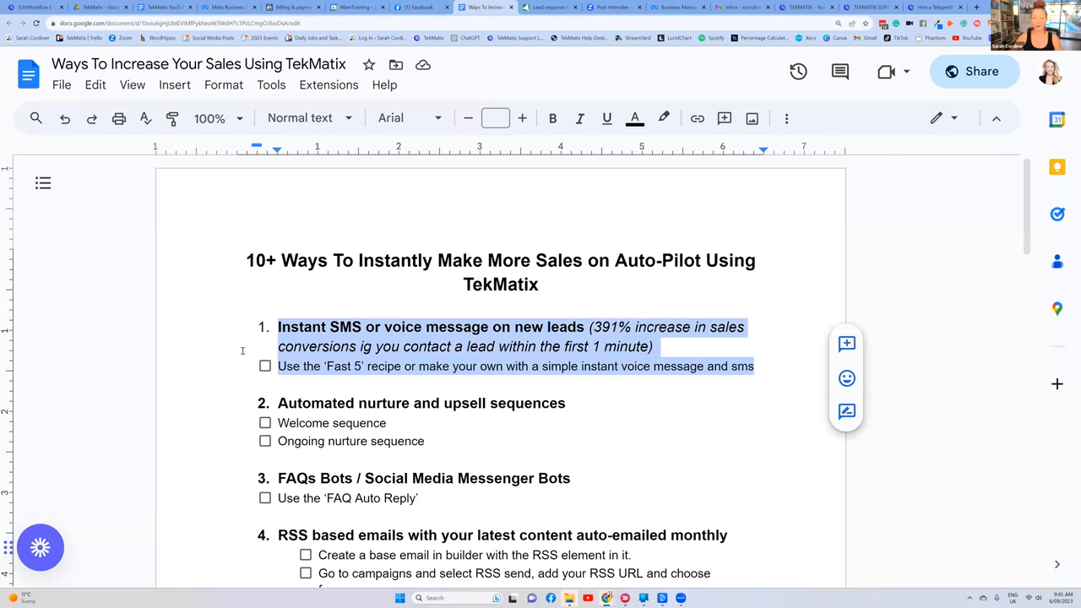
{"action": "left_click", "coordinate": [595, 327]}
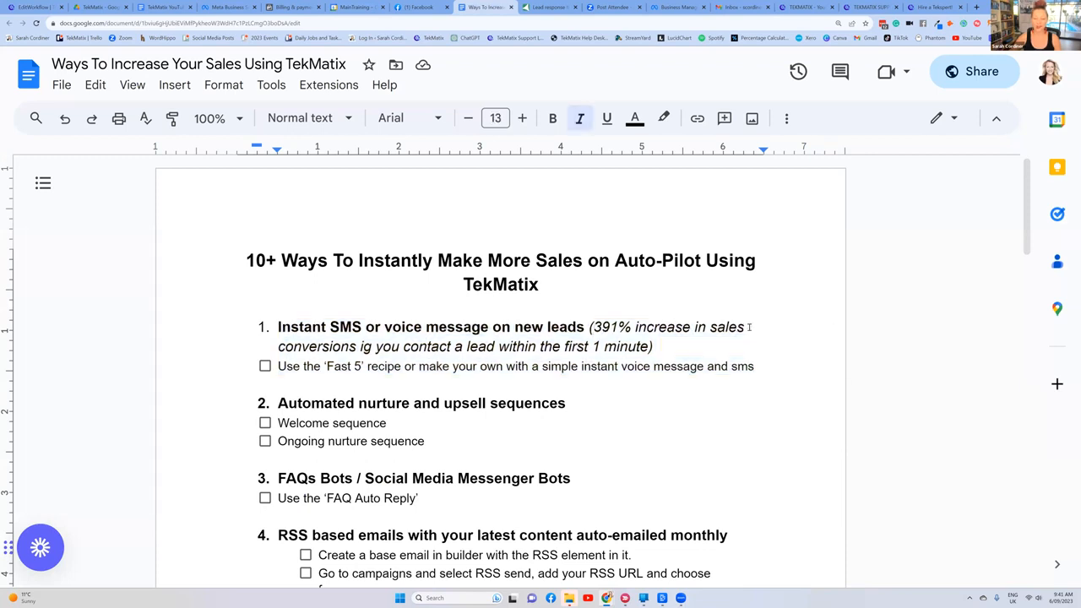
{"action": "left_click_drag", "start_coordinate": [360, 346], "coordinate": [592, 329]}
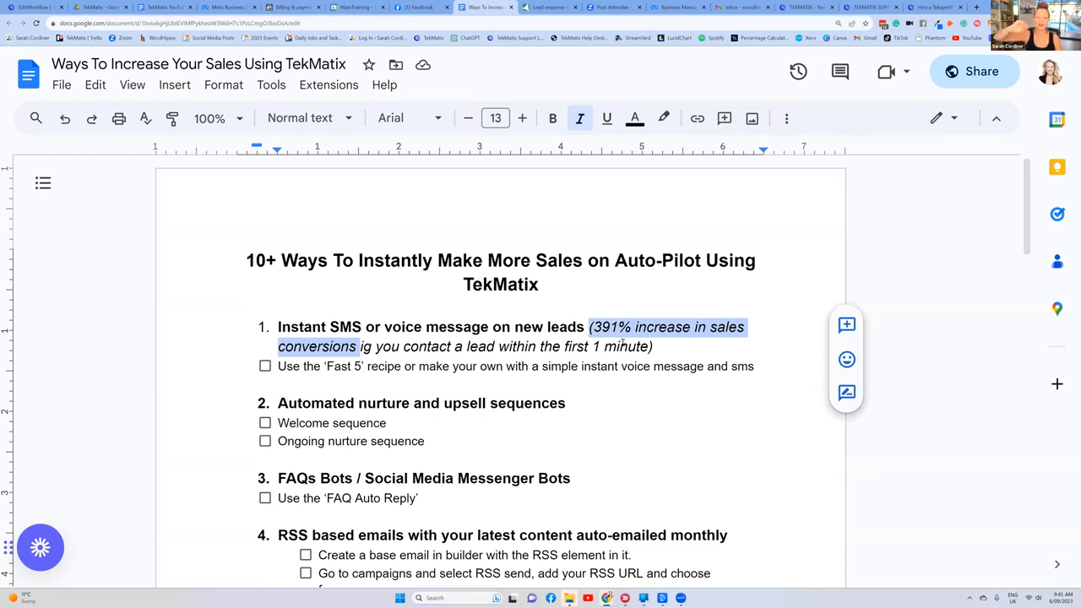
{"action": "left_click", "coordinate": [557, 285]}
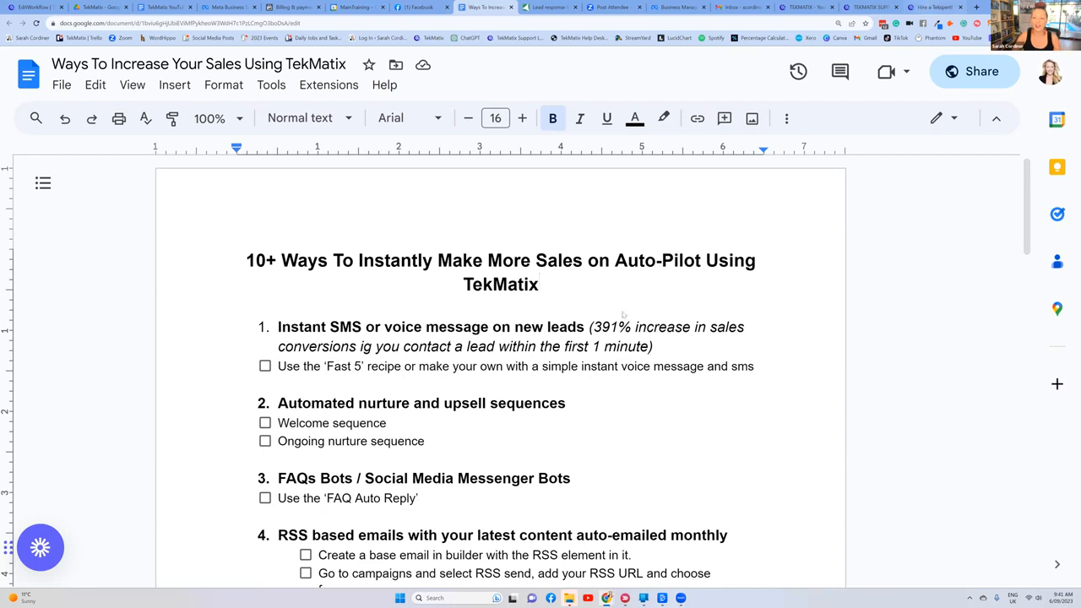
Step: Examine the TekMatix Hire a Tekspert page and the 24-hour tech support page for the available help options
{"action": "left_click", "coordinate": [925, 6]}
{"action": "scroll", "coordinate": [694, 296], "scroll_direction": "down", "scroll_amount": 2}
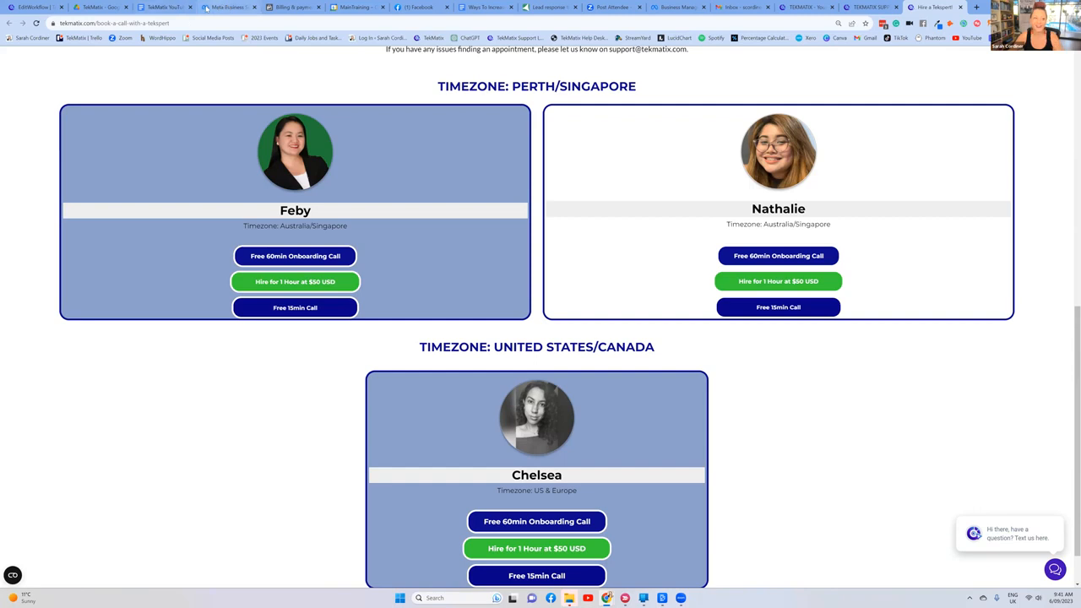
{"action": "key", "text": "ctrl+Tab"}
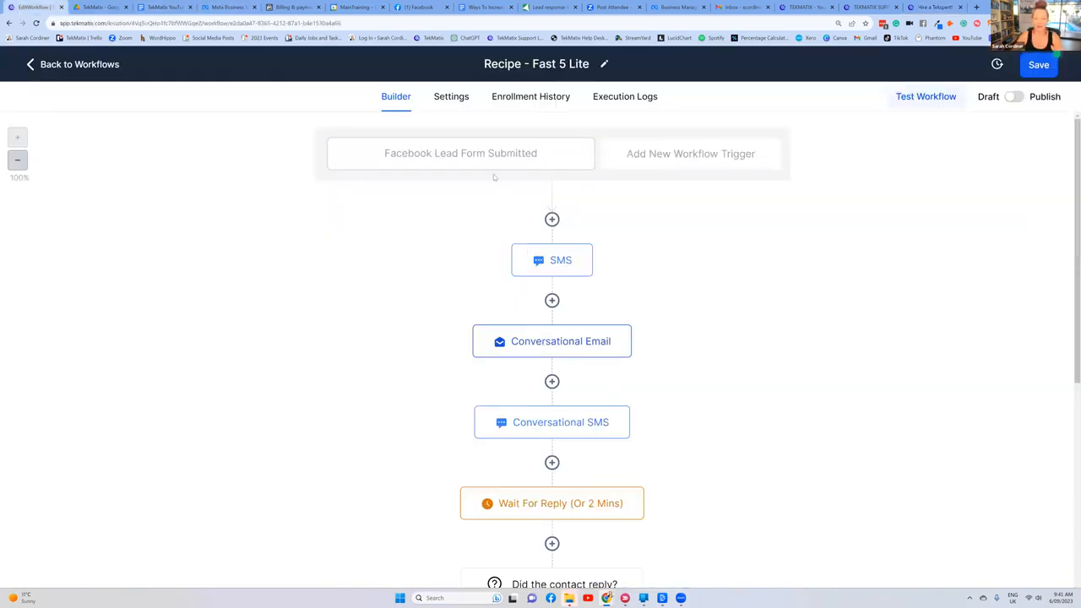
{"action": "left_click", "coordinate": [936, 7]}
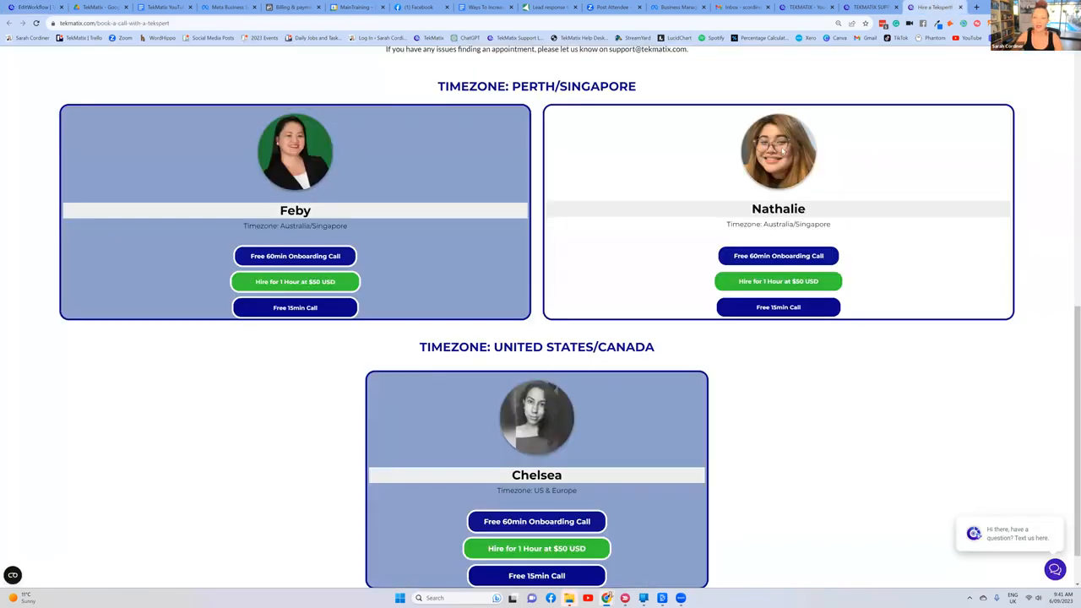
{"action": "left_click", "coordinate": [870, 6]}
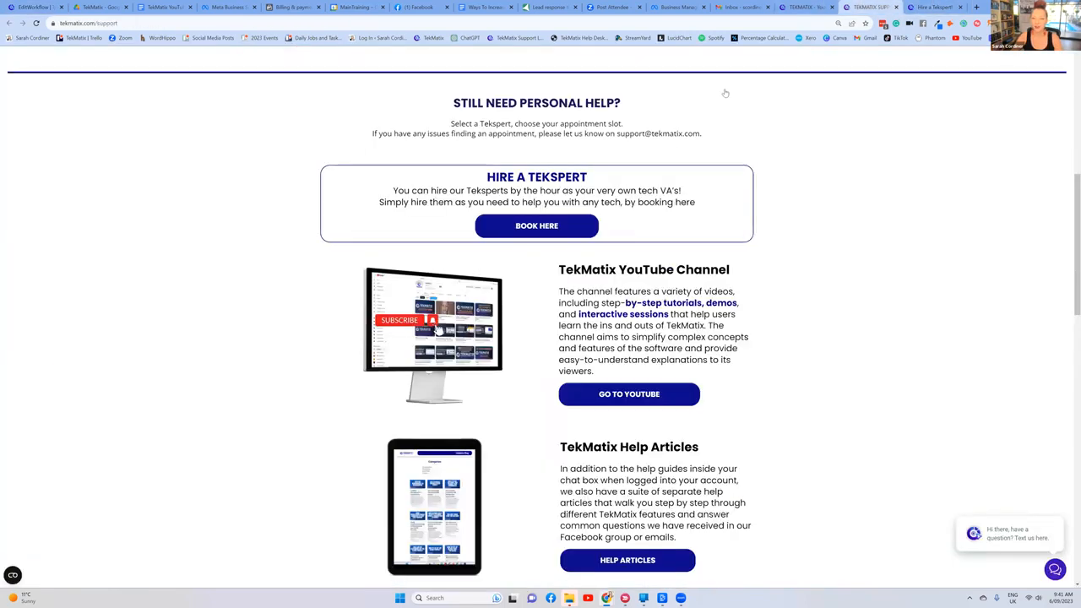
{"action": "scroll", "coordinate": [617, 66], "scroll_direction": "up", "scroll_amount": 5}
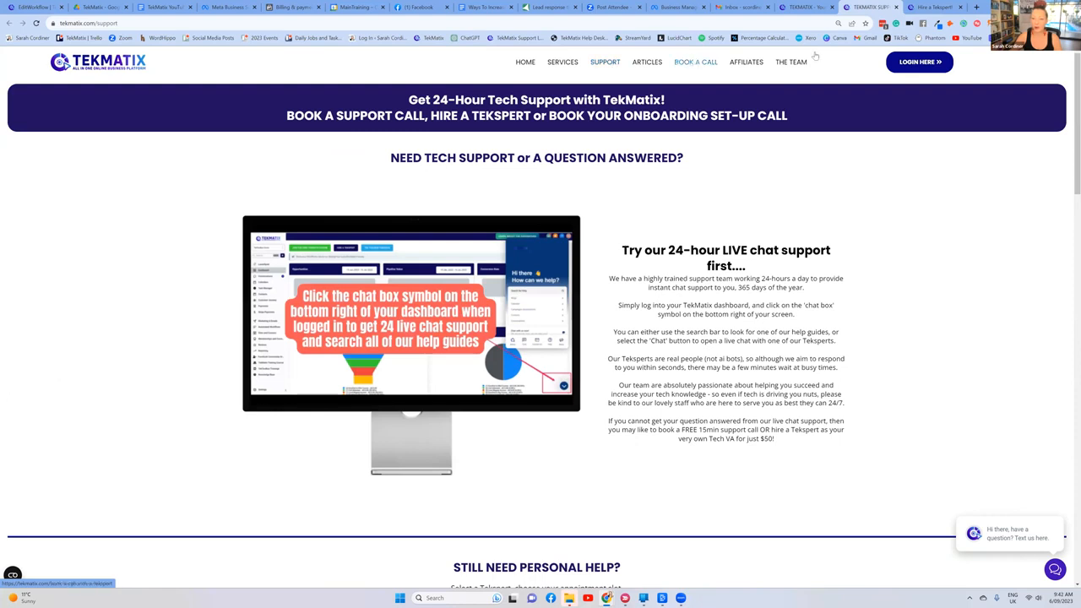
{"action": "left_click", "coordinate": [935, 7]}
{"action": "scroll", "coordinate": [772, 276], "scroll_direction": "down", "scroll_amount": 3}
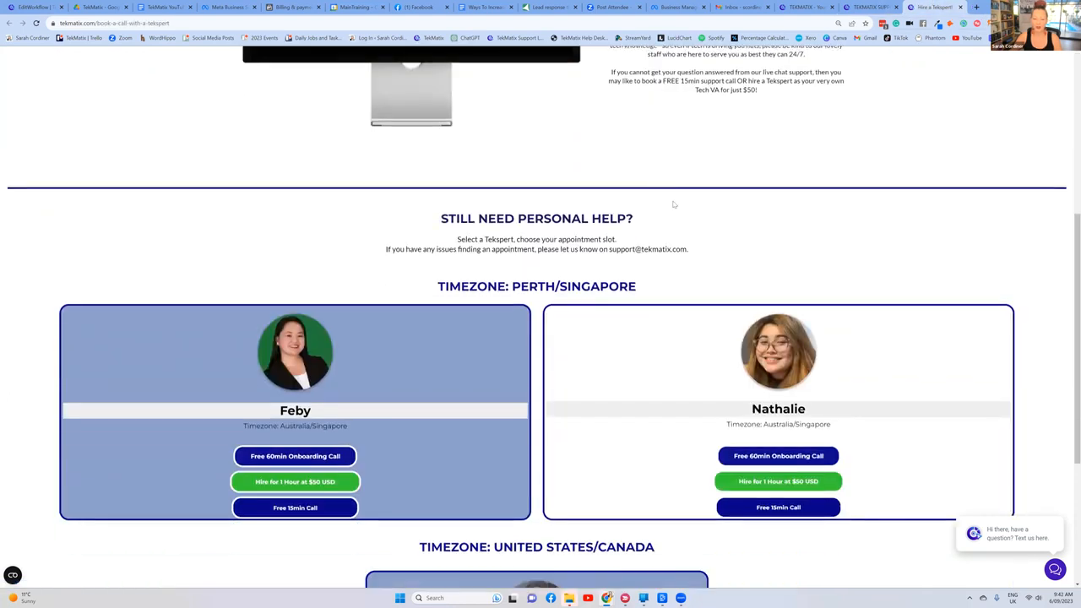
{"action": "left_click", "coordinate": [33, 6]}
{"action": "scroll", "coordinate": [636, 241], "scroll_direction": "down", "scroll_amount": 1}
{"action": "scroll", "coordinate": [636, 241], "scroll_direction": "up", "scroll_amount": 1}
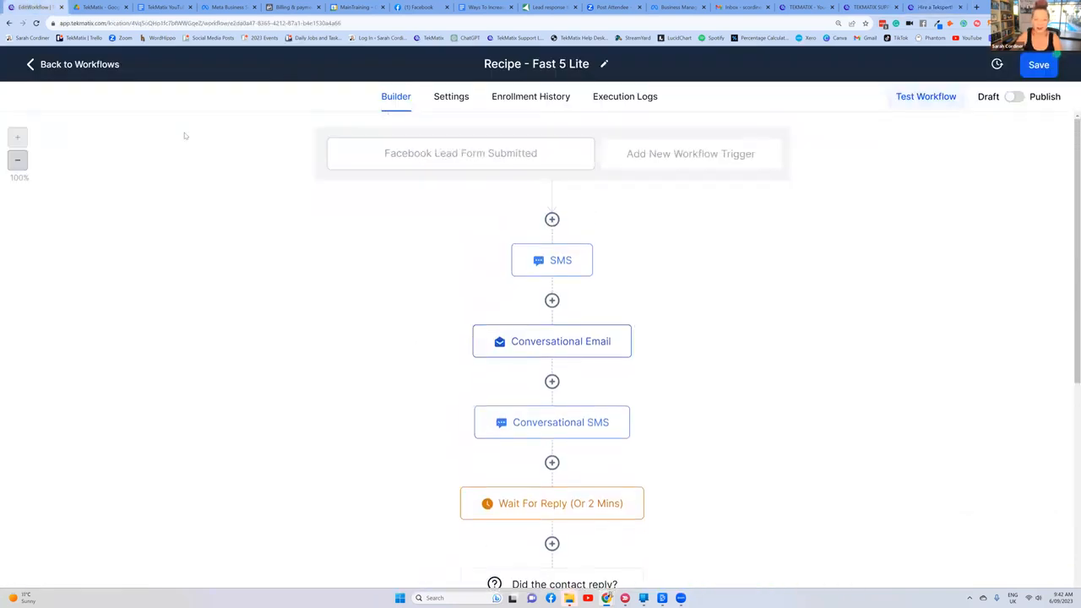
{"action": "left_click", "coordinate": [169, 6]}
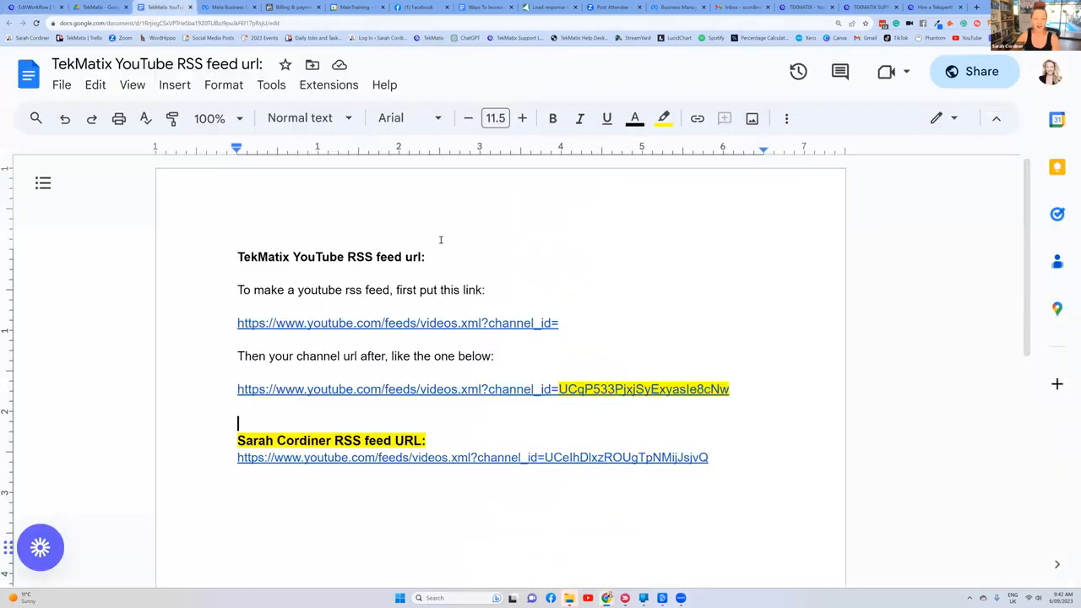
Step: Review the list in the "Ways To Increase Your Sales" document and highlight item 2, Automated nurture and upsell sequences
{"action": "left_click", "coordinate": [486, 6]}
{"action": "scroll", "coordinate": [568, 286], "scroll_direction": "down", "scroll_amount": 1}
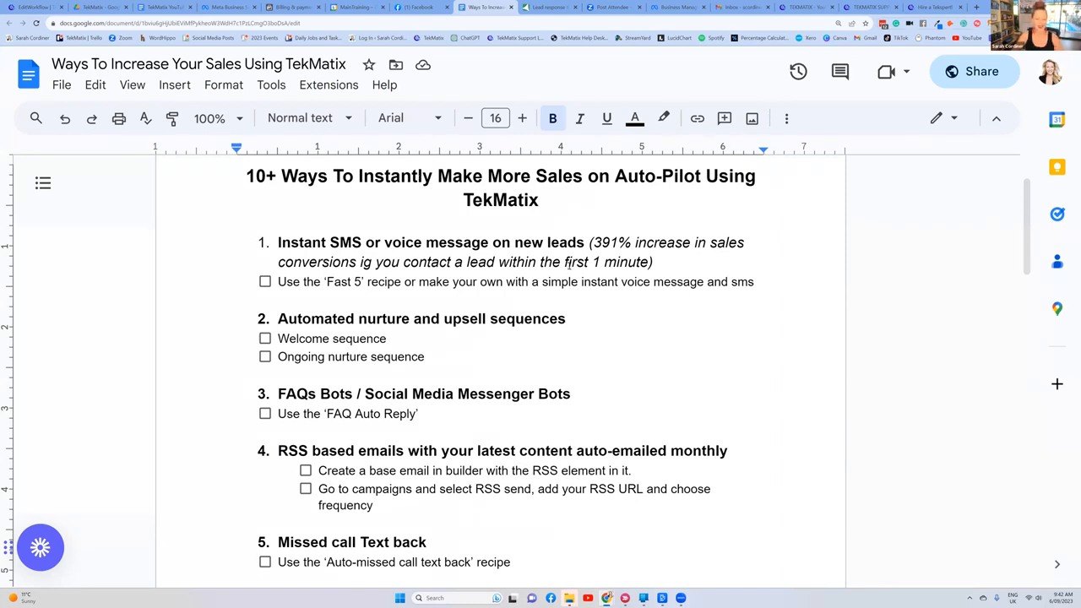
{"action": "scroll", "coordinate": [352, 220], "scroll_direction": "down", "scroll_amount": 1}
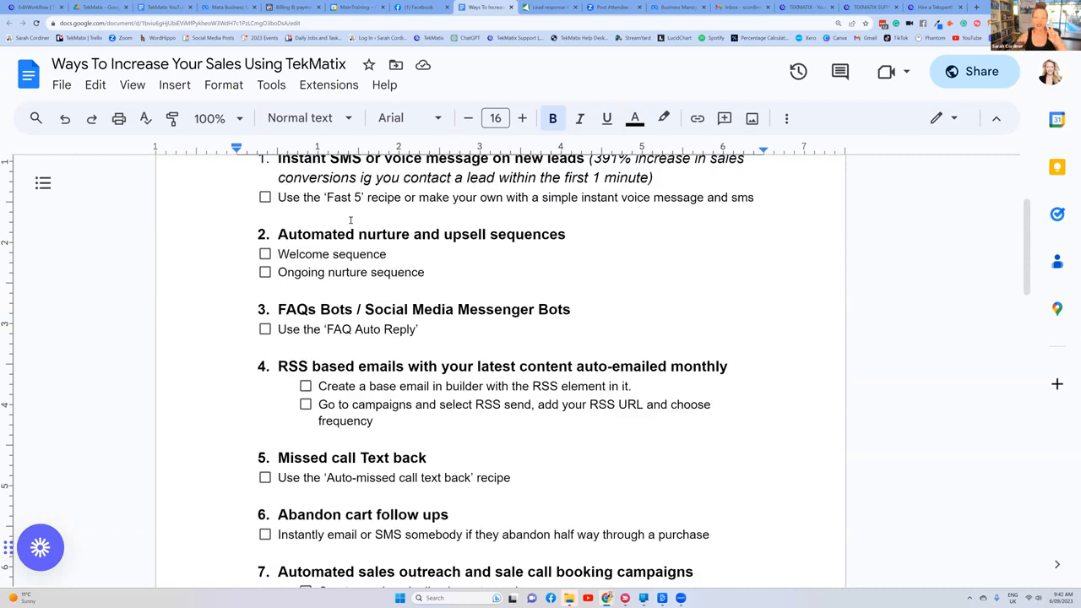
{"action": "scroll", "coordinate": [351, 221], "scroll_direction": "up", "scroll_amount": 2}
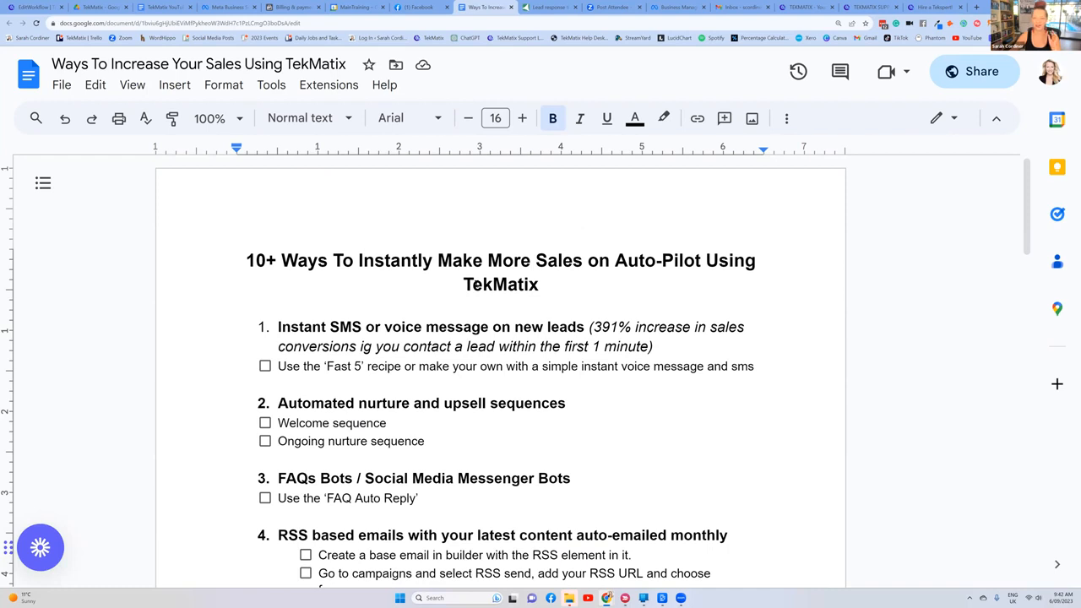
{"action": "scroll", "coordinate": [364, 346], "scroll_direction": "down", "scroll_amount": 1}
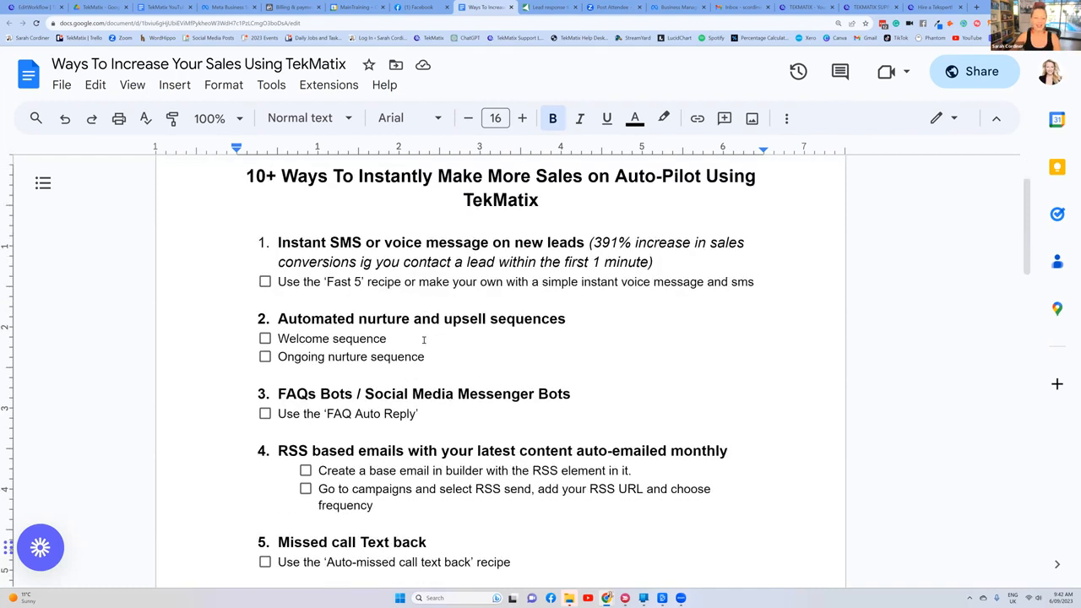
{"action": "left_click_drag", "start_coordinate": [426, 357], "coordinate": [246, 318]}
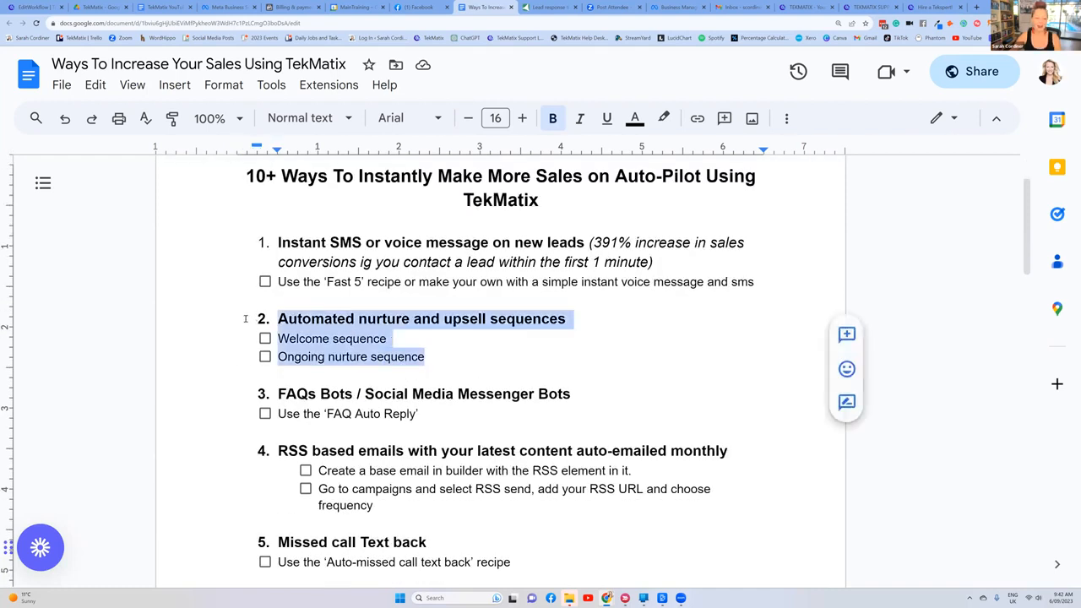
{"action": "left_click", "coordinate": [727, 344]}
{"action": "left_click_drag", "start_coordinate": [435, 358], "coordinate": [270, 324]}
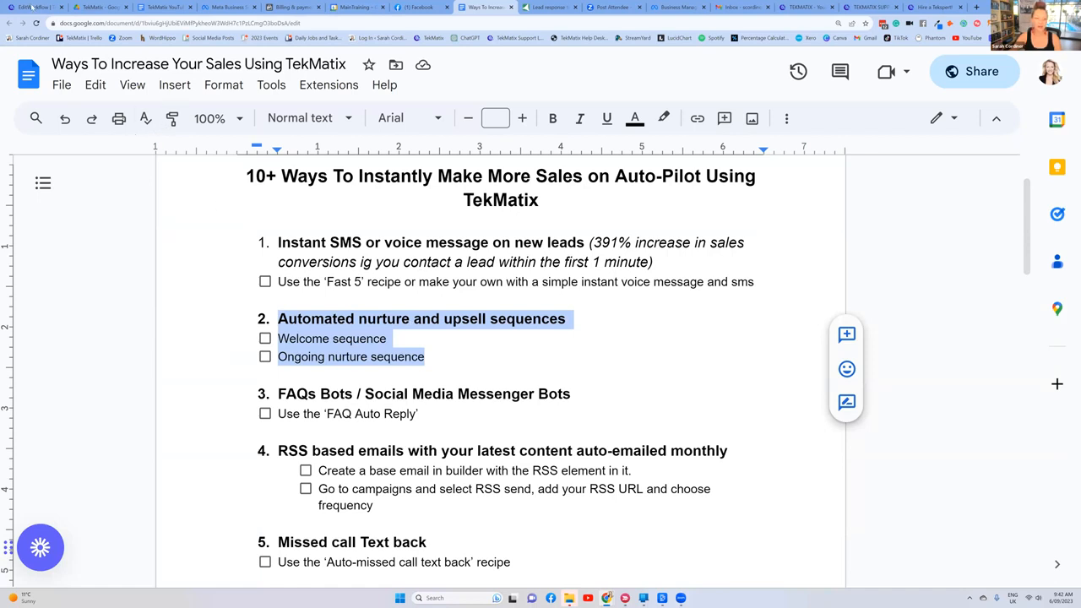
{"action": "scroll", "coordinate": [344, 241], "scroll_direction": "up", "scroll_amount": 1}
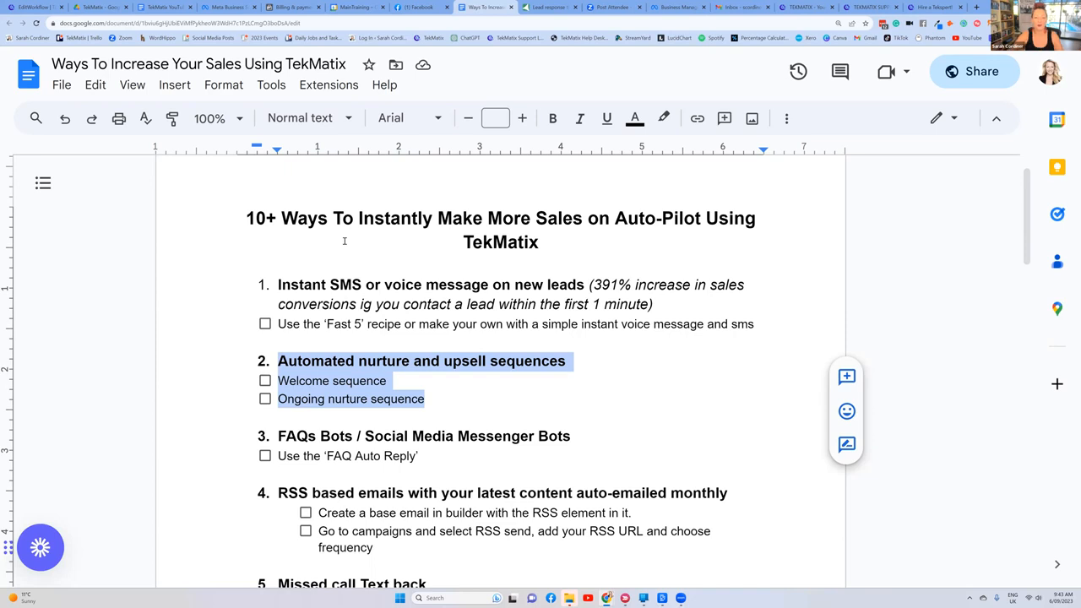
Step: Return to the Fast 5 Lite workflow in TekMatix and leave it for the Workflow List, discarding the unsaved changes
{"action": "left_click", "coordinate": [29, 6]}
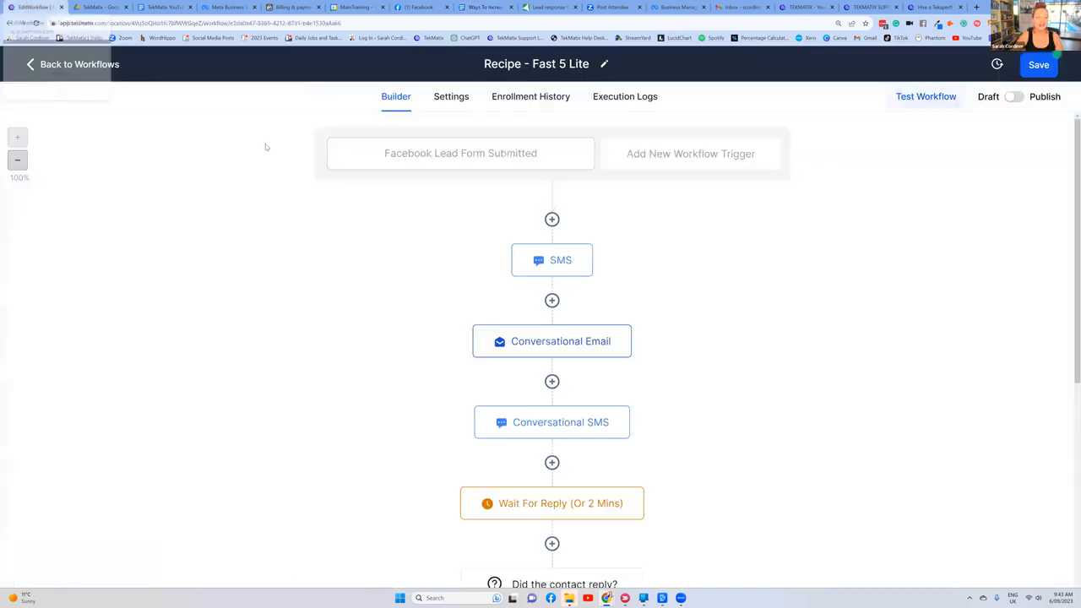
{"action": "left_click", "coordinate": [34, 65]}
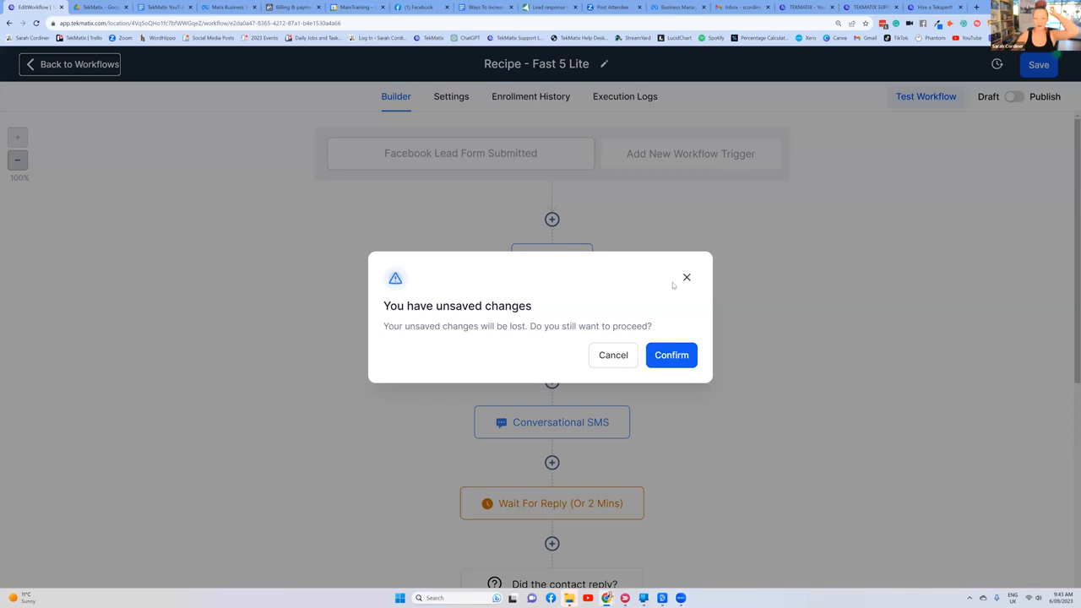
{"action": "left_click", "coordinate": [684, 356]}
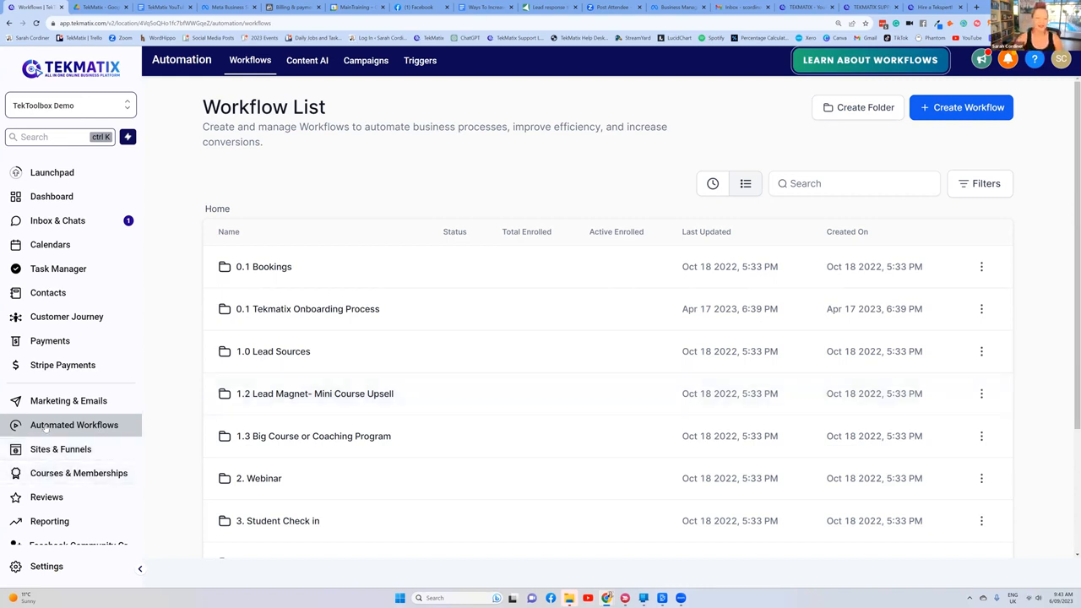
Step: Create a new workflow from the "Recipe - Long Term Nurture/Reactivation Email Sequence" template
{"action": "left_click", "coordinate": [948, 108]}
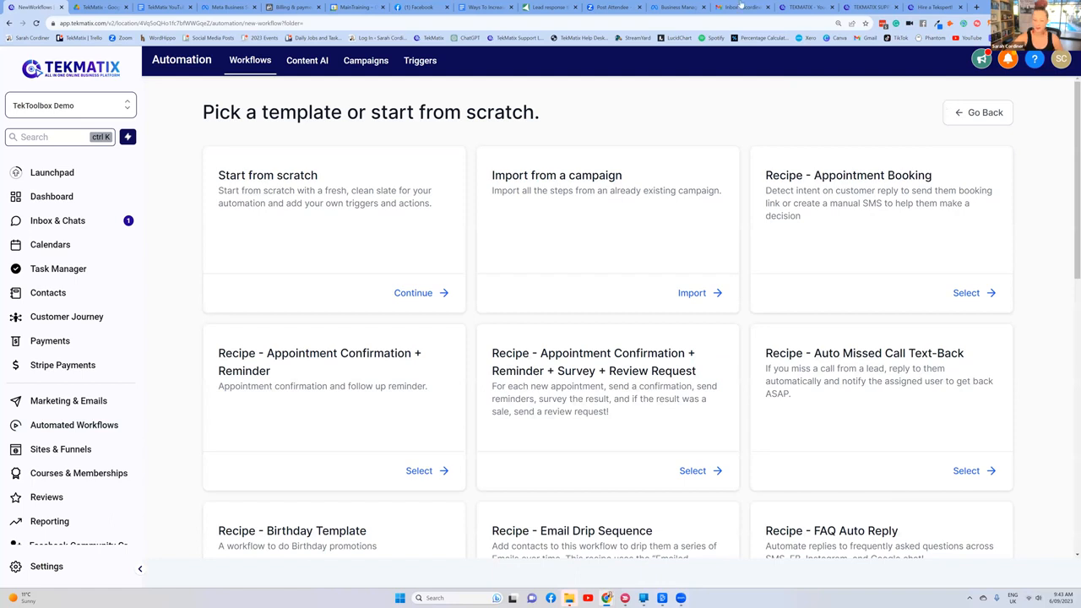
{"action": "key", "text": "ctrl+8"}
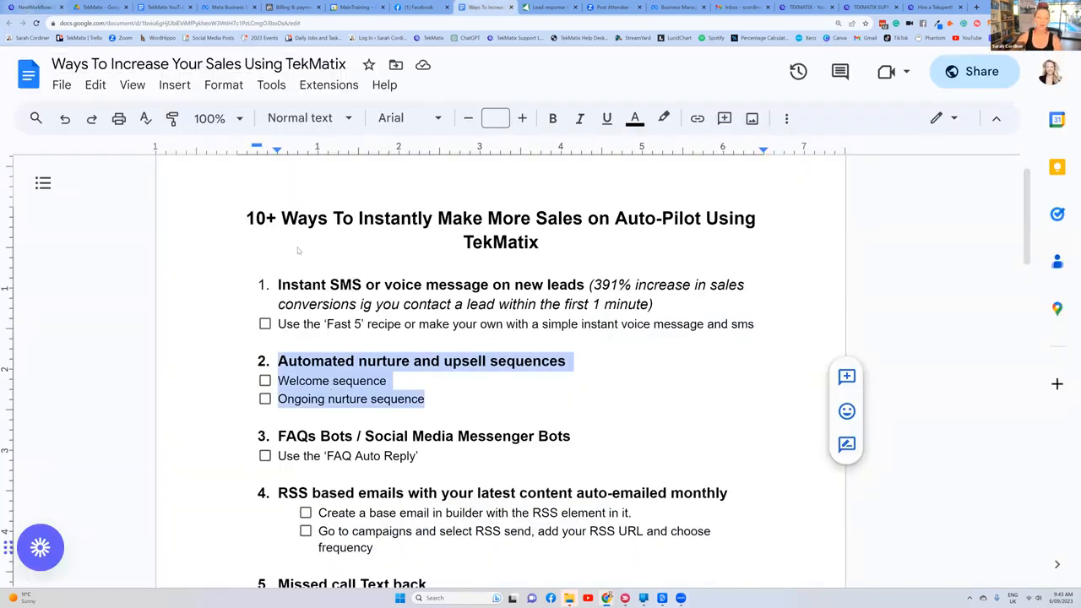
{"action": "key", "text": "ctrl+1"}
{"action": "scroll", "coordinate": [603, 321], "scroll_direction": "down", "scroll_amount": 2}
{"action": "scroll", "coordinate": [608, 312], "scroll_direction": "down", "scroll_amount": 3}
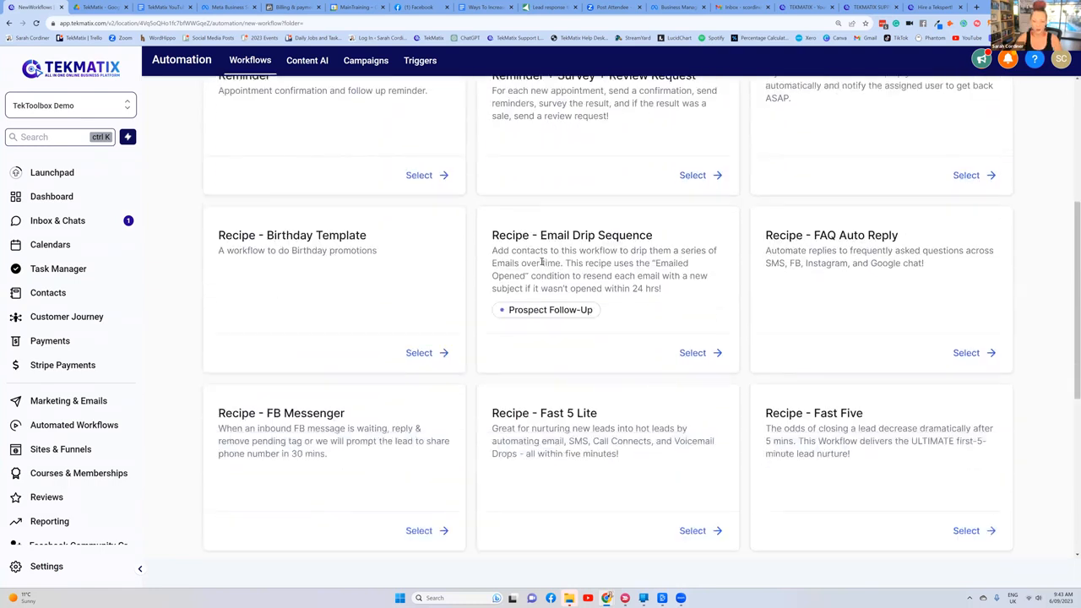
{"action": "scroll", "coordinate": [619, 264], "scroll_direction": "down", "scroll_amount": 3}
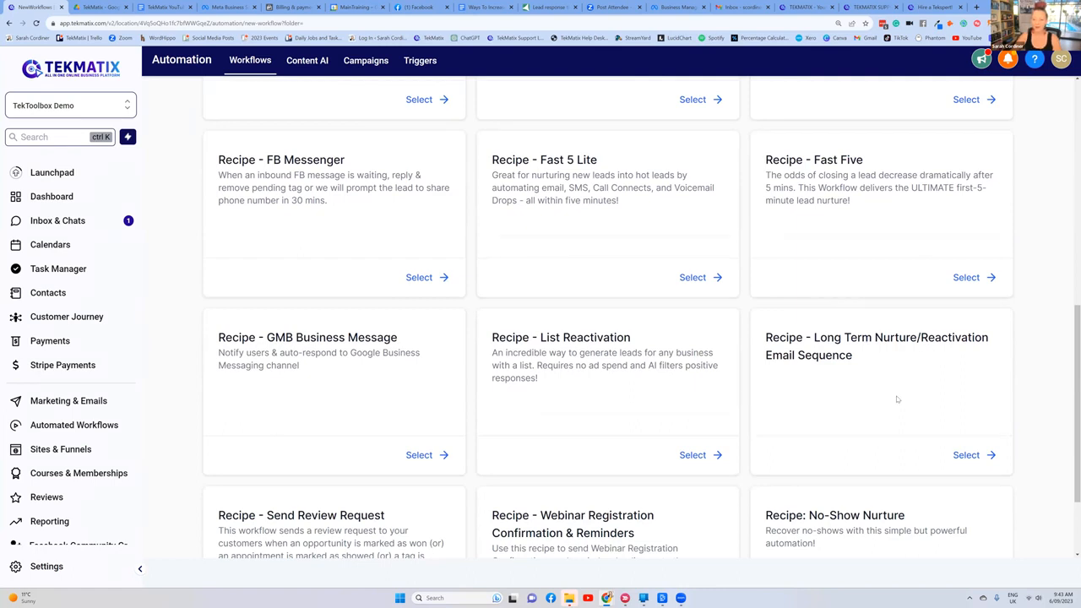
{"action": "scroll", "coordinate": [895, 369], "scroll_direction": "down", "scroll_amount": 1}
{"action": "left_click", "coordinate": [968, 370]}
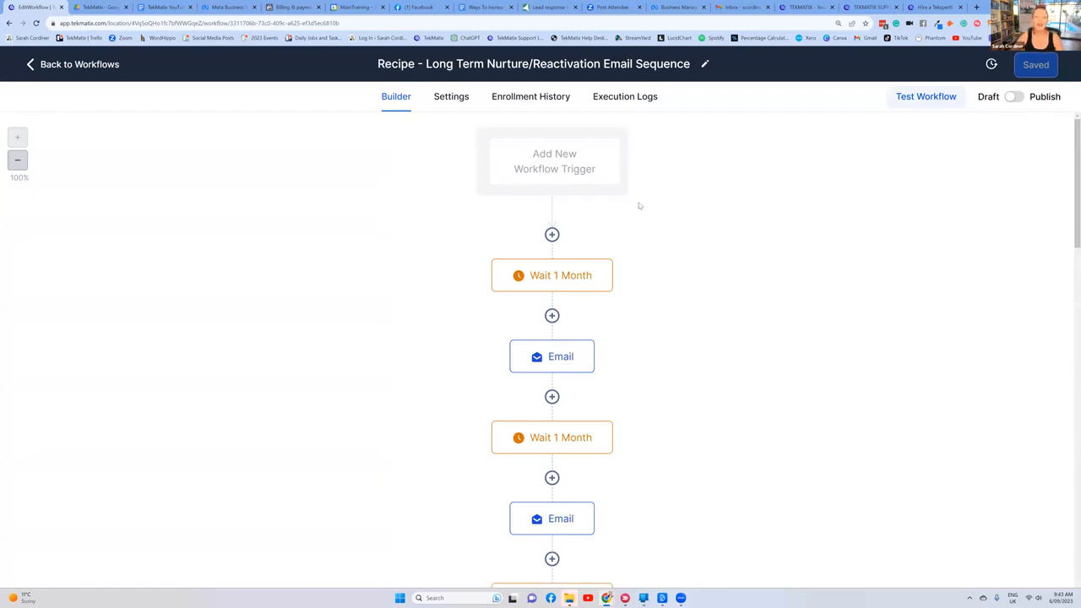
Step: Add a Contact Created trigger to the nurture workflow without filters and save it
{"action": "left_click", "coordinate": [555, 172]}
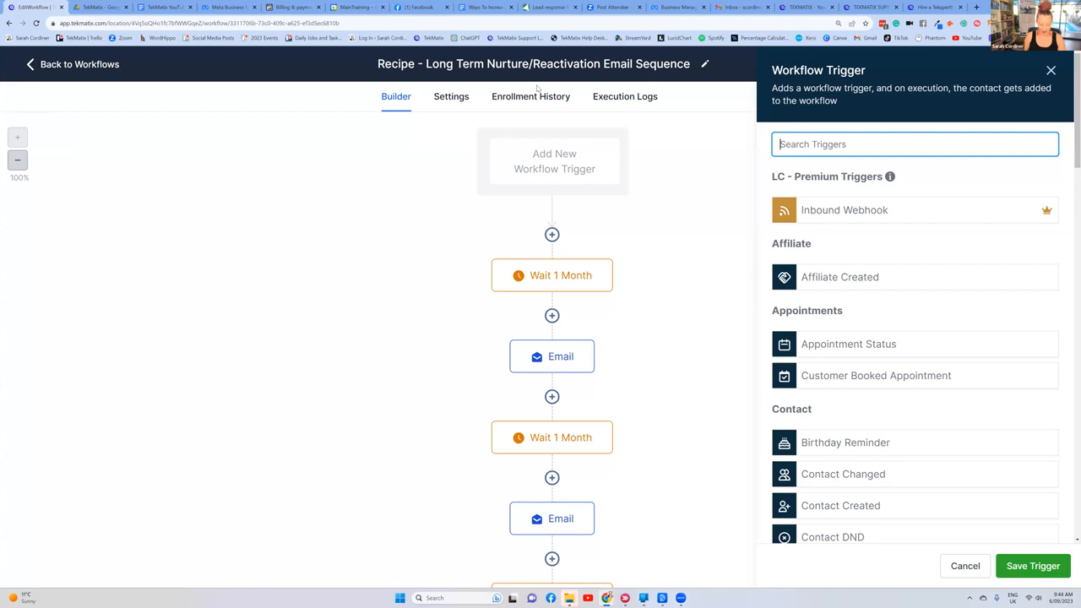
{"action": "type", "text": "contact"}
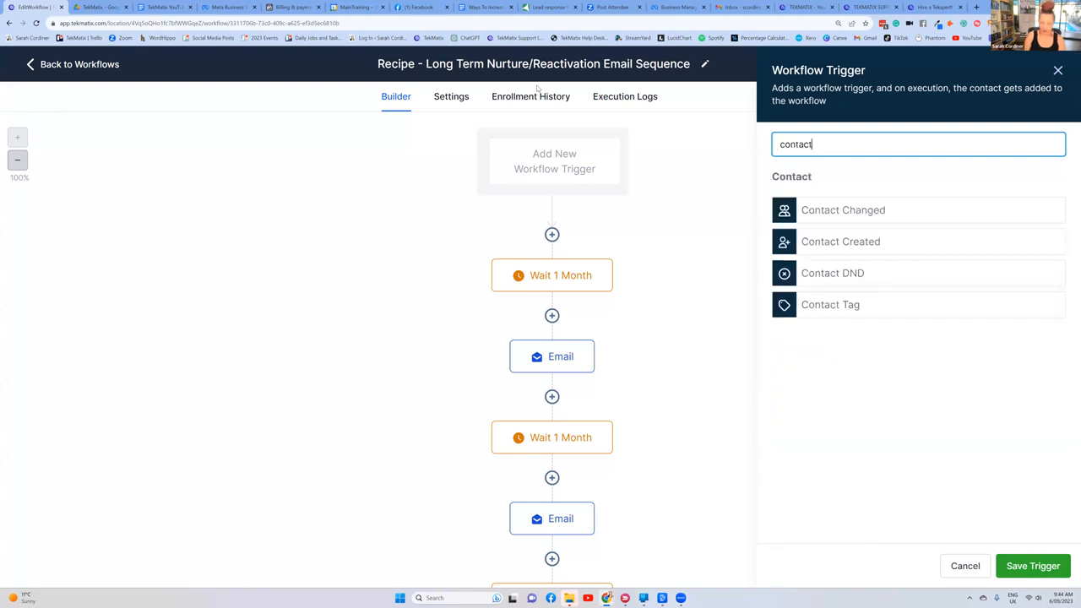
{"action": "left_click", "coordinate": [816, 245]}
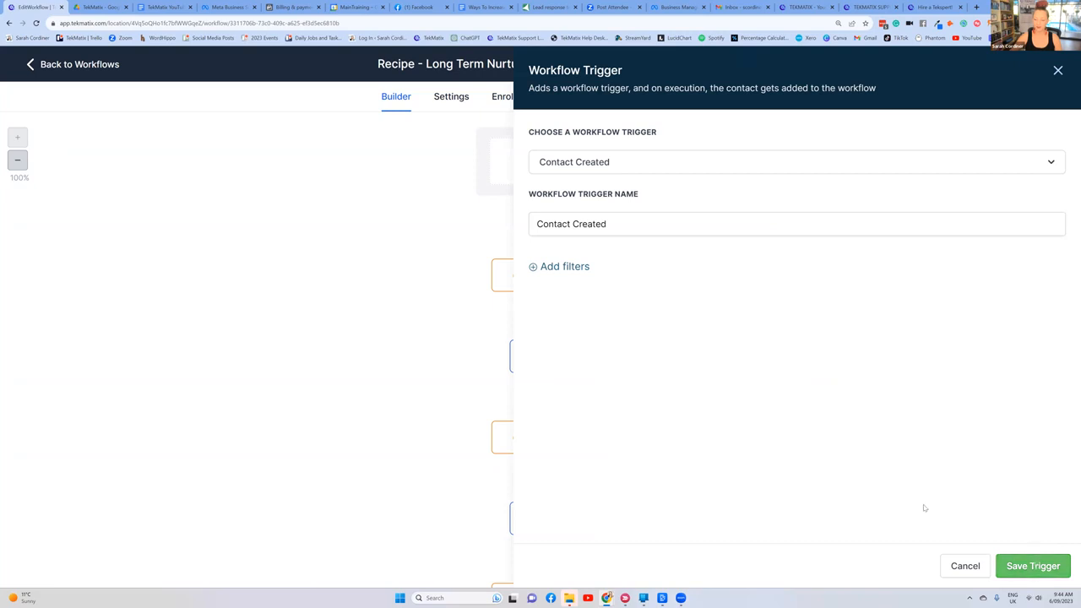
{"action": "left_click", "coordinate": [1032, 566]}
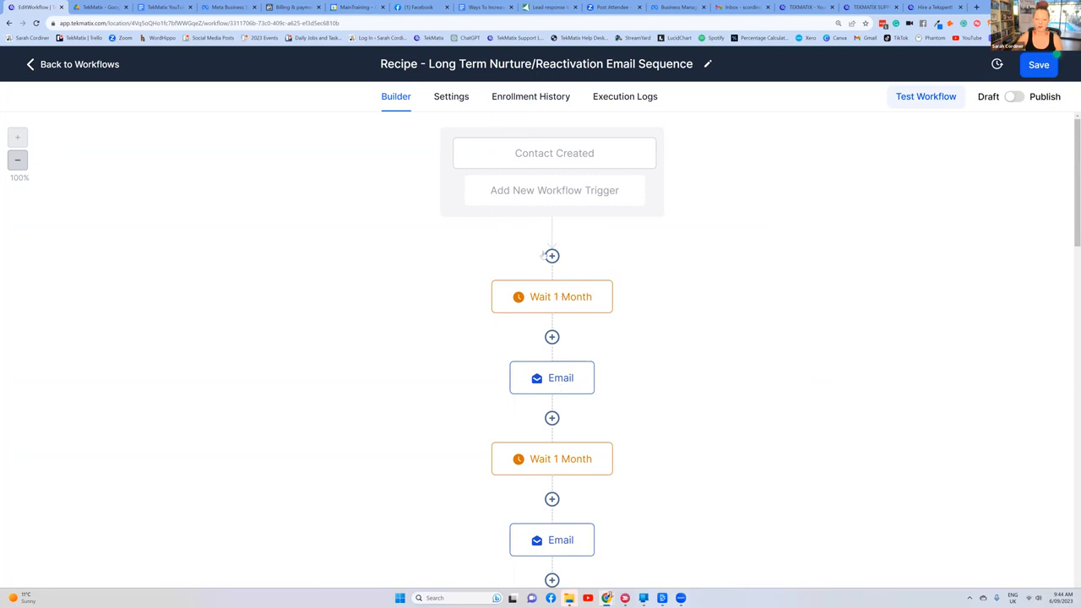
Step: Add a Send Email action before the first wait and autofill its sender name, sender email and subject with the saved email address
{"action": "left_click", "coordinate": [552, 256]}
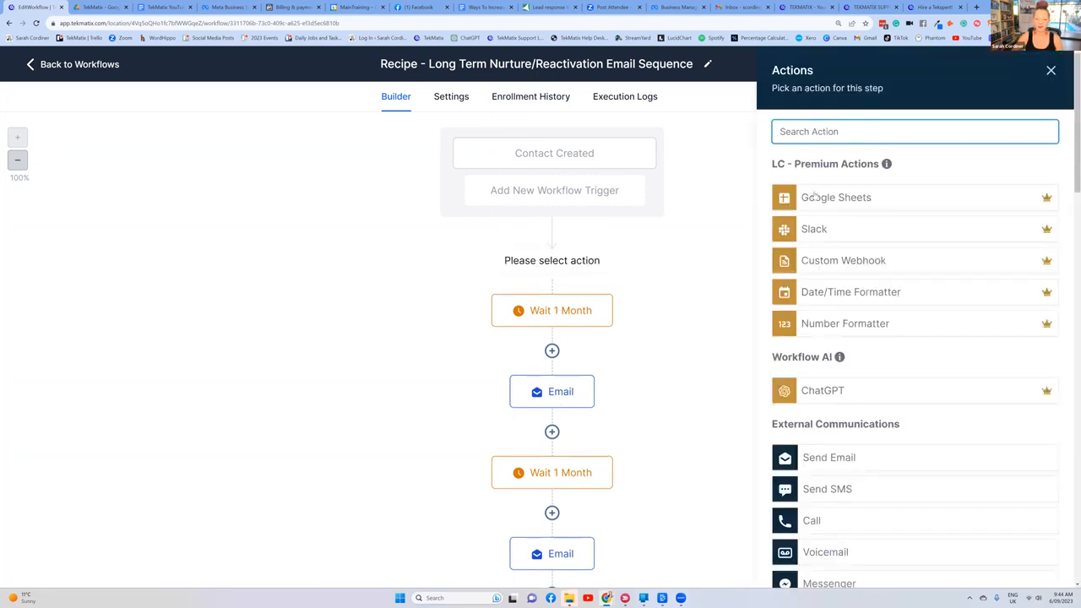
{"action": "left_click", "coordinate": [813, 460]}
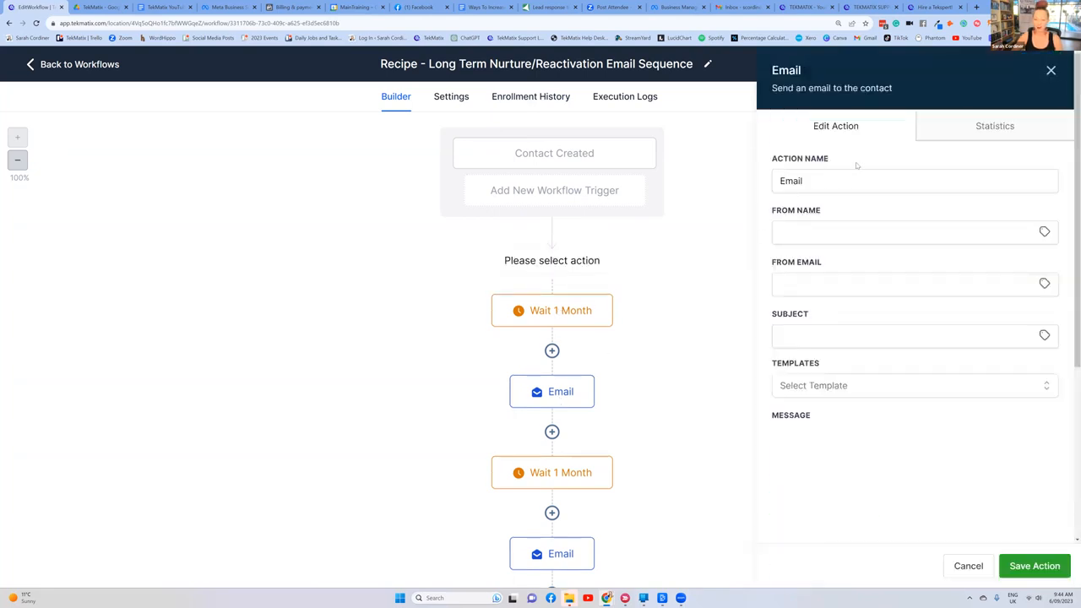
{"action": "left_click", "coordinate": [811, 232]}
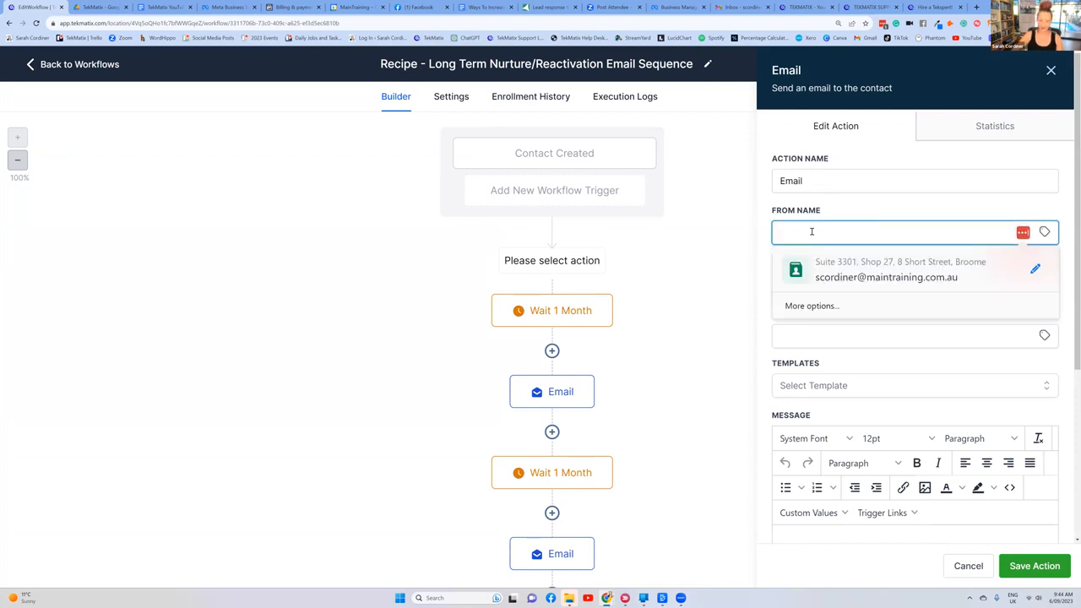
{"action": "scroll", "coordinate": [812, 231], "scroll_direction": "down", "scroll_amount": 2}
{"action": "left_click", "coordinate": [844, 275]}
{"action": "scroll", "coordinate": [816, 322], "scroll_direction": "down", "scroll_amount": 2}
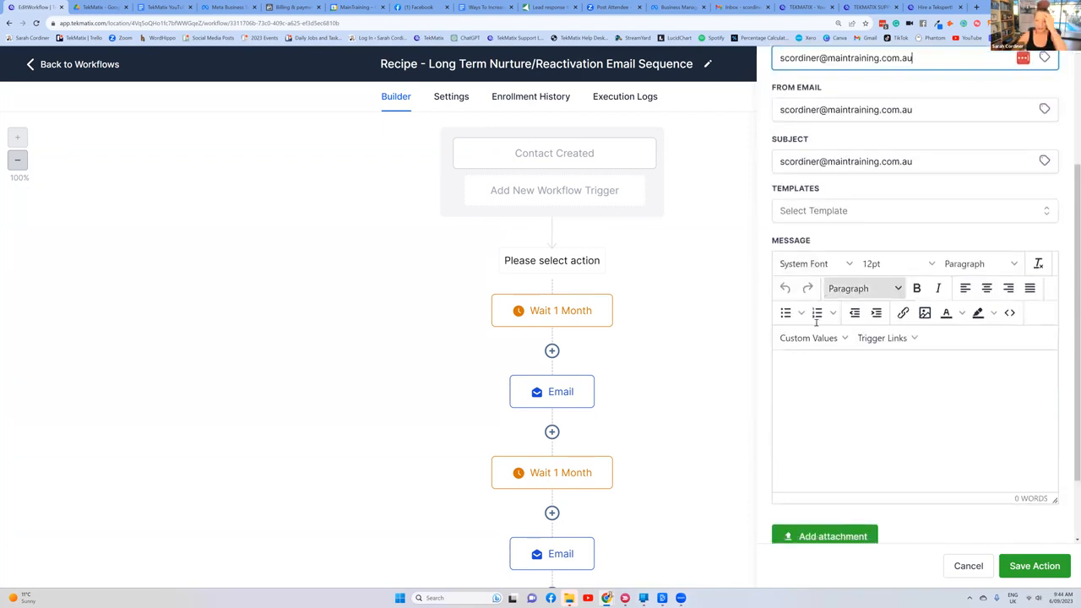
Step: Start the email message with the greeting "HI {{contact.first_name}}," using the contact's first name custom value
{"action": "scroll", "coordinate": [816, 322], "scroll_direction": "down", "scroll_amount": 1}
{"action": "left_click", "coordinate": [813, 326]}
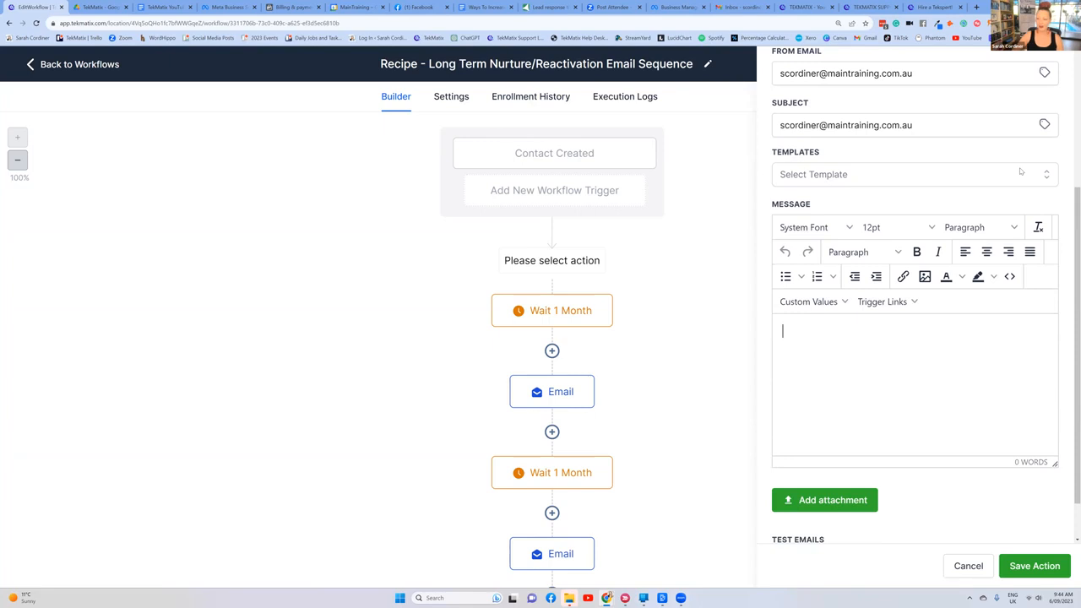
{"action": "type", "text": "HI +"}
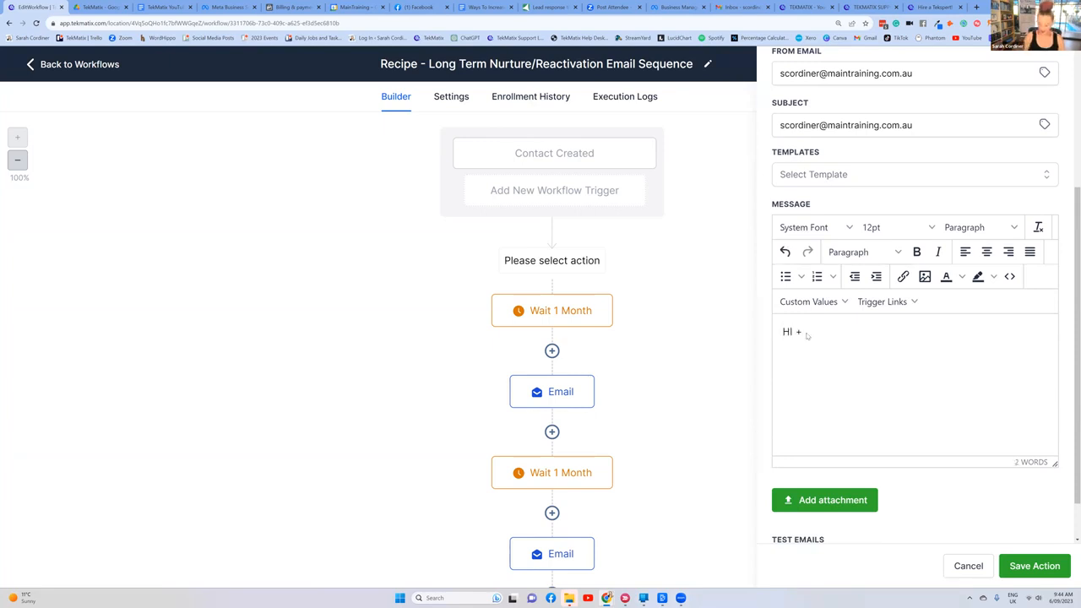
{"action": "key", "text": "BackSpace"}
{"action": "key", "text": "ctrl+plus"}
{"action": "left_click", "coordinate": [784, 344]}
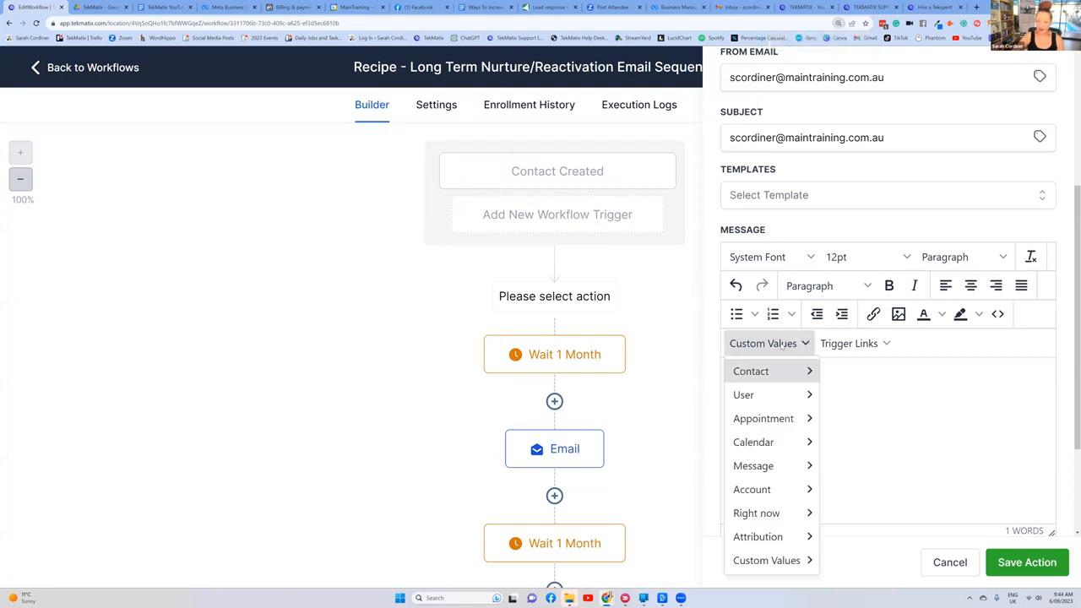
{"action": "mouse_move", "coordinate": [773, 382]}
{"action": "left_click", "coordinate": [853, 84]}
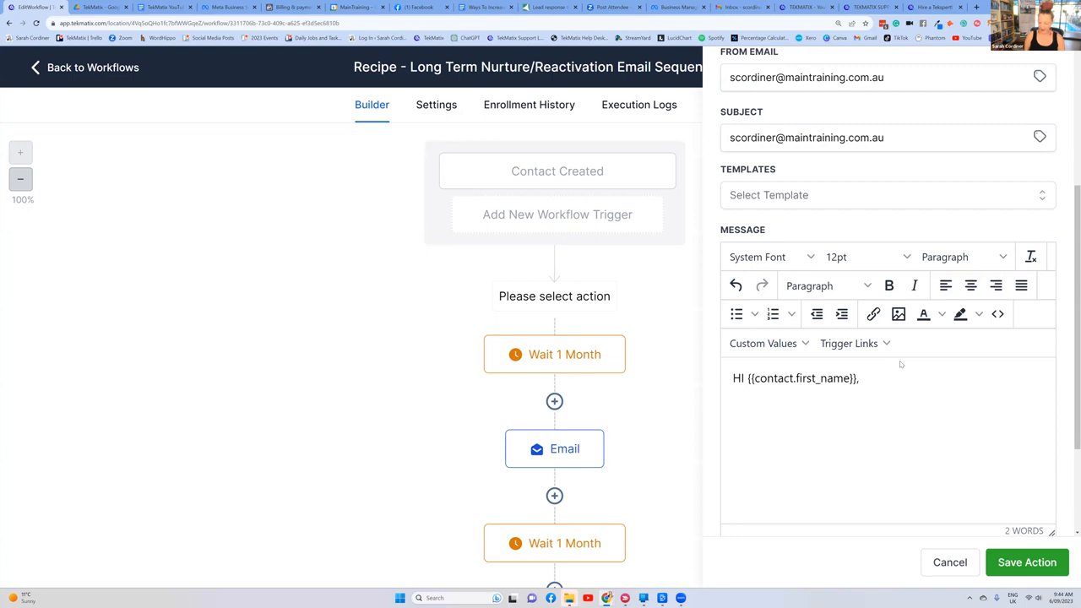
Step: Add the line "welcome bcdfeefbkjdsb" below the greeting, followed by several separate lines of random filler text
{"action": "key", "text": "Return"}
{"action": "type", "text": "welcome bcdfeefbkjdsb"}
{"action": "key", "text": "Return"}
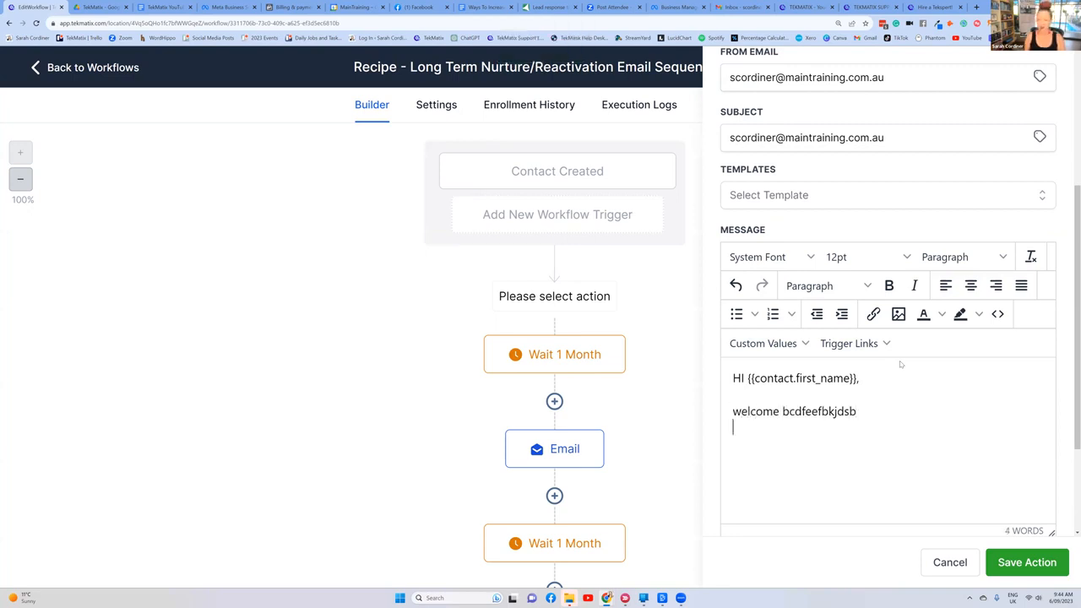
{"action": "type", "text": "vbfkdbvdfk "}
{"action": "type", "text": "jbvkdjfbnvfkd"}
{"action": "key", "text": "Return"}
{"action": "key", "text": "Return"}
{"action": "type", "text": "jkfdkjdaklbjkabgbg"}
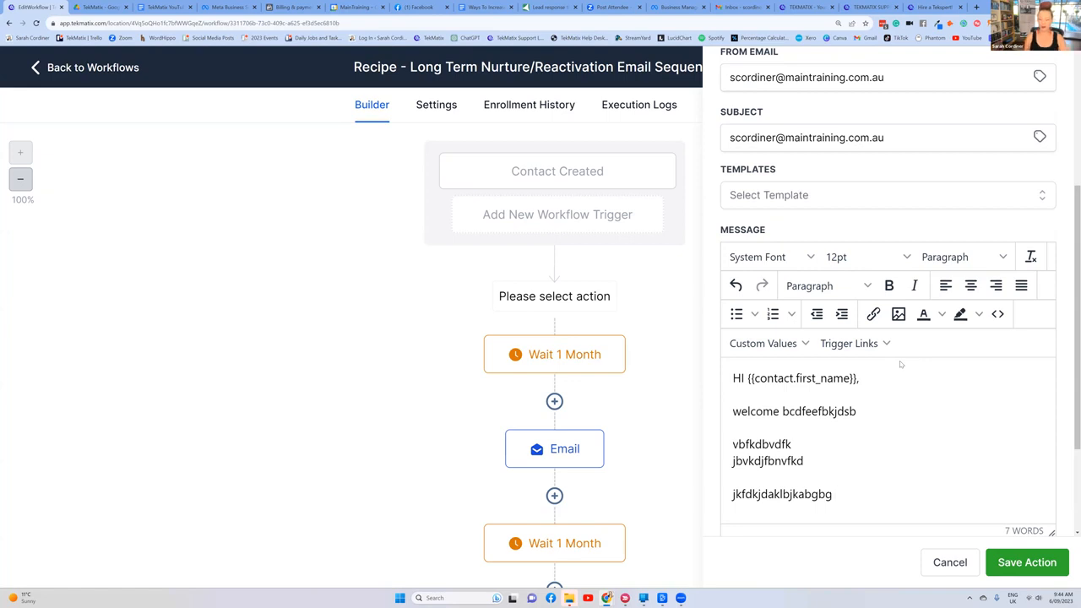
{"action": "key", "text": "Return"}
{"action": "key", "text": "Return"}
{"action": "type", "text": "hdfbsbghn"}
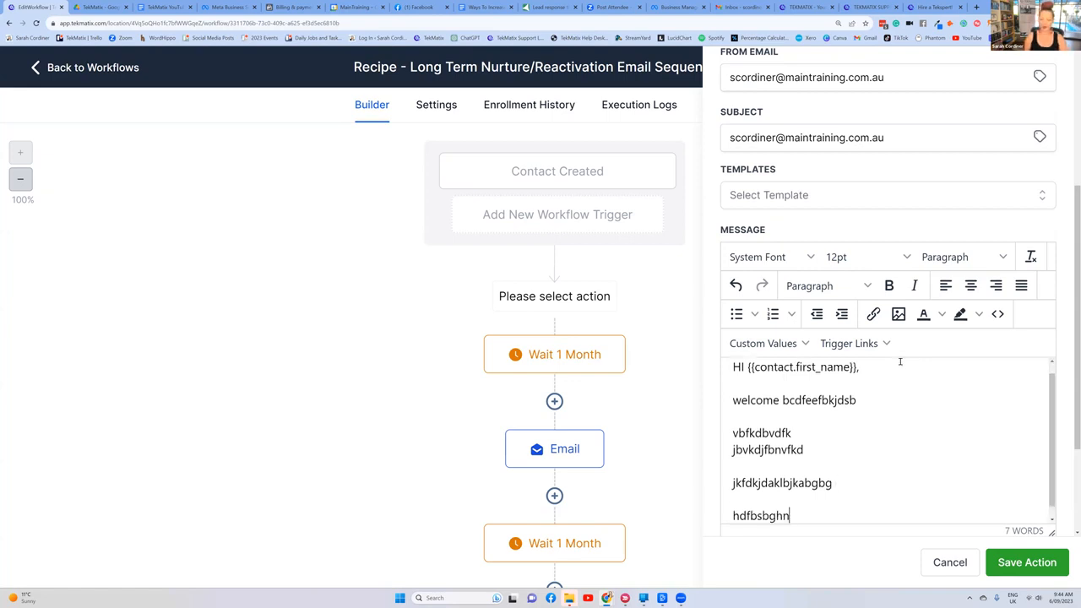
{"action": "type", "text": "sbfgjsdbhfg"}
{"action": "key", "text": "Return"}
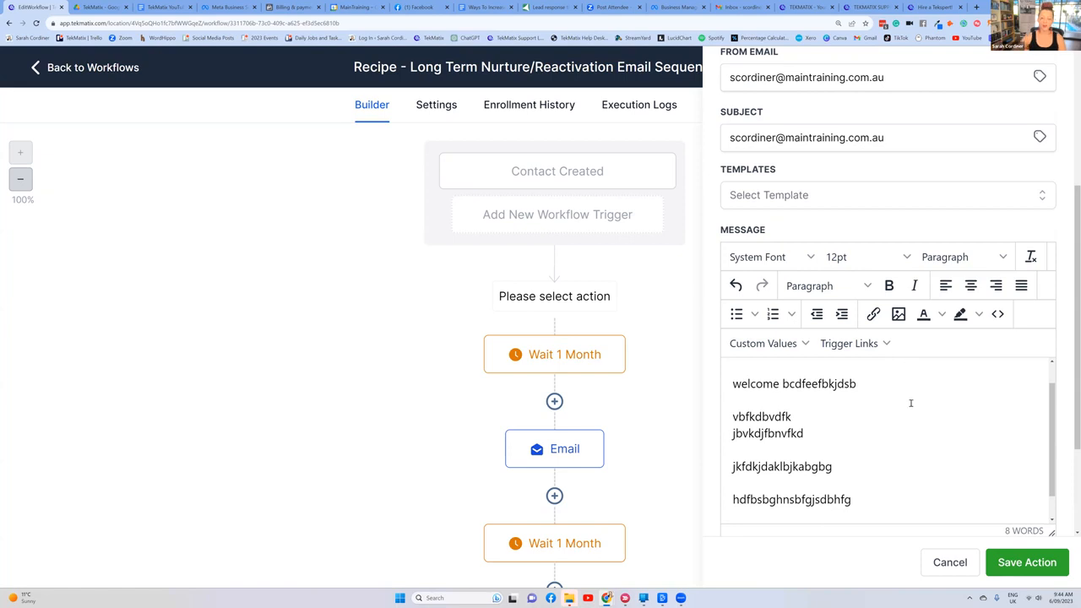
{"action": "key", "text": "Return"}
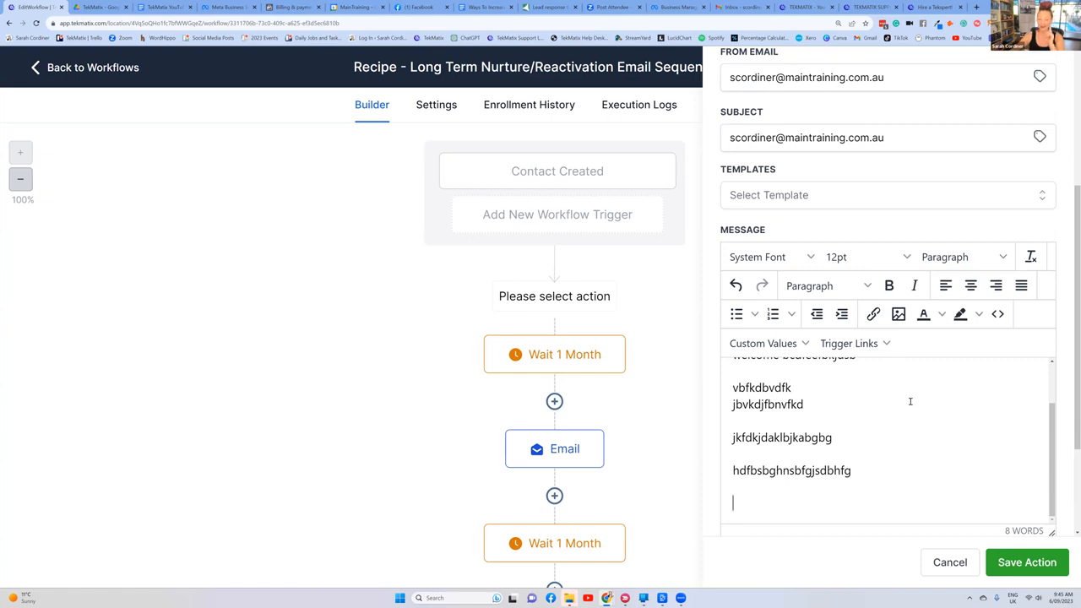
Step: End the message with the question "What is your biggest question about ..... right now?" in quotation marks and make it bold
{"action": "type", "text": "\"What is your biggest question about ..... right now?\""}
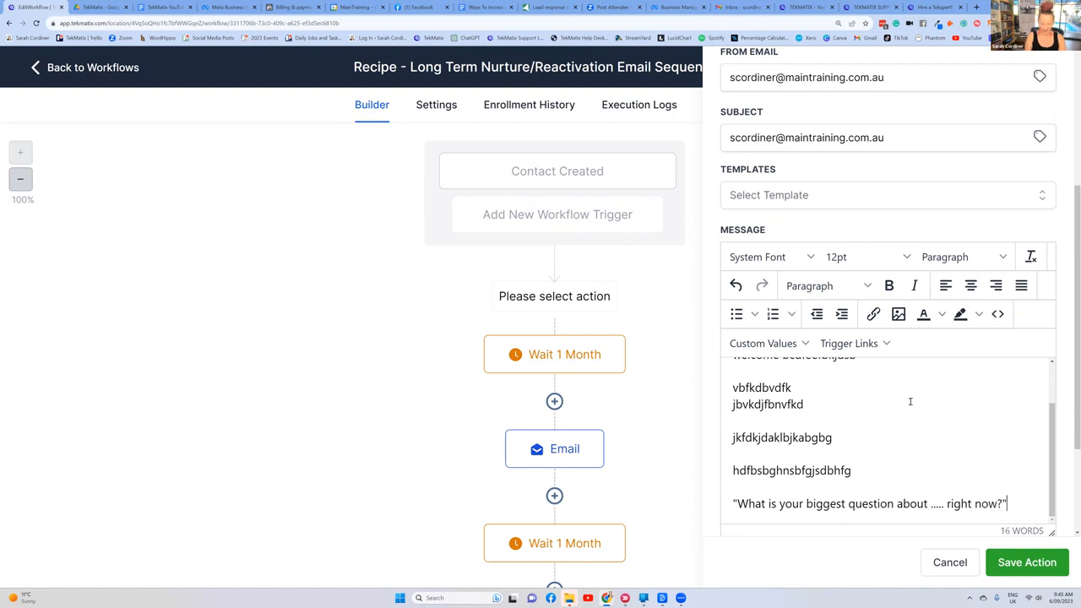
{"action": "scroll", "coordinate": [881, 442], "scroll_direction": "down", "scroll_amount": 2}
{"action": "left_click_drag", "start_coordinate": [1009, 377], "coordinate": [731, 377]}
{"action": "left_click", "coordinate": [888, 158]}
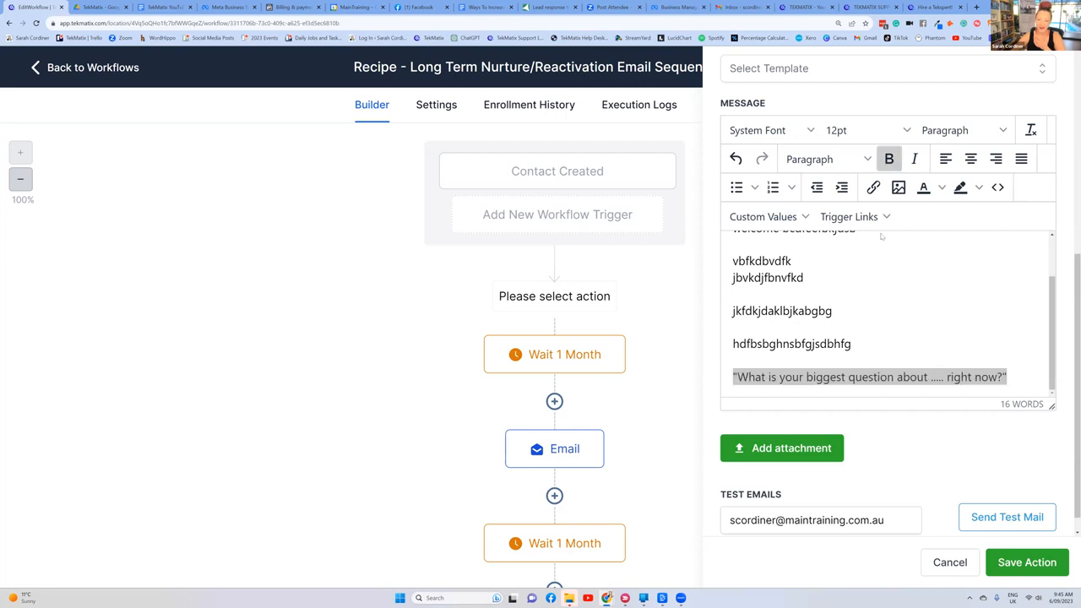
{"action": "scroll", "coordinate": [892, 301], "scroll_direction": "down", "scroll_amount": 1}
{"action": "left_click", "coordinate": [893, 307]}
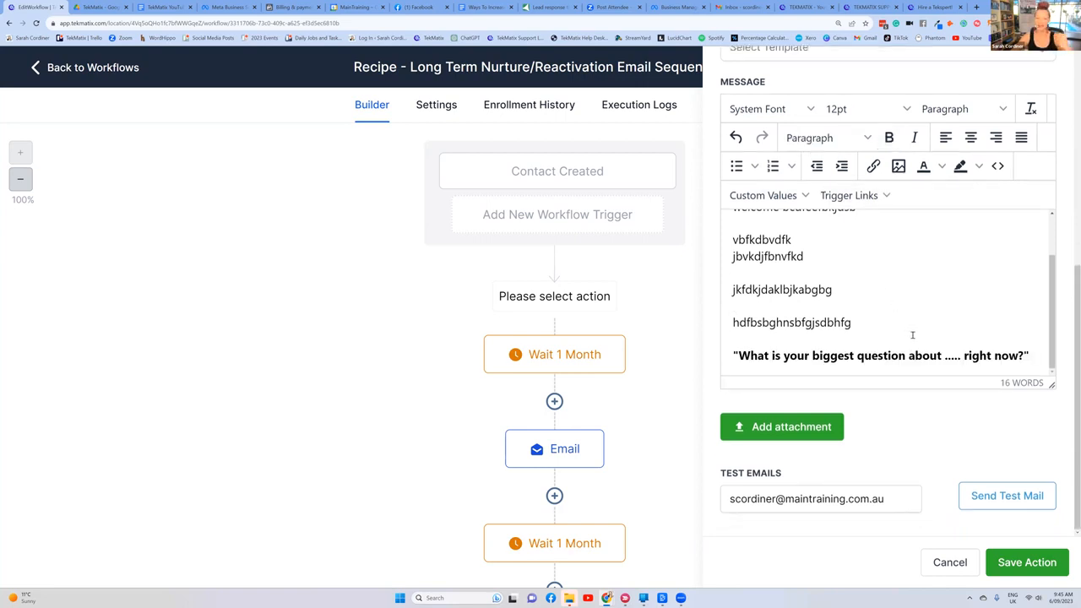
Step: Highlight the dotted placeholder in the closing question, review the message from greeting to end, and save the email action
{"action": "double_click", "coordinate": [947, 356]}
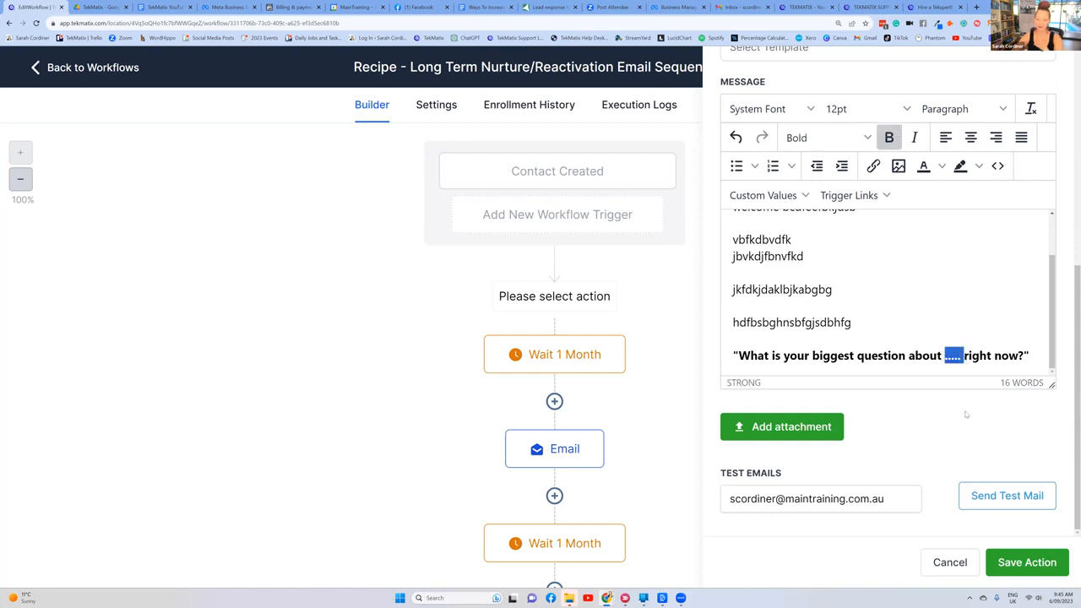
{"action": "left_click", "coordinate": [918, 326]}
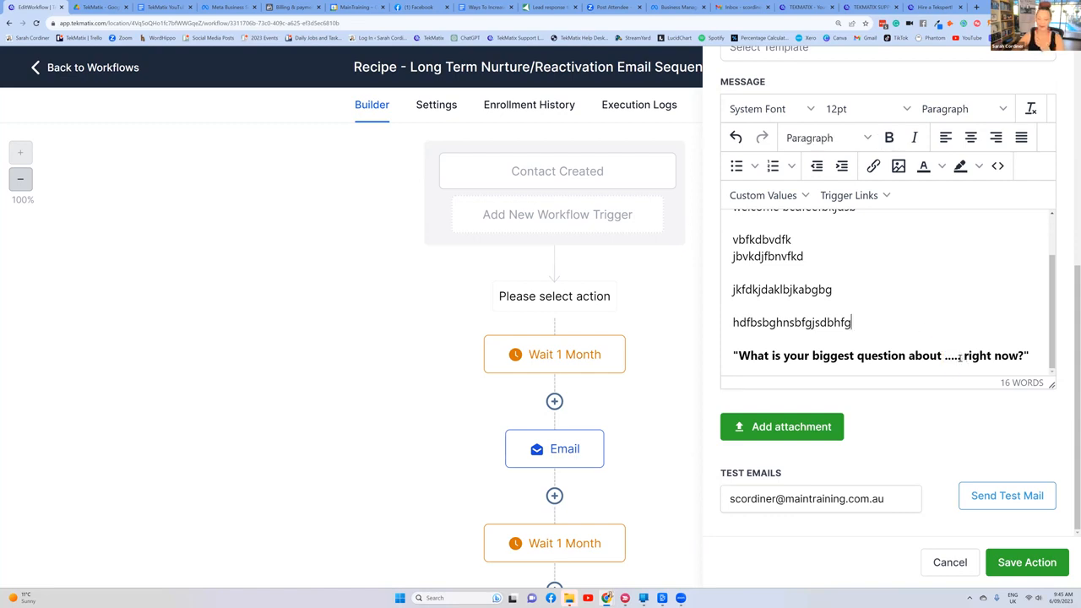
{"action": "left_click_drag", "start_coordinate": [959, 358], "coordinate": [943, 356]}
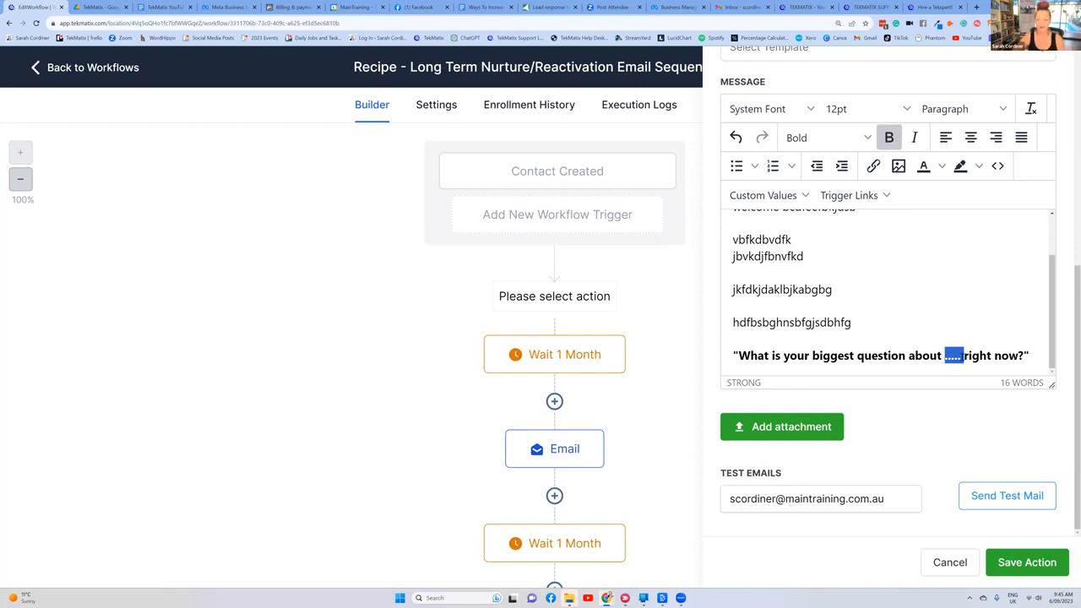
{"action": "left_click", "coordinate": [898, 337]}
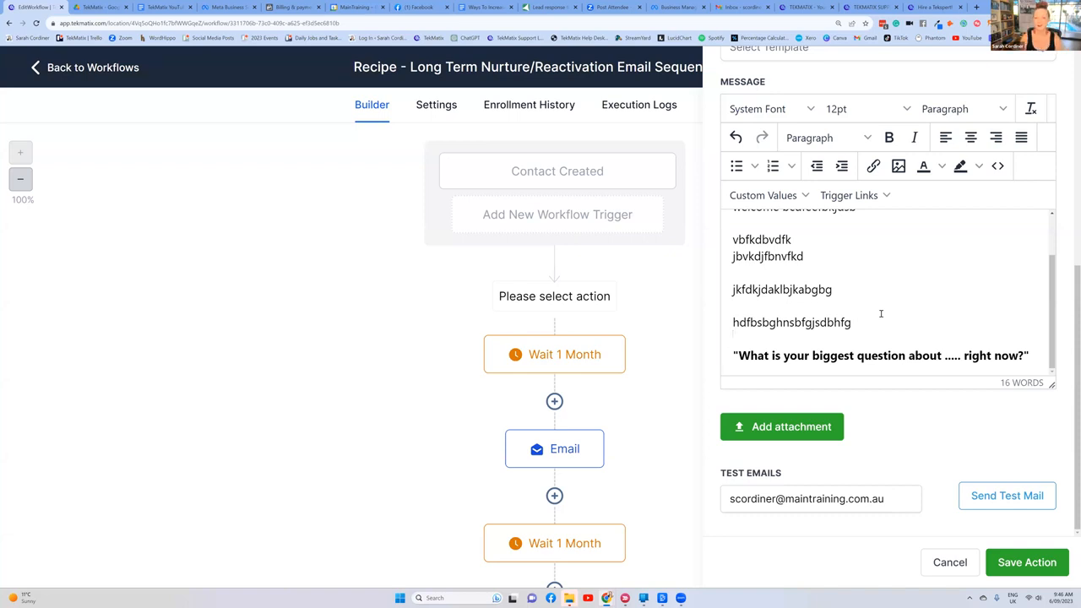
{"action": "scroll", "coordinate": [874, 304], "scroll_direction": "up", "scroll_amount": 2}
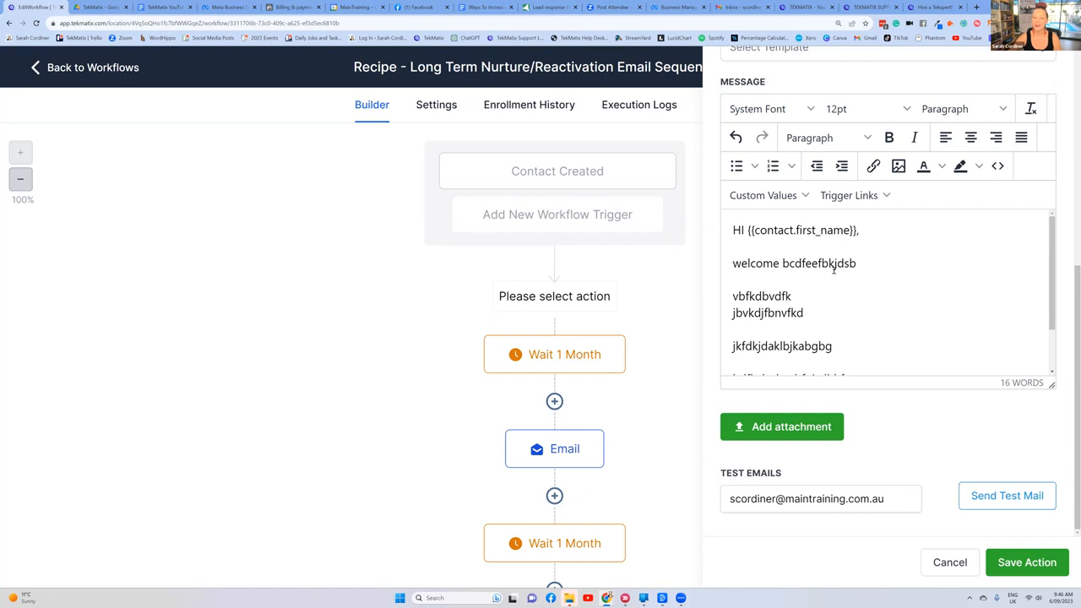
{"action": "scroll", "coordinate": [837, 279], "scroll_direction": "down", "scroll_amount": 2}
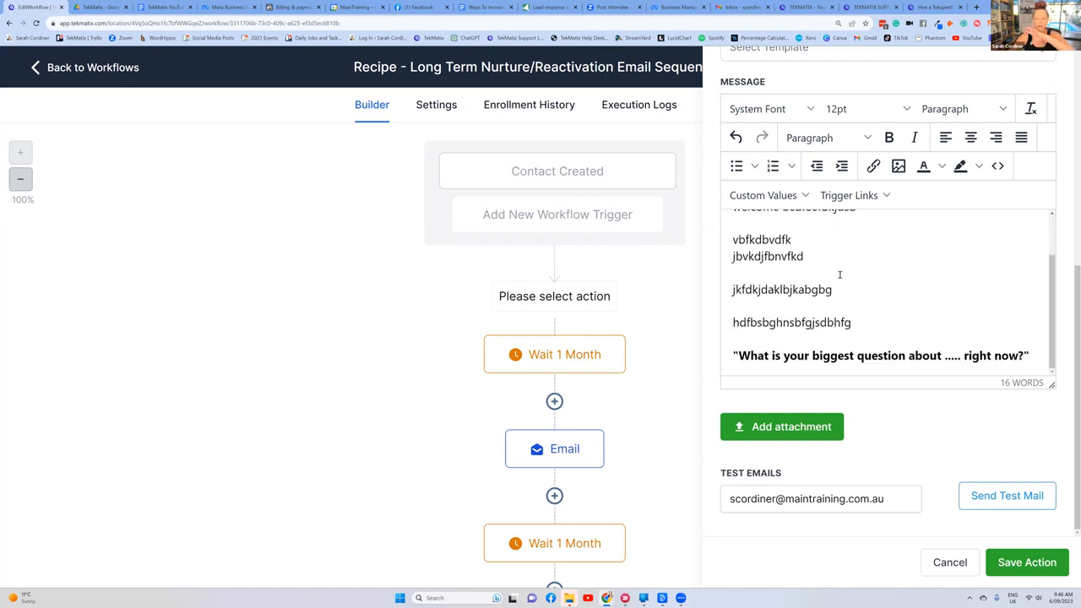
{"action": "left_click", "coordinate": [1023, 564]}
Step: Set the time delay of the first wait after the new email to 1 day and save the action
{"action": "scroll", "coordinate": [588, 290], "scroll_direction": "down", "scroll_amount": 3}
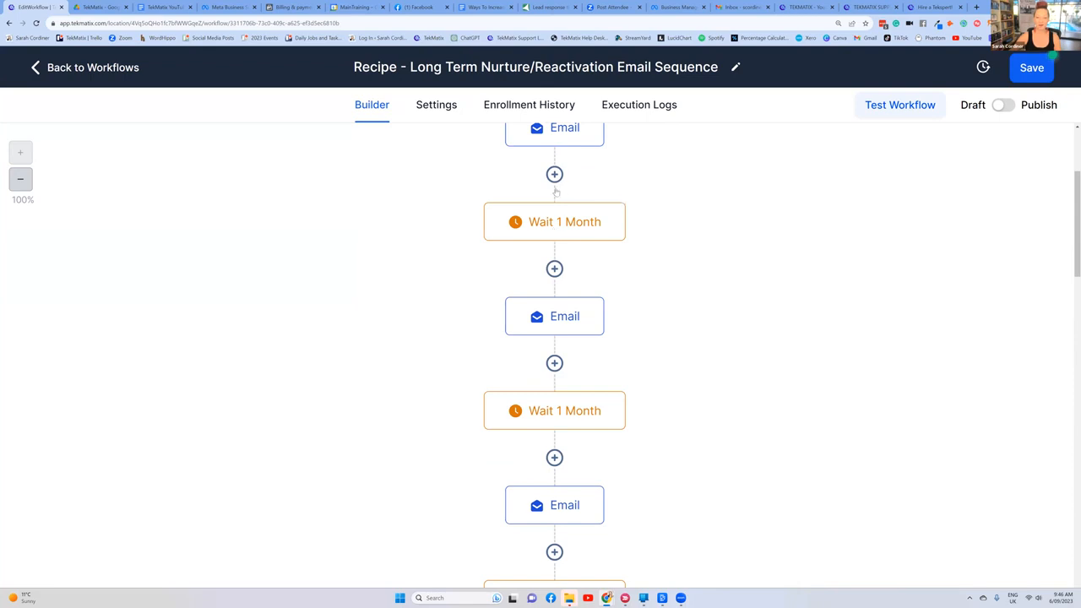
{"action": "left_click", "coordinate": [557, 228]}
{"action": "left_click", "coordinate": [478, 306]}
{"action": "left_click_drag", "start_coordinate": [459, 305], "coordinate": [411, 305]}
{"action": "type", "text": "1"}
{"action": "left_click", "coordinate": [579, 310]}
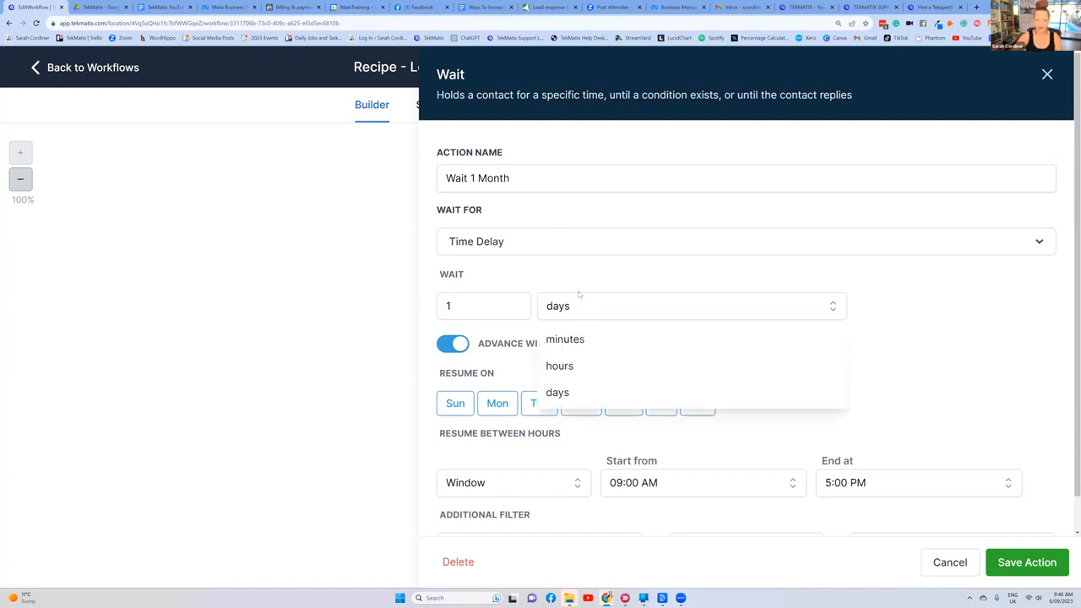
{"action": "left_click", "coordinate": [564, 304]}
{"action": "left_click", "coordinate": [1029, 566]}
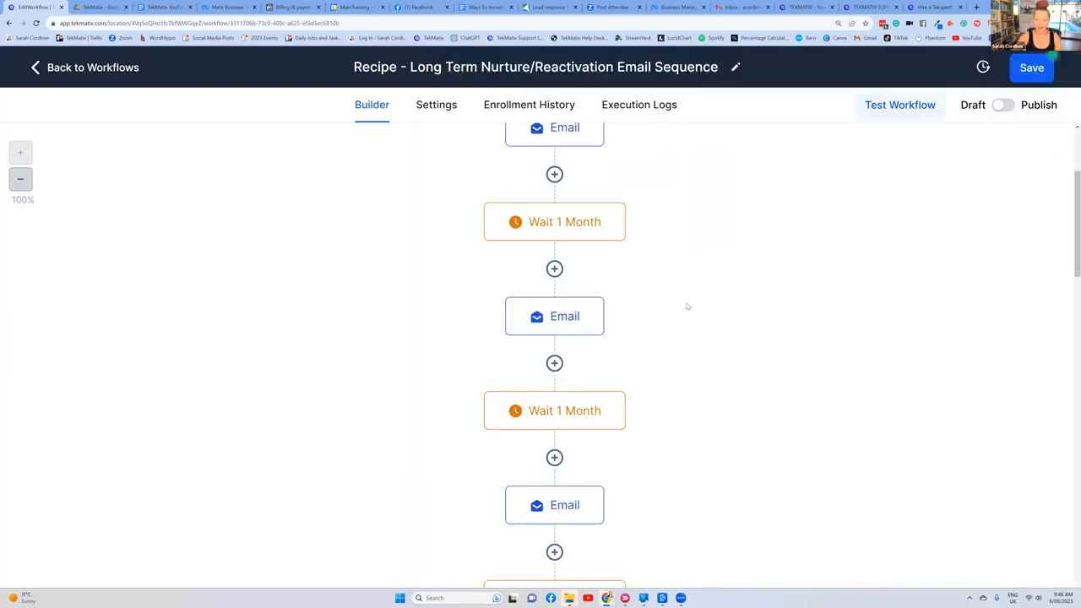
Step: Rename the first wait action as "Wait 1 day" and save it
{"action": "left_click", "coordinate": [583, 221]}
{"action": "left_click_drag", "start_coordinate": [520, 179], "coordinate": [469, 178]}
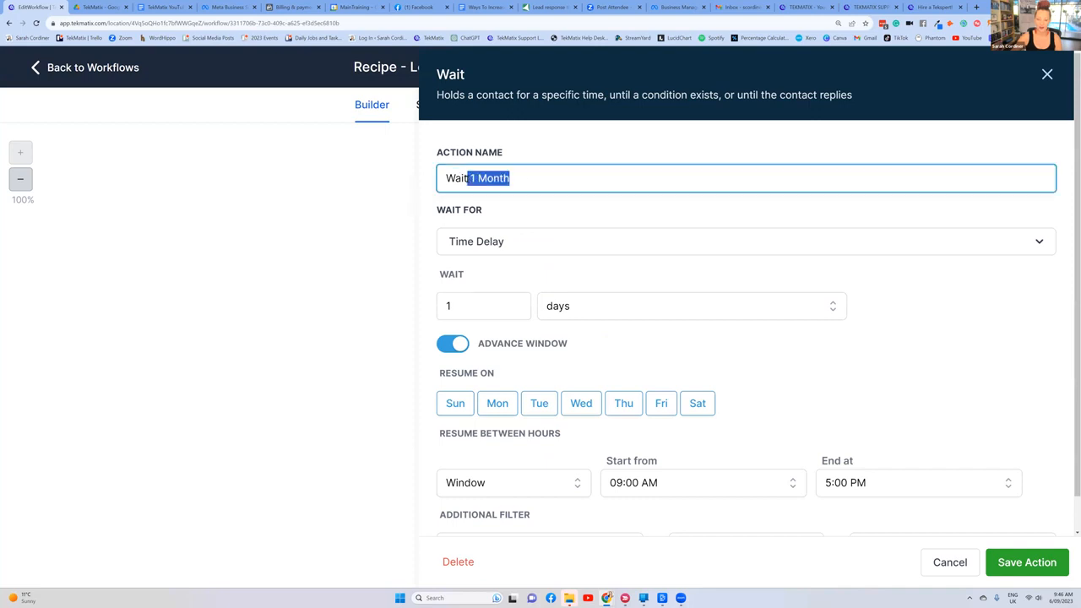
{"action": "type", "text": "1 d"}
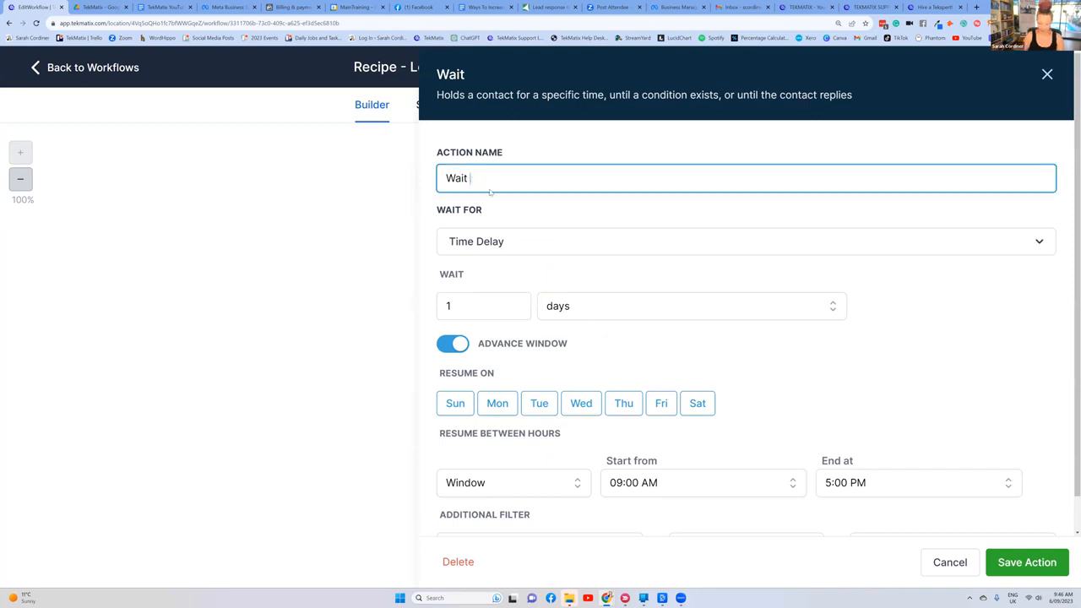
{"action": "type", "text": "ay"}
{"action": "left_click", "coordinate": [1029, 562]}
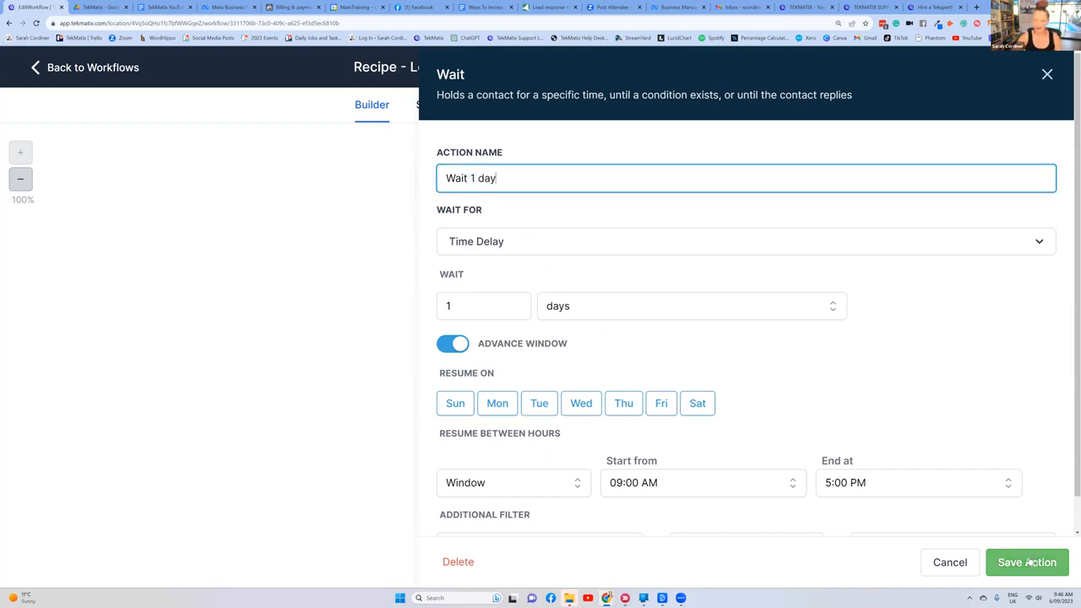
{"action": "mouse_move", "coordinate": [574, 201]}
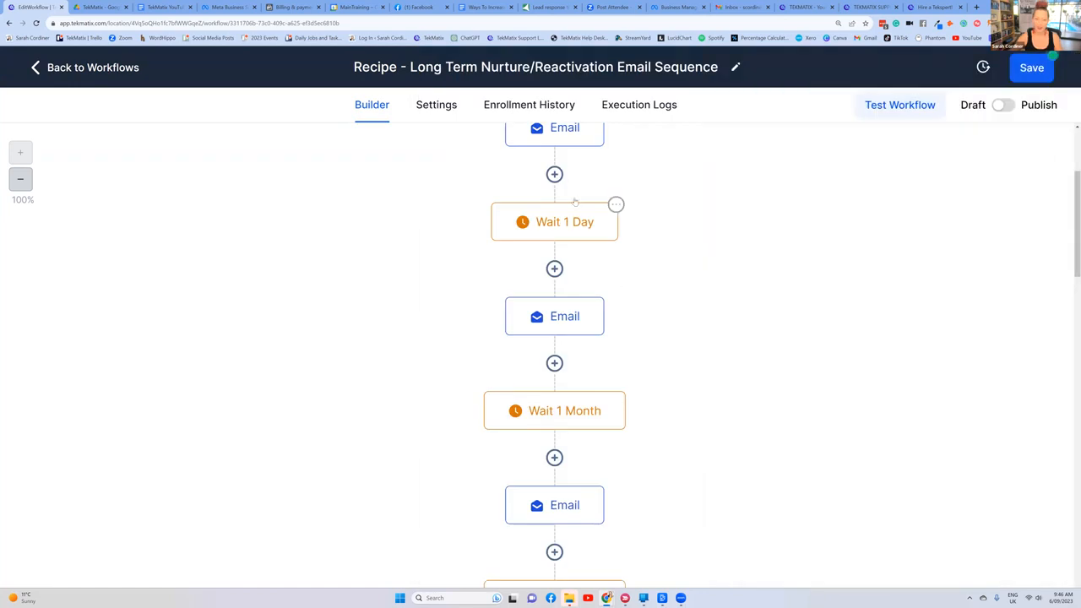
Step: Examine the sender, subject and message fields of the email after the one-day wait, and close it without changes
{"action": "left_click", "coordinate": [560, 316]}
{"action": "scroll", "coordinate": [887, 258], "scroll_direction": "down", "scroll_amount": 3}
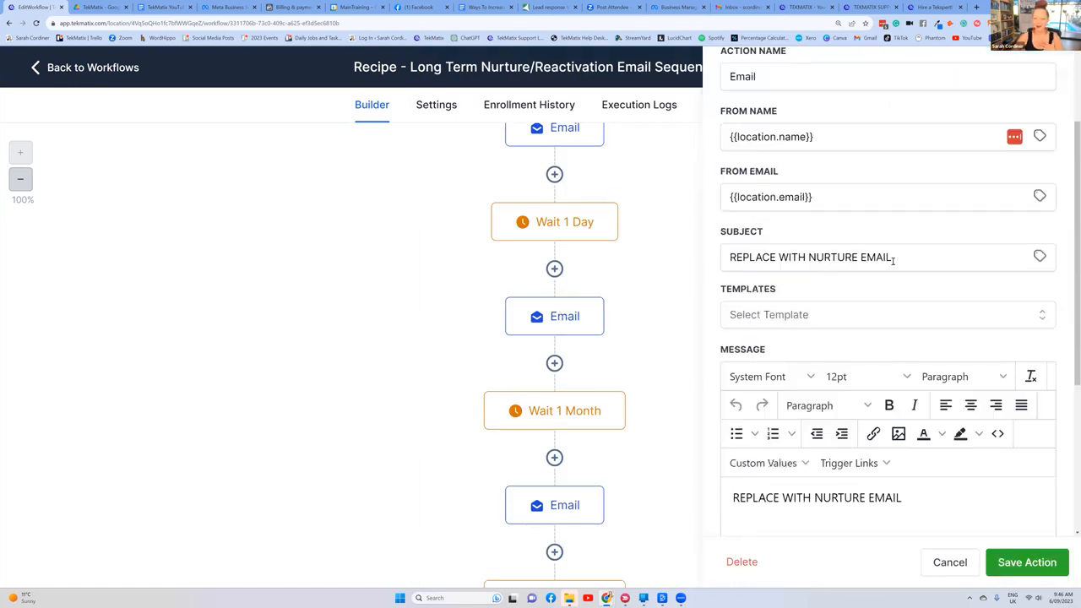
{"action": "scroll", "coordinate": [883, 203], "scroll_direction": "up", "scroll_amount": 3}
{"action": "left_click", "coordinate": [1051, 77]}
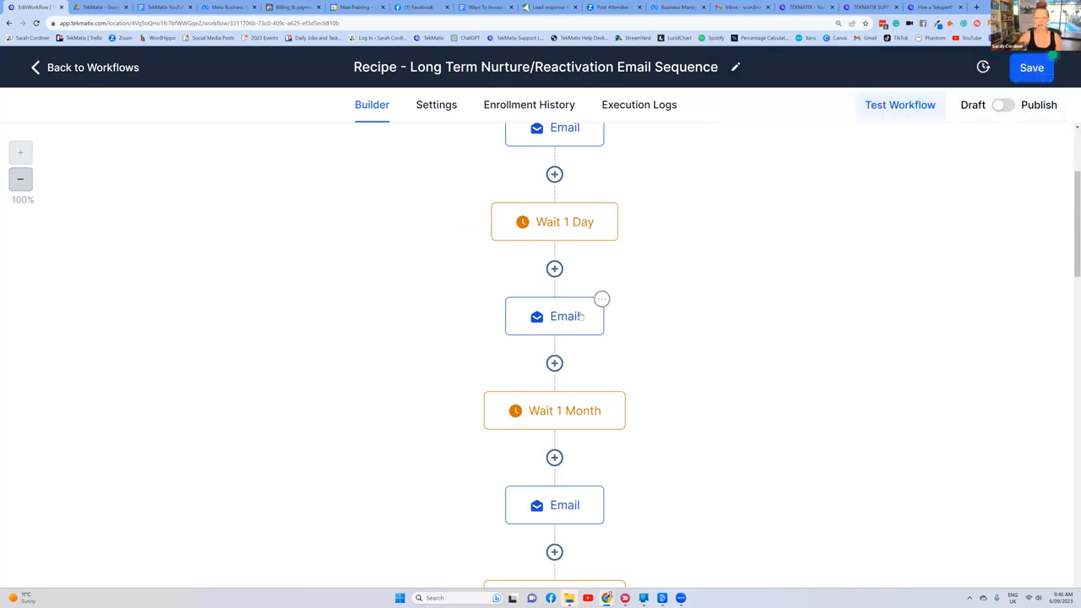
Step: Rename the wait after the second email as "Wait 1 week", set its time delay to 7 days, and save the action
{"action": "scroll", "coordinate": [549, 329], "scroll_direction": "down", "scroll_amount": 1}
{"action": "scroll", "coordinate": [554, 355], "scroll_direction": "down", "scroll_amount": 1}
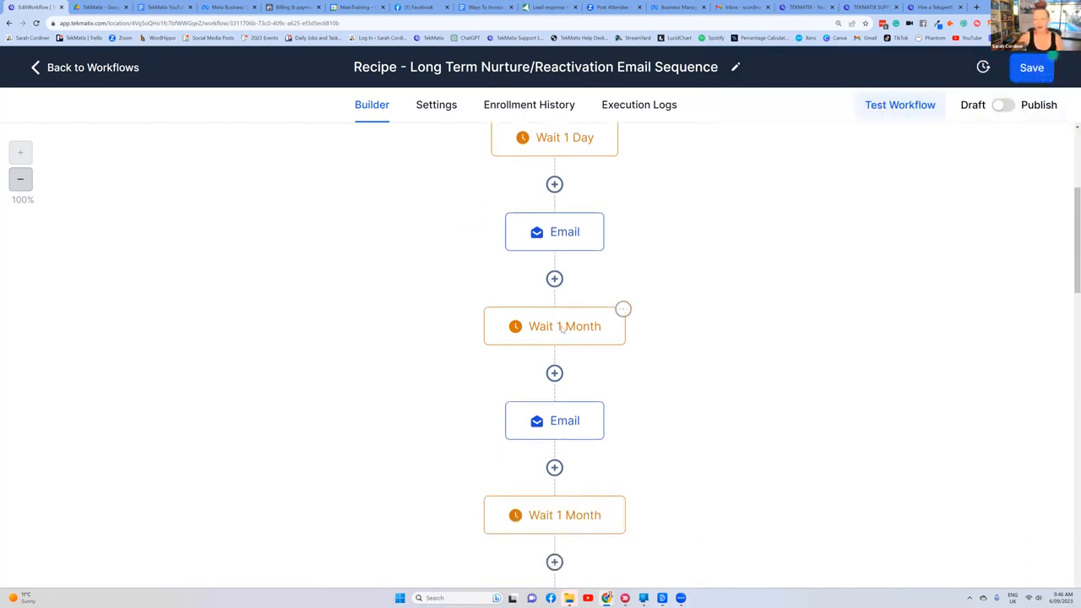
{"action": "left_click", "coordinate": [561, 330]}
{"action": "left_click_drag", "start_coordinate": [476, 307], "coordinate": [446, 305]}
{"action": "left_click_drag", "start_coordinate": [514, 178], "coordinate": [472, 178]}
{"action": "key", "text": "BackSpace"}
{"action": "type", "text": "1 week"}
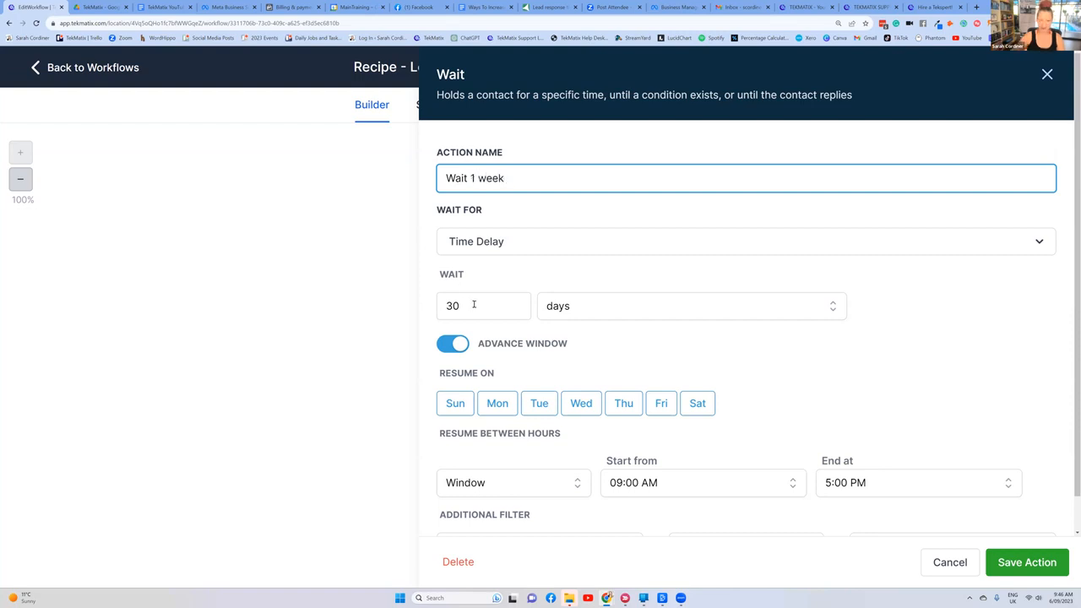
{"action": "left_click_drag", "start_coordinate": [473, 305], "coordinate": [426, 315]}
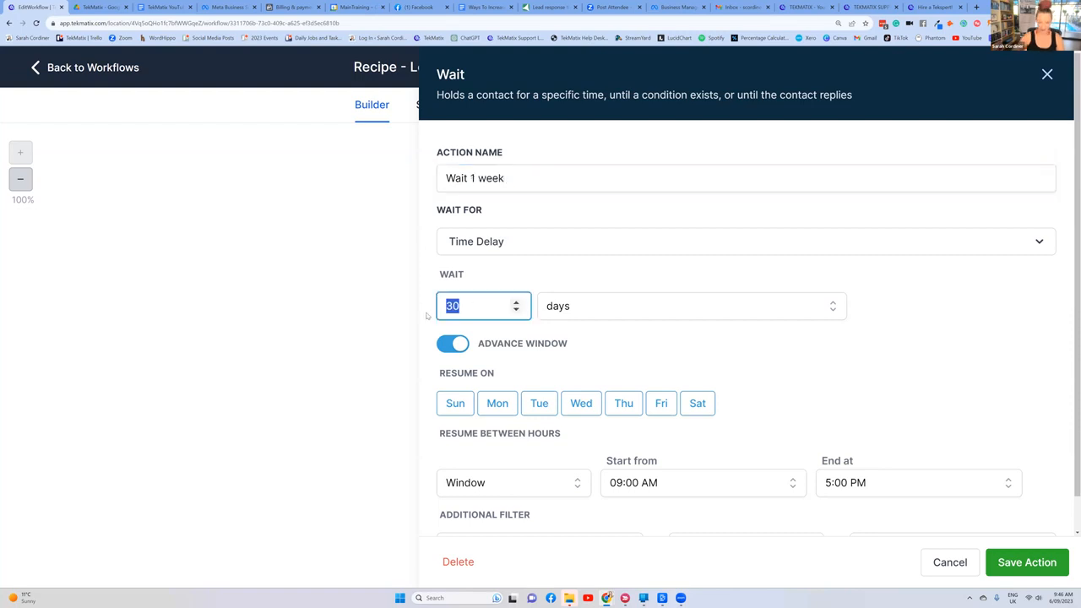
{"action": "type", "text": "7"}
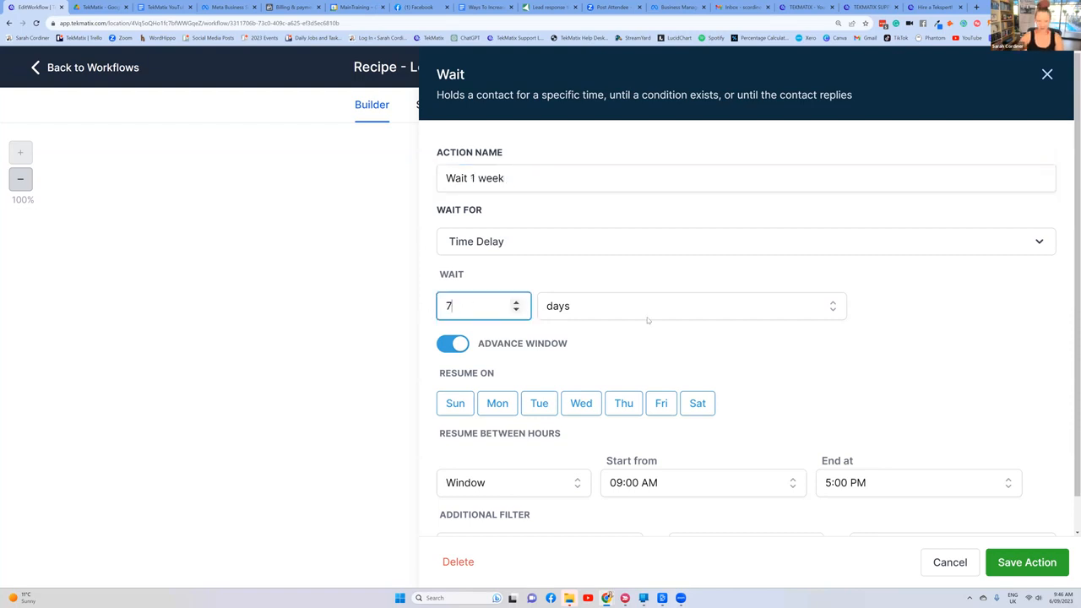
{"action": "left_click", "coordinate": [1048, 570]}
Step: Review the order of emails and waits through the nurture sequence and save the workflow
{"action": "scroll", "coordinate": [568, 334], "scroll_direction": "down", "scroll_amount": 2}
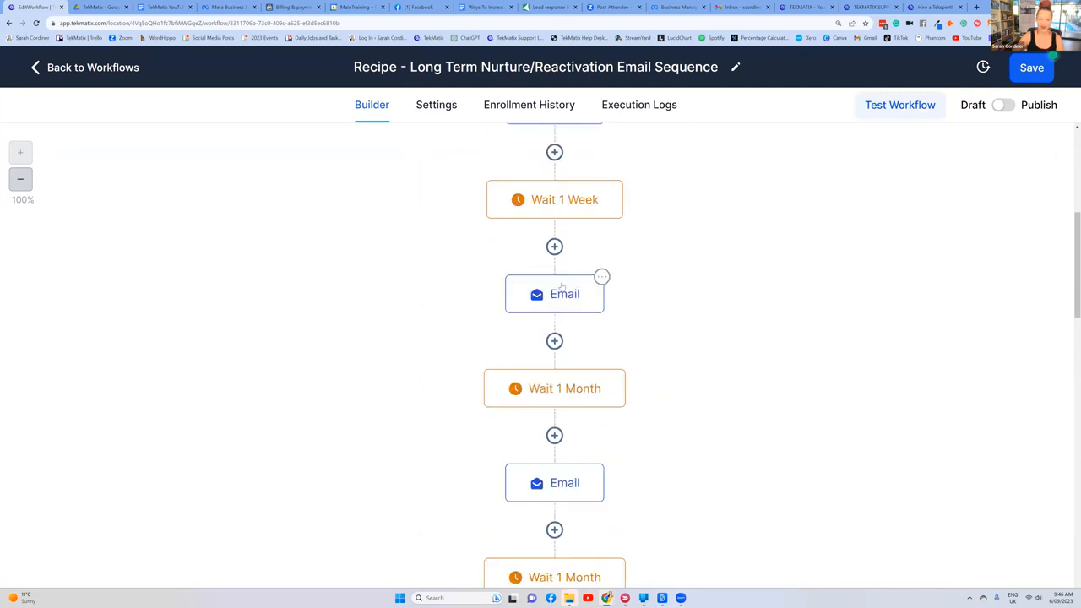
{"action": "scroll", "coordinate": [560, 306], "scroll_direction": "down", "scroll_amount": 1}
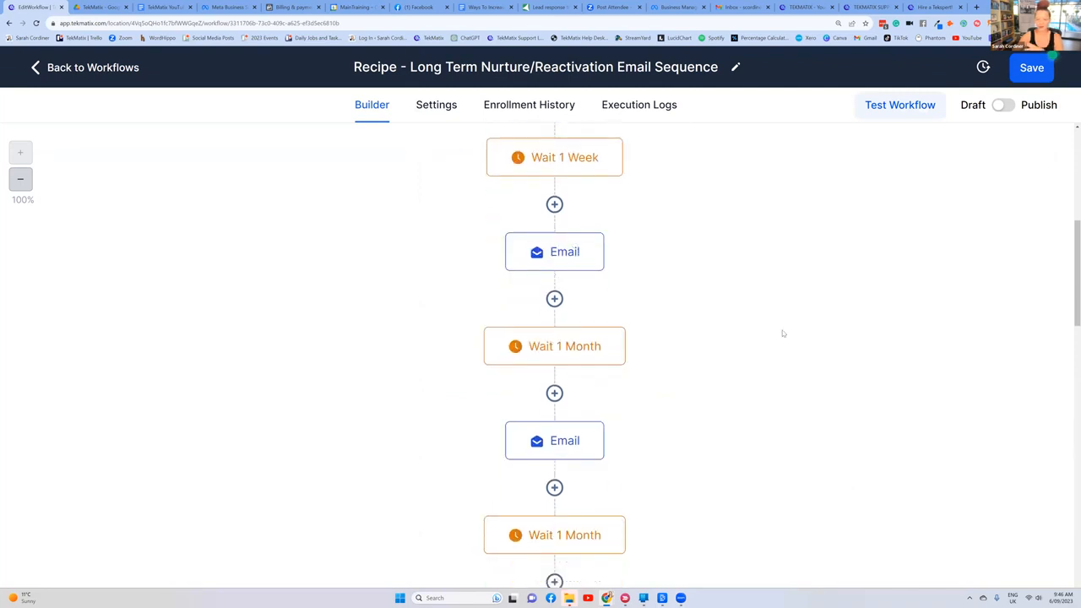
{"action": "scroll", "coordinate": [644, 332], "scroll_direction": "down", "scroll_amount": 5}
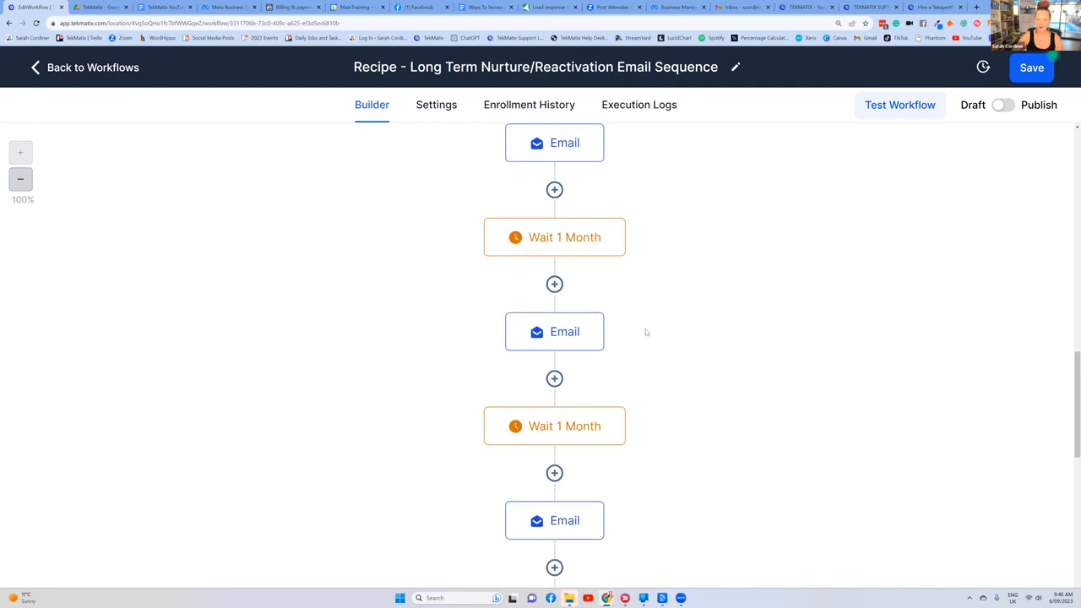
{"action": "scroll", "coordinate": [645, 332], "scroll_direction": "up", "scroll_amount": 10}
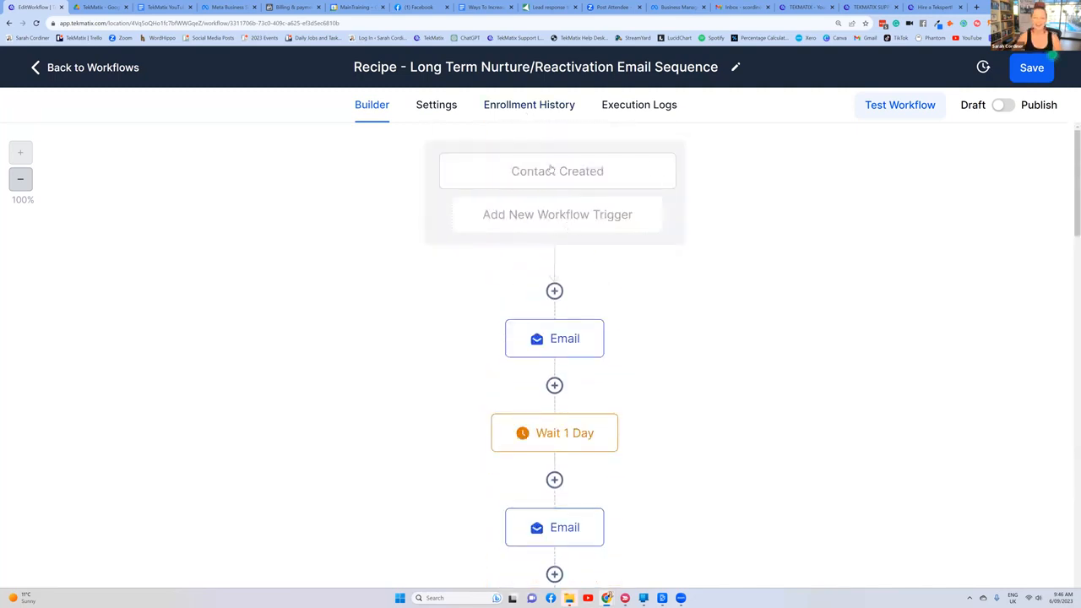
{"action": "scroll", "coordinate": [553, 246], "scroll_direction": "down", "scroll_amount": 3}
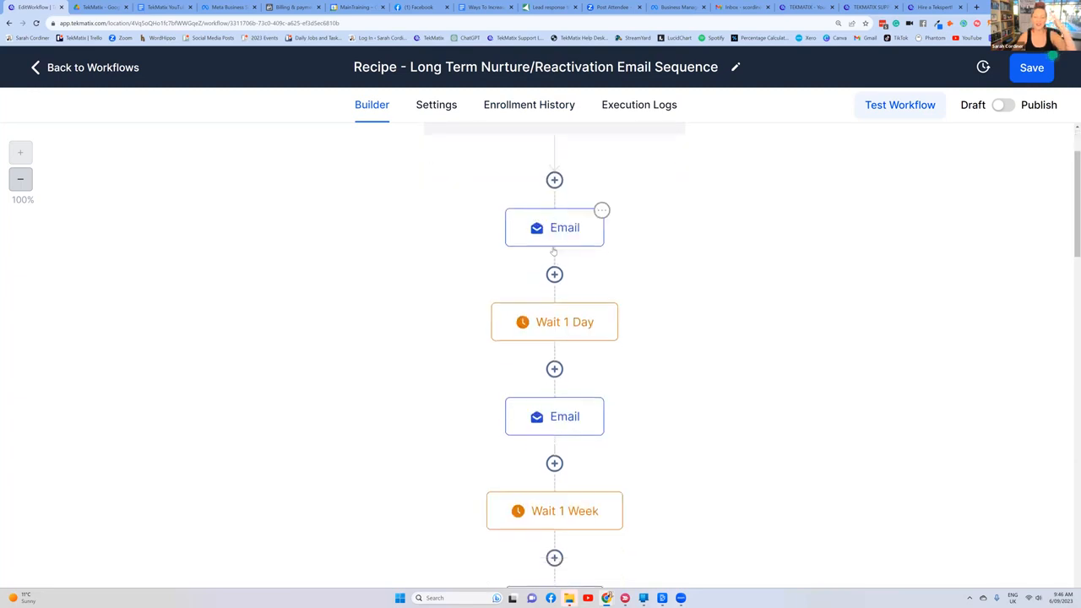
{"action": "scroll", "coordinate": [553, 246], "scroll_direction": "down", "scroll_amount": 3}
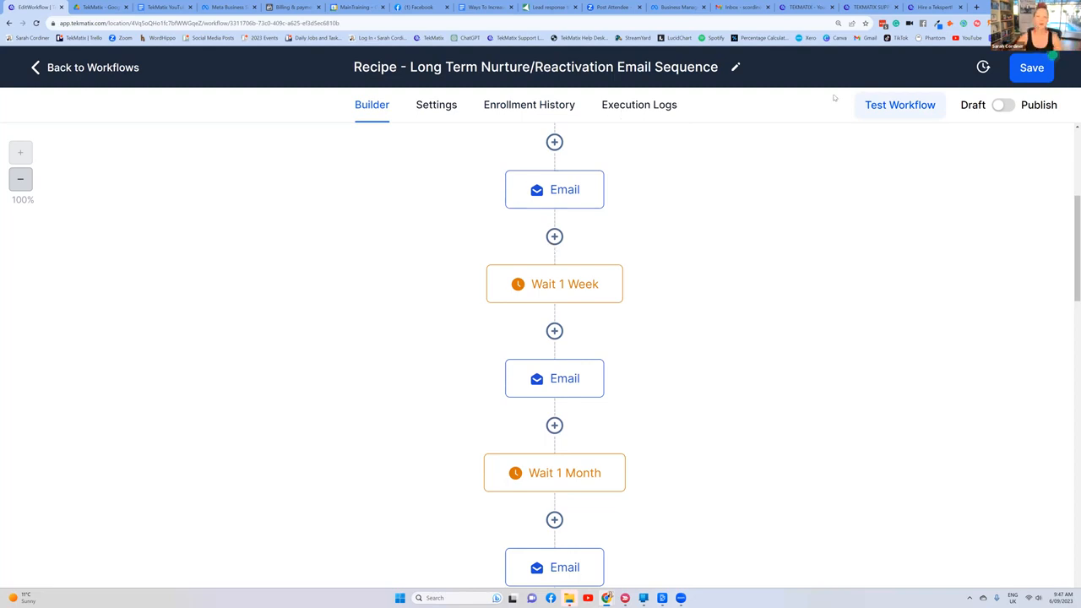
{"action": "left_click", "coordinate": [1033, 72]}
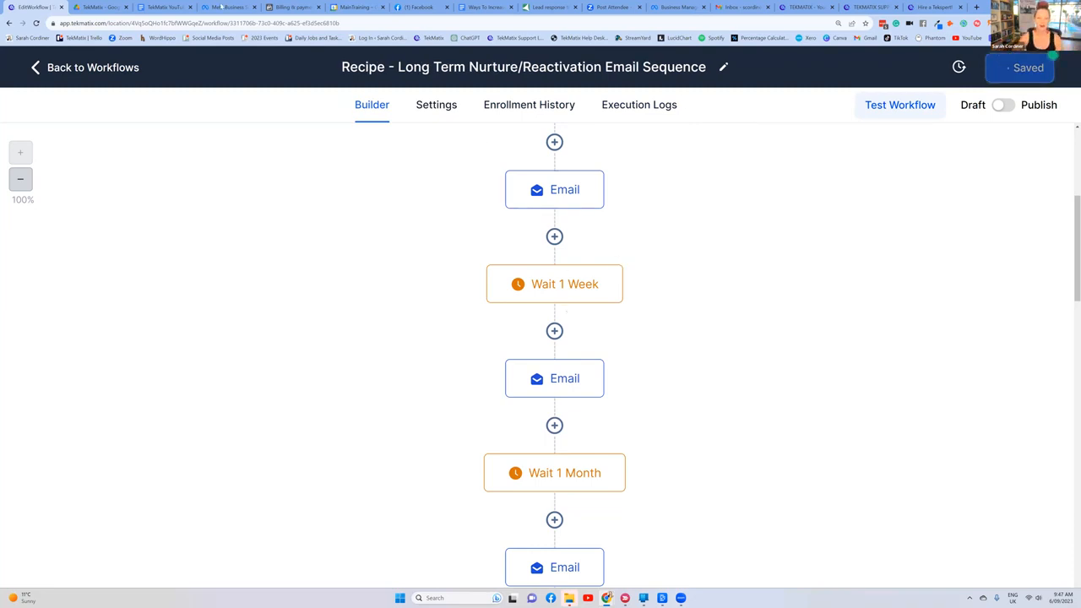
Step: Switch to the "Ways To Increase Your Sales Using TekMatix" document and highlight the "Automated nurture and upsell sequences" item with its two sub-points
{"action": "left_click", "coordinate": [166, 7]}
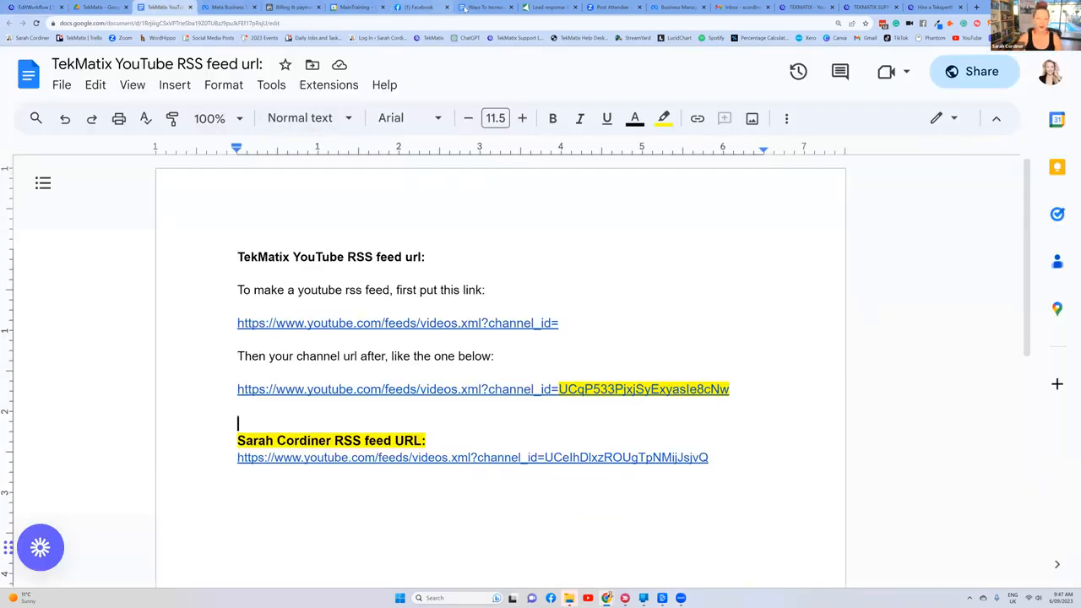
{"action": "left_click_drag", "start_coordinate": [469, 8], "coordinate": [159, 6]}
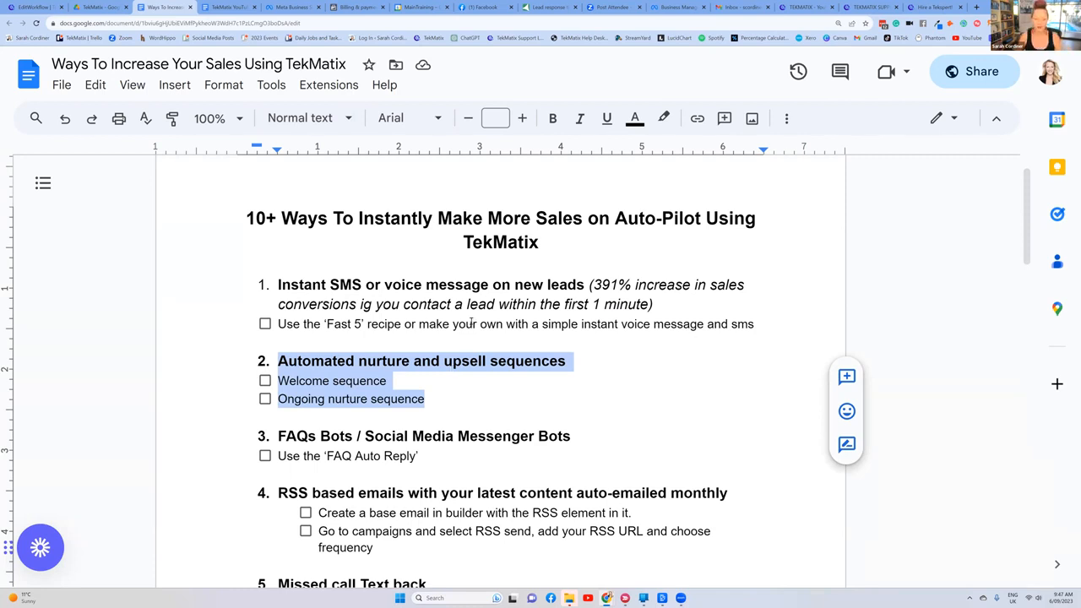
{"action": "scroll", "coordinate": [505, 302], "scroll_direction": "down", "scroll_amount": 2}
{"action": "scroll", "coordinate": [506, 302], "scroll_direction": "up", "scroll_amount": 3}
{"action": "left_click", "coordinate": [426, 327]}
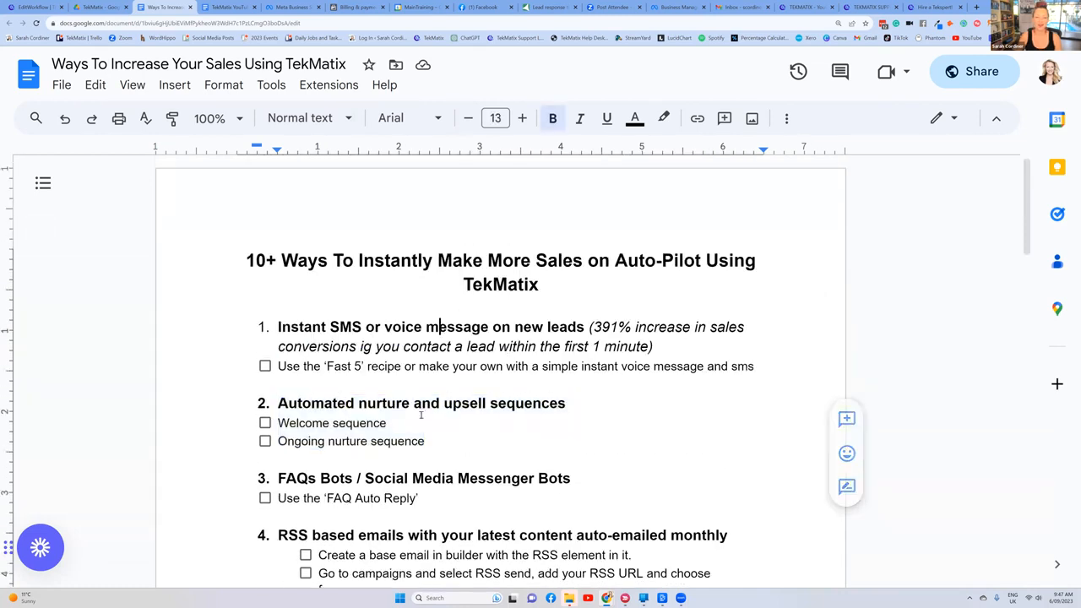
{"action": "left_click_drag", "start_coordinate": [449, 440], "coordinate": [275, 403]}
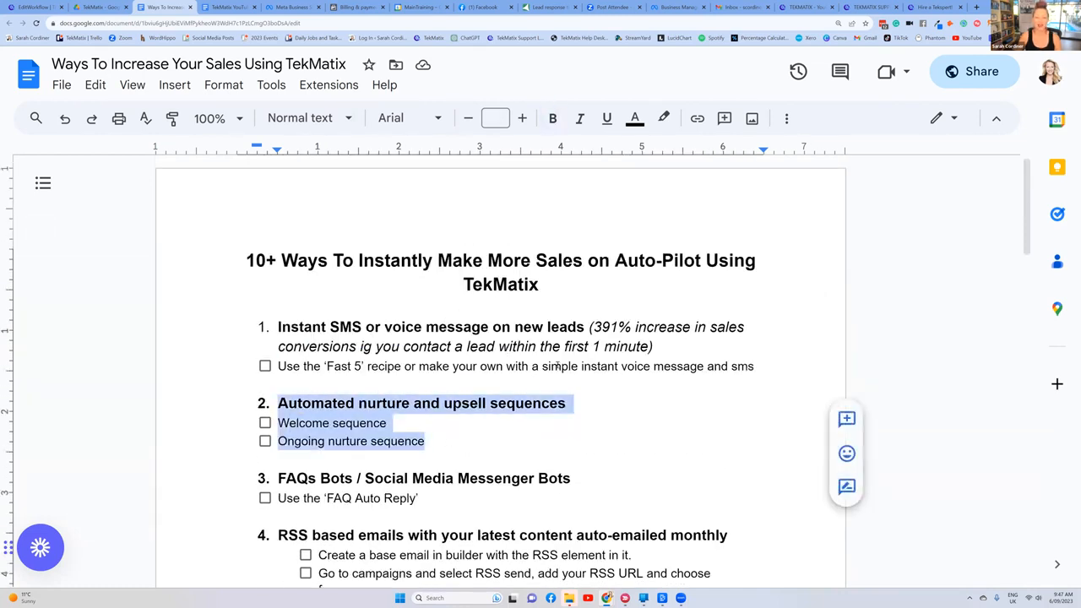
{"action": "scroll", "coordinate": [600, 346], "scroll_direction": "down", "scroll_amount": 1}
{"action": "scroll", "coordinate": [600, 347], "scroll_direction": "up", "scroll_amount": 1}
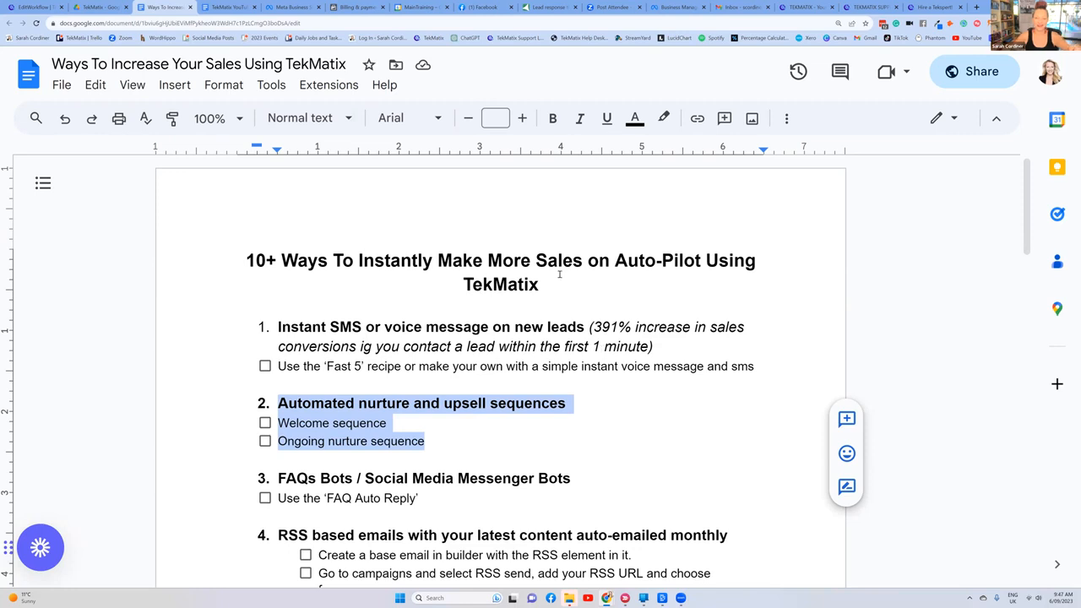
{"action": "scroll", "coordinate": [522, 296], "scroll_direction": "down", "scroll_amount": 1}
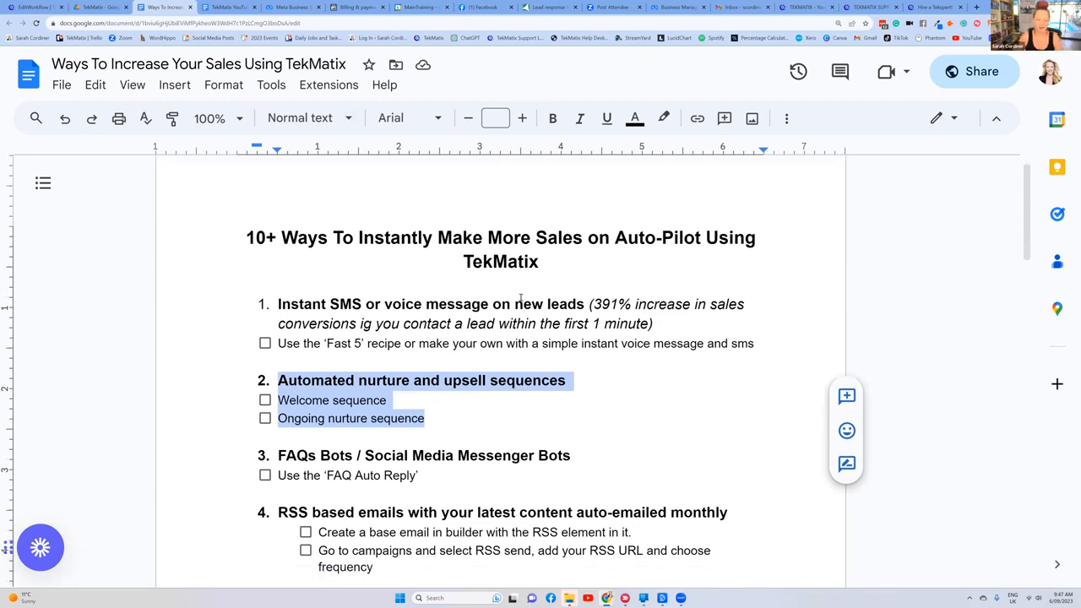
Step: Highlight the "FAQs Bots / Social Media Messenger Bots" item and its "Use the 'FAQ Auto Reply'" line in the document
{"action": "left_click", "coordinate": [368, 434]}
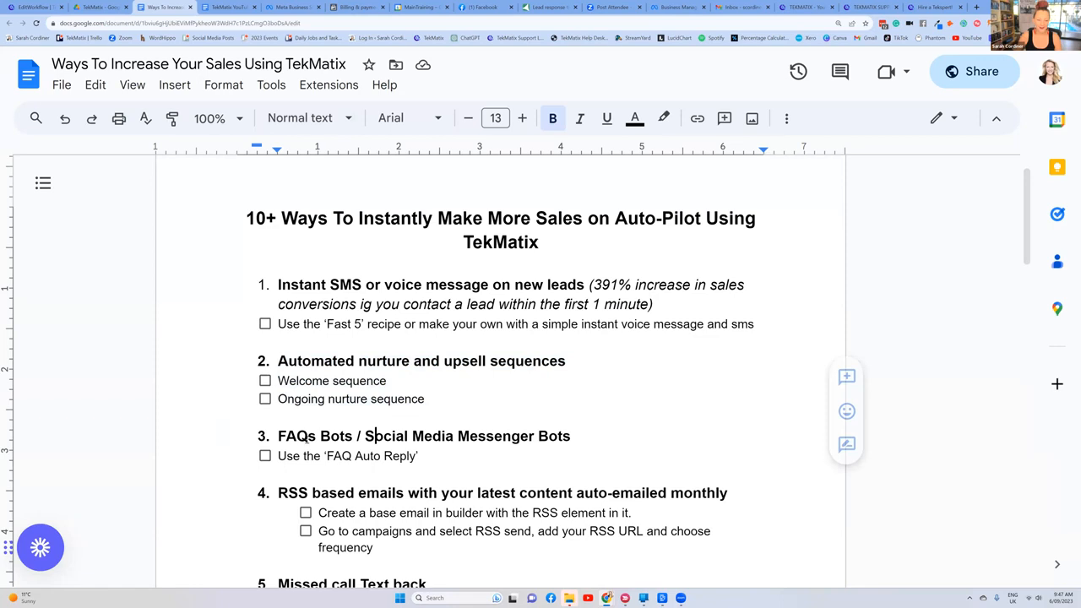
{"action": "left_click_drag", "start_coordinate": [280, 437], "coordinate": [427, 457]}
{"action": "scroll", "coordinate": [650, 360], "scroll_direction": "down", "scroll_amount": 2}
{"action": "scroll", "coordinate": [650, 360], "scroll_direction": "up", "scroll_amount": 3}
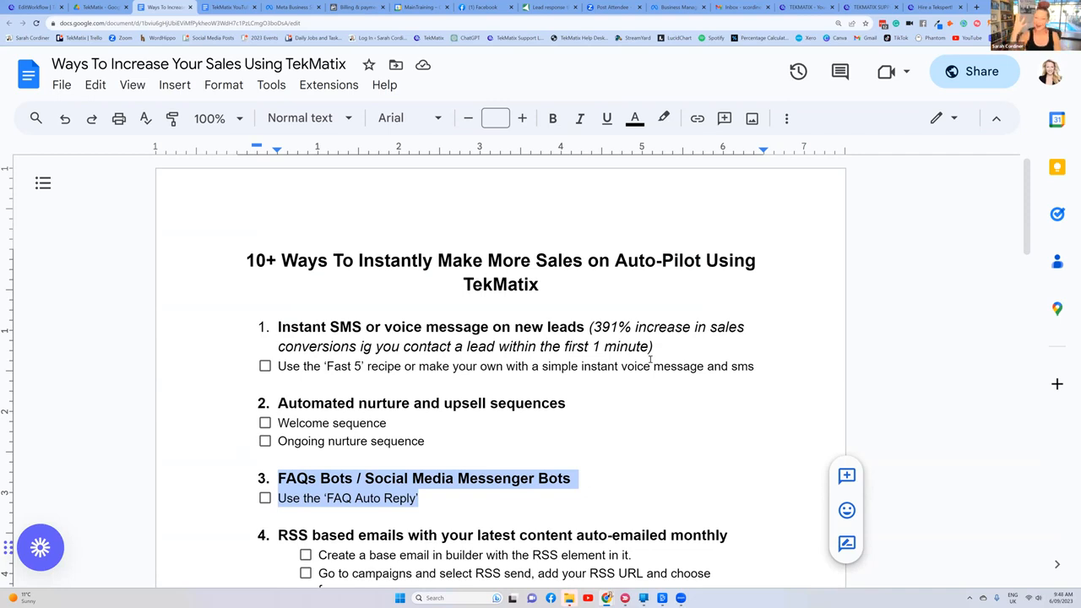
{"action": "scroll", "coordinate": [436, 300], "scroll_direction": "down", "scroll_amount": 2}
{"action": "left_click", "coordinate": [437, 310]}
{"action": "left_click_drag", "start_coordinate": [436, 370], "coordinate": [243, 373]}
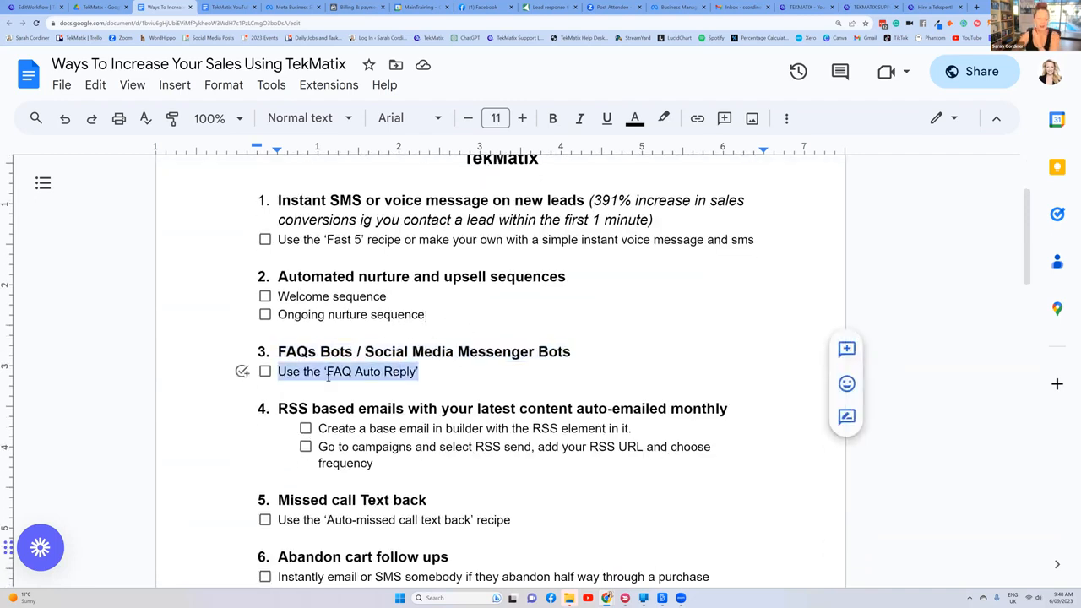
{"action": "left_click", "coordinate": [436, 369]}
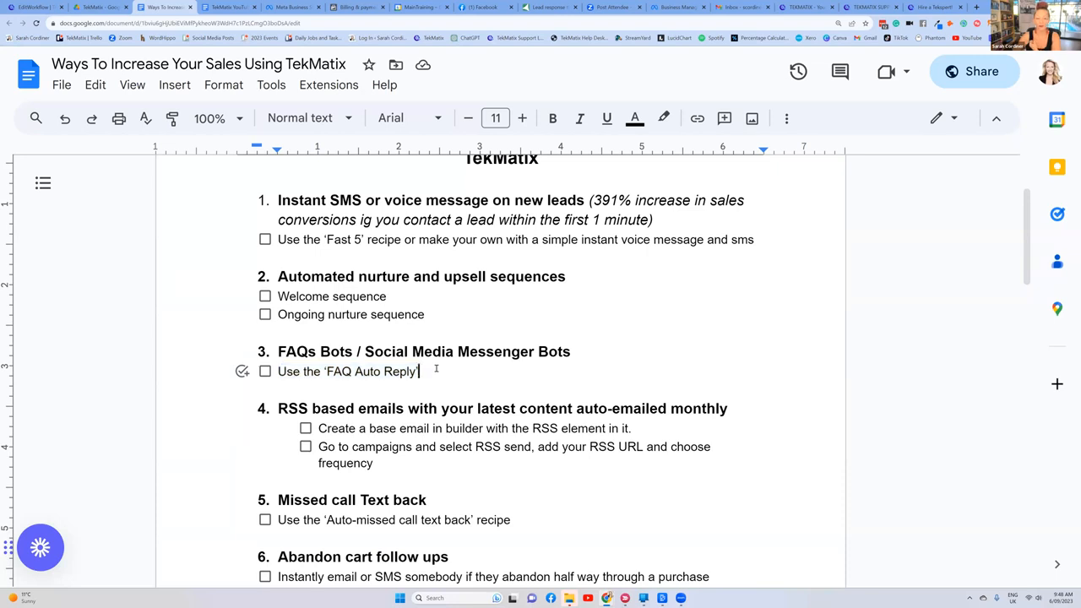
{"action": "scroll", "coordinate": [260, 198], "scroll_direction": "up", "scroll_amount": 3}
{"action": "scroll", "coordinate": [260, 198], "scroll_direction": "down", "scroll_amount": 1}
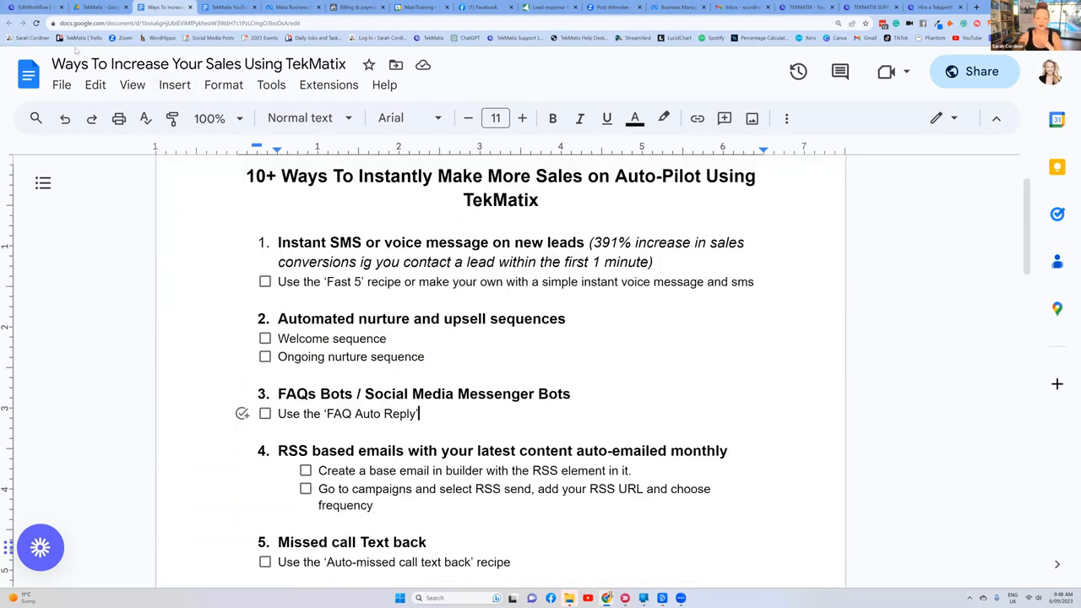
Step: Return to TekMatix, leave the nurture workflow for the workflow list, and start creating a new workflow
{"action": "left_click", "coordinate": [34, 6]}
{"action": "left_click", "coordinate": [84, 67]}
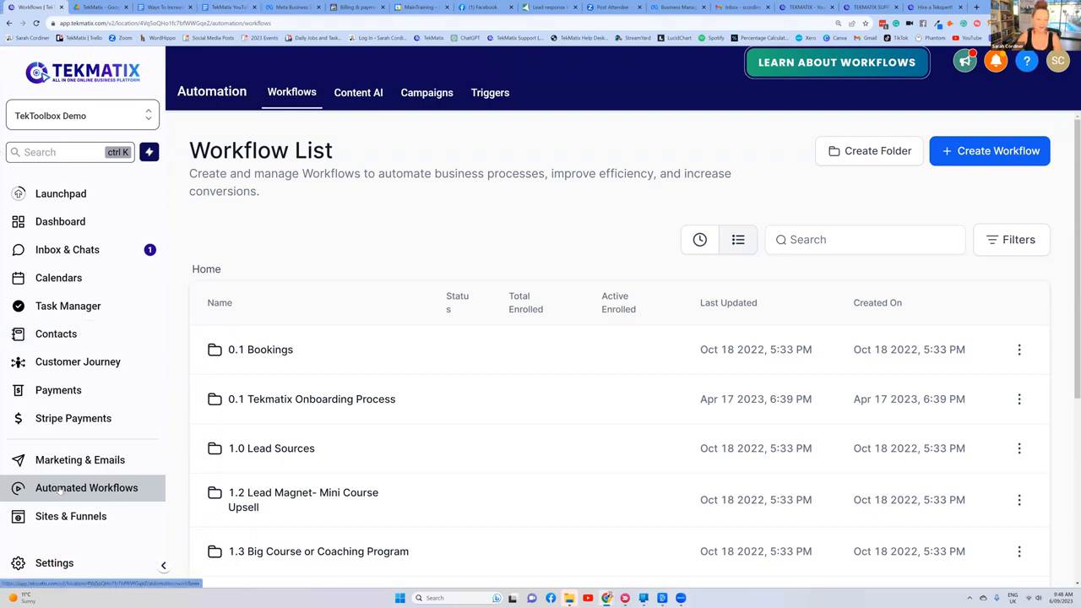
{"action": "left_click", "coordinate": [977, 156]}
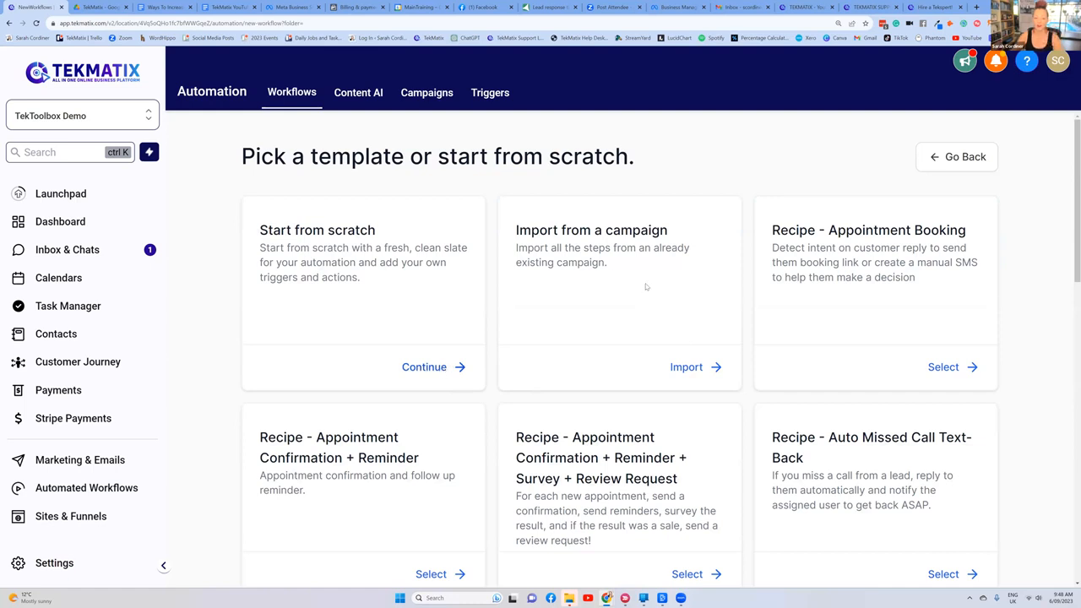
Step: Find the "Recipe - FAQ Auto Reply" template, highlight its name, and select it for the new workflow
{"action": "scroll", "coordinate": [675, 302], "scroll_direction": "down", "scroll_amount": 2}
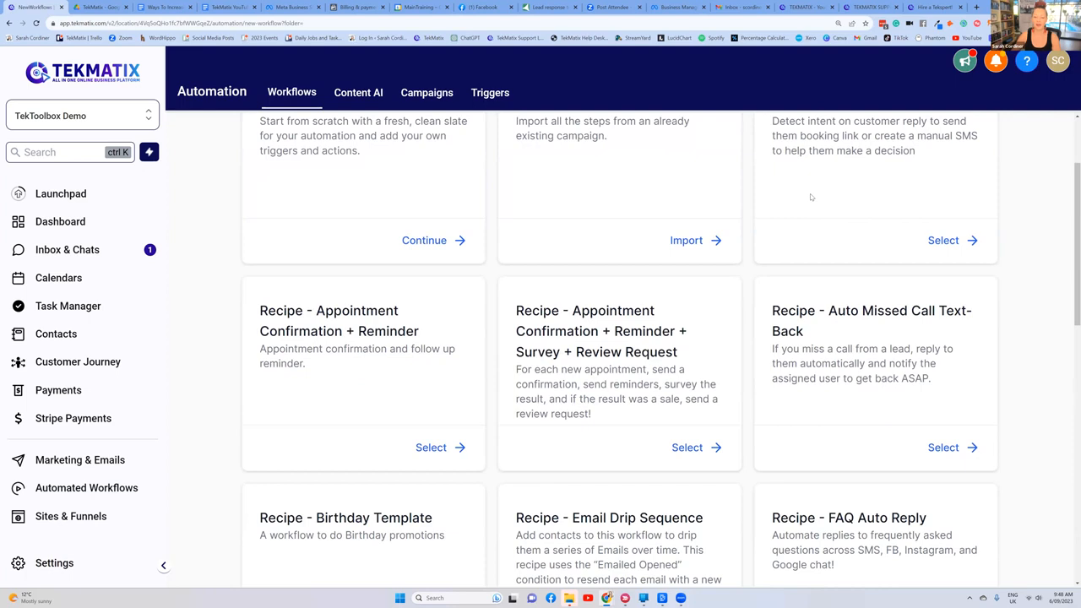
{"action": "scroll", "coordinate": [810, 196], "scroll_direction": "down", "scroll_amount": 2}
{"action": "scroll", "coordinate": [810, 197], "scroll_direction": "down", "scroll_amount": 1}
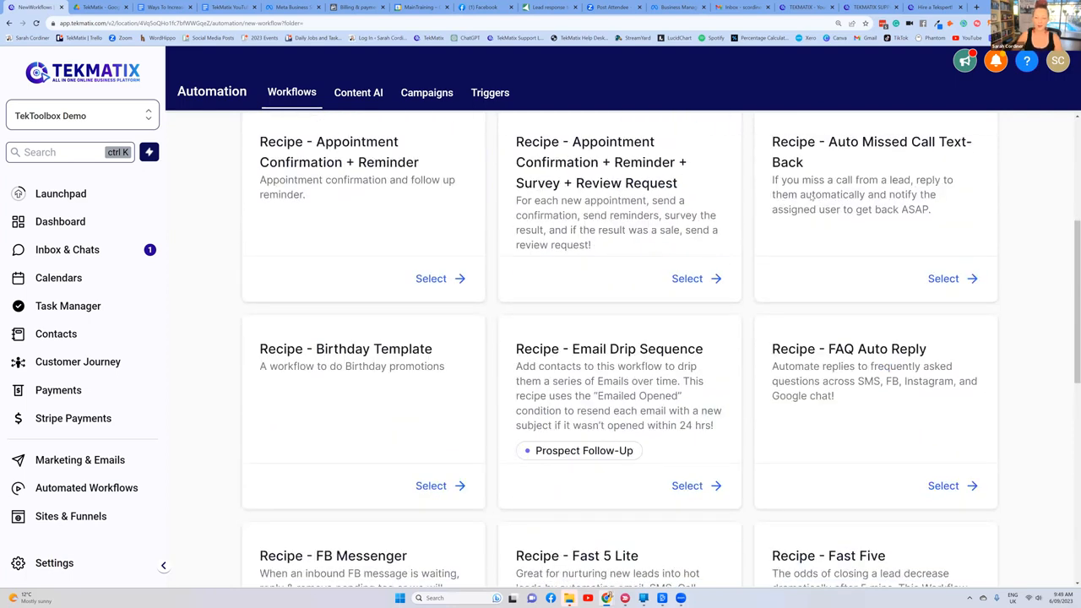
{"action": "scroll", "coordinate": [802, 196], "scroll_direction": "down", "scroll_amount": 2}
{"action": "left_click_drag", "start_coordinate": [829, 222], "coordinate": [927, 229]}
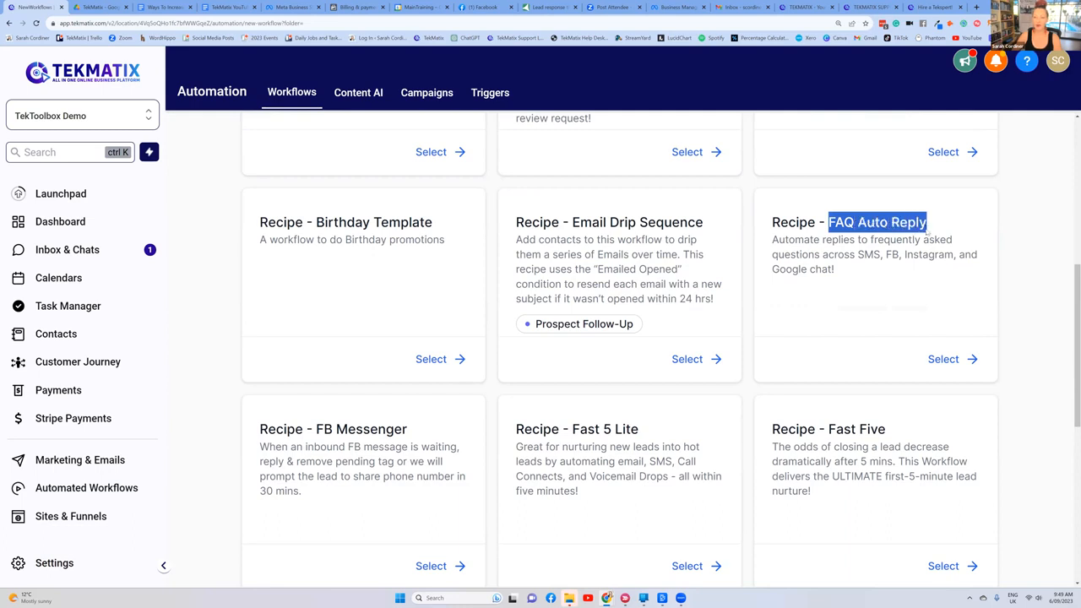
{"action": "left_click", "coordinate": [887, 278]}
{"action": "left_click", "coordinate": [888, 354]}
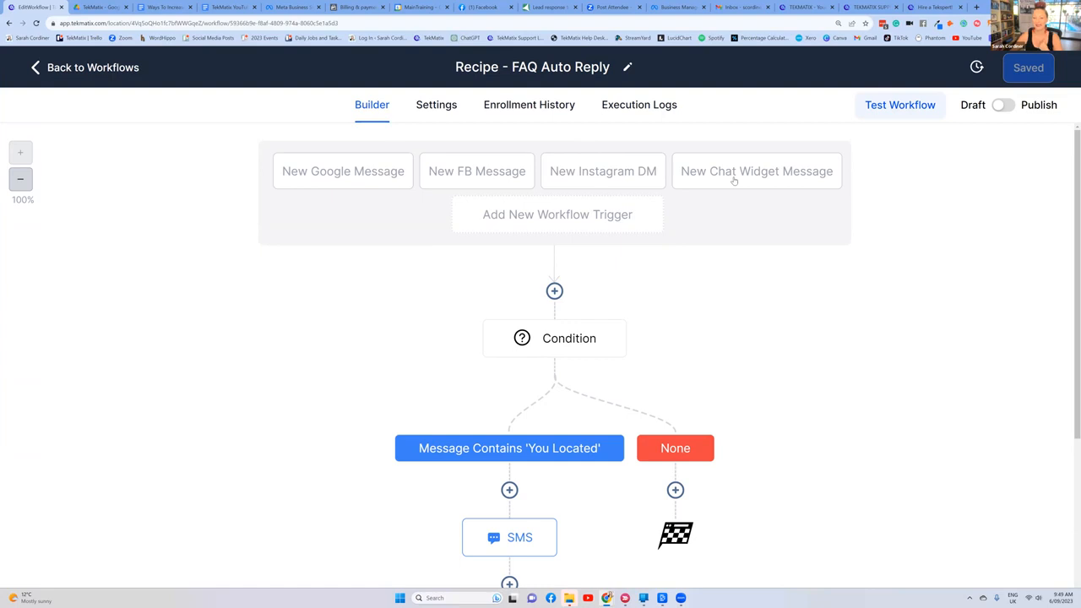
Step: Browse the available workflow triggers, search them for "sms", and close the trigger settings without adding one
{"action": "left_click", "coordinate": [578, 215]}
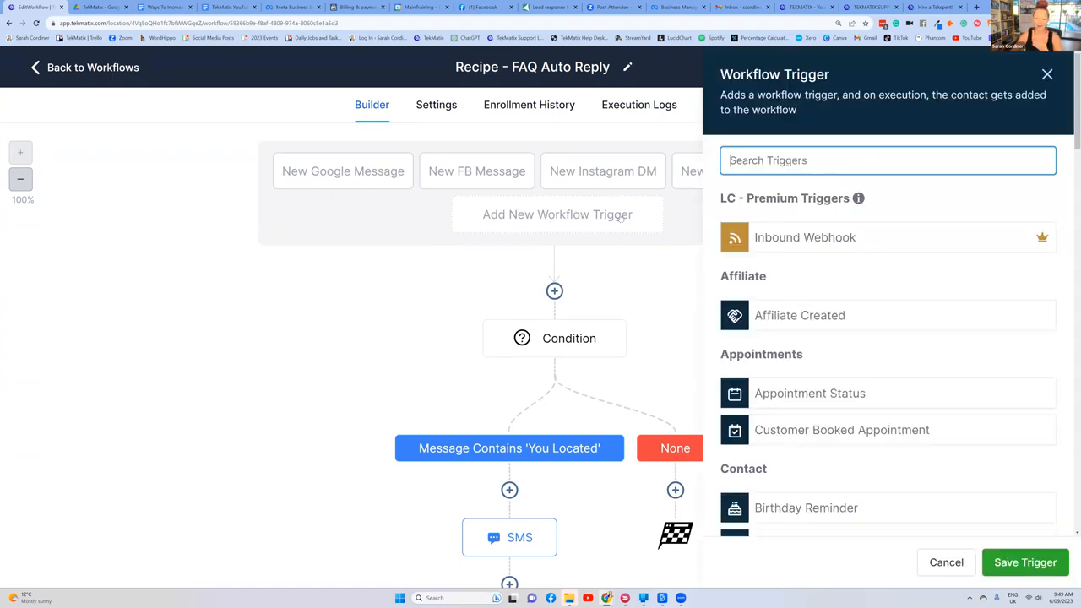
{"action": "scroll", "coordinate": [795, 171], "scroll_direction": "down", "scroll_amount": 5}
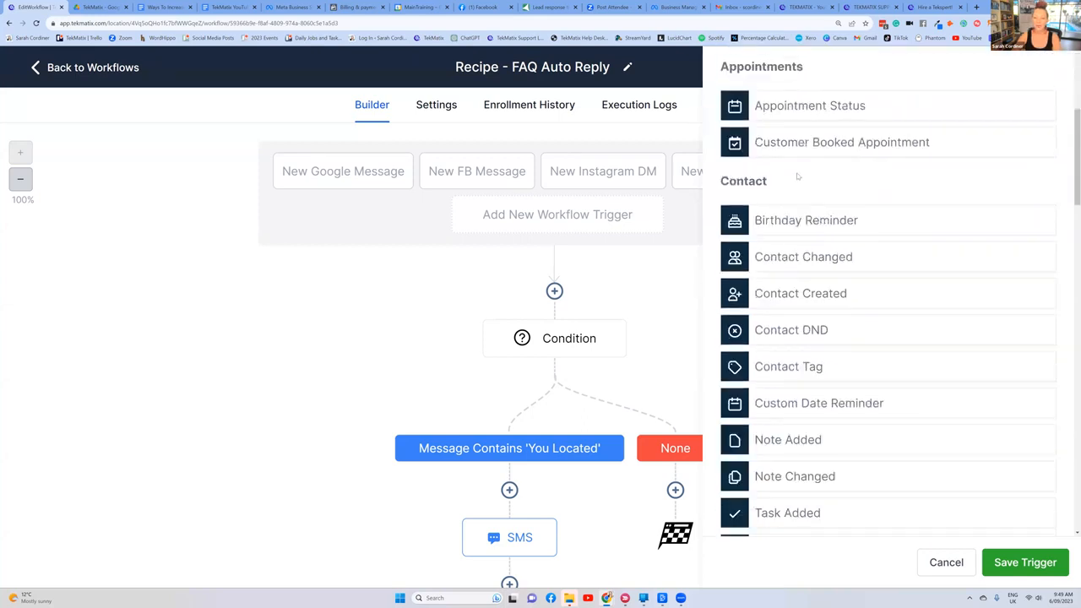
{"action": "scroll", "coordinate": [797, 172], "scroll_direction": "down", "scroll_amount": 4}
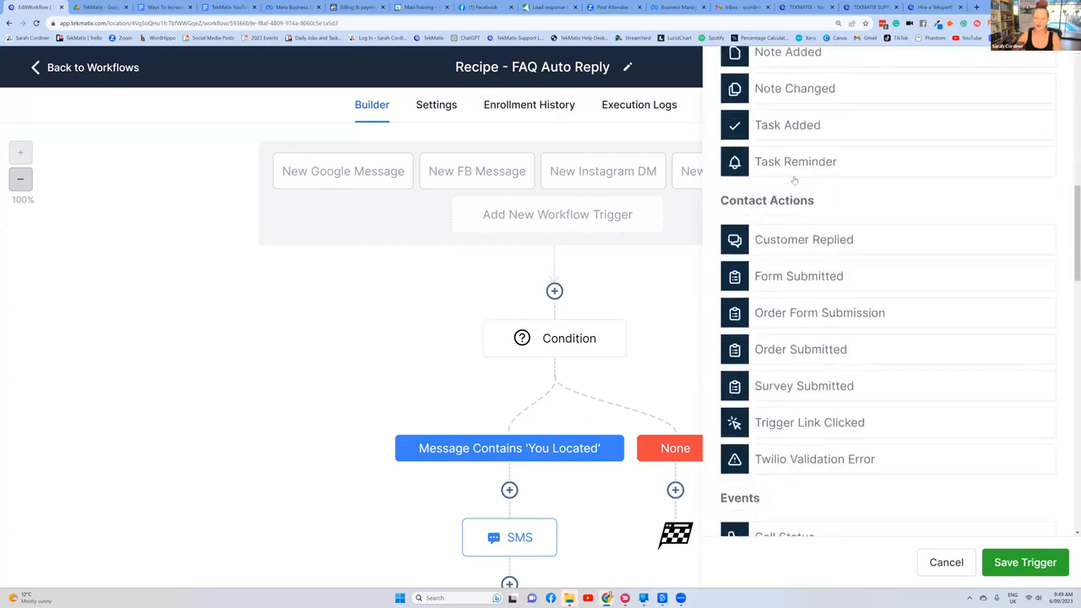
{"action": "scroll", "coordinate": [794, 180], "scroll_direction": "down", "scroll_amount": 4}
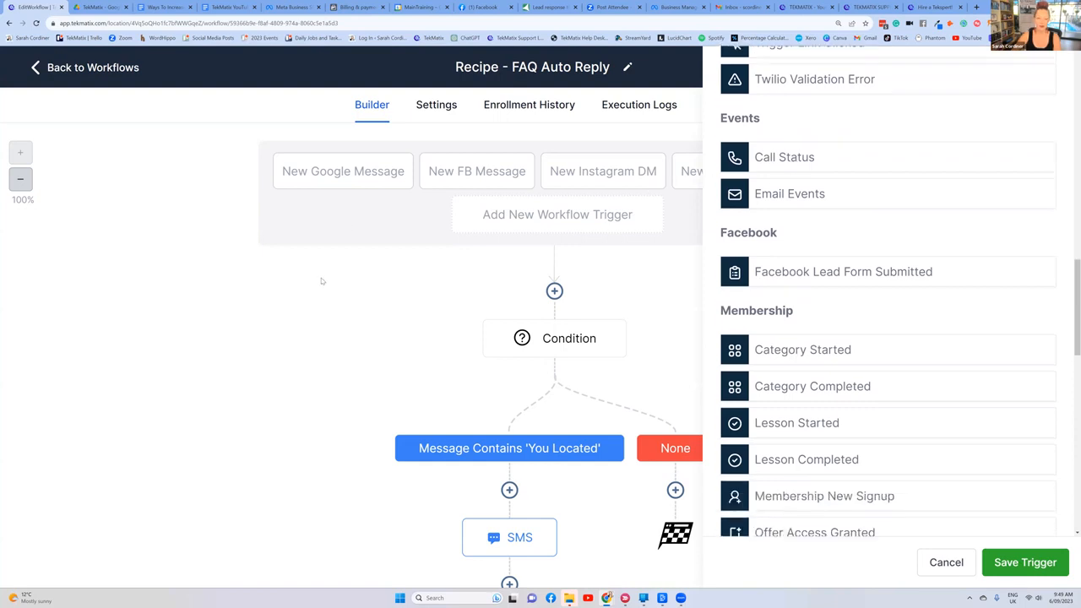
{"action": "scroll", "coordinate": [712, 235], "scroll_direction": "up", "scroll_amount": 15}
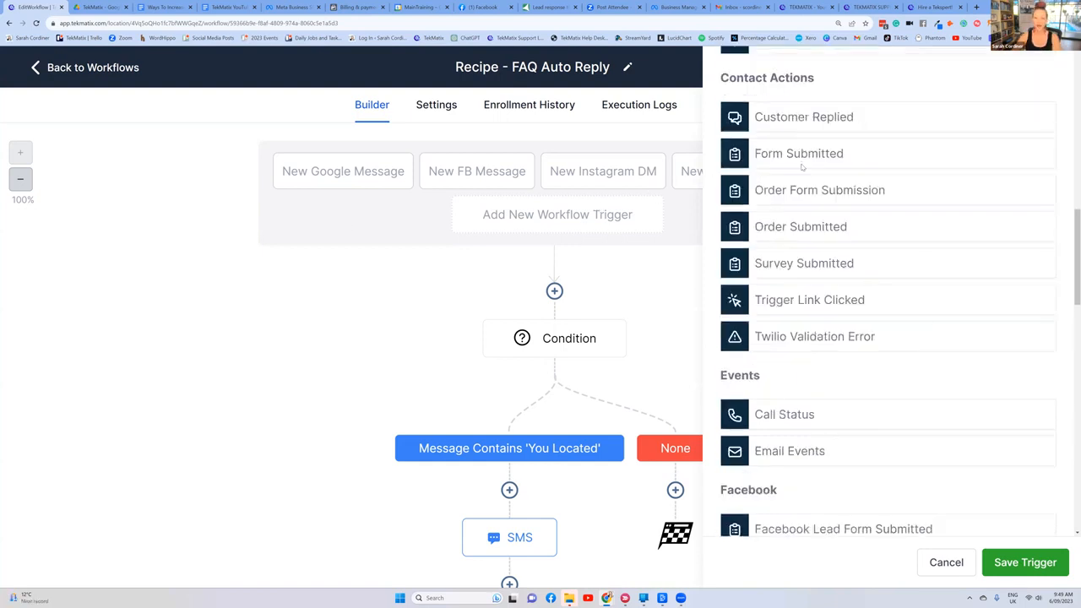
{"action": "type", "text": "sms"}
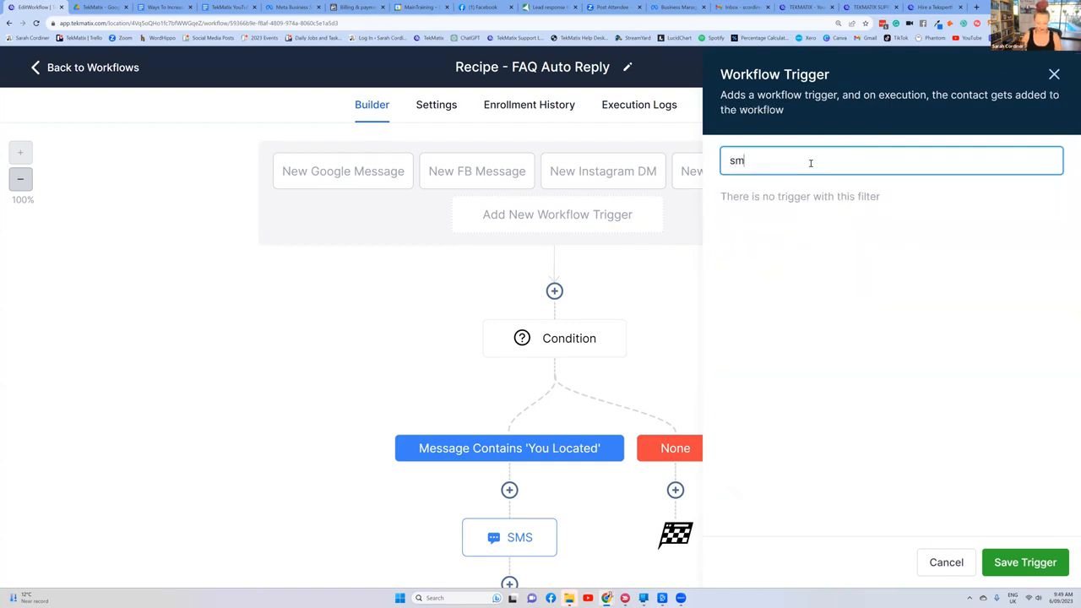
{"action": "left_click", "coordinate": [1055, 75]}
Step: Look through the full list of workflow triggers, from Affiliate to TikTok, and close it without adding one
{"action": "left_click", "coordinate": [591, 215]}
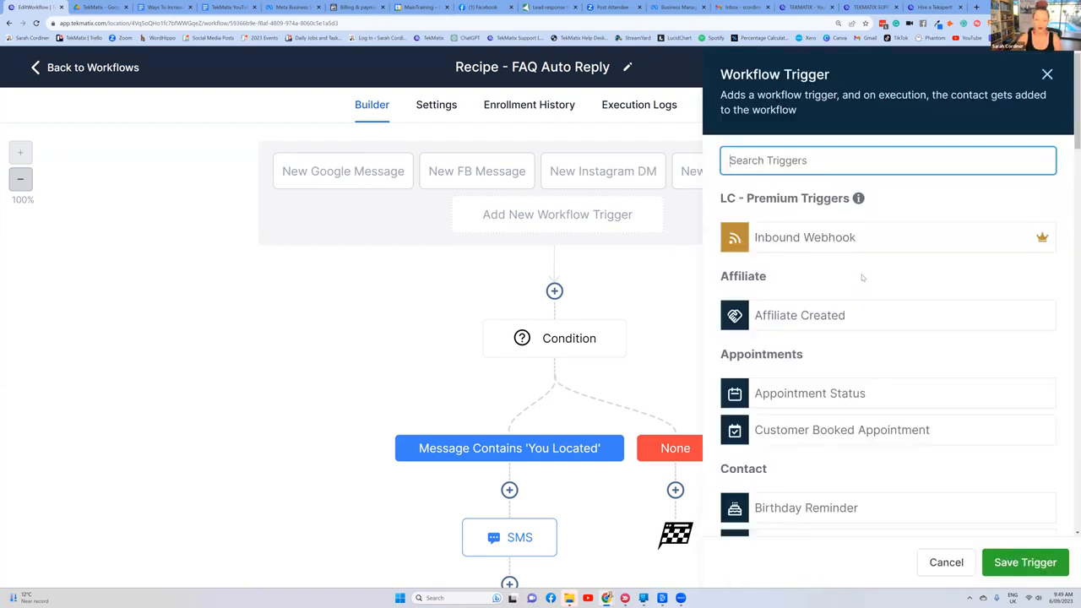
{"action": "scroll", "coordinate": [859, 247], "scroll_direction": "down", "scroll_amount": 1}
{"action": "scroll", "coordinate": [859, 248], "scroll_direction": "down", "scroll_amount": 4}
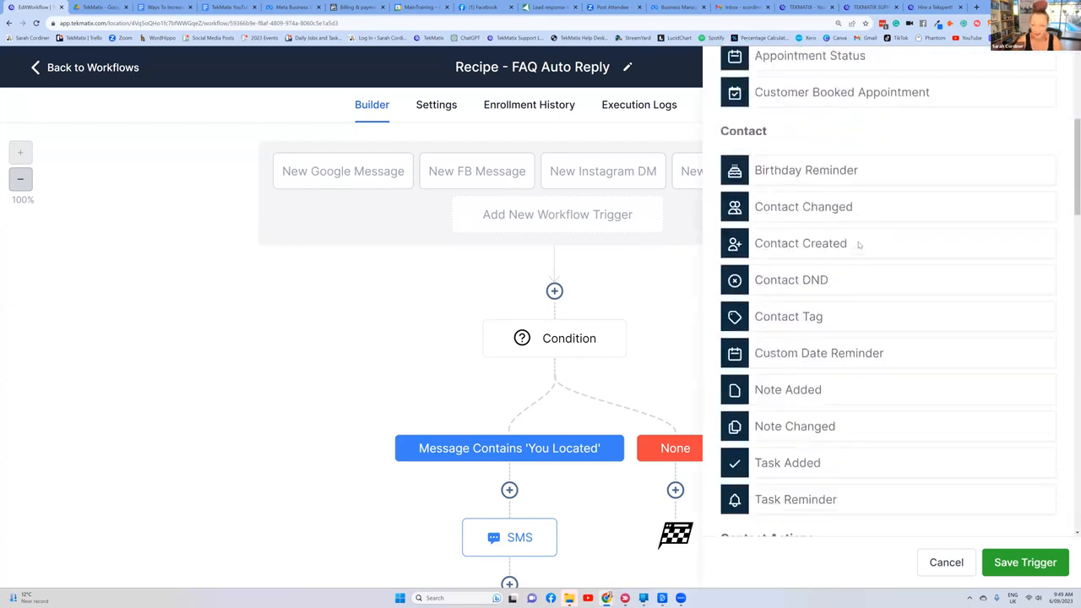
{"action": "scroll", "coordinate": [859, 245], "scroll_direction": "down", "scroll_amount": 5}
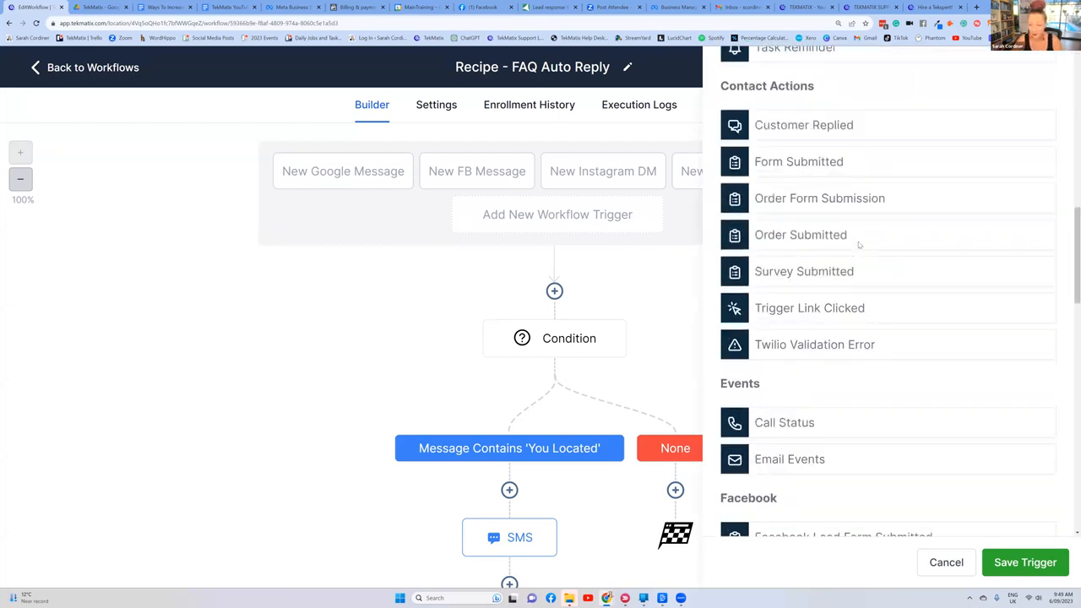
{"action": "scroll", "coordinate": [859, 246], "scroll_direction": "down", "scroll_amount": 8}
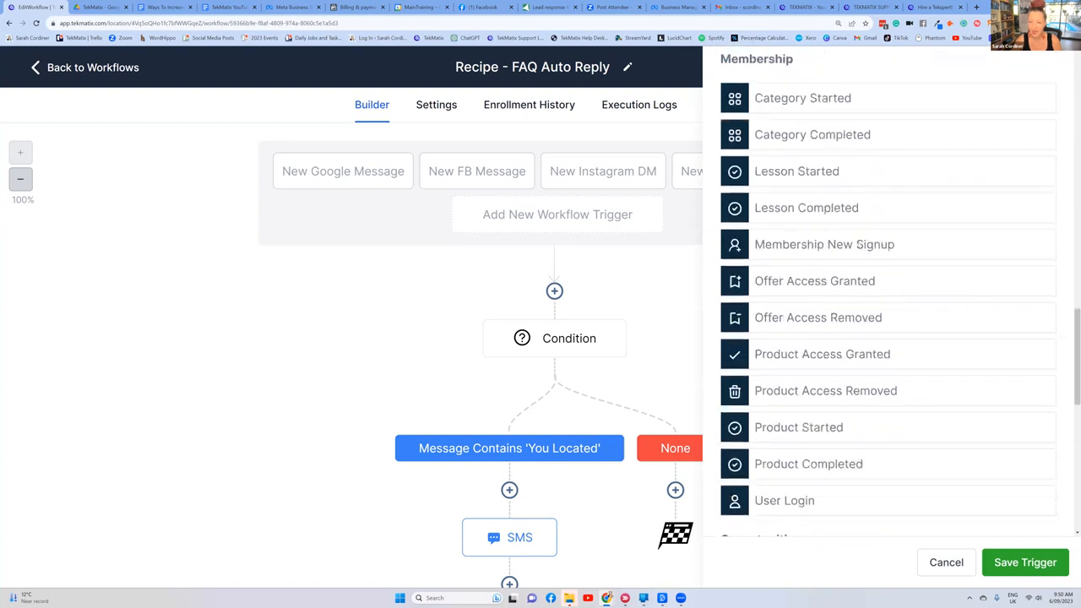
{"action": "scroll", "coordinate": [859, 245], "scroll_direction": "down", "scroll_amount": 5}
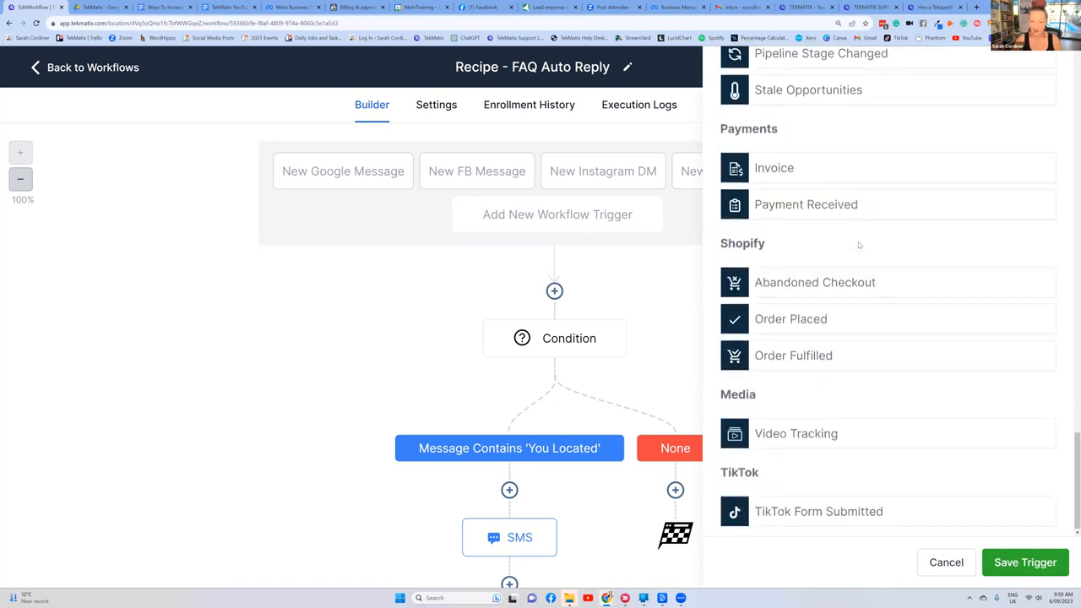
{"action": "scroll", "coordinate": [859, 245], "scroll_direction": "up", "scroll_amount": 8}
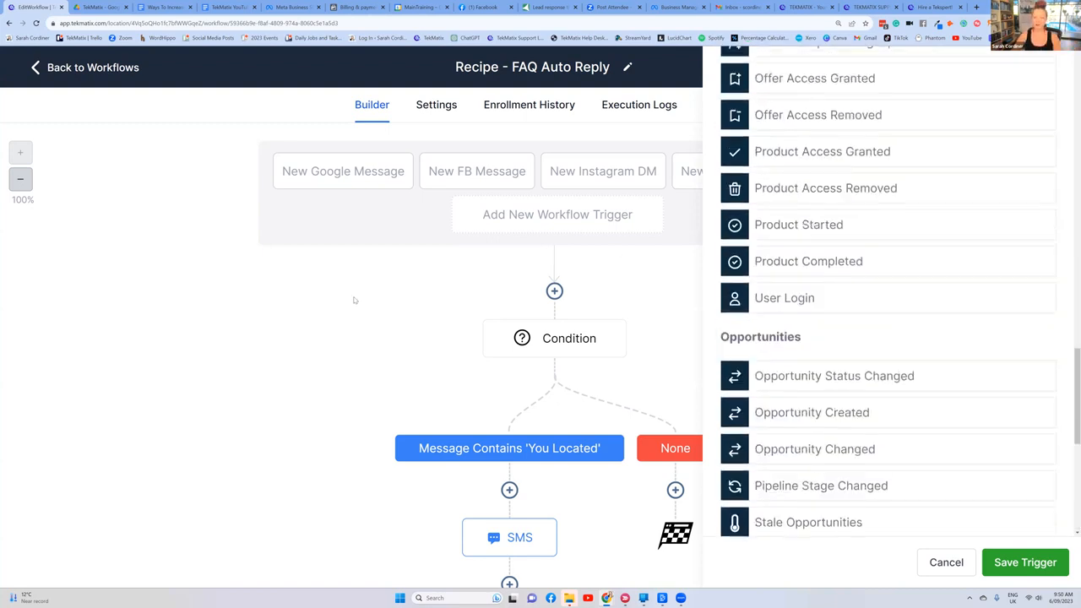
{"action": "scroll", "coordinate": [1055, 91], "scroll_direction": "up", "scroll_amount": 15}
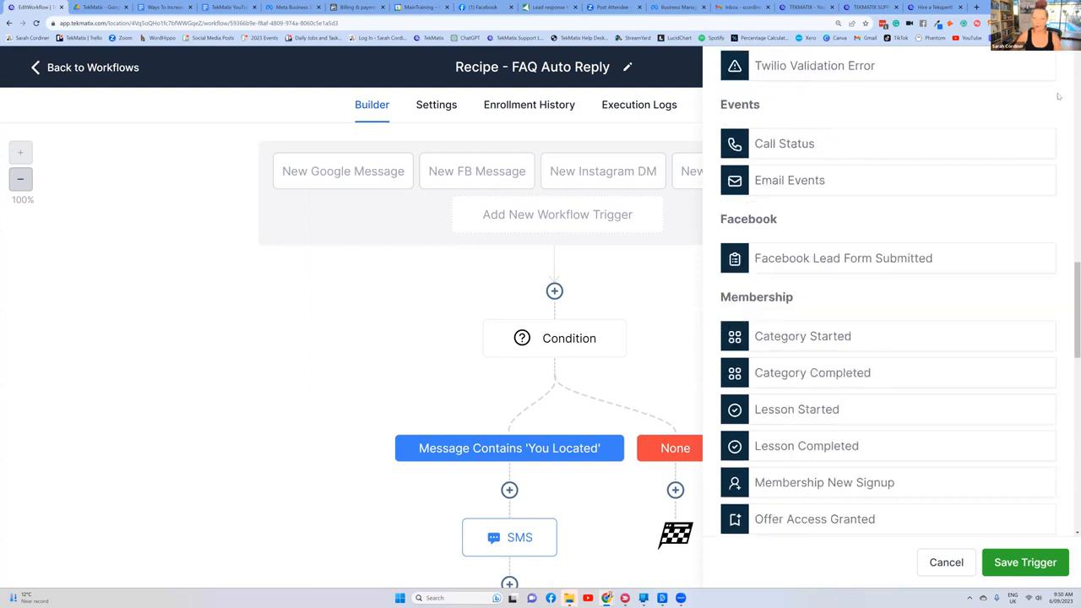
{"action": "scroll", "coordinate": [1056, 92], "scroll_direction": "up", "scroll_amount": 3}
{"action": "left_click", "coordinate": [1050, 75]}
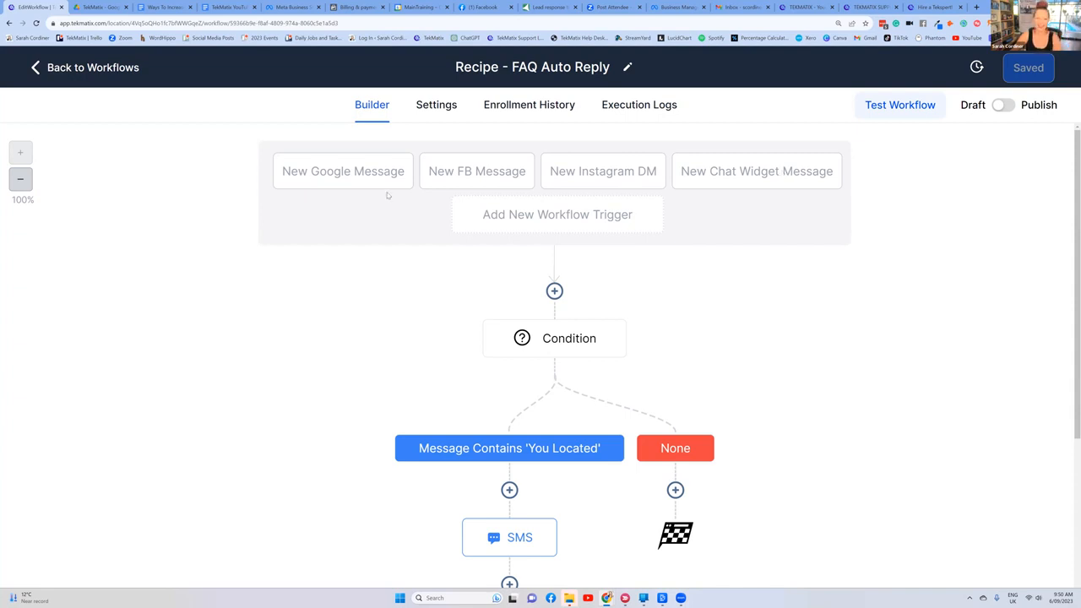
Step: Review the FAQ Auto Reply recipe's triggers, condition branches and the SMS, Messenger and Instagram DM replies
{"action": "scroll", "coordinate": [368, 179], "scroll_direction": "down", "scroll_amount": 1}
{"action": "scroll", "coordinate": [368, 179], "scroll_direction": "up", "scroll_amount": 1}
{"action": "scroll", "coordinate": [488, 197], "scroll_direction": "down", "scroll_amount": 2}
{"action": "scroll", "coordinate": [630, 216], "scroll_direction": "up", "scroll_amount": 2}
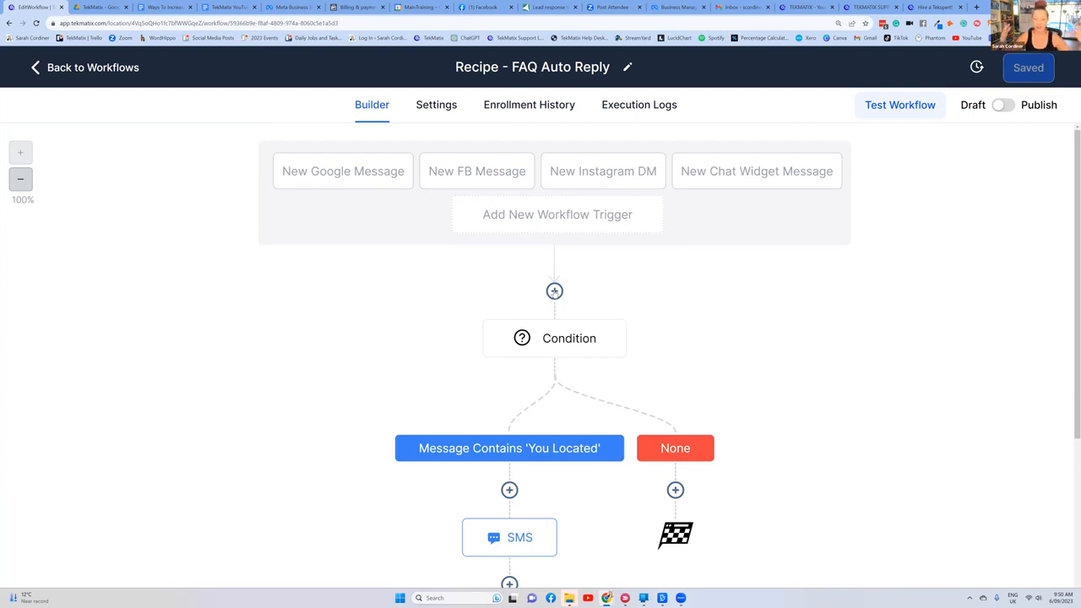
{"action": "scroll", "coordinate": [554, 291], "scroll_direction": "down", "scroll_amount": 5}
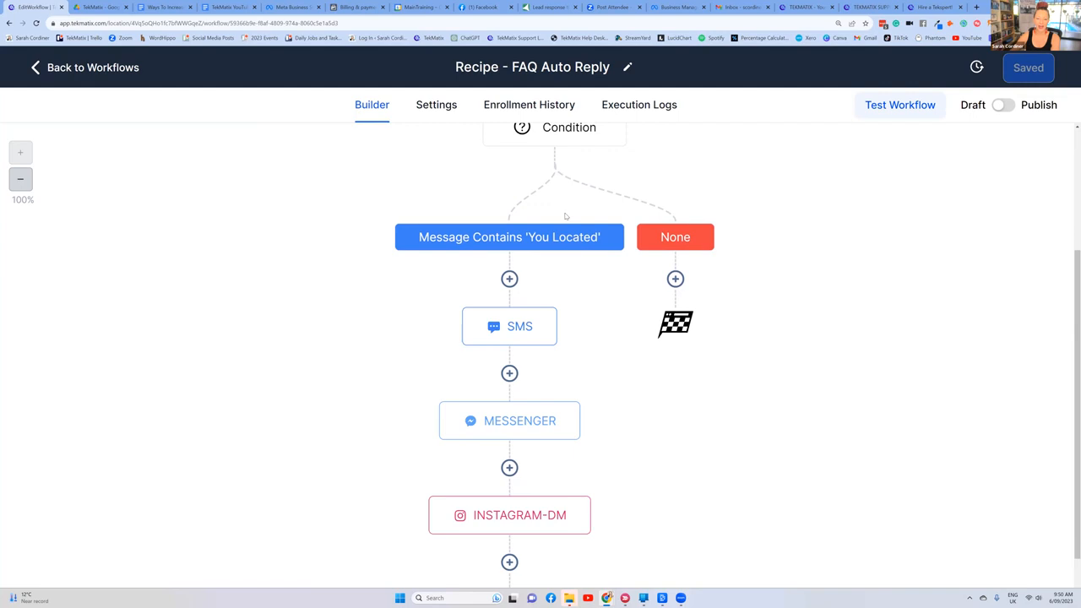
{"action": "scroll", "coordinate": [554, 205], "scroll_direction": "up", "scroll_amount": 2}
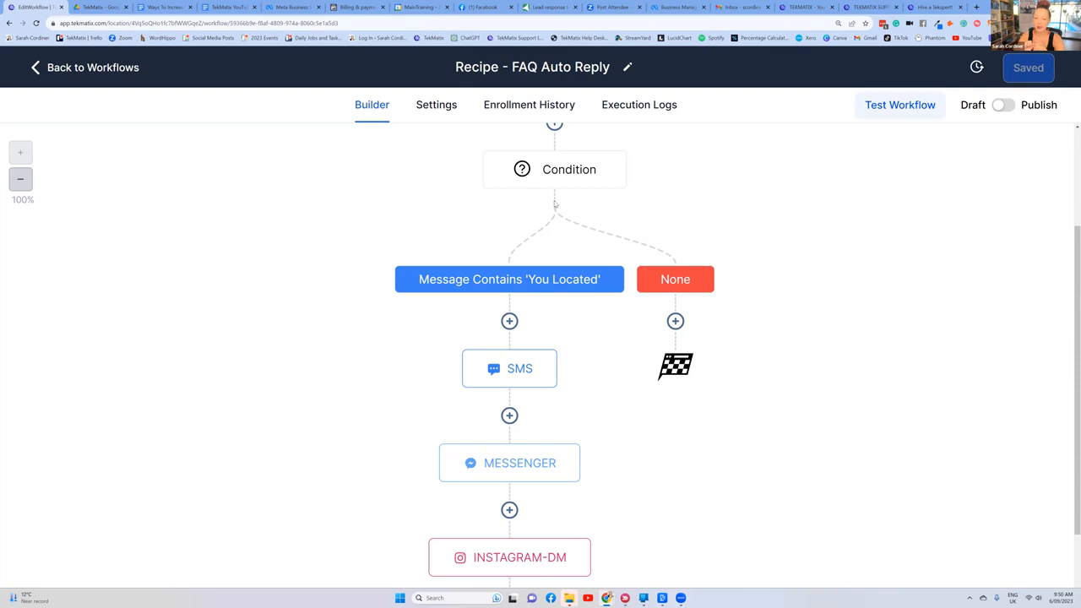
{"action": "scroll", "coordinate": [479, 247], "scroll_direction": "up", "scroll_amount": 3}
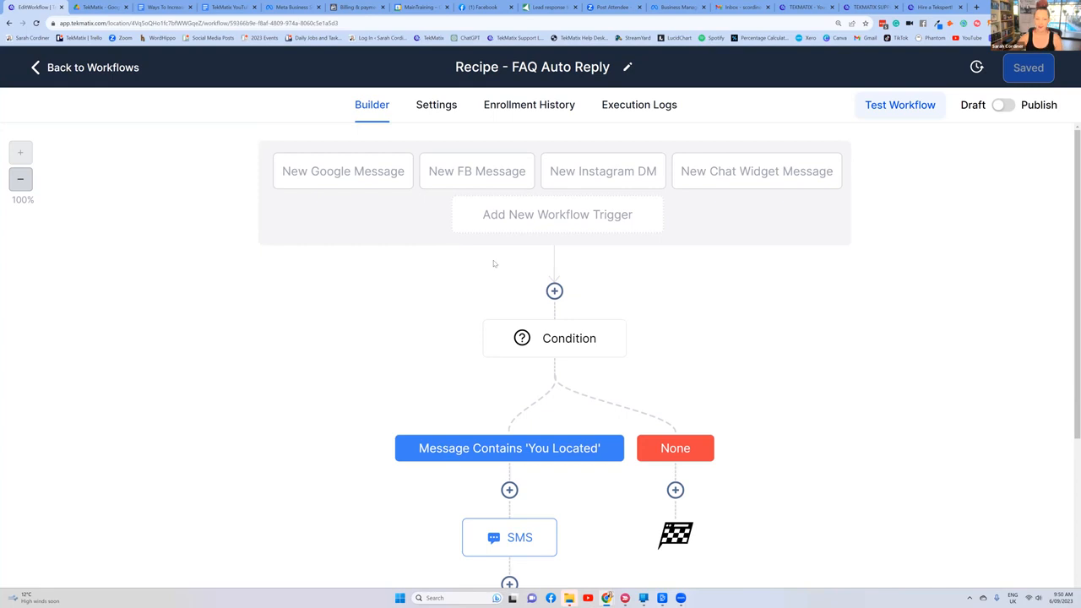
{"action": "scroll", "coordinate": [557, 319], "scroll_direction": "down", "scroll_amount": 1}
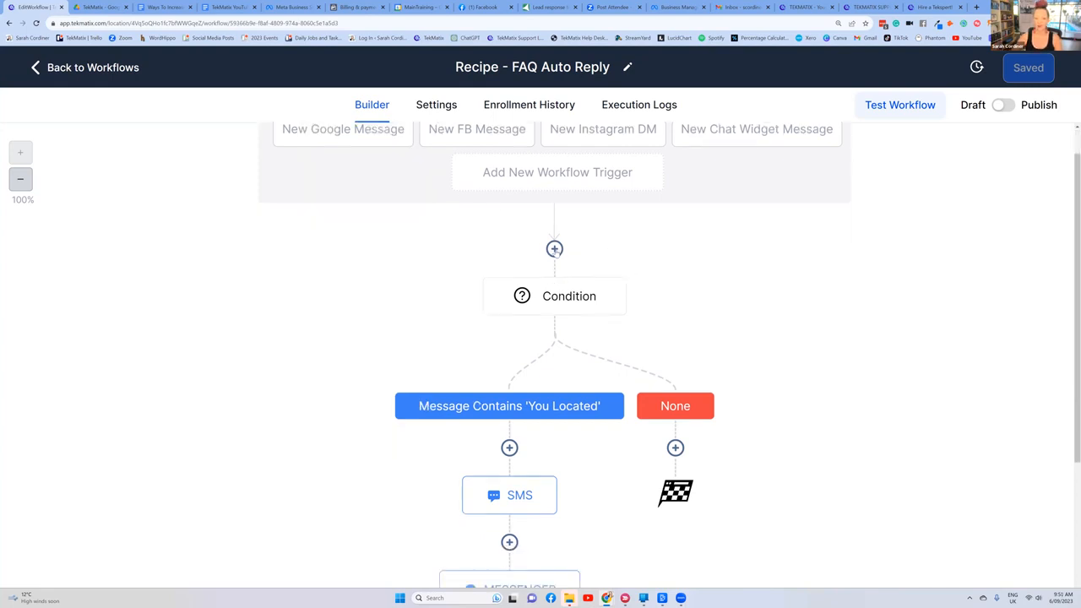
Step: Look through the actions available for a step before the condition, including If / Else, and close the list without choosing one
{"action": "left_click", "coordinate": [554, 249]}
{"action": "scroll", "coordinate": [869, 234], "scroll_direction": "down", "scroll_amount": 15}
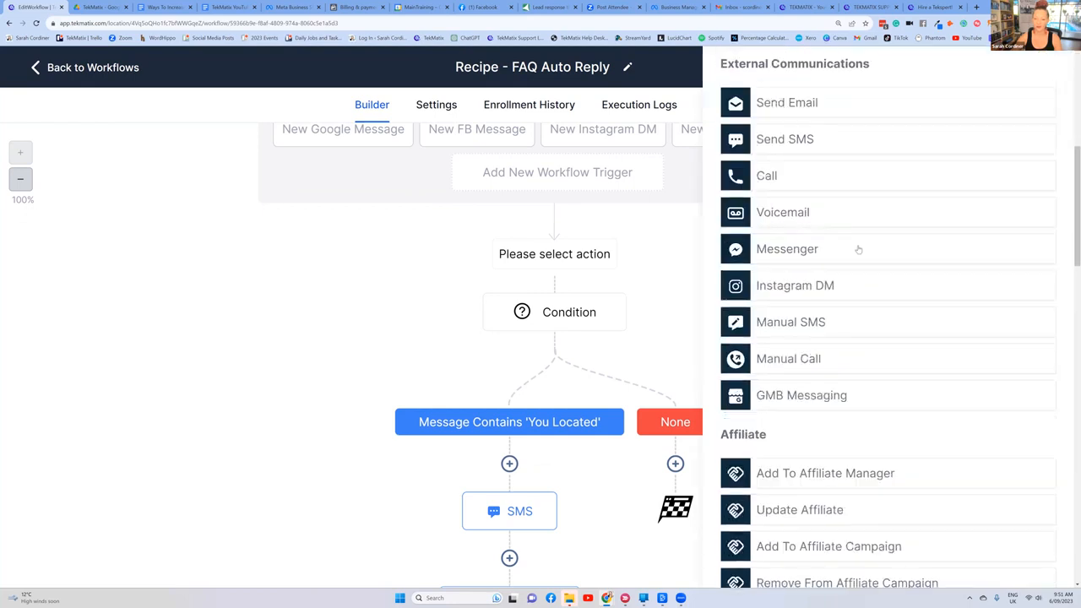
{"action": "scroll", "coordinate": [851, 279], "scroll_direction": "down", "scroll_amount": 10}
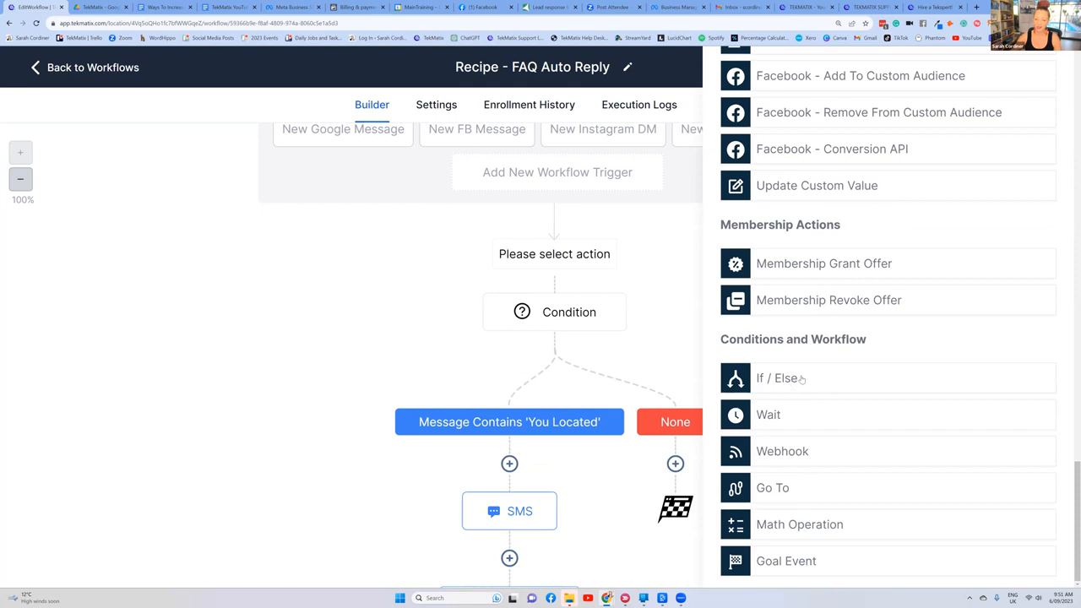
{"action": "scroll", "coordinate": [802, 376], "scroll_direction": "up", "scroll_amount": 6}
{"action": "scroll", "coordinate": [807, 354], "scroll_direction": "up", "scroll_amount": 15}
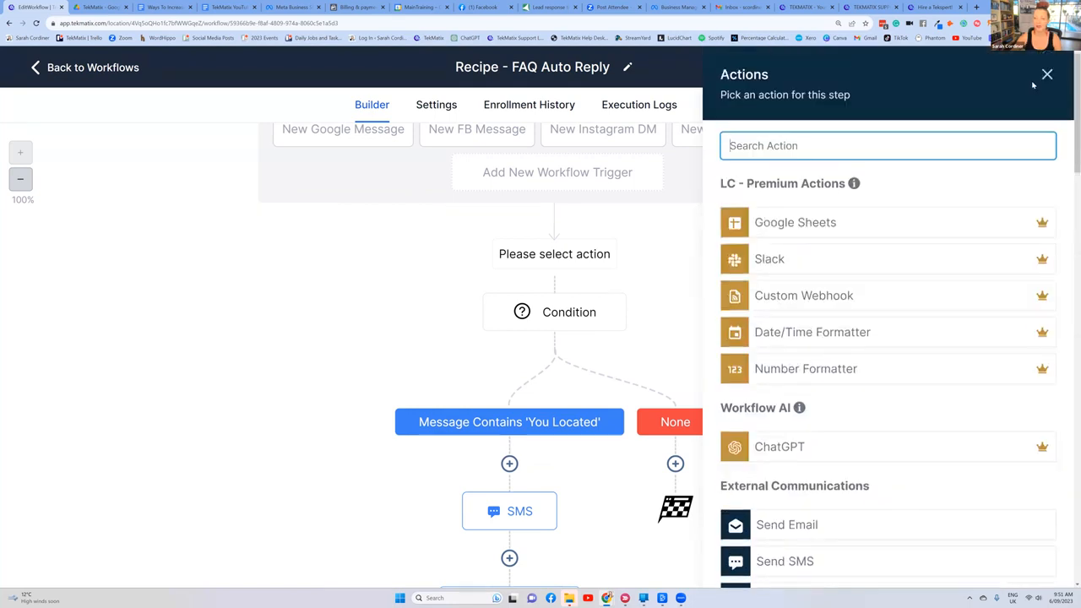
{"action": "left_click", "coordinate": [1046, 74]}
Step: Open the workflow's condition for editing and add a second branch to it
{"action": "scroll", "coordinate": [589, 291], "scroll_direction": "down", "scroll_amount": 5}
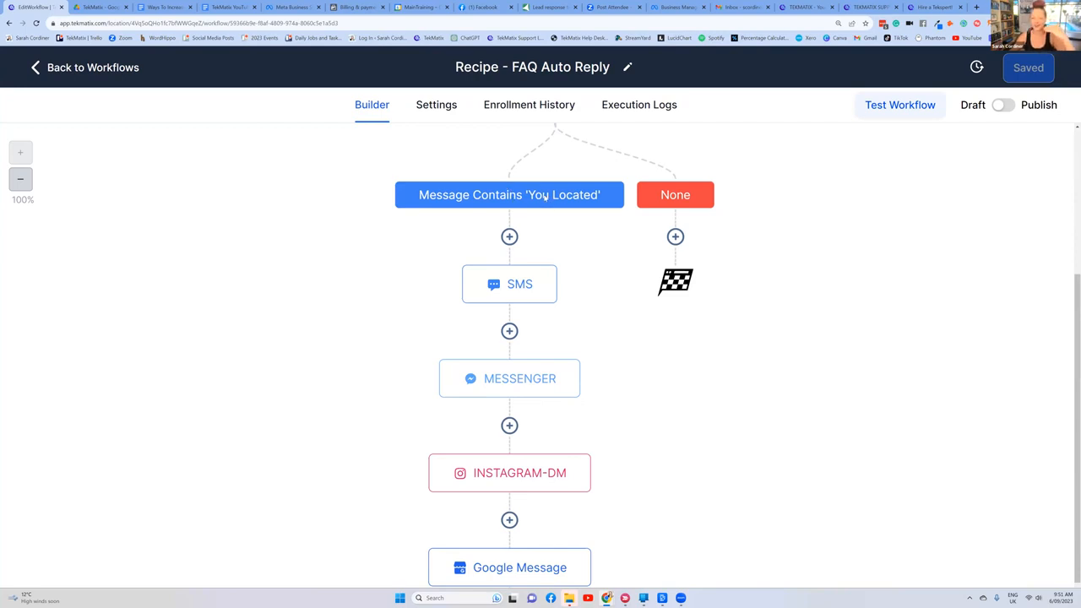
{"action": "scroll", "coordinate": [544, 196], "scroll_direction": "up", "scroll_amount": 1}
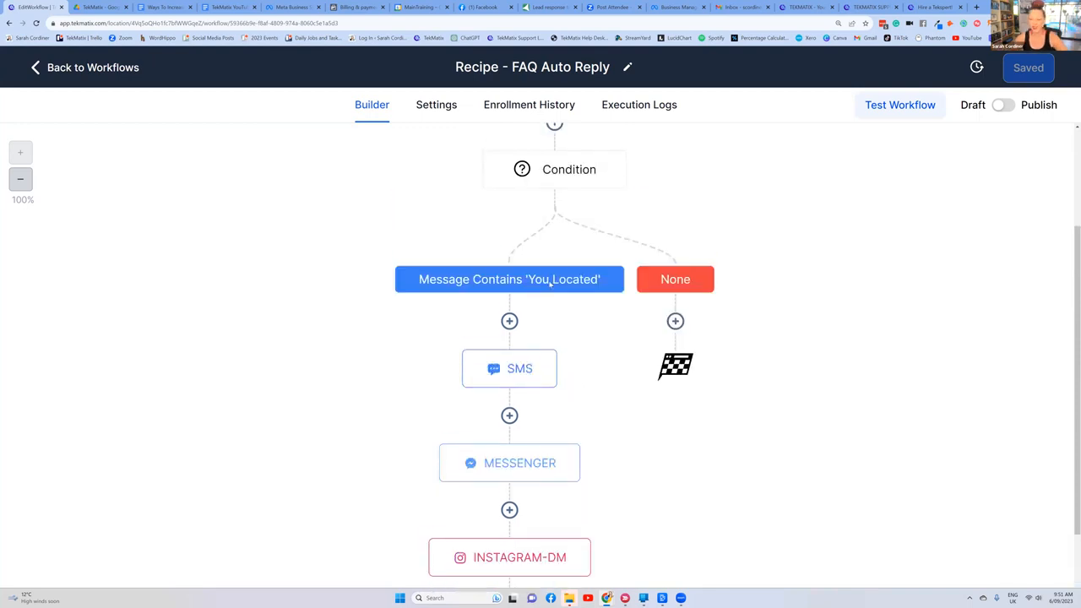
{"action": "left_click", "coordinate": [569, 169]}
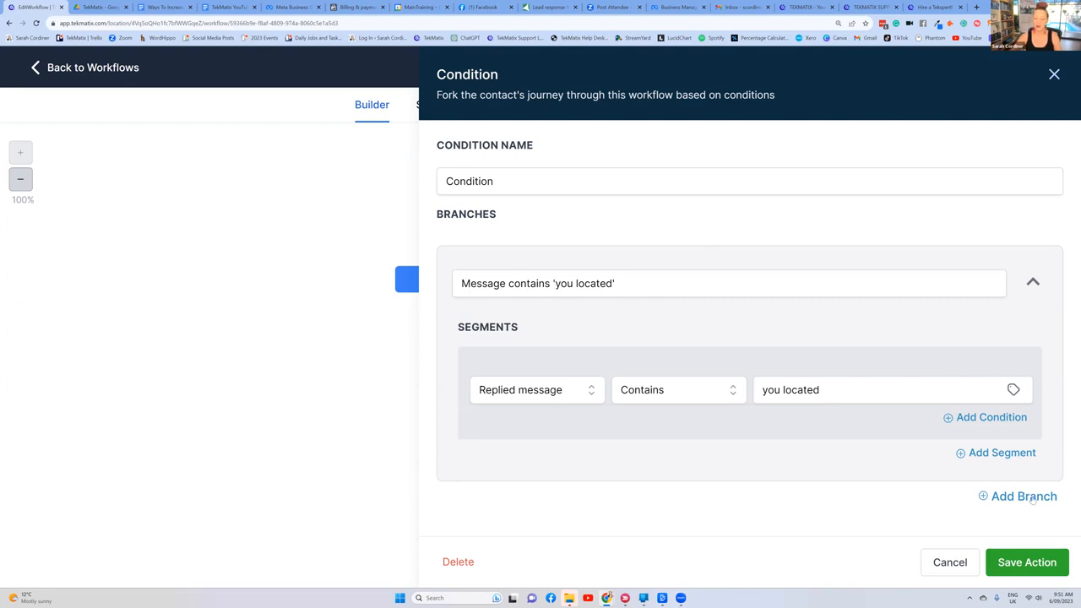
{"action": "left_click", "coordinate": [1017, 499]}
Step: Name the new condition branch "Message contains 'open'"
{"action": "left_click", "coordinate": [514, 294]}
{"action": "key", "text": "BackSpace"}
{"action": "key", "text": "BackSpace"}
{"action": "key", "text": "BackSpace"}
{"action": "key", "text": "BackSpace"}
{"action": "key", "text": "BackSpace"}
{"action": "key", "text": "BackSpace"}
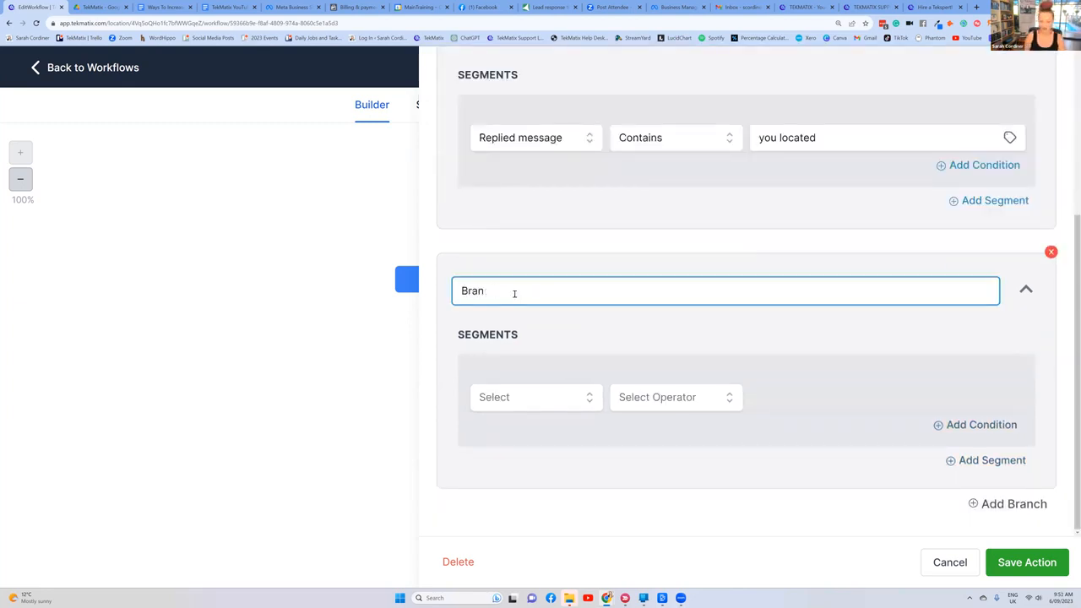
{"action": "scroll", "coordinate": [541, 127], "scroll_direction": "up", "scroll_amount": 1}
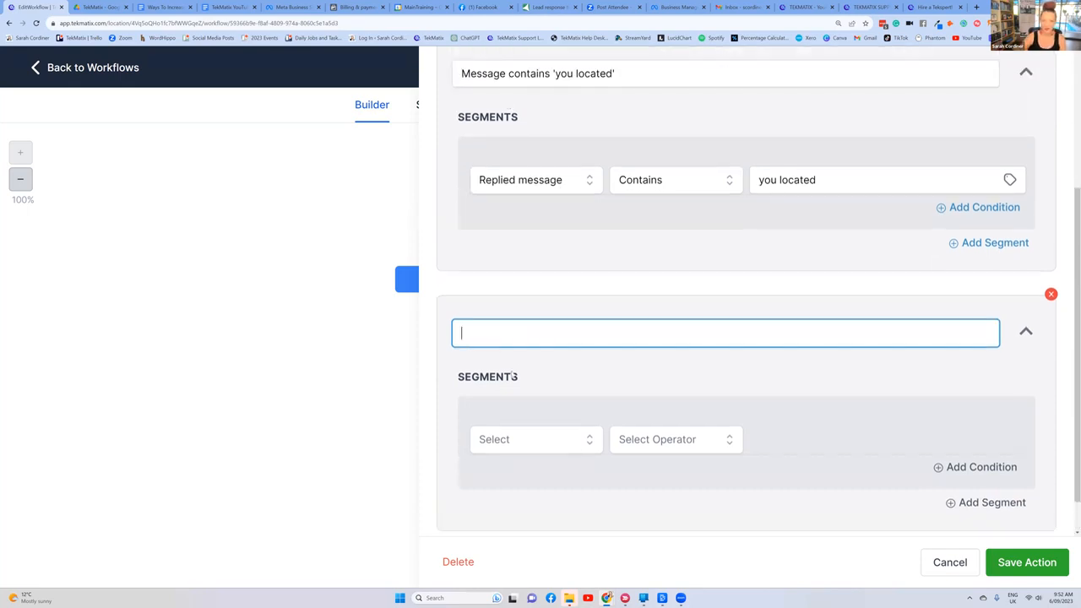
{"action": "type", "text": "Message "}
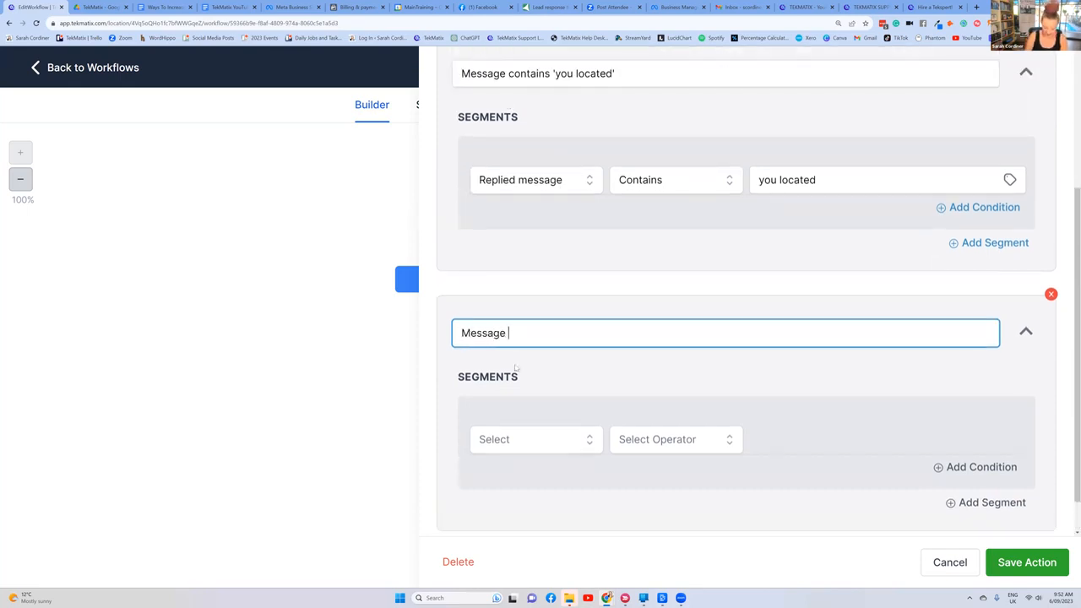
{"action": "type", "text": "contains 'opening"}
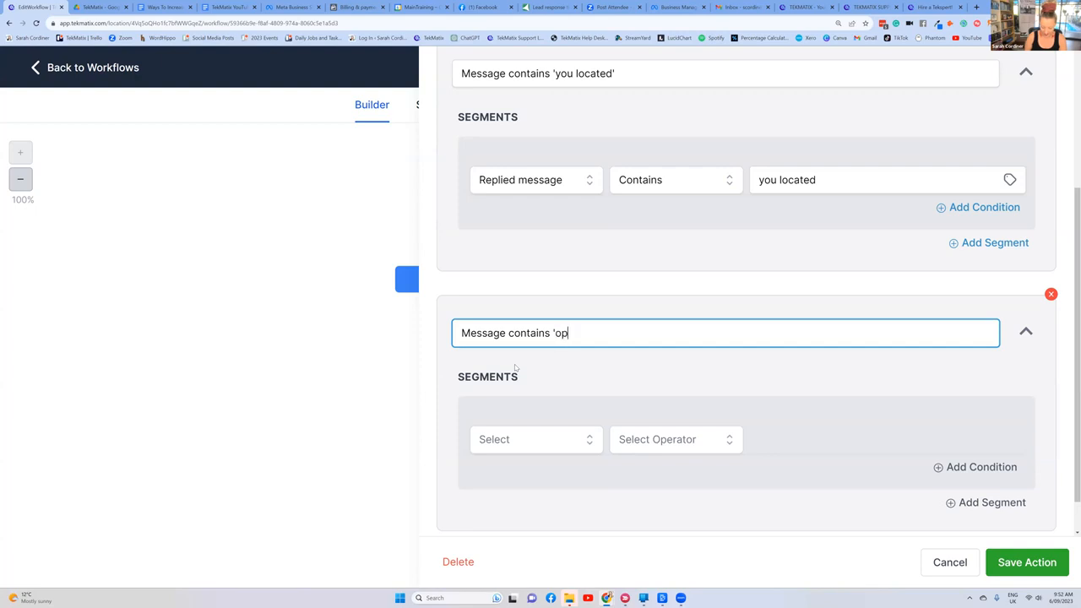
{"action": "key", "text": "BackSpace"}
{"action": "key", "text": "BackSpace"}
{"action": "key", "text": "BackSpace"}
{"action": "type", "text": "'"}
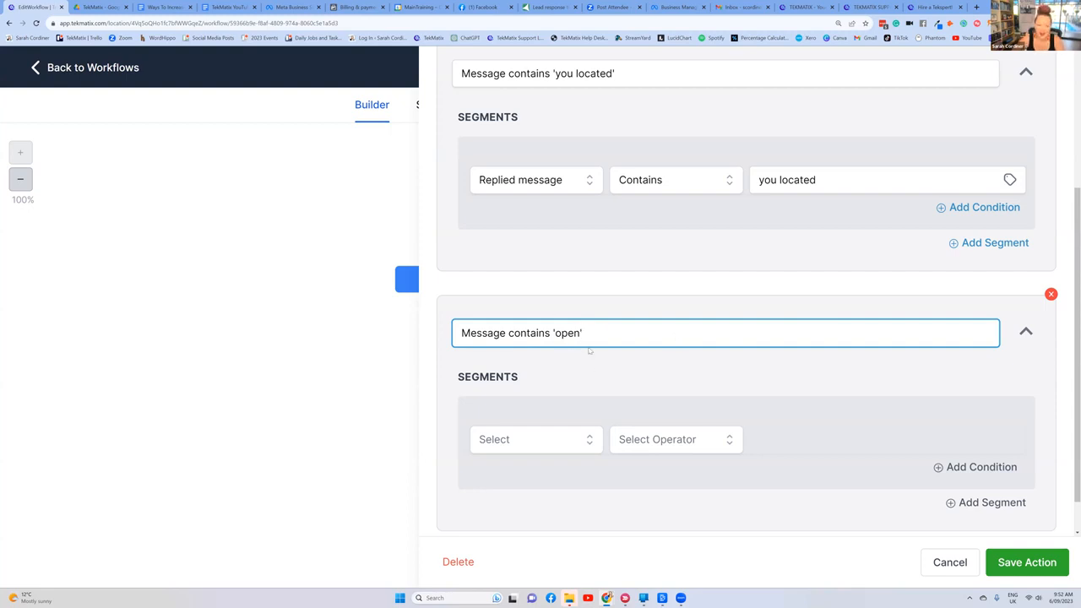
{"action": "scroll", "coordinate": [591, 317], "scroll_direction": "down", "scroll_amount": 2}
{"action": "left_click_drag", "start_coordinate": [461, 291], "coordinate": [577, 332]}
{"action": "left_click", "coordinate": [555, 361]}
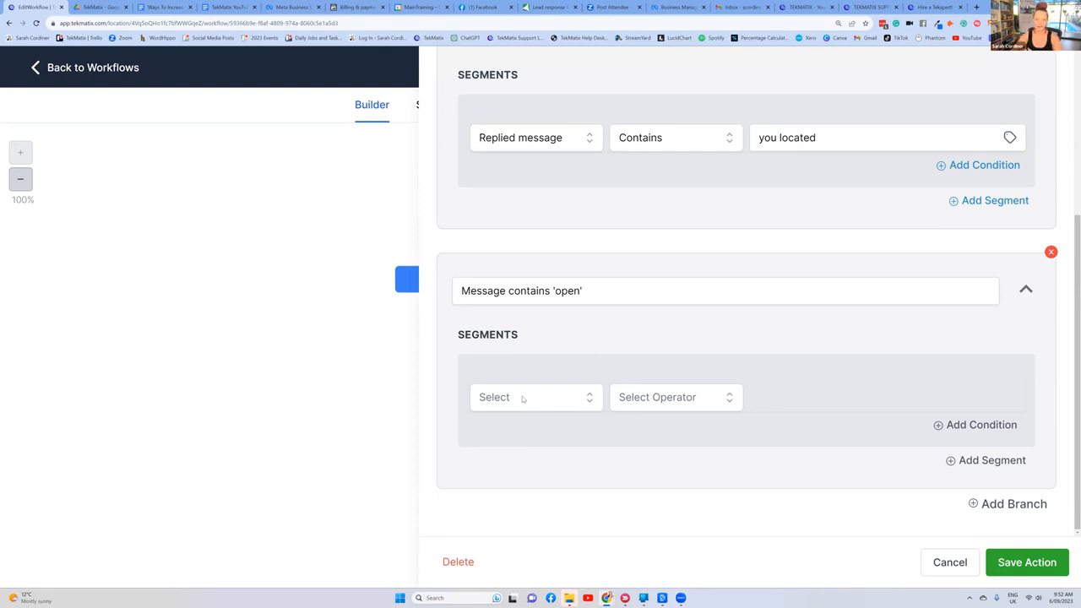
Step: Set the 'open' branch's segment to the contact reply condition Replied message, Contains, "open"
{"action": "left_click", "coordinate": [522, 397]}
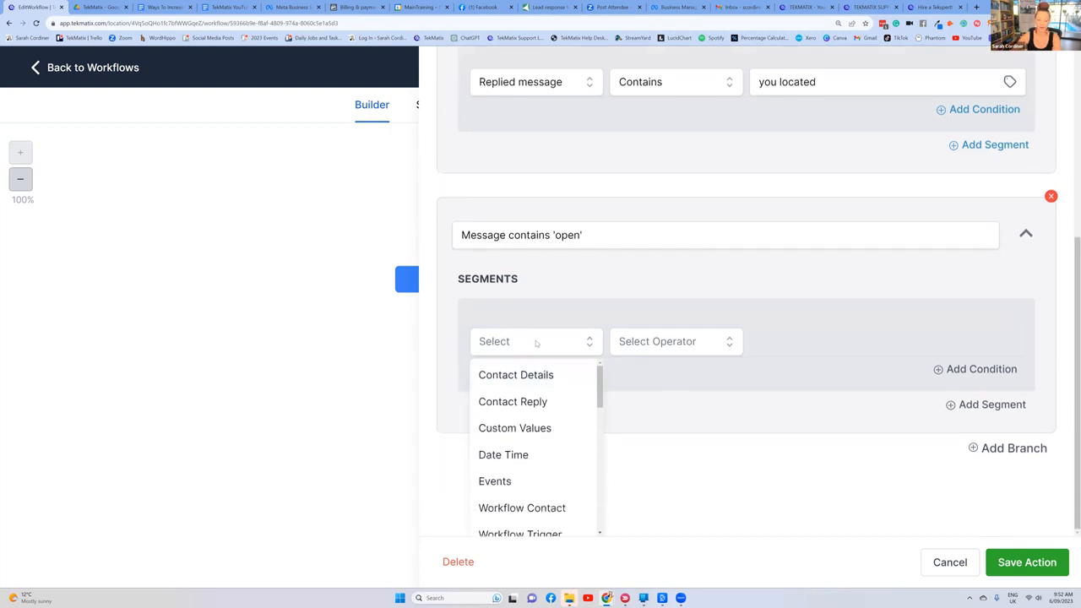
{"action": "left_click", "coordinate": [525, 404]}
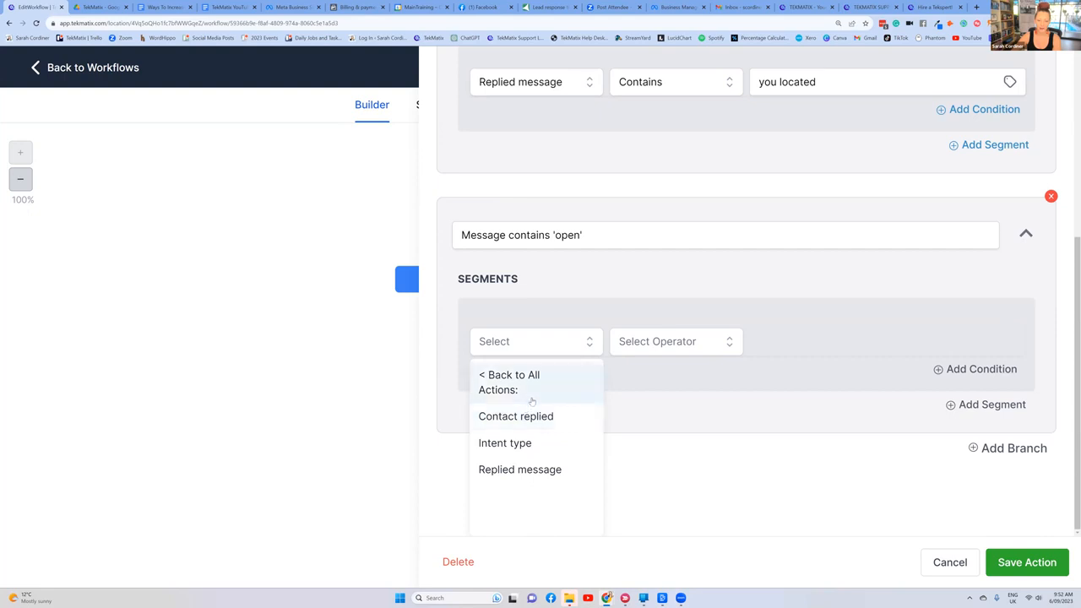
{"action": "left_click", "coordinate": [529, 470]}
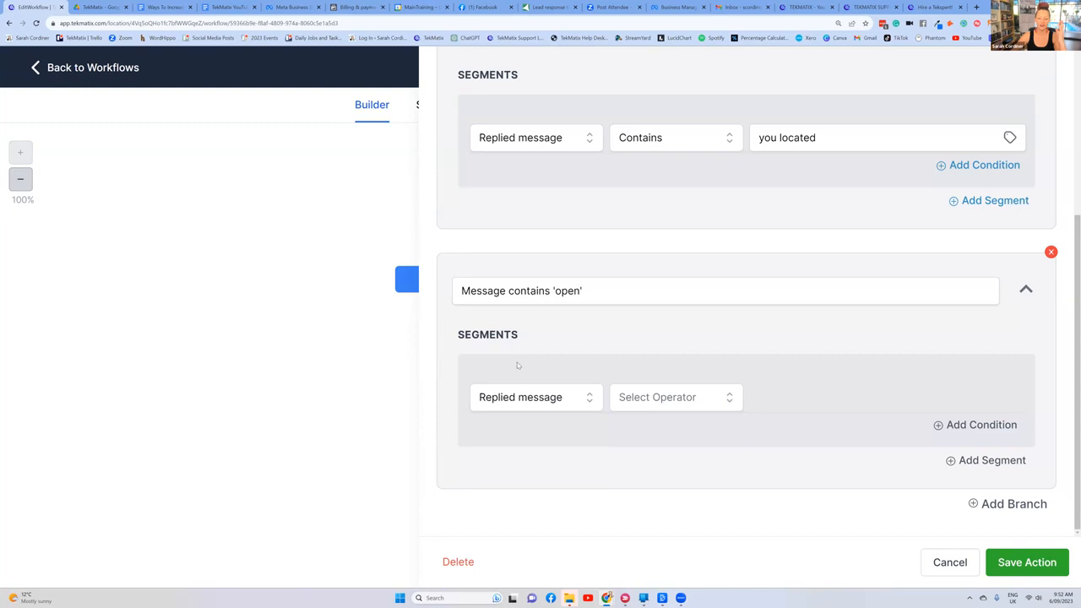
{"action": "left_click", "coordinate": [656, 402]}
{"action": "left_click", "coordinate": [648, 486]}
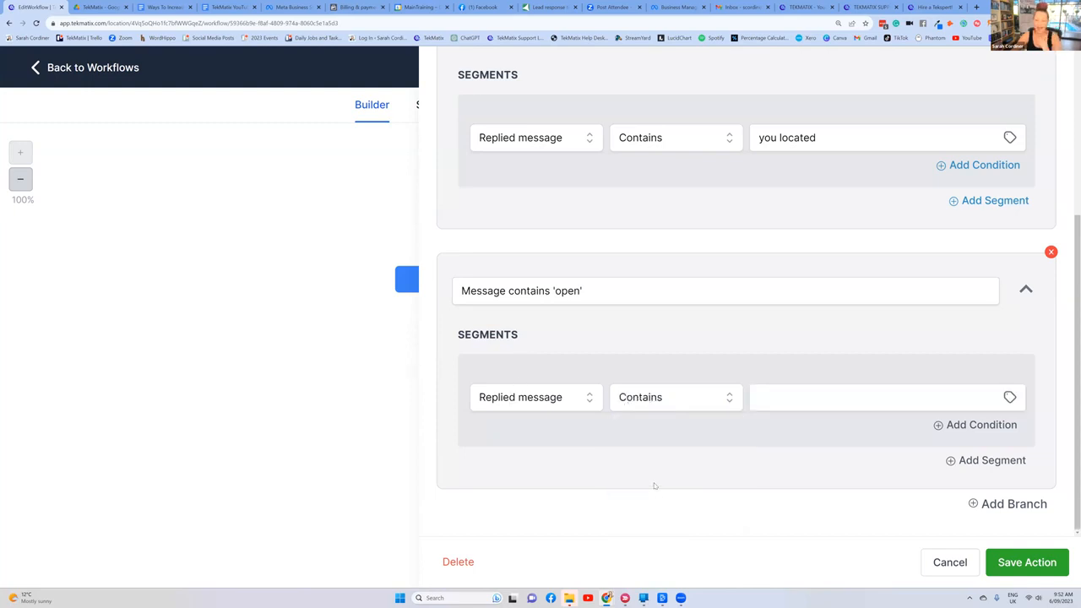
{"action": "left_click", "coordinate": [804, 397]}
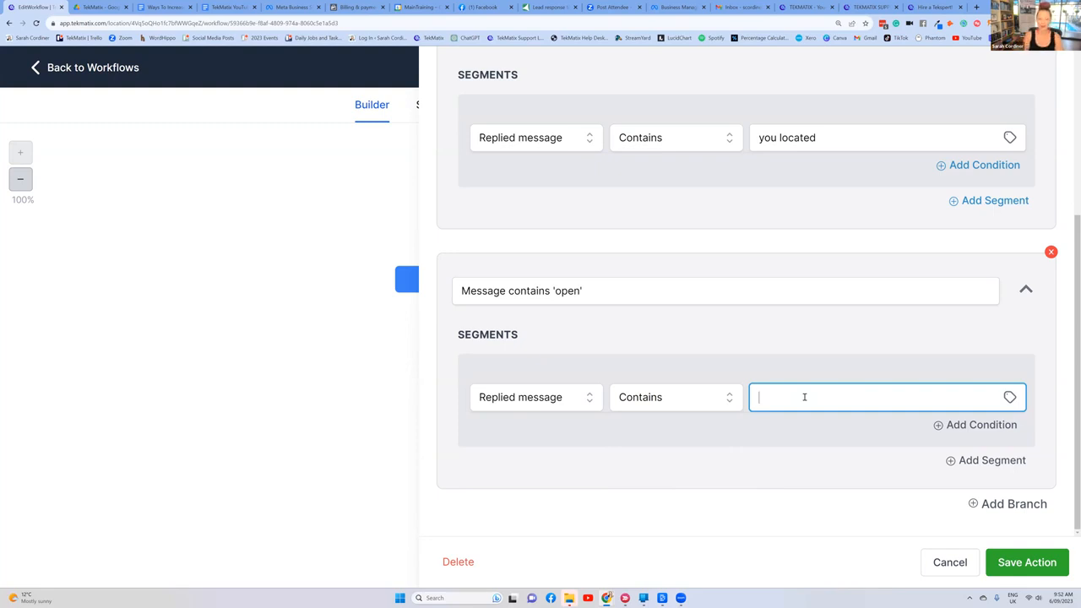
{"action": "type", "text": "open"}
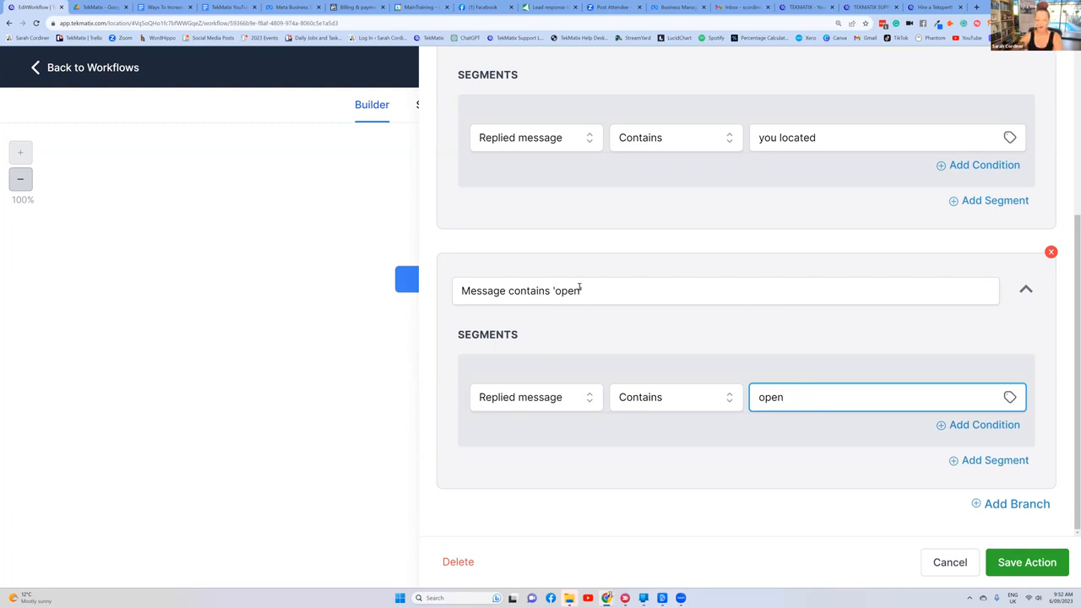
{"action": "left_click", "coordinate": [612, 314]}
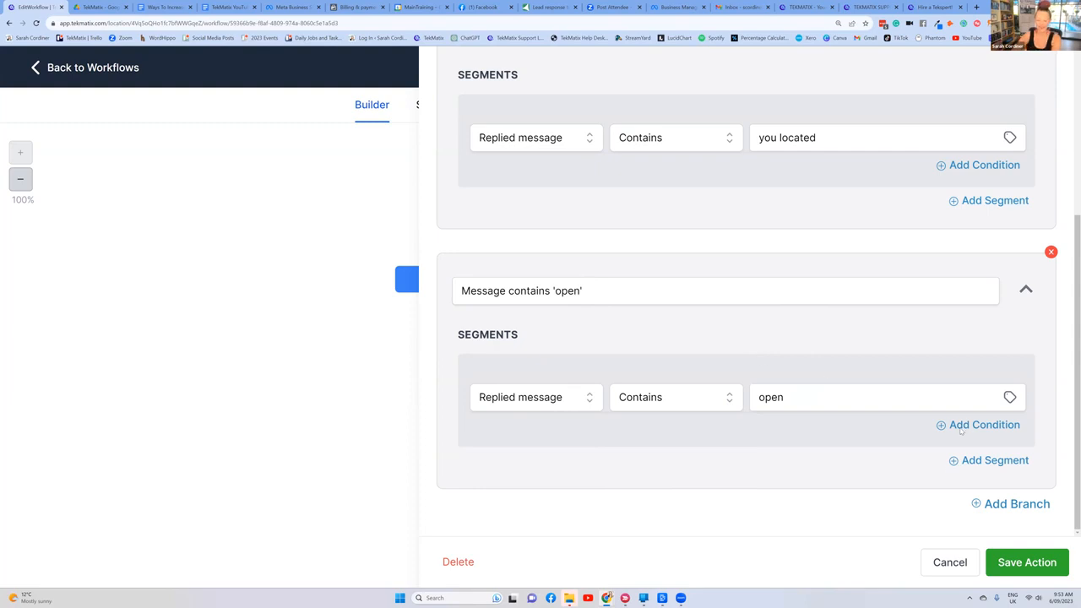
Step: Add a third branch to the condition and name it "Message contains 'concept to course'"
{"action": "left_click", "coordinate": [1016, 504]}
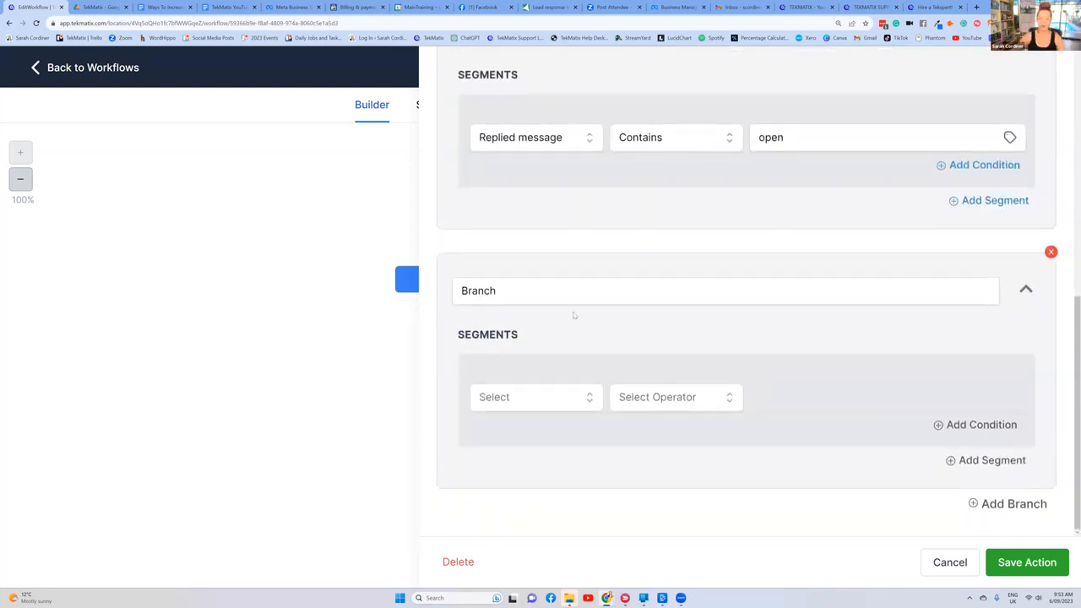
{"action": "double_click", "coordinate": [504, 290]}
{"action": "scroll", "coordinate": [578, 216], "scroll_direction": "up", "scroll_amount": 2}
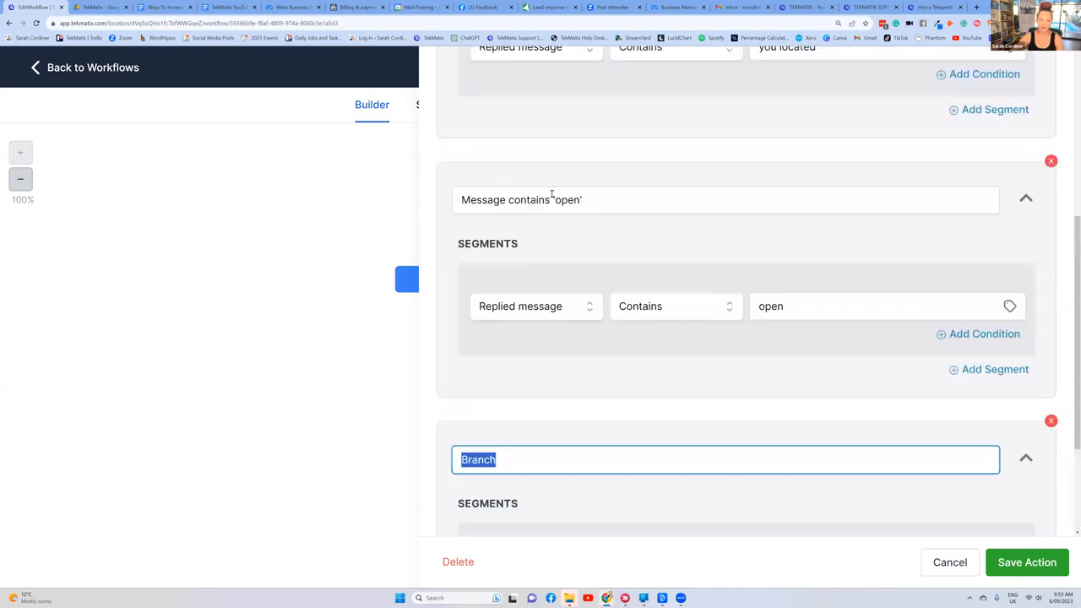
{"action": "scroll", "coordinate": [583, 306], "scroll_direction": "down", "scroll_amount": 1}
{"action": "type", "text": "Messa"}
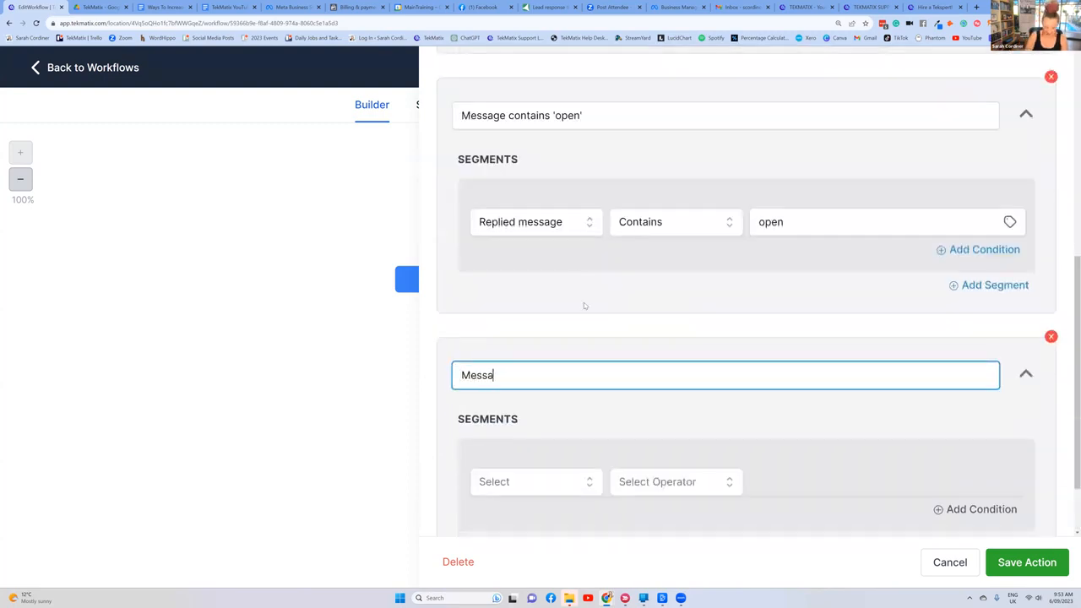
{"action": "type", "text": "ge contains"}
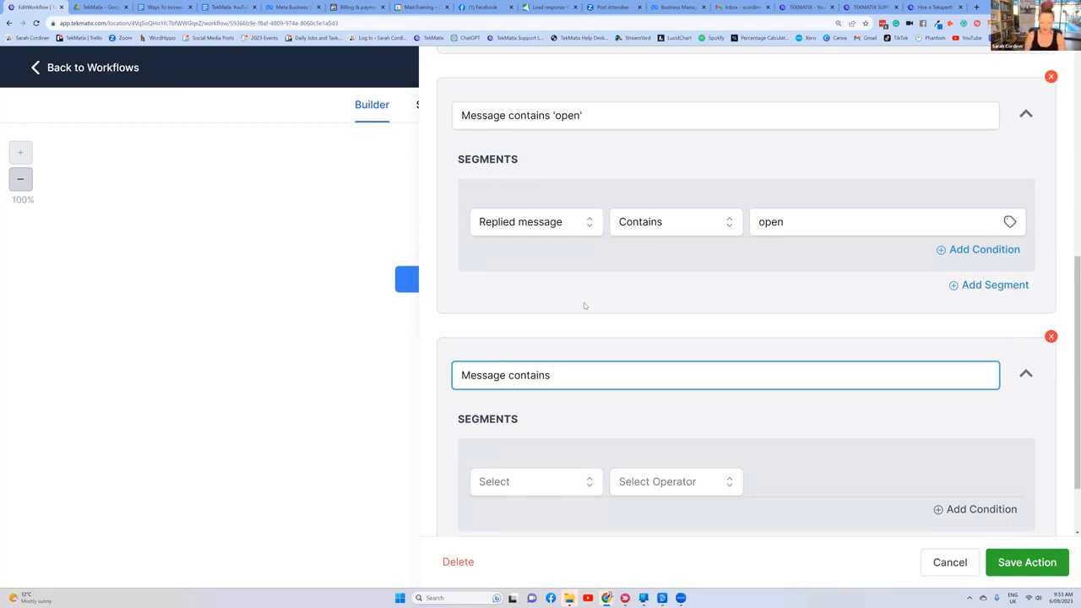
{"action": "type", "text": "'con"}
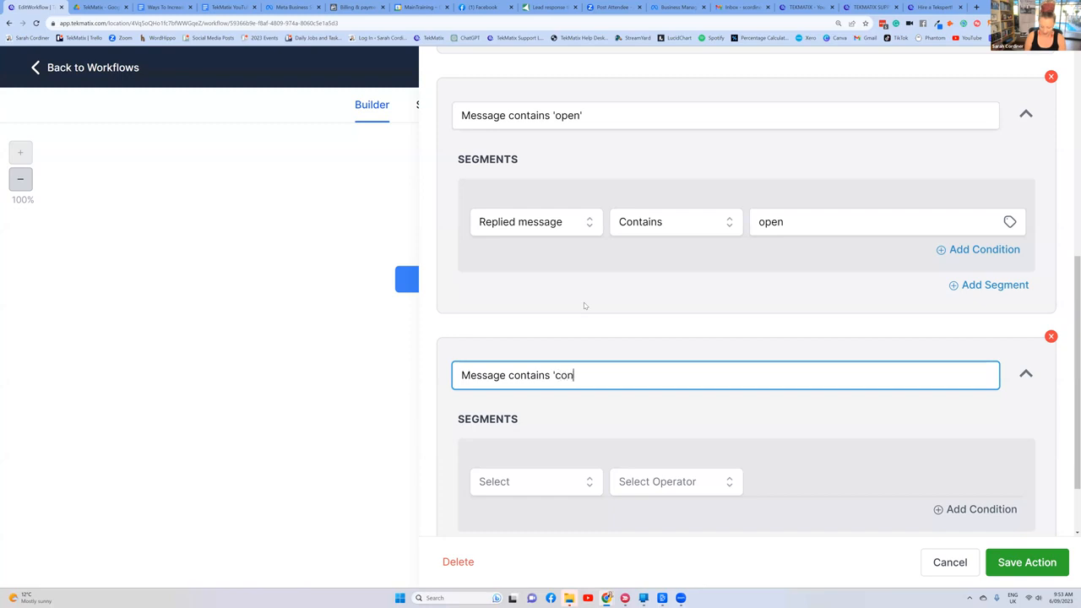
{"action": "type", "text": "cept to course"}
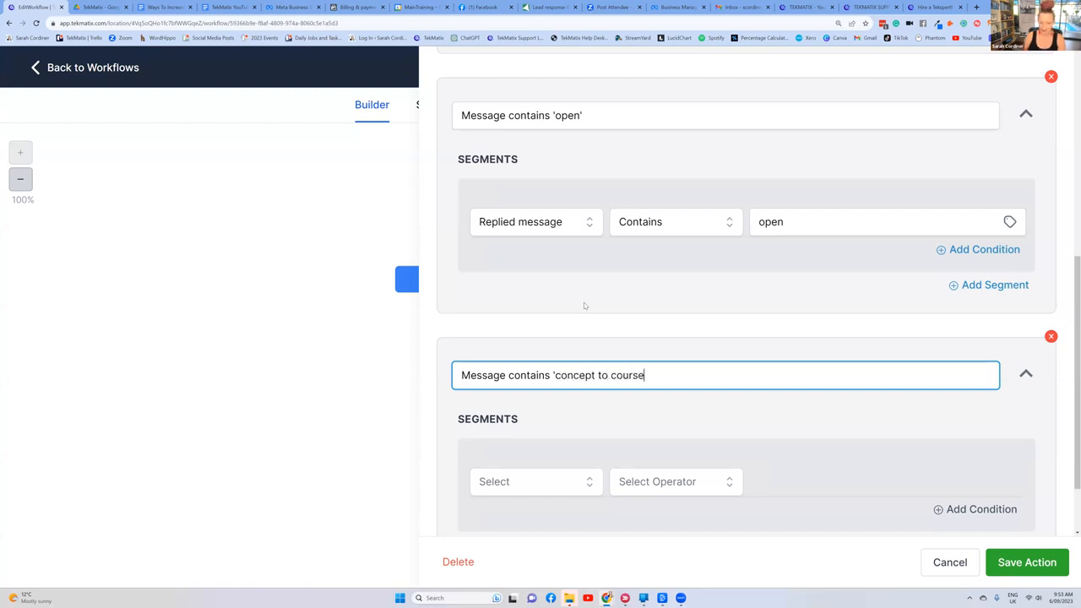
{"action": "type", "text": "'"}
Step: Set the 'concept to course' branch's segment to the contact reply condition Replied message, Contains, "concept to course"
{"action": "scroll", "coordinate": [584, 306], "scroll_direction": "down", "scroll_amount": 1}
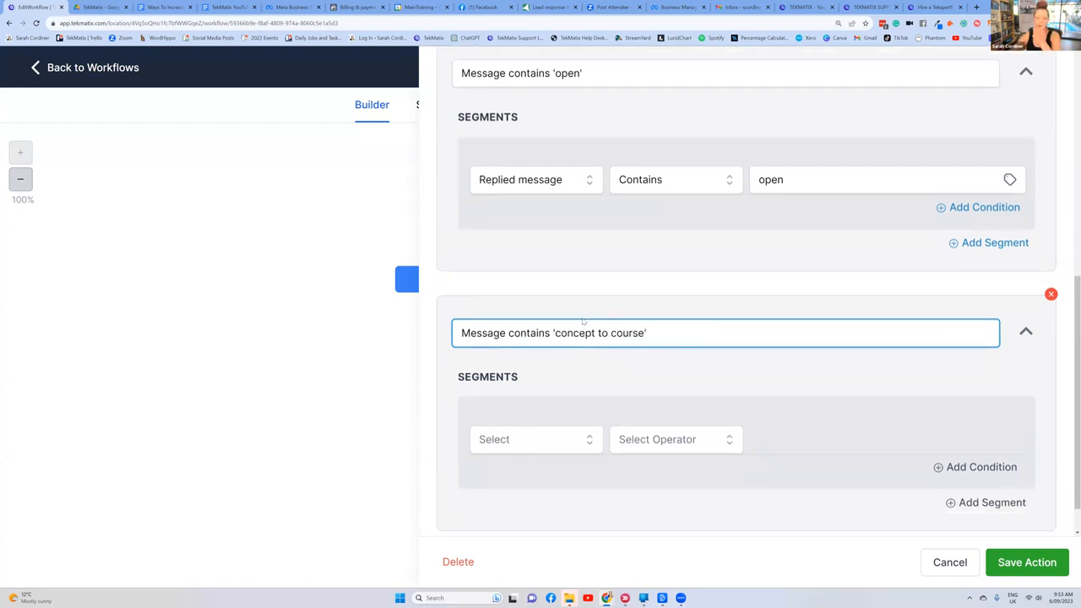
{"action": "left_click", "coordinate": [518, 439]}
{"action": "scroll", "coordinate": [520, 435], "scroll_direction": "down", "scroll_amount": 2}
{"action": "left_click", "coordinate": [528, 404]}
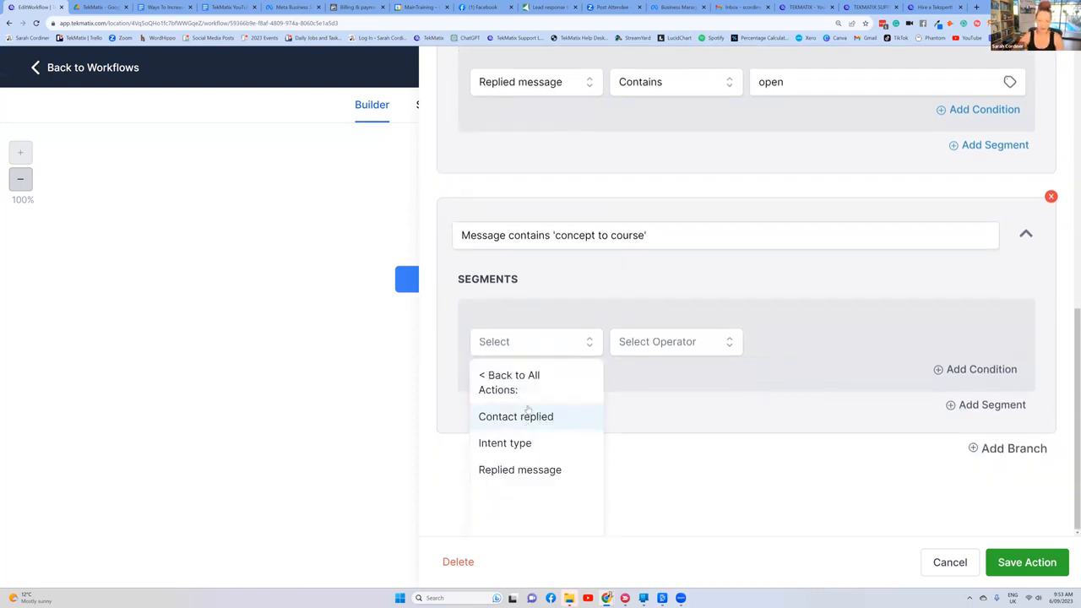
{"action": "left_click", "coordinate": [517, 469]}
{"action": "left_click", "coordinate": [676, 397]}
{"action": "left_click", "coordinate": [654, 482]}
{"action": "left_click", "coordinate": [768, 398]}
{"action": "type", "text": "concept to course"}
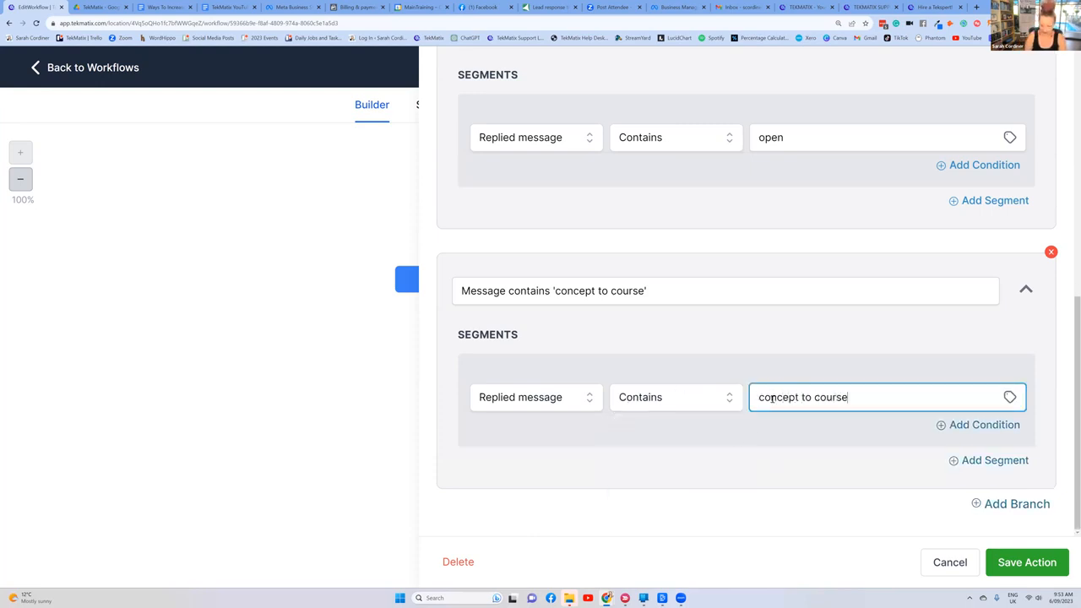
Step: Add an Or condition to the 'concept to course' segment: Replied message, Contains, "c2c"
{"action": "left_click", "coordinate": [960, 425]}
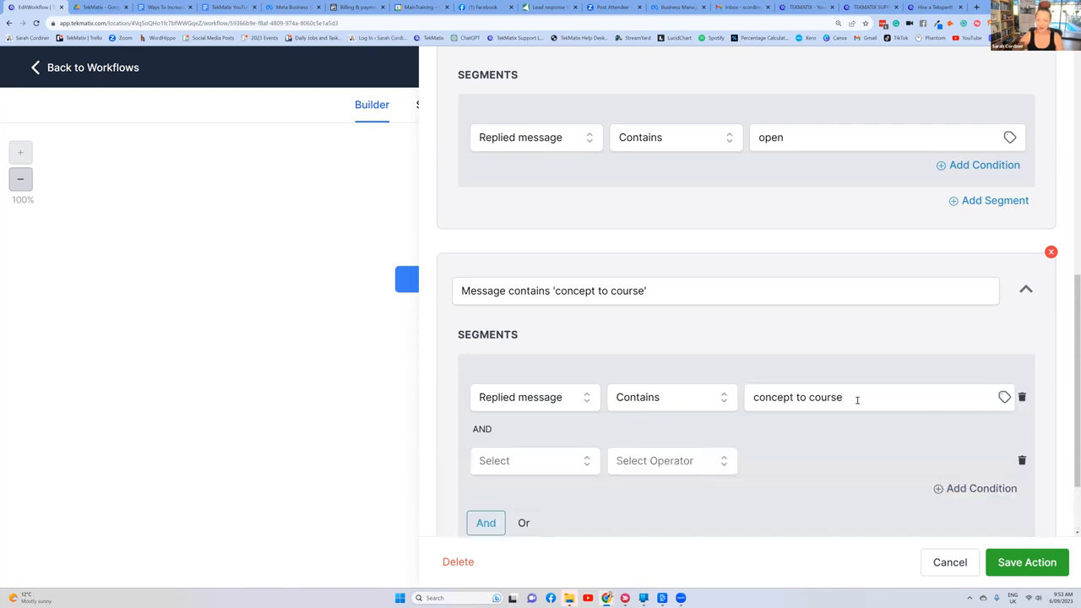
{"action": "scroll", "coordinate": [545, 441], "scroll_direction": "down", "scroll_amount": 1}
{"action": "left_click", "coordinate": [524, 425]}
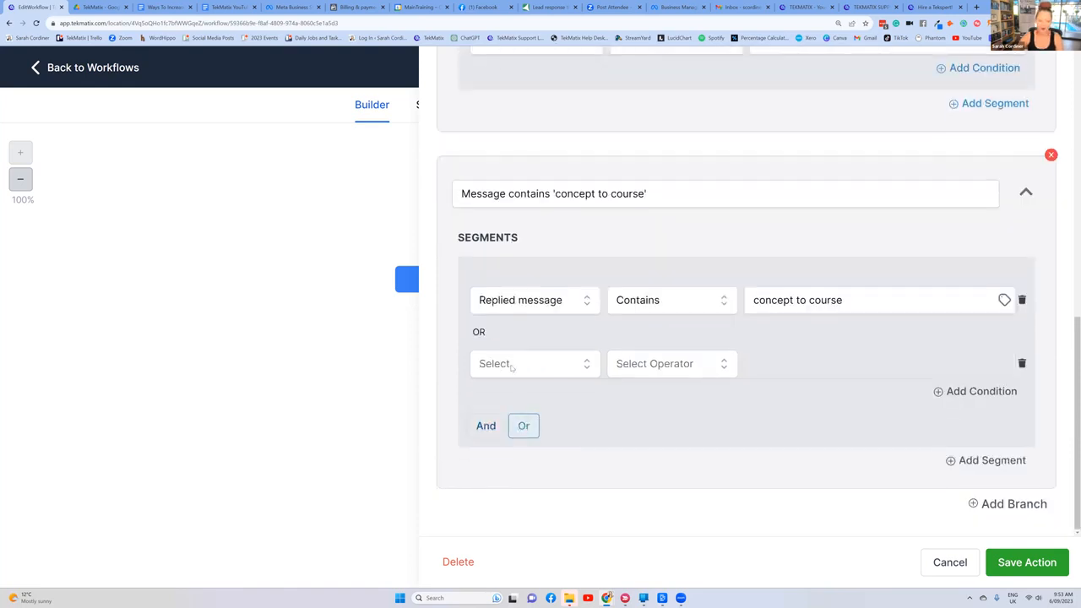
{"action": "left_click", "coordinate": [516, 365]}
{"action": "left_click", "coordinate": [519, 424]}
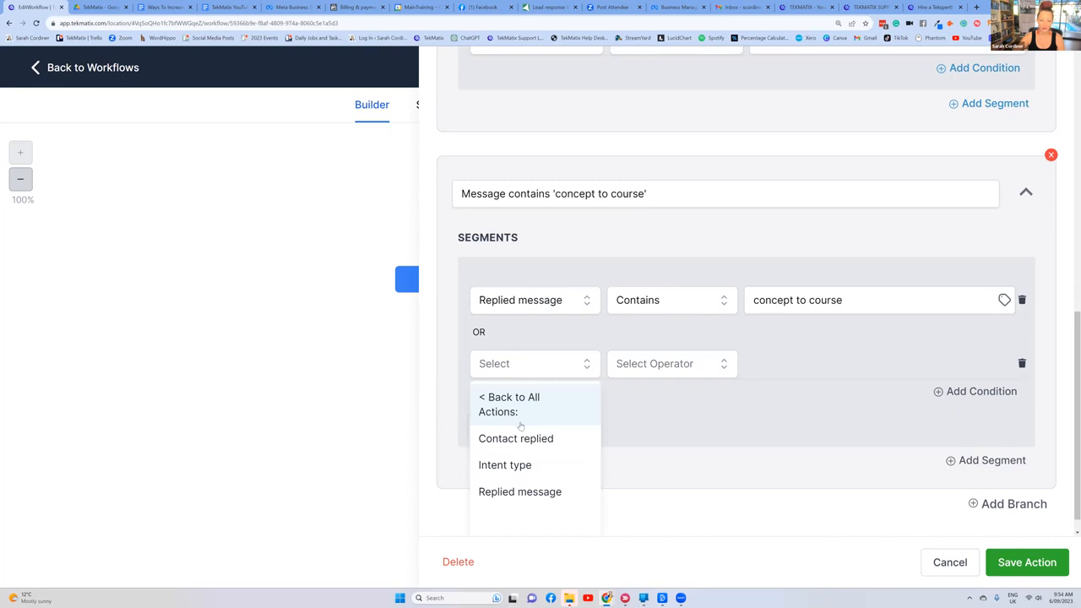
{"action": "left_click", "coordinate": [518, 490]}
{"action": "left_click", "coordinate": [662, 364]}
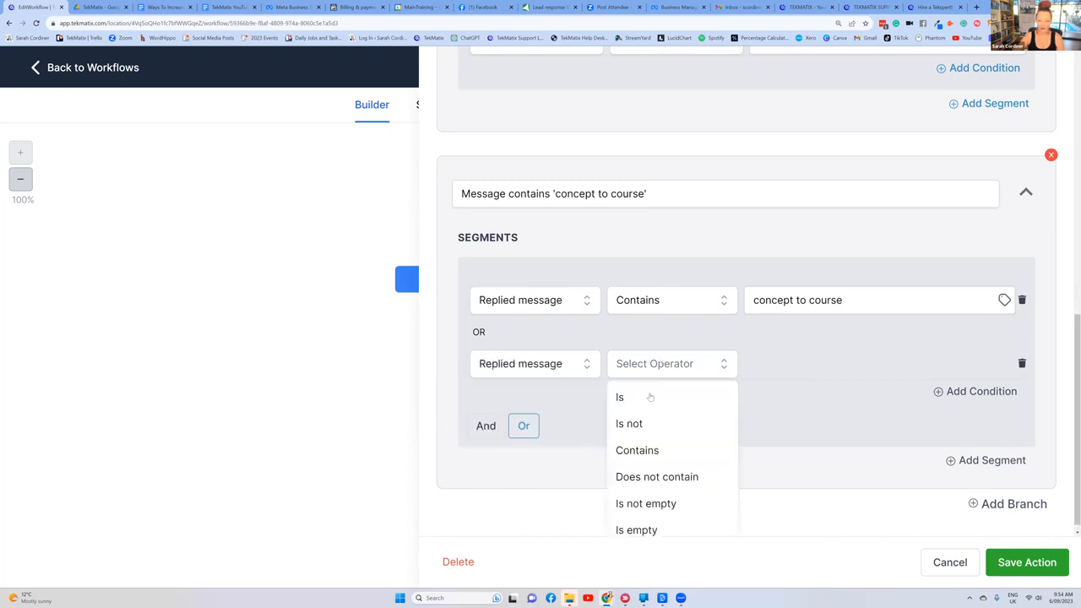
{"action": "left_click", "coordinate": [637, 450]}
{"action": "left_click", "coordinate": [777, 362]}
{"action": "type", "text": "c2c"}
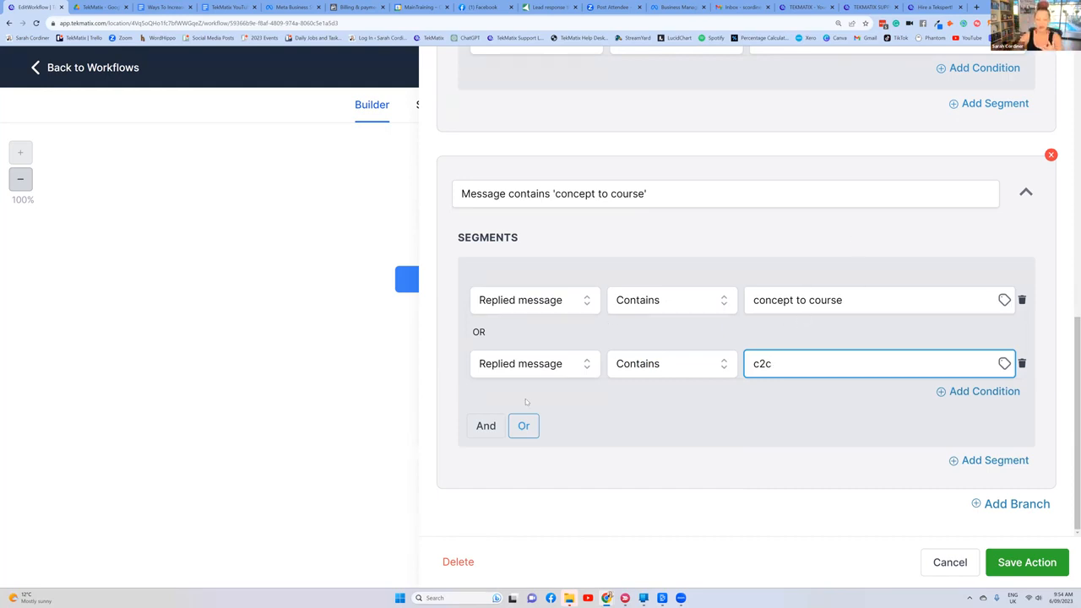
Step: Add a third Or condition to the segment, Replied message, Contains, "coaching", and save the condition action
{"action": "scroll", "coordinate": [1029, 194], "scroll_direction": "up", "scroll_amount": 1}
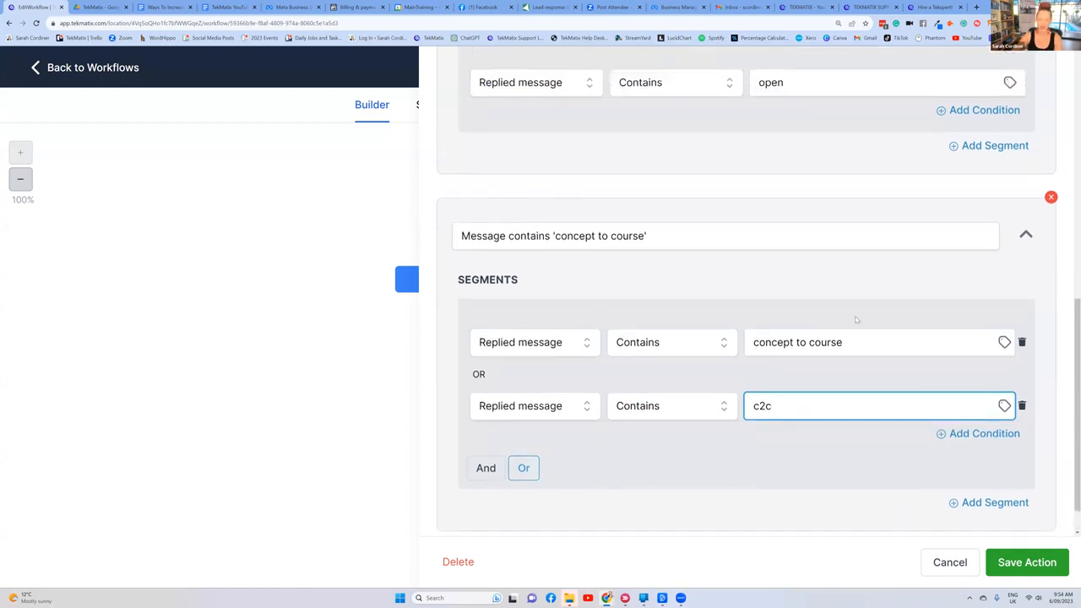
{"action": "left_click", "coordinate": [816, 370]}
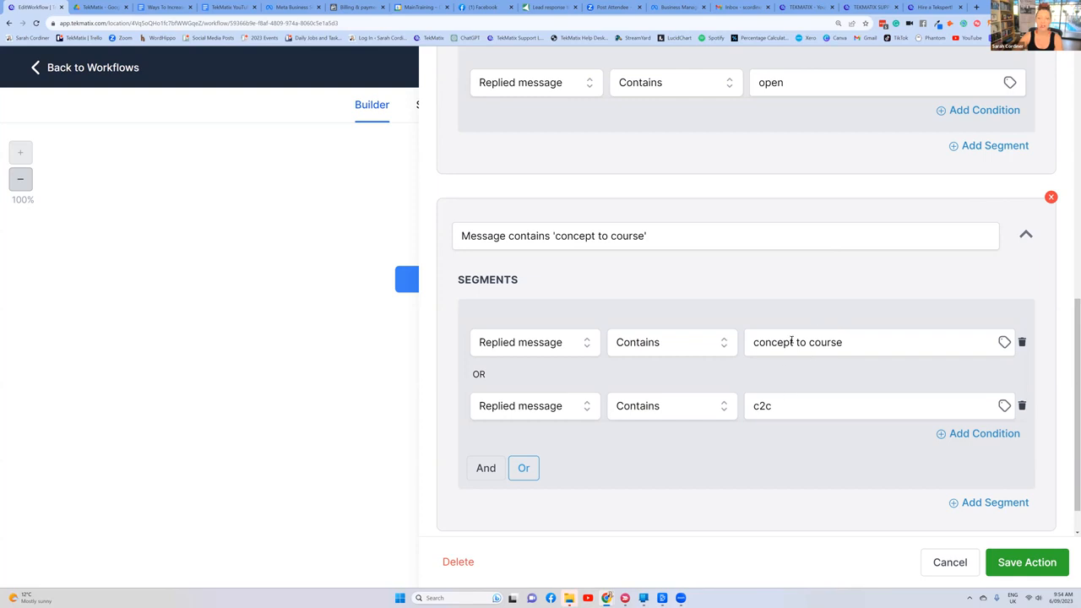
{"action": "scroll", "coordinate": [594, 351], "scroll_direction": "down", "scroll_amount": 1}
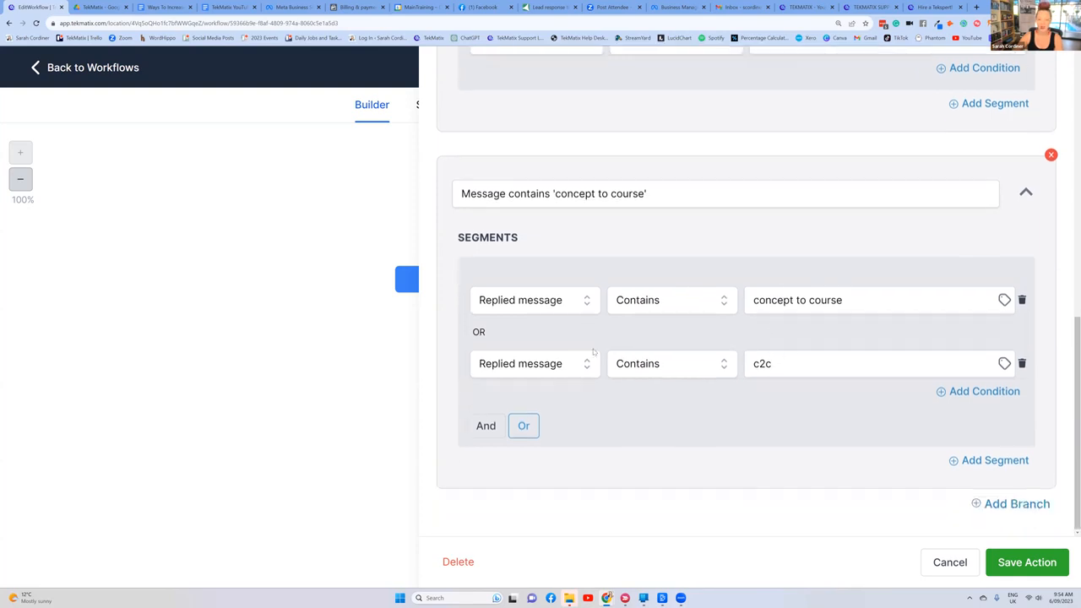
{"action": "left_click", "coordinate": [978, 393]}
{"action": "left_click", "coordinate": [533, 427]}
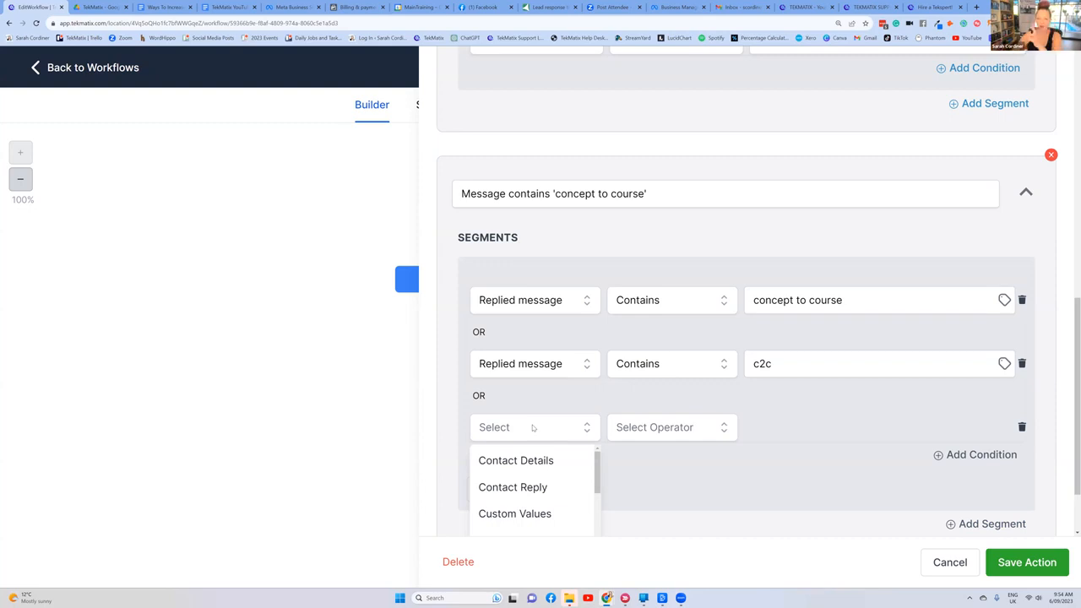
{"action": "scroll", "coordinate": [539, 427], "scroll_direction": "down", "scroll_amount": 1}
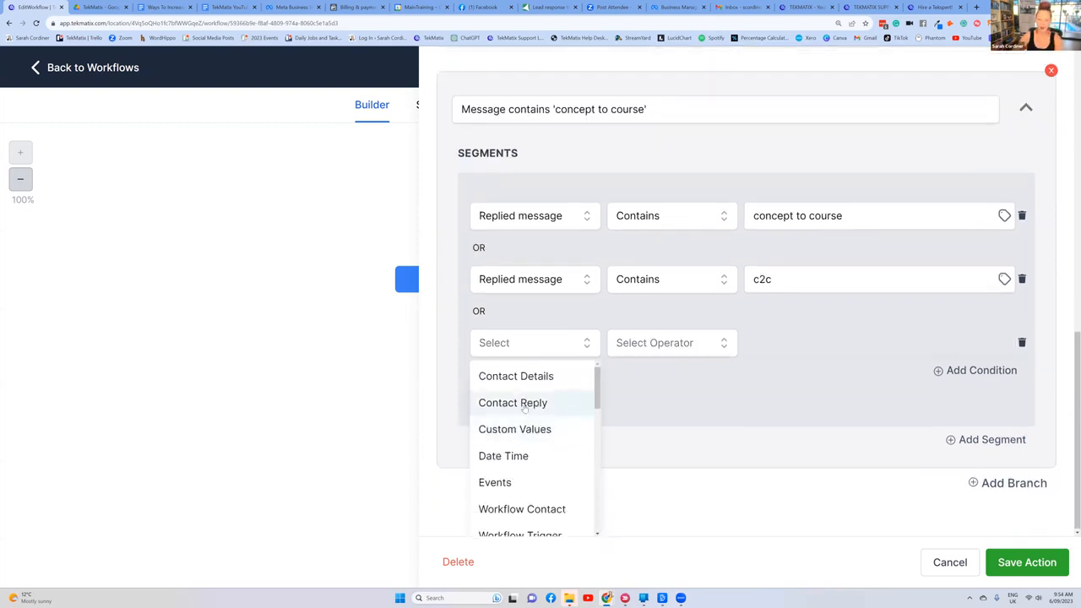
{"action": "left_click", "coordinate": [524, 405]}
{"action": "left_click", "coordinate": [517, 470]}
{"action": "left_click", "coordinate": [661, 372]}
{"action": "left_click", "coordinate": [642, 450]}
{"action": "left_click", "coordinate": [769, 369]}
{"action": "type", "text": "o"}
{"action": "key", "text": "BackSpace"}
{"action": "type", "text": "coaching"}
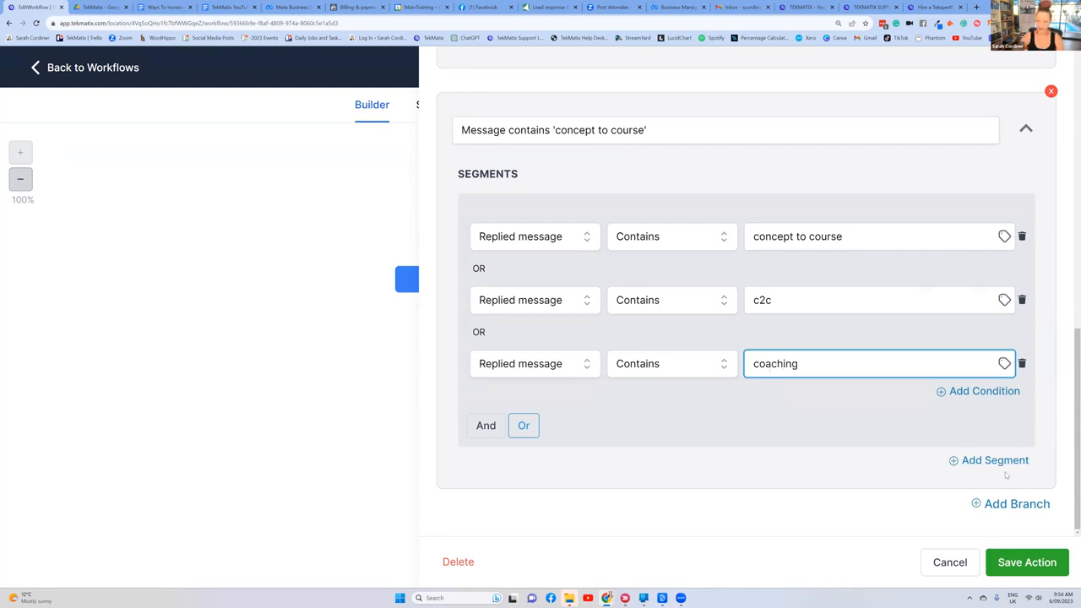
{"action": "left_click", "coordinate": [1032, 564]}
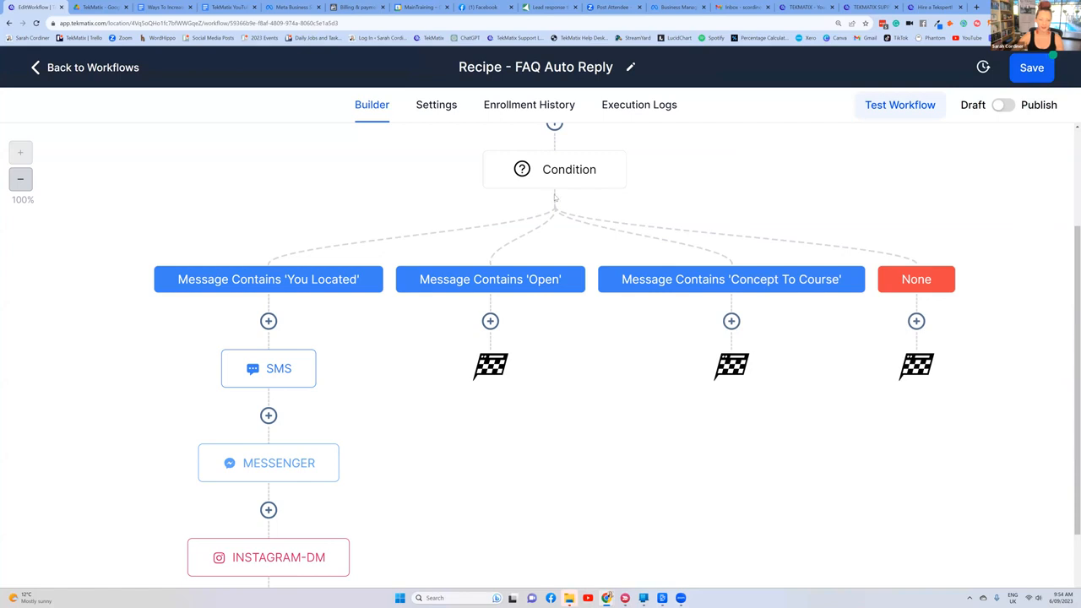
Step: Review the workflow's triggers and branches, and read the SMS message used in the 'you located' branch
{"action": "scroll", "coordinate": [301, 165], "scroll_direction": "up", "scroll_amount": 2}
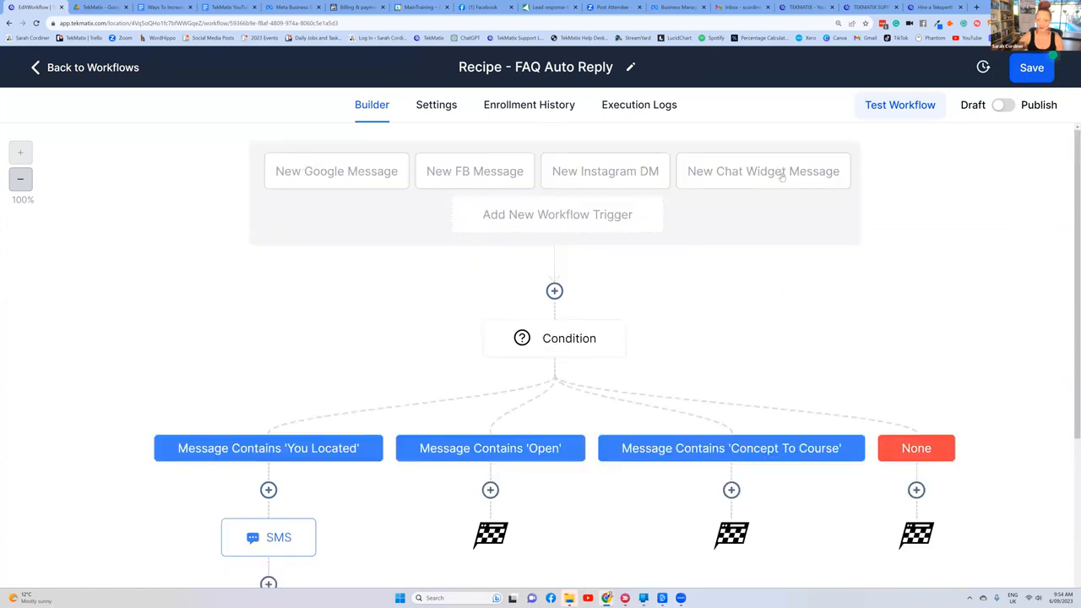
{"action": "scroll", "coordinate": [592, 202], "scroll_direction": "down", "scroll_amount": 2}
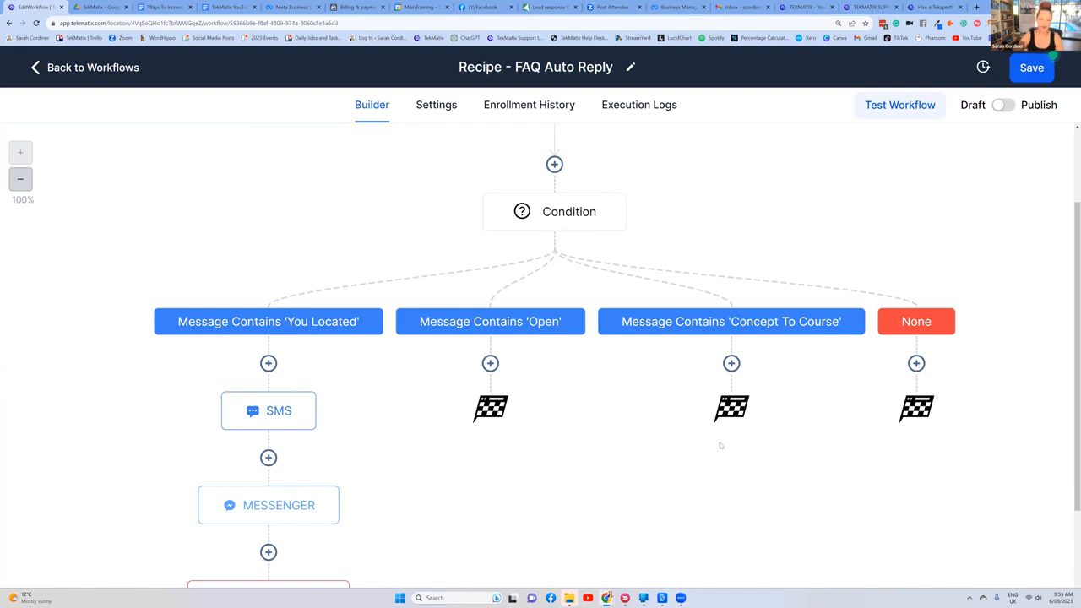
{"action": "scroll", "coordinate": [362, 329], "scroll_direction": "down", "scroll_amount": 3}
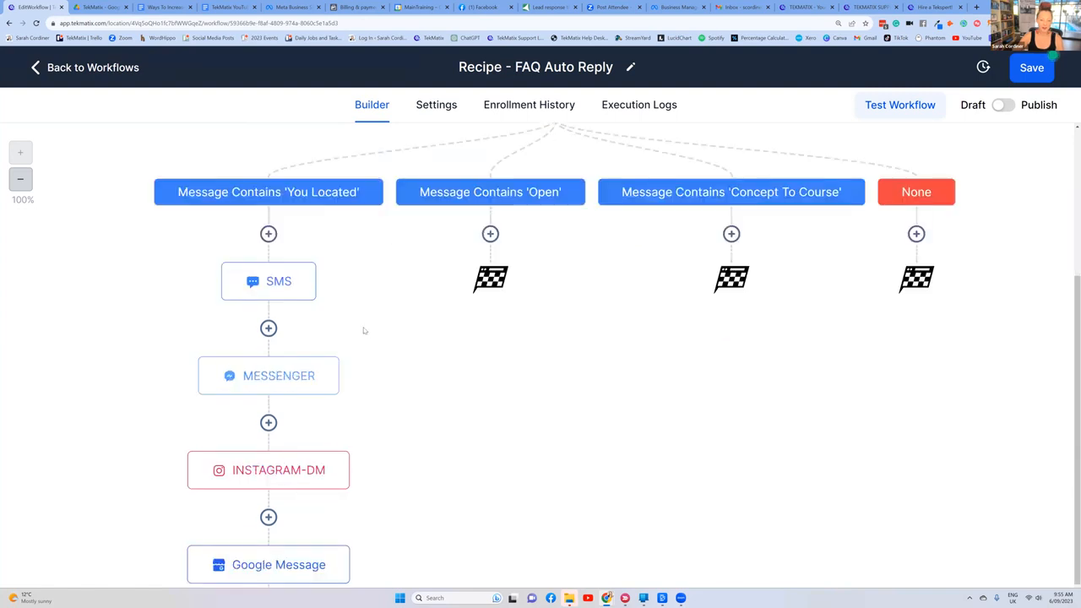
{"action": "scroll", "coordinate": [330, 309], "scroll_direction": "up", "scroll_amount": 1}
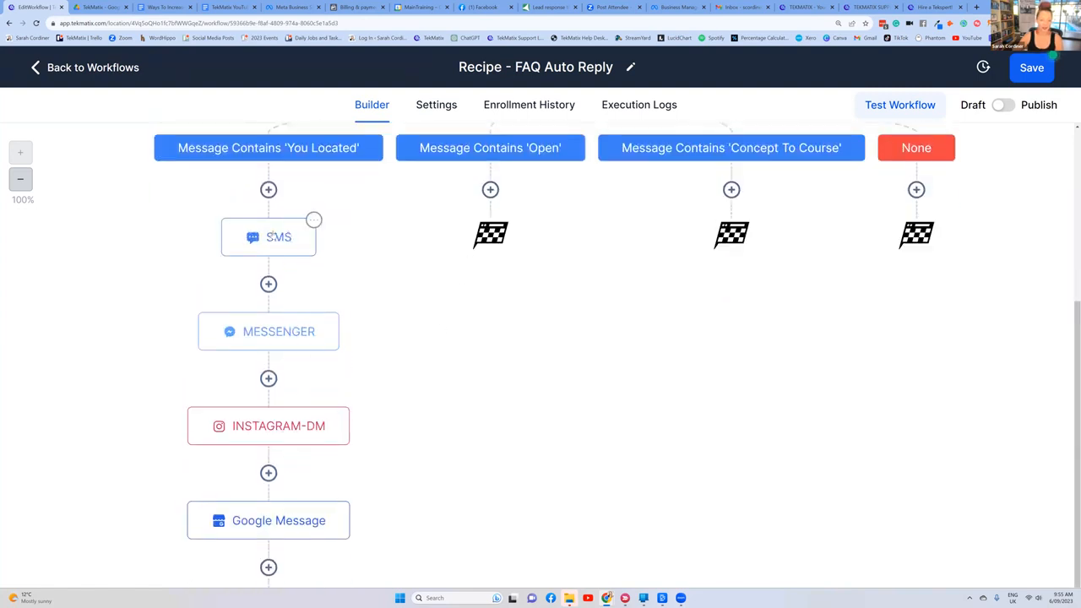
{"action": "left_click", "coordinate": [279, 239]}
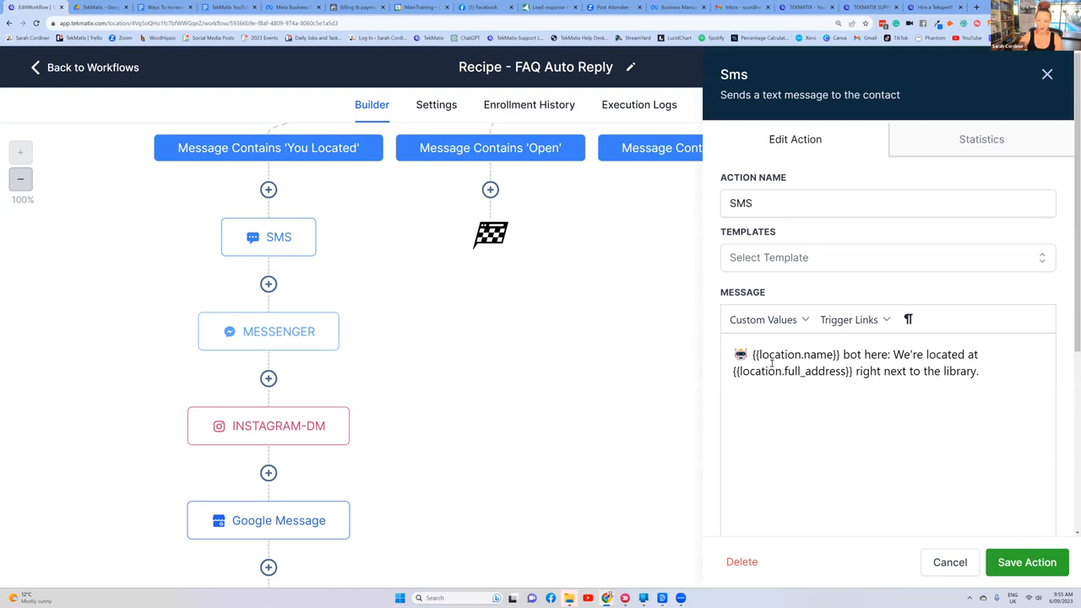
{"action": "left_click", "coordinate": [1047, 74]}
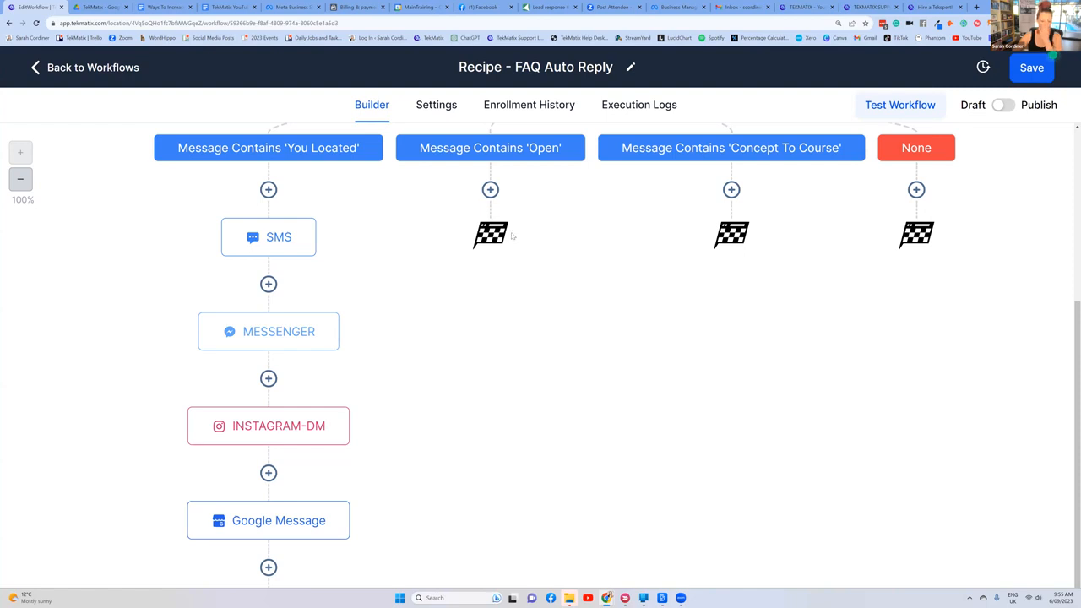
Step: Add a Send SMS action under the "Message contains 'open'" branch
{"action": "scroll", "coordinate": [511, 237], "scroll_direction": "up", "scroll_amount": 1}
{"action": "left_click", "coordinate": [490, 274]}
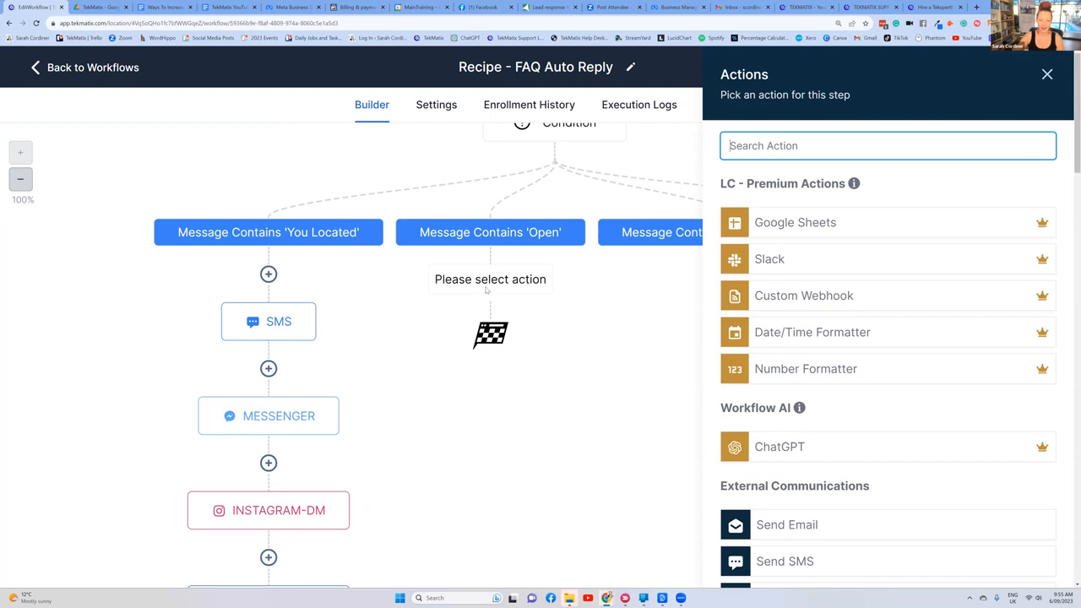
{"action": "type", "text": "sms"}
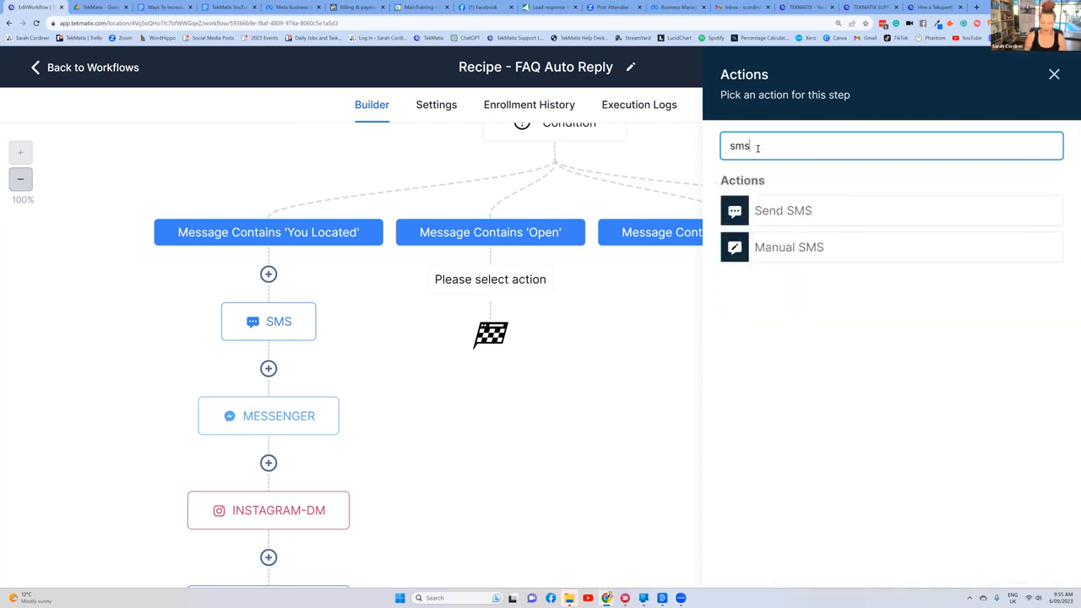
{"action": "left_click", "coordinate": [799, 213]}
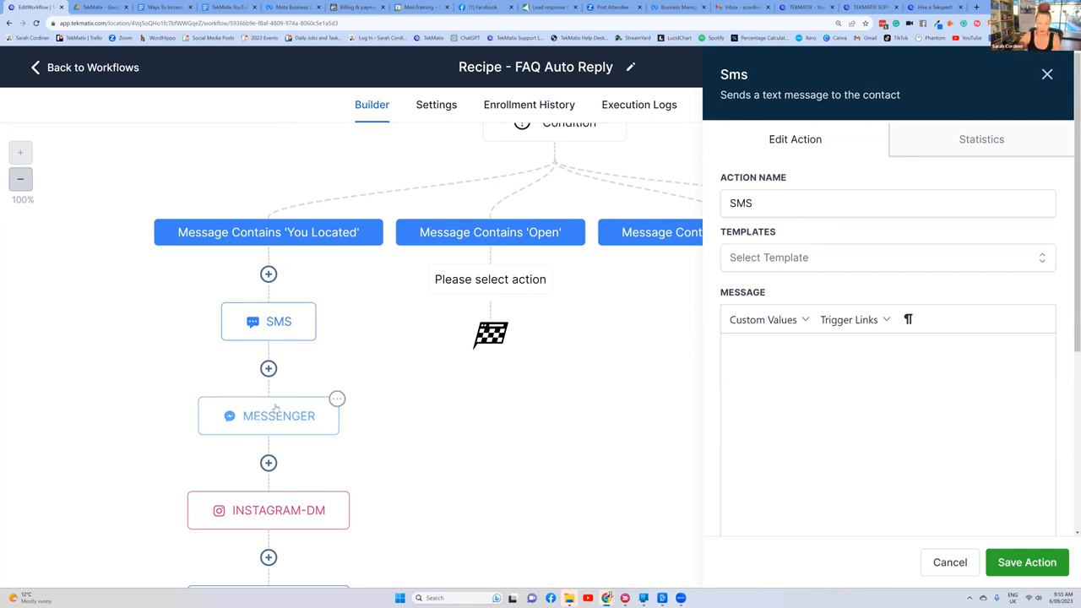
Step: Start the 'Open' branch's SMS message with the greeting "HI" followed by the contact's First Name custom value
{"action": "scroll", "coordinate": [342, 422], "scroll_direction": "down", "scroll_amount": 3}
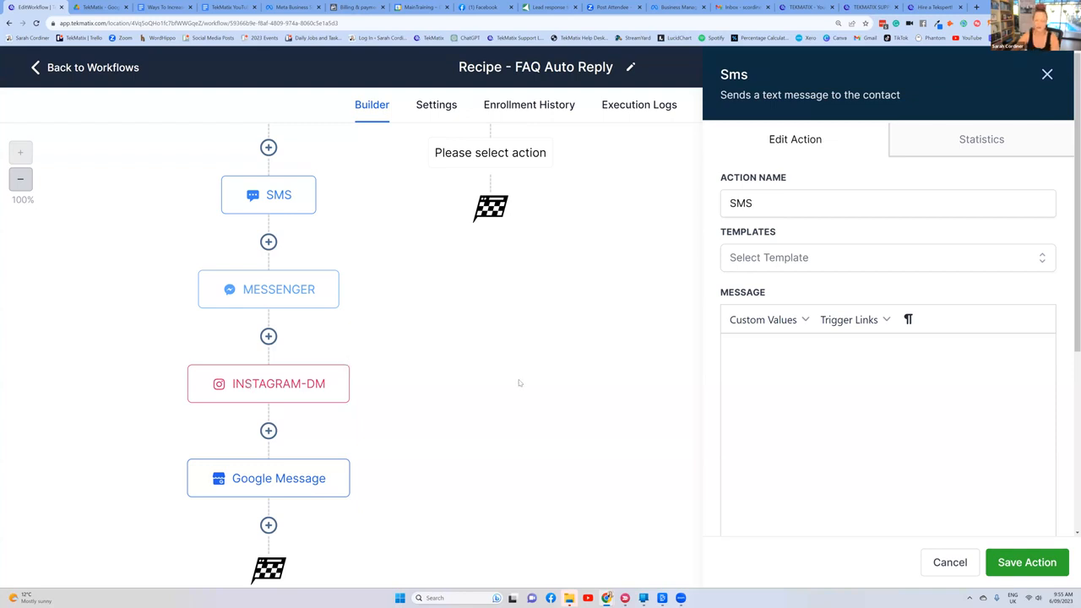
{"action": "scroll", "coordinate": [423, 337], "scroll_direction": "up", "scroll_amount": 2}
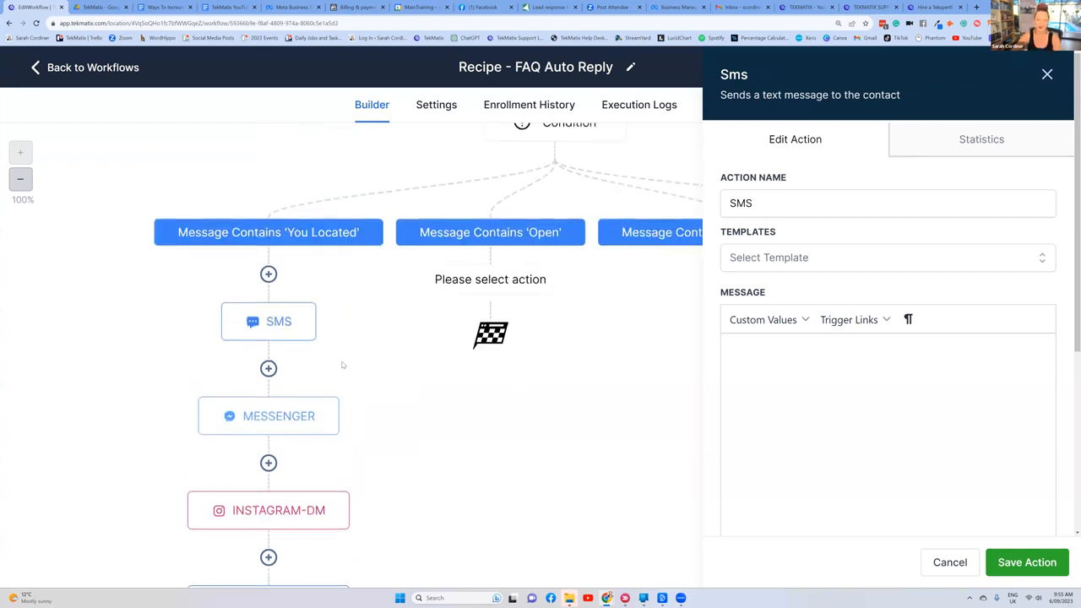
{"action": "scroll", "coordinate": [342, 365], "scroll_direction": "down", "scroll_amount": 1}
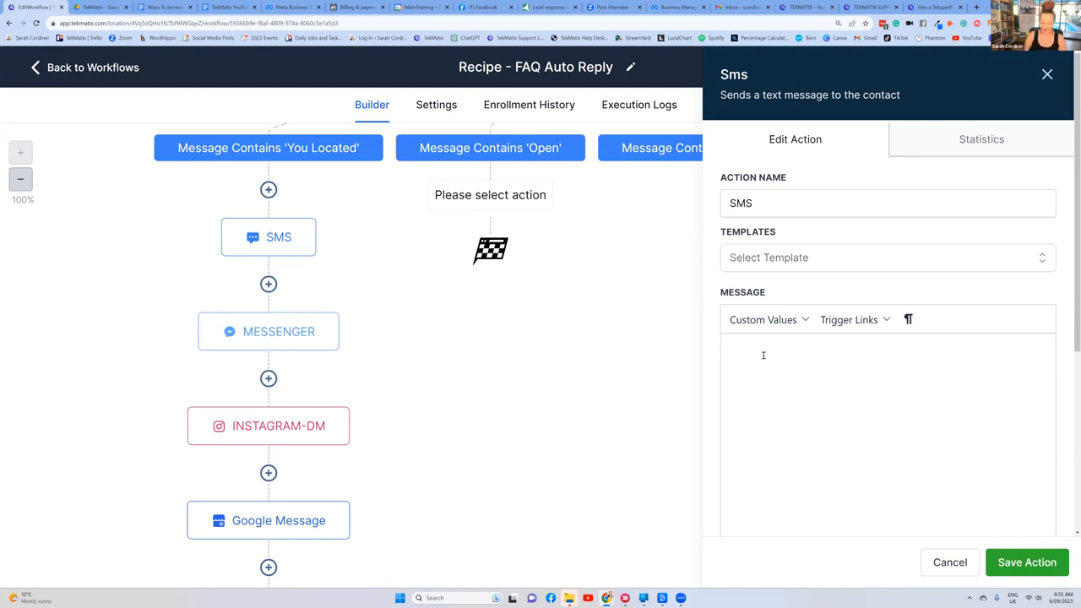
{"action": "type", "text": "HI"}
{"action": "key", "text": "BackSpace"}
{"action": "key", "text": "Caps_Lock"}
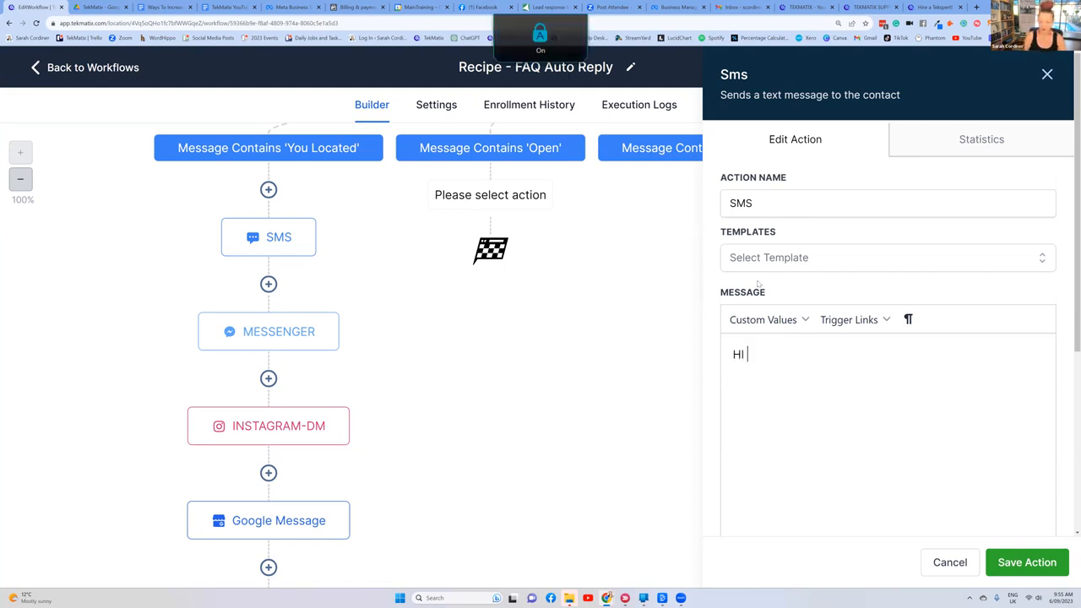
{"action": "left_click", "coordinate": [767, 328]}
{"action": "mouse_move", "coordinate": [777, 356]}
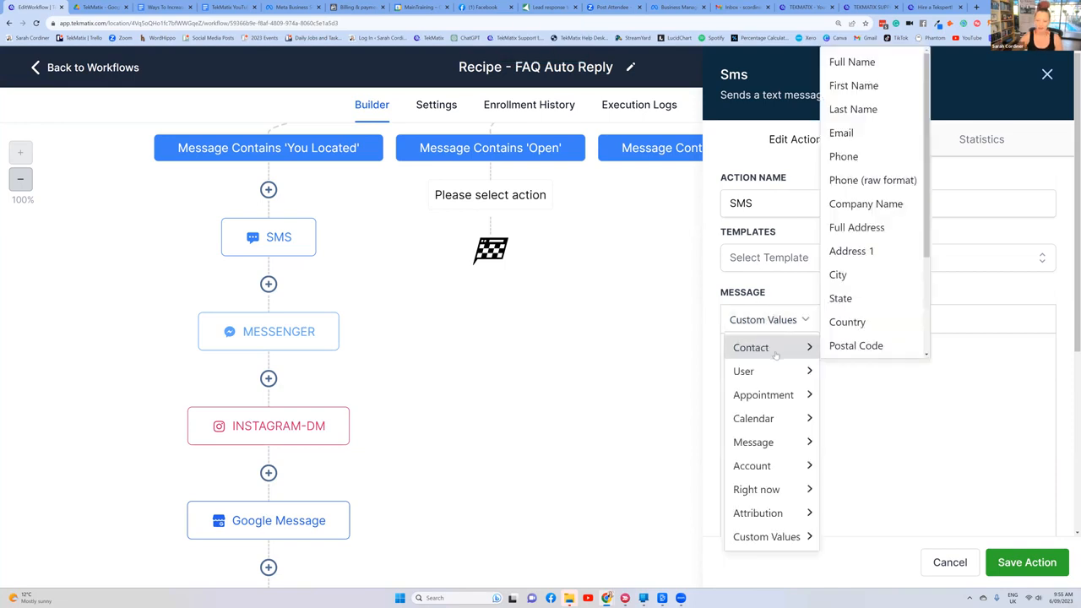
{"action": "left_click", "coordinate": [853, 85]}
Step: Add the line "hERE ARE OUR OPENING TIMES:" to the SMS message, followed by three lines of placeholder text
{"action": "key", "text": "Return"}
{"action": "key", "text": "Return"}
{"action": "type", "text": "hERE AR"}
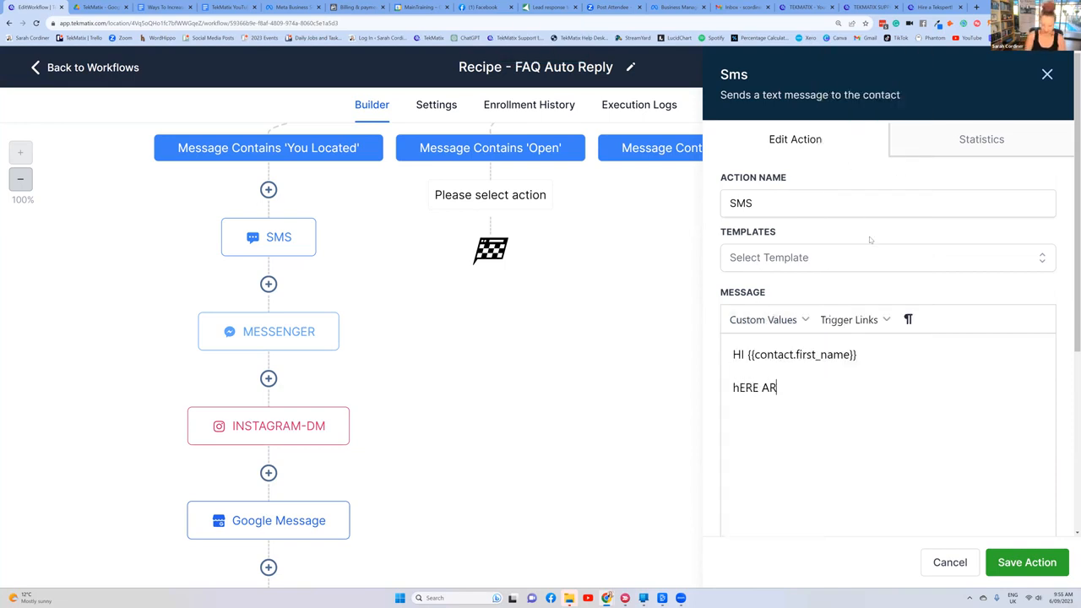
{"action": "type", "text": "E OUR OPENING TIMES"}
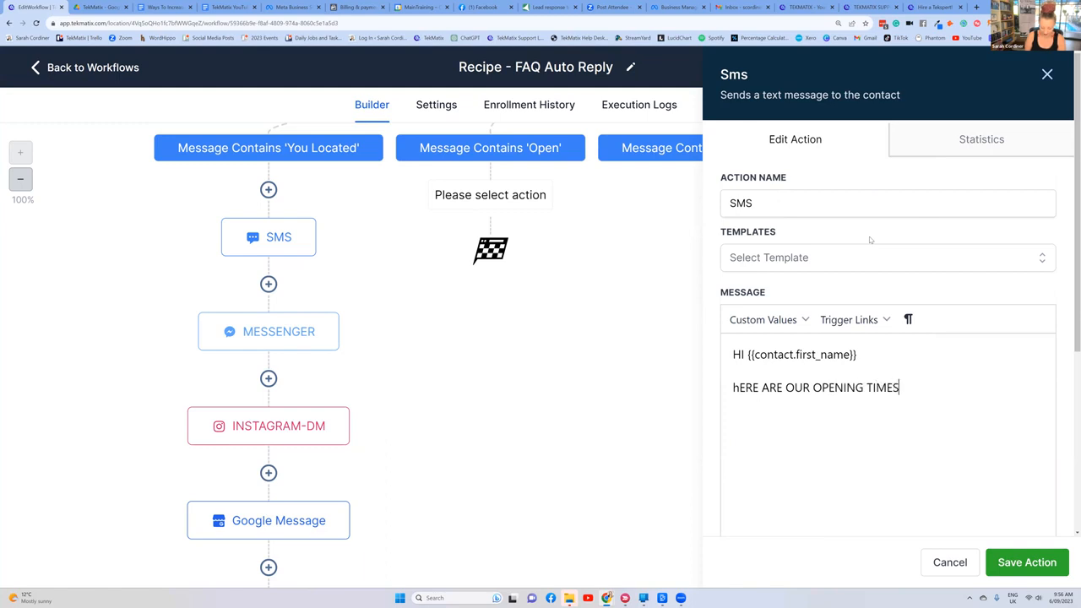
{"action": "type", "text": ":"}
{"action": "key", "text": "Return"}
{"action": "key", "text": "Return"}
{"action": "key", "text": "Caps_Lock"}
{"action": "type", "text": "dfg"}
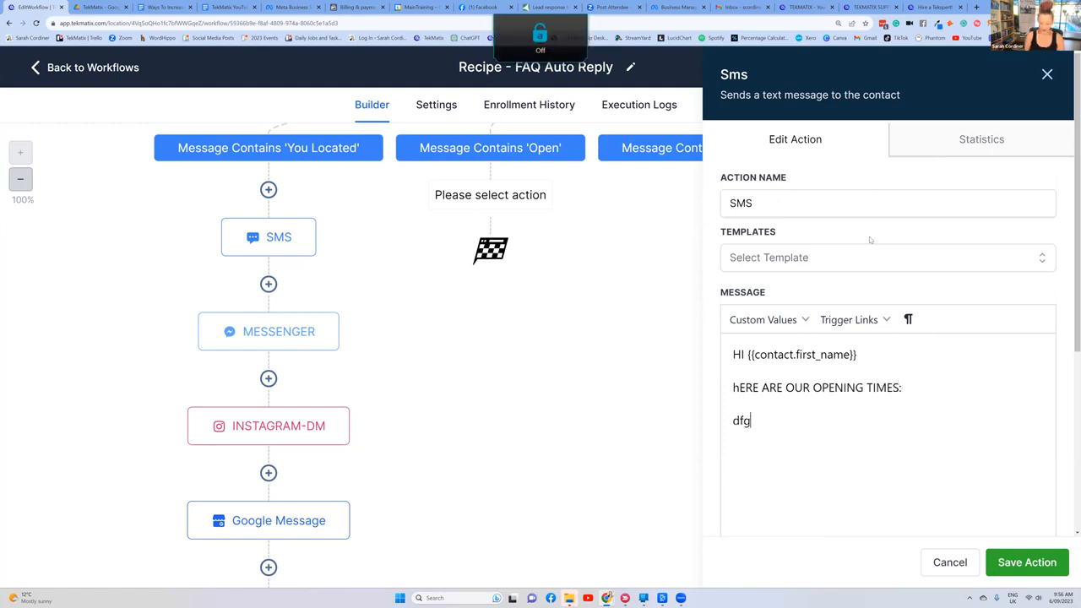
{"action": "type", "text": "fgdg"}
{"action": "key", "text": "Return"}
{"action": "type", "text": "drfgyrhgr"}
{"action": "key", "text": "Return"}
{"action": "type", "text": "dgrderghaergh"}
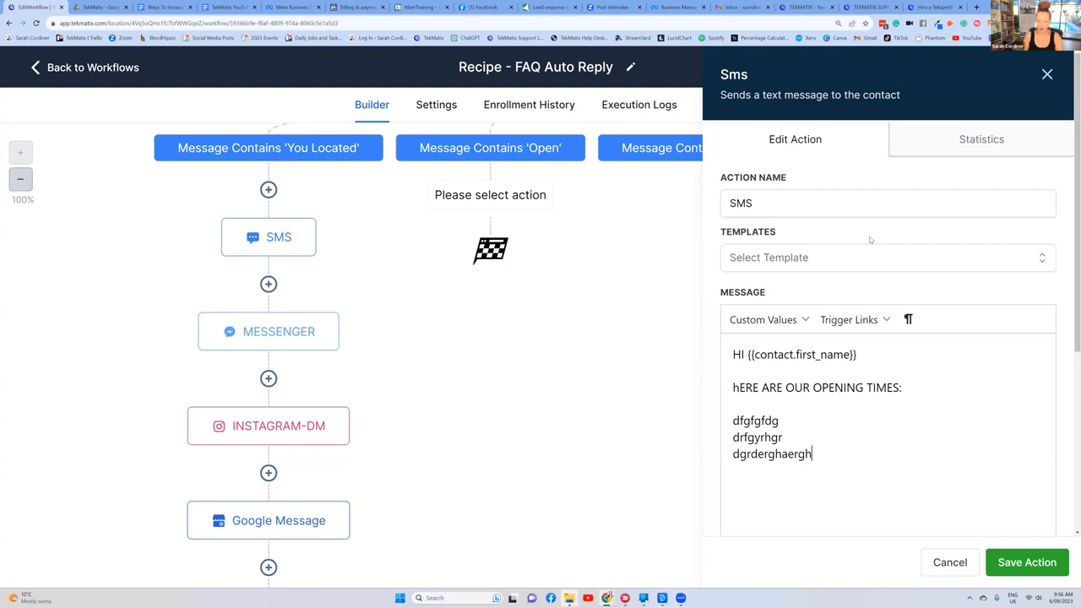
{"action": "scroll", "coordinate": [858, 338], "scroll_direction": "down", "scroll_amount": 2}
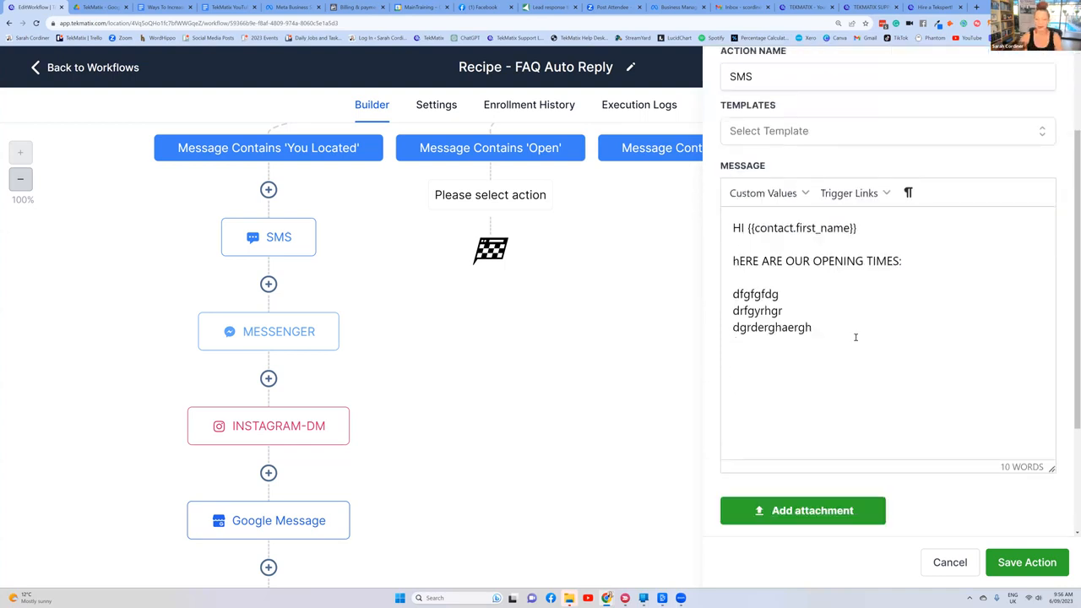
Step: End the SMS message with "Did that help you?", copy the full message text and save the action
{"action": "key", "text": "Return"}
{"action": "type", "text": "Did that help you?"}
{"action": "left_click_drag", "start_coordinate": [874, 375], "coordinate": [734, 228]}
{"action": "key", "text": "ctrl+c"}
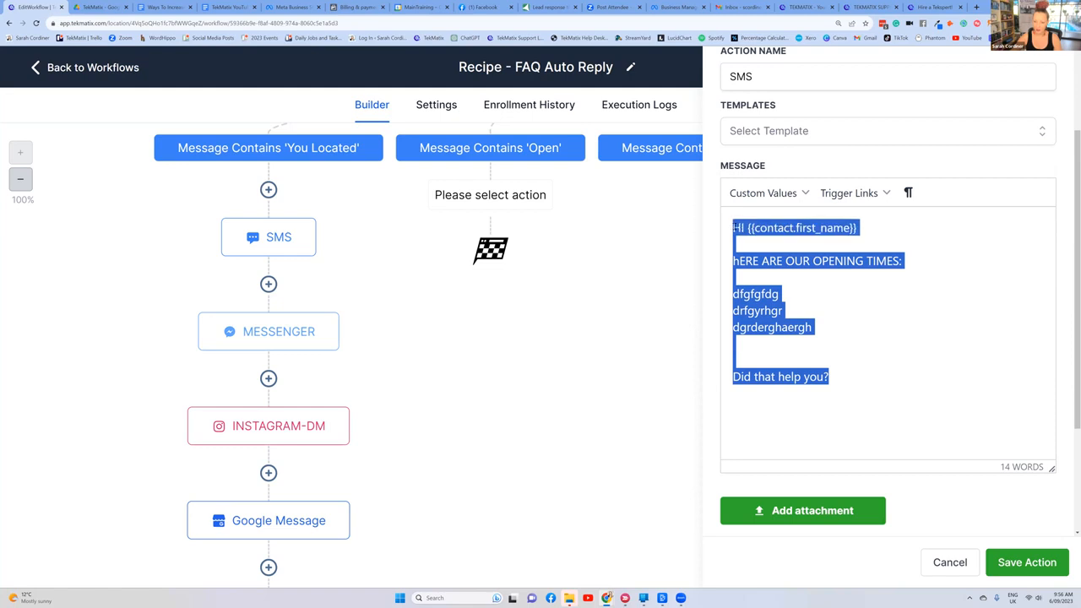
{"action": "left_click", "coordinate": [1025, 562]}
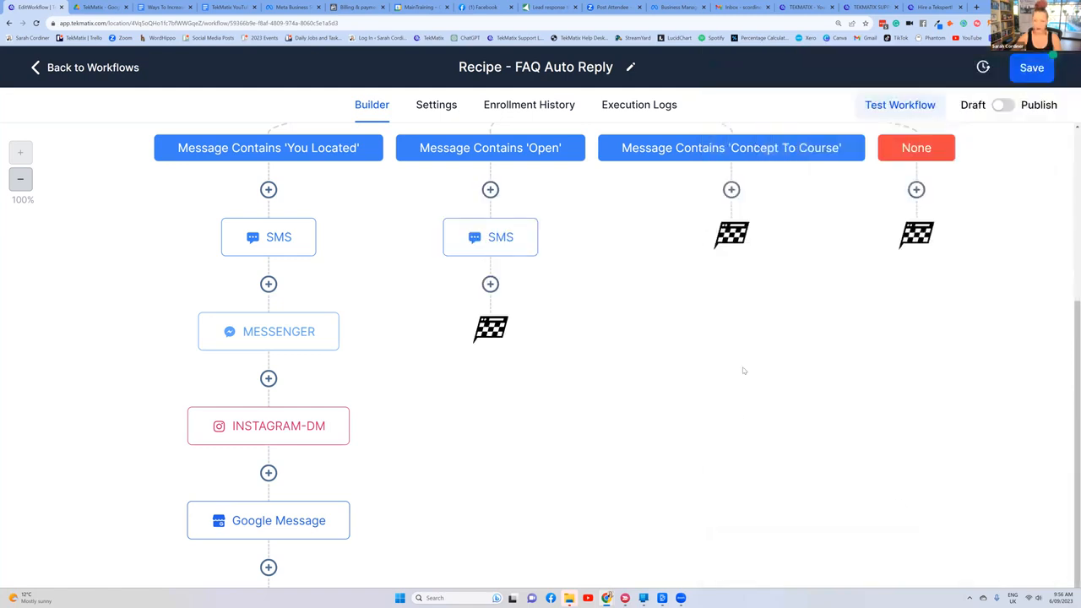
Step: Add a Messenger action below the SMS in the 'Open' branch, paste the copied opening-times message and save it
{"action": "left_click", "coordinate": [491, 284]}
{"action": "type", "text": "me"}
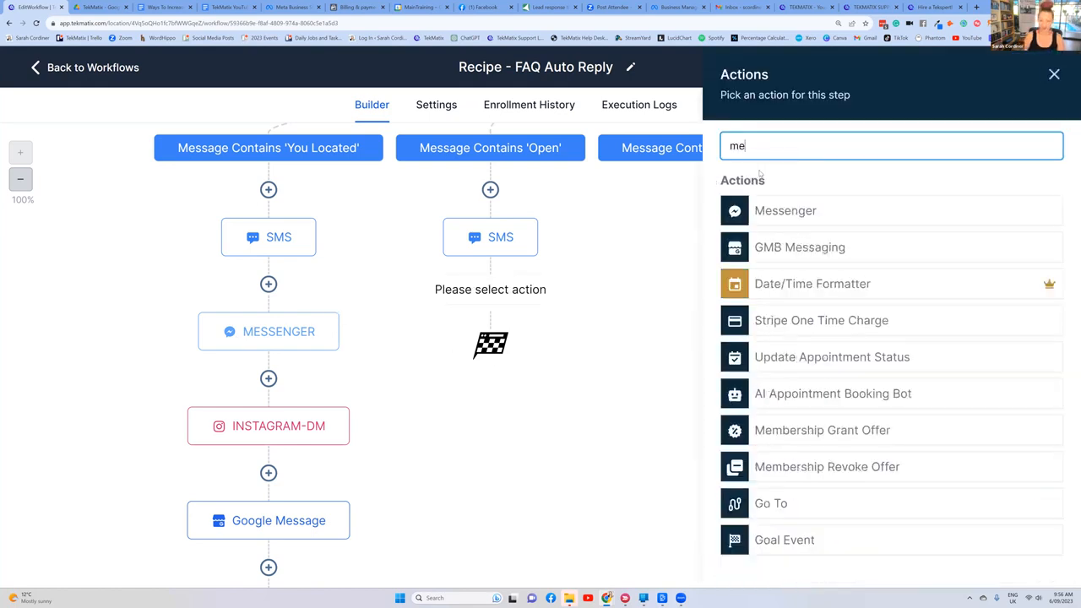
{"action": "left_click", "coordinate": [779, 219]}
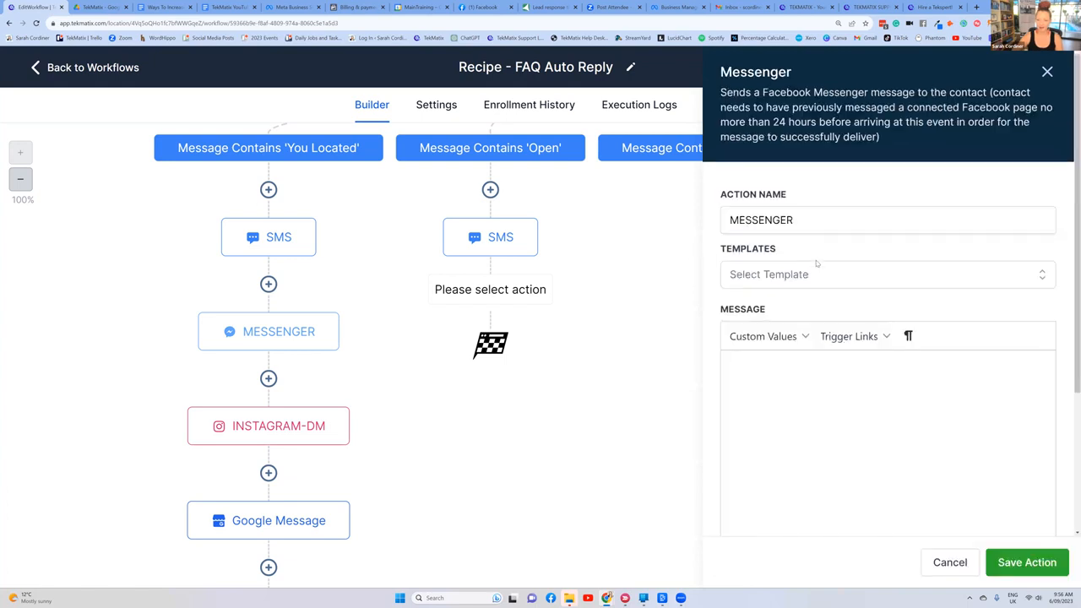
{"action": "scroll", "coordinate": [811, 266], "scroll_direction": "down", "scroll_amount": 2}
{"action": "type", "text": "Hi {{contact.first_name}}  hERE ARE OUR OPENING TIMES:  dfgfgfdg dfgrfgr dgrdergtaergh  Did that help you?"}
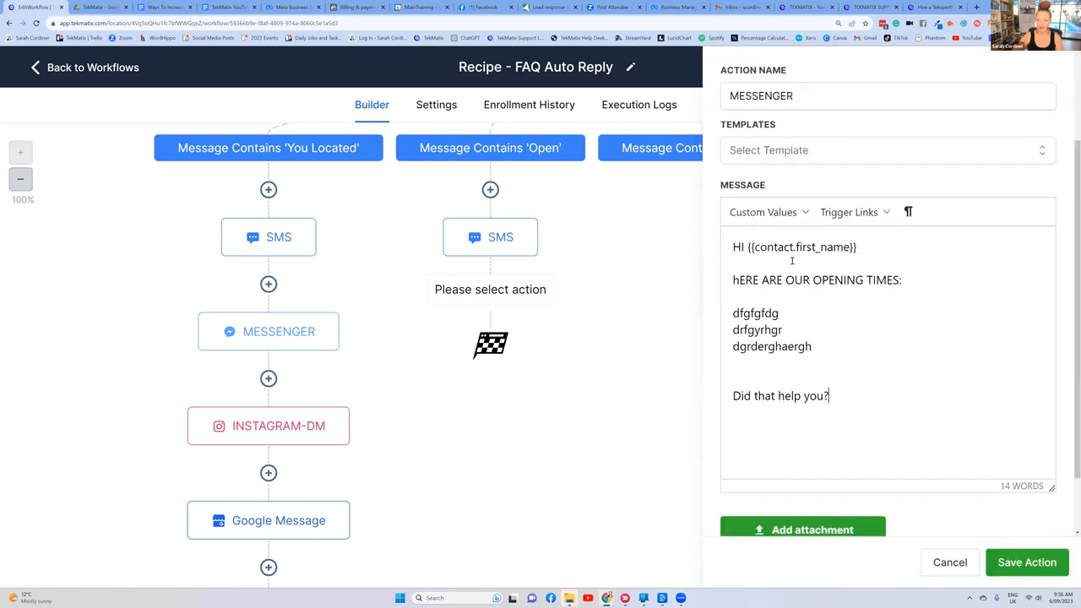
{"action": "left_click", "coordinate": [1027, 561]}
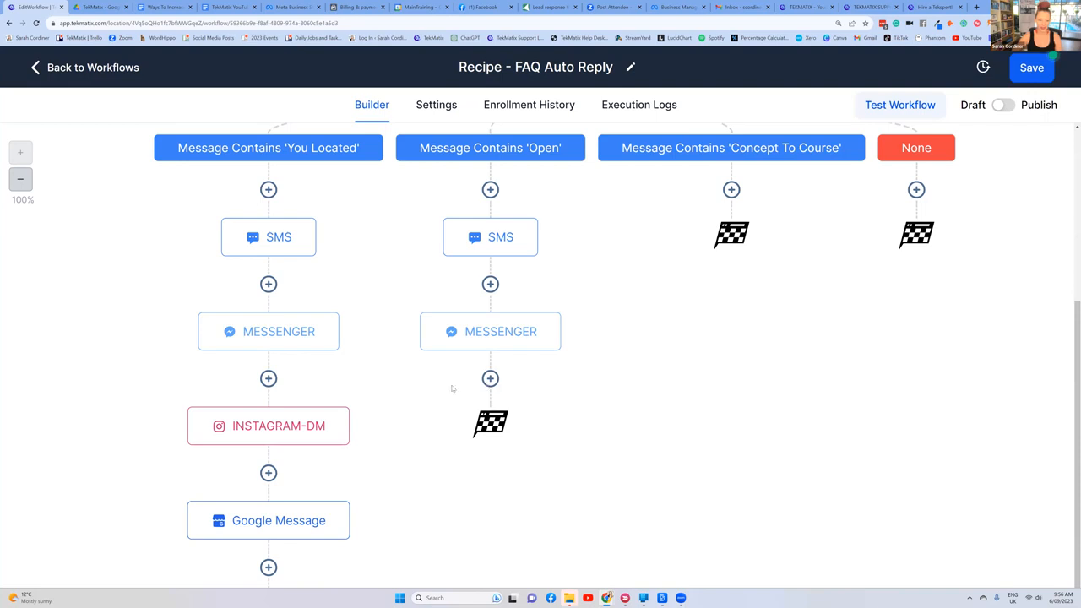
Step: Add an Instagram DM action after Messenger in the 'Open' branch with the same opening-times message, and save it
{"action": "left_click", "coordinate": [489, 378]}
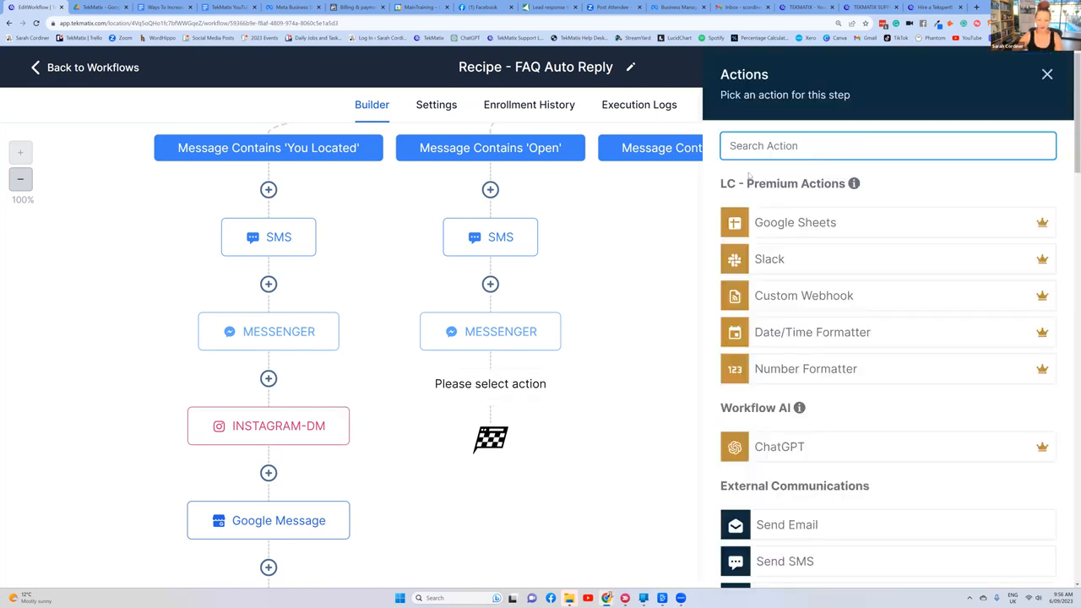
{"action": "type", "text": "ins"}
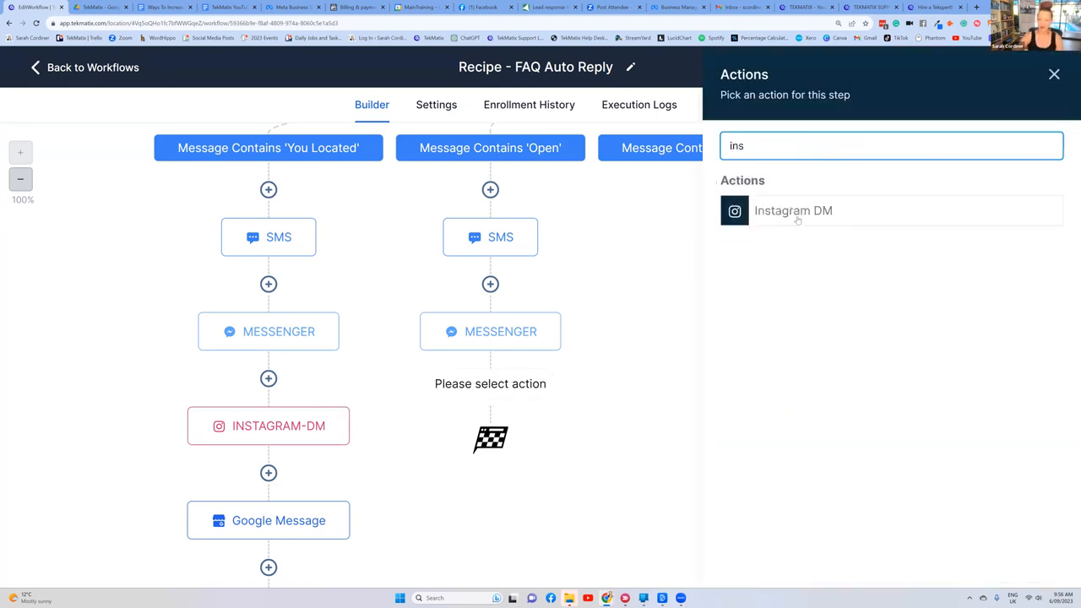
{"action": "left_click", "coordinate": [796, 217]}
{"action": "left_click", "coordinate": [762, 369]}
{"action": "key", "text": "ctrl+v"}
{"action": "scroll", "coordinate": [844, 381], "scroll_direction": "down", "scroll_amount": 2}
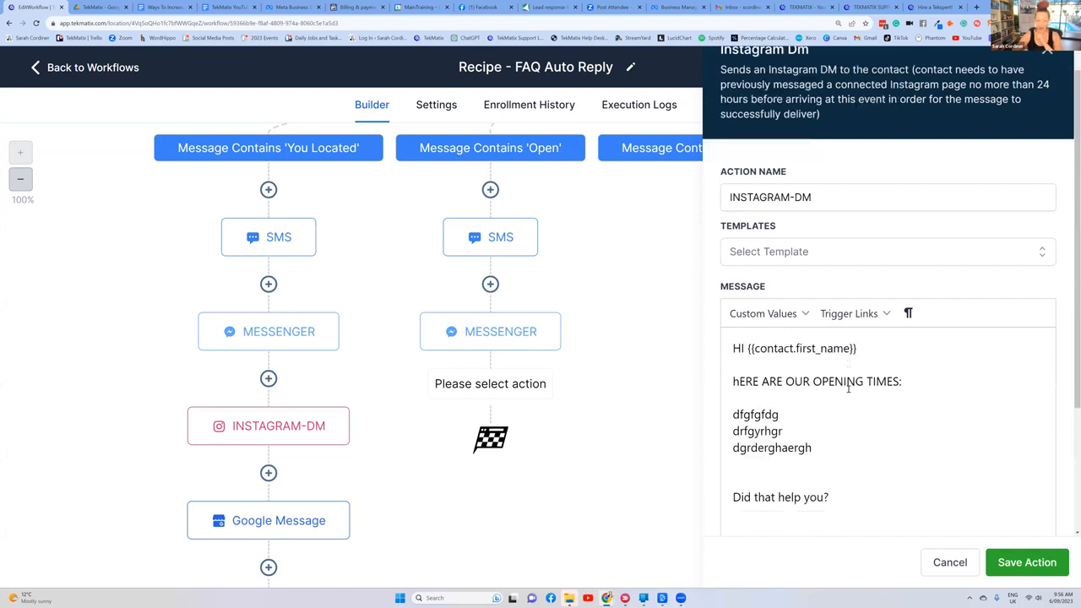
{"action": "left_click", "coordinate": [1027, 563]}
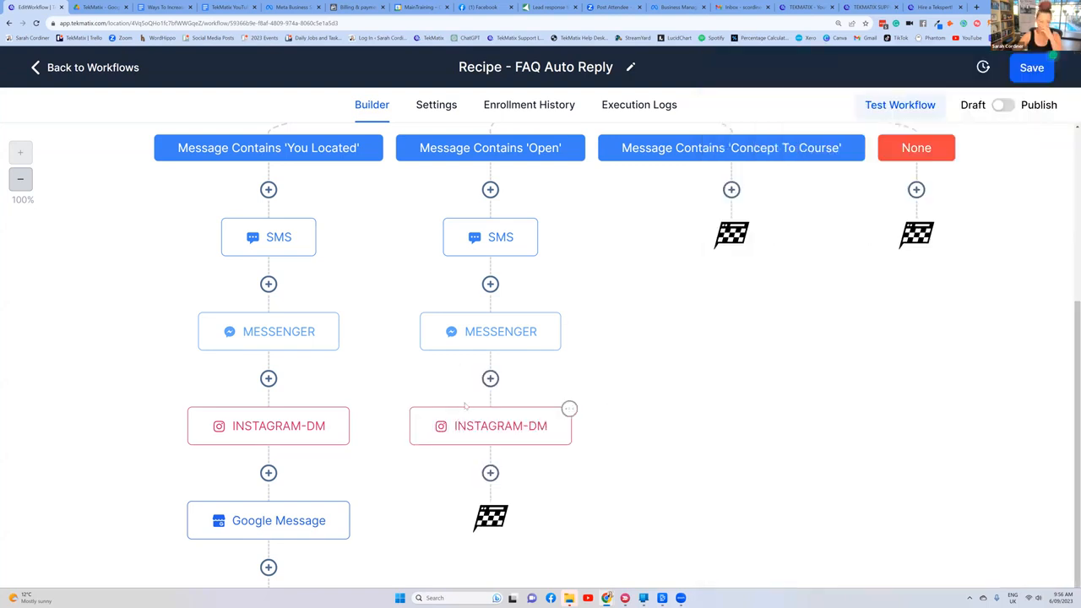
Step: Review the workflow's message triggers and the reply actions under the 'You Located' and 'Open' branches
{"action": "scroll", "coordinate": [483, 369], "scroll_direction": "up", "scroll_amount": 3}
{"action": "scroll", "coordinate": [480, 369], "scroll_direction": "up", "scroll_amount": 2}
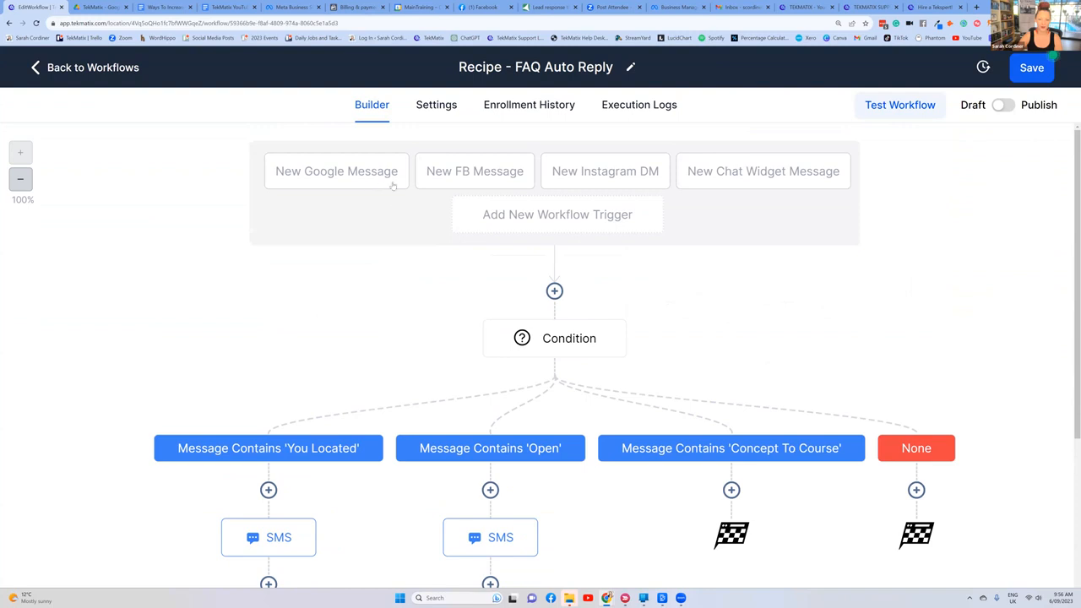
{"action": "scroll", "coordinate": [775, 189], "scroll_direction": "down", "scroll_amount": 4}
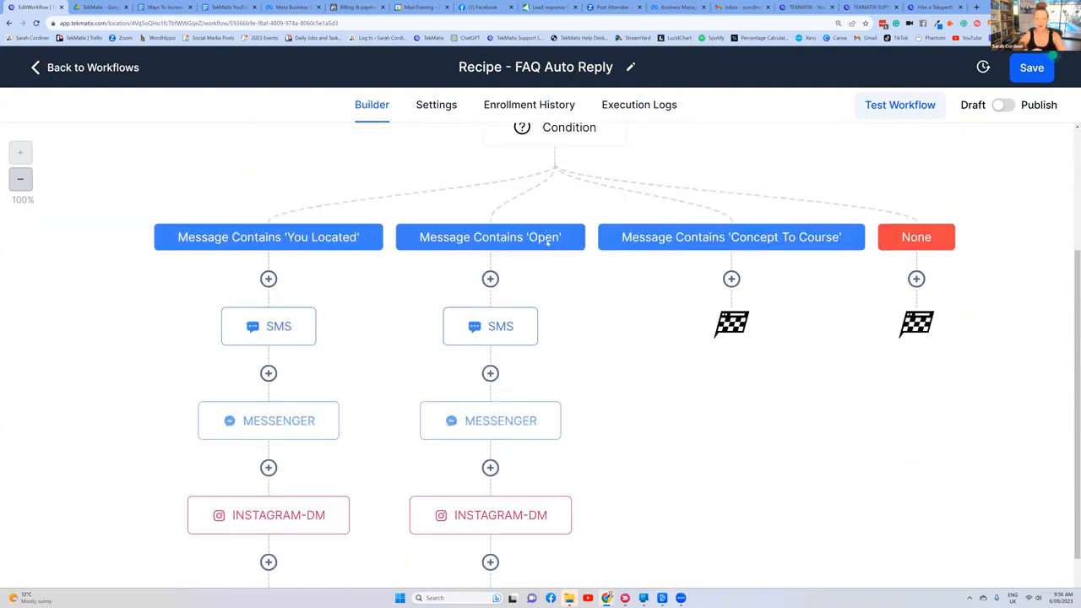
{"action": "scroll", "coordinate": [519, 215], "scroll_direction": "down", "scroll_amount": 2}
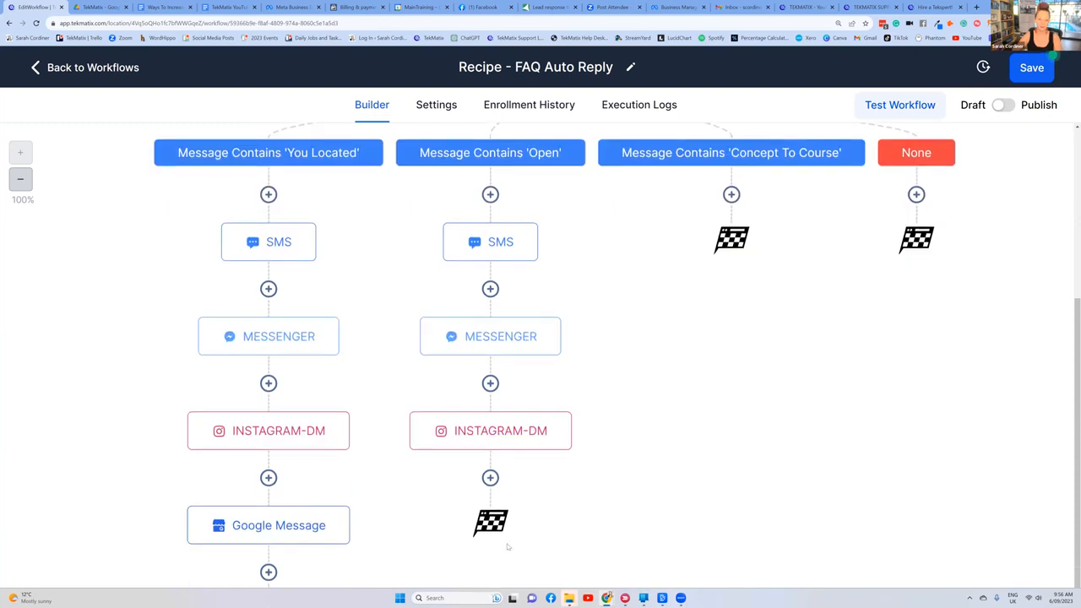
{"action": "scroll", "coordinate": [633, 272], "scroll_direction": "up", "scroll_amount": 2}
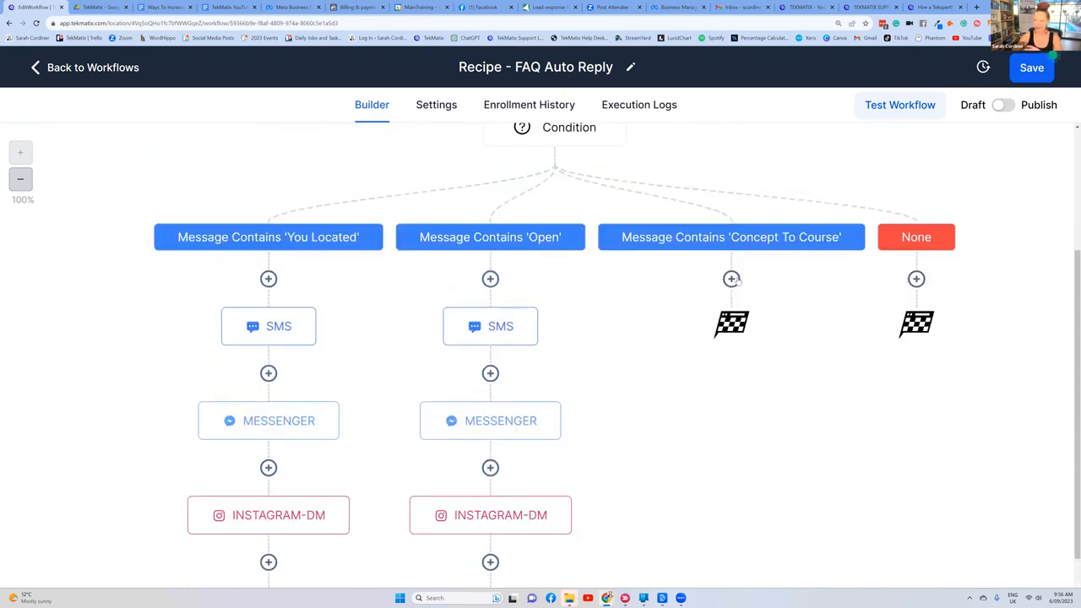
{"action": "left_click", "coordinate": [731, 279]}
{"action": "left_click", "coordinate": [660, 303]}
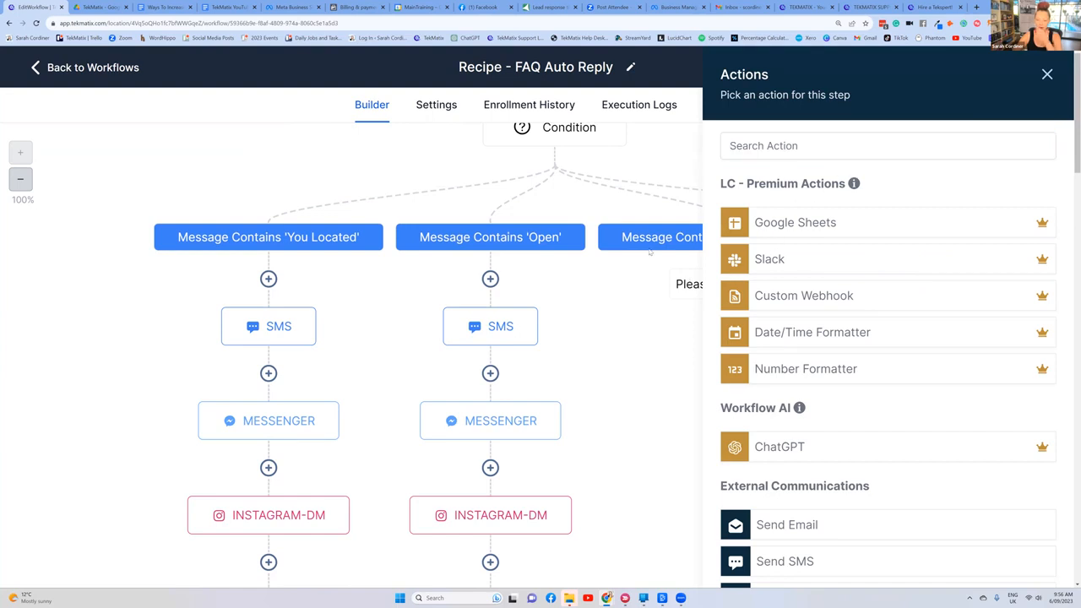
{"action": "left_click", "coordinate": [1047, 74]}
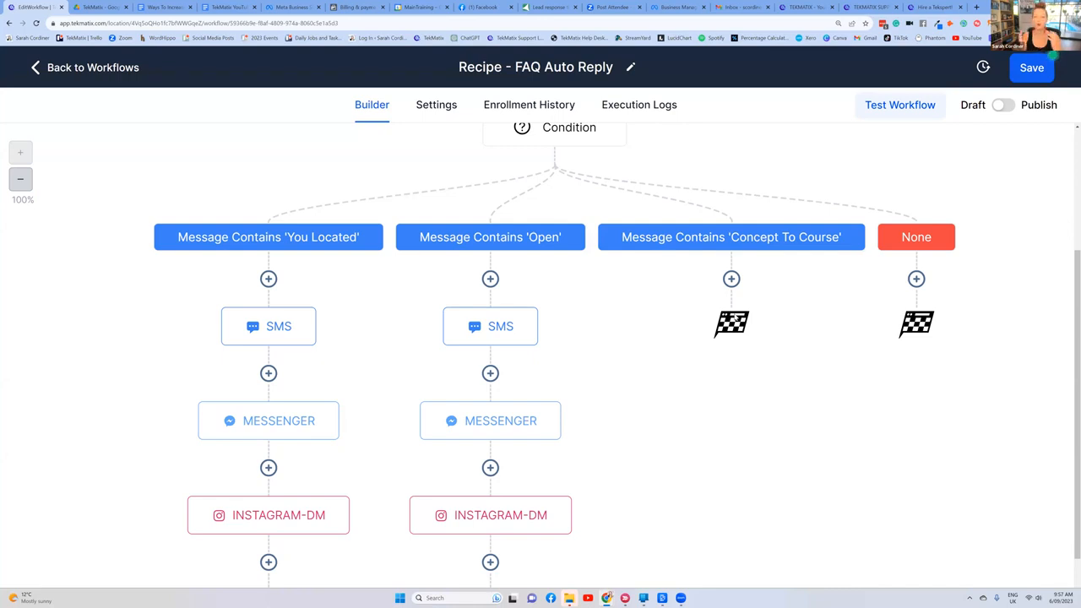
{"action": "scroll", "coordinate": [732, 281], "scroll_direction": "up", "scroll_amount": 3}
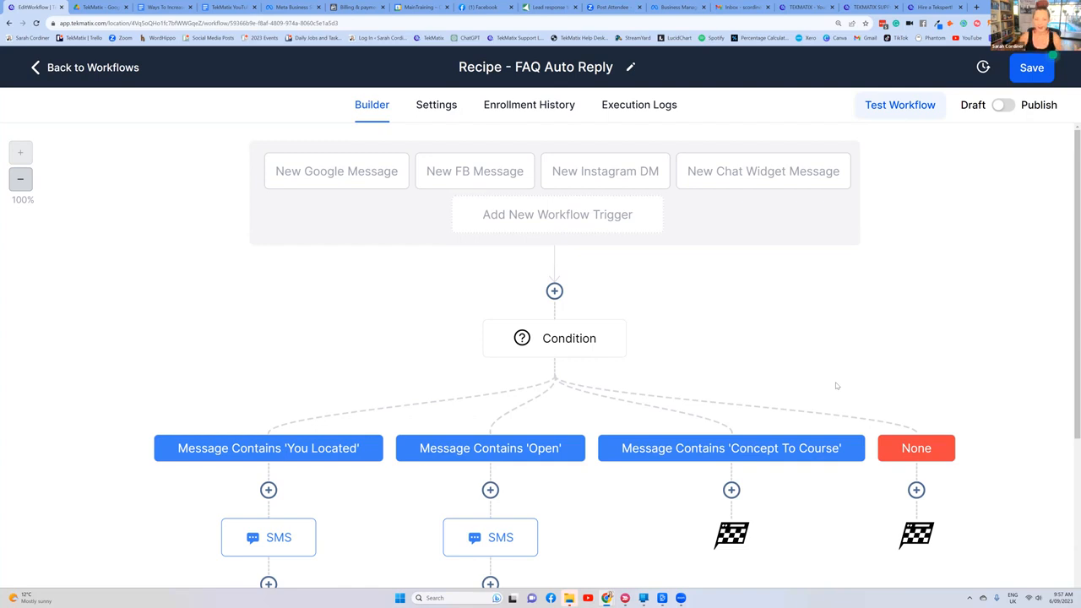
{"action": "scroll", "coordinate": [516, 230], "scroll_direction": "down", "scroll_amount": 3}
{"action": "scroll", "coordinate": [518, 408], "scroll_direction": "up", "scroll_amount": 3}
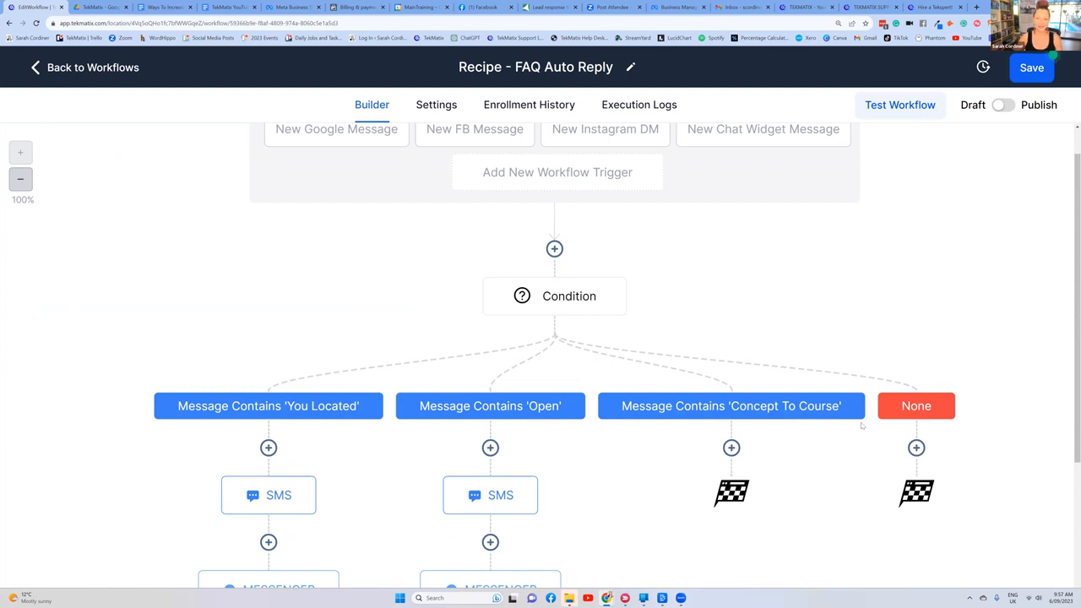
{"action": "scroll", "coordinate": [868, 346], "scroll_direction": "down", "scroll_amount": 1}
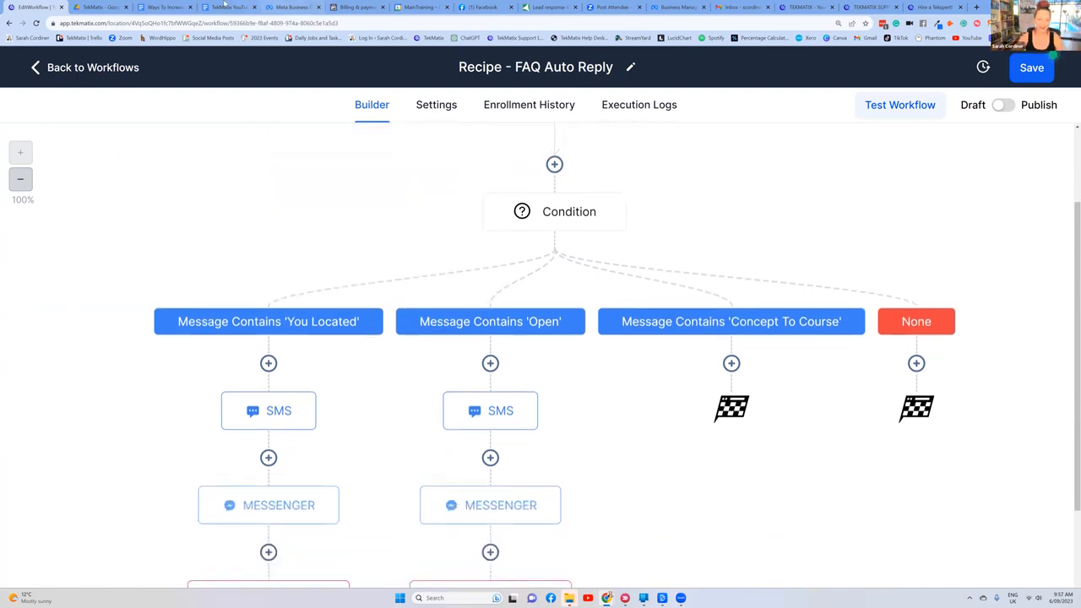
Step: Switch to the 'Ways To Increase Your Sales Using TekMatix' document in Google Docs and highlight its title for reference
{"action": "left_click", "coordinate": [162, 7]}
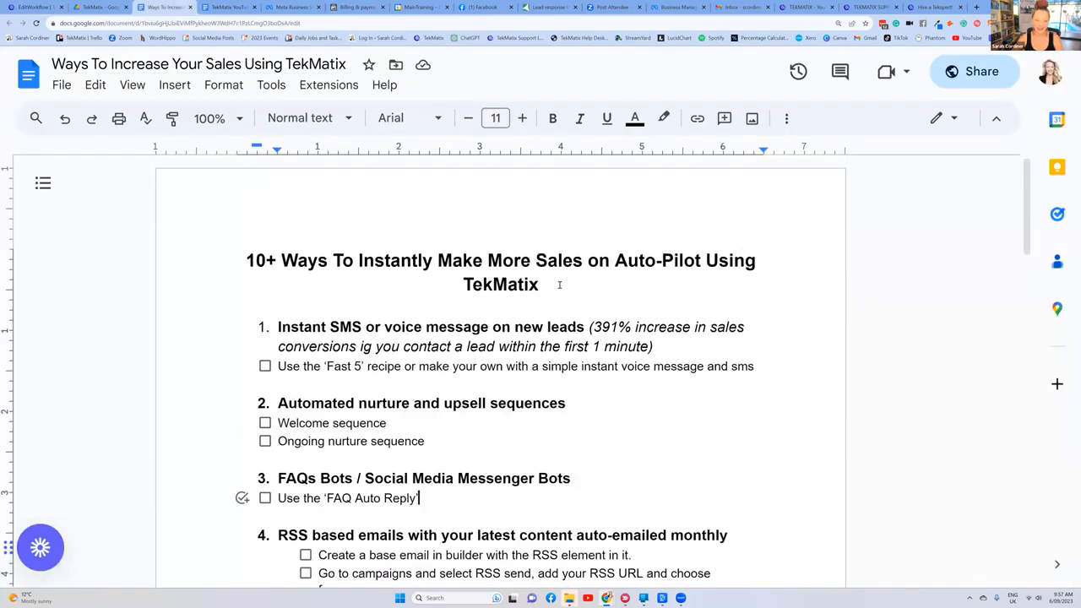
{"action": "left_click_drag", "start_coordinate": [557, 284], "coordinate": [246, 264]}
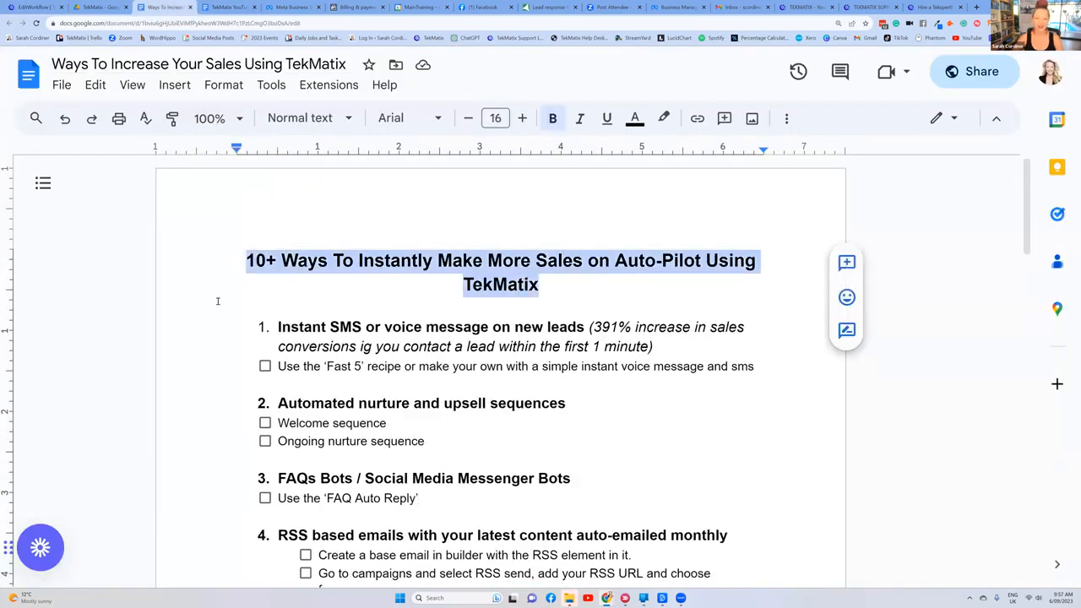
{"action": "left_click", "coordinate": [551, 286]}
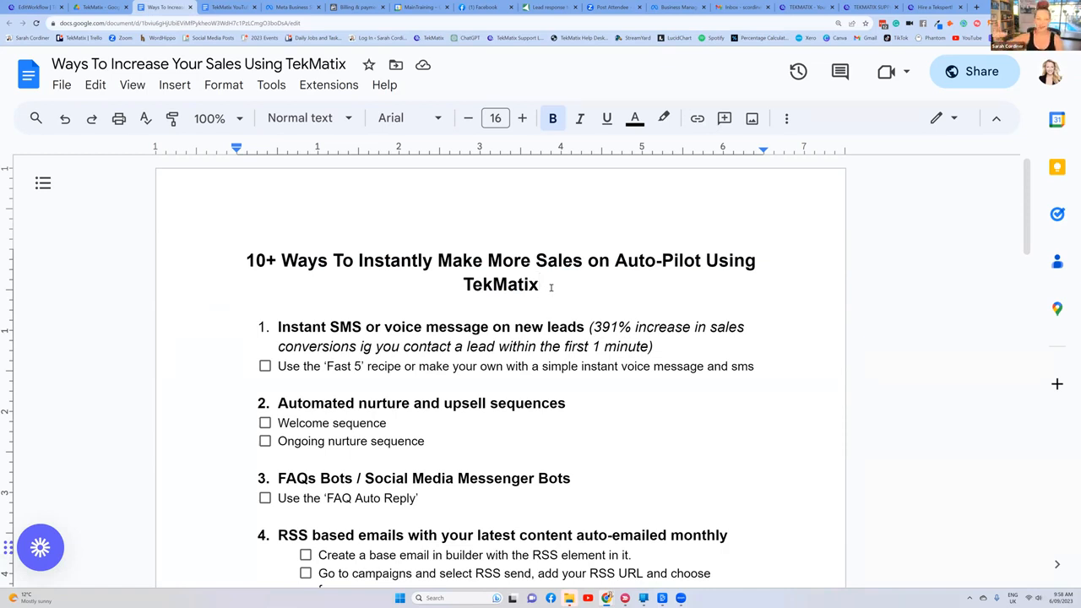
Step: Switch to the TekMatix book-a-call page and look through its live chat support and Tekspert booking options
{"action": "left_click", "coordinate": [934, 8]}
{"action": "scroll", "coordinate": [533, 119], "scroll_direction": "up", "scroll_amount": 2}
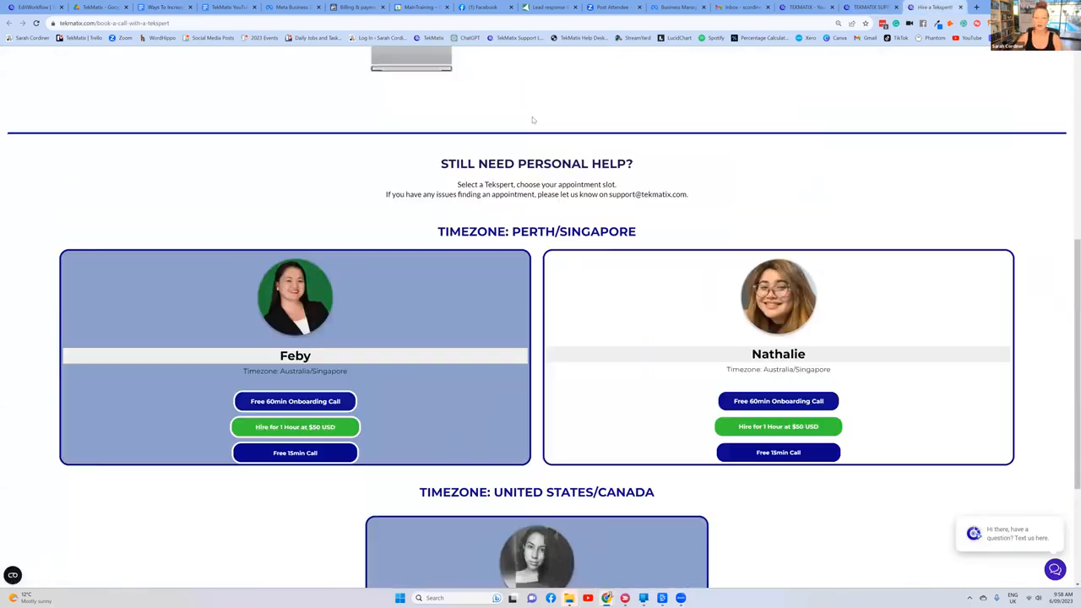
{"action": "scroll", "coordinate": [701, 69], "scroll_direction": "up", "scroll_amount": 3}
{"action": "scroll", "coordinate": [701, 70], "scroll_direction": "up", "scroll_amount": 2}
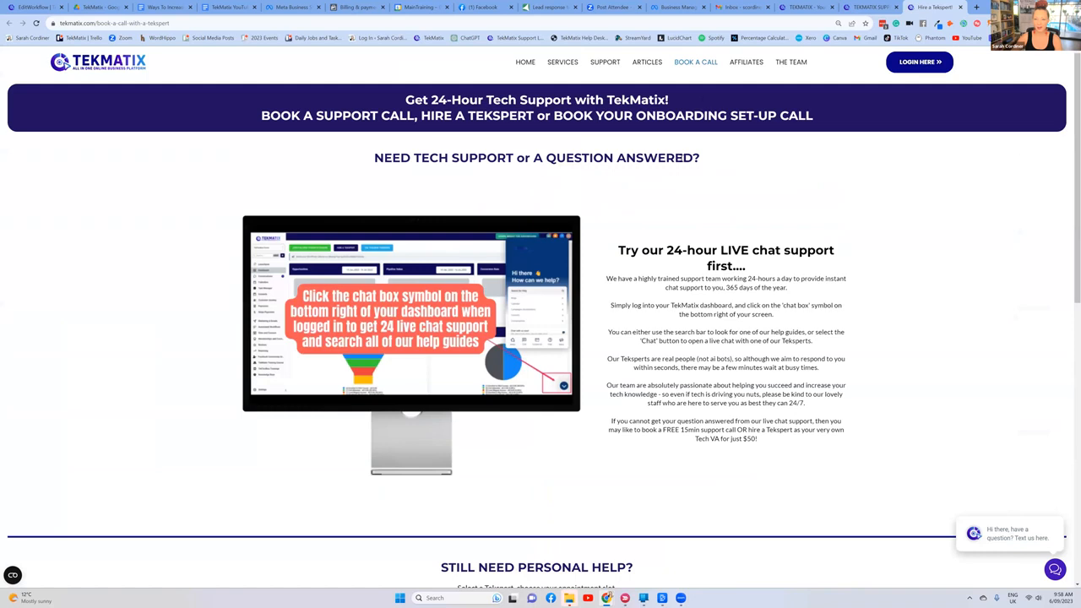
{"action": "scroll", "coordinate": [671, 343], "scroll_direction": "down", "scroll_amount": 6}
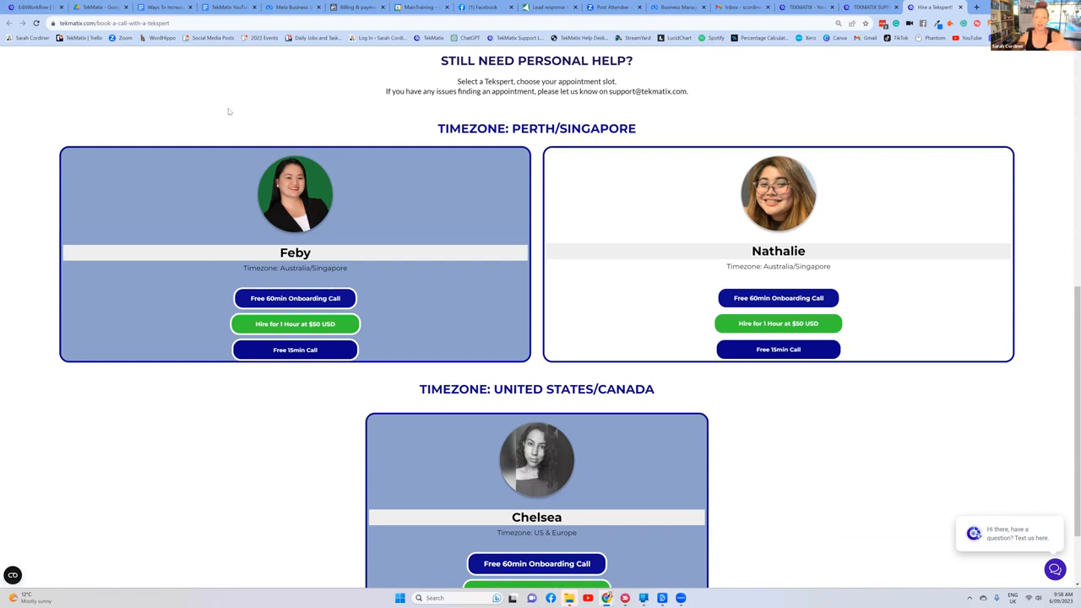
Step: Return to the 'Recipe - FAQ Auto Reply' workflow and look over its triggers, condition branches and reply actions
{"action": "left_click", "coordinate": [30, 11]}
{"action": "scroll", "coordinate": [588, 217], "scroll_direction": "down", "scroll_amount": 3}
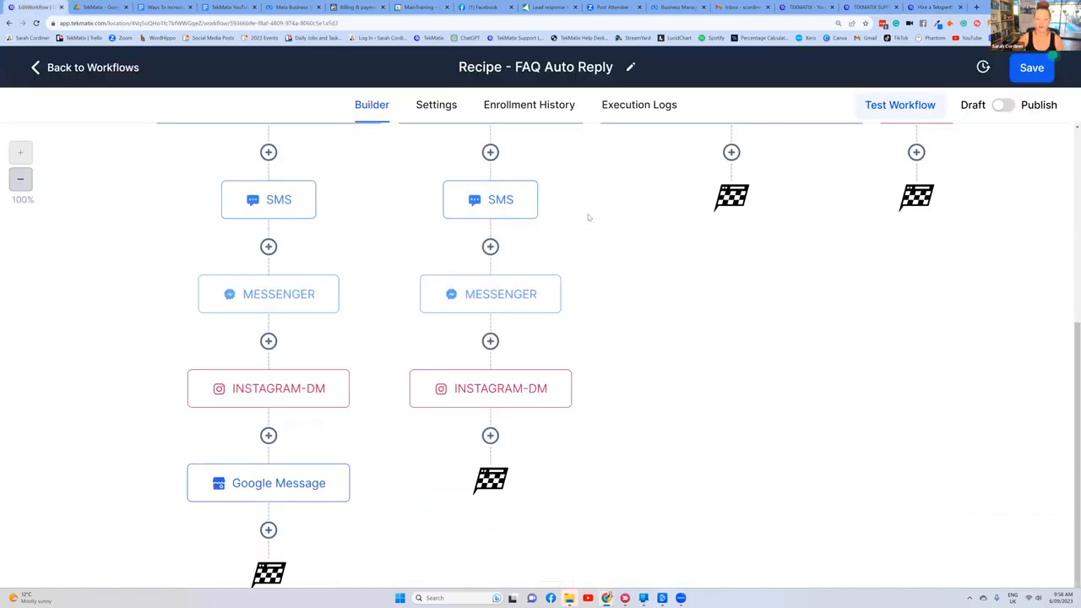
{"action": "scroll", "coordinate": [589, 217], "scroll_direction": "up", "scroll_amount": 5}
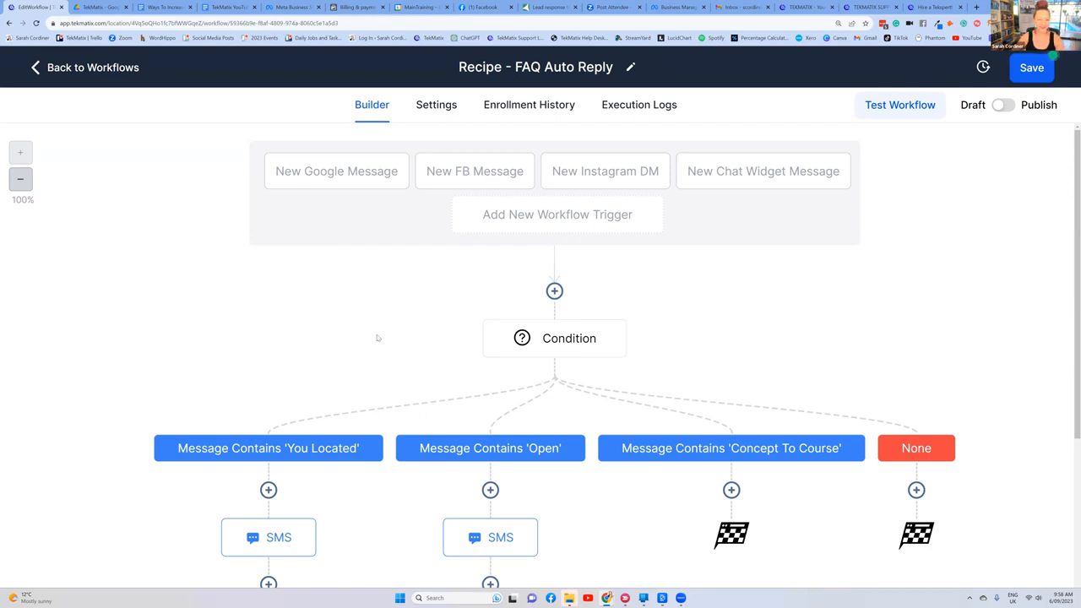
Step: Switch to the 'Ways To Increase Your Sales Using TekMatix' document, review the list and highlight item 4 on RSS based emails with its sub-items
{"action": "left_click", "coordinate": [160, 6]}
{"action": "scroll", "coordinate": [431, 304], "scroll_direction": "down", "scroll_amount": 3}
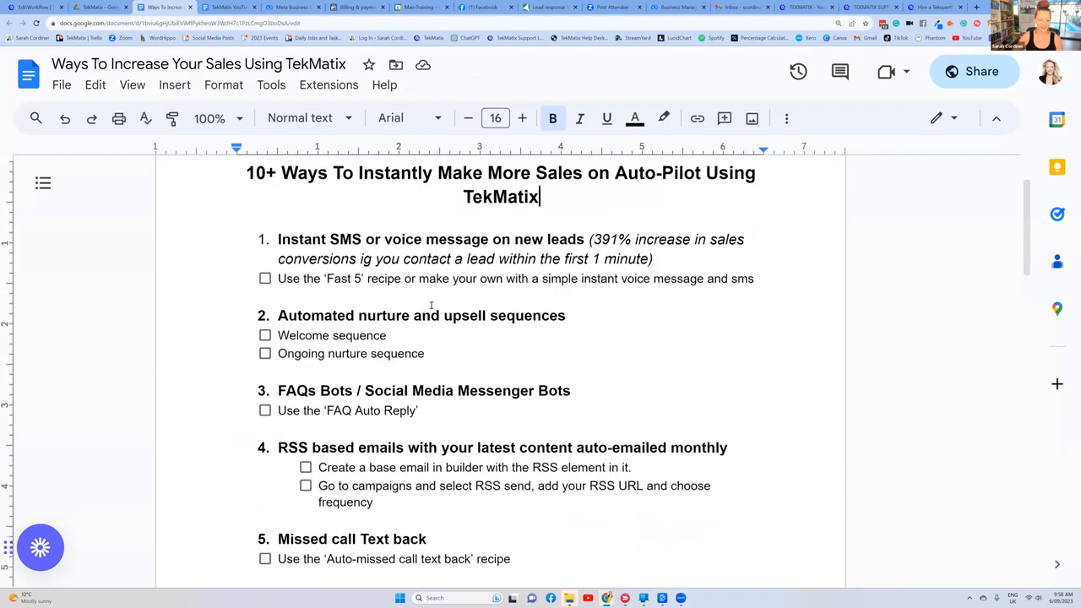
{"action": "scroll", "coordinate": [431, 304], "scroll_direction": "down", "scroll_amount": 1}
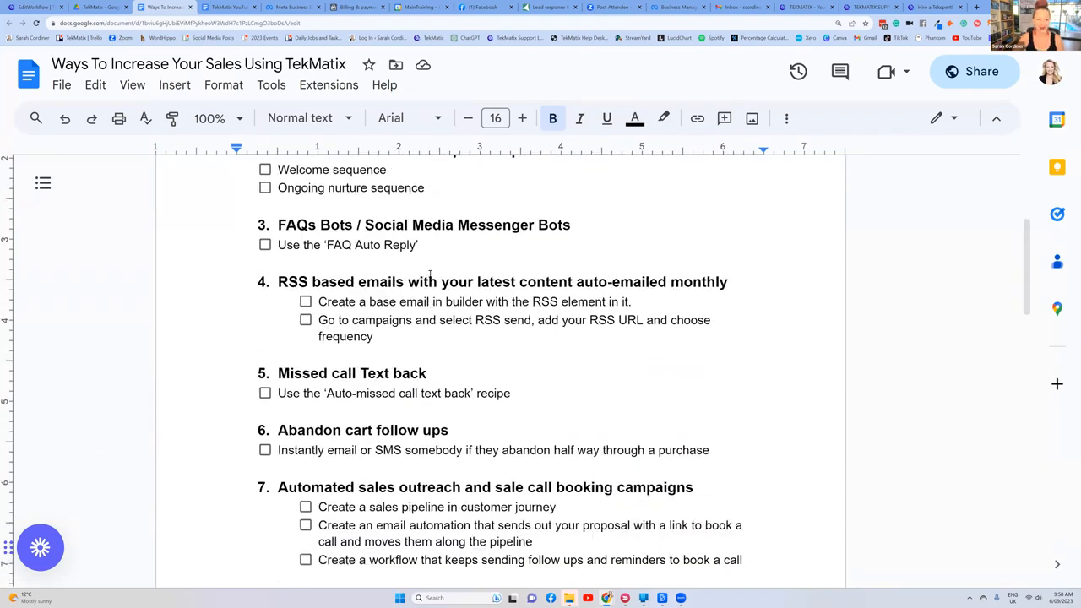
{"action": "scroll", "coordinate": [418, 269], "scroll_direction": "down", "scroll_amount": 1}
{"action": "scroll", "coordinate": [411, 358], "scroll_direction": "up", "scroll_amount": 7}
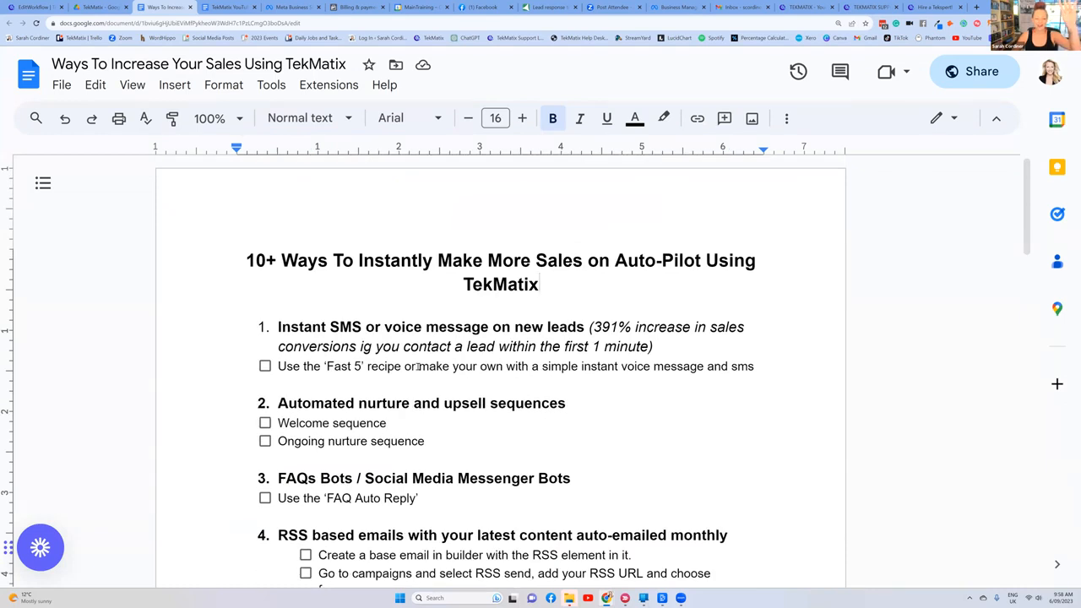
{"action": "scroll", "coordinate": [417, 366], "scroll_direction": "down", "scroll_amount": 1}
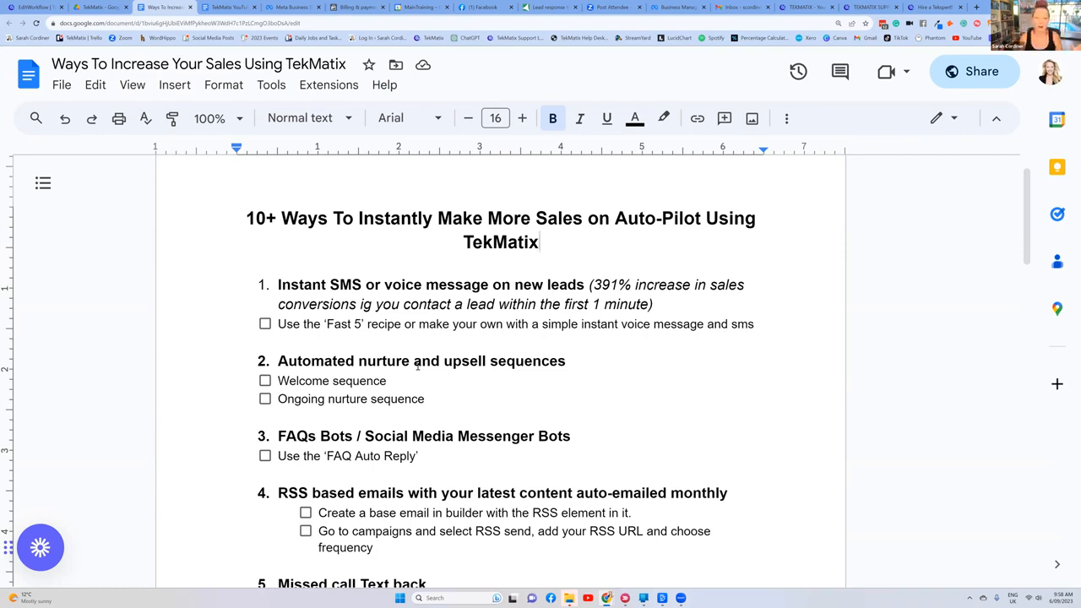
{"action": "scroll", "coordinate": [394, 357], "scroll_direction": "down", "scroll_amount": 1}
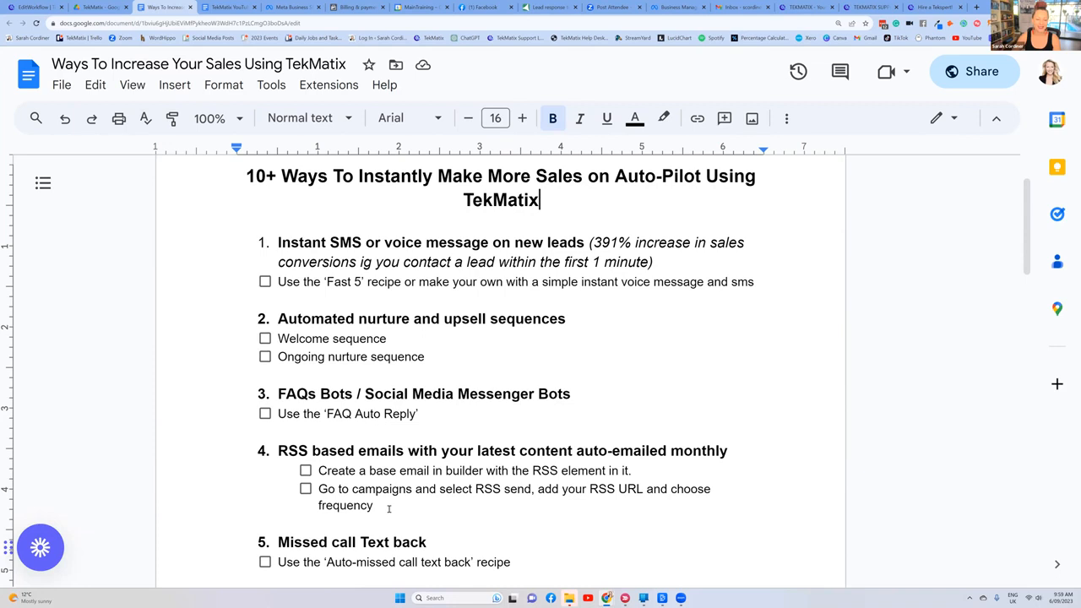
{"action": "left_click_drag", "start_coordinate": [376, 506], "coordinate": [279, 451]}
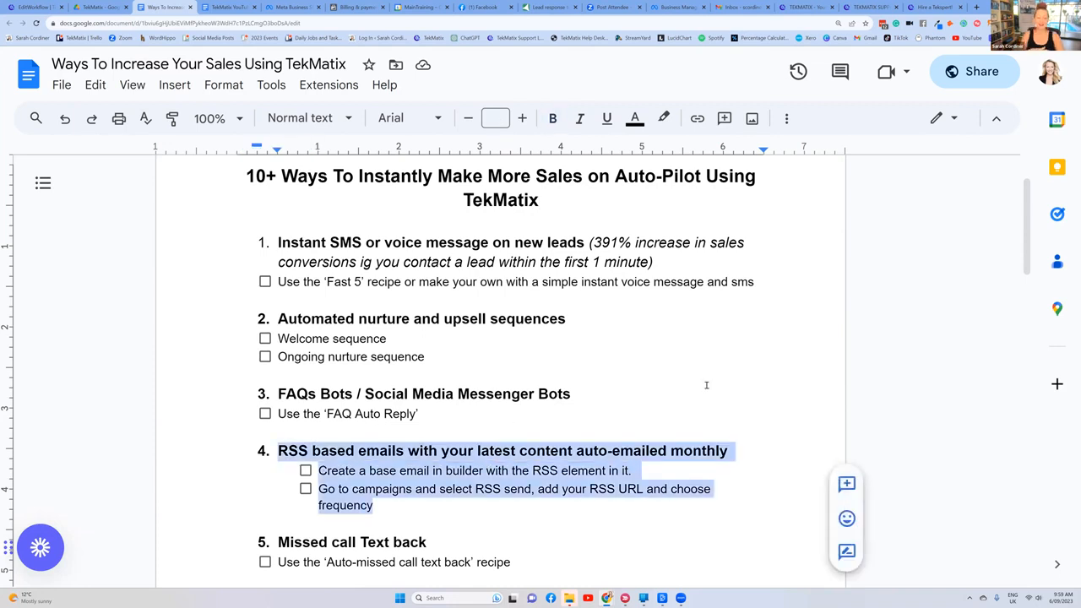
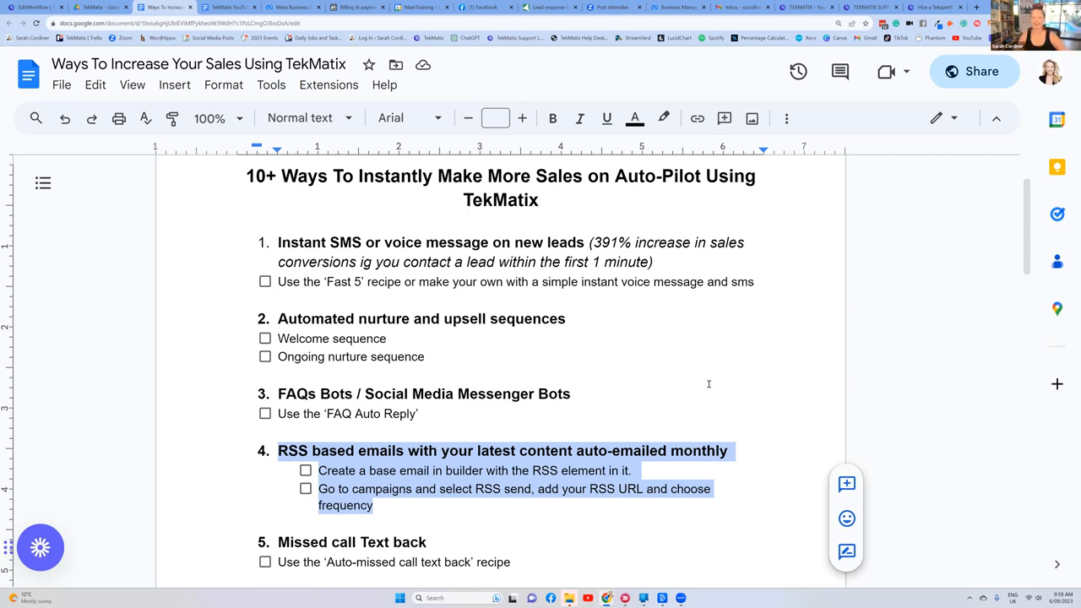
Step: Highlight the two sub-items of item 4 in turn: creating the base RSS email and setting up the RSS send in campaigns
{"action": "left_click", "coordinate": [708, 382]}
{"action": "scroll", "coordinate": [591, 393], "scroll_direction": "down", "scroll_amount": 3}
{"action": "left_click_drag", "start_coordinate": [659, 345], "coordinate": [318, 344]}
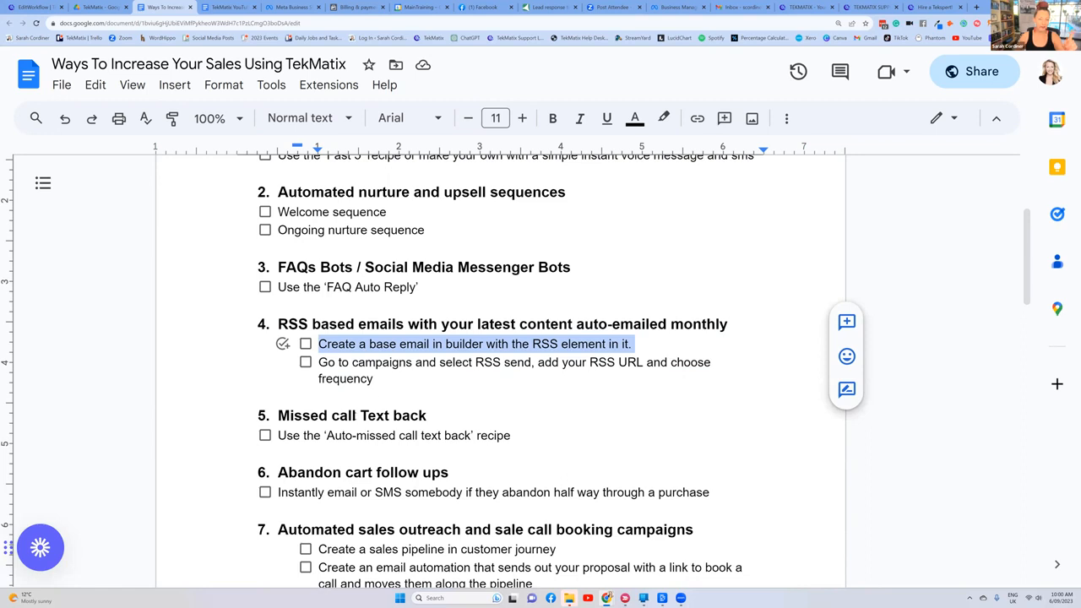
{"action": "left_click_drag", "start_coordinate": [379, 382], "coordinate": [318, 363]}
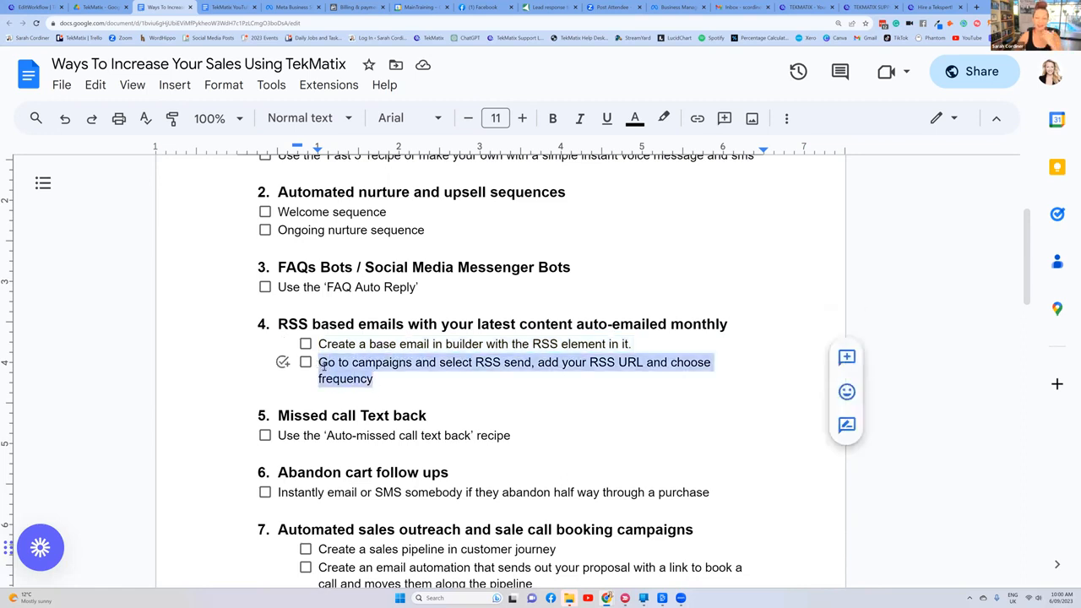
{"action": "left_click", "coordinate": [372, 344]}
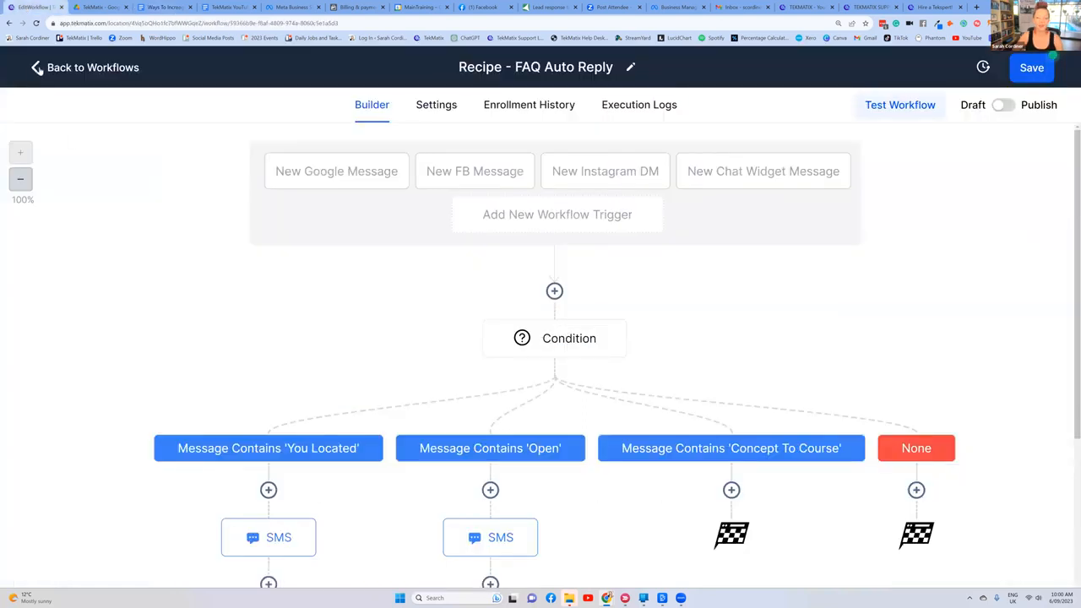
Step: Save the 'Recipe - FAQ Auto Reply' workflow in TekMatix, leave it and open the email builder's template list
{"action": "left_click", "coordinate": [1032, 67]}
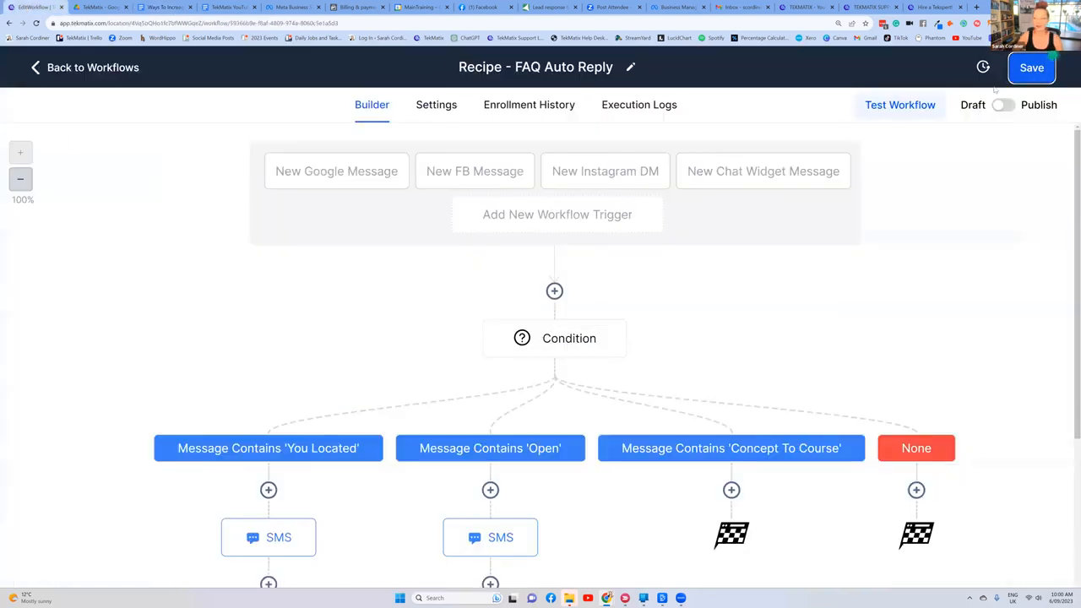
{"action": "left_click", "coordinate": [42, 71]}
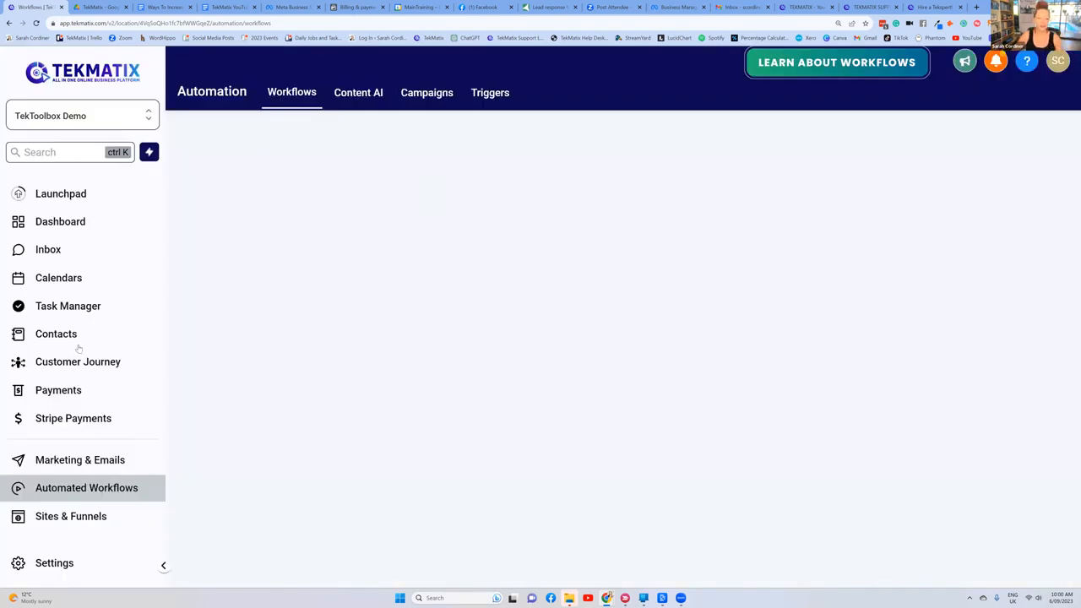
{"action": "scroll", "coordinate": [83, 393], "scroll_direction": "down", "scroll_amount": 1}
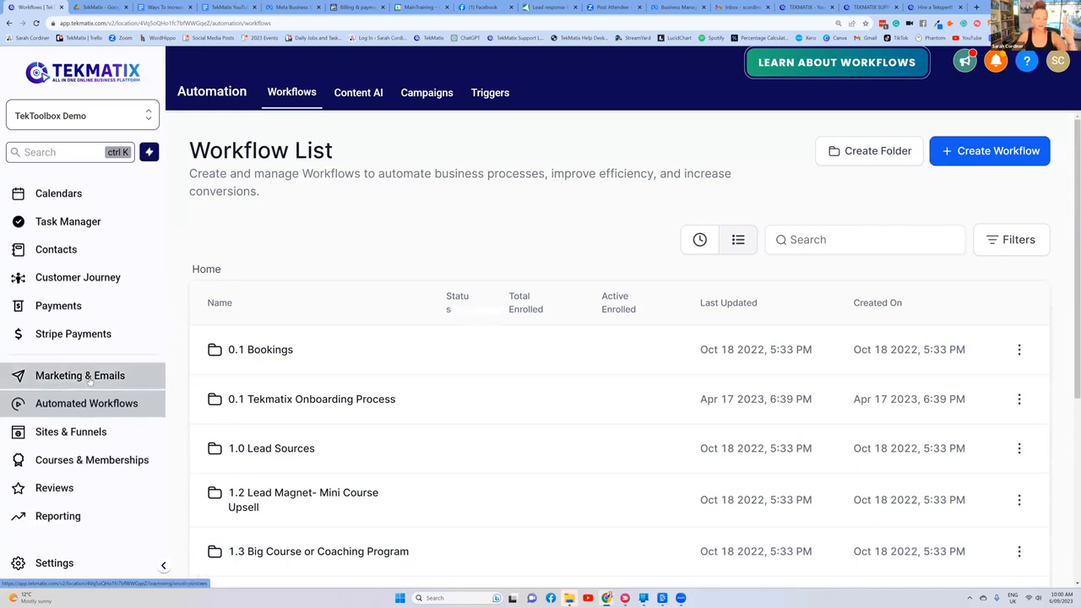
{"action": "left_click", "coordinate": [90, 382]}
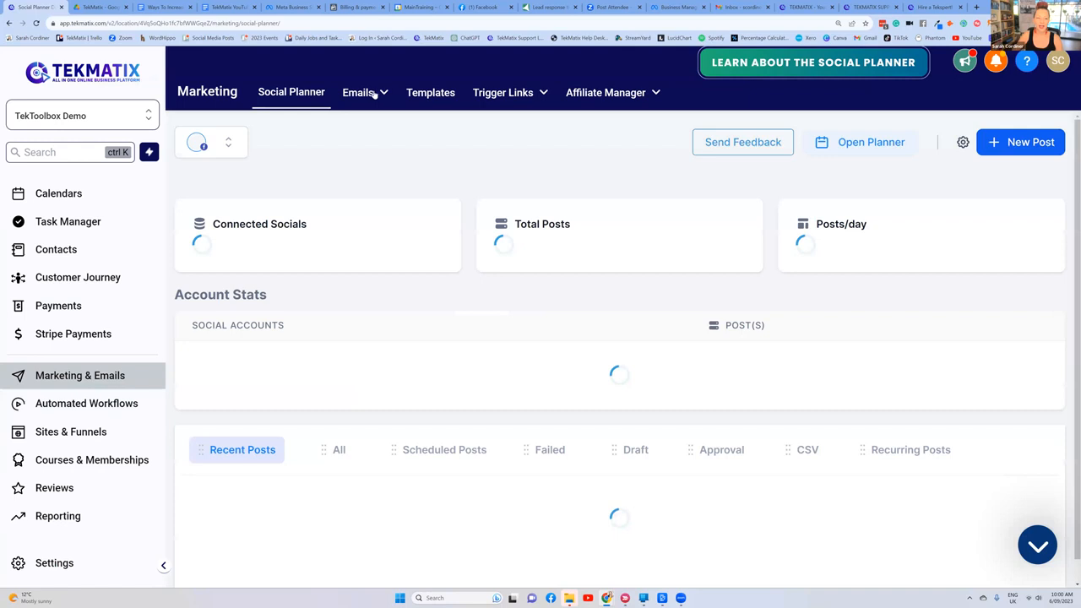
{"action": "mouse_move", "coordinate": [372, 93]}
{"action": "left_click", "coordinate": [357, 150]}
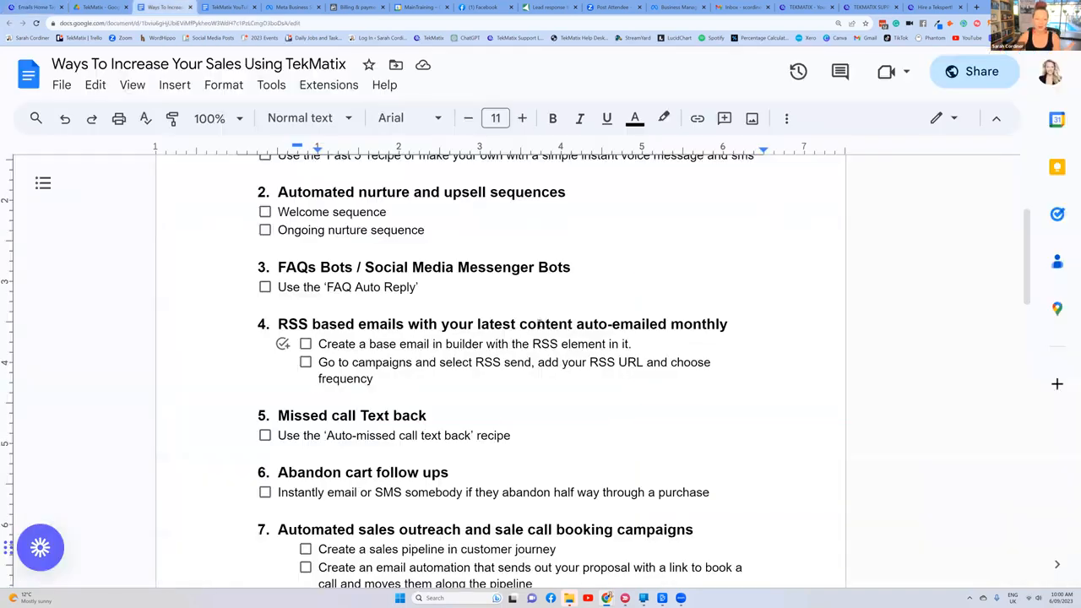
Step: Highlight 'Create a base email in builder' under item 4 in the Google Docs document and return to TekMatix
{"action": "left_click_drag", "start_coordinate": [485, 344], "coordinate": [318, 343]}
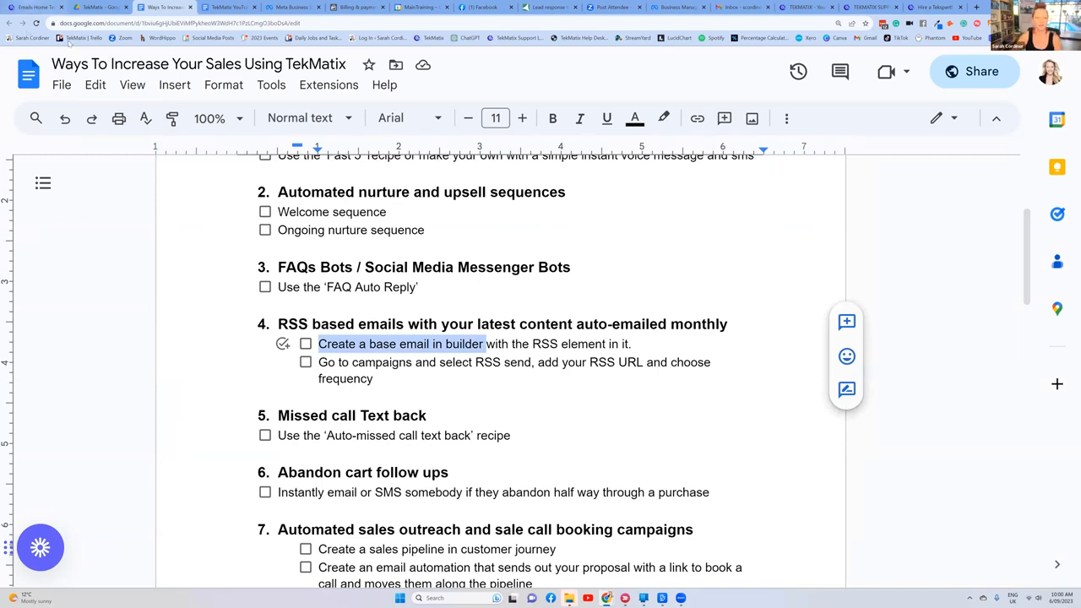
{"action": "key", "text": "ctrl+1"}
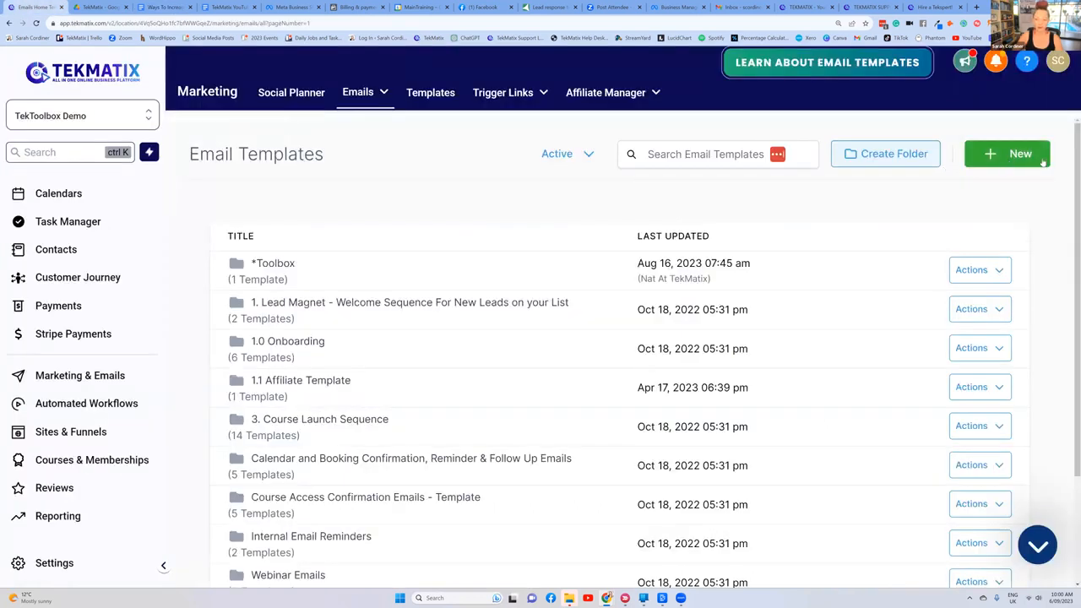
Step: Try searching the email templates for "rss" and clear the search
{"action": "left_click", "coordinate": [688, 154]}
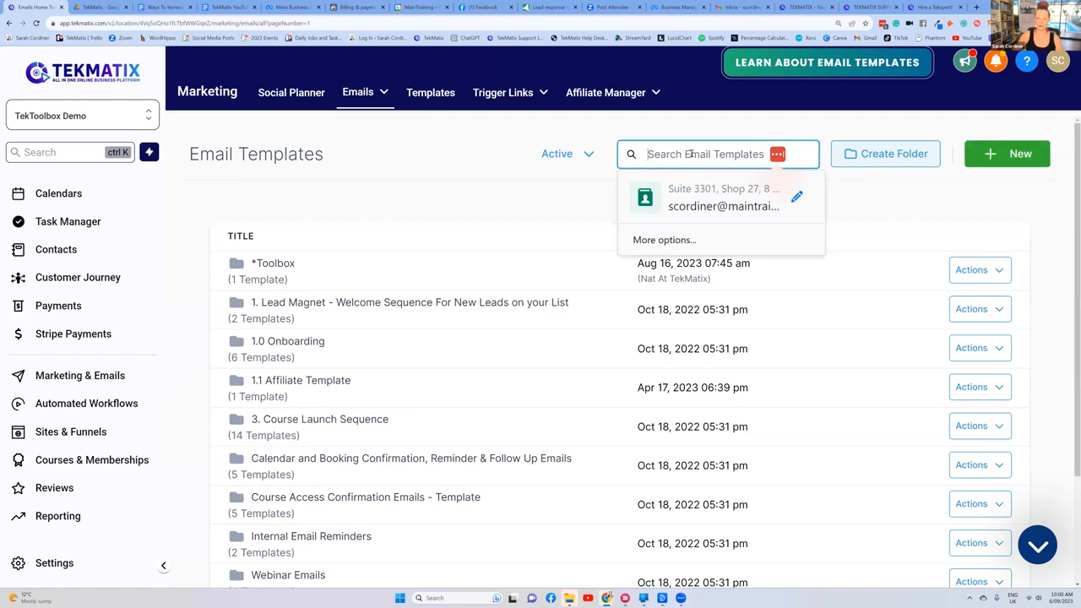
{"action": "type", "text": "rss"}
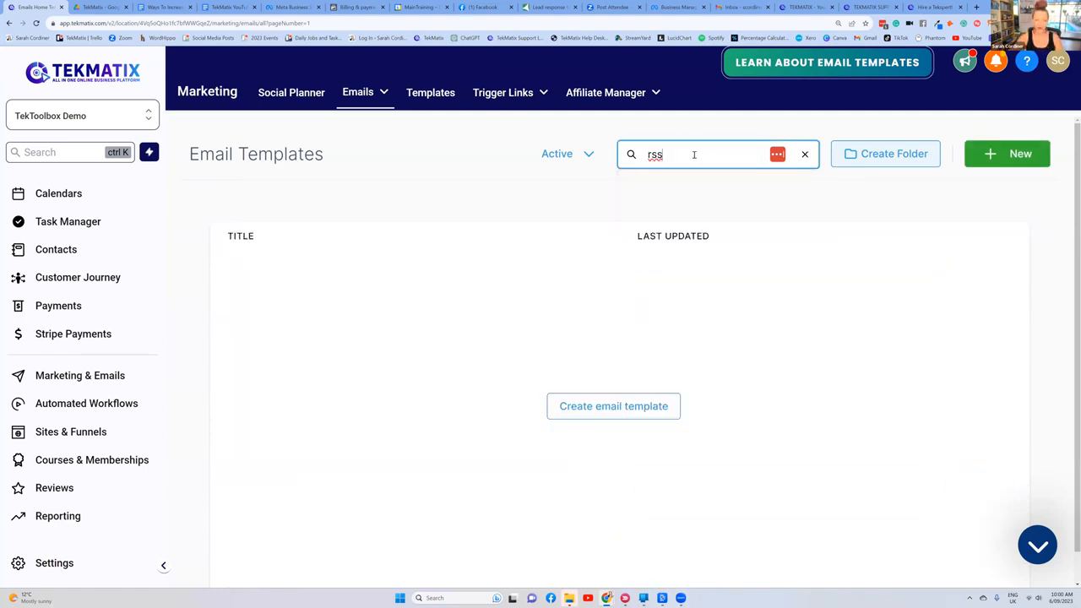
{"action": "key", "text": "BackSpace"}
{"action": "key", "text": "BackSpace"}
{"action": "key", "text": "BackSpace"}
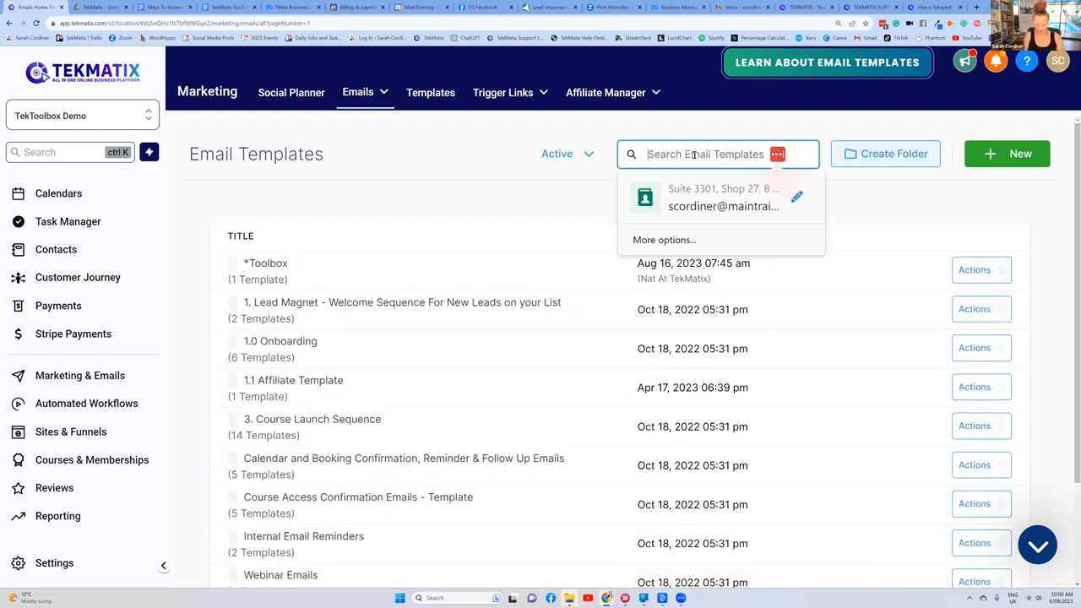
Step: Search the email templates for "you" and open the 'weekly yout' template for editing
{"action": "type", "text": "you"}
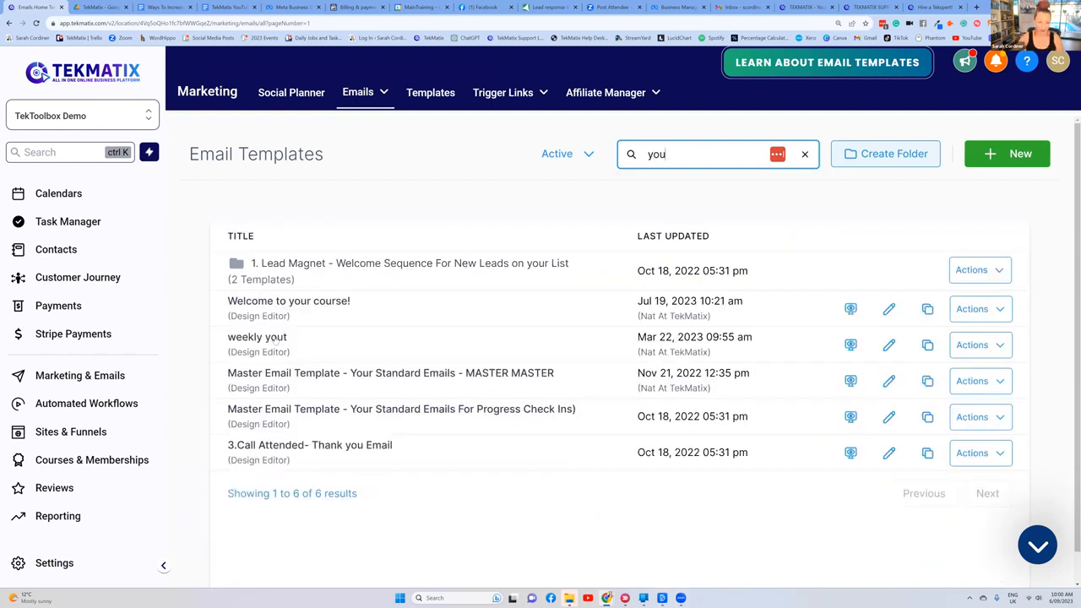
{"action": "left_click", "coordinate": [264, 348]}
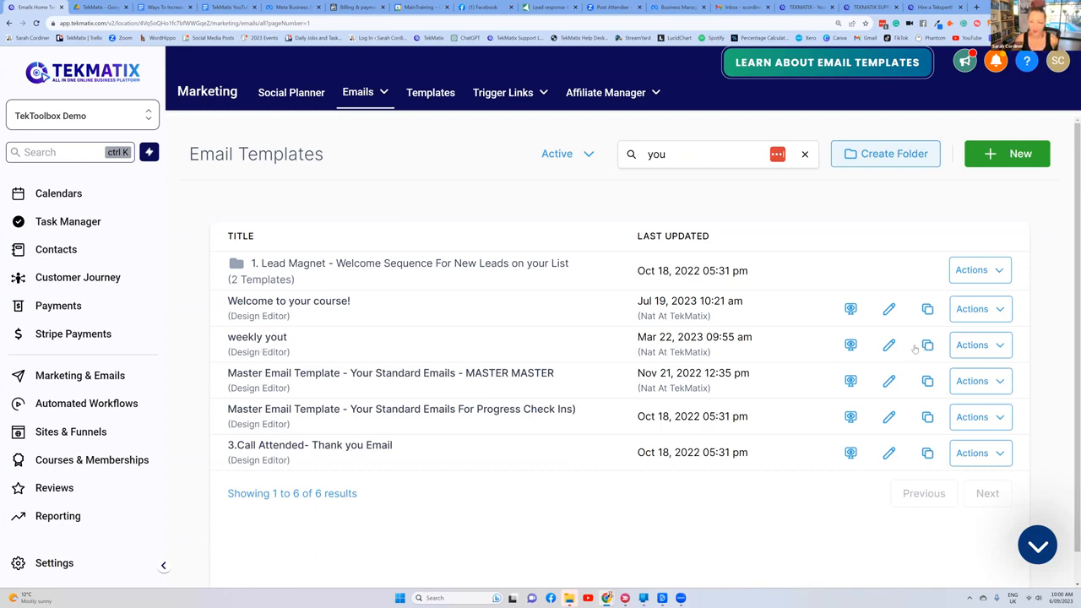
{"action": "left_click", "coordinate": [887, 348]}
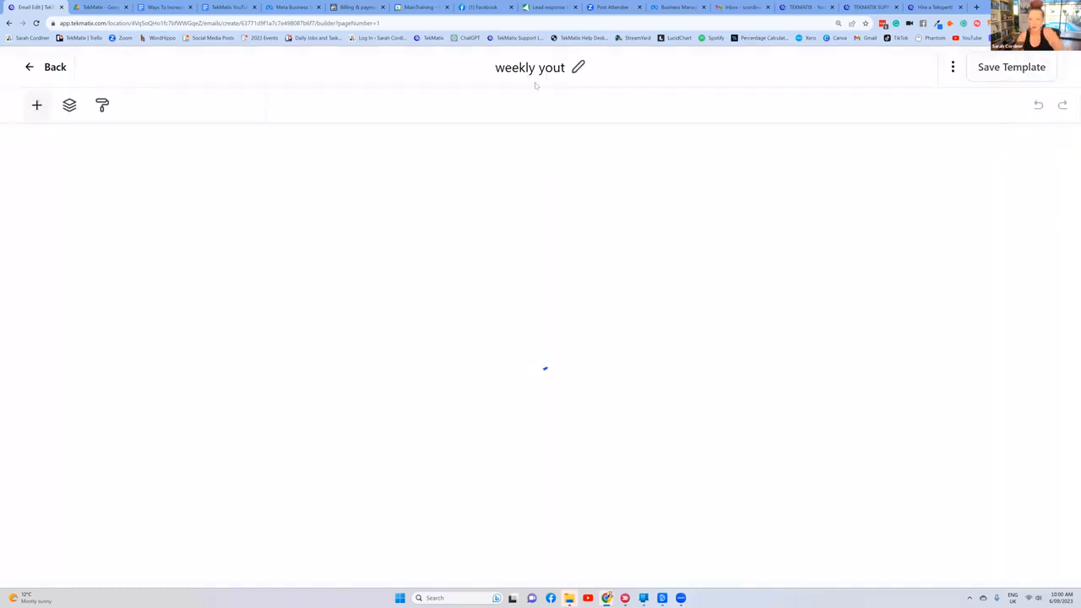
Step: Insert 'RSS newsletter' after 'weekly' in the email template's name
{"action": "left_click", "coordinate": [511, 67]}
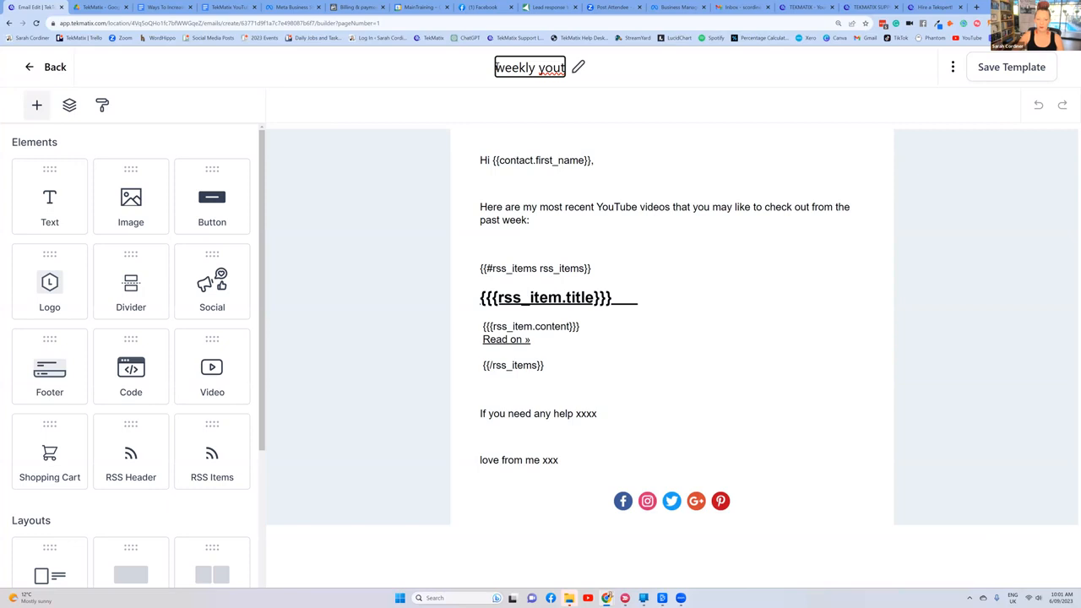
{"action": "left_click_drag", "start_coordinate": [536, 68], "coordinate": [489, 73]}
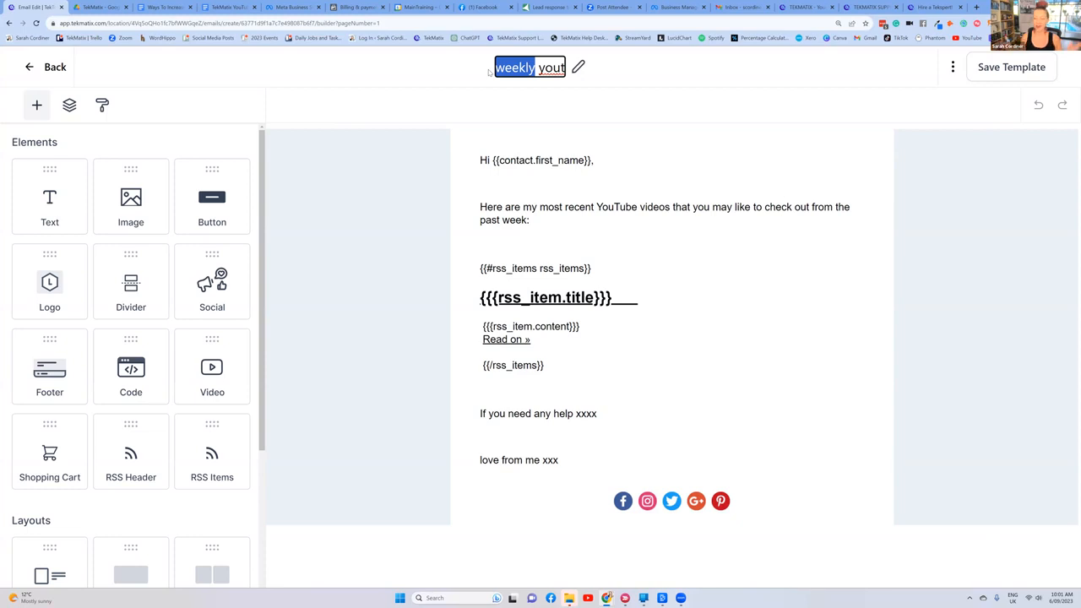
{"action": "left_click", "coordinate": [536, 68]}
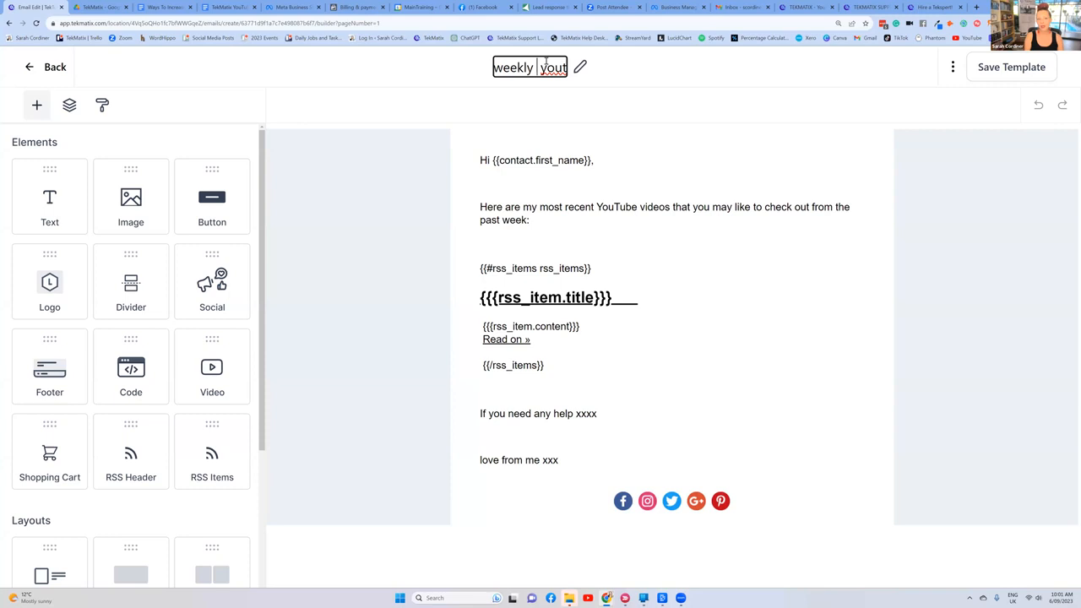
{"action": "type", "text": "RSS new "}
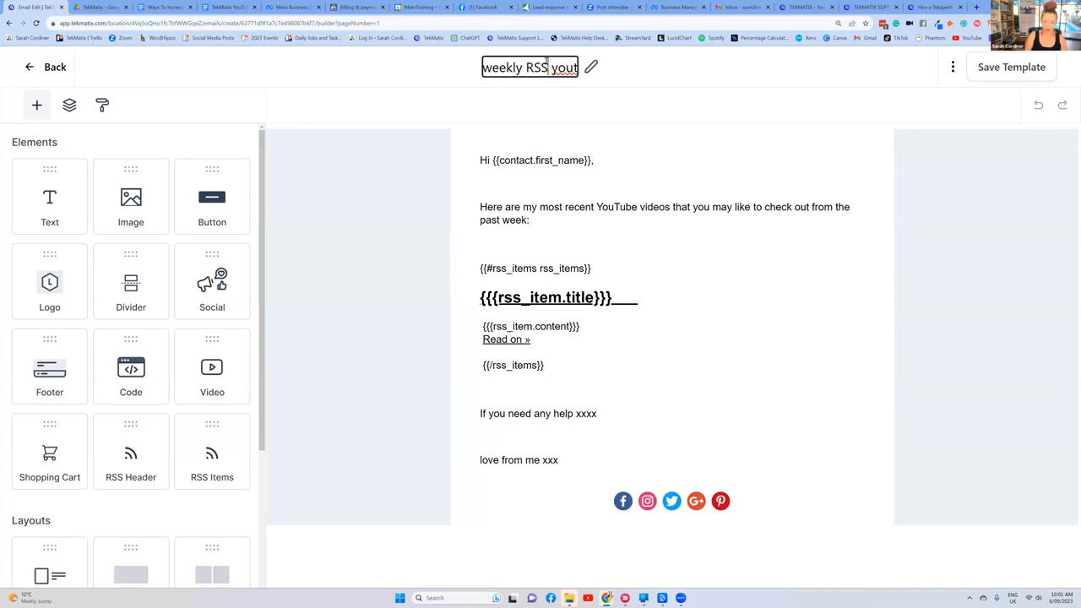
{"action": "type", "text": "sletter"}
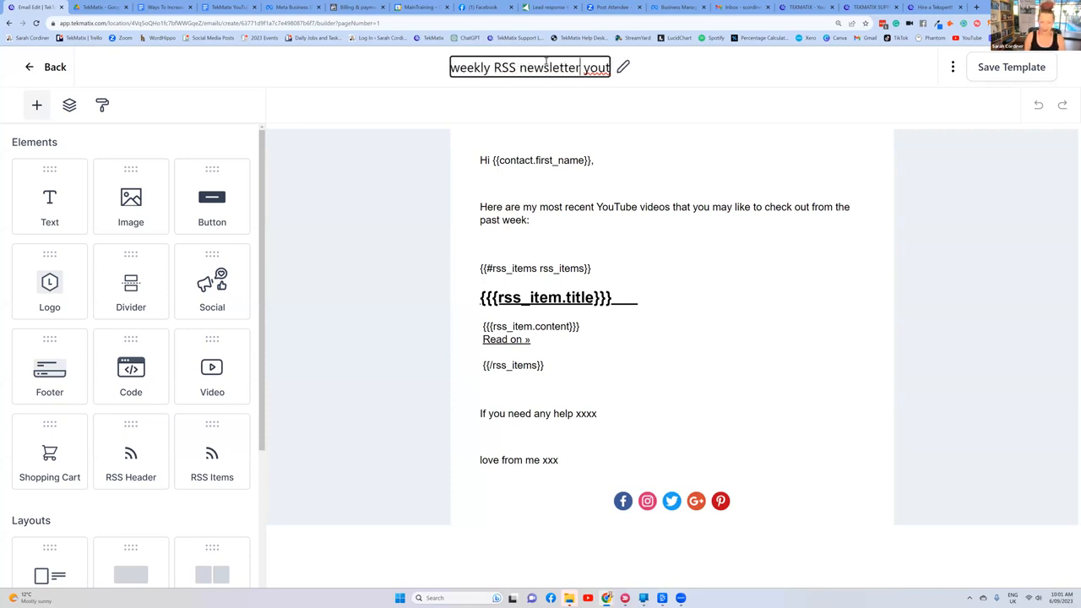
Step: Add 'YouTube videos of the week' at the start of the email template's name
{"action": "key", "text": "shift+End"}
{"action": "key", "text": "Home"}
{"action": "type", "text": "YouTube videos of the week"}
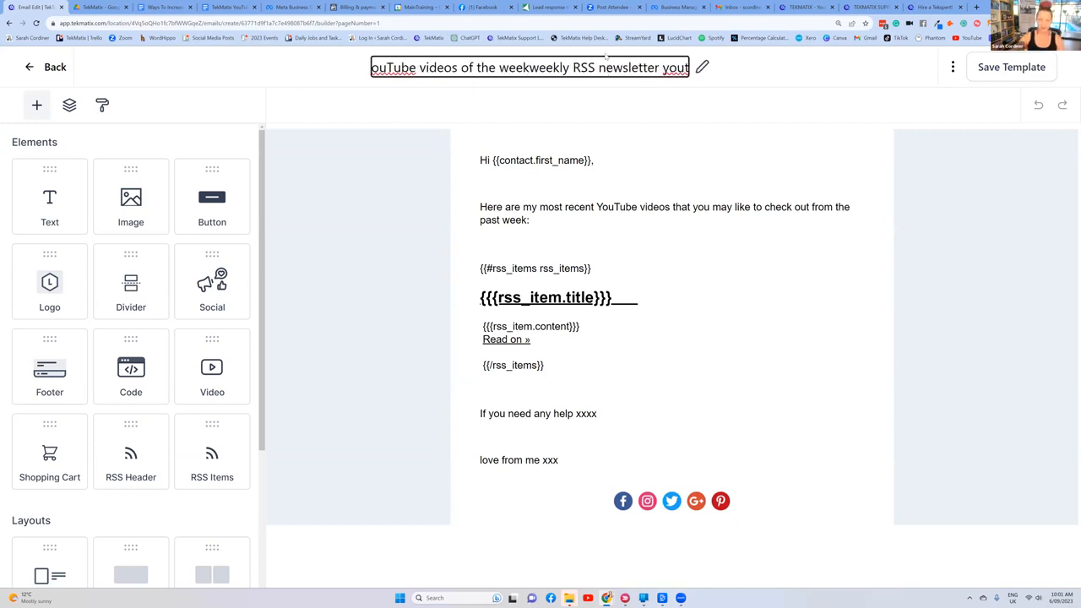
{"action": "left_click_drag", "start_coordinate": [661, 66], "coordinate": [687, 68]}
{"action": "left_click", "coordinate": [688, 68]}
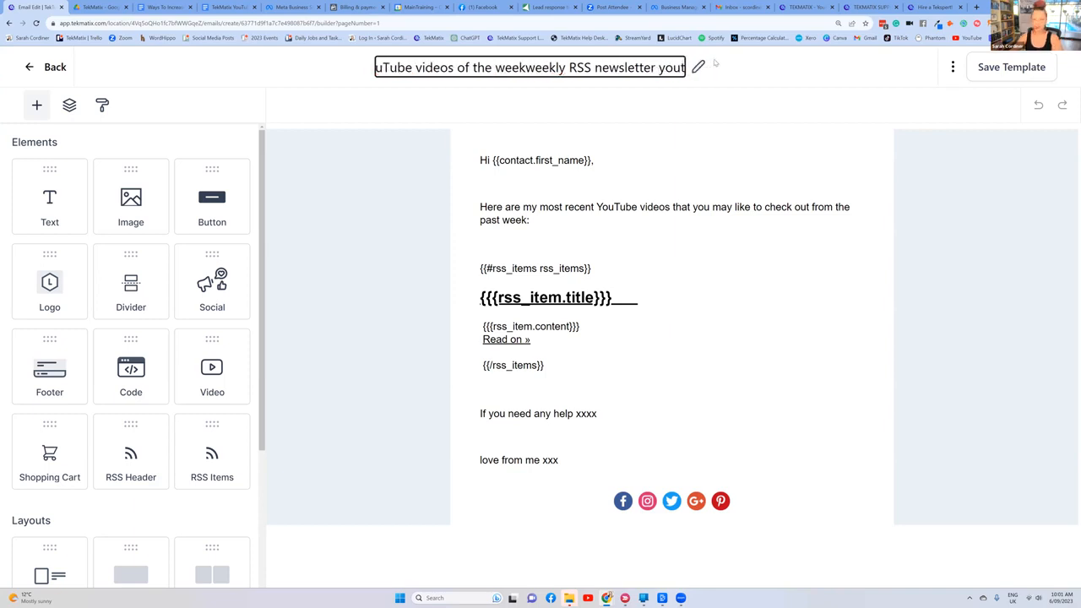
{"action": "left_click", "coordinate": [701, 68]}
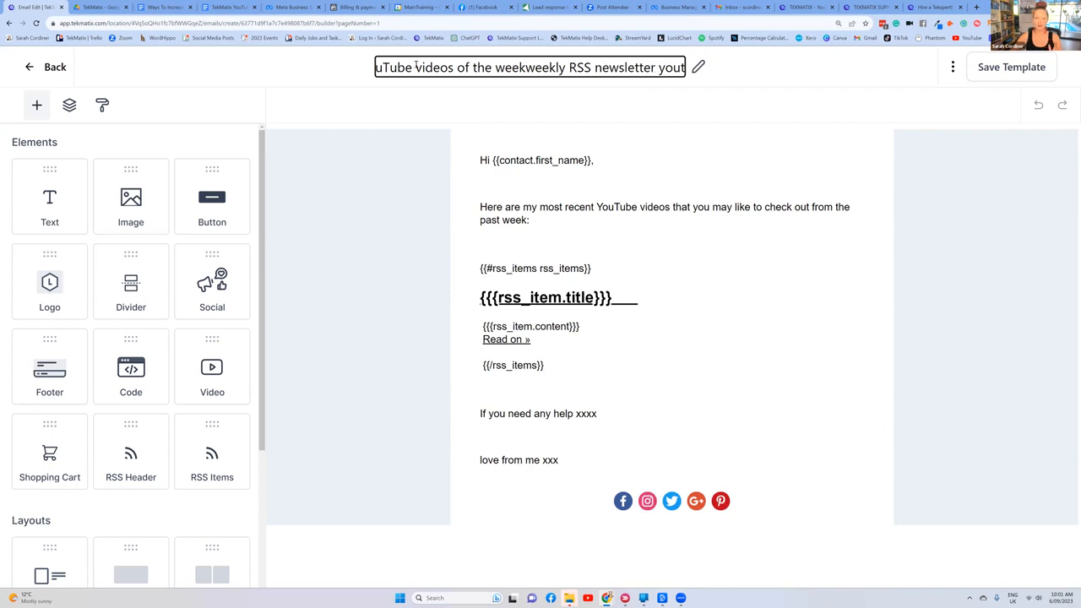
{"action": "key", "text": "BackSpace"}
{"action": "type", "text": "You"}
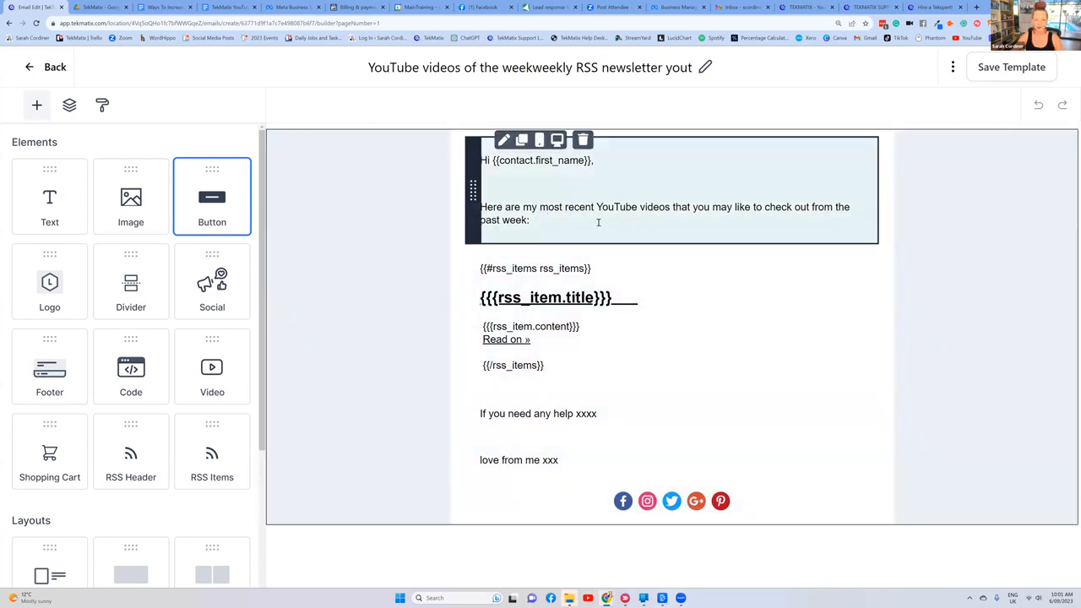
Step: Add an RSS Items element below the intro text and delete the old RSS block beneath it
{"action": "left_click", "coordinate": [565, 185]}
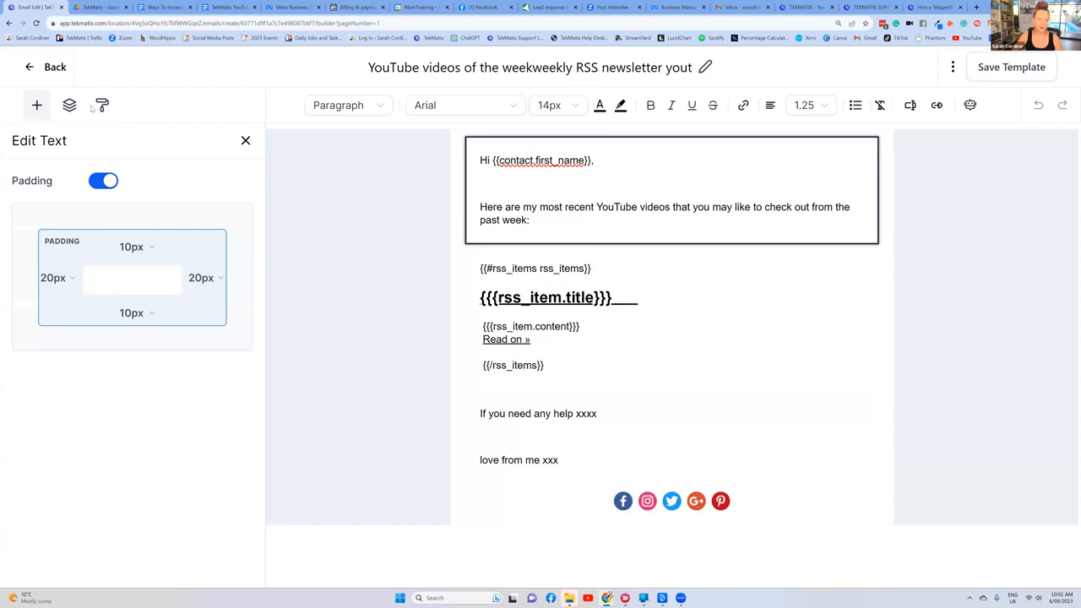
{"action": "left_click", "coordinate": [38, 107]}
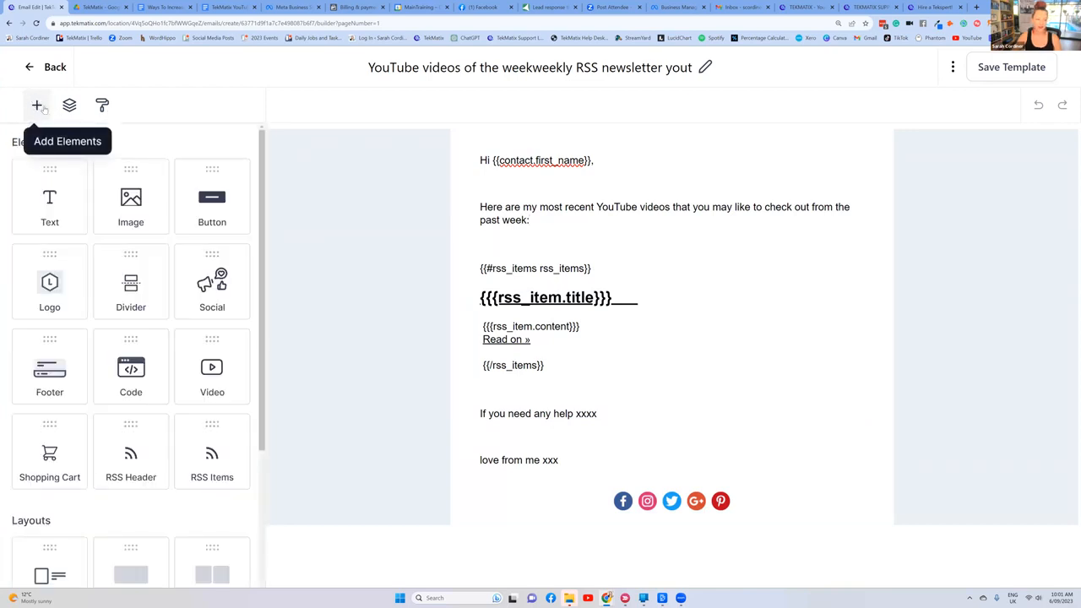
{"action": "scroll", "coordinate": [120, 287], "scroll_direction": "down", "scroll_amount": 3}
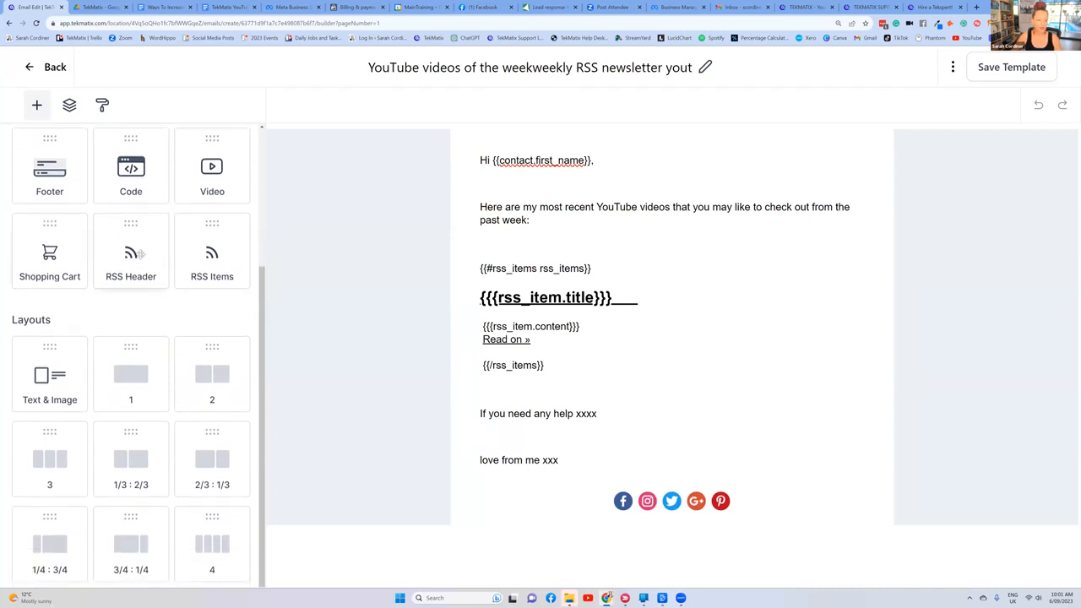
{"action": "scroll", "coordinate": [157, 265], "scroll_direction": "up", "scroll_amount": 1}
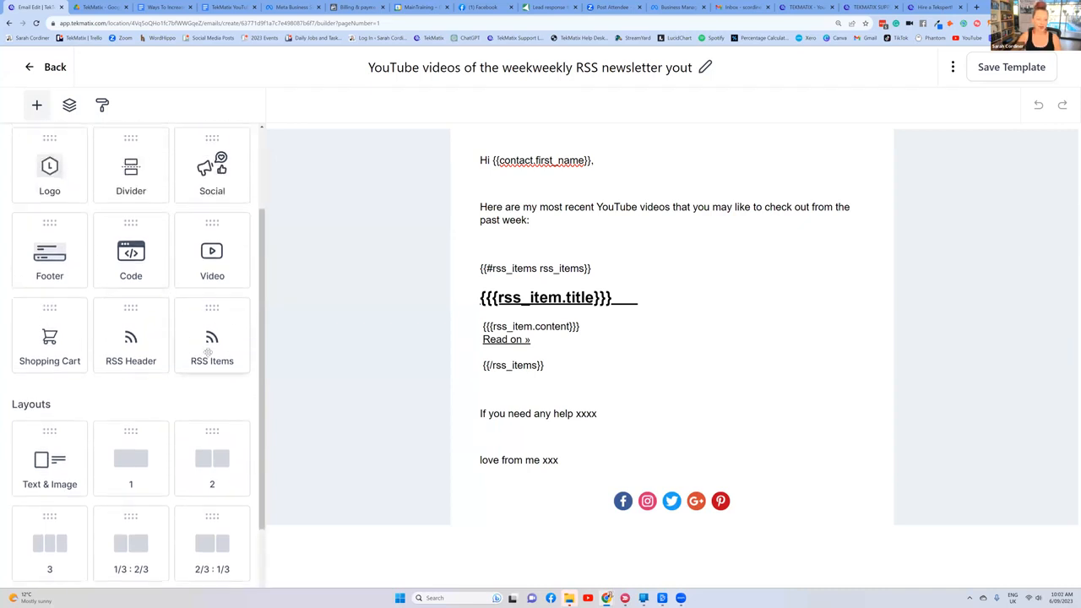
{"action": "left_click_drag", "start_coordinate": [213, 312], "coordinate": [560, 272]}
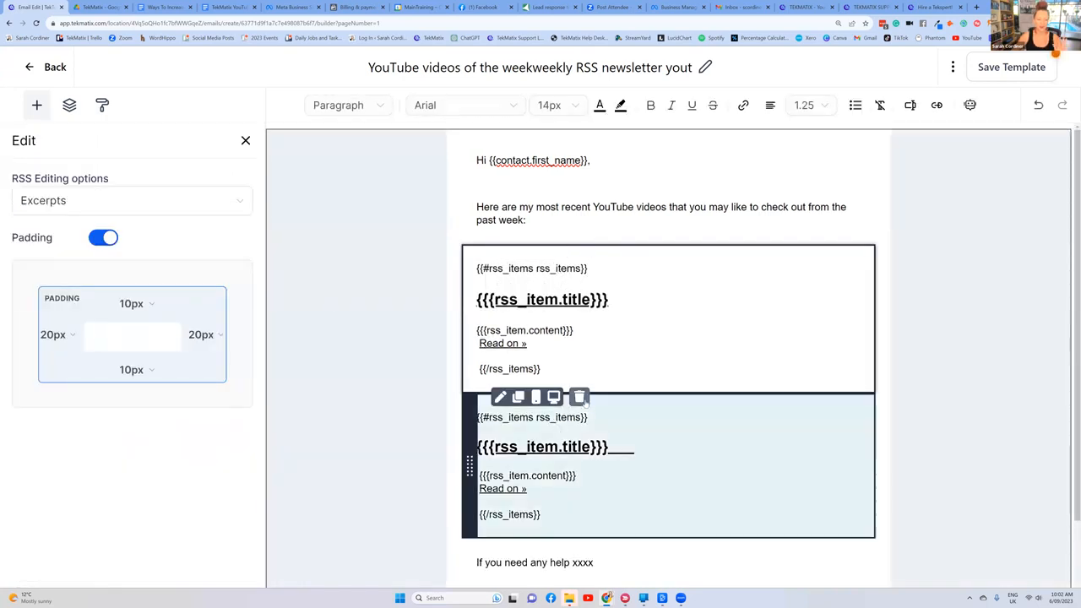
{"action": "left_click", "coordinate": [584, 400]}
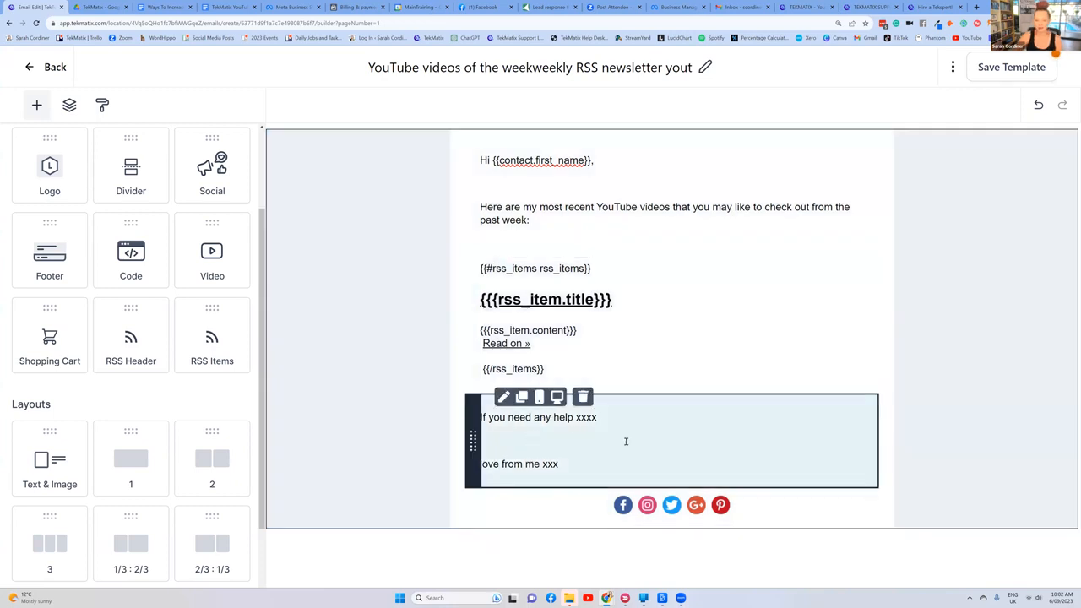
Step: Select the closing text block of the email and save the template
{"action": "left_click", "coordinate": [585, 433]}
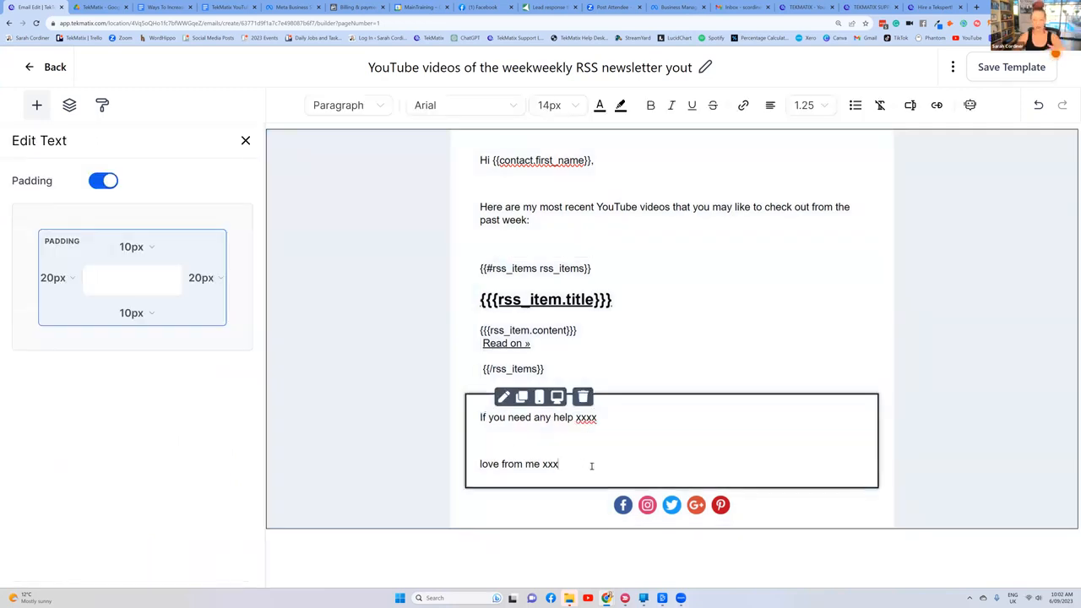
{"action": "left_click", "coordinate": [984, 68]}
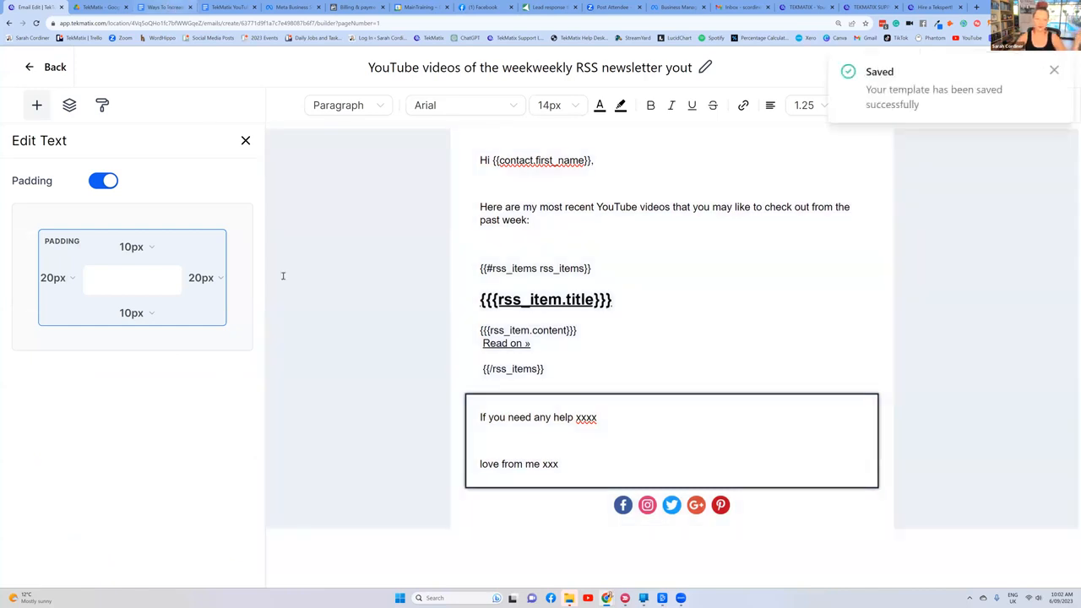
Step: Switch to the 'Ways To Increase Your Sales Using TekMatix' document and highlight 'RSS element' in item 4's first sub-item
{"action": "left_click", "coordinate": [165, 7]}
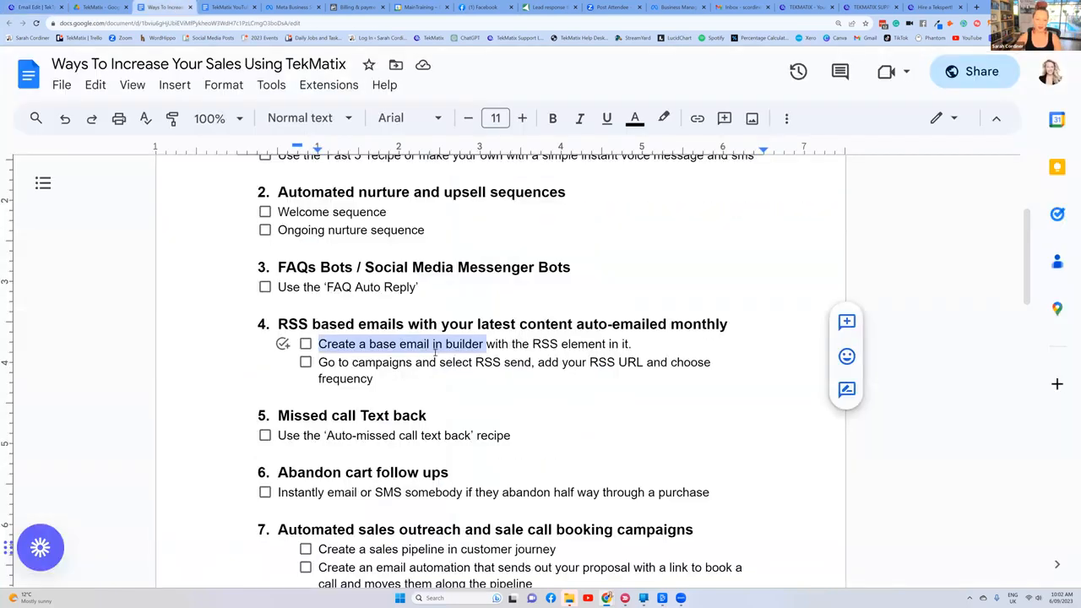
{"action": "left_click", "coordinate": [581, 341]}
{"action": "left_click_drag", "start_coordinate": [532, 344], "coordinate": [606, 343]}
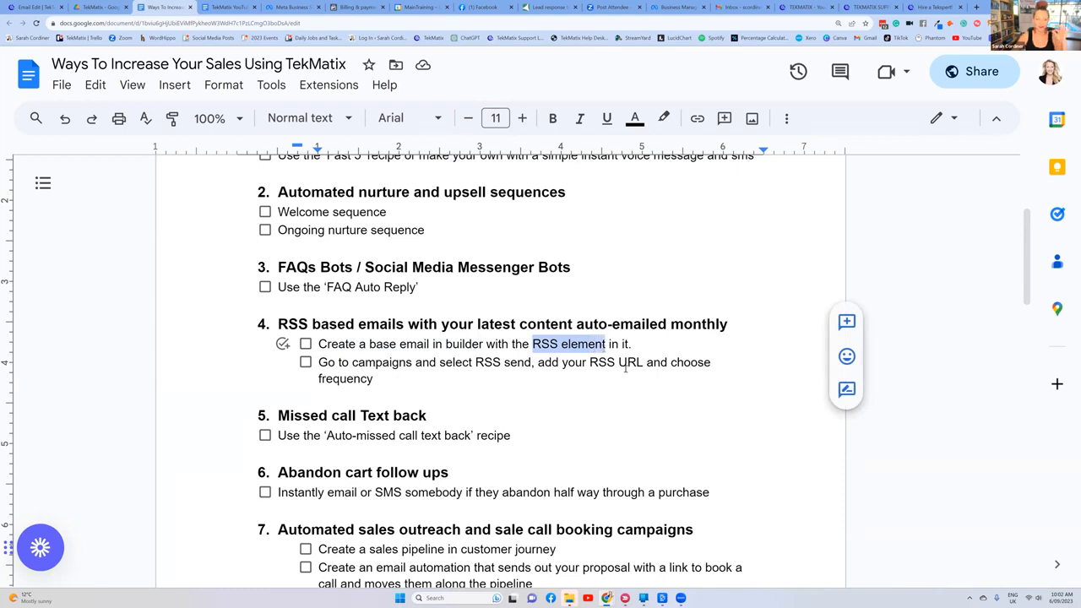
Step: Highlight item 4's sub-item about campaigns and RSS send, then switch to TekMatix and open the Email Campaigns list
{"action": "left_click_drag", "start_coordinate": [402, 378], "coordinate": [321, 367]}
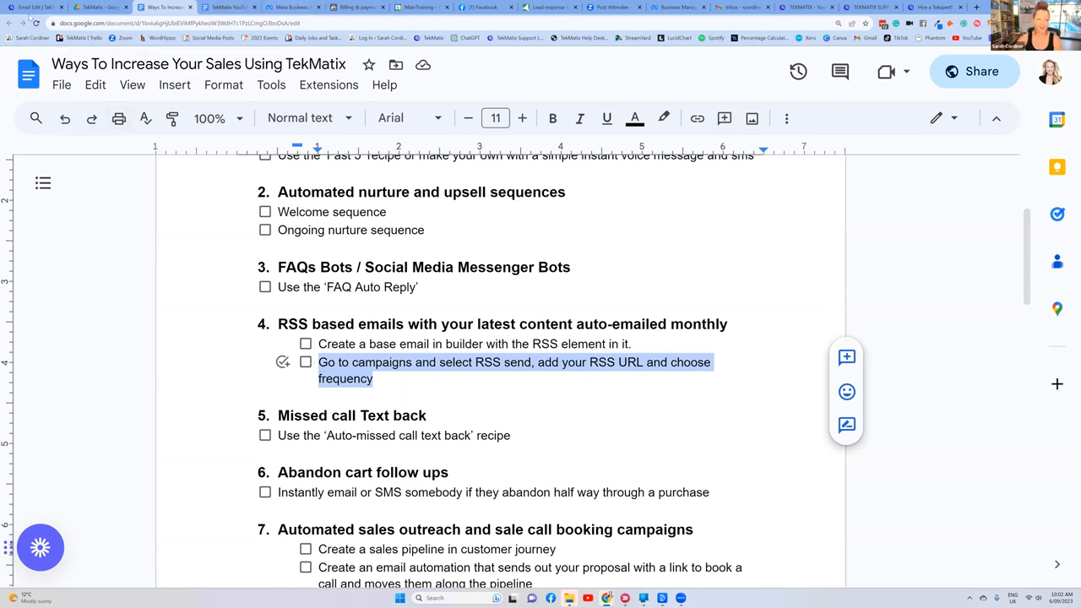
{"action": "left_click", "coordinate": [35, 8]}
{"action": "left_click", "coordinate": [35, 67]}
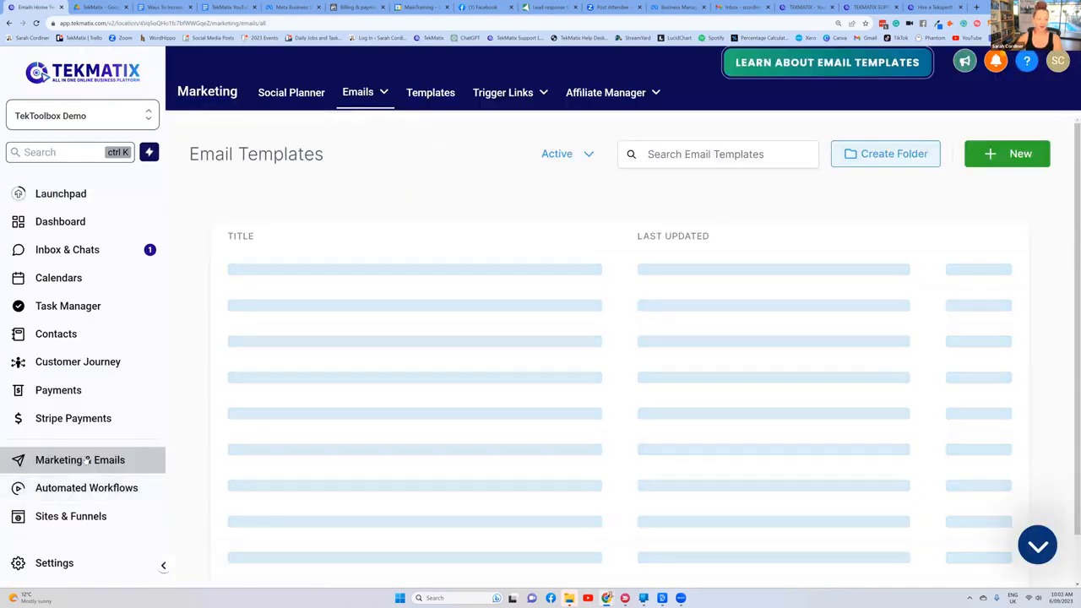
{"action": "mouse_move", "coordinate": [359, 93]}
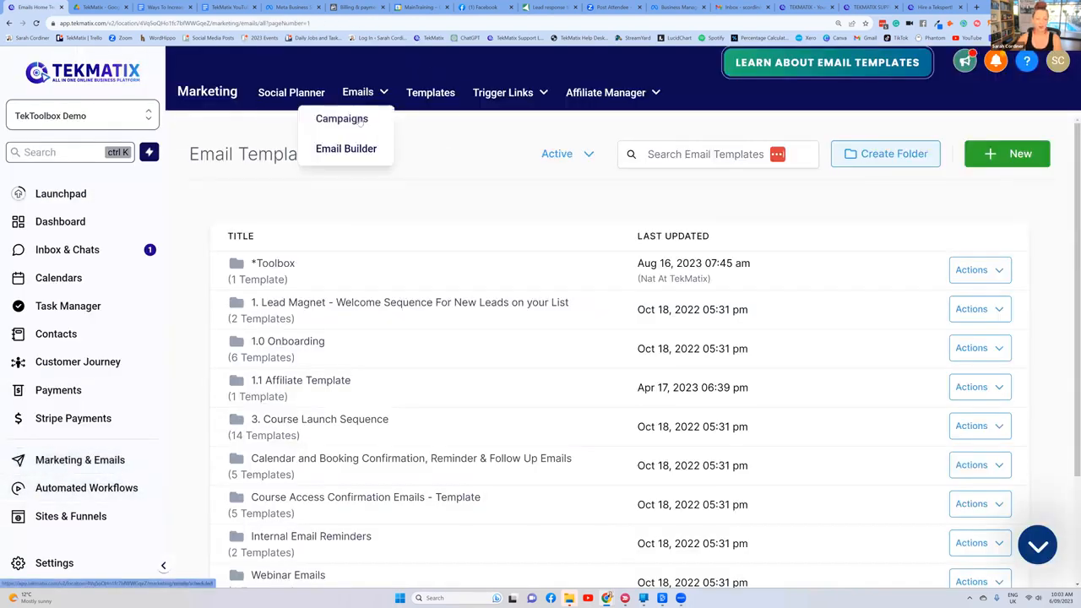
{"action": "left_click", "coordinate": [342, 119]}
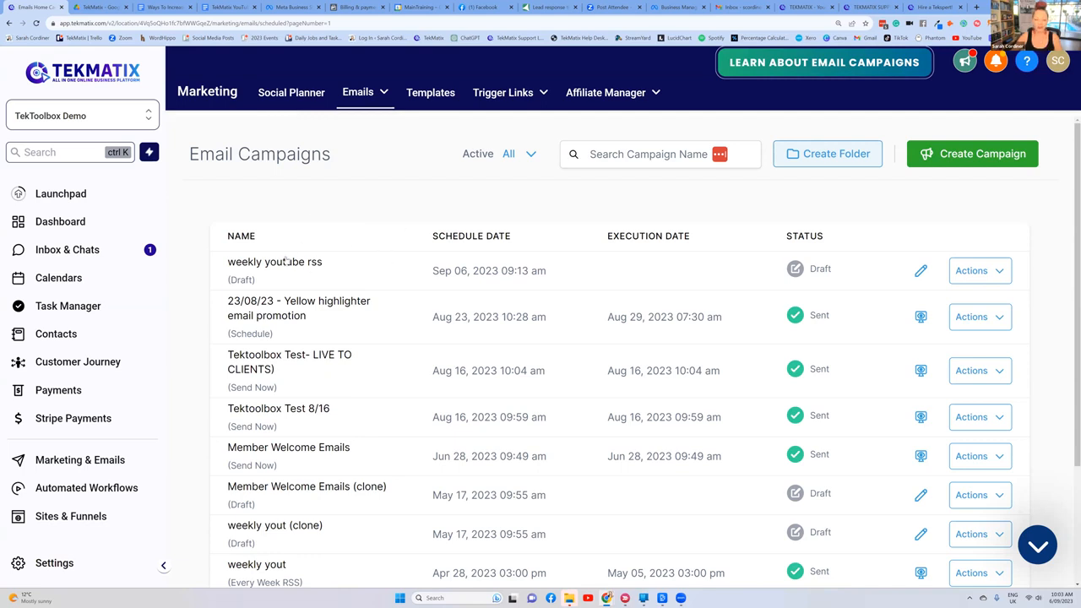
Step: Create a campaign from the 'YouTube videos of the weekweekly RSS newsletter yout' template, finding it with the search term 'rss'
{"action": "left_click", "coordinate": [953, 155]}
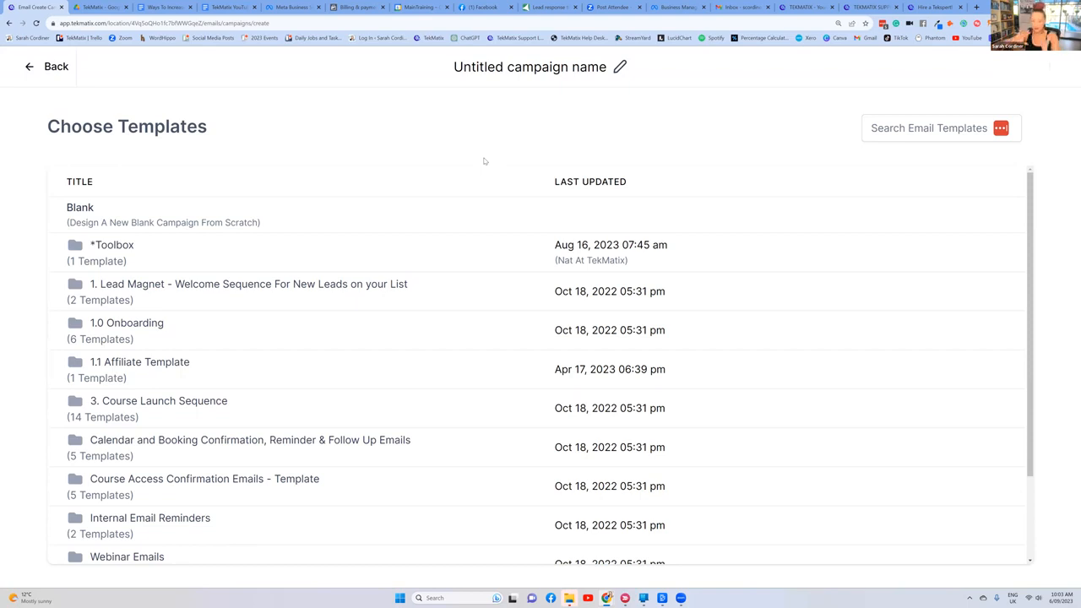
{"action": "left_click", "coordinate": [909, 133]}
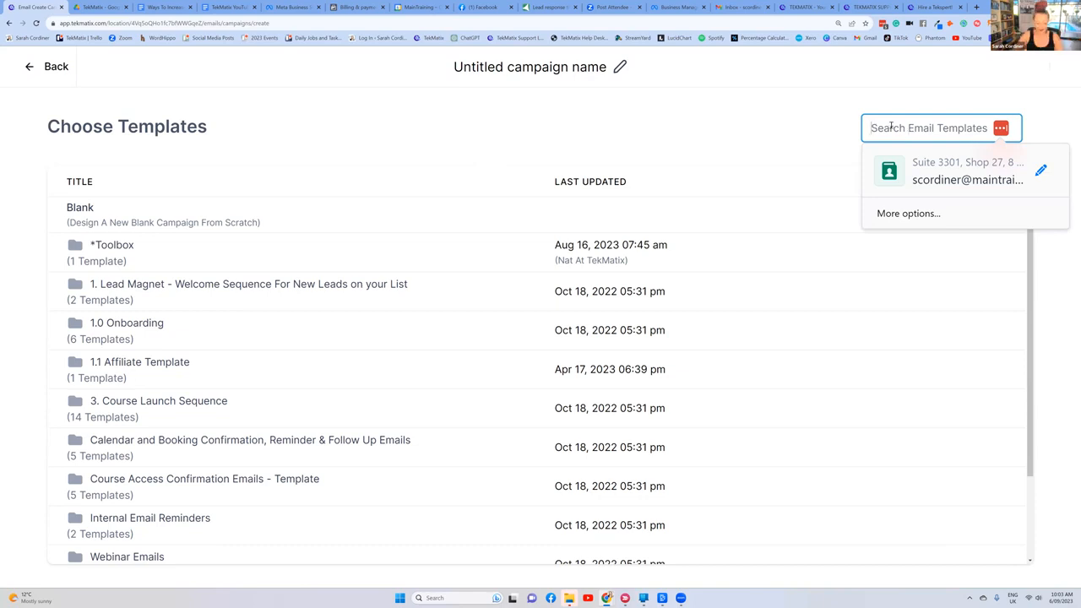
{"action": "type", "text": "rss"}
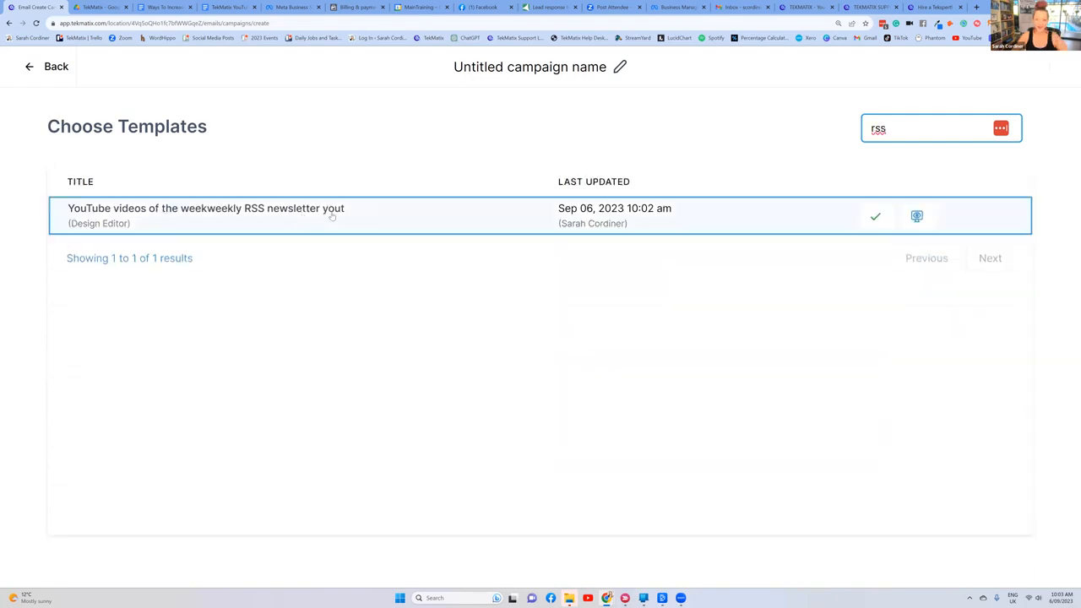
{"action": "left_click", "coordinate": [875, 217]}
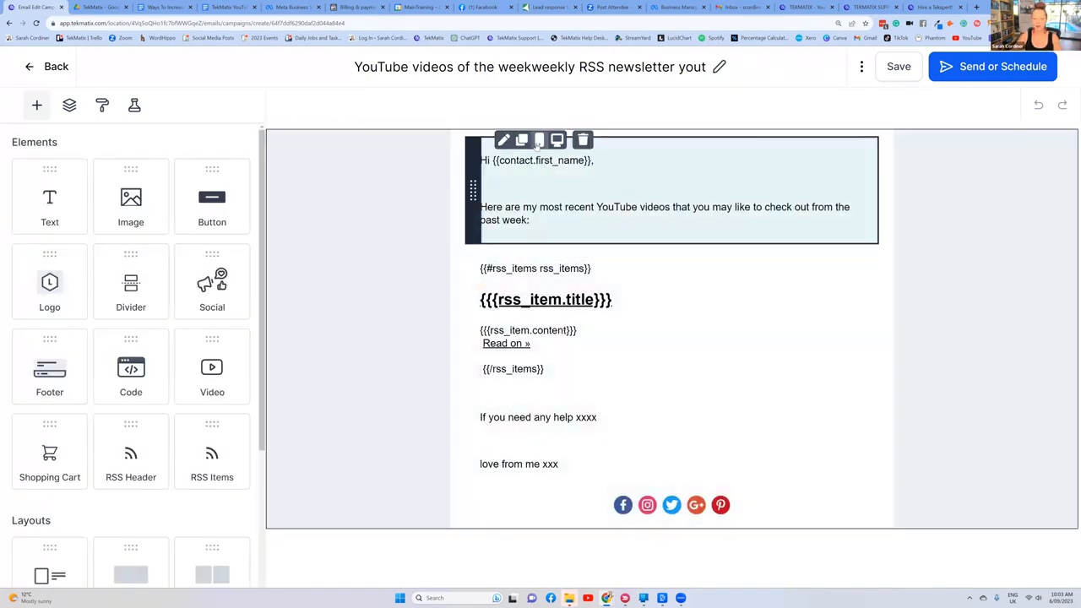
Step: Choose RSS Schedule as the campaign's sending method and name the campaign 'RSS weekly newsletter email YouTube'
{"action": "left_click", "coordinate": [978, 70]}
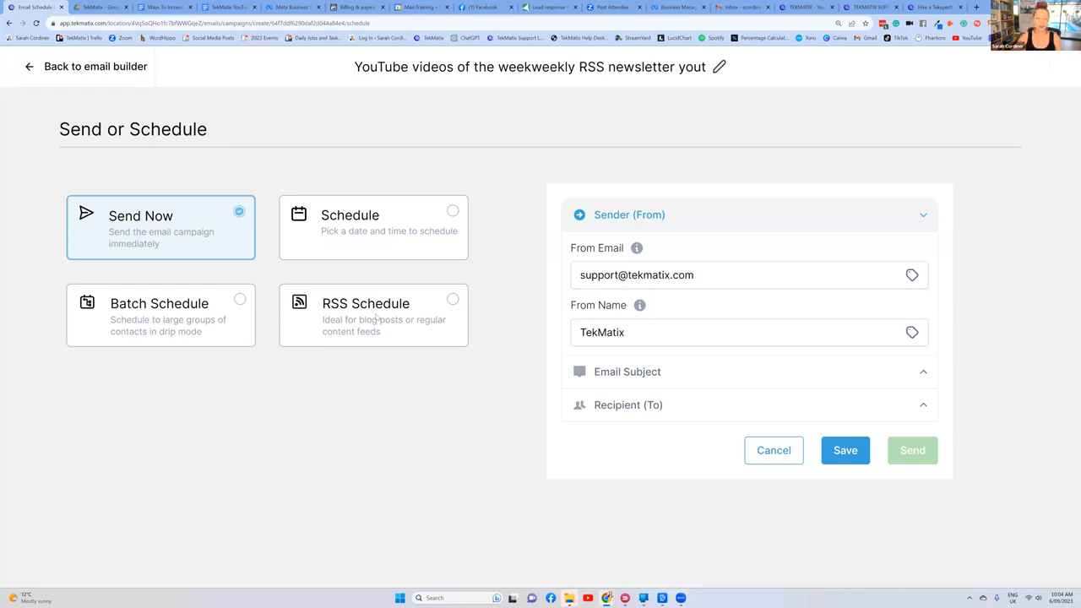
{"action": "left_click", "coordinate": [453, 300]}
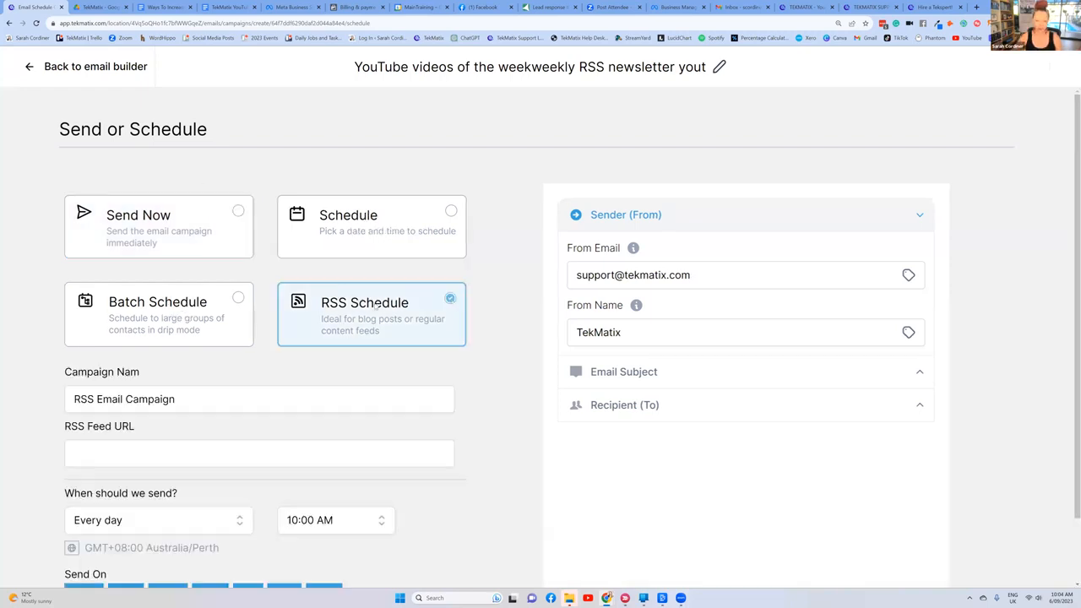
{"action": "scroll", "coordinate": [51, 290], "scroll_direction": "down", "scroll_amount": 1}
{"action": "left_click_drag", "start_coordinate": [192, 331], "coordinate": [49, 331]}
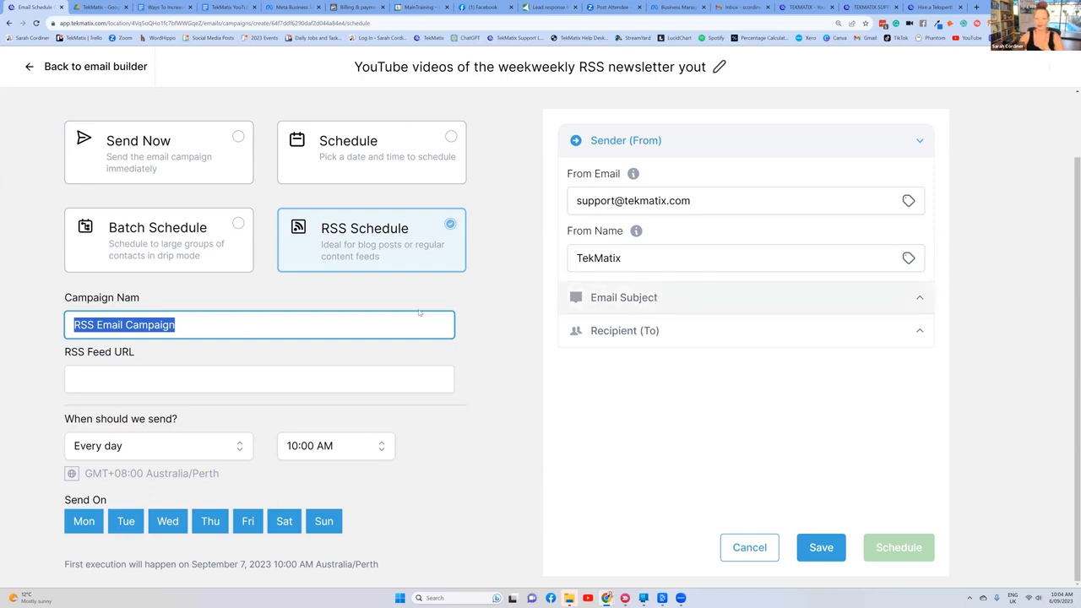
{"action": "key", "text": "BackSpace"}
{"action": "type", "text": "R"}
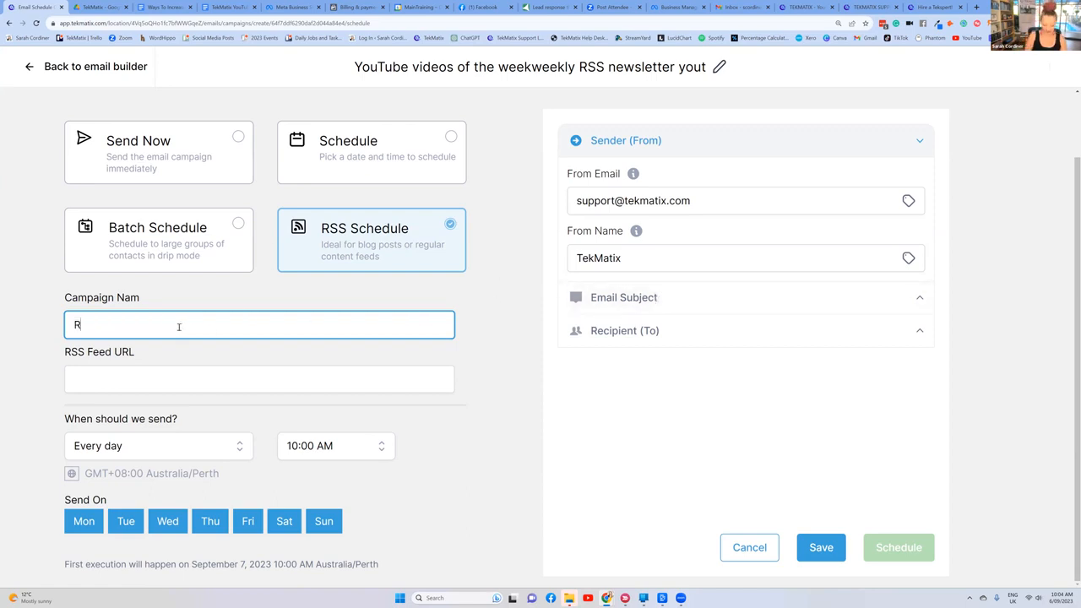
{"action": "type", "text": "SS weekly n"}
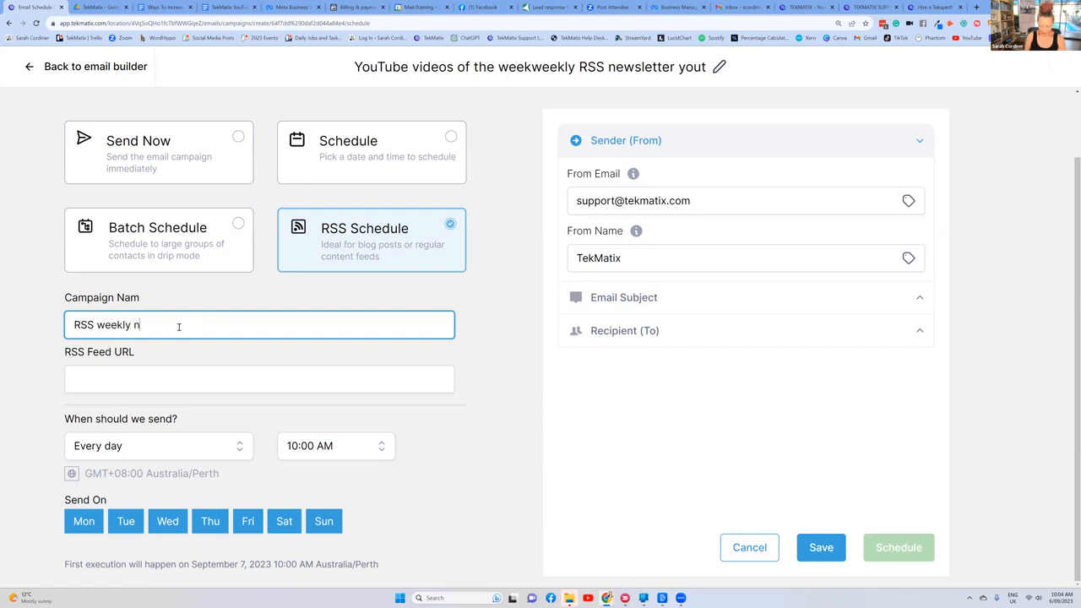
{"action": "type", "text": "ewsletter email"}
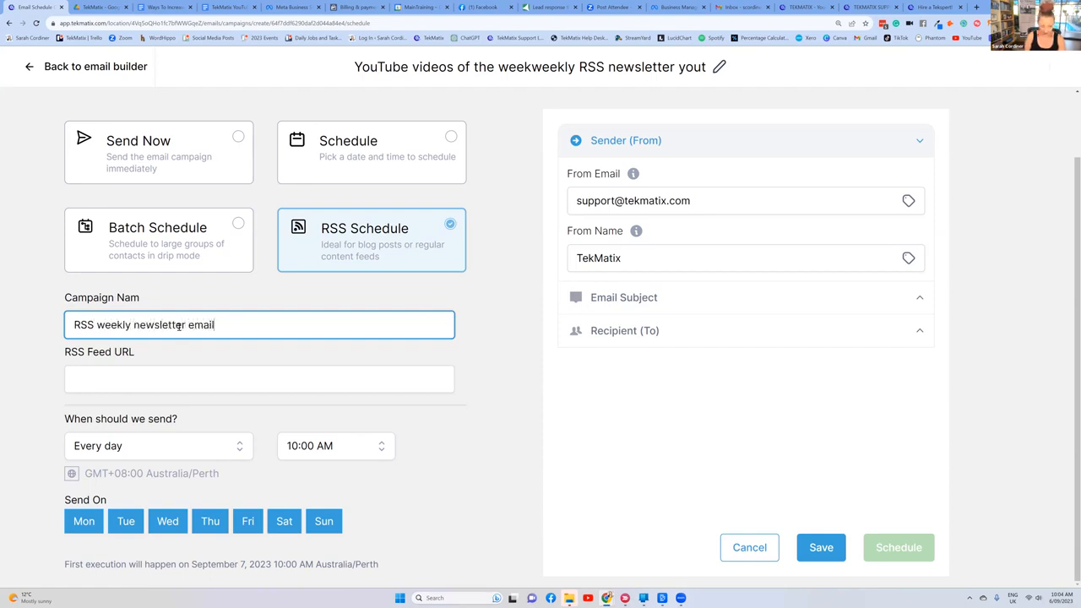
{"action": "type", "text": " YouTube"}
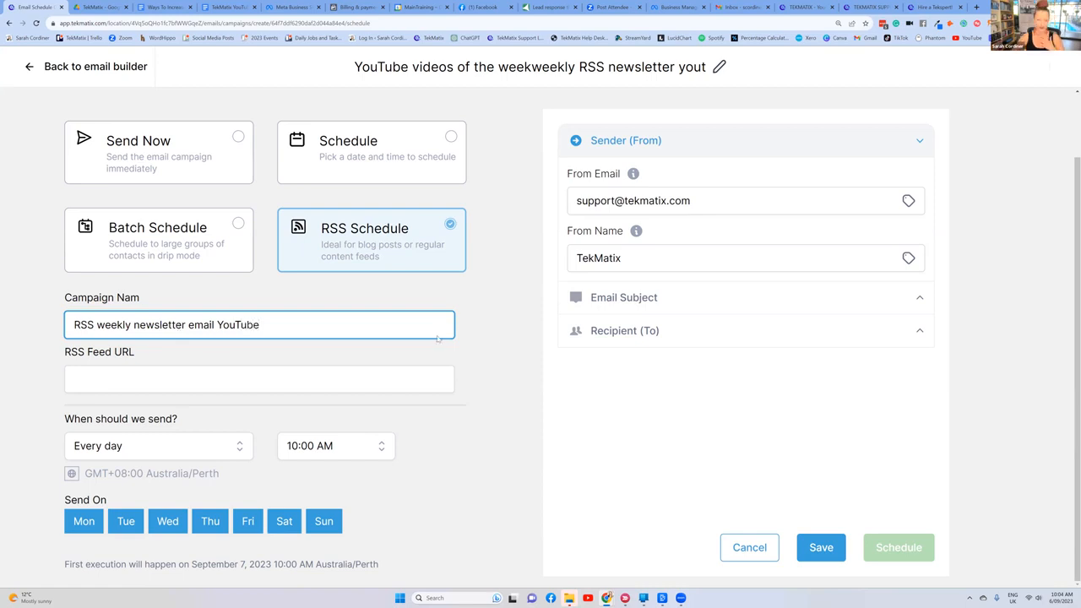
{"action": "left_click", "coordinate": [503, 346]}
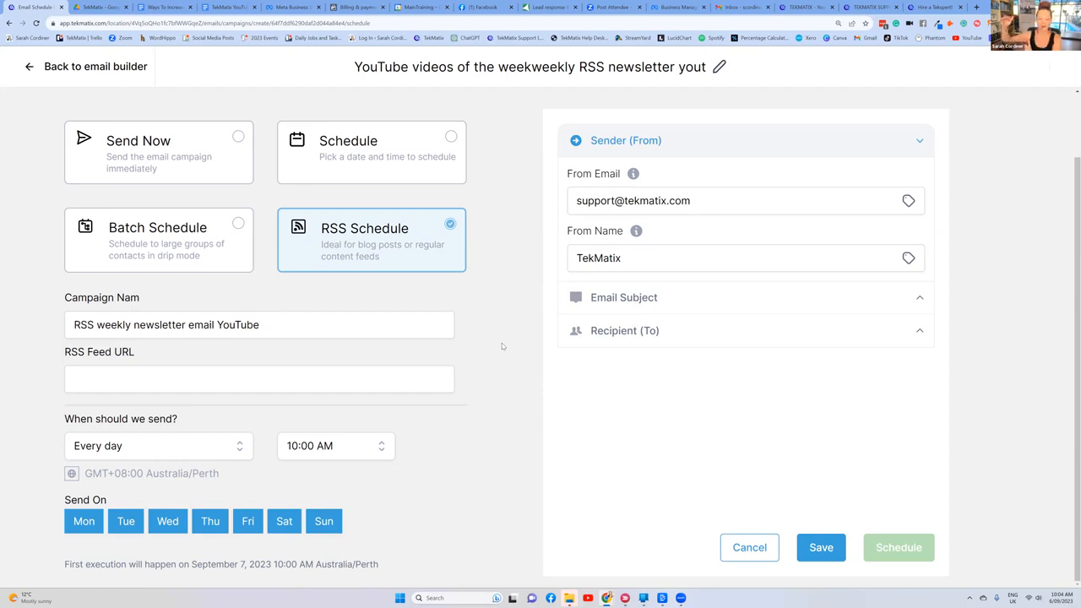
Step: Switch to the 'TekMatix YouTube RSS feed url:' document and examine the base feed link and the example URL with a channel ID
{"action": "left_click", "coordinate": [111, 380]}
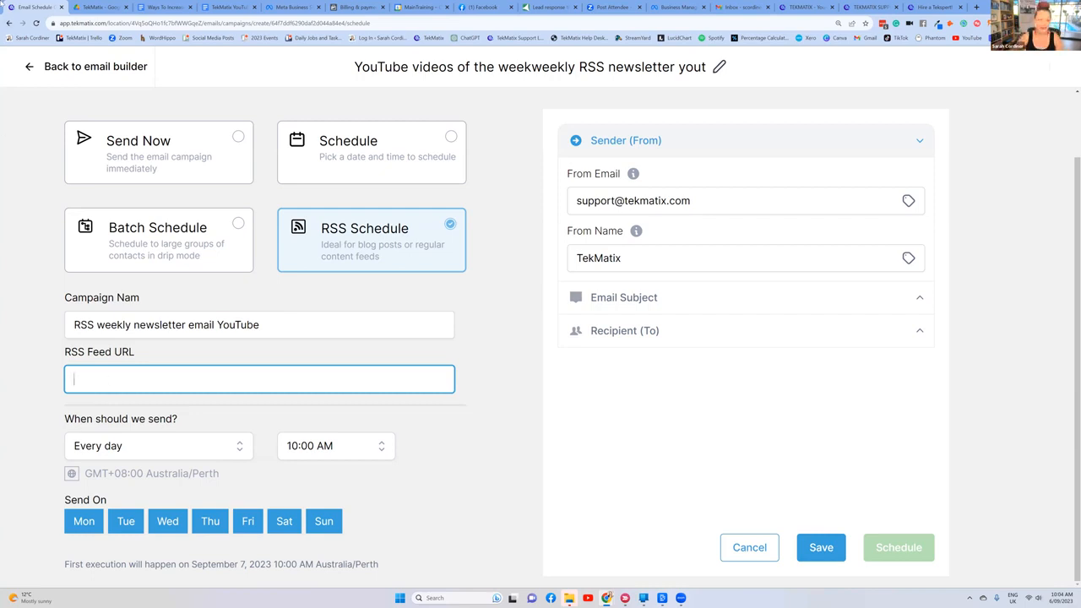
{"action": "left_click", "coordinate": [228, 7]}
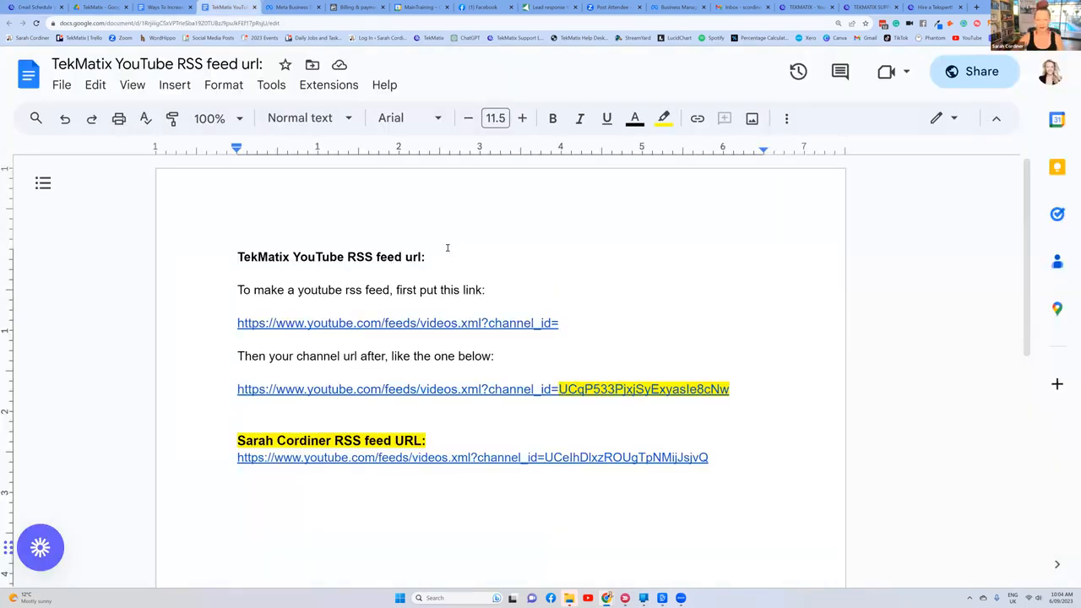
{"action": "key", "text": "ctrl+plus"}
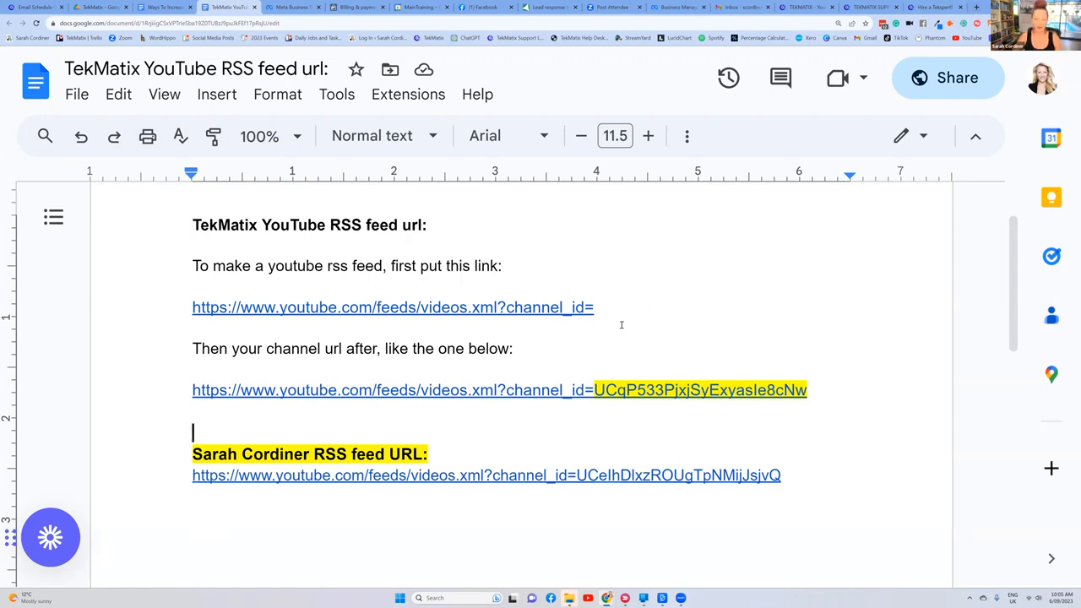
{"action": "scroll", "coordinate": [523, 342], "scroll_direction": "down", "scroll_amount": 2}
{"action": "scroll", "coordinate": [526, 328], "scroll_direction": "up", "scroll_amount": 1}
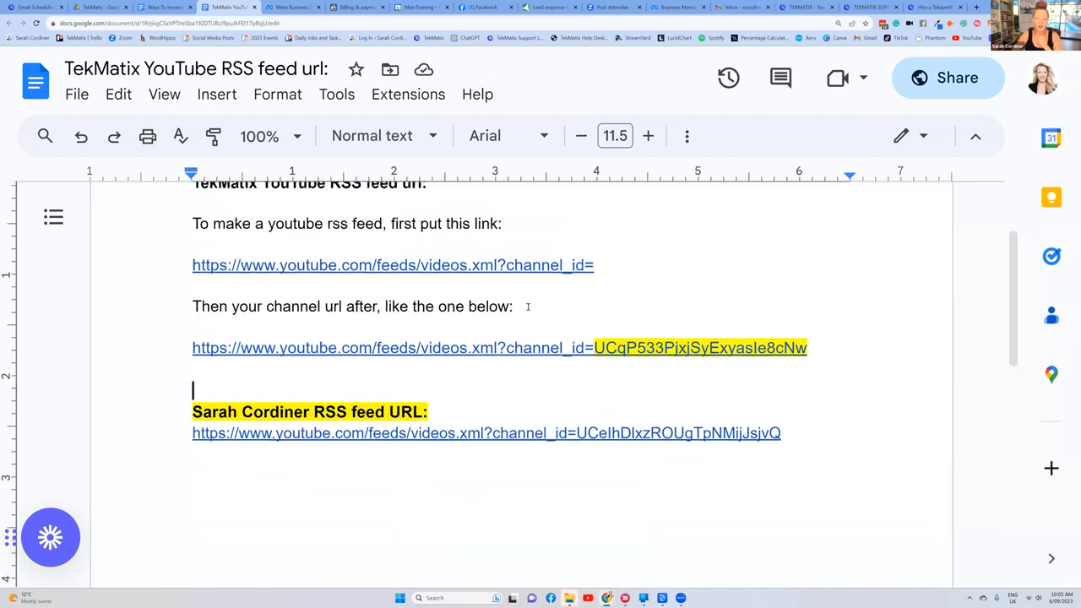
{"action": "scroll", "coordinate": [557, 299], "scroll_direction": "up", "scroll_amount": 1}
{"action": "left_click_drag", "start_coordinate": [633, 310], "coordinate": [188, 307]}
{"action": "left_click", "coordinate": [604, 309]}
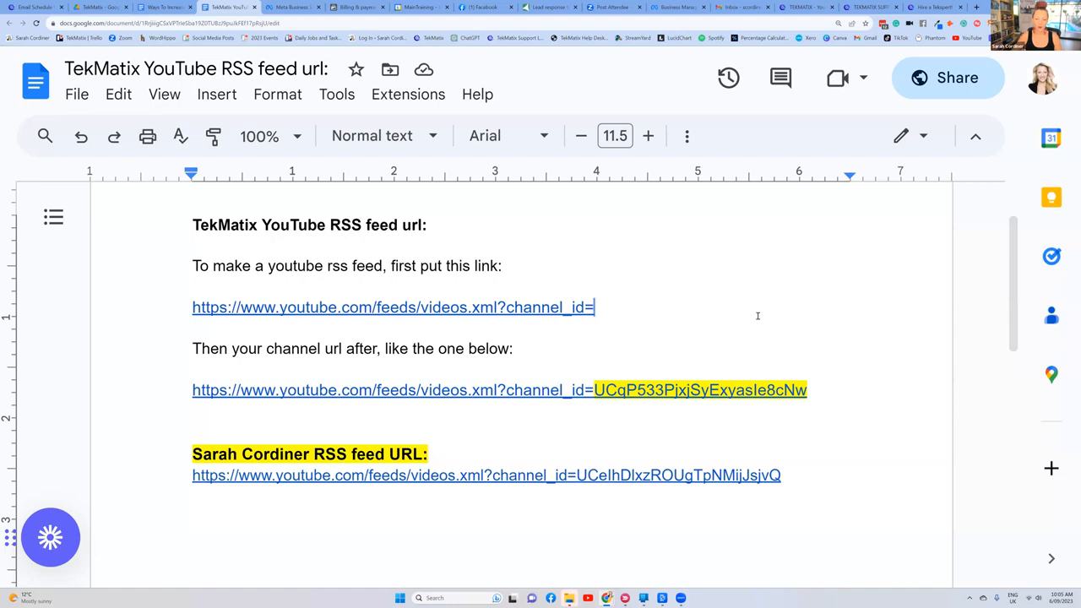
{"action": "left_click_drag", "start_coordinate": [191, 390], "coordinate": [850, 398]}
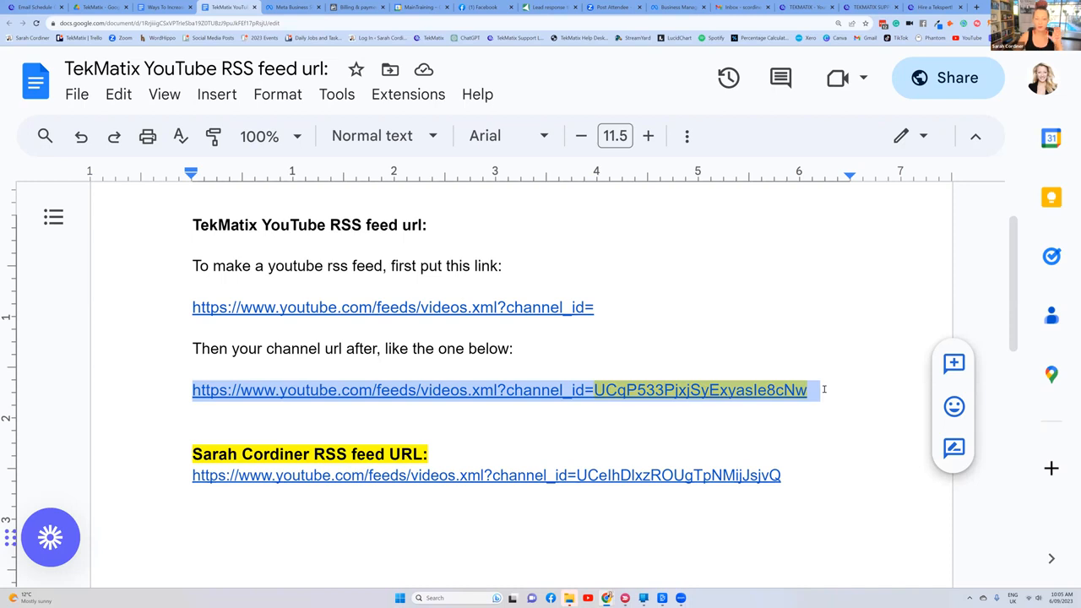
{"action": "left_click", "coordinate": [184, 389]}
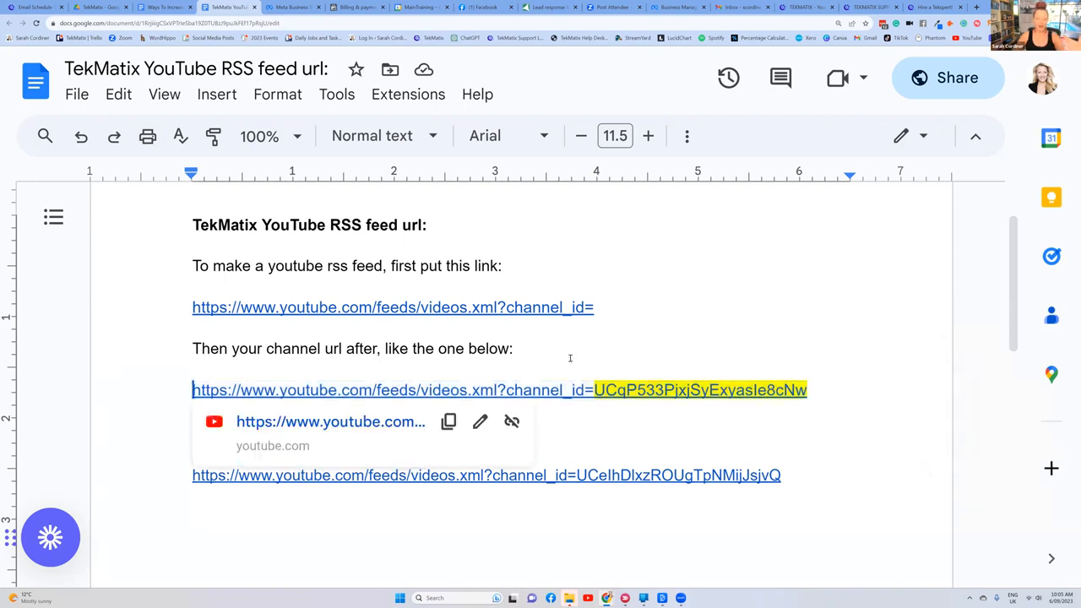
Step: Open the presenter's YouTube channel page in a new browser tab and highlight the channel ID in its web address
{"action": "left_click", "coordinate": [976, 7]}
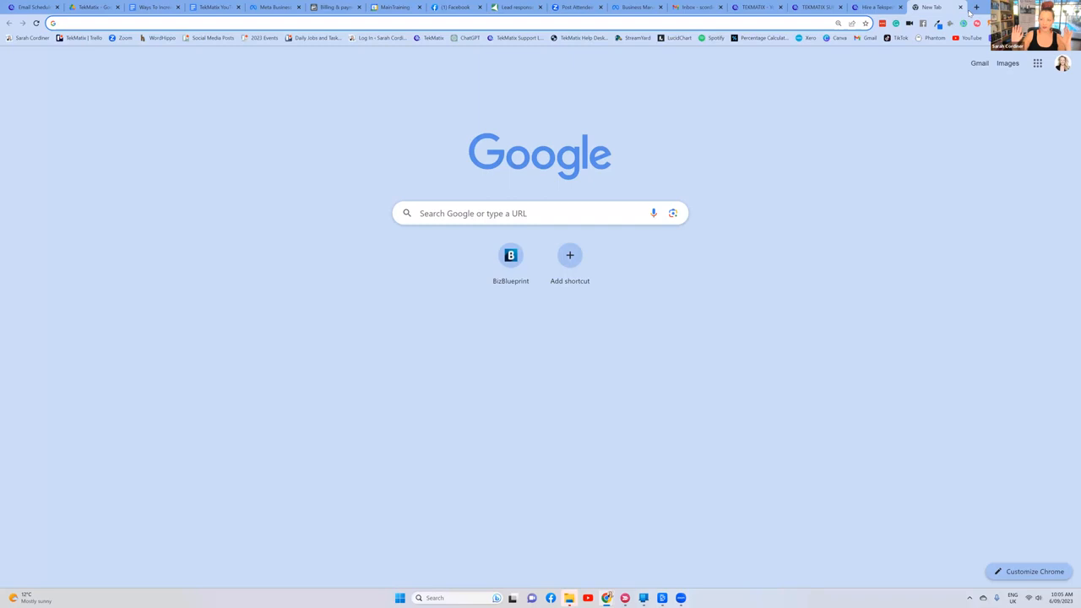
{"action": "left_click", "coordinate": [968, 38]}
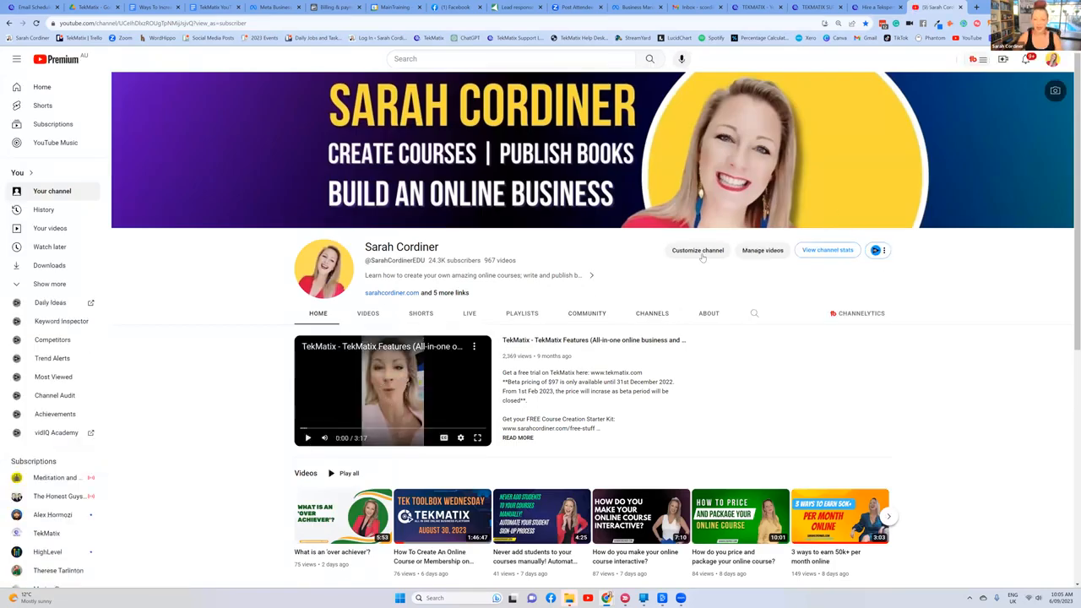
{"action": "left_click_drag", "start_coordinate": [195, 22], "coordinate": [47, 23]}
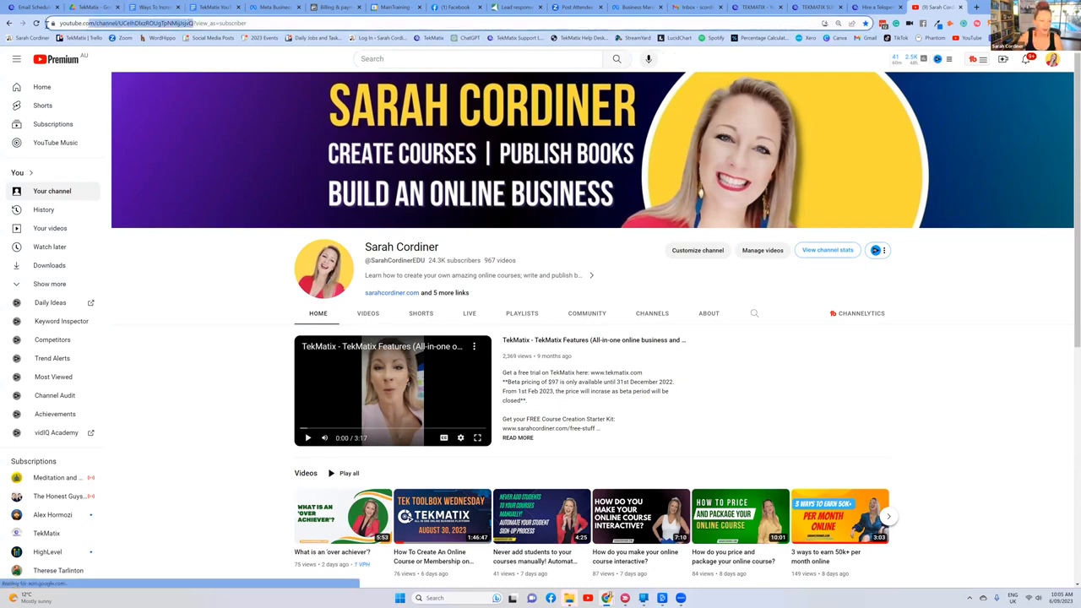
{"action": "left_click", "coordinate": [226, 23]}
{"action": "left_click_drag", "start_coordinate": [181, 23], "coordinate": [53, 25]}
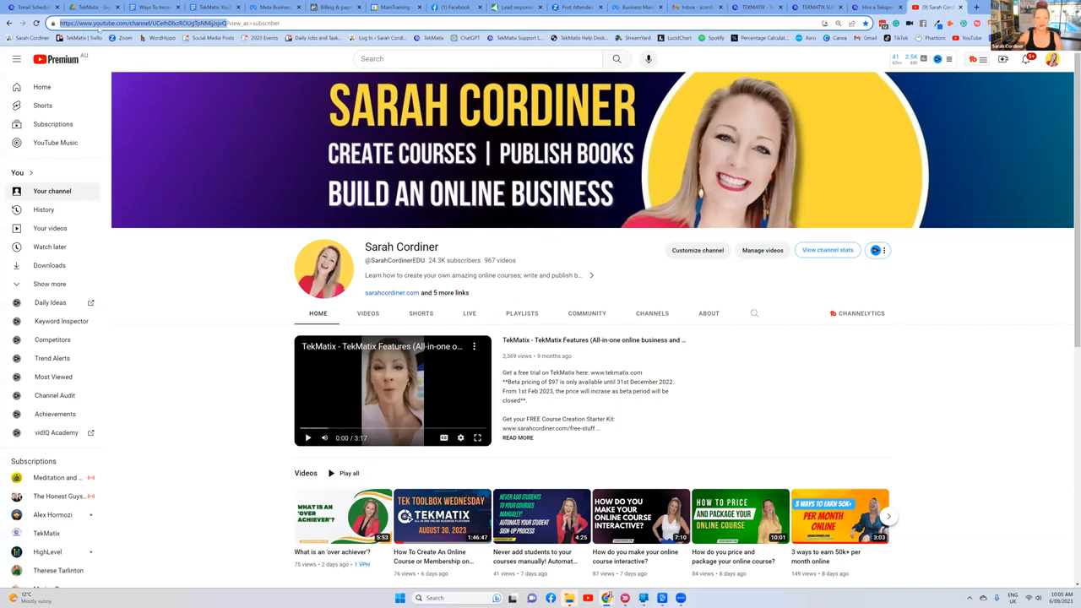
{"action": "left_click", "coordinate": [150, 23]}
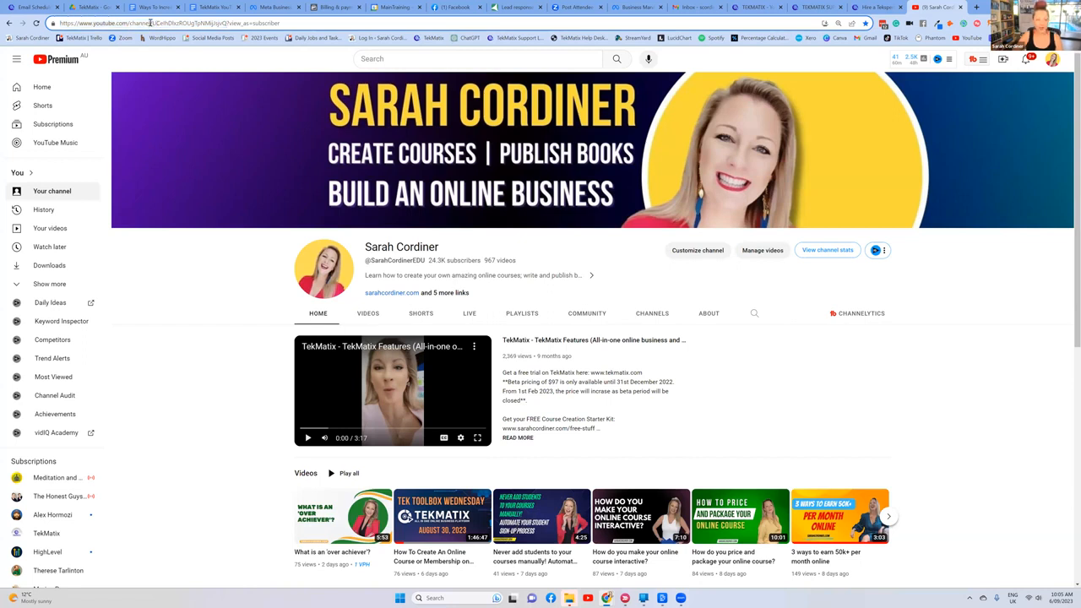
{"action": "left_click_drag", "start_coordinate": [152, 22], "coordinate": [226, 25]}
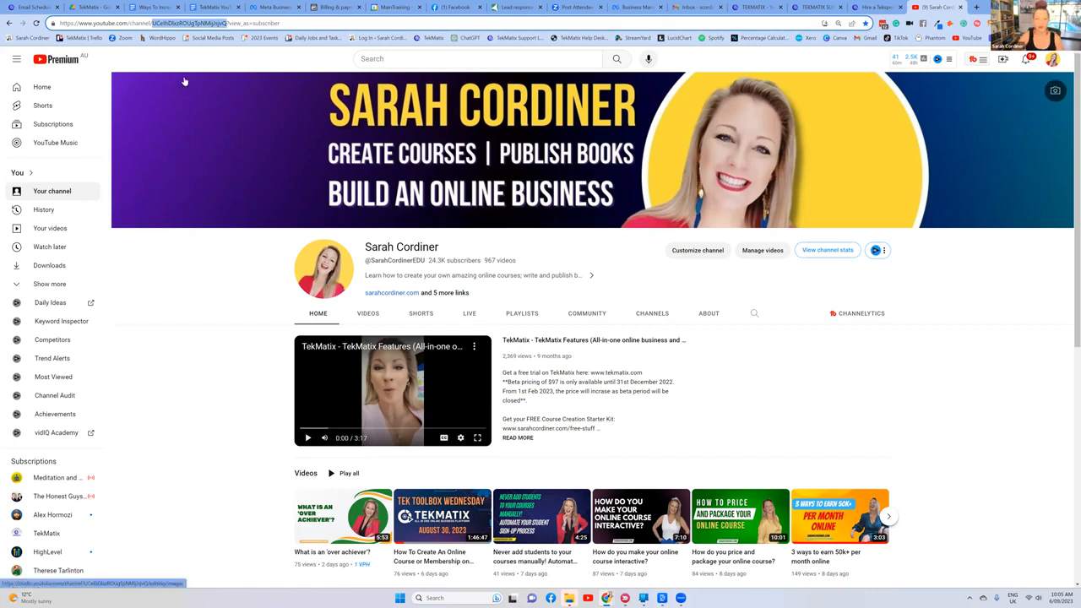
{"action": "left_click", "coordinate": [153, 23]}
{"action": "left_click_drag", "start_coordinate": [152, 23], "coordinate": [226, 24]}
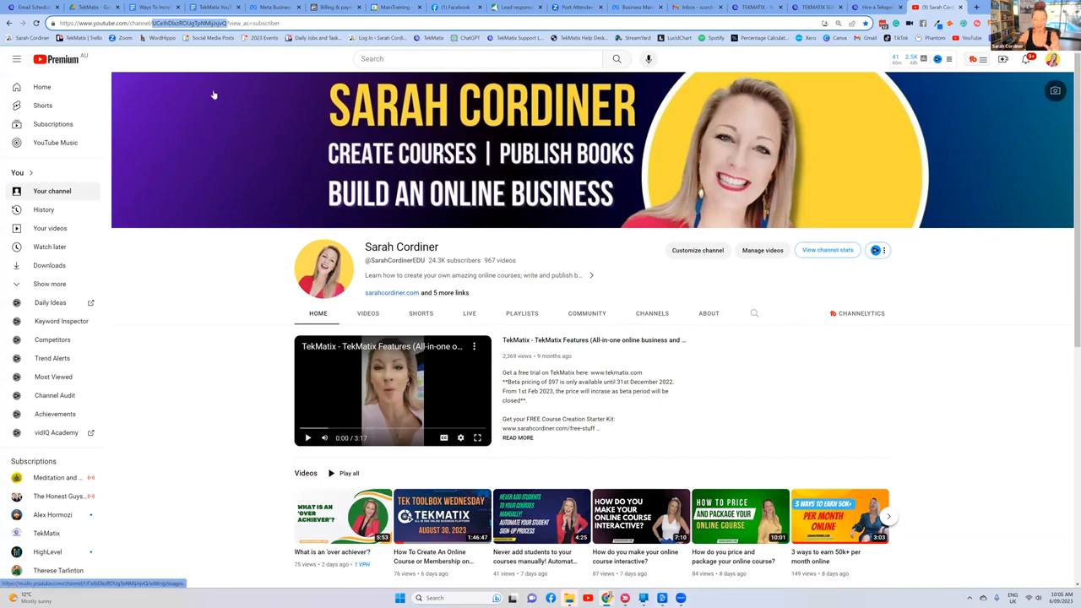
{"action": "key", "text": "ctrl+plus"}
{"action": "key", "text": "ctrl+plus"}
{"action": "key", "text": "ctrl+plus"}
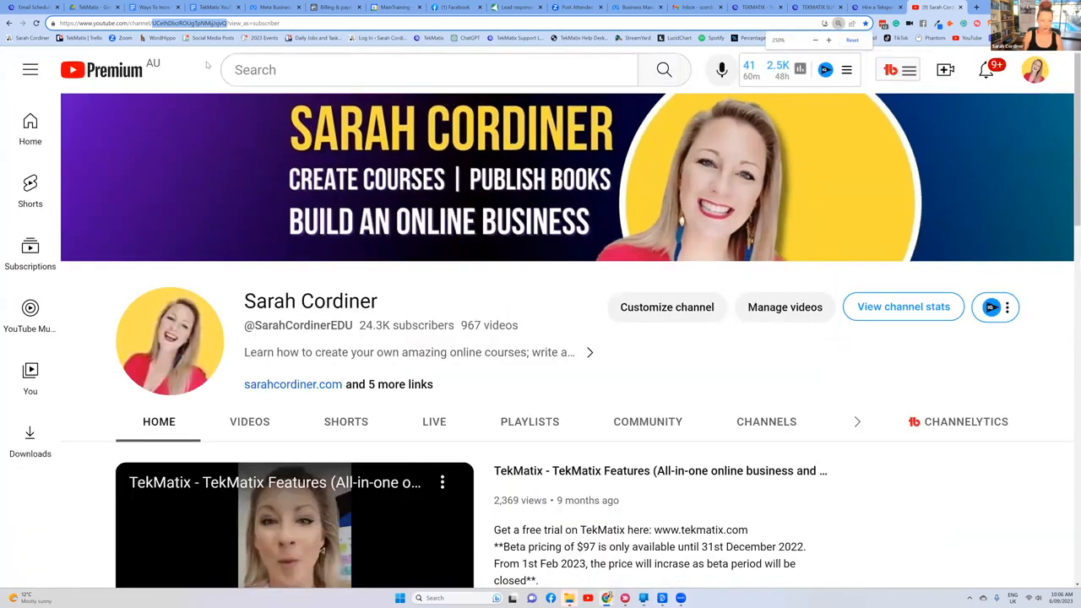
{"action": "key", "text": "ctrl+minus"}
{"action": "key", "text": "ctrl+minus"}
{"action": "key", "text": "ctrl+minus"}
{"action": "key", "text": "ctrl+minus"}
{"action": "key", "text": "ctrl+minus"}
{"action": "key", "text": "ctrl+minus"}
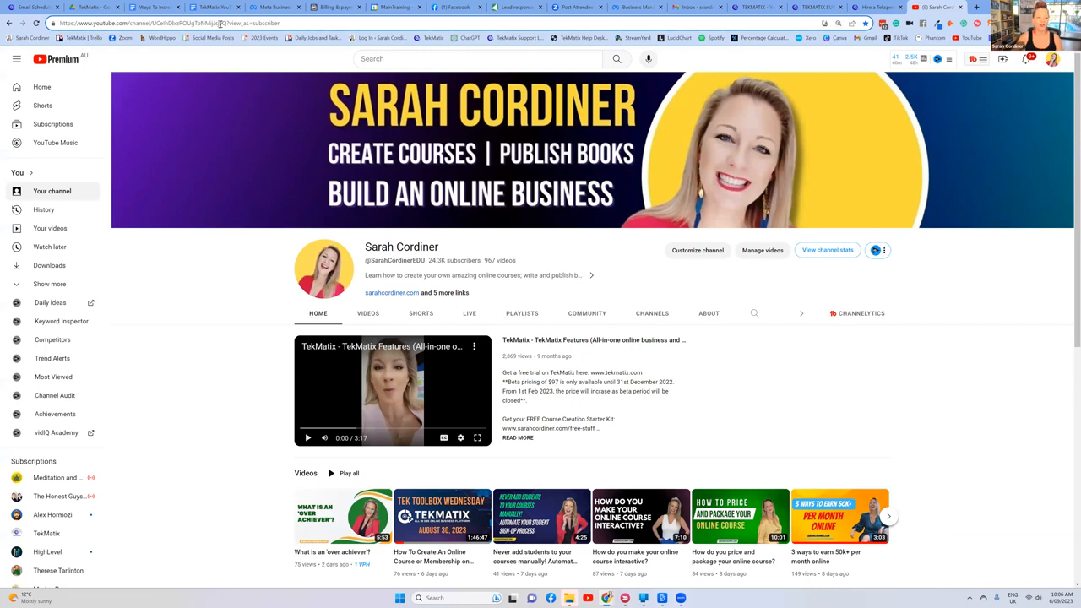
Step: Return to the 'TekMatix YouTube RSS feed url:' document and highlight the base feed link, then the complete example feed URL
{"action": "left_click", "coordinate": [159, 6]}
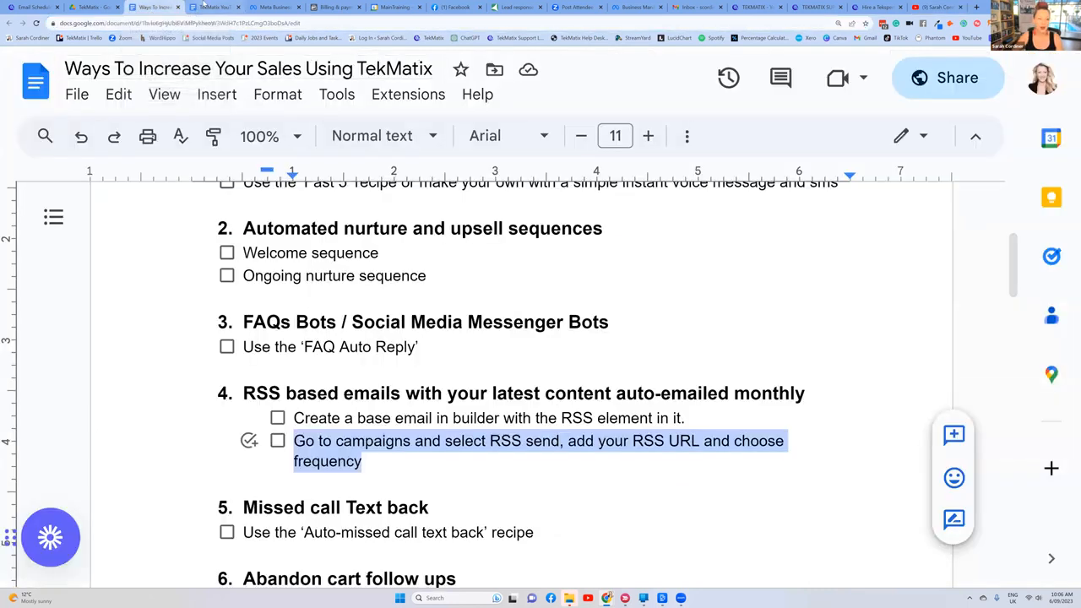
{"action": "left_click", "coordinate": [205, 6]}
{"action": "left_click", "coordinate": [392, 280]}
{"action": "left_click_drag", "start_coordinate": [181, 307], "coordinate": [640, 296]}
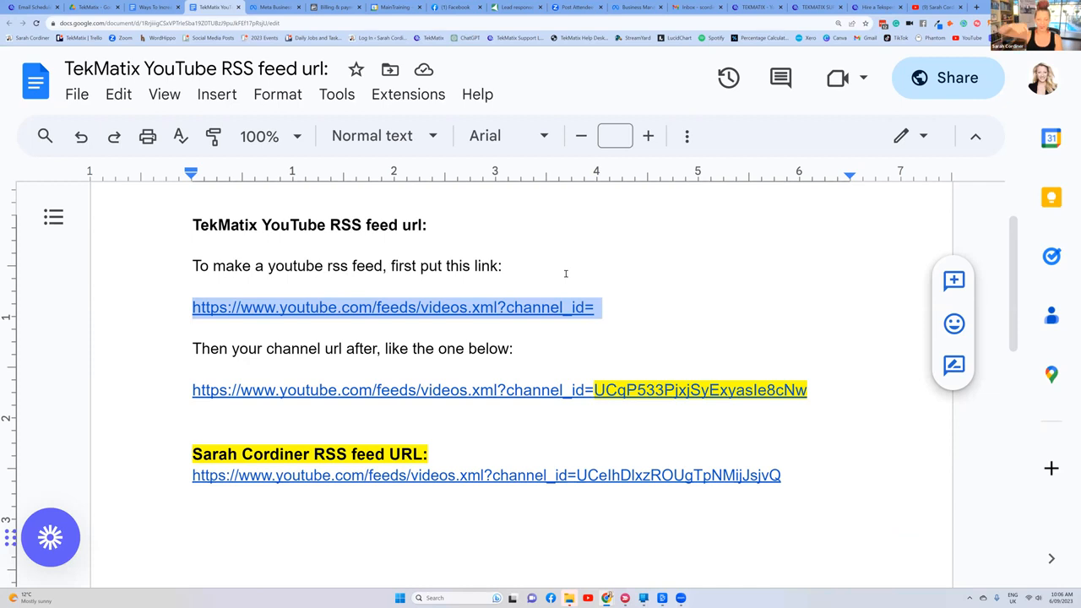
{"action": "left_click", "coordinate": [565, 273]}
{"action": "left_click", "coordinate": [605, 307]}
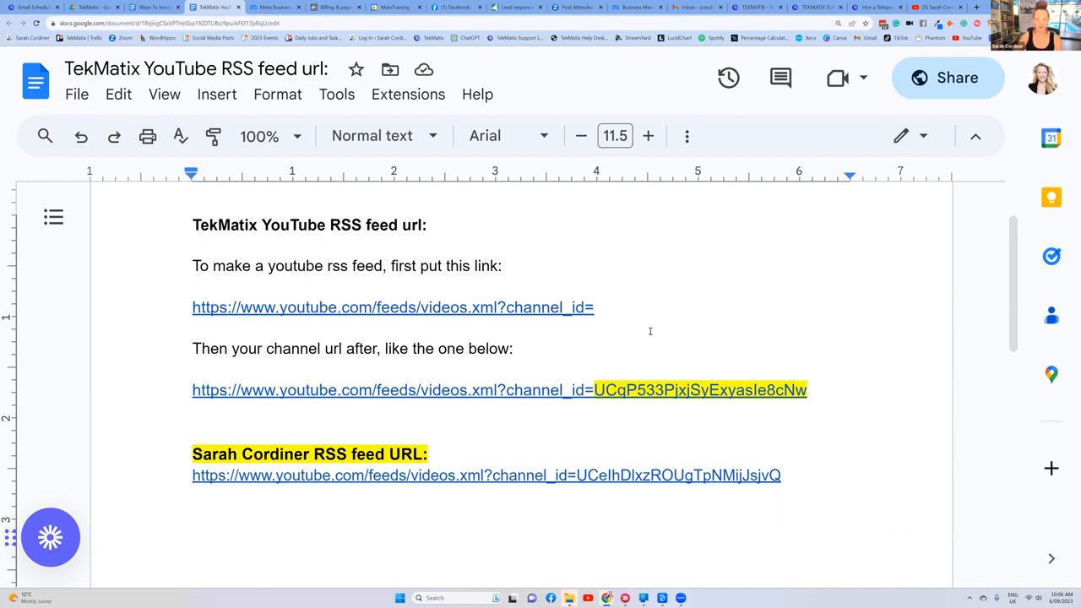
{"action": "left_click_drag", "start_coordinate": [836, 392], "coordinate": [170, 393]}
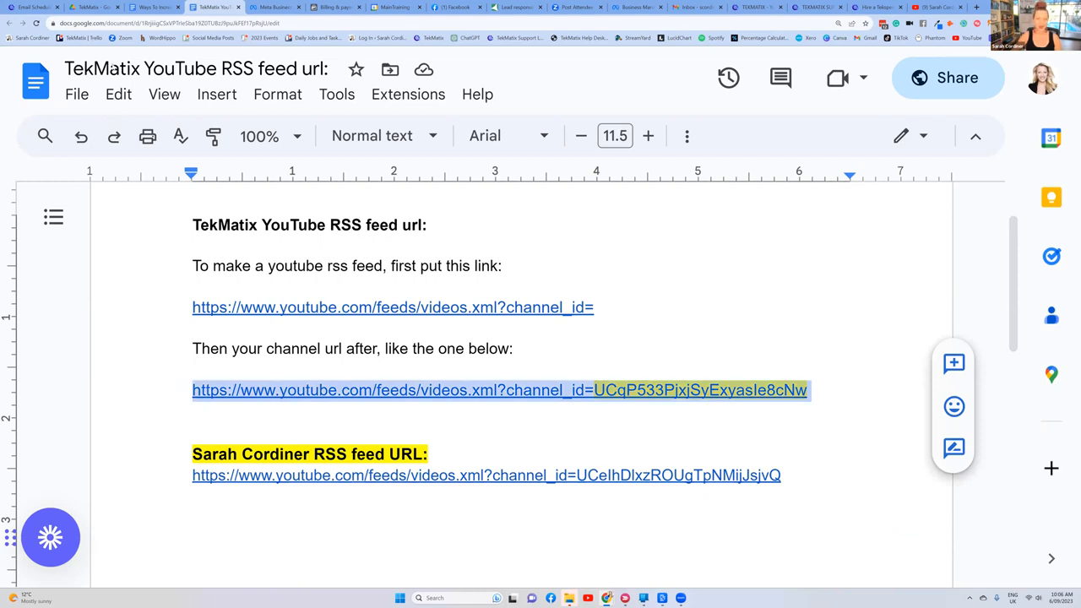
Step: Copy the YouTube feed instructions and both links from 'TekMatix YouTube RSS feed url:' into 'Ways To Increase Your Sales Using TekMatix', below the RSS emails checklist
{"action": "left_click", "coordinate": [34, 7]}
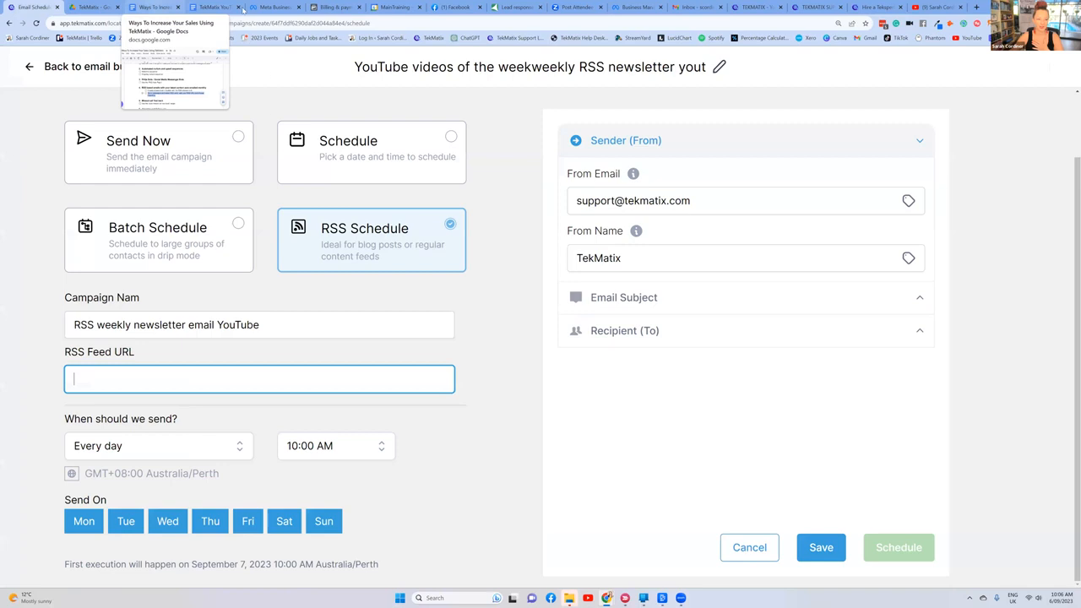
{"action": "left_click", "coordinate": [152, 7]}
{"action": "left_click", "coordinate": [213, 7]}
{"action": "left_click_drag", "start_coordinate": [192, 265], "coordinate": [811, 390]}
{"action": "key", "text": "ctrl+c"}
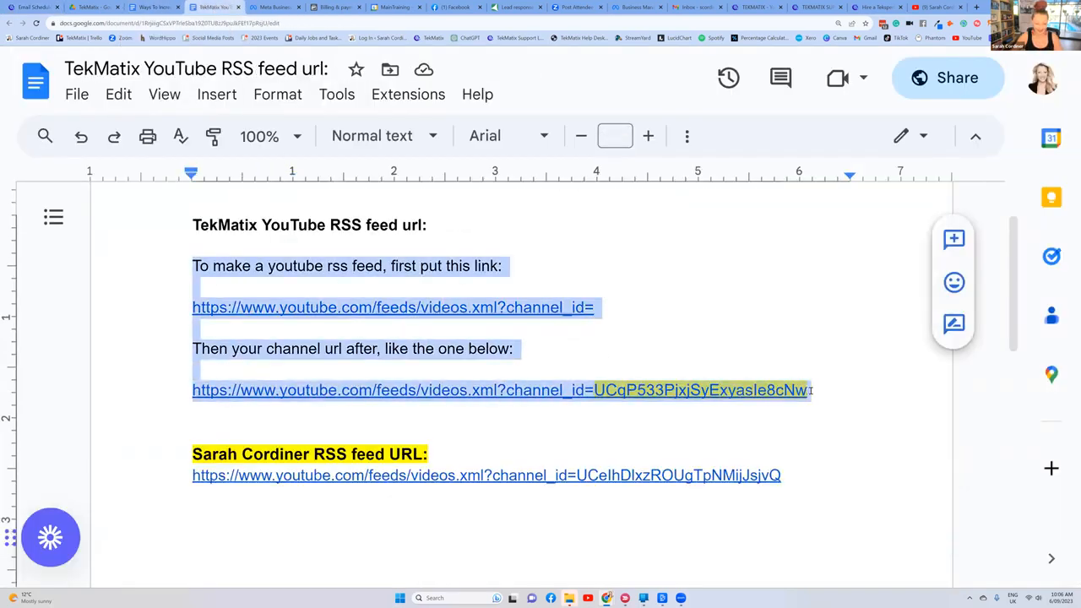
{"action": "left_click", "coordinate": [152, 8]}
{"action": "left_click", "coordinate": [380, 460]}
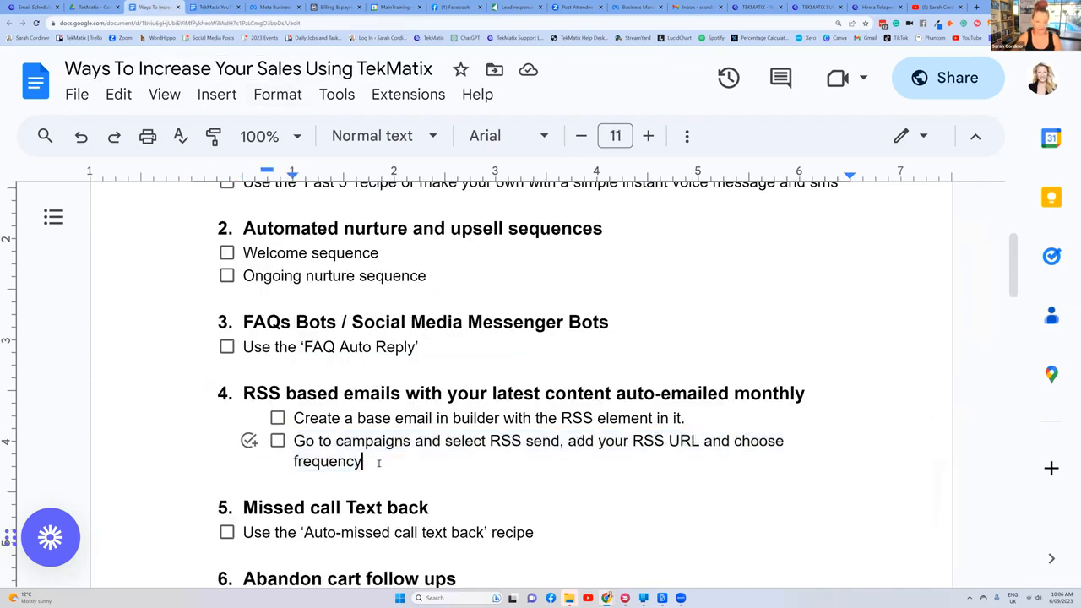
{"action": "key", "text": "Return"}
{"action": "key", "text": "Return"}
{"action": "key", "text": "ctrl+v"}
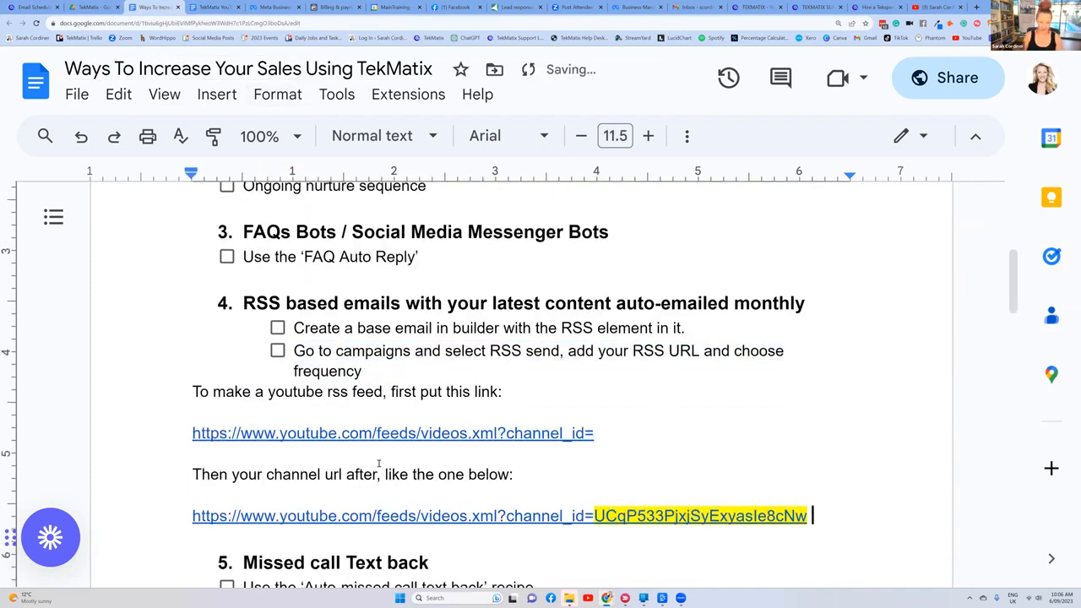
Step: Add the note '(your channel ID here)' after the base feed link in the RSS emails section
{"action": "scroll", "coordinate": [444, 450], "scroll_direction": "down", "scroll_amount": 2}
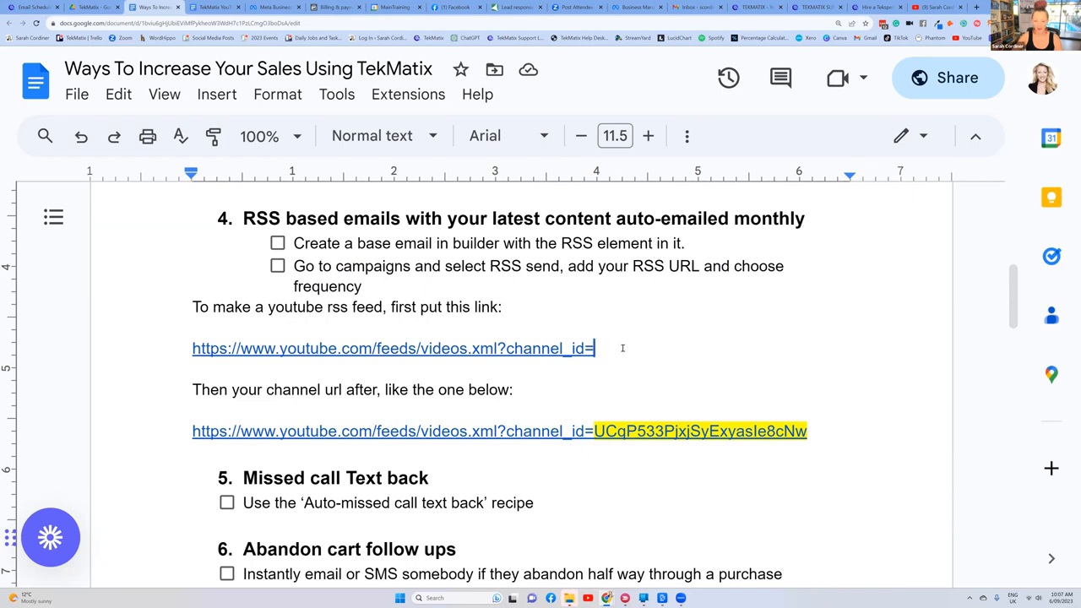
{"action": "type", "text": "(your channel ID here)"}
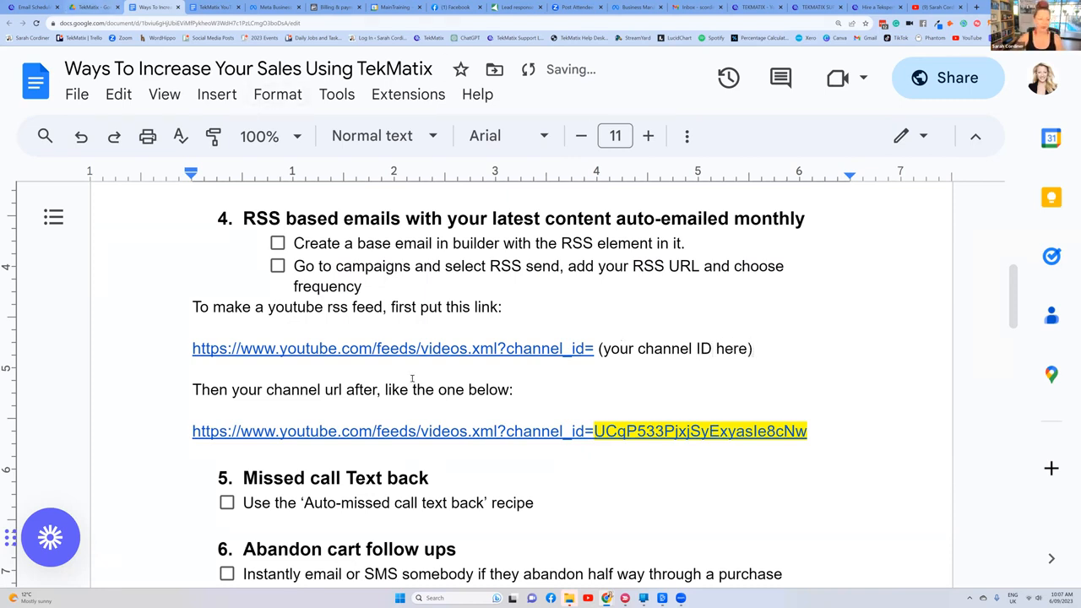
Step: Copy the complete example feed URL from the document into the campaign's RSS Feed URL on the email scheduling page
{"action": "left_click_drag", "start_coordinate": [813, 431], "coordinate": [193, 434]}
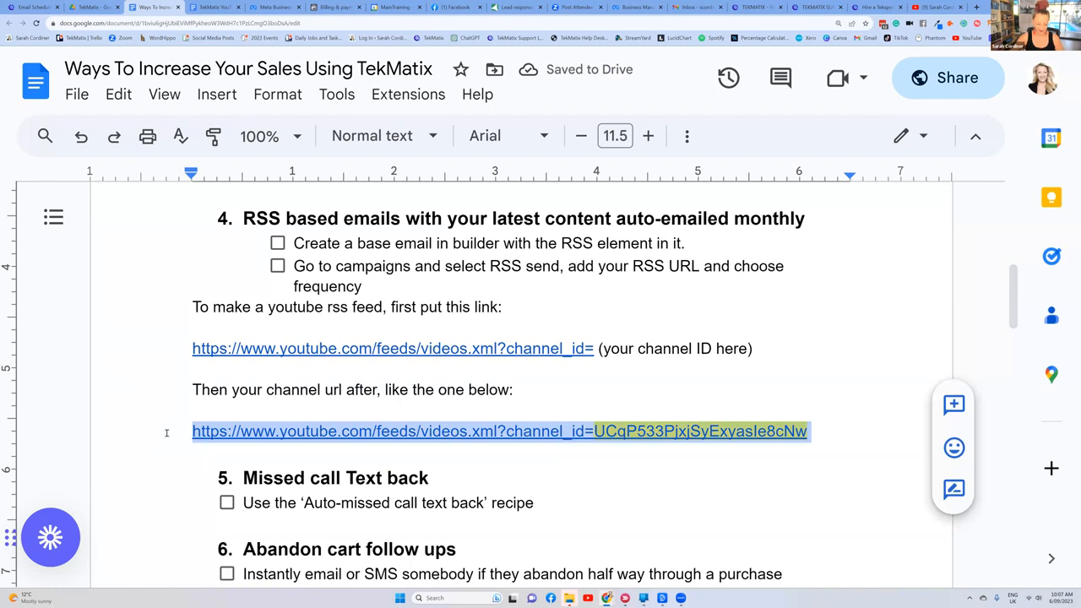
{"action": "left_click", "coordinate": [31, 7]}
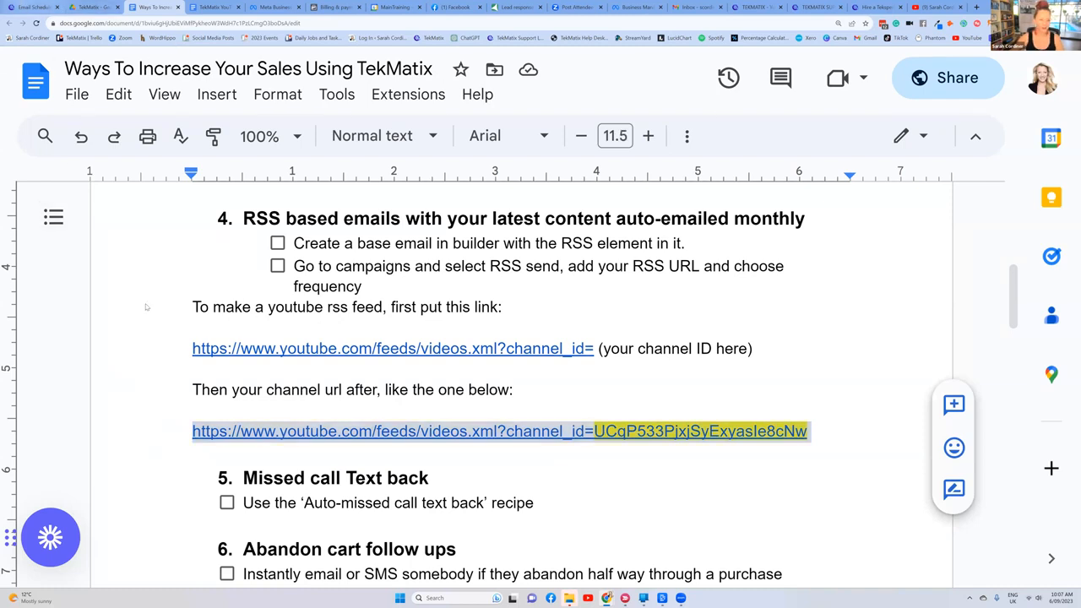
{"action": "type", "text": "https://www.youtube.com/feeds/videos.xml?channel_id=UCqP533PjxjSyExyasle8cNw"}
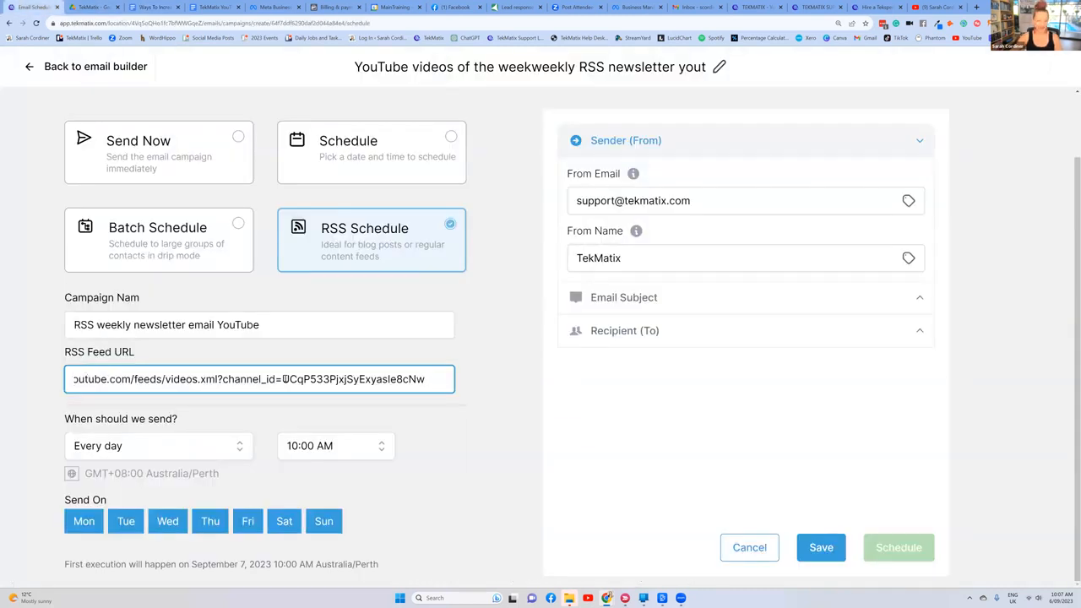
{"action": "left_click", "coordinate": [479, 379]}
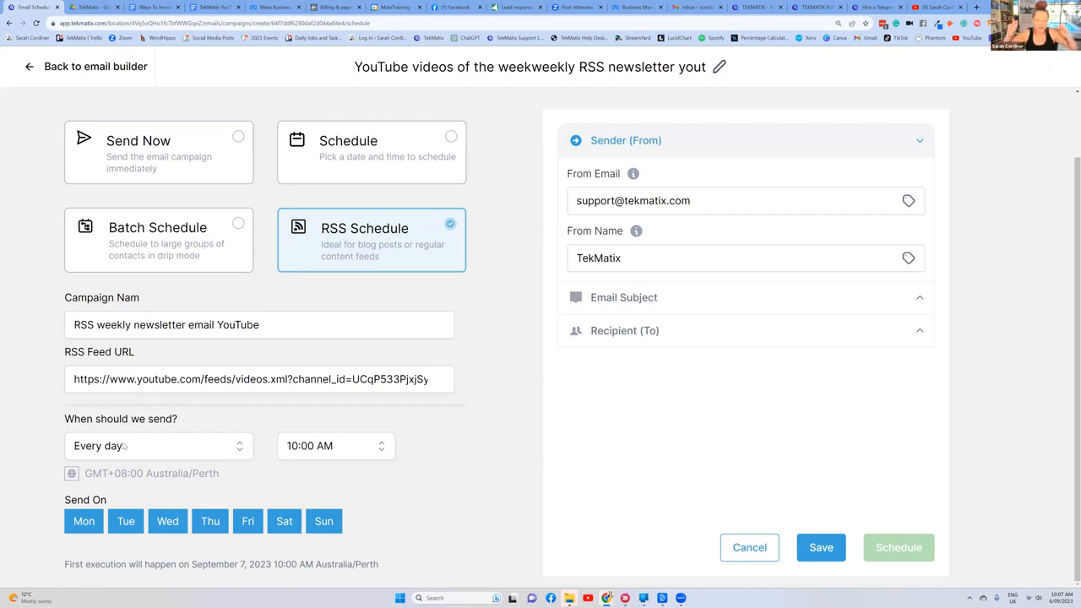
Step: Set the RSS campaign to send every week on Tuesday
{"action": "left_click", "coordinate": [125, 446]}
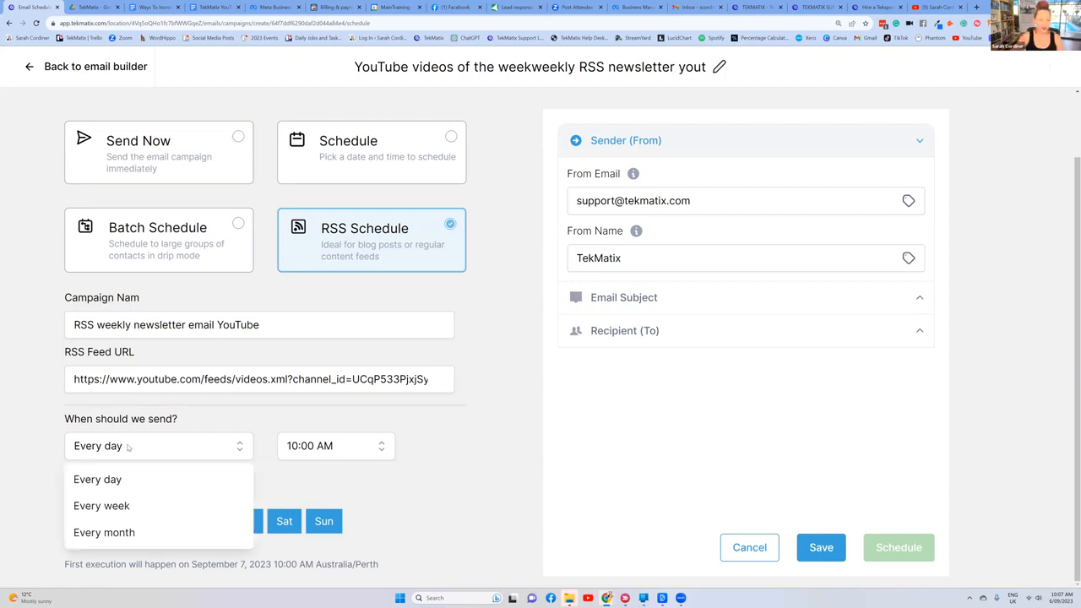
{"action": "left_click", "coordinate": [142, 511]}
{"action": "left_click", "coordinate": [141, 506]}
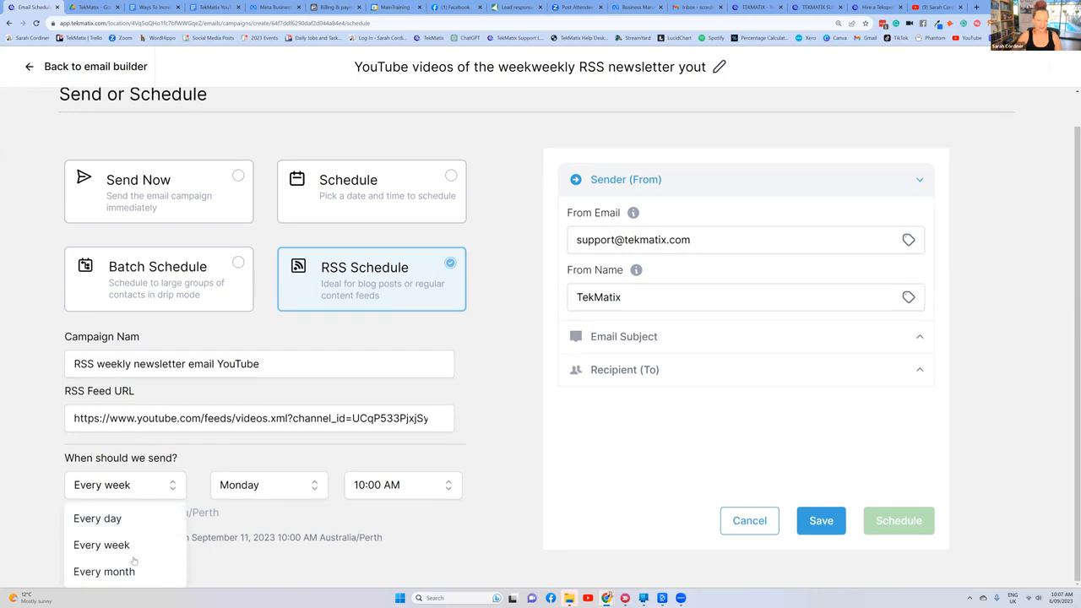
{"action": "left_click", "coordinate": [291, 471]}
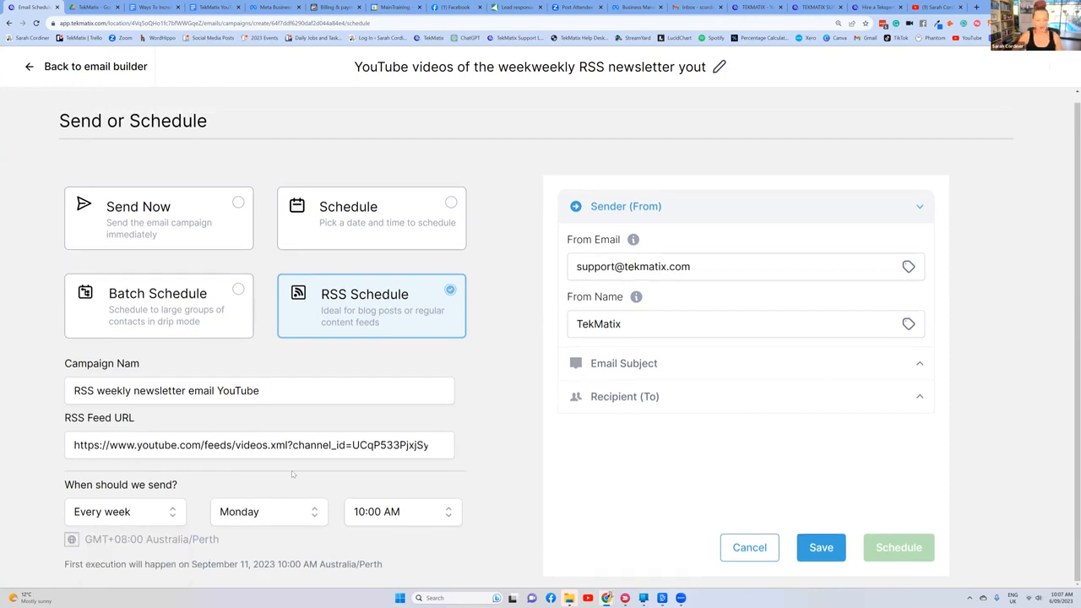
{"action": "left_click", "coordinate": [255, 511]}
{"action": "scroll", "coordinate": [339, 468], "scroll_direction": "down", "scroll_amount": 2}
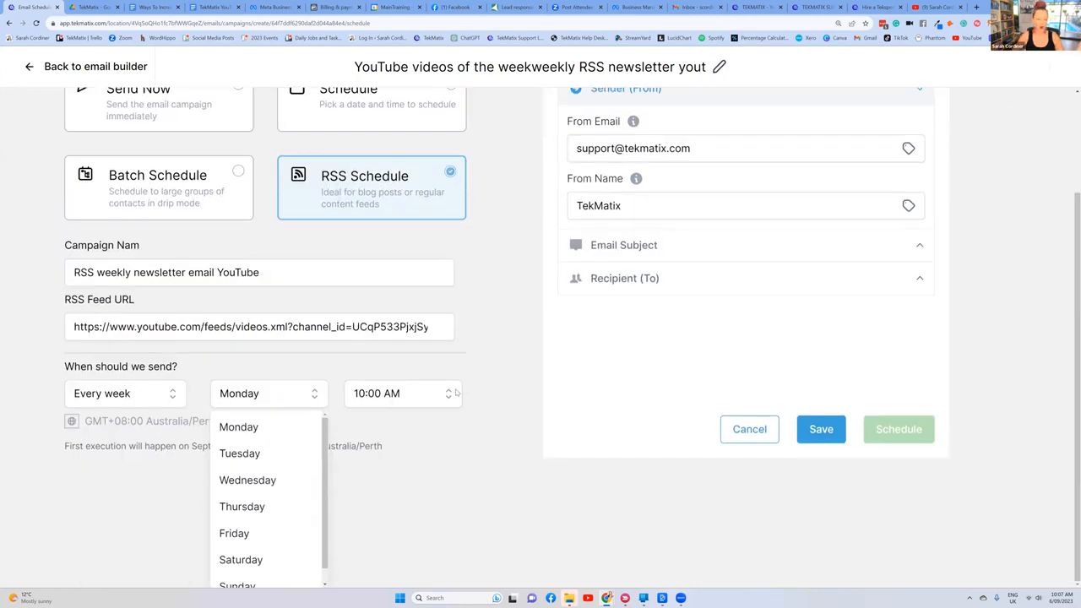
{"action": "left_click", "coordinate": [266, 457]}
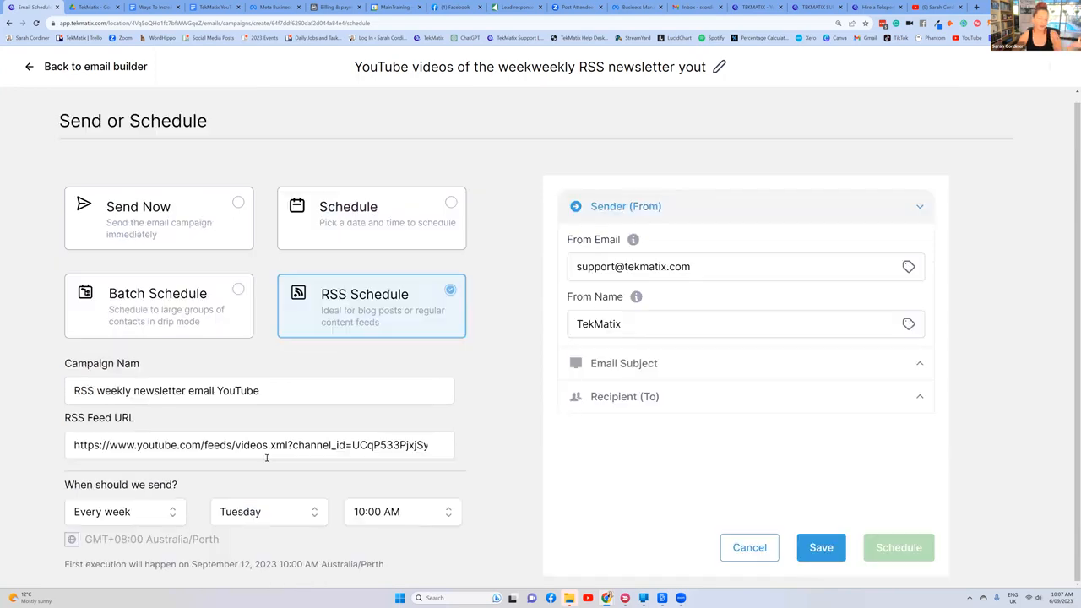
Step: Set the weekly RSS campaign's sending time to 08:00 AM
{"action": "left_click", "coordinate": [382, 515]}
{"action": "scroll", "coordinate": [405, 557], "scroll_direction": "down", "scroll_amount": 5}
{"action": "scroll", "coordinate": [405, 541], "scroll_direction": "down", "scroll_amount": 6}
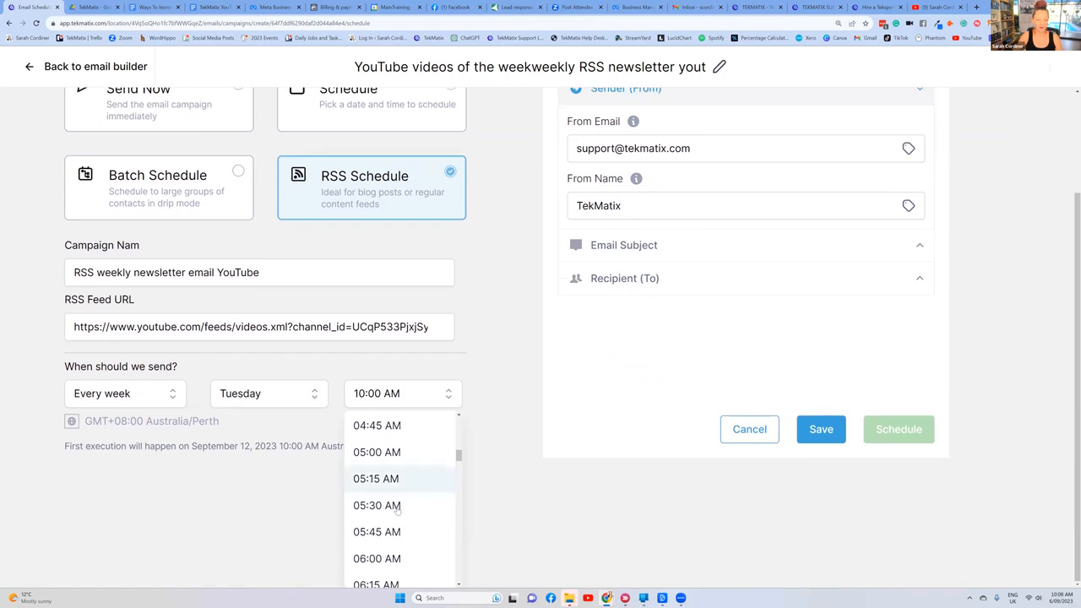
{"action": "left_click", "coordinate": [386, 478]}
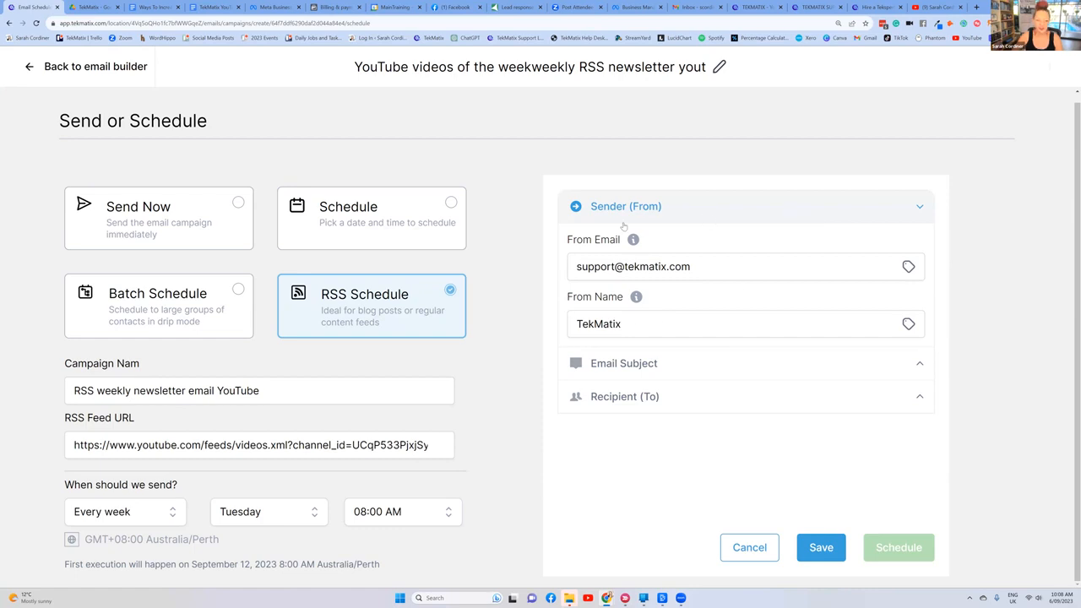
Step: Replace the campaign's From Name with the presenter's full name
{"action": "left_click_drag", "start_coordinate": [627, 324], "coordinate": [537, 337]}
{"action": "type", "text": "Sarah Cordiner"}
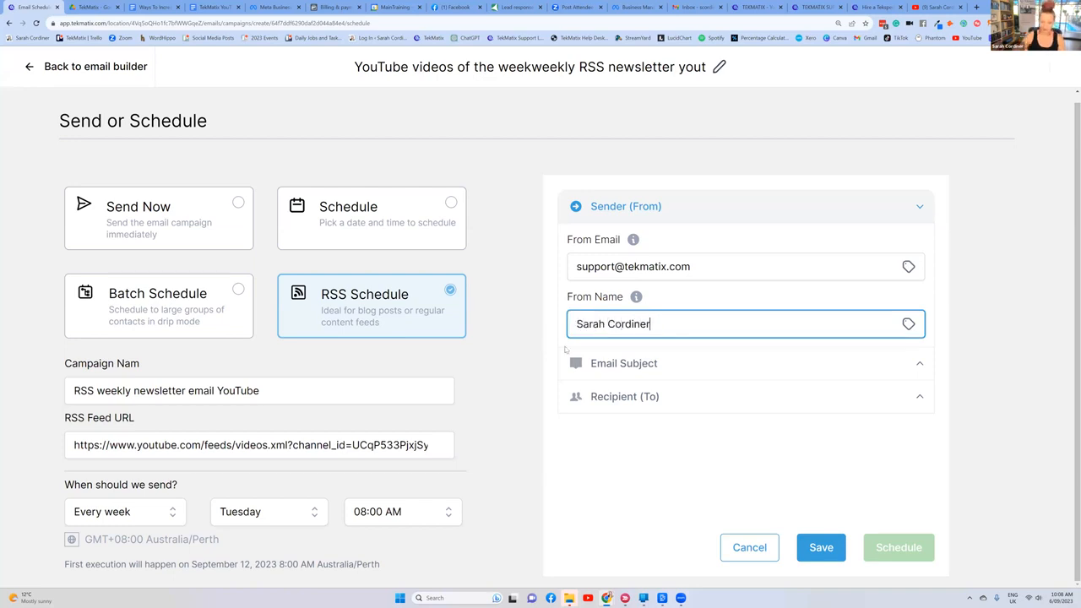
Step: Expand the Email Subject settings and change the subject line to 'Weekly tips'
{"action": "left_click", "coordinate": [616, 371]}
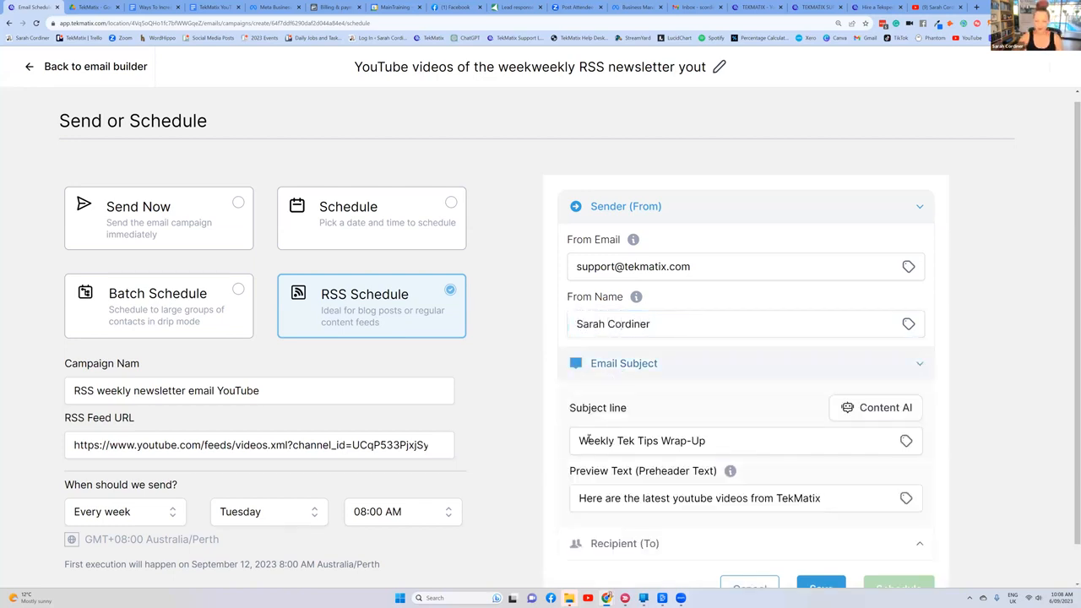
{"action": "scroll", "coordinate": [601, 387], "scroll_direction": "down", "scroll_amount": 1}
{"action": "left_click_drag", "start_coordinate": [730, 399], "coordinate": [545, 403]}
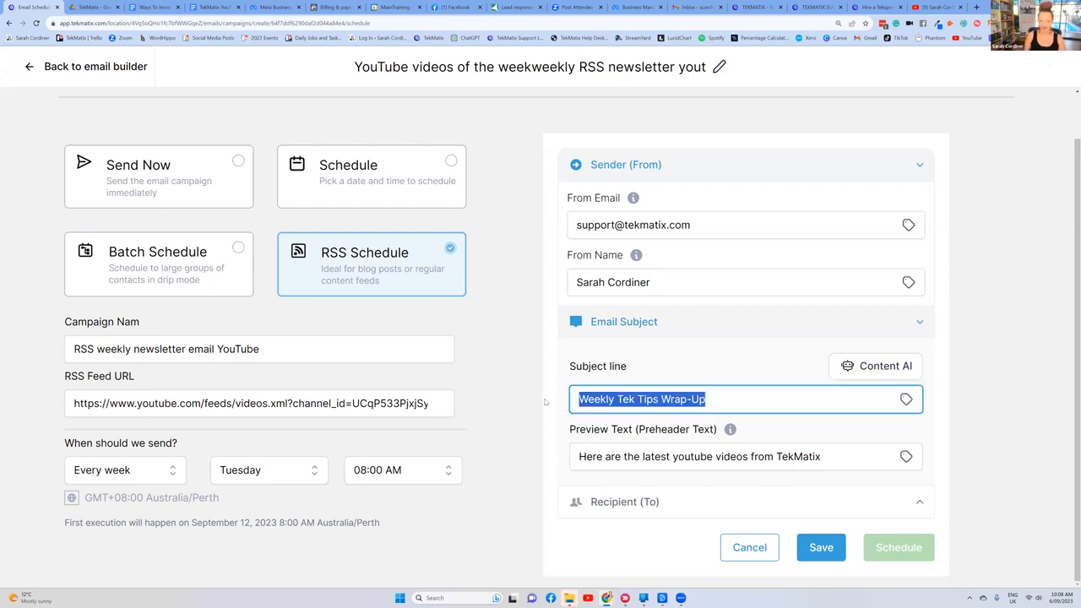
{"action": "key", "text": "BackSpace"}
{"action": "type", "text": "Weekly tips"}
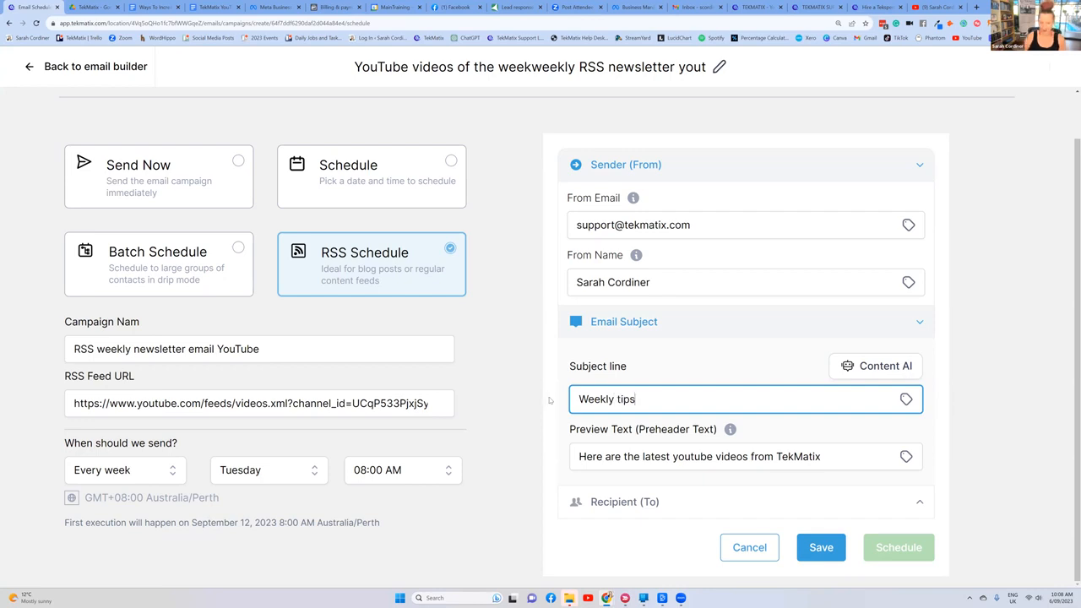
{"action": "left_click", "coordinate": [640, 370]}
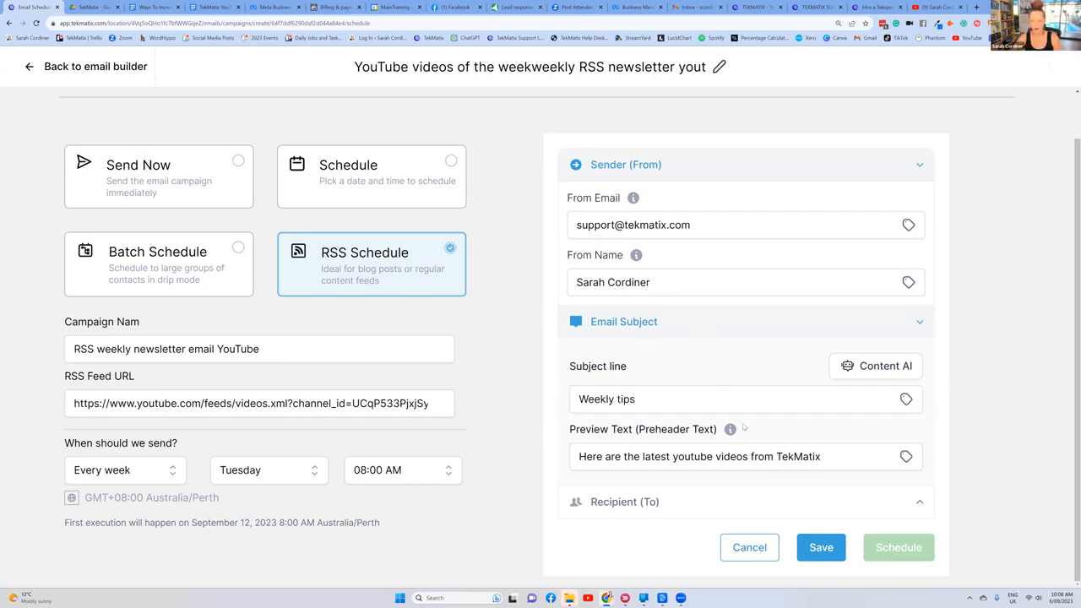
{"action": "double_click", "coordinate": [803, 541]}
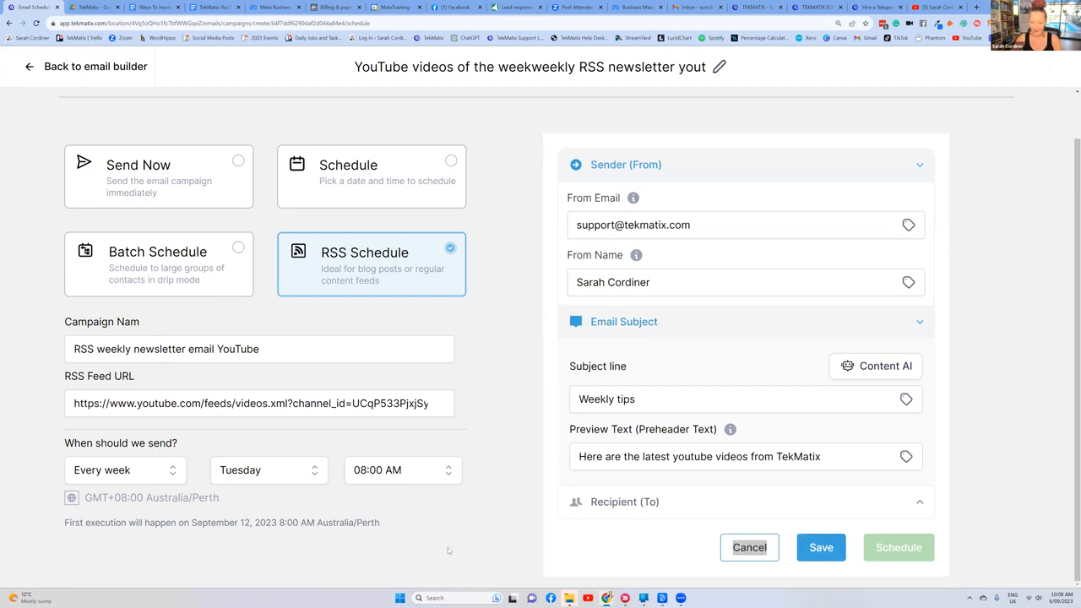
Step: Choose all contacts as the campaign's recipients and schedule the RSS campaign
{"action": "left_click", "coordinate": [625, 502]}
{"action": "scroll", "coordinate": [709, 465], "scroll_direction": "down", "scroll_amount": 2}
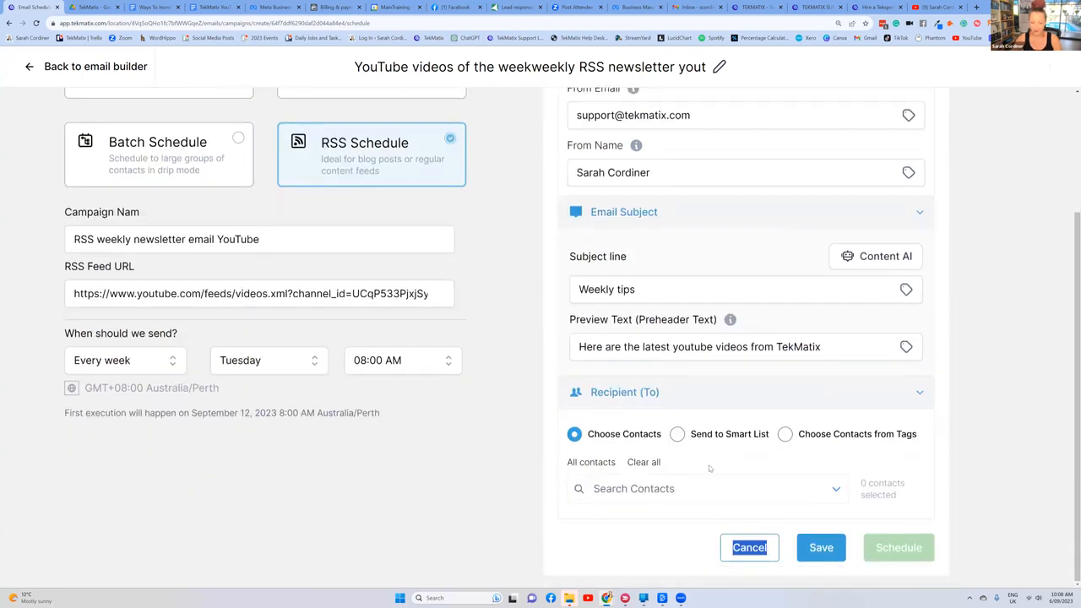
{"action": "left_click", "coordinate": [591, 463]}
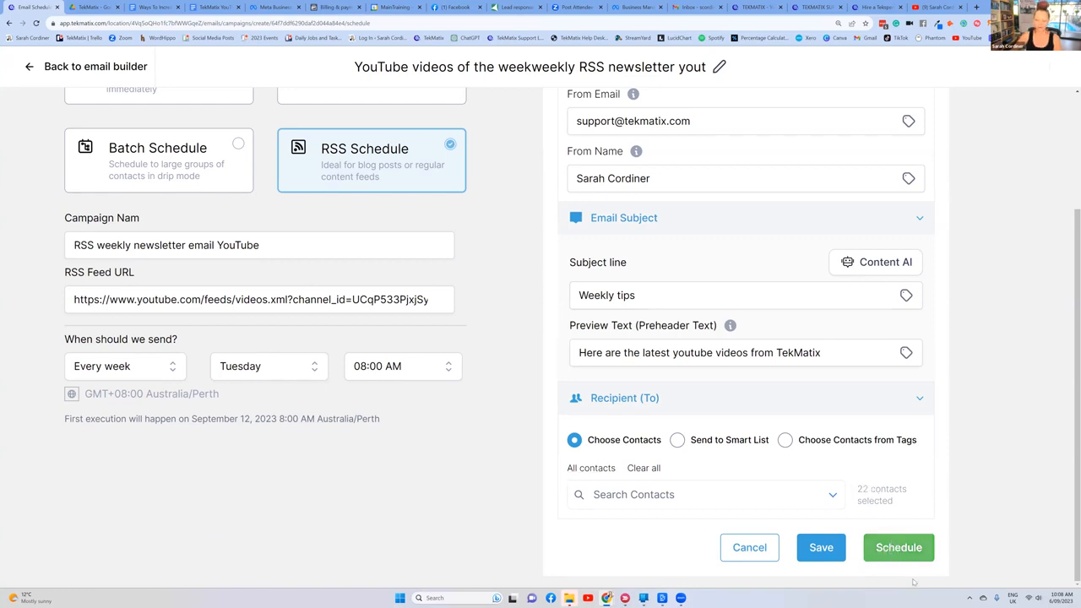
{"action": "left_click", "coordinate": [899, 548]}
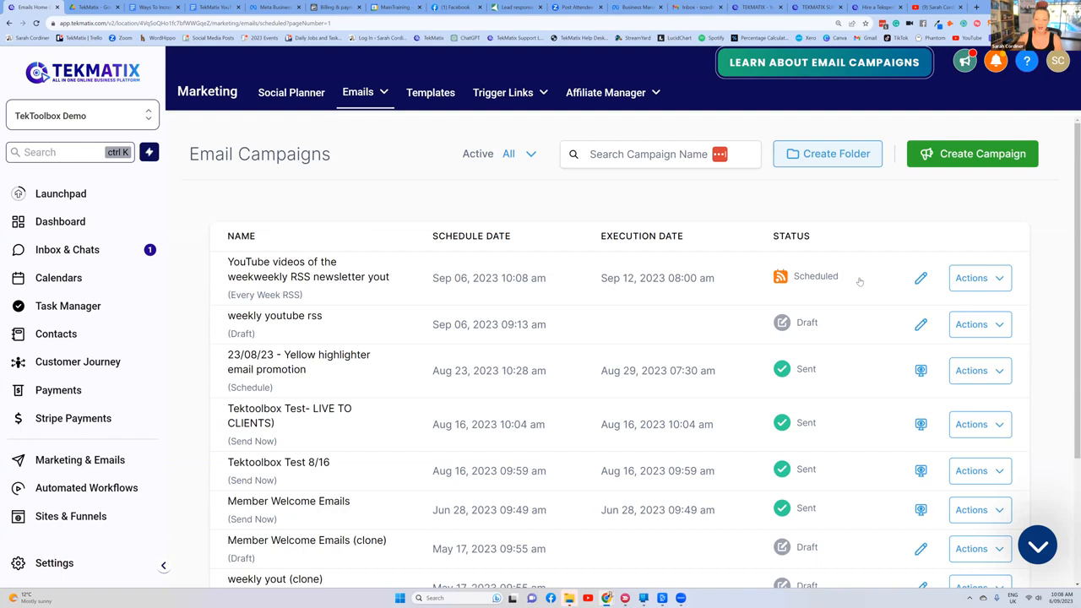
Step: Reopen the scheduled YouTube RSS newsletter campaign for editing and bring up its Test Email form
{"action": "left_click", "coordinate": [921, 278]}
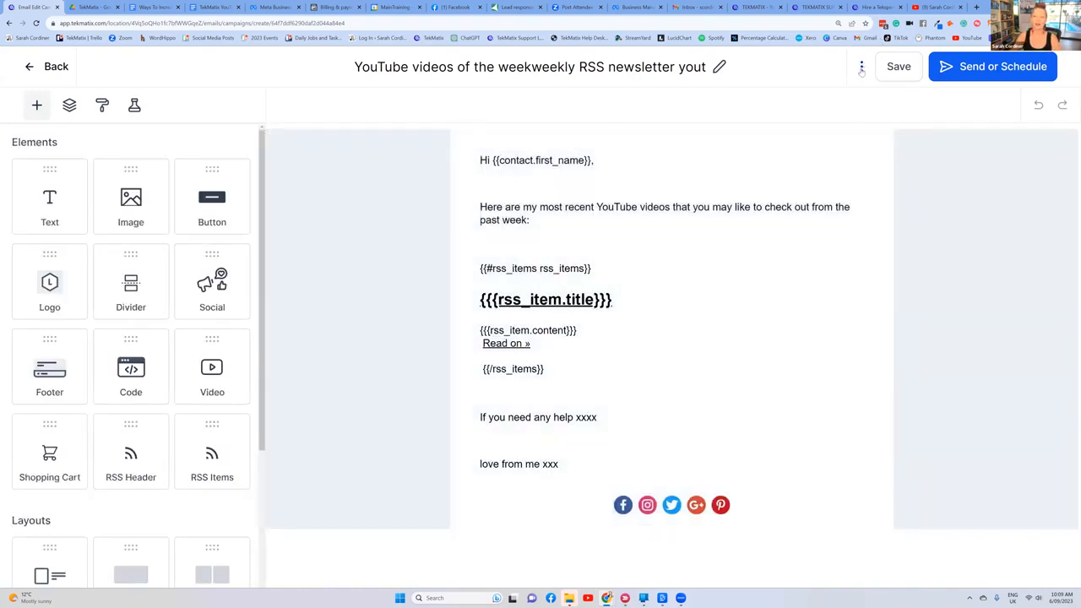
{"action": "left_click", "coordinate": [862, 67]}
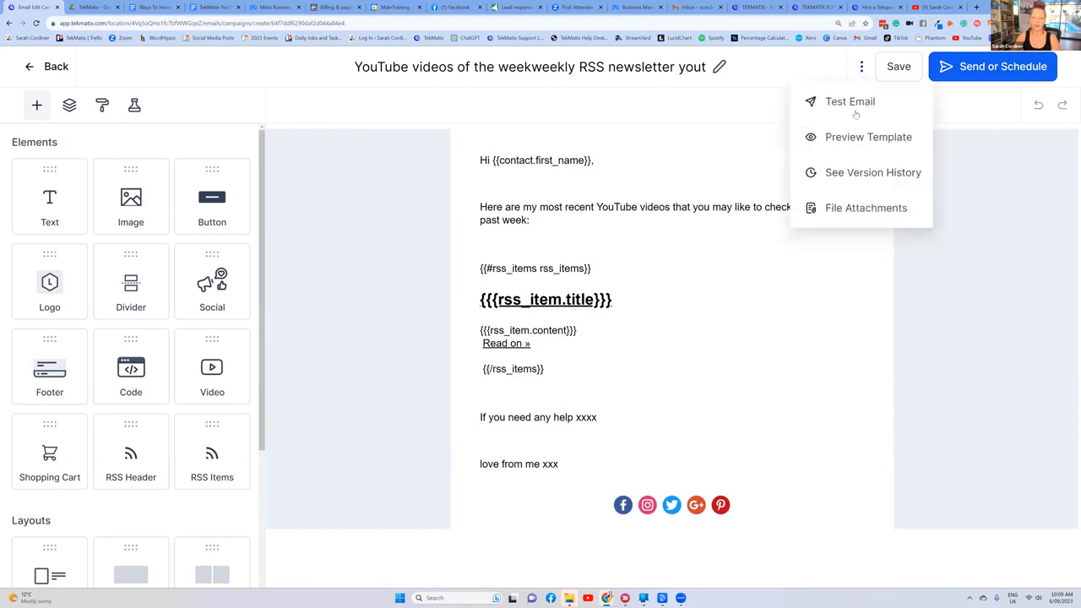
{"action": "left_click", "coordinate": [855, 103]}
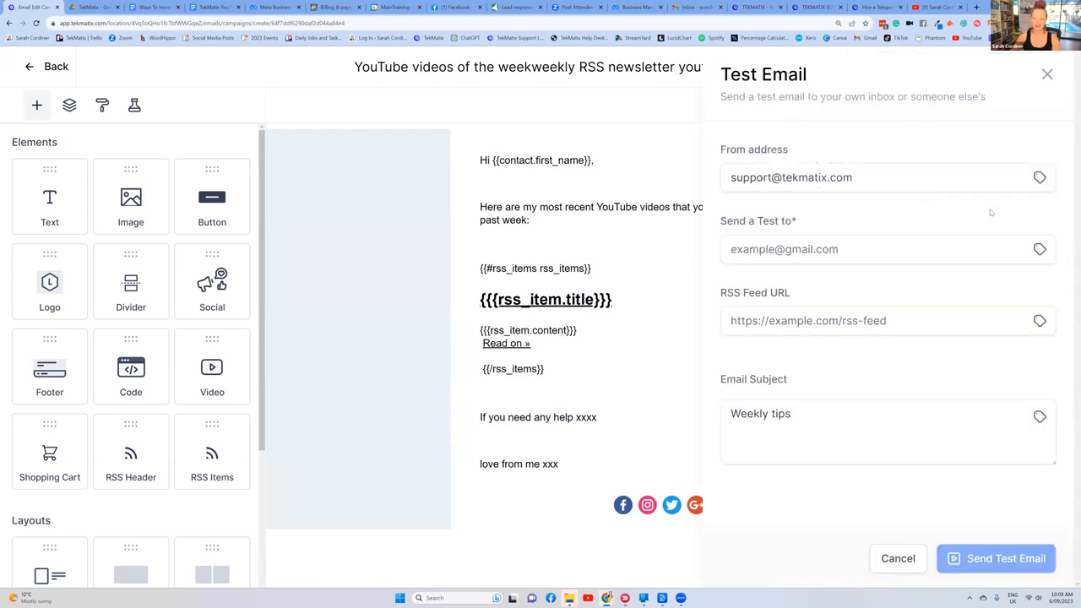
Step: Change the test email's From address to the presenter's address and fill in the recipient's e-mail address
{"action": "left_click", "coordinate": [853, 177]}
{"action": "left_click_drag", "start_coordinate": [774, 178], "coordinate": [724, 177]}
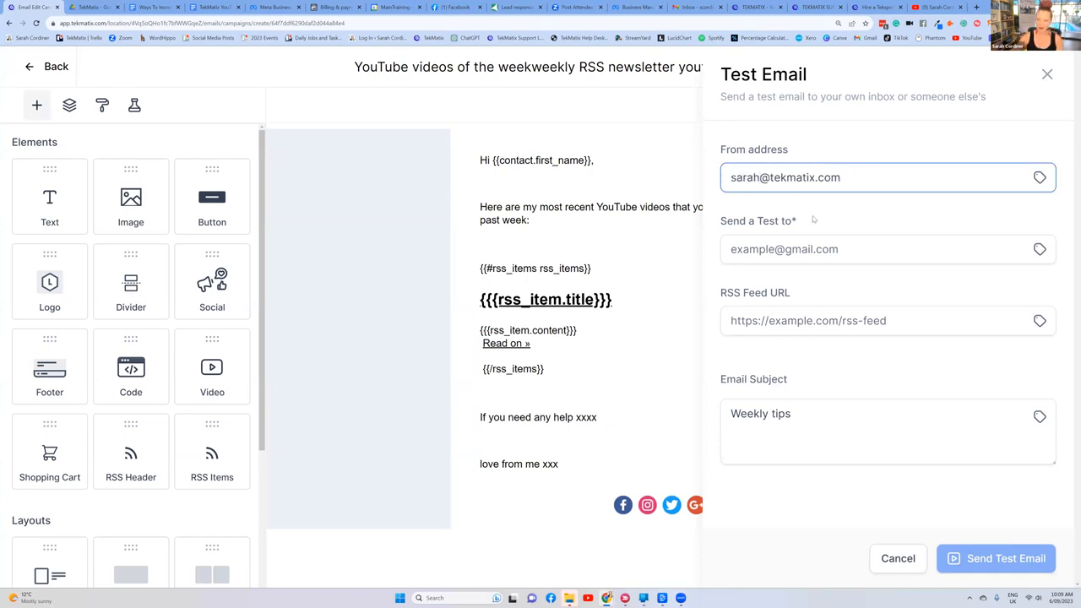
{"action": "left_click", "coordinate": [750, 249]}
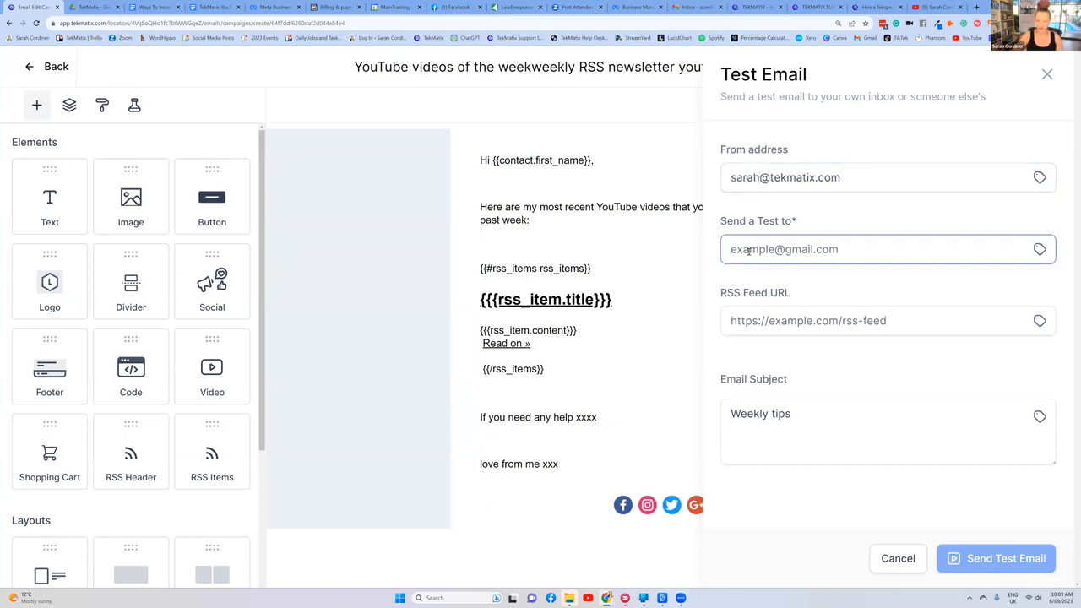
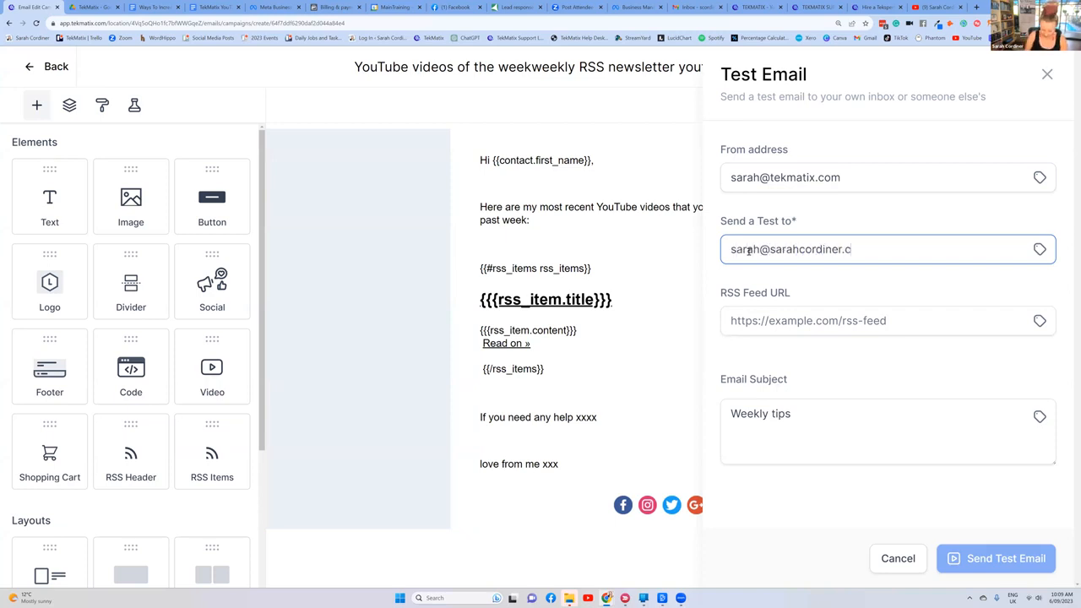
Step: Paste the example YouTube feed URL as the test's RSS Feed URL and send the test email
{"action": "left_click", "coordinate": [803, 321]}
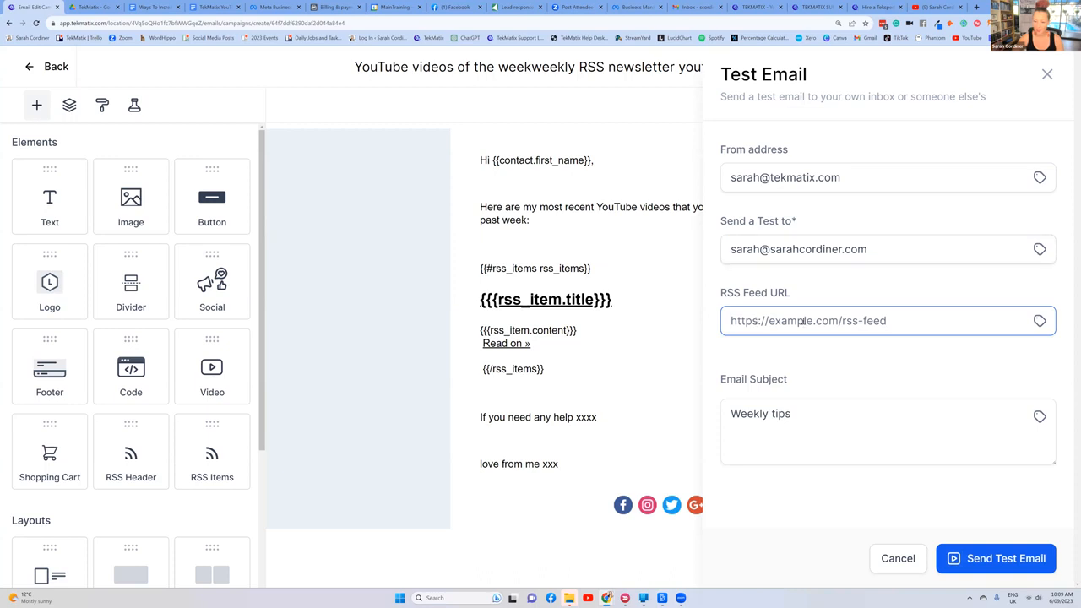
{"action": "type", "text": "https://www.youtube.com/feeds/videos.xml?channel_id=UCqP533PjxjSyExyasle8cNw"}
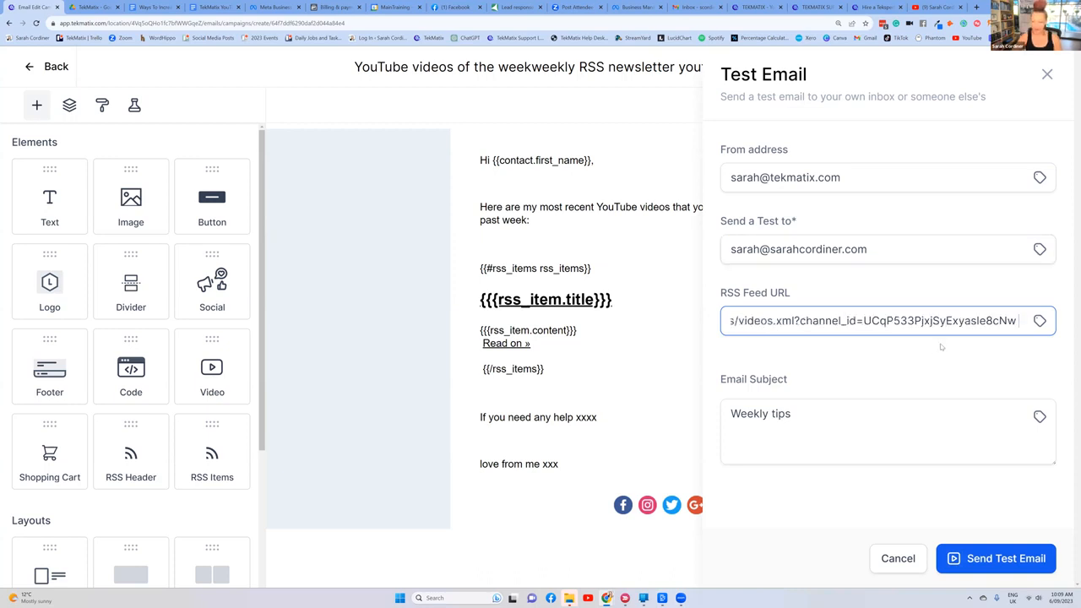
{"action": "left_click", "coordinate": [832, 413]}
{"action": "left_click", "coordinate": [938, 556]}
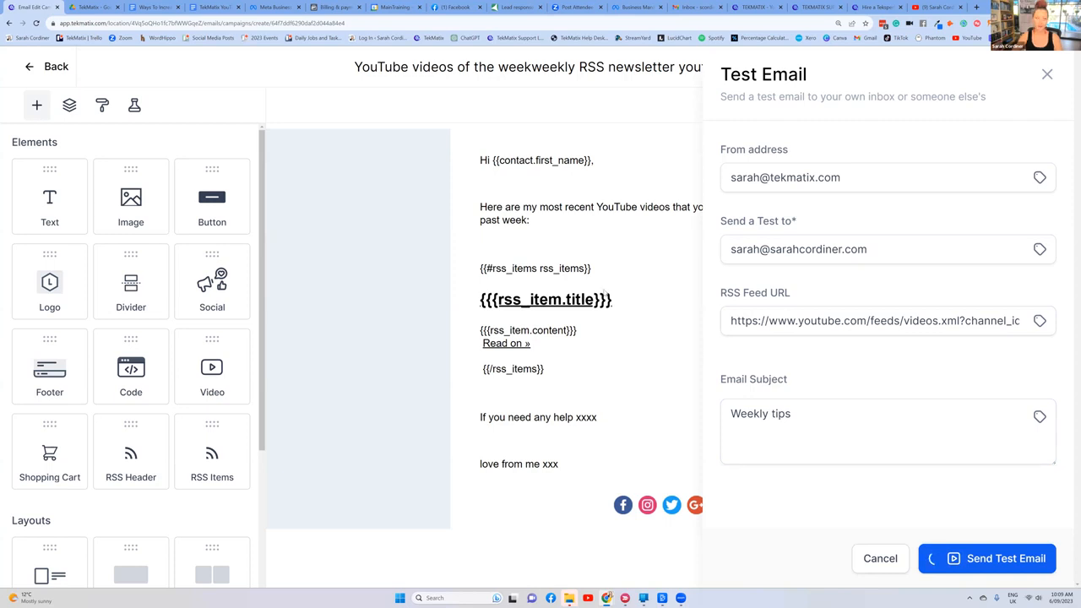
Step: Switch to Gmail and read through the received "Weekly tips" test email, from the greeting to the sign-off and social links
{"action": "mouse_move", "coordinate": [698, 8]}
{"action": "left_mouse_down"}
{"action": "mouse_move", "coordinate": [699, 20]}
{"action": "mouse_move", "coordinate": [701, 1]}
{"action": "left_mouse_up"}
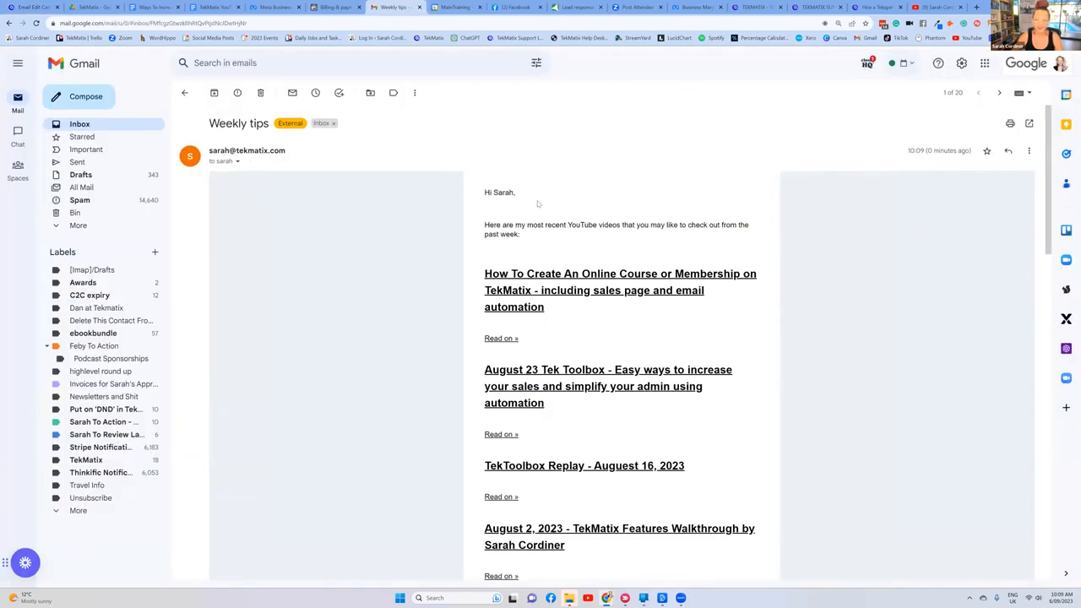
{"action": "left_click_drag", "start_coordinate": [497, 193], "coordinate": [485, 192]}
{"action": "left_click", "coordinate": [485, 235]}
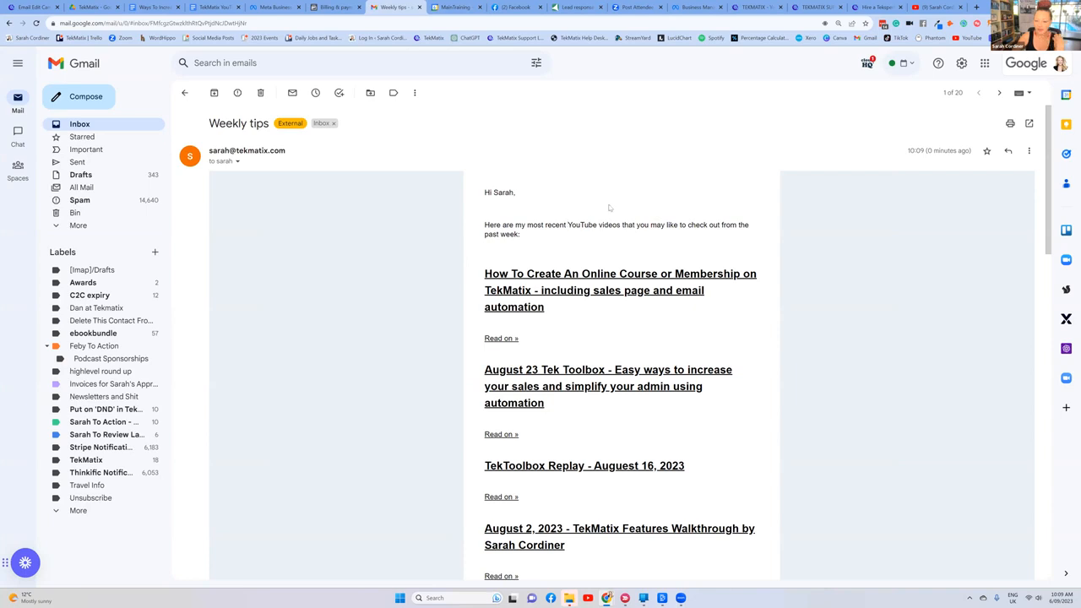
{"action": "scroll", "coordinate": [640, 184], "scroll_direction": "down", "scroll_amount": 1}
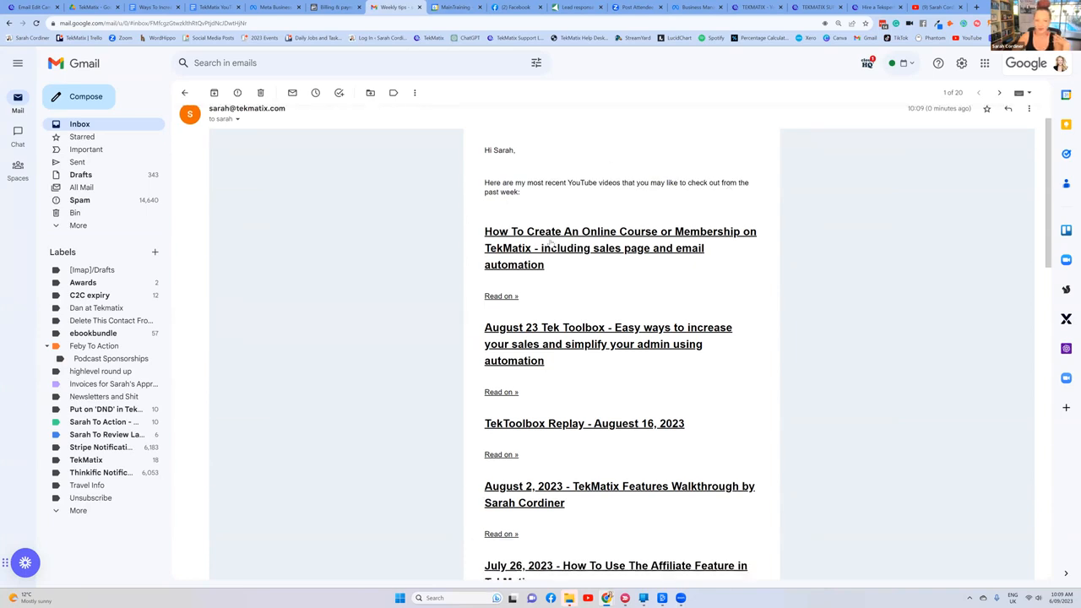
{"action": "scroll", "coordinate": [527, 210], "scroll_direction": "down", "scroll_amount": 1}
{"action": "scroll", "coordinate": [513, 258], "scroll_direction": "down", "scroll_amount": 9}
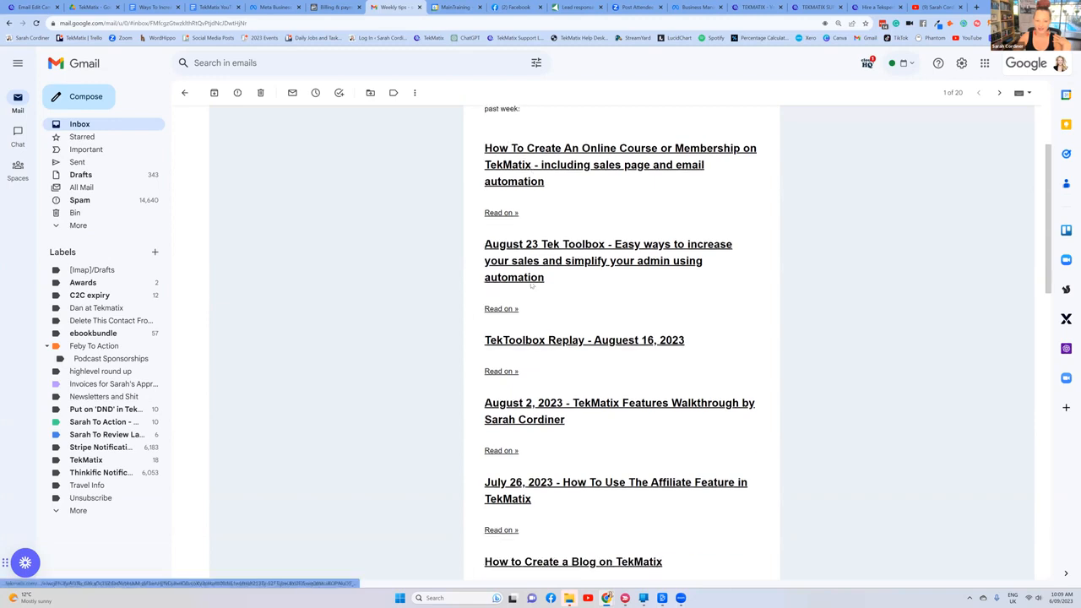
{"action": "scroll", "coordinate": [549, 309], "scroll_direction": "down", "scroll_amount": 13}
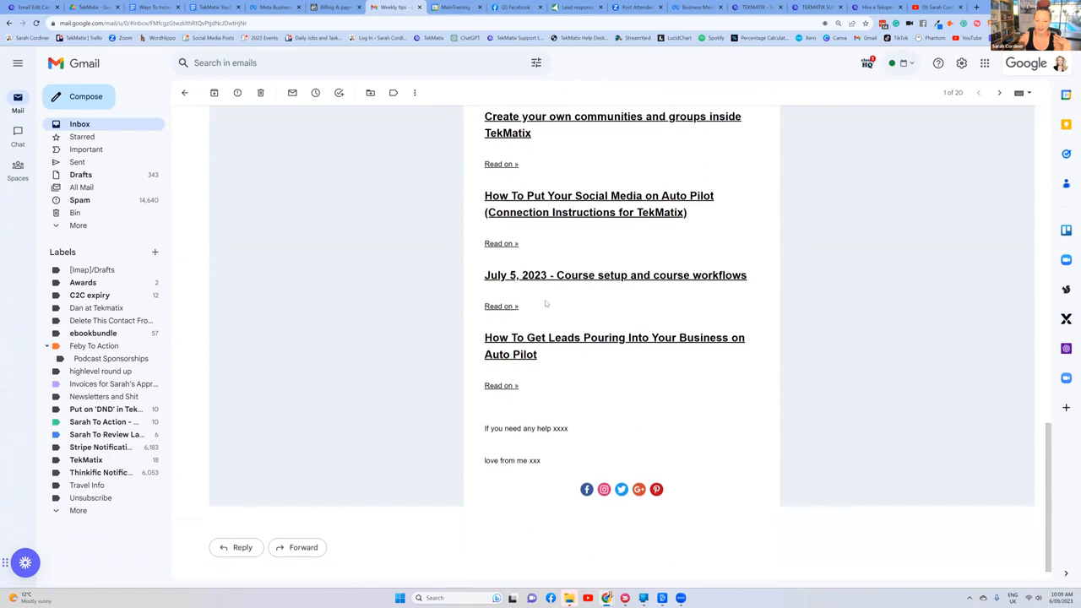
{"action": "scroll", "coordinate": [545, 300], "scroll_direction": "down", "scroll_amount": 1}
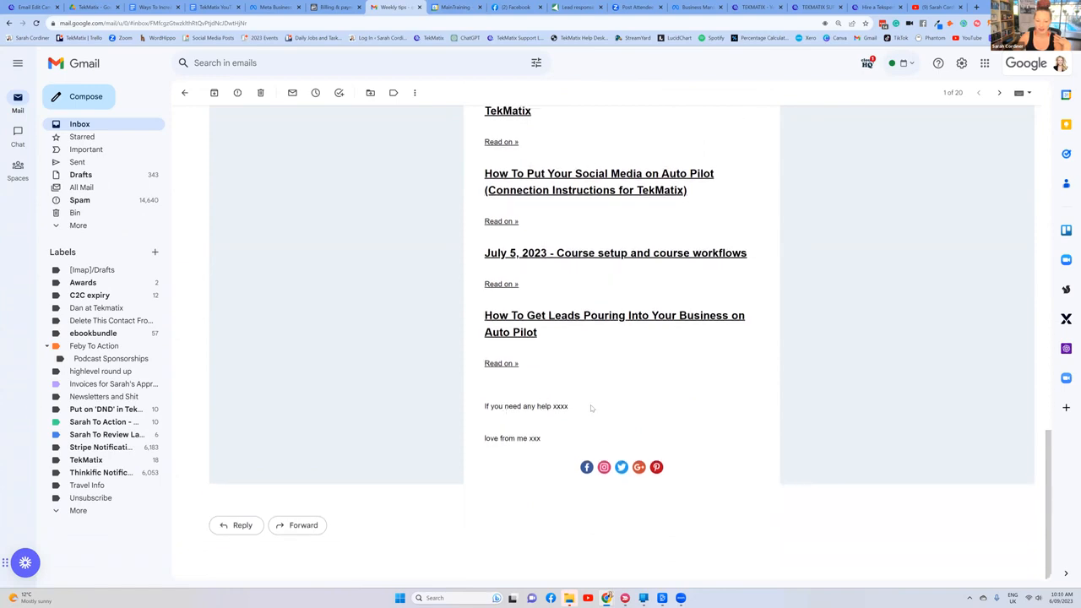
Step: Open the first video linked in the email on YouTube to check it, and close the video page
{"action": "scroll", "coordinate": [590, 405], "scroll_direction": "up", "scroll_amount": 20}
{"action": "scroll", "coordinate": [584, 249], "scroll_direction": "up", "scroll_amount": 3}
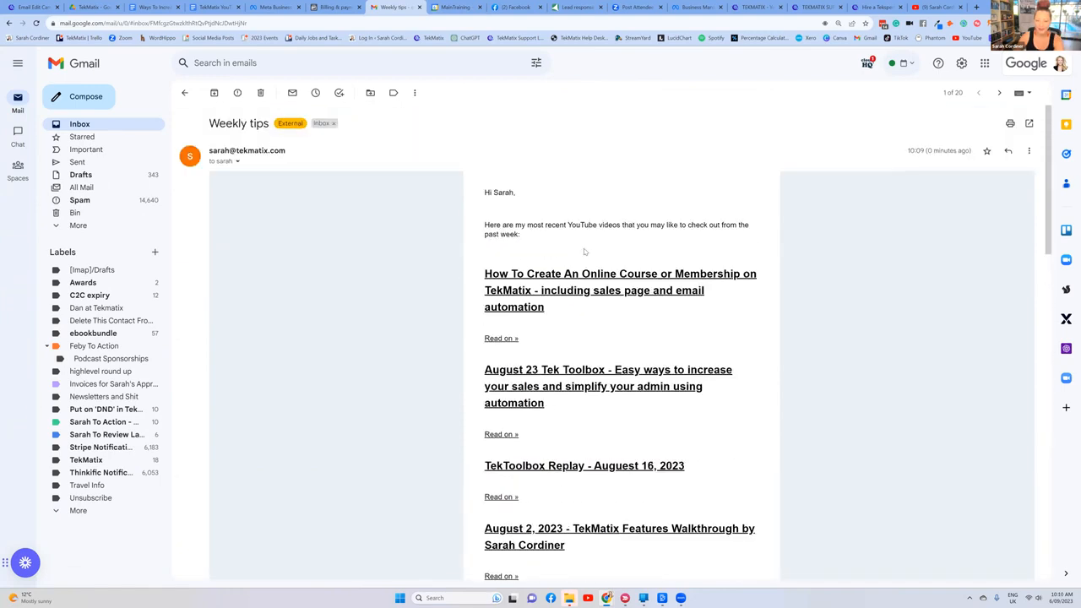
{"action": "left_click", "coordinate": [579, 280]}
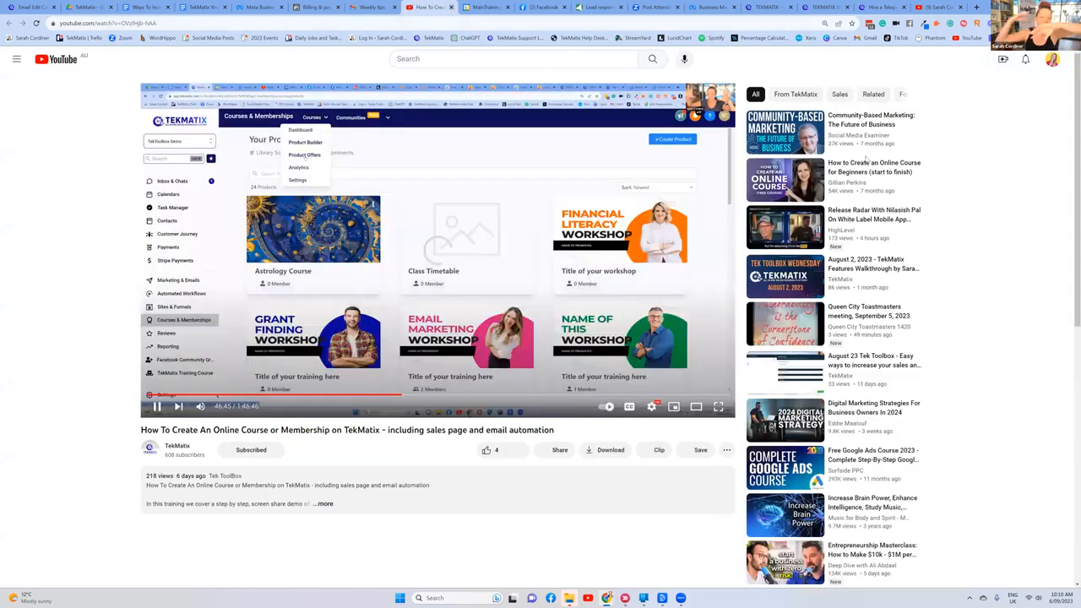
{"action": "key", "text": "ctrl+w"}
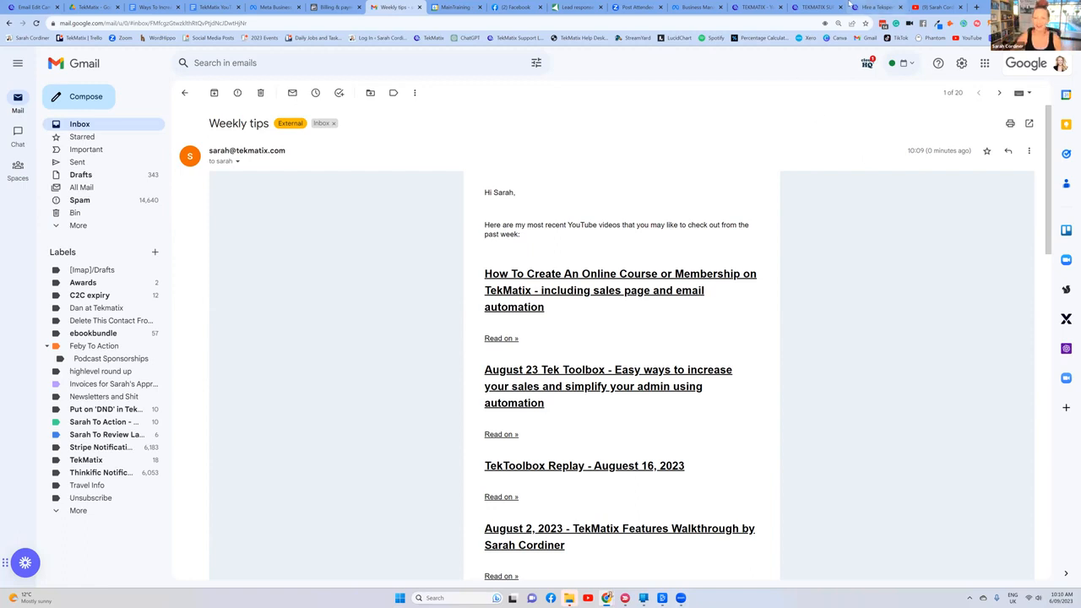
Step: Look over the Hire a Tekspert booking page, including the live chat instructions and the call options per timezone
{"action": "left_click", "coordinate": [875, 8]}
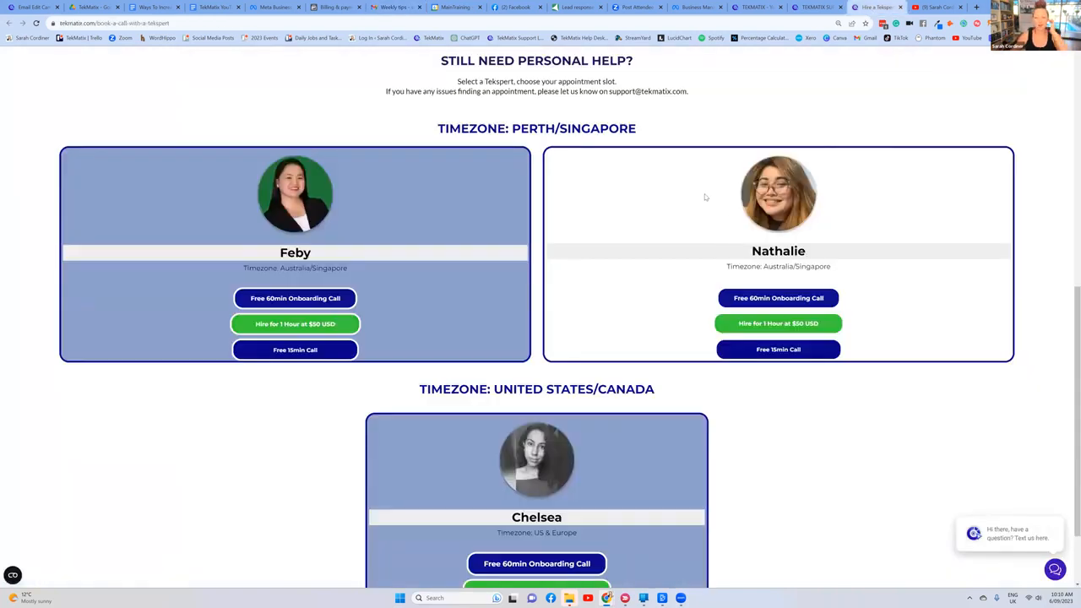
{"action": "scroll", "coordinate": [766, 143], "scroll_direction": "up", "scroll_amount": 3}
{"action": "scroll", "coordinate": [717, 77], "scroll_direction": "up", "scroll_amount": 5}
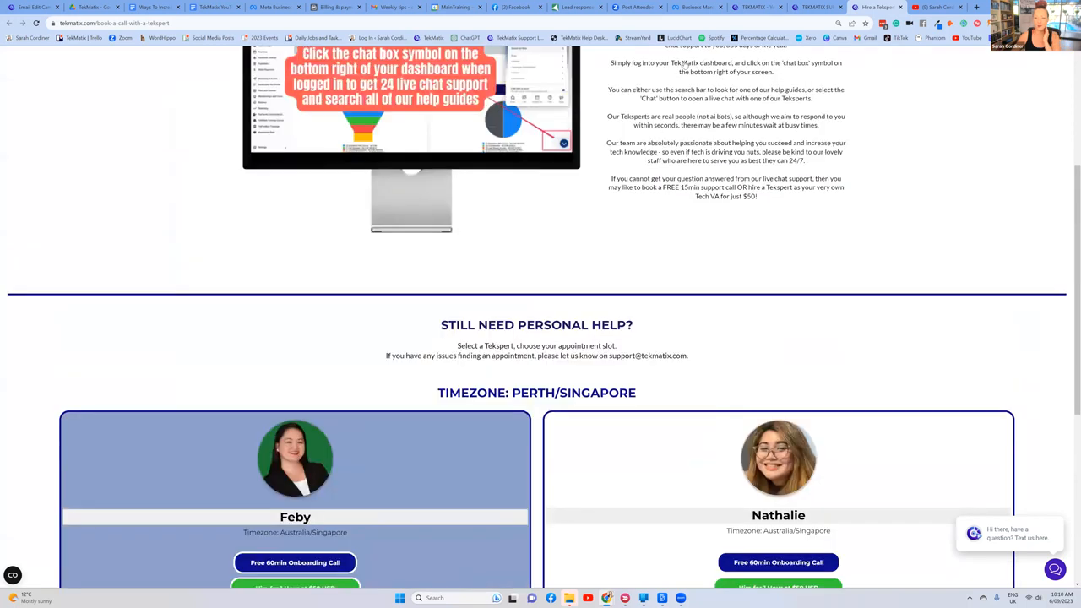
{"action": "scroll", "coordinate": [746, 176], "scroll_direction": "down", "scroll_amount": 8}
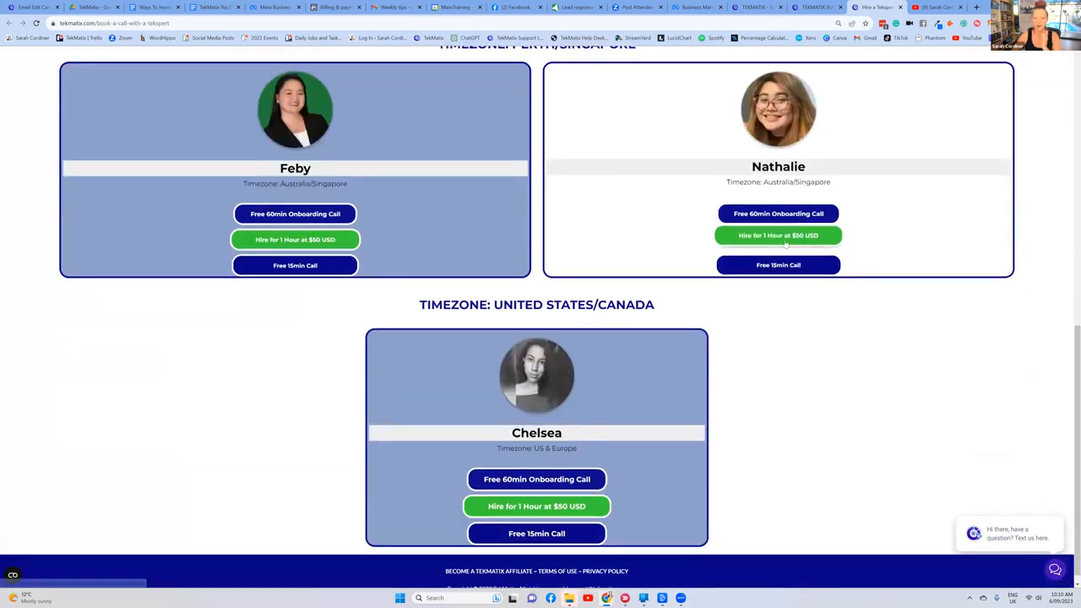
Step: Switch to the "Ways To Increase Your Sales Using TekMatix" document and review the strategies covered so far, points 1 to 4
{"action": "left_click", "coordinate": [155, 7]}
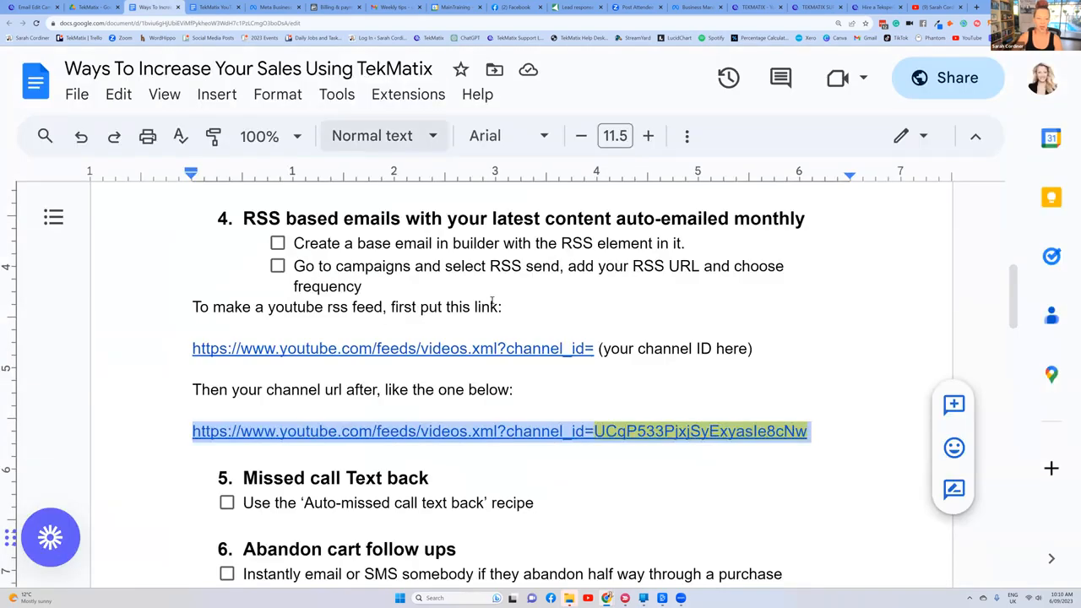
{"action": "left_click", "coordinate": [487, 298]}
{"action": "scroll", "coordinate": [488, 298], "scroll_direction": "down", "scroll_amount": 4}
{"action": "scroll", "coordinate": [488, 297], "scroll_direction": "up", "scroll_amount": 4}
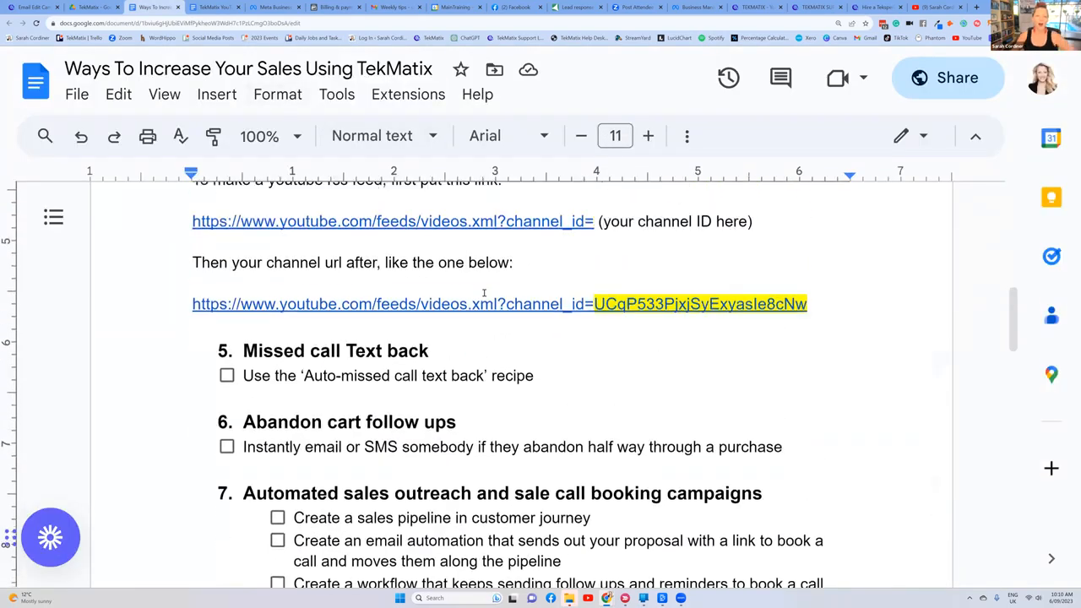
{"action": "scroll", "coordinate": [484, 293], "scroll_direction": "up", "scroll_amount": 5}
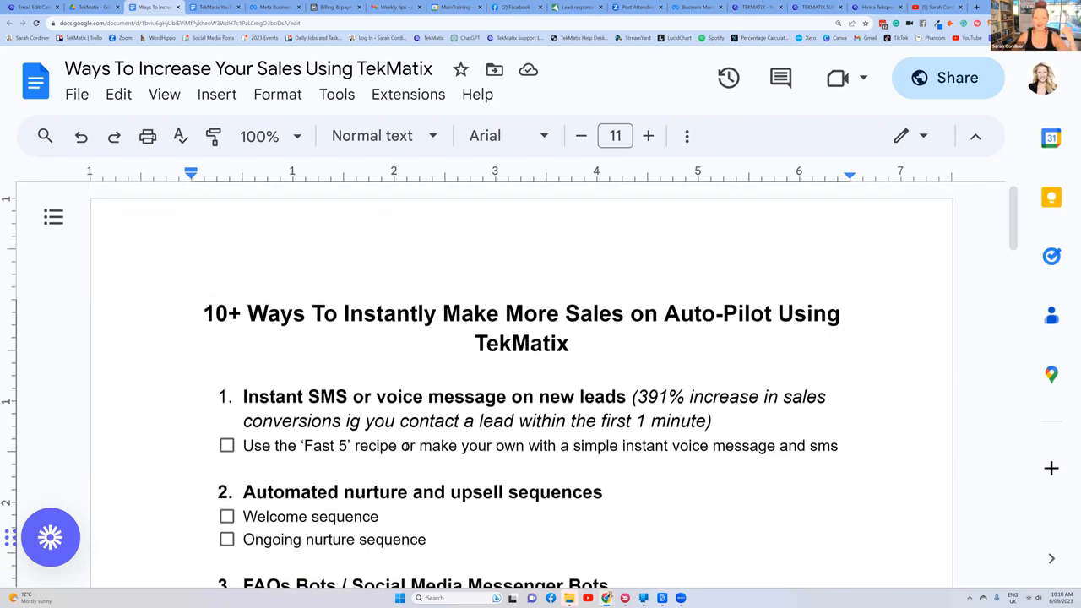
{"action": "scroll", "coordinate": [405, 445], "scroll_direction": "down", "scroll_amount": 5}
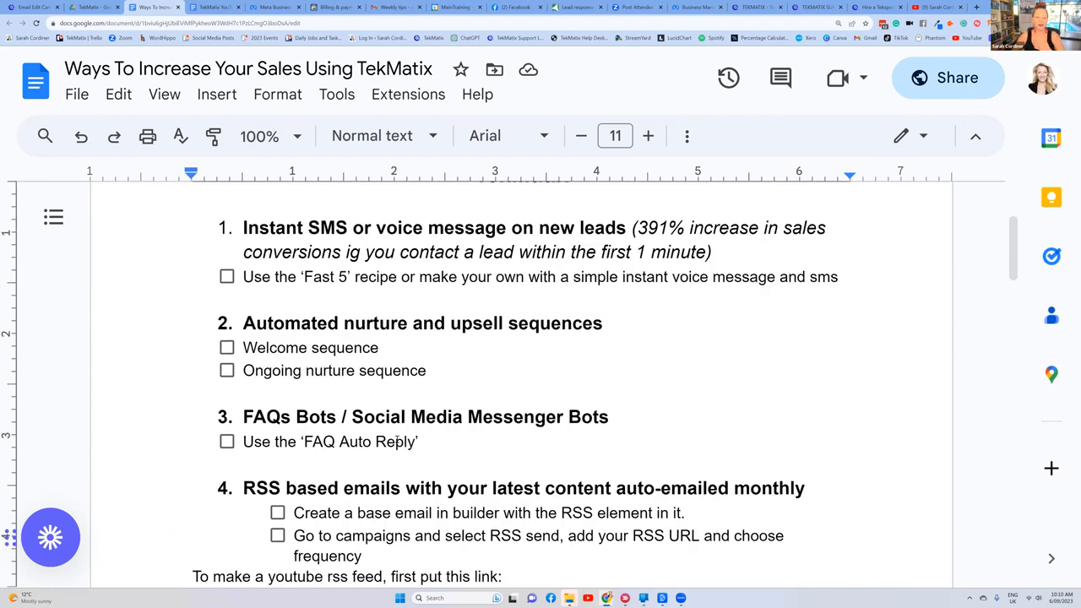
{"action": "scroll", "coordinate": [397, 439], "scroll_direction": "down", "scroll_amount": 1}
{"action": "scroll", "coordinate": [393, 434], "scroll_direction": "up", "scroll_amount": 1}
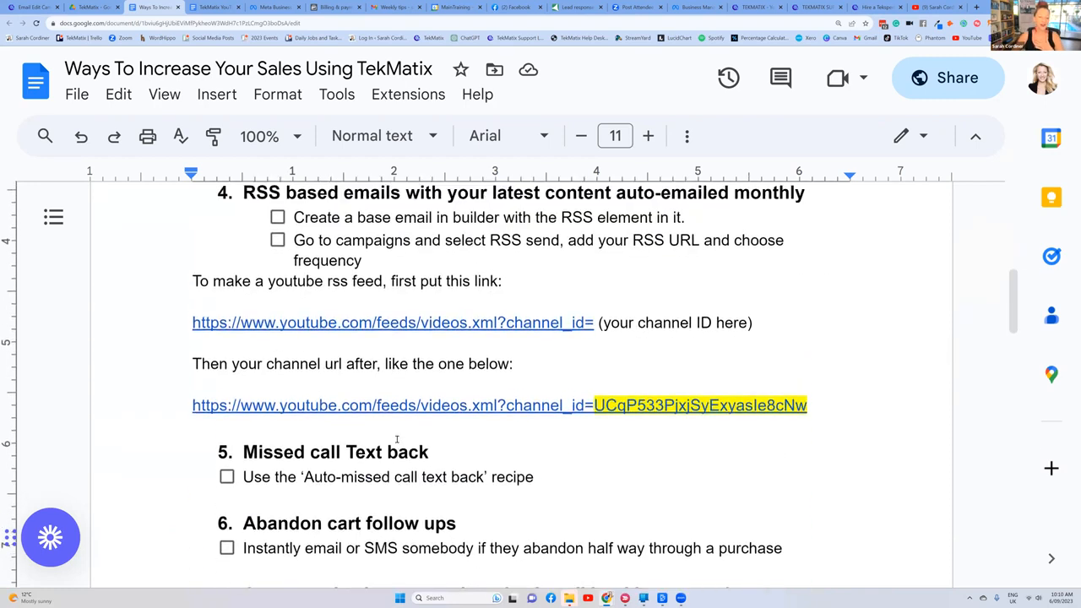
Step: Examine point 5, Missed call Text back, and the strategies after it in the document
{"action": "scroll", "coordinate": [372, 388], "scroll_direction": "down", "scroll_amount": 3}
{"action": "scroll", "coordinate": [348, 346], "scroll_direction": "down", "scroll_amount": 1}
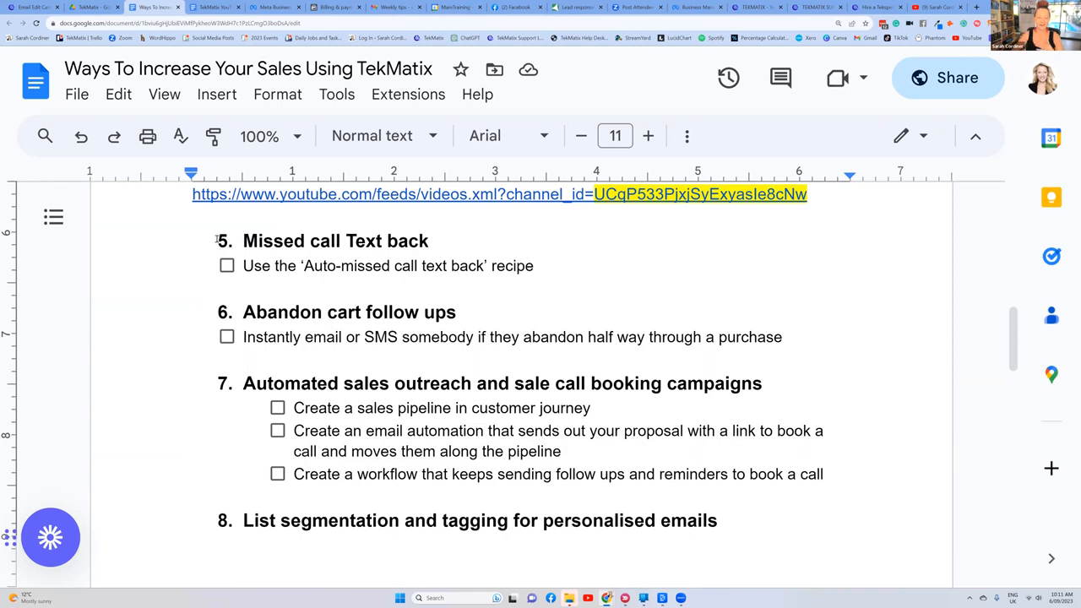
{"action": "left_click_drag", "start_coordinate": [216, 241], "coordinate": [661, 282]}
{"action": "left_click", "coordinate": [591, 257]}
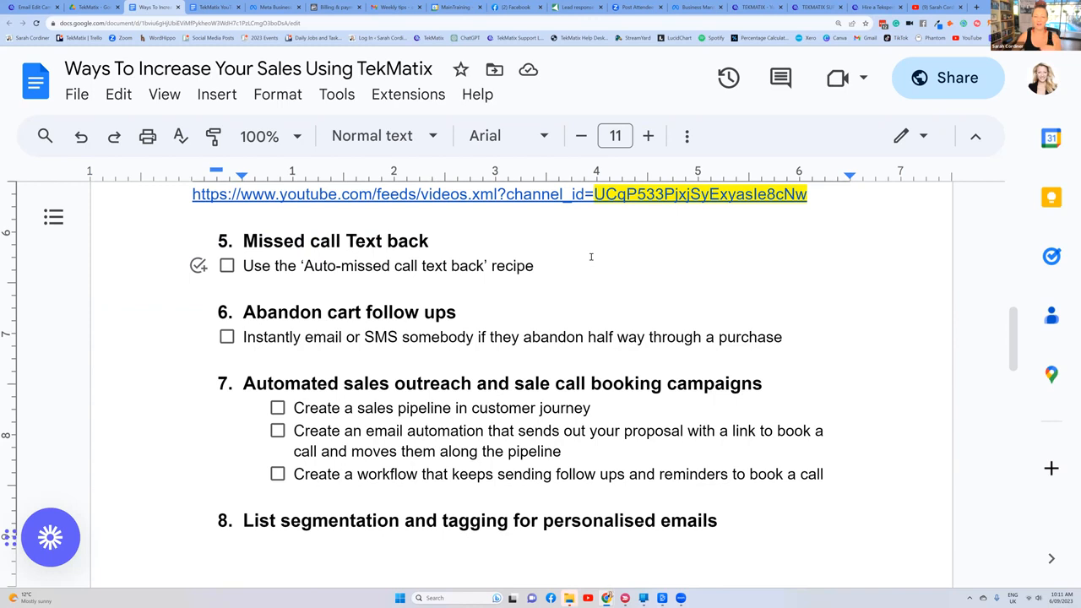
{"action": "scroll", "coordinate": [593, 258], "scroll_direction": "up", "scroll_amount": 4}
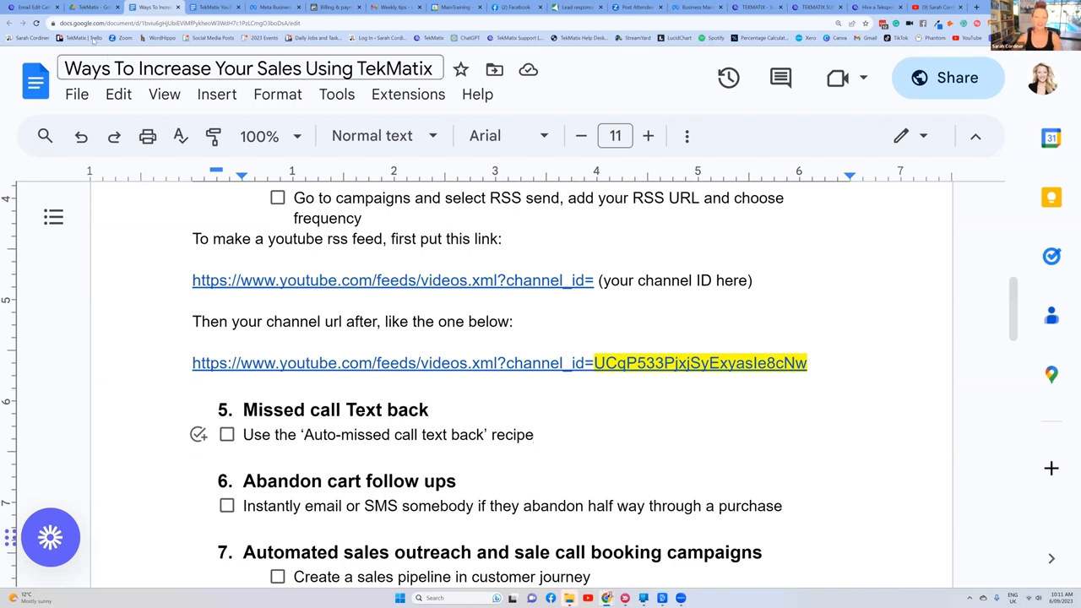
Step: Exit the email campaign editor in TekMatix and check the recipe named for Missed call Text back in the document
{"action": "left_click", "coordinate": [16, 7]}
{"action": "left_click", "coordinate": [34, 66]}
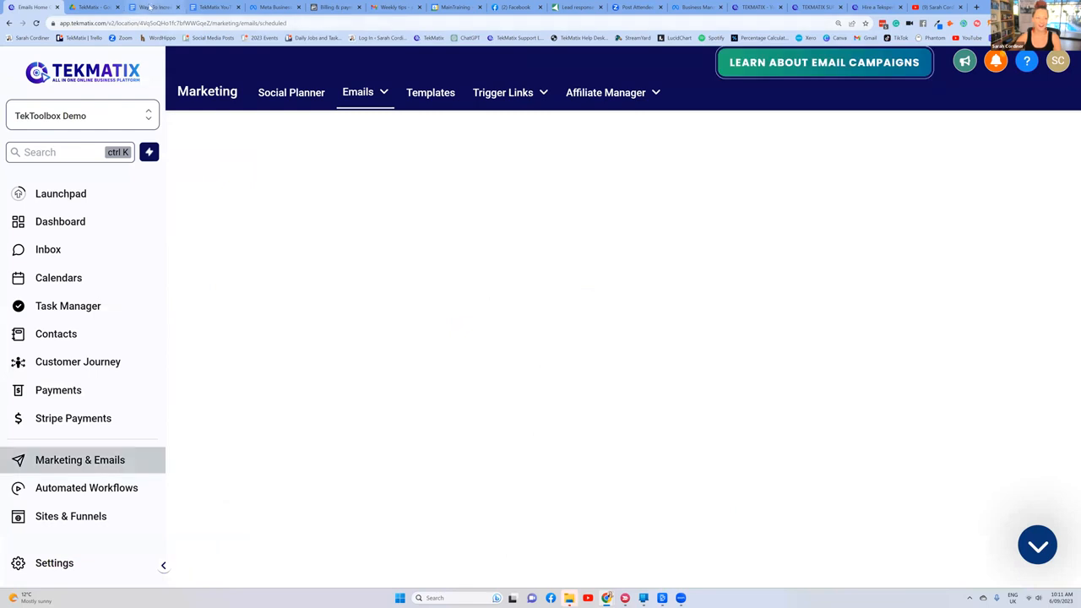
{"action": "left_click", "coordinate": [146, 7]}
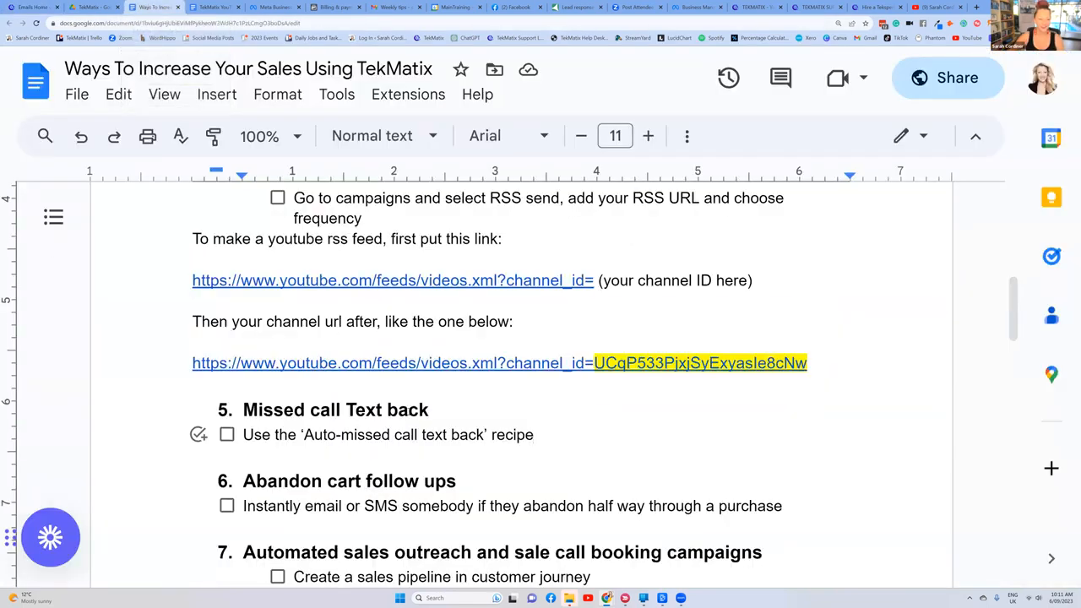
{"action": "left_click_drag", "start_coordinate": [556, 439], "coordinate": [298, 440]}
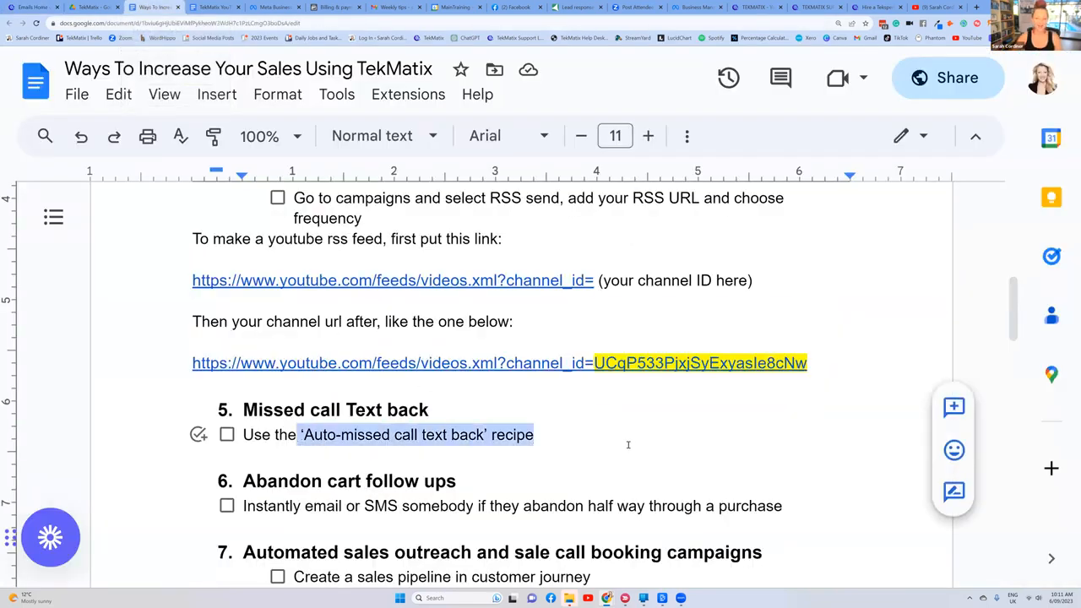
{"action": "left_click", "coordinate": [552, 445]}
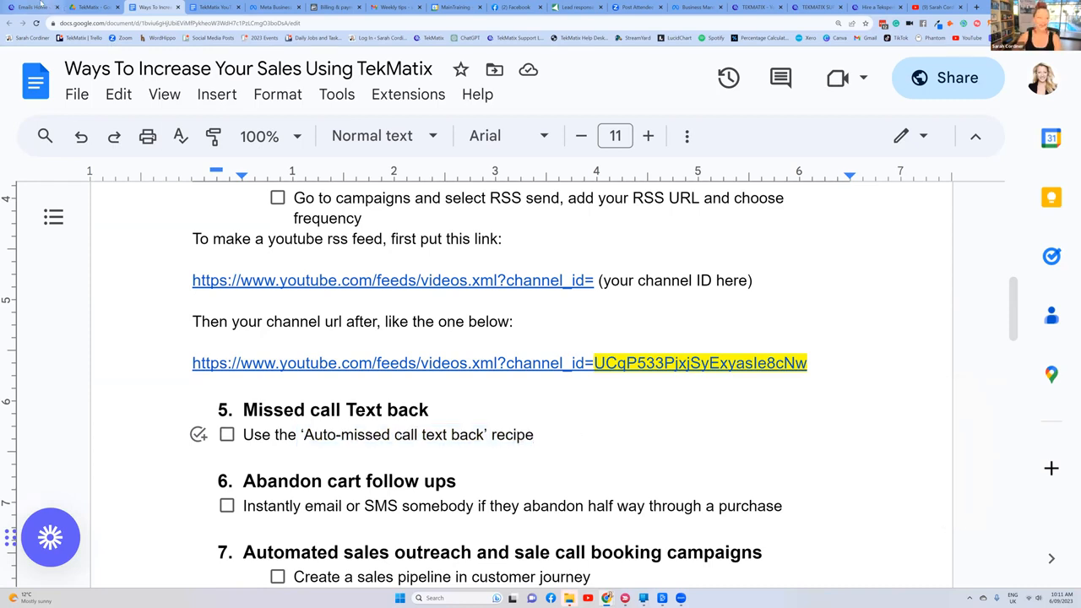
Step: Switch back to TekMatix and create an automated workflow from the "Recipe - Auto Missed Call Text-Back" template
{"action": "key", "text": "ctrl+1"}
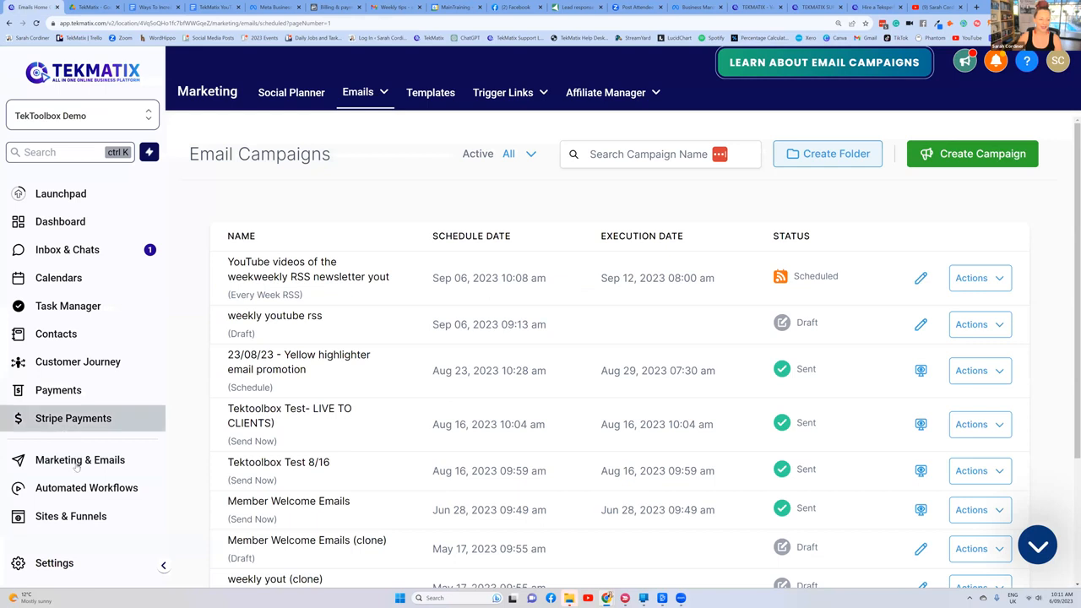
{"action": "left_click", "coordinate": [76, 490]}
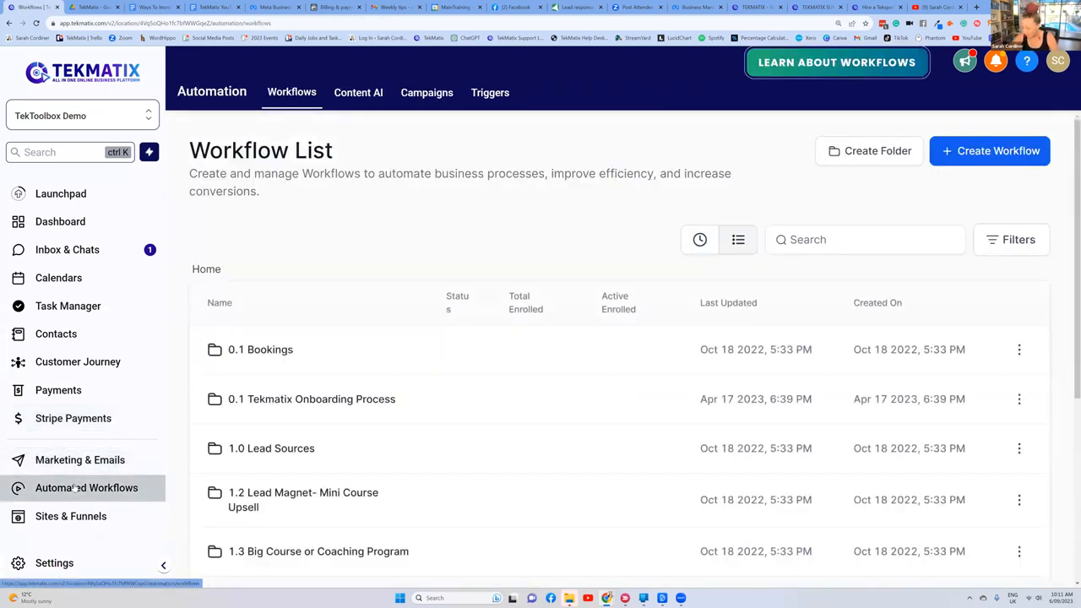
{"action": "left_click", "coordinate": [975, 152]}
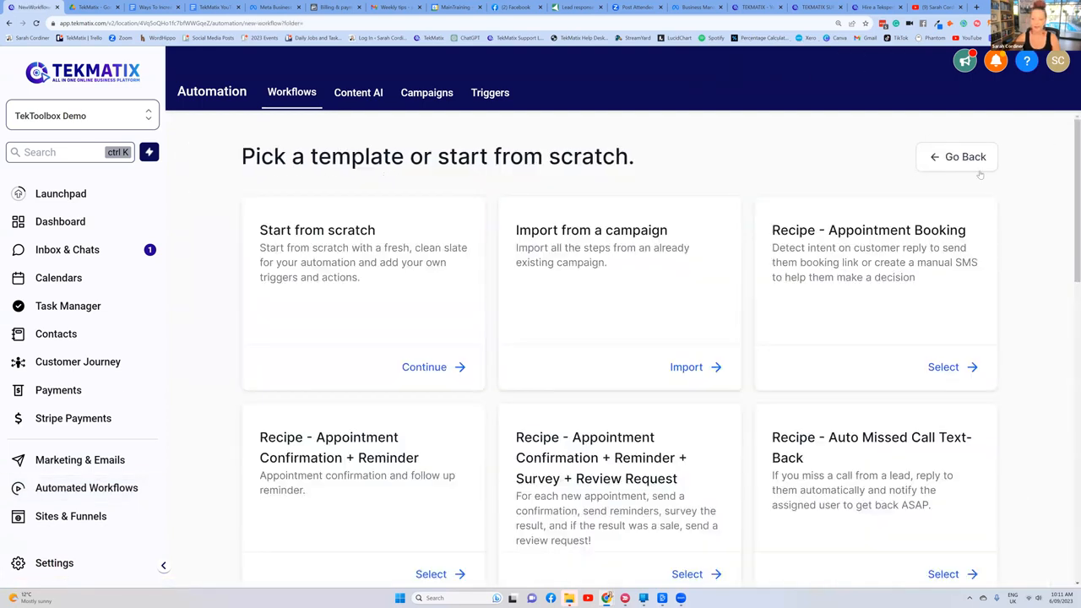
{"action": "scroll", "coordinate": [829, 282], "scroll_direction": "down", "scroll_amount": 2}
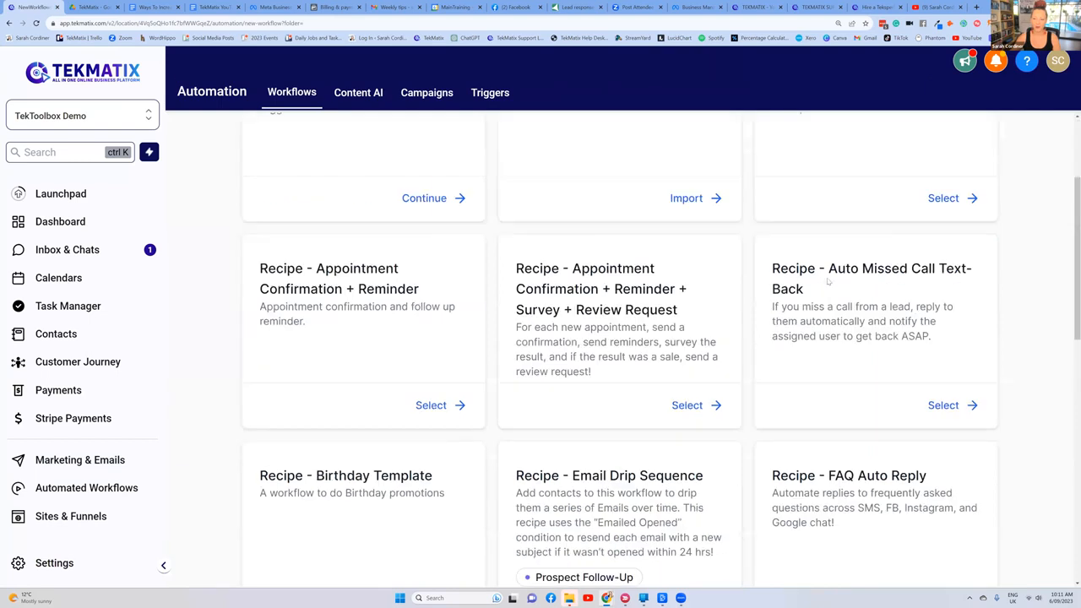
{"action": "left_click_drag", "start_coordinate": [828, 268], "coordinate": [843, 306]}
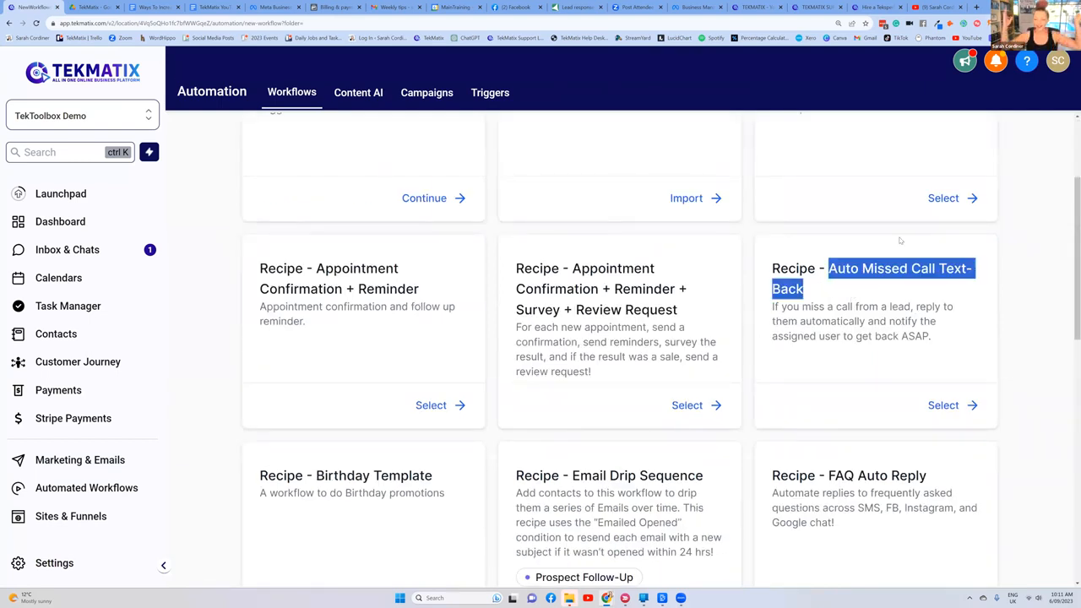
{"action": "left_click", "coordinate": [946, 406]}
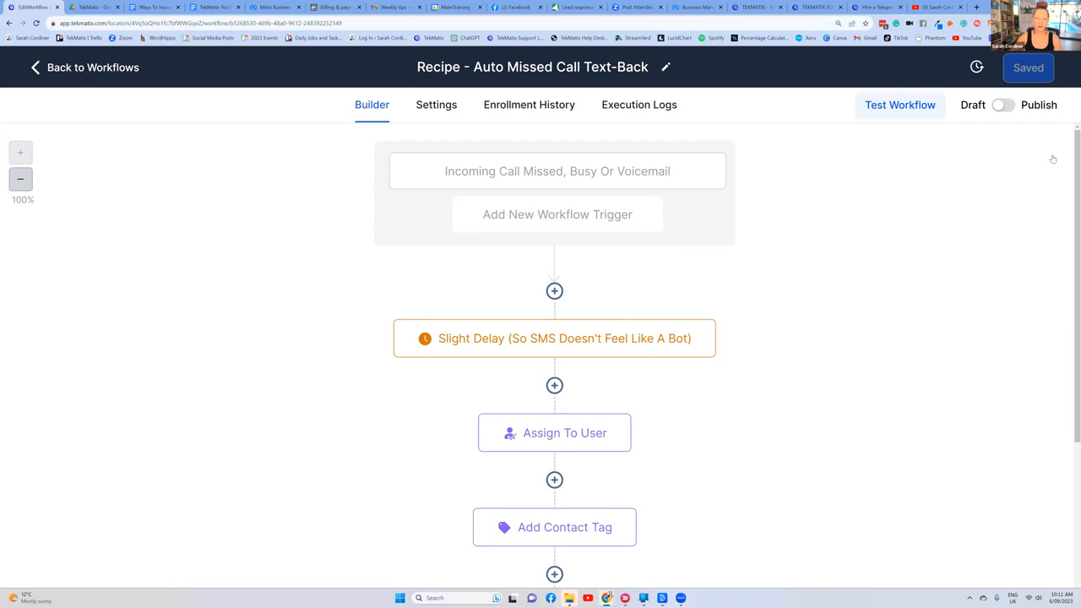
Step: Inspect the call direction and call status filters of the "Incoming Call Missed, Busy Or Voicemail" trigger and close it
{"action": "left_click", "coordinate": [516, 173]}
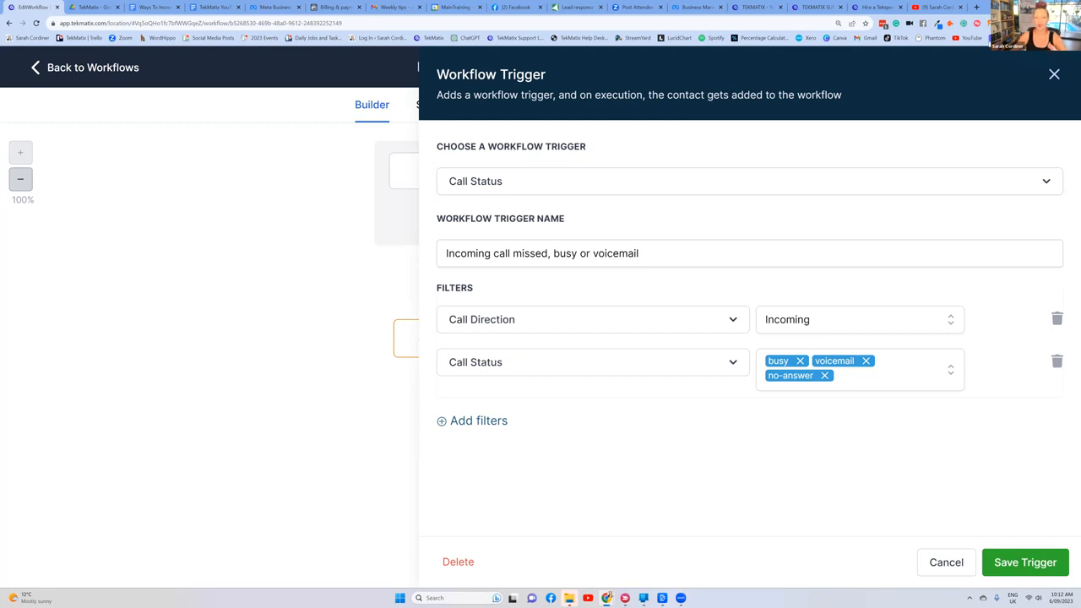
{"action": "left_click", "coordinate": [1054, 76]}
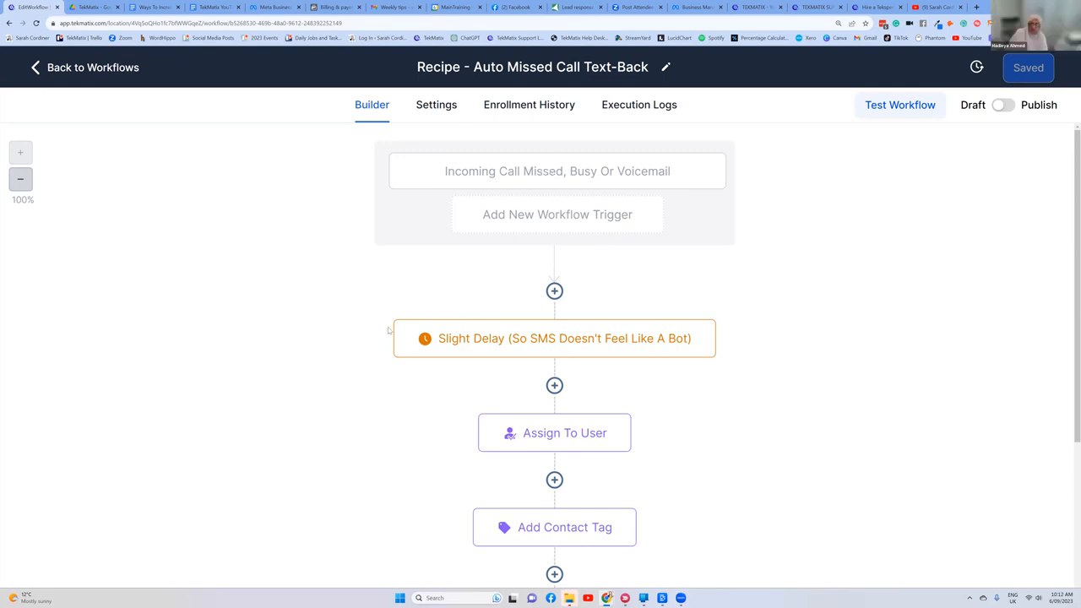
Step: Adjust the computer's sound volume in the Windows quick settings and close them
{"action": "left_click", "coordinate": [1035, 597]}
{"action": "left_click", "coordinate": [1013, 545]}
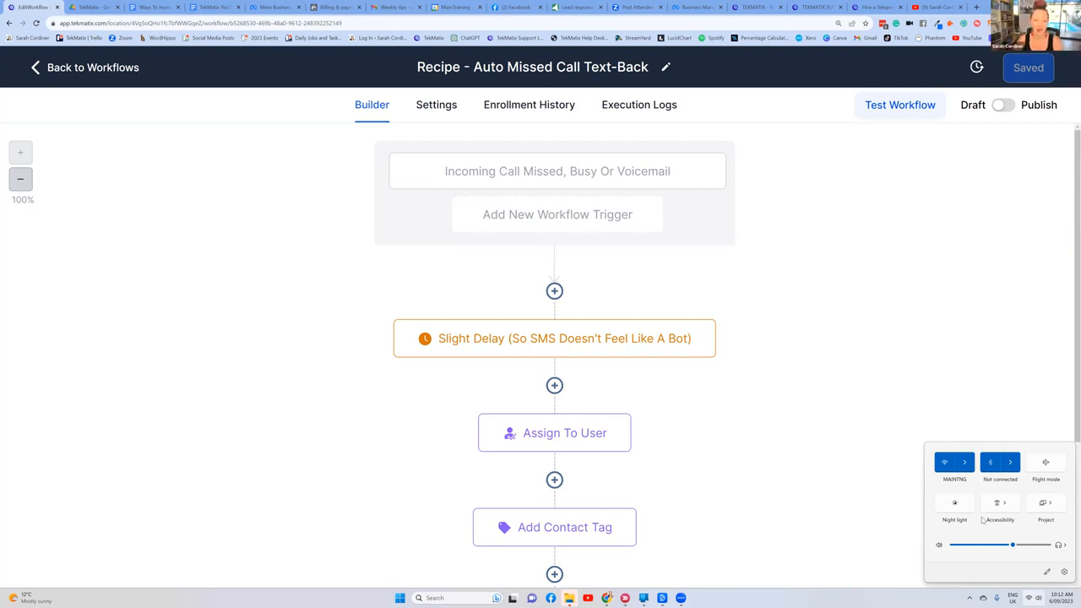
{"action": "left_click", "coordinate": [926, 397]}
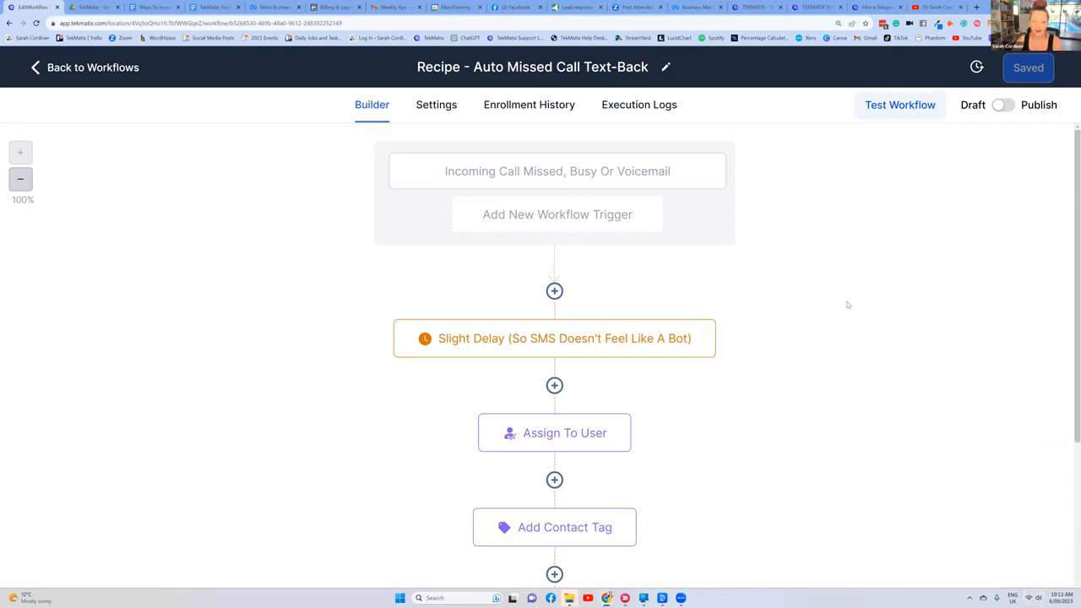
Step: Review the sequence of actions in the Auto Missed Call Text-Back workflow
{"action": "scroll", "coordinate": [751, 316], "scroll_direction": "down", "scroll_amount": 2}
{"action": "scroll", "coordinate": [749, 314], "scroll_direction": "up", "scroll_amount": 2}
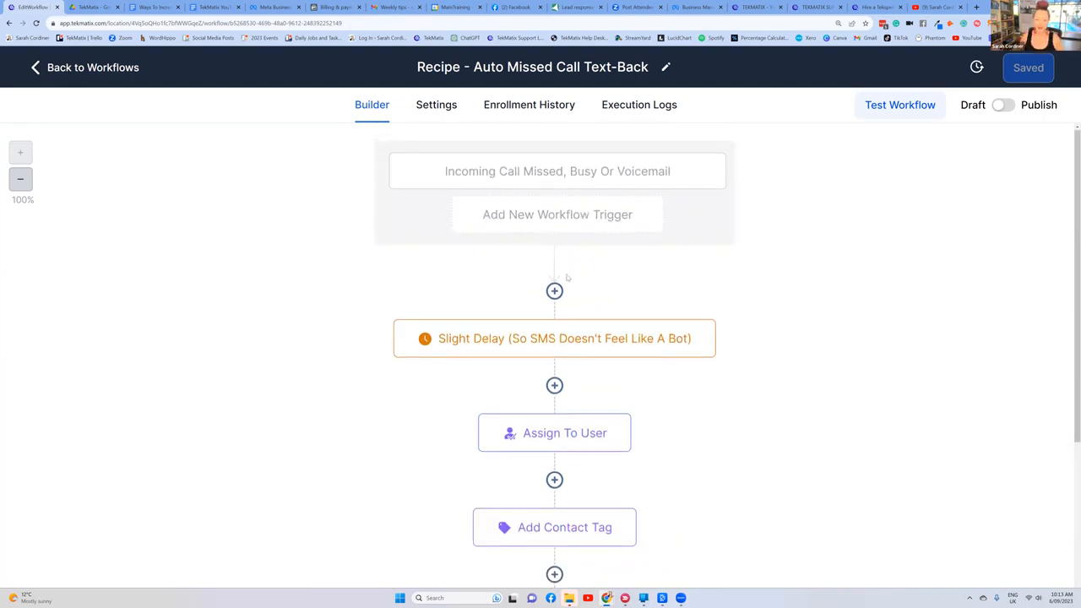
Step: Try to add a Voicemail action directly before the Slight Delay step of the missed call workflow
{"action": "scroll", "coordinate": [768, 300], "scroll_direction": "down", "scroll_amount": 4}
{"action": "scroll", "coordinate": [763, 304], "scroll_direction": "up", "scroll_amount": 4}
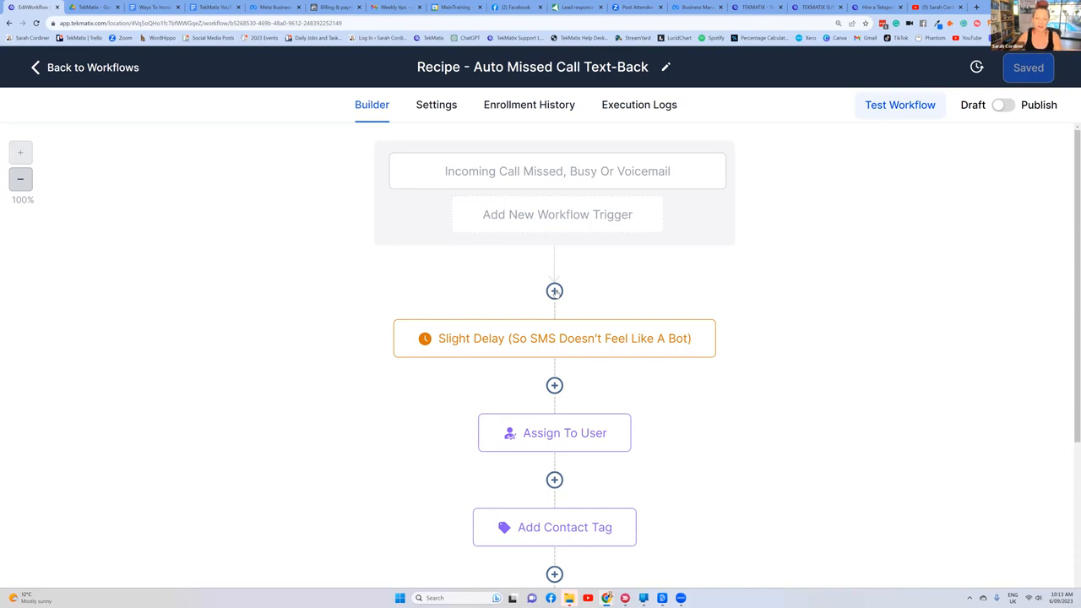
{"action": "left_click", "coordinate": [554, 291]}
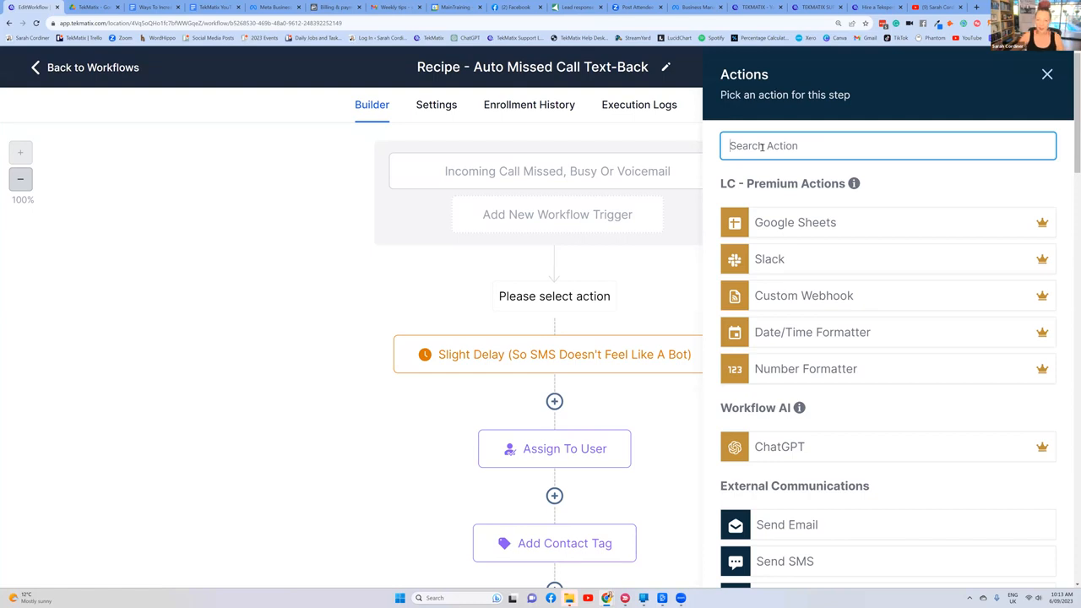
{"action": "type", "text": "voice"}
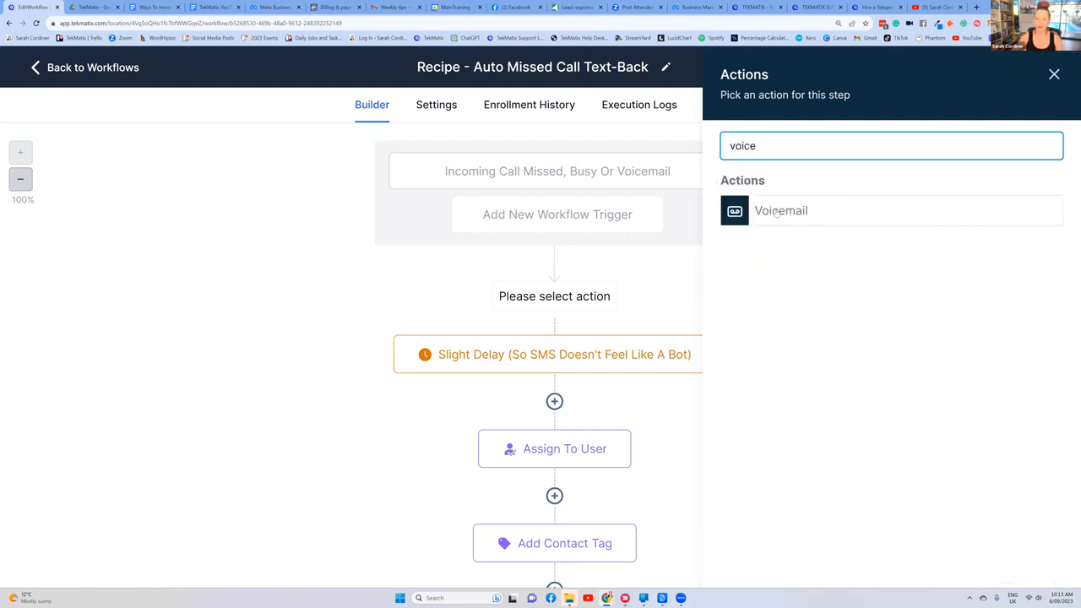
{"action": "left_click", "coordinate": [777, 217]}
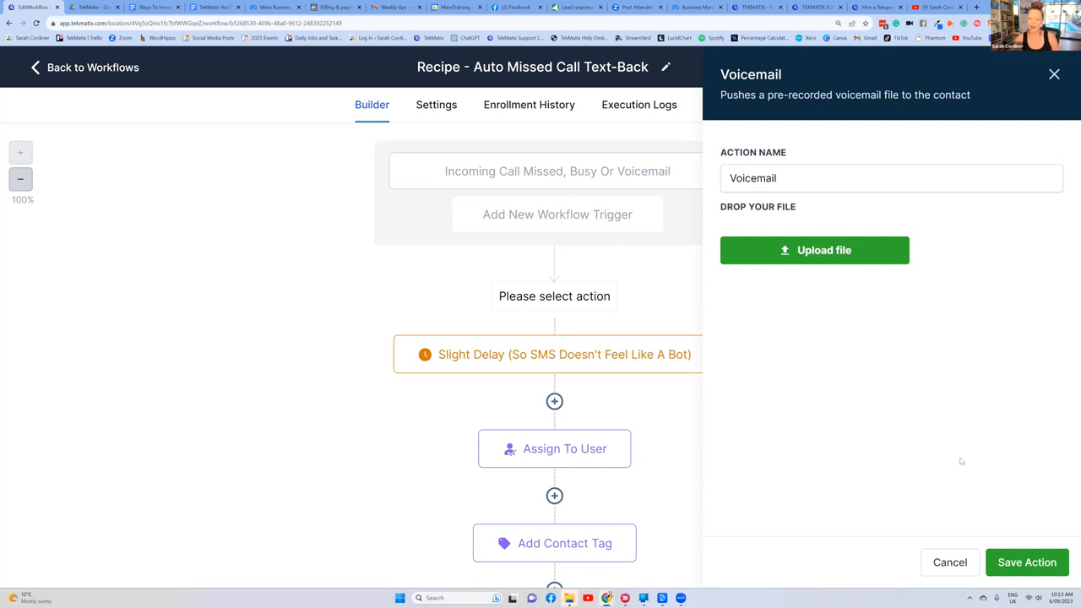
{"action": "left_click", "coordinate": [1025, 562]}
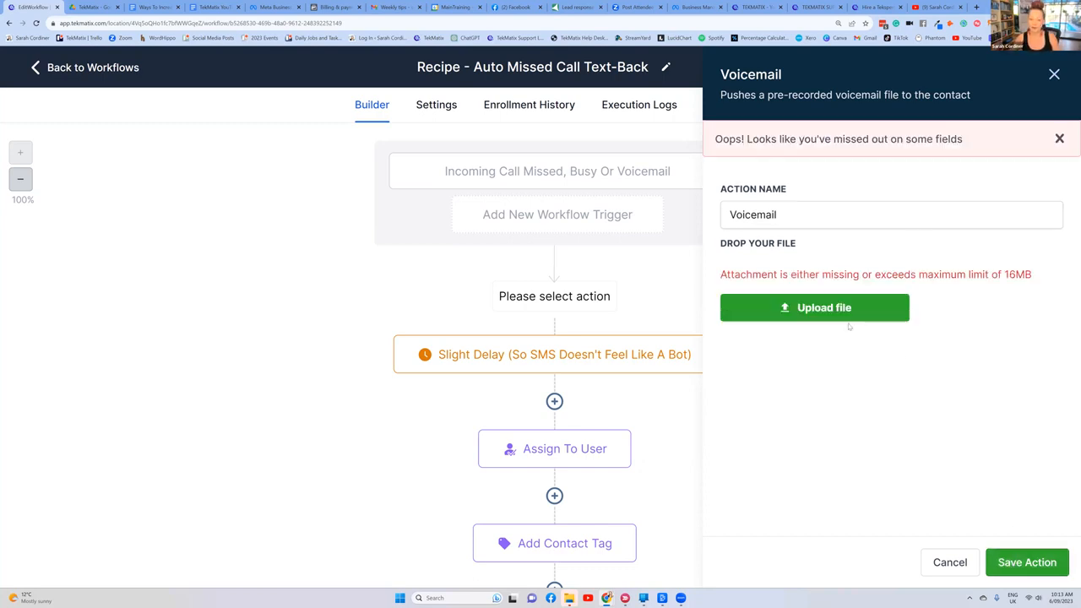
{"action": "left_click", "coordinate": [1054, 75]}
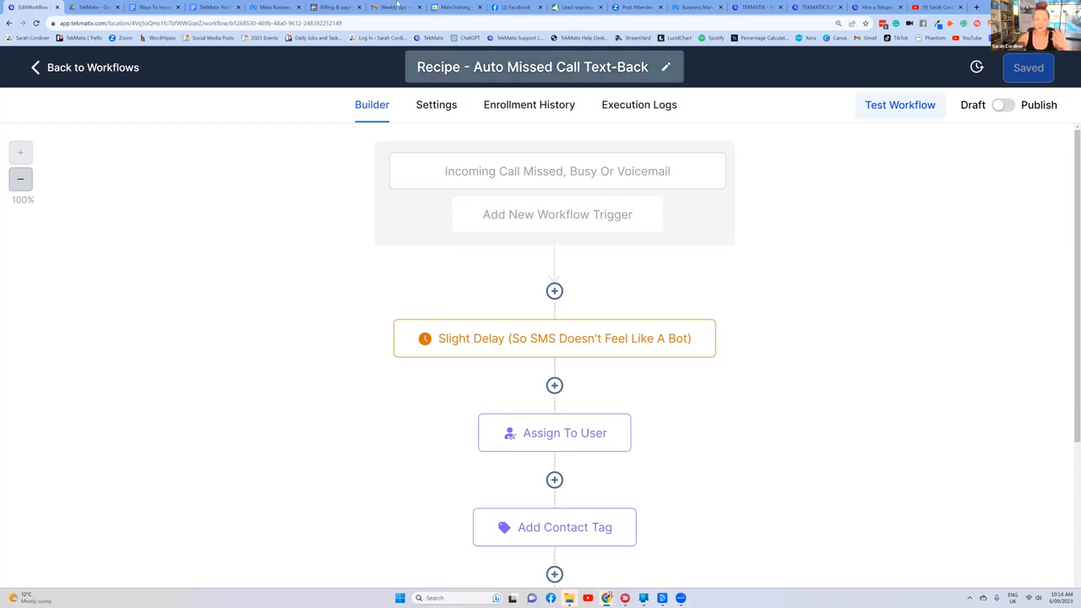
Step: Switch to the "Ways To Increase Your Sales Using TekMatix" Google Docs document and highlight the FAQs Bots and Missed call Text back sections
{"action": "left_click", "coordinate": [145, 6]}
{"action": "scroll", "coordinate": [360, 190], "scroll_direction": "up", "scroll_amount": 3}
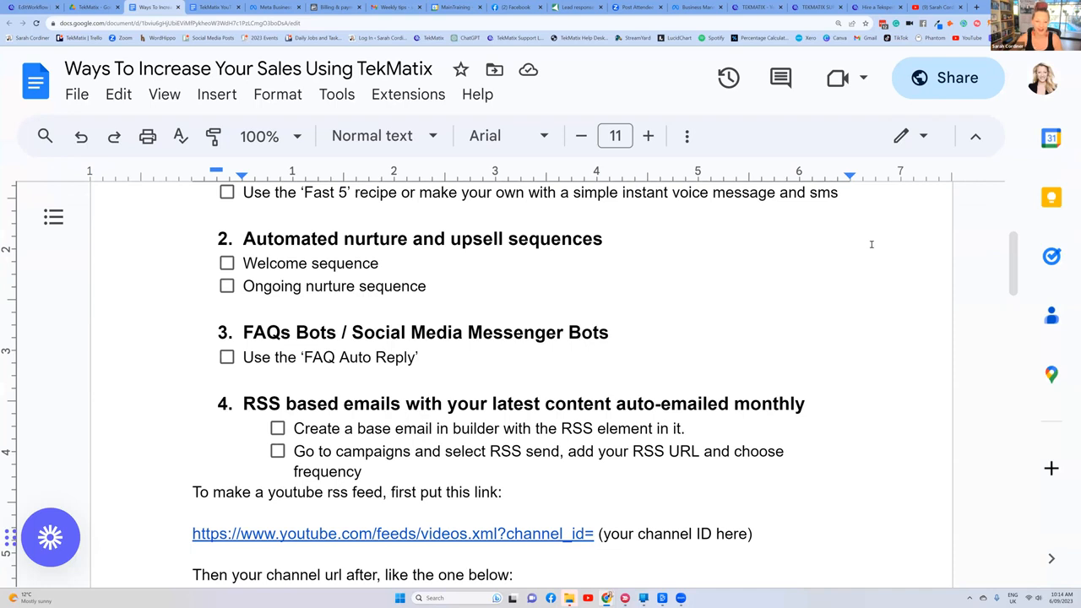
{"action": "scroll", "coordinate": [872, 244], "scroll_direction": "up", "scroll_amount": 2}
{"action": "scroll", "coordinate": [871, 244], "scroll_direction": "down", "scroll_amount": 2}
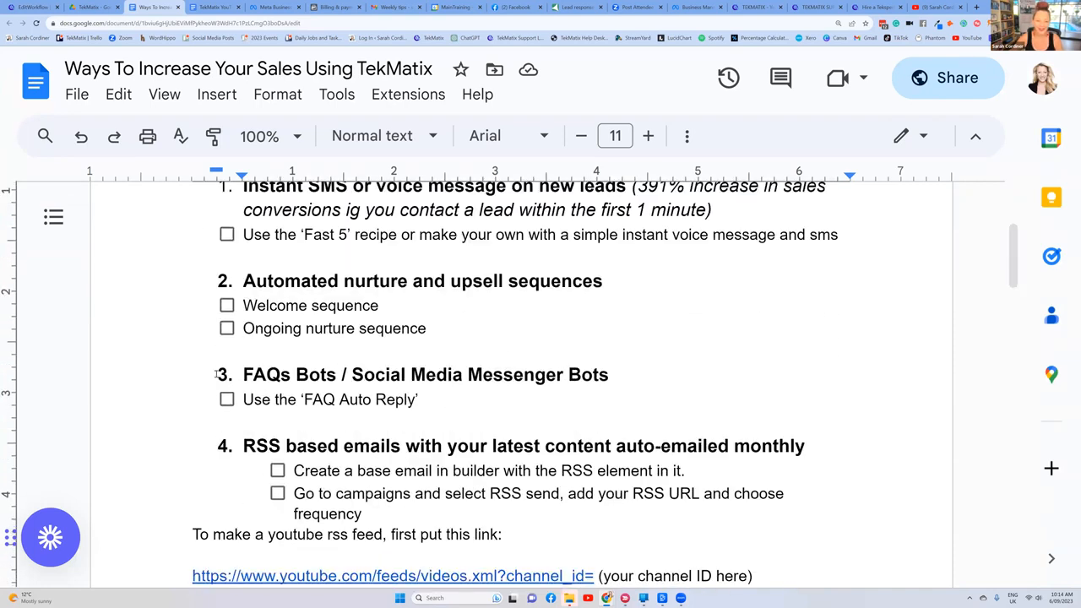
{"action": "left_click_drag", "start_coordinate": [216, 374], "coordinate": [419, 400]}
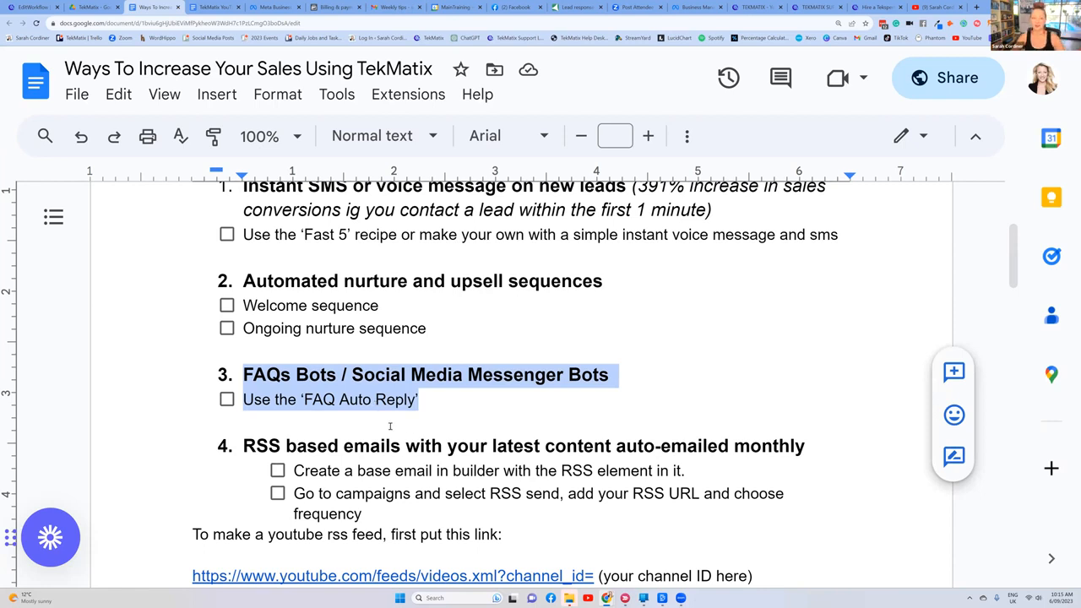
{"action": "scroll", "coordinate": [295, 349], "scroll_direction": "down", "scroll_amount": 10}
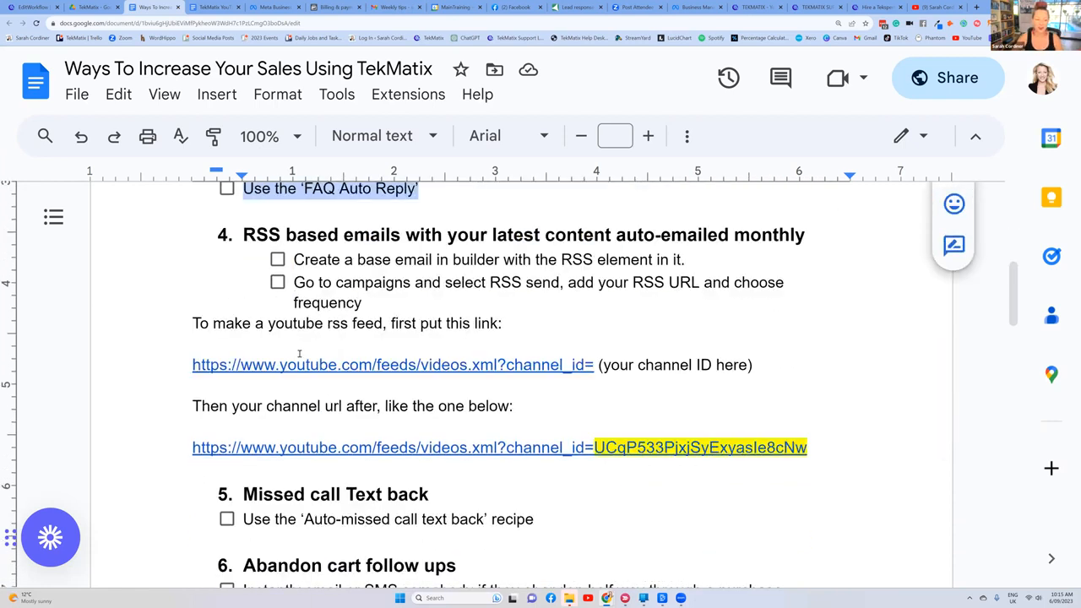
{"action": "left_click_drag", "start_coordinate": [533, 309], "coordinate": [205, 283]}
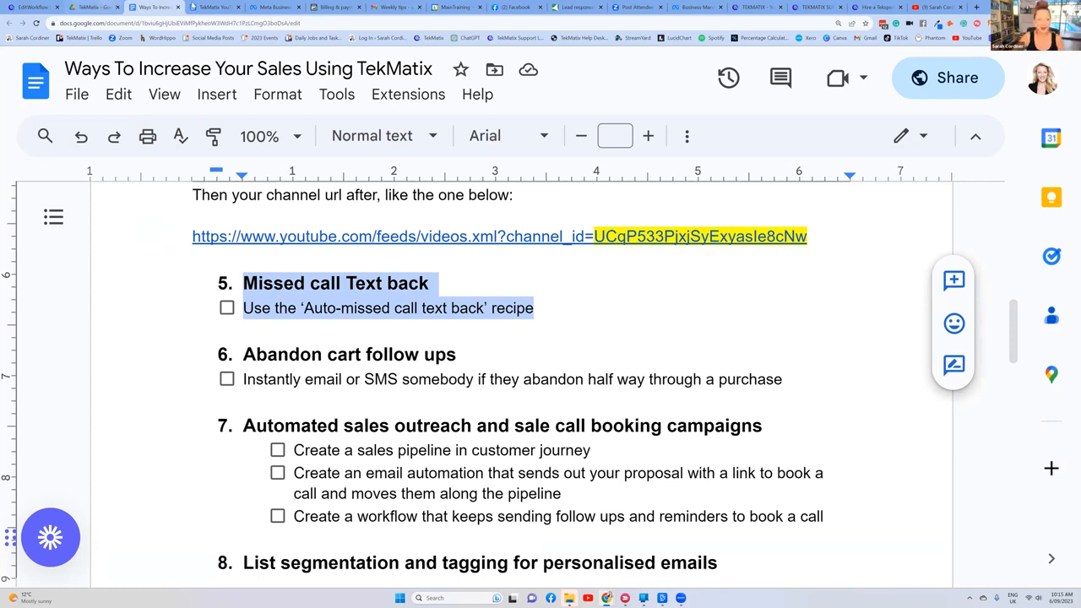
Step: Return to TekMatix and review the Auto Missed Call Text-Back actions through to the end of the workflow
{"action": "left_click", "coordinate": [33, 6]}
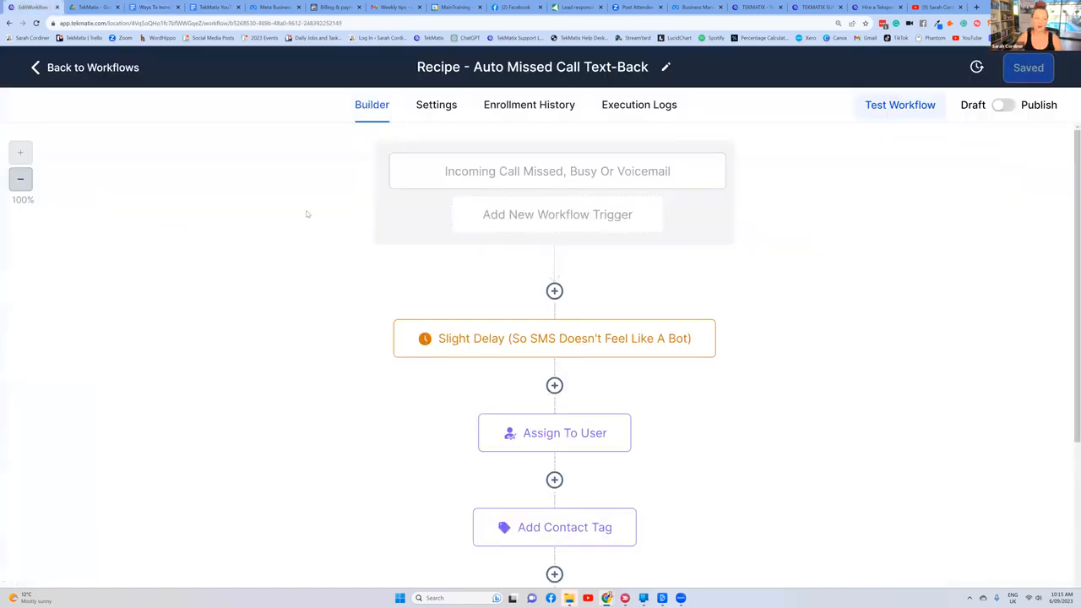
{"action": "scroll", "coordinate": [303, 206], "scroll_direction": "down", "scroll_amount": 1}
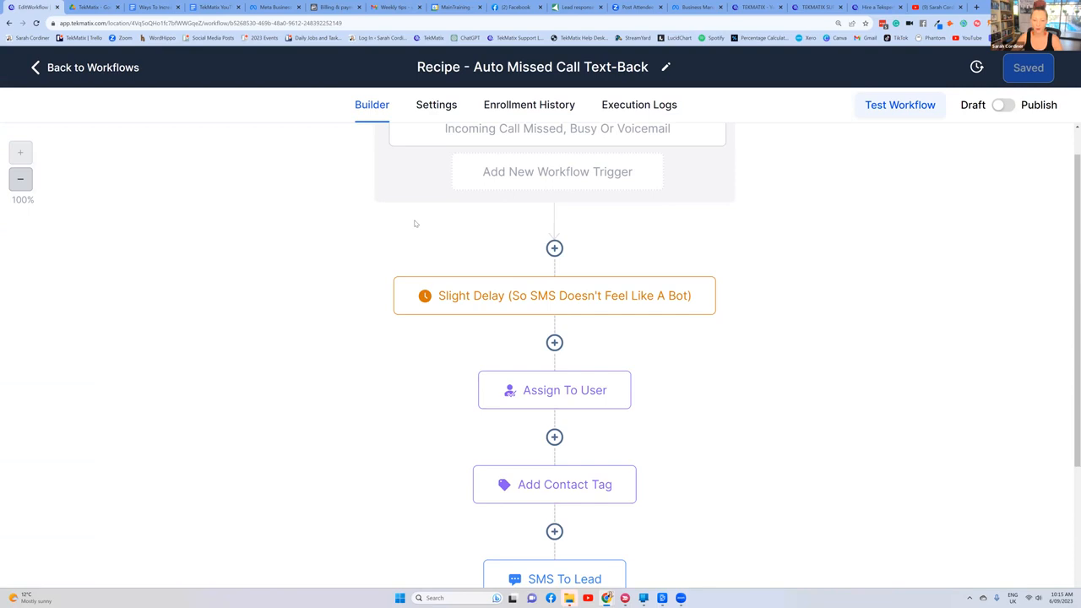
{"action": "scroll", "coordinate": [410, 229], "scroll_direction": "down", "scroll_amount": 3}
{"action": "scroll", "coordinate": [408, 228], "scroll_direction": "up", "scroll_amount": 4}
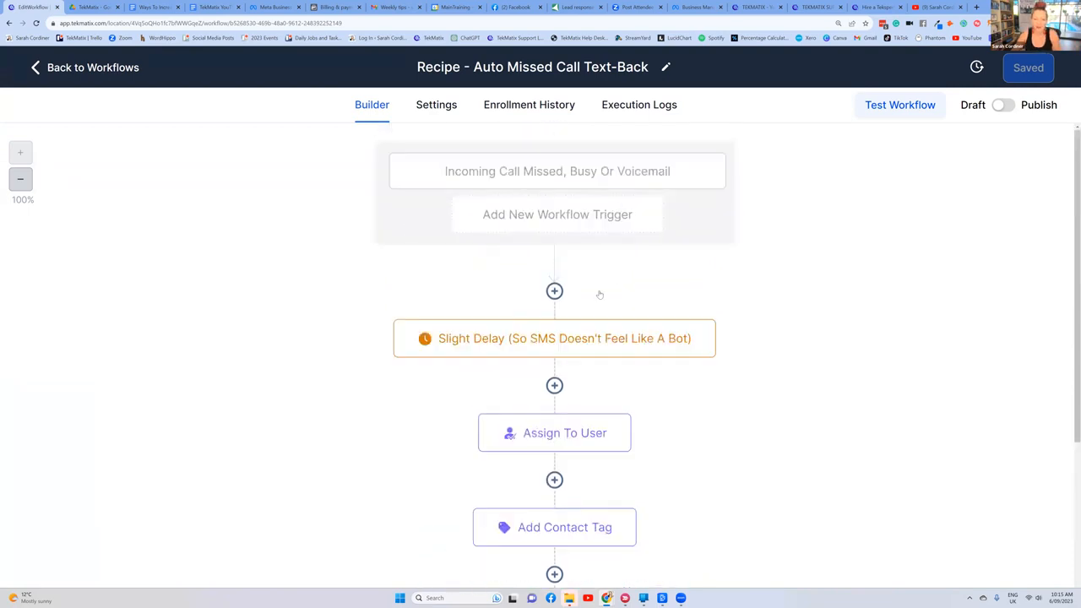
{"action": "scroll", "coordinate": [598, 294], "scroll_direction": "down", "scroll_amount": 3}
{"action": "scroll", "coordinate": [528, 169], "scroll_direction": "down", "scroll_amount": 3}
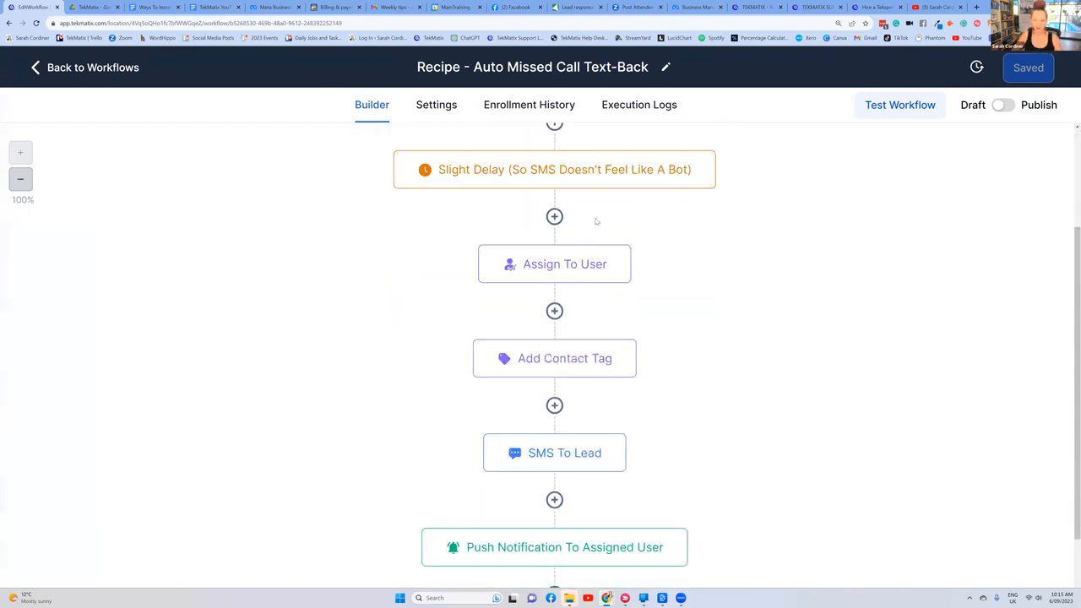
{"action": "scroll", "coordinate": [541, 177], "scroll_direction": "up", "scroll_amount": 3}
{"action": "scroll", "coordinate": [546, 253], "scroll_direction": "down", "scroll_amount": 2}
{"action": "scroll", "coordinate": [567, 242], "scroll_direction": "down", "scroll_amount": 4}
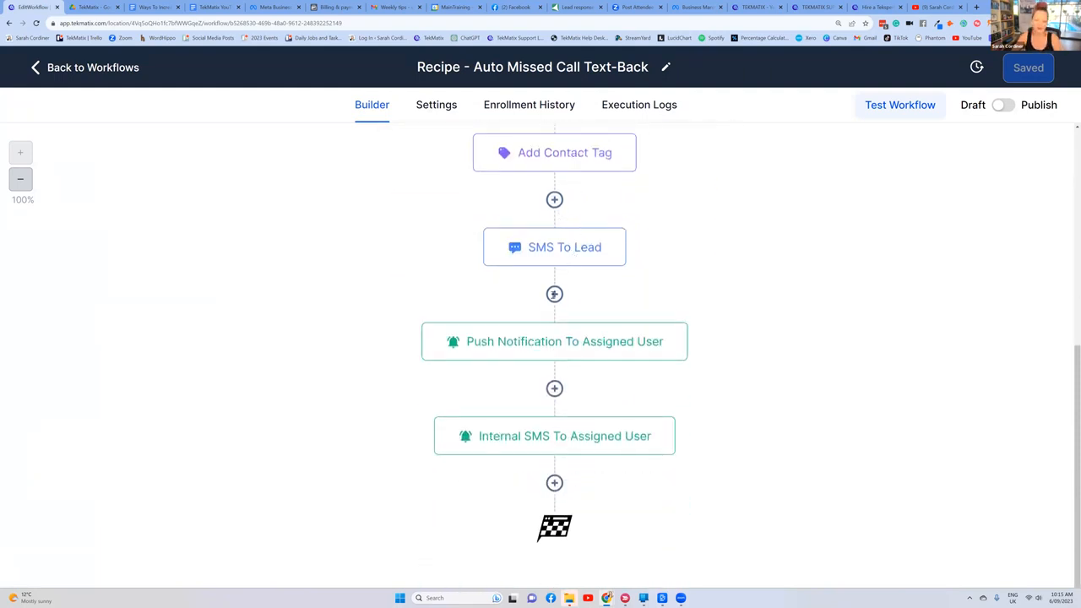
Step: Browse the actions that can be inserted after SMS To Lead and close the list without adding one
{"action": "left_click", "coordinate": [554, 294]}
{"action": "scroll", "coordinate": [738, 293], "scroll_direction": "down", "scroll_amount": 9}
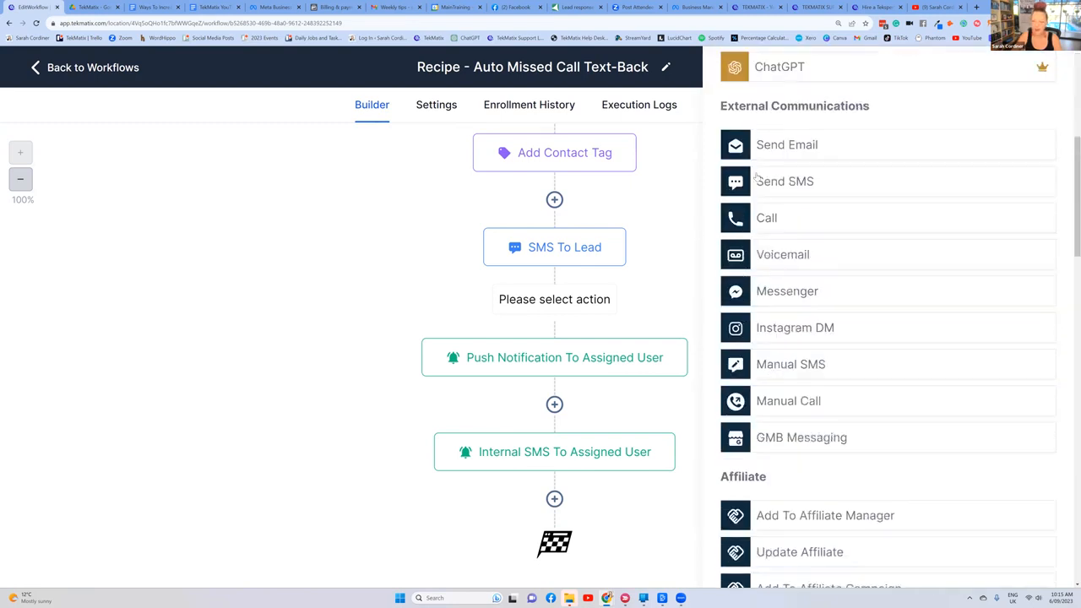
{"action": "scroll", "coordinate": [748, 187], "scroll_direction": "down", "scroll_amount": 5}
{"action": "scroll", "coordinate": [749, 188], "scroll_direction": "up", "scroll_amount": 3}
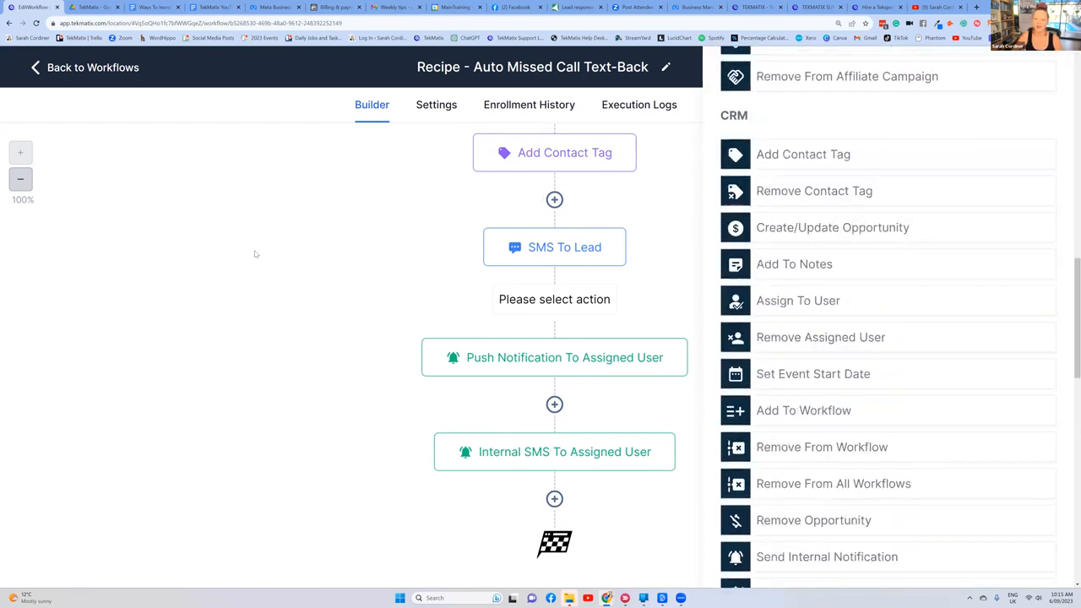
{"action": "scroll", "coordinate": [950, 147], "scroll_direction": "up", "scroll_amount": 10}
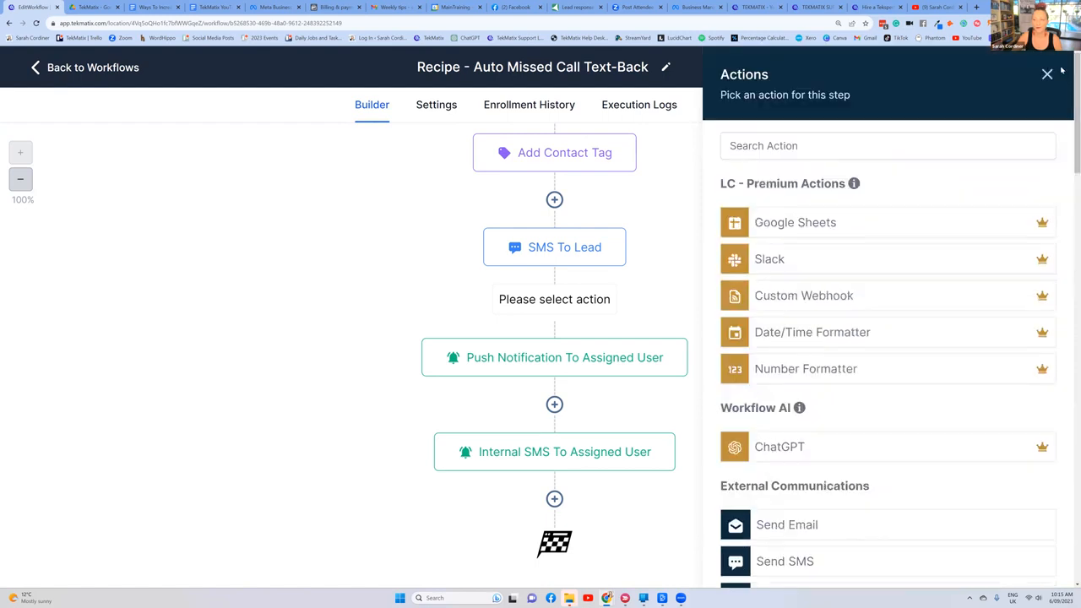
{"action": "left_click", "coordinate": [1050, 73]}
{"action": "scroll", "coordinate": [603, 177], "scroll_direction": "up", "scroll_amount": 5}
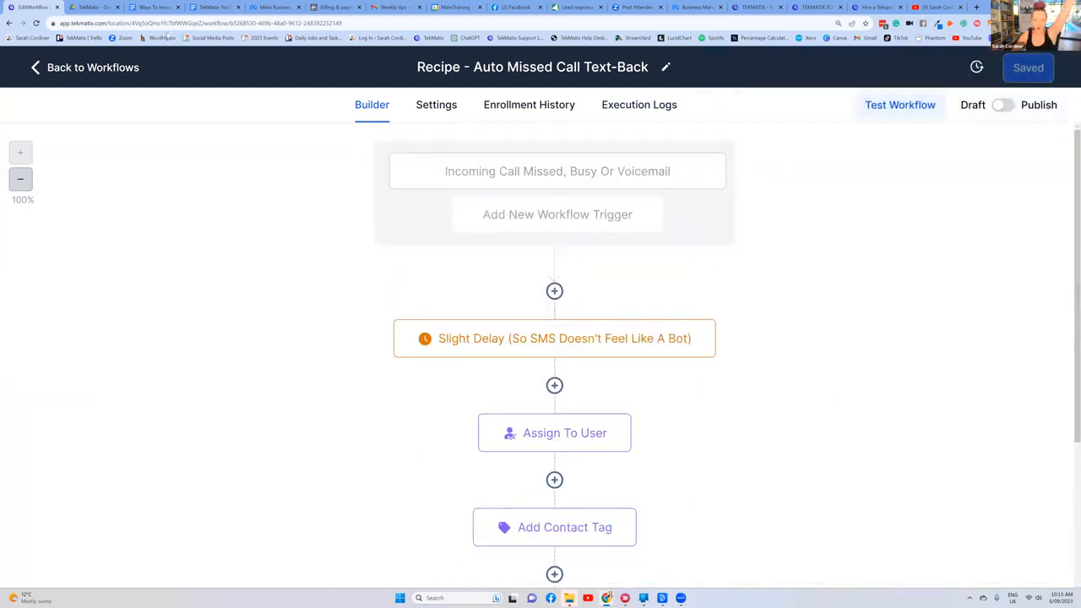
Step: Switch to the Google Docs sales list and highlight its title and the Abandon cart follow ups section
{"action": "left_click", "coordinate": [155, 6]}
{"action": "left_click", "coordinate": [555, 333]}
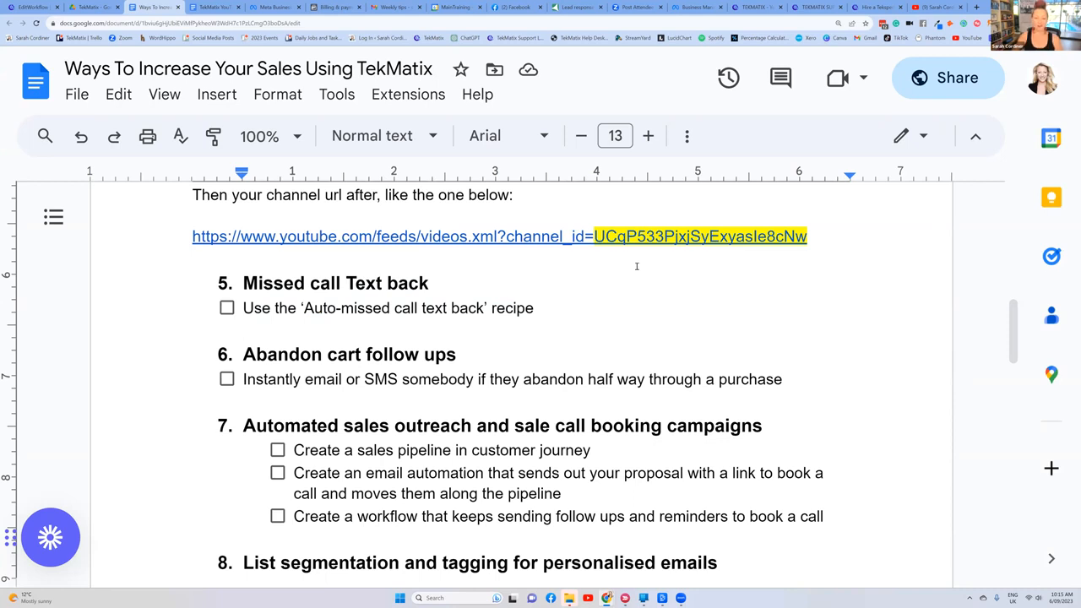
{"action": "key", "text": "ctrl+Home"}
{"action": "triple_click", "coordinate": [150, 316]}
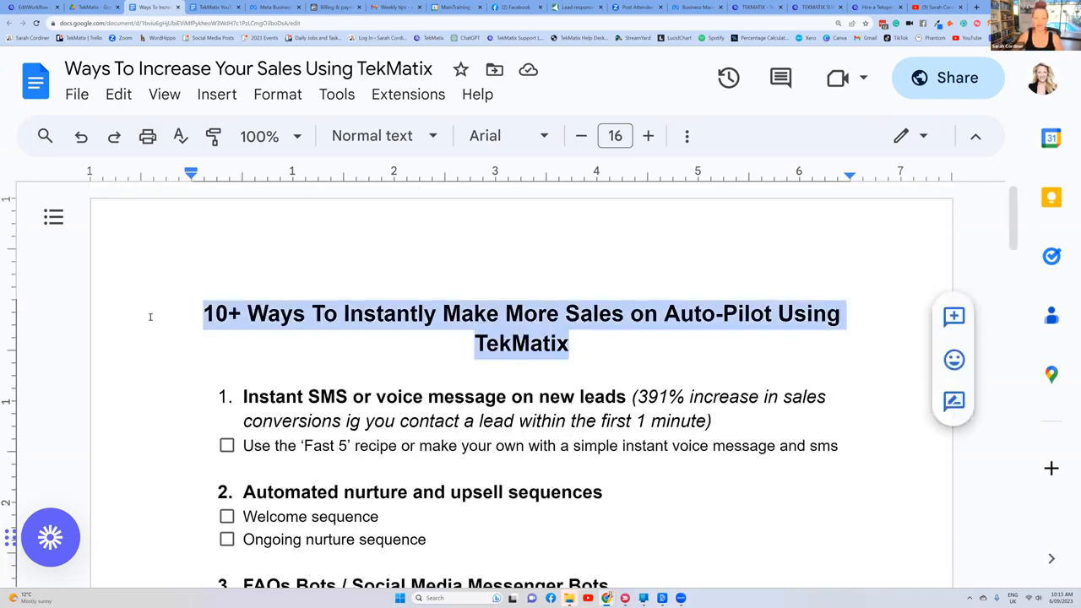
{"action": "scroll", "coordinate": [149, 304], "scroll_direction": "down", "scroll_amount": 7}
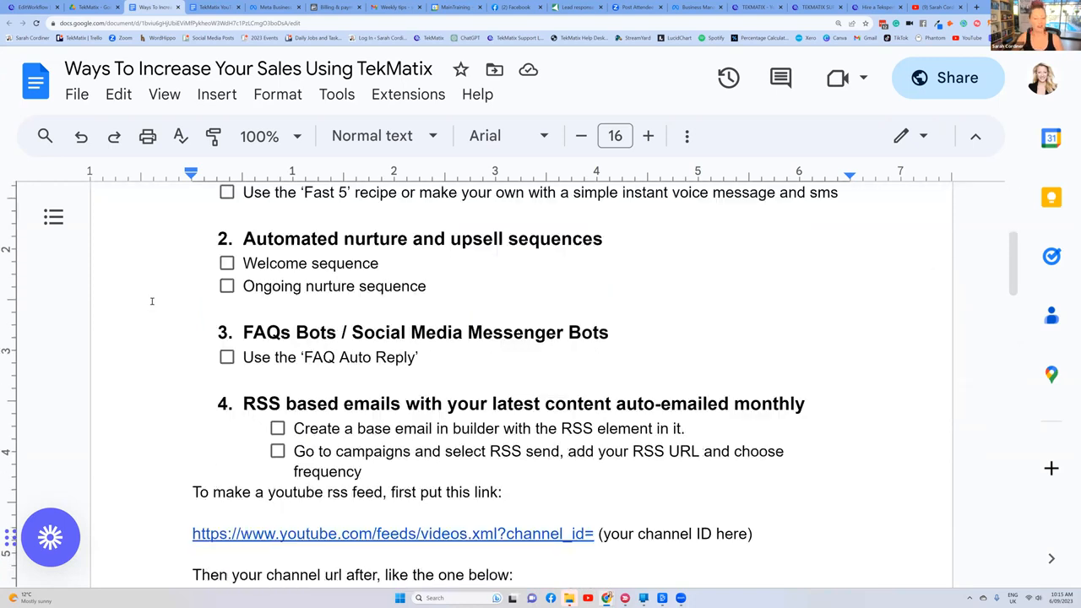
{"action": "scroll", "coordinate": [243, 304], "scroll_direction": "down", "scroll_amount": 2}
{"action": "left_click_drag", "start_coordinate": [789, 295], "coordinate": [175, 261]}
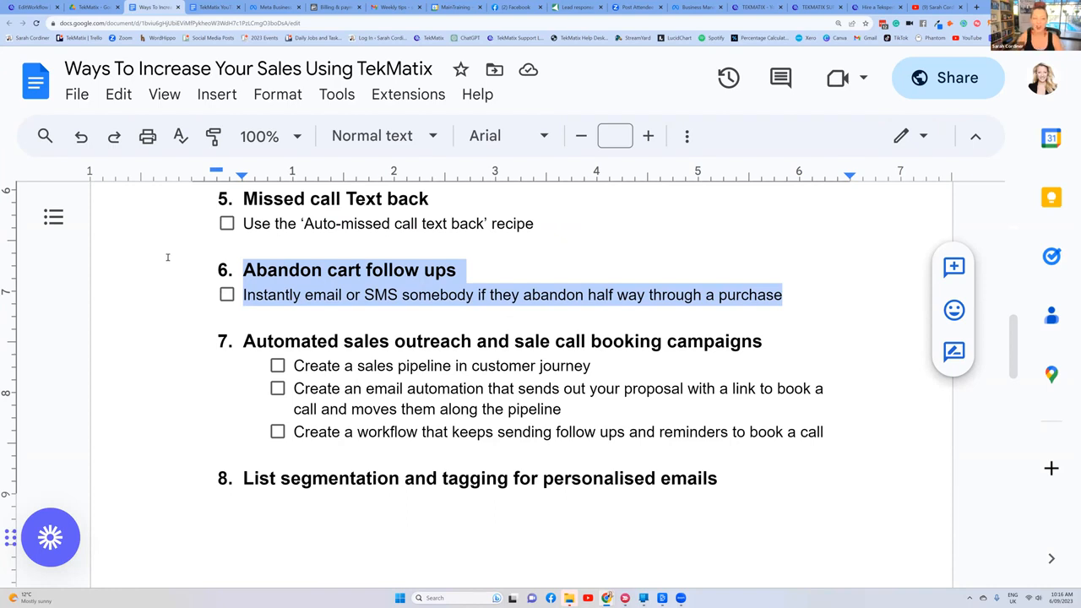
Step: Return to TekMatix, leave the missed call workflow and create a new workflow from scratch
{"action": "left_click", "coordinate": [28, 8]}
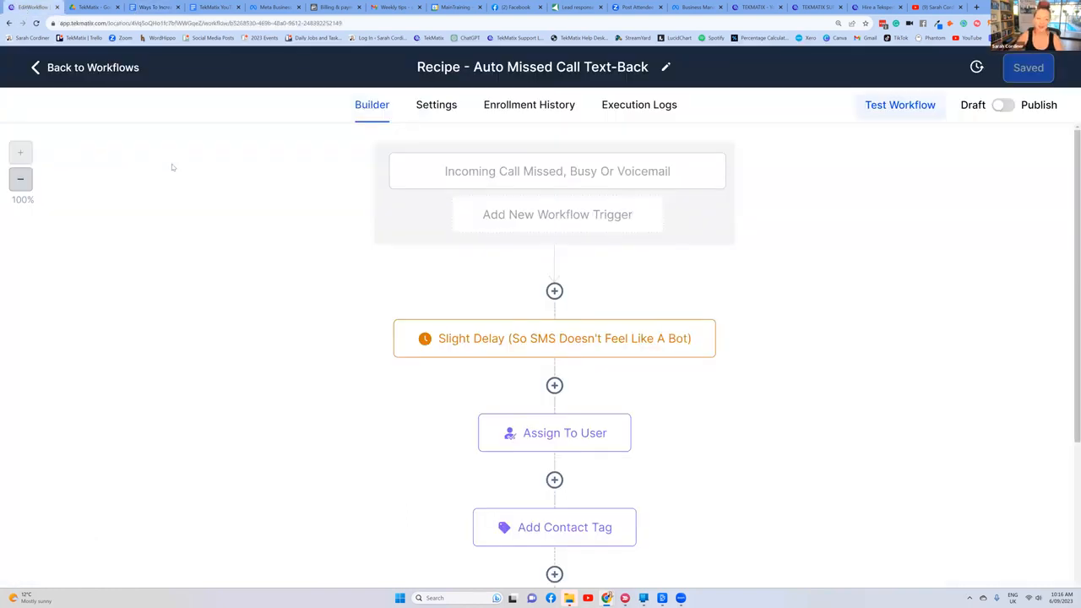
{"action": "left_click", "coordinate": [34, 71]}
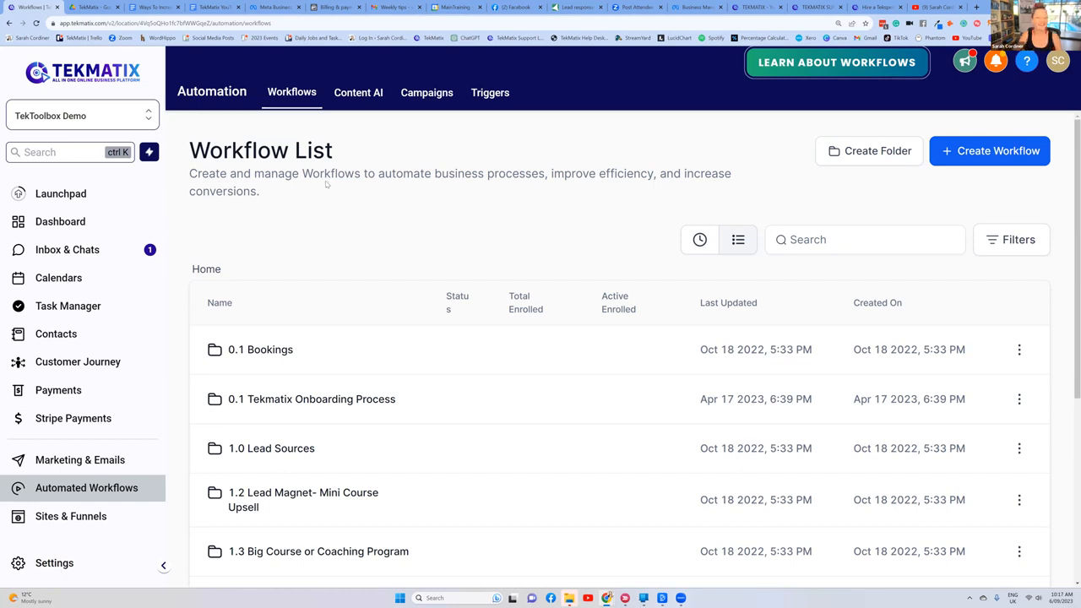
{"action": "left_click", "coordinate": [962, 152]}
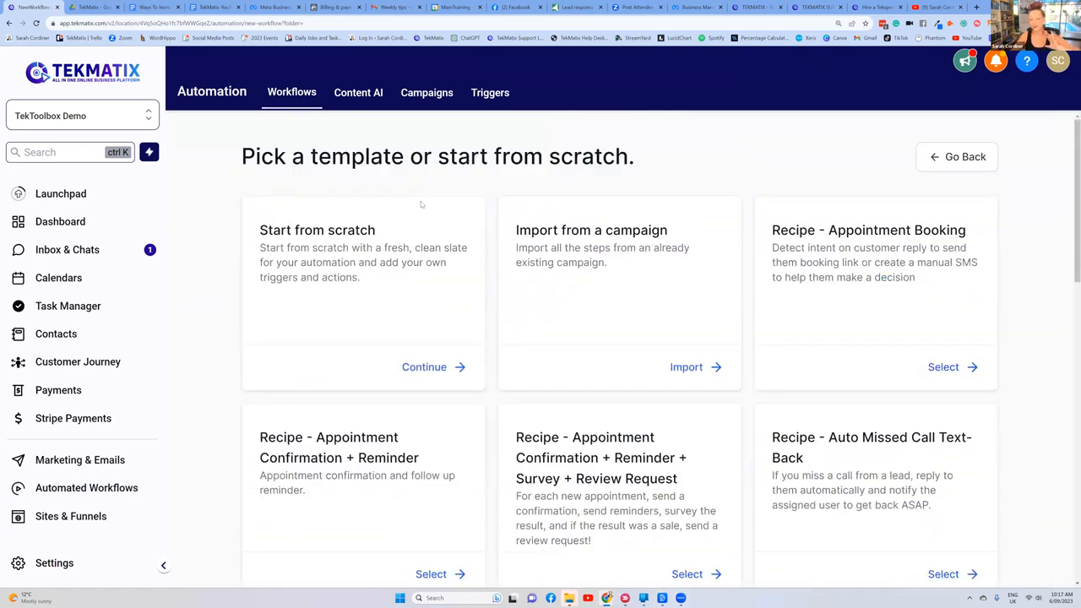
{"action": "left_click", "coordinate": [425, 368]}
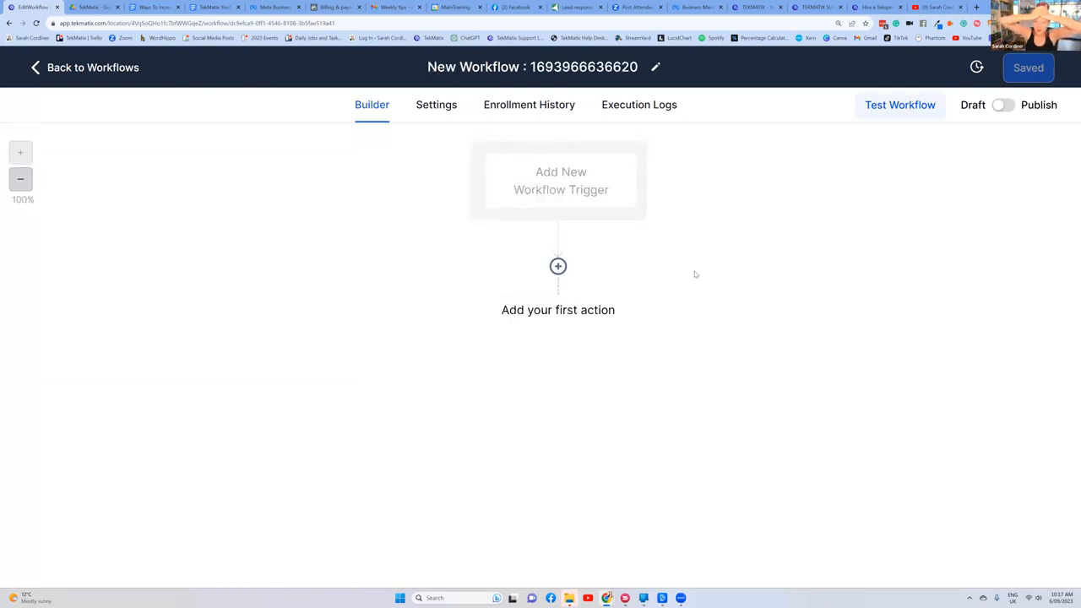
Step: Add the Shopify Abandoned Checkout trigger to the new workflow and save it
{"action": "left_click", "coordinate": [544, 186]}
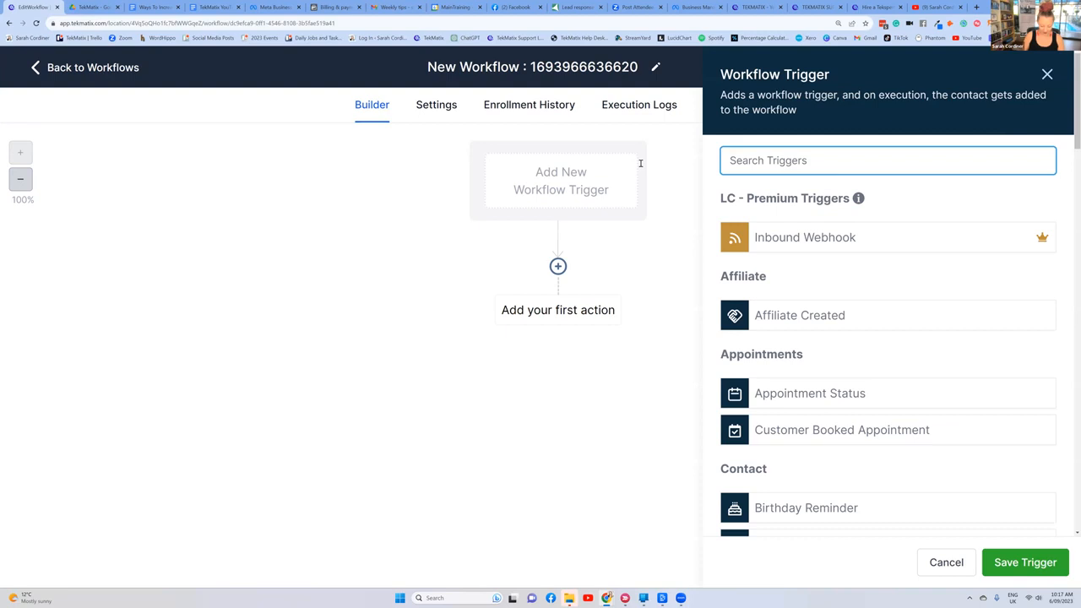
{"action": "type", "text": "ab"}
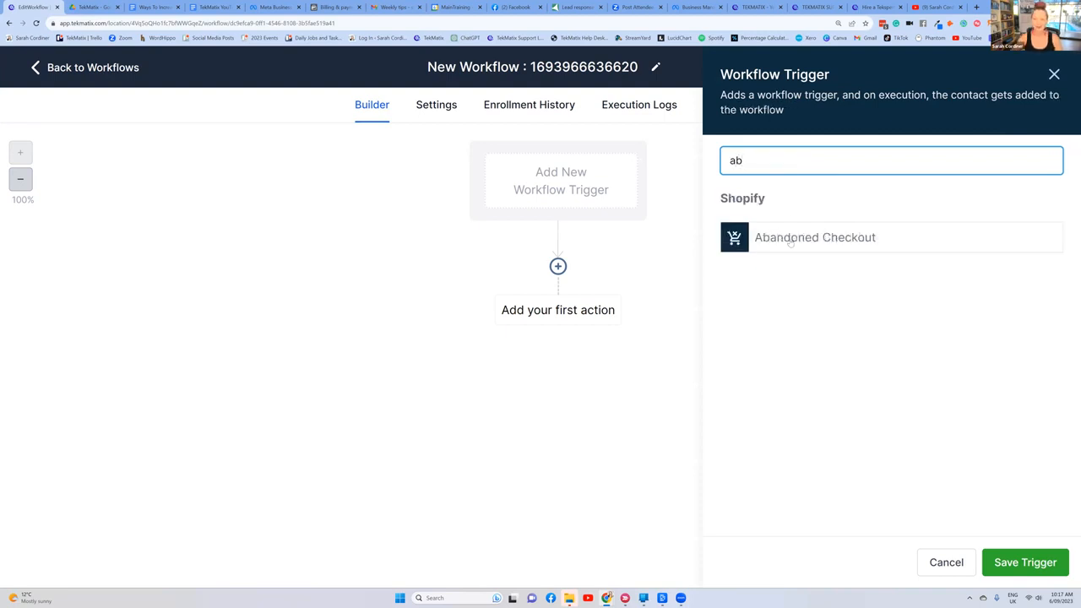
{"action": "left_click", "coordinate": [791, 242]}
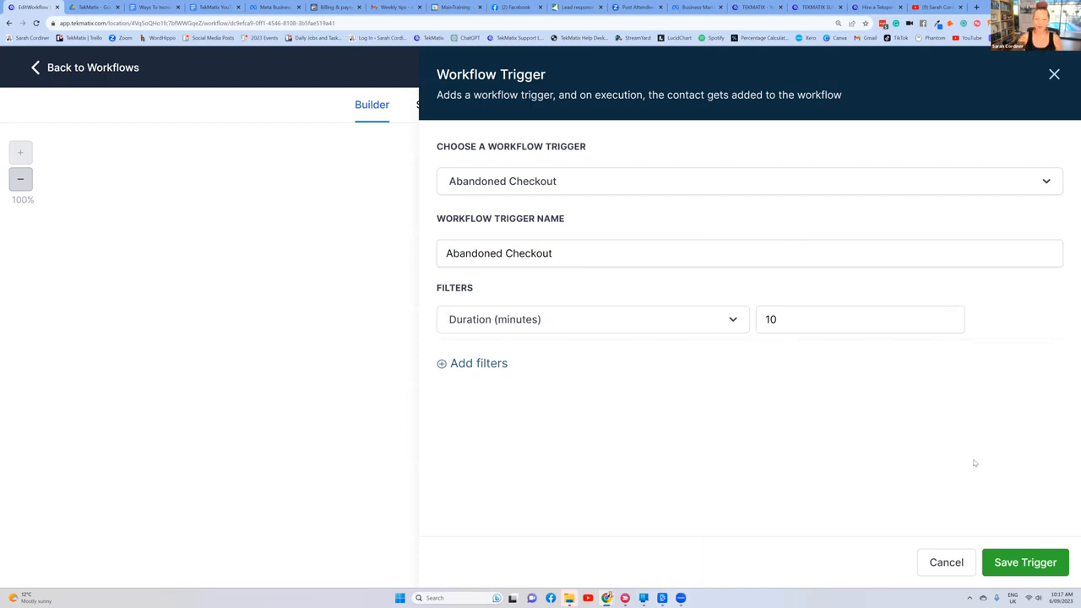
{"action": "left_click", "coordinate": [1022, 563]}
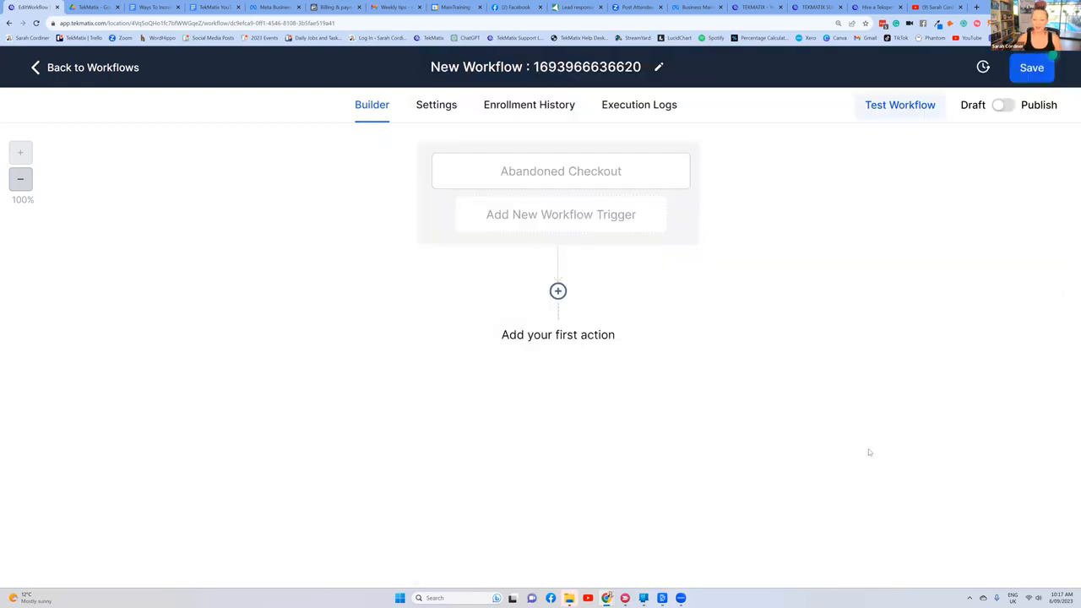
Step: Add an Email action below the Abandoned Checkout trigger and autofill its from name, from email and subject with the saved e-mail address
{"action": "left_click", "coordinate": [557, 290]}
{"action": "scroll", "coordinate": [813, 342], "scroll_direction": "down", "scroll_amount": 10}
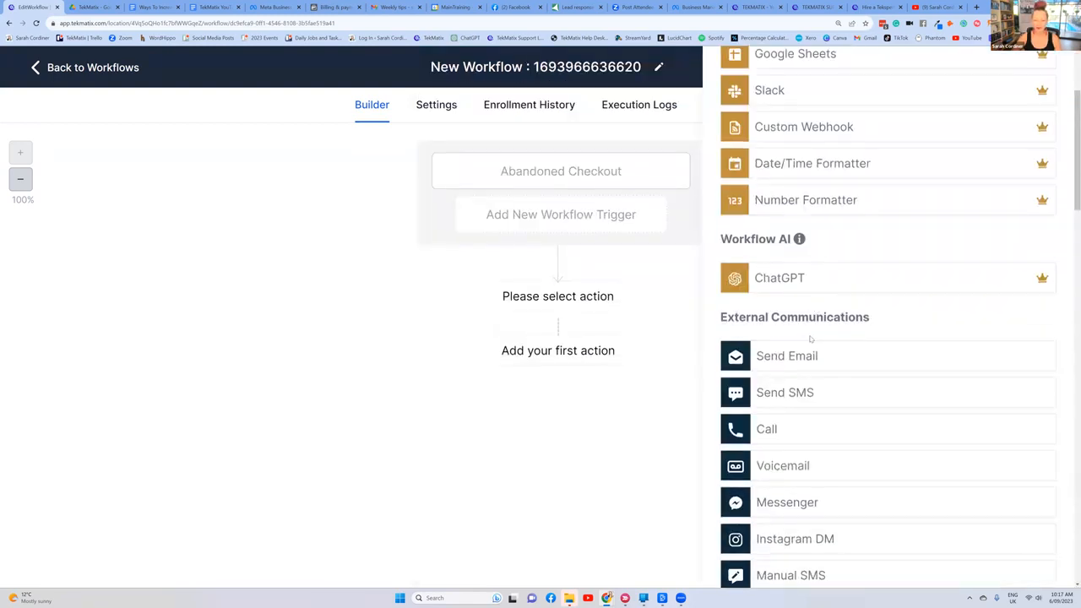
{"action": "scroll", "coordinate": [809, 340], "scroll_direction": "down", "scroll_amount": 15}
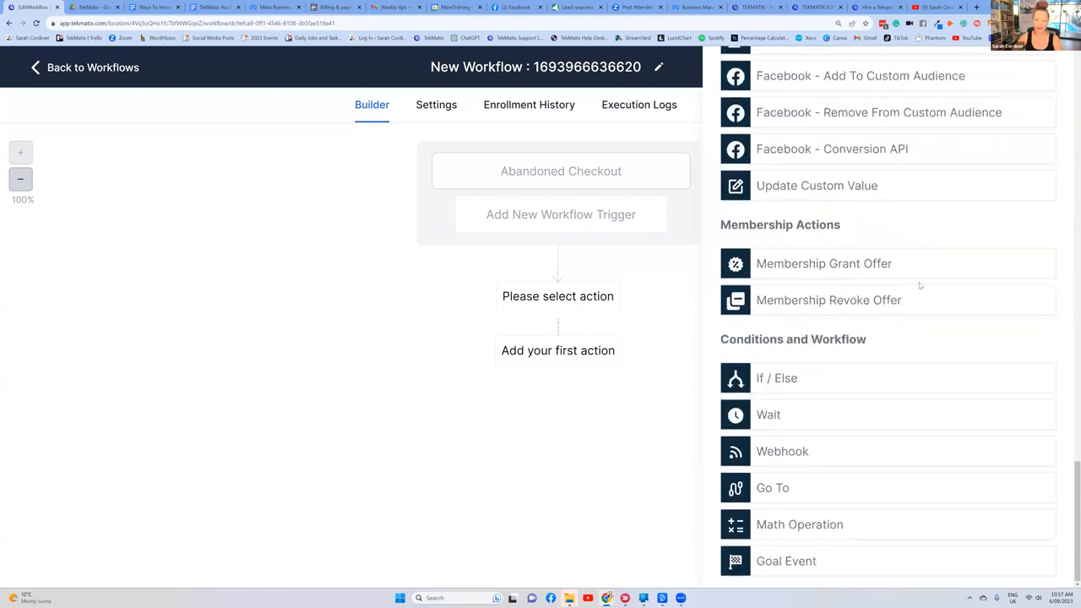
{"action": "scroll", "coordinate": [917, 281], "scroll_direction": "up", "scroll_amount": 3}
{"action": "scroll", "coordinate": [917, 282], "scroll_direction": "up", "scroll_amount": 15}
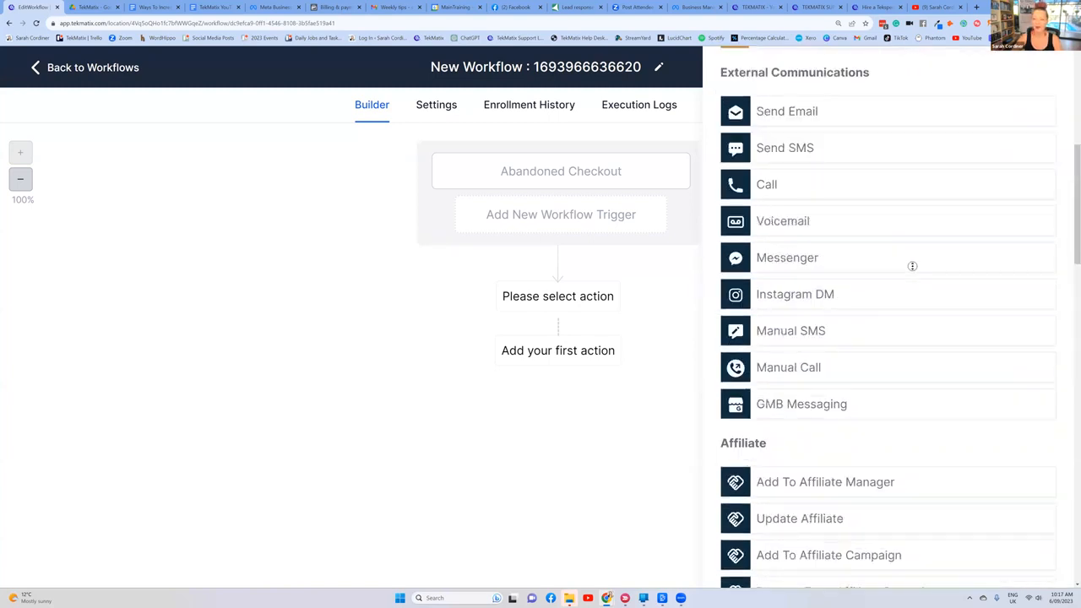
{"action": "left_click", "coordinate": [807, 287]}
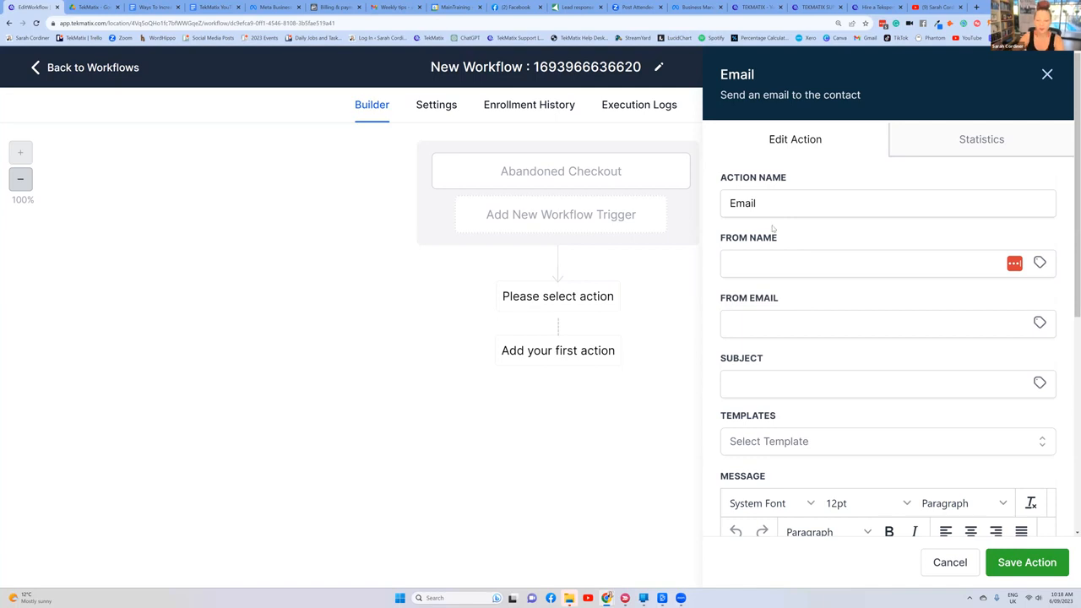
{"action": "left_click", "coordinate": [763, 257]}
{"action": "left_click", "coordinate": [807, 314]}
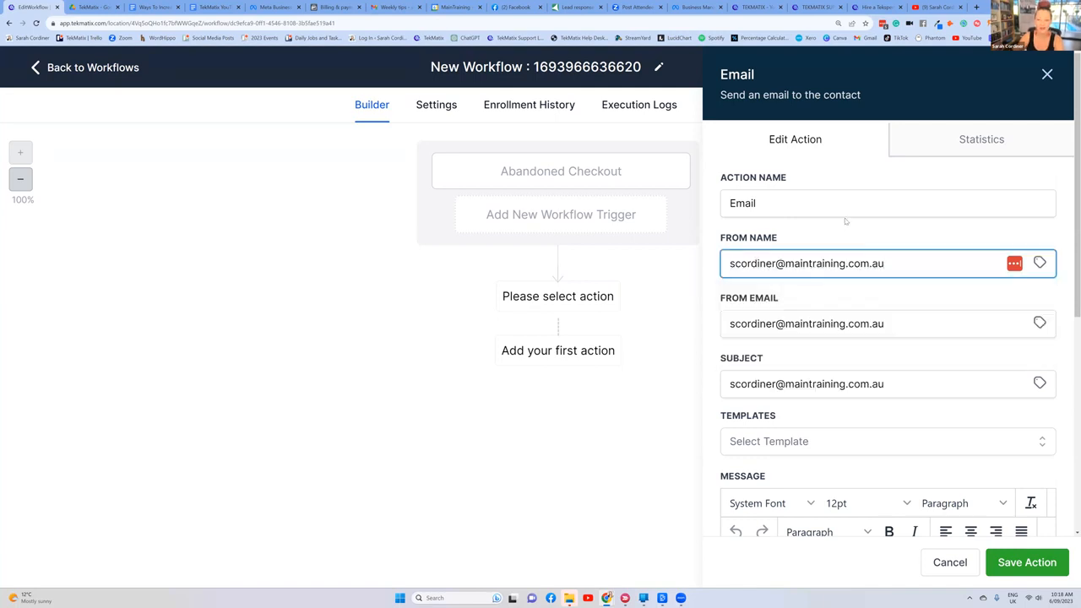
Step: Write the email greeting "HI {{user.first_name}}," using the User First Name custom value and save the Email action
{"action": "scroll", "coordinate": [923, 356], "scroll_direction": "down", "scroll_amount": 5}
{"action": "left_click", "coordinate": [760, 245]}
{"action": "type", "text": "HI"}
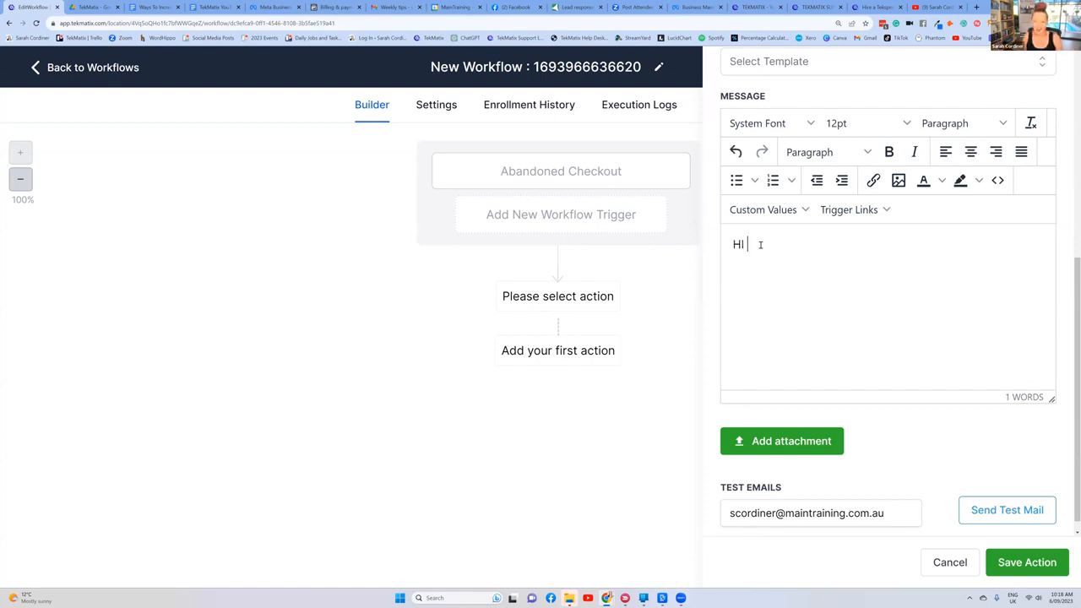
{"action": "left_click", "coordinate": [763, 210]}
{"action": "mouse_move", "coordinate": [764, 261]}
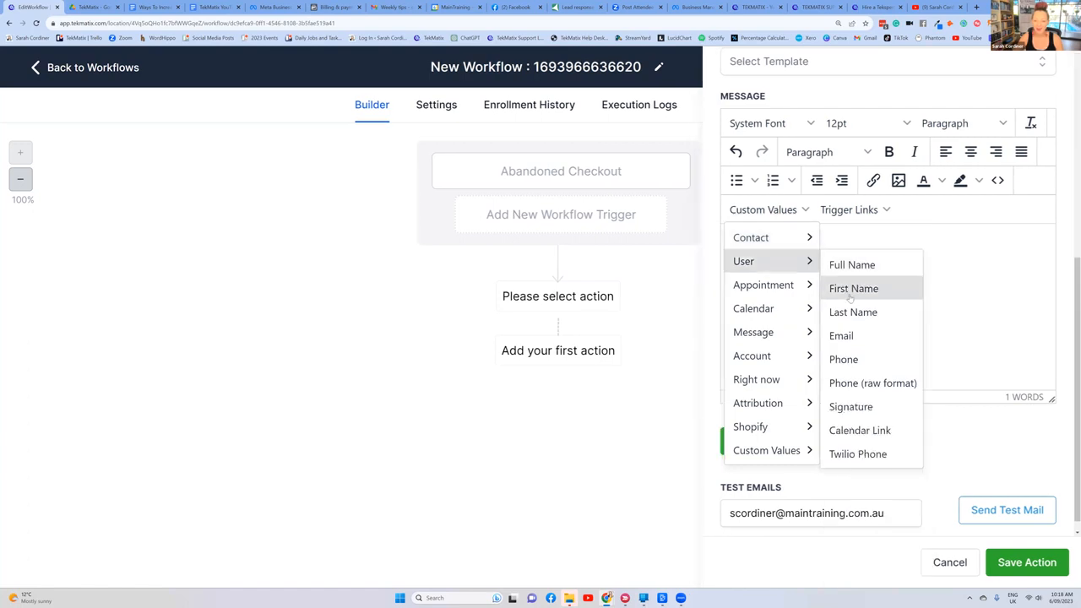
{"action": "left_click", "coordinate": [853, 287]}
{"action": "type", "text": ","}
{"action": "key", "text": "Return"}
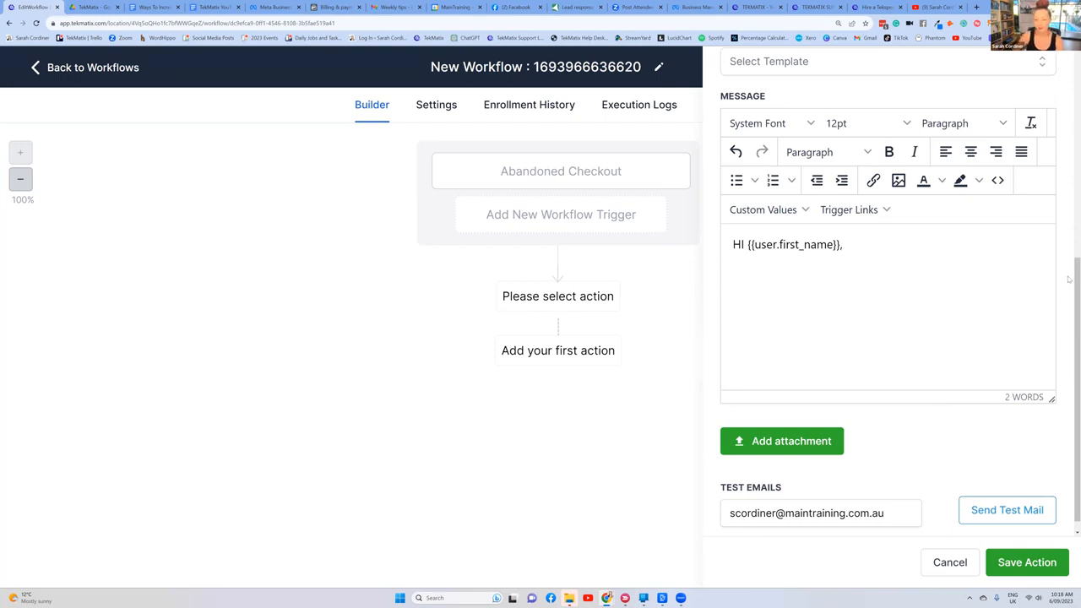
{"action": "left_click", "coordinate": [1024, 562]}
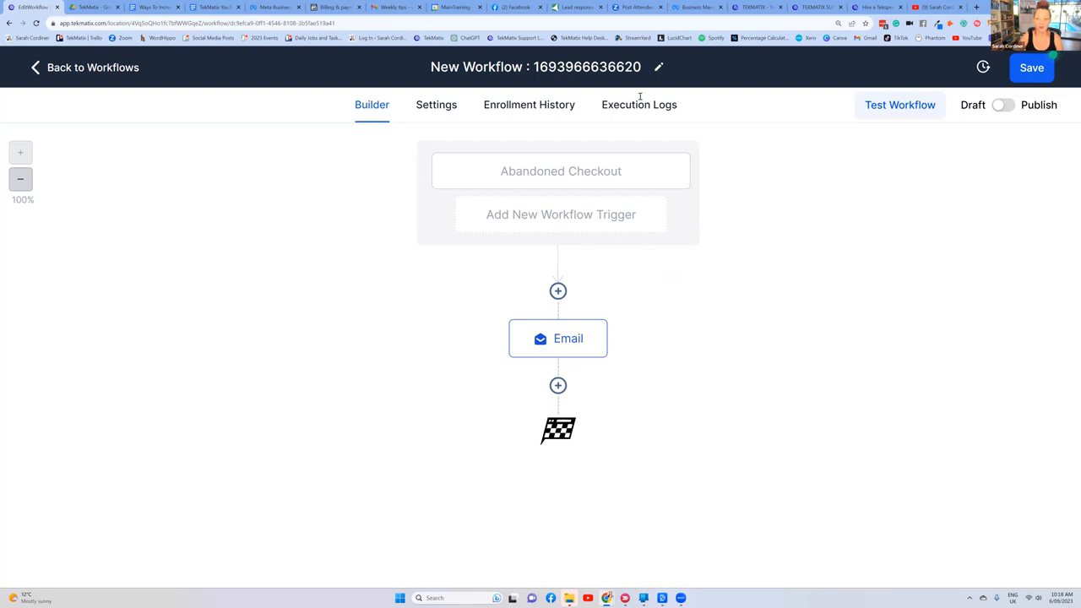
Step: Leave the workflow, discarding its unsaved changes, and switch to the Google Docs sales list at the Automated sales outreach section
{"action": "left_click", "coordinate": [40, 69]}
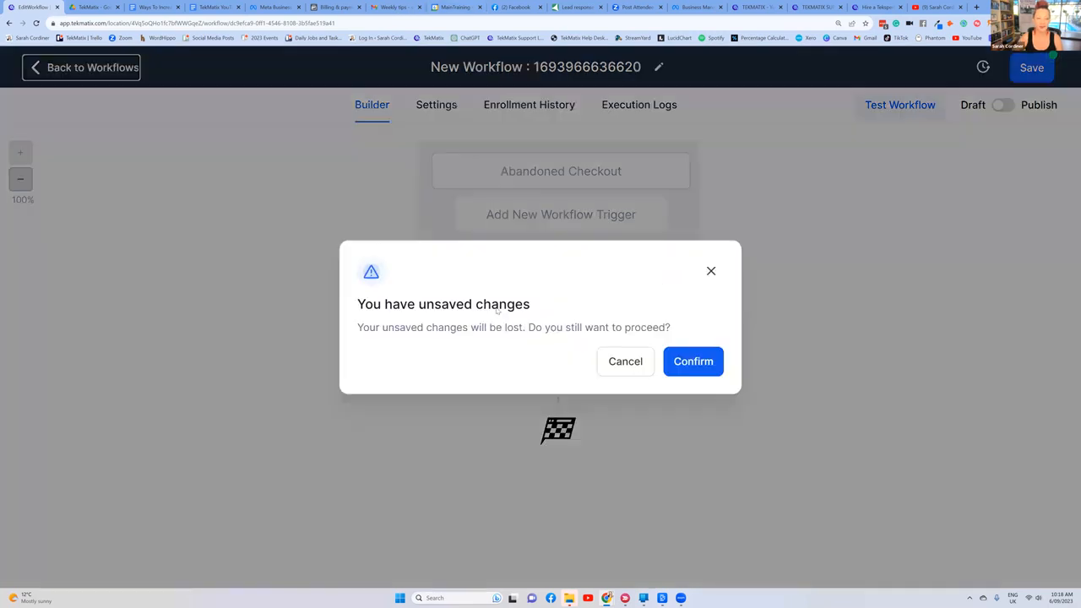
{"action": "left_click", "coordinate": [692, 362]}
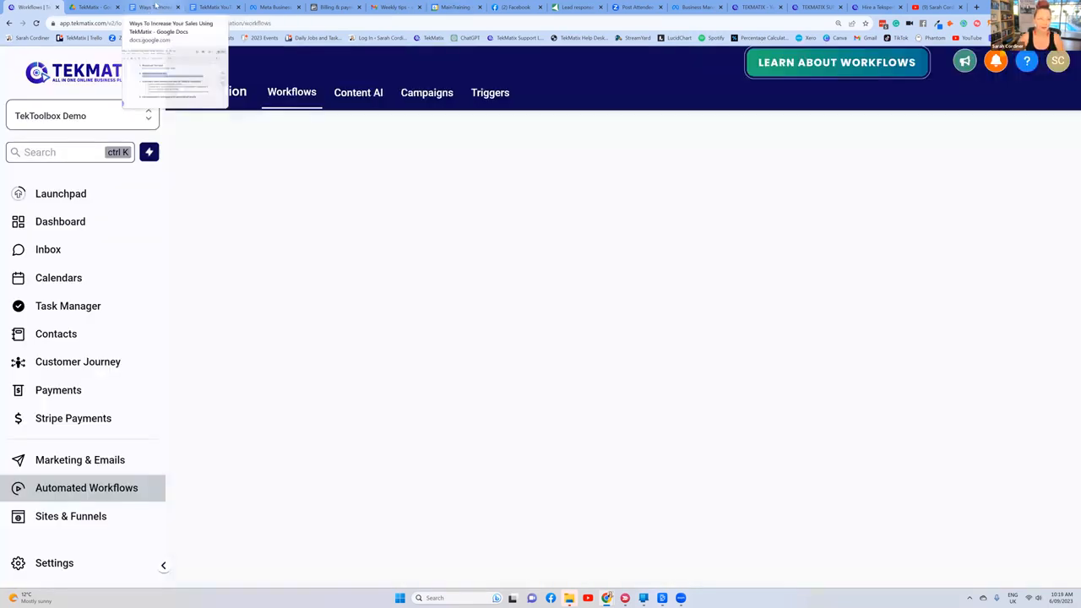
{"action": "left_click", "coordinate": [155, 7]}
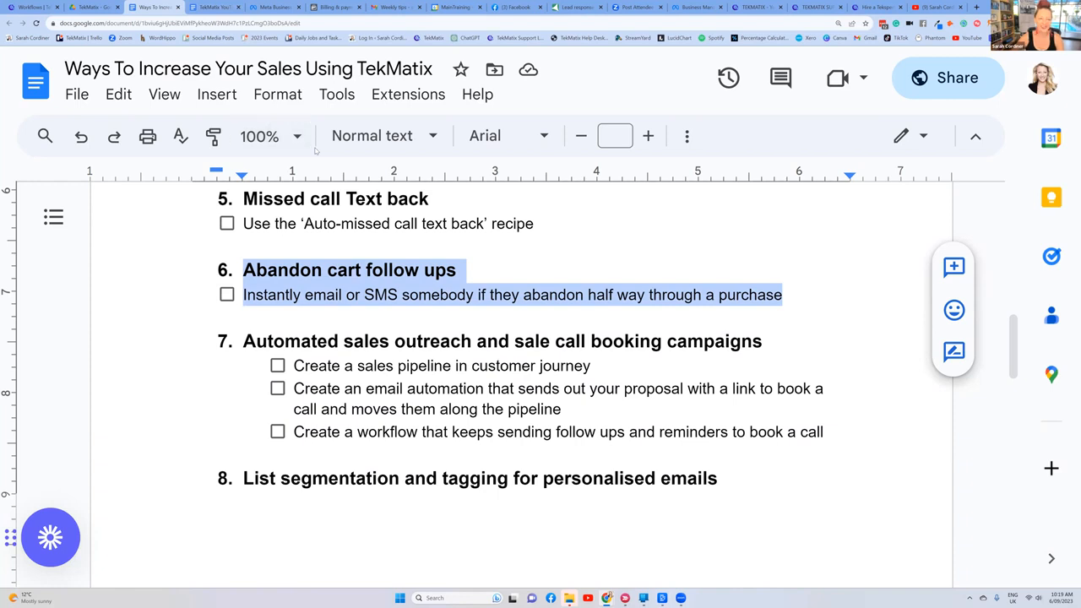
{"action": "scroll", "coordinate": [550, 275], "scroll_direction": "up", "scroll_amount": 10}
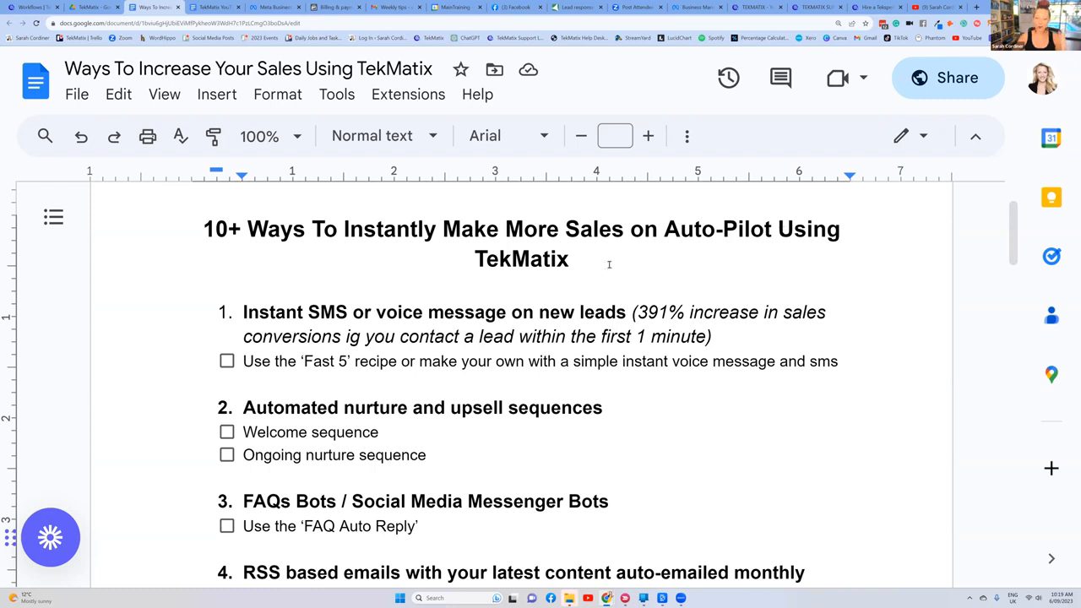
{"action": "scroll", "coordinate": [601, 257], "scroll_direction": "down", "scroll_amount": 4}
{"action": "scroll", "coordinate": [602, 257], "scroll_direction": "down", "scroll_amount": 4}
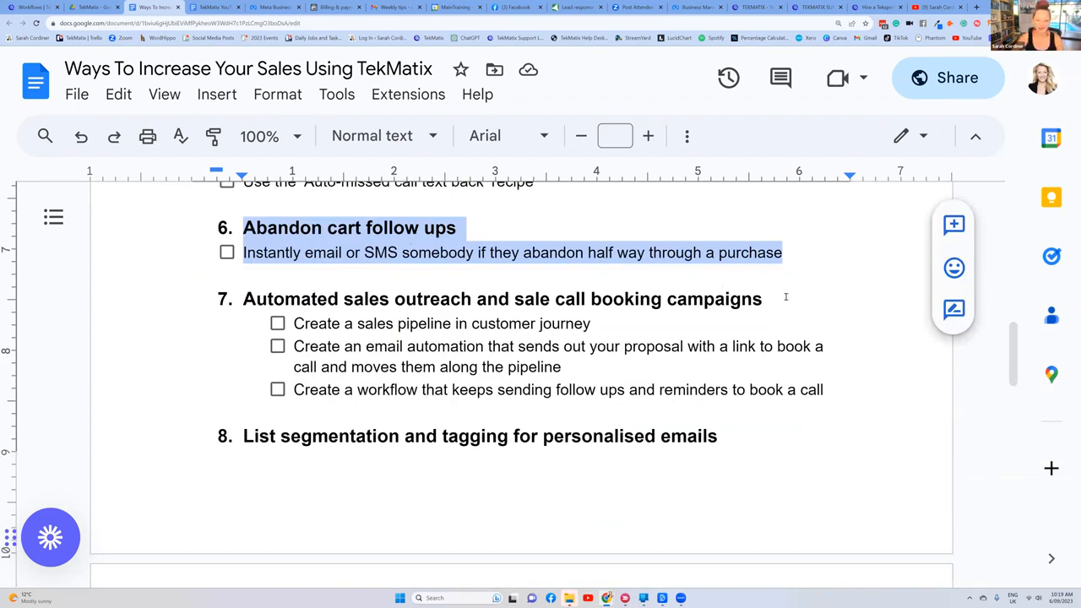
Step: Highlight the Automated sales outreach and sale call booking campaigns heading and each of its three checklist items in turn
{"action": "left_click_drag", "start_coordinate": [785, 297], "coordinate": [184, 307]}
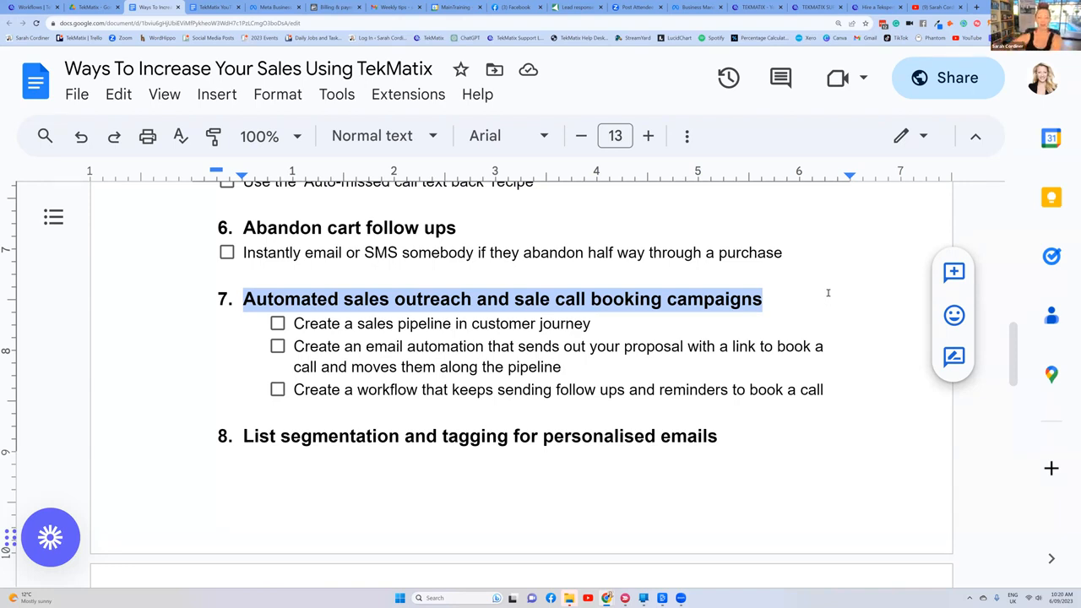
{"action": "left_click", "coordinate": [500, 323]}
{"action": "left_click", "coordinate": [444, 324]}
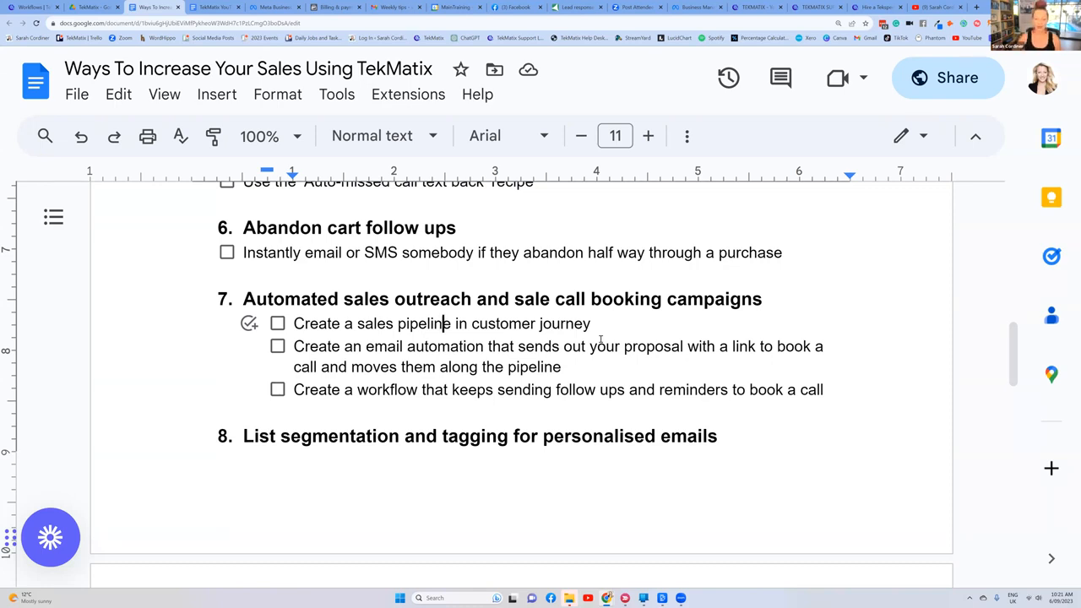
{"action": "left_click_drag", "start_coordinate": [597, 324], "coordinate": [290, 327]}
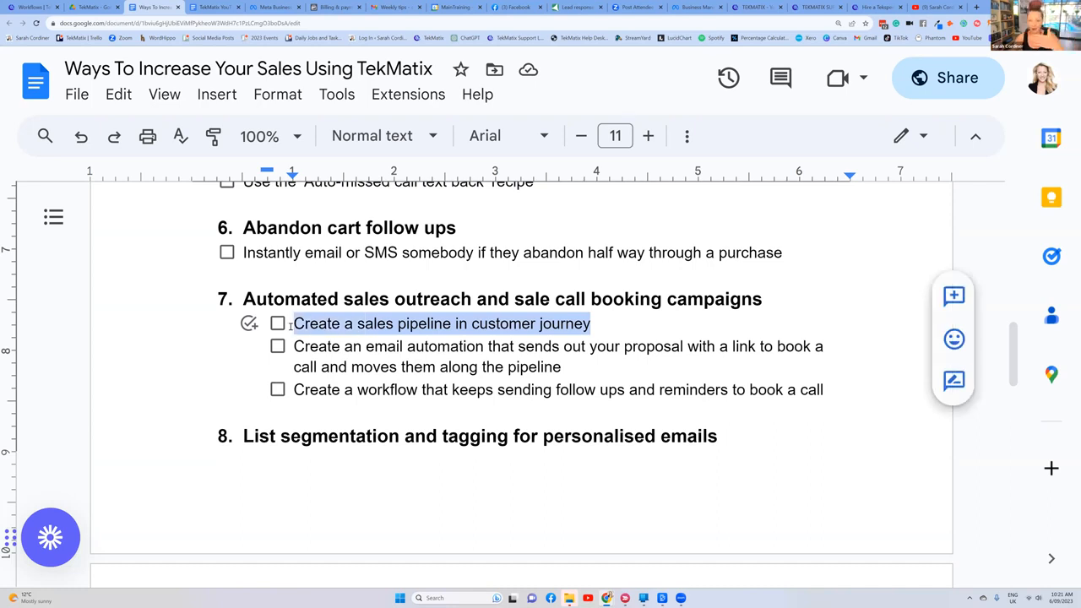
{"action": "left_click", "coordinate": [328, 349]}
{"action": "left_click_drag", "start_coordinate": [564, 368], "coordinate": [293, 347]}
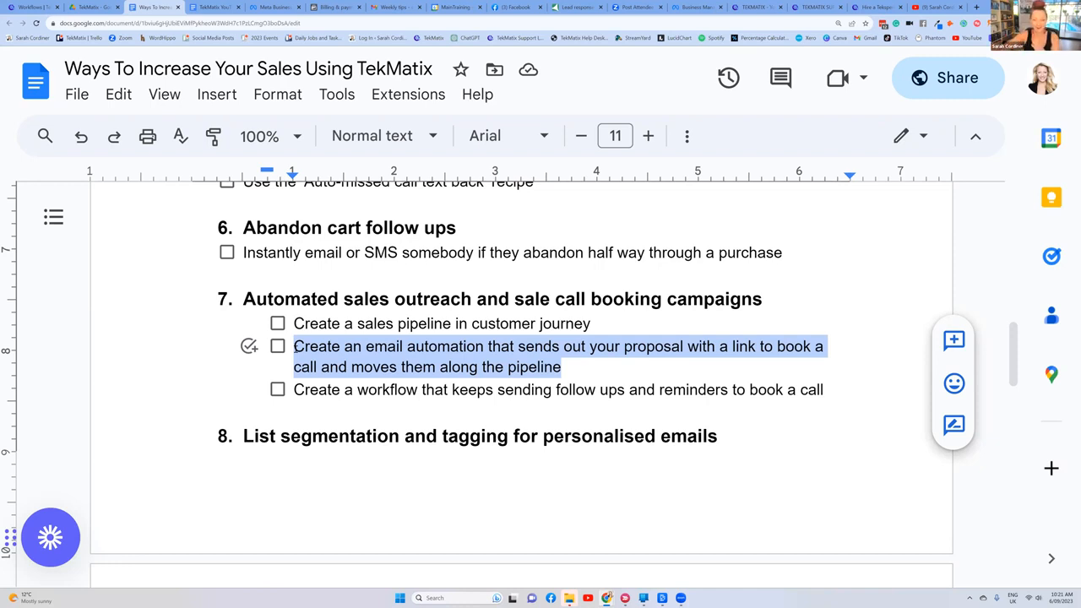
{"action": "left_click", "coordinate": [355, 393]}
{"action": "left_click_drag", "start_coordinate": [831, 386], "coordinate": [293, 390]}
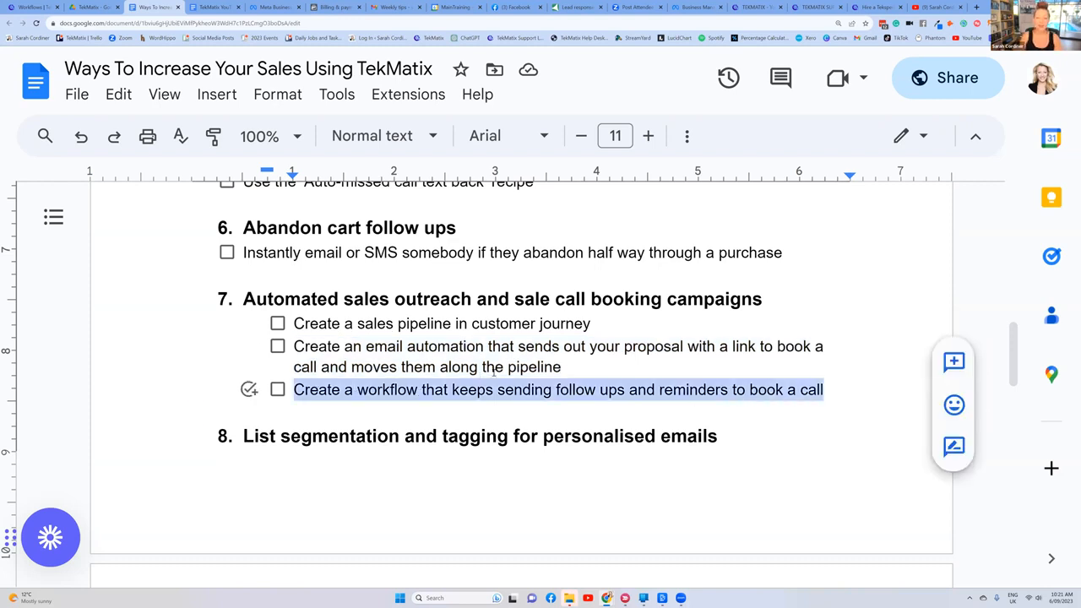
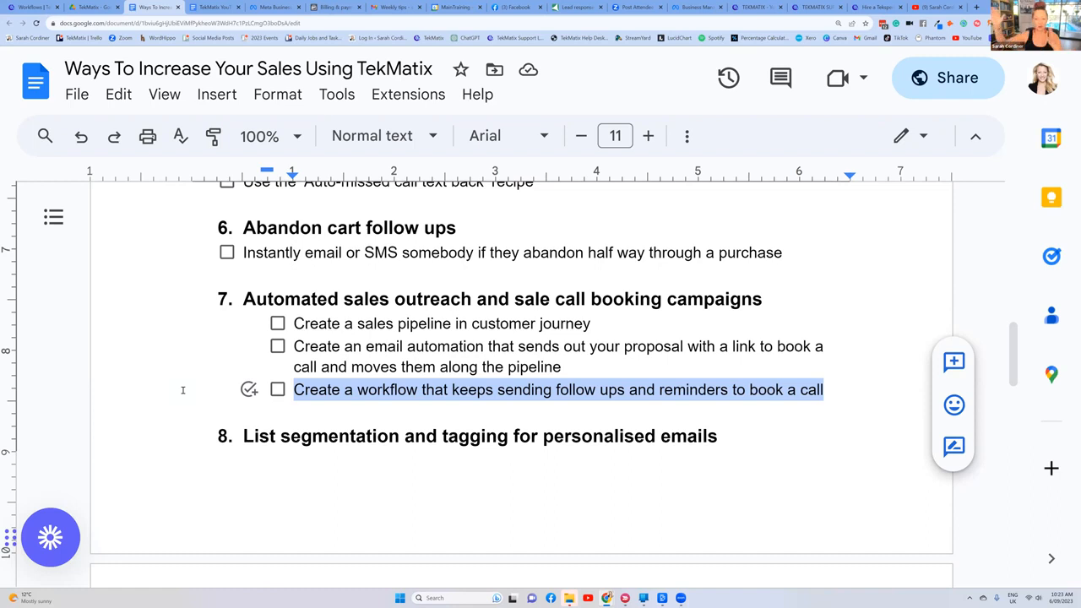
Step: Highlight the whole Automated sales outreach and sale call booking campaigns section, including its checklist items, and clear the selection
{"action": "left_click", "coordinate": [460, 347]}
{"action": "left_click_drag", "start_coordinate": [849, 391], "coordinate": [246, 300]}
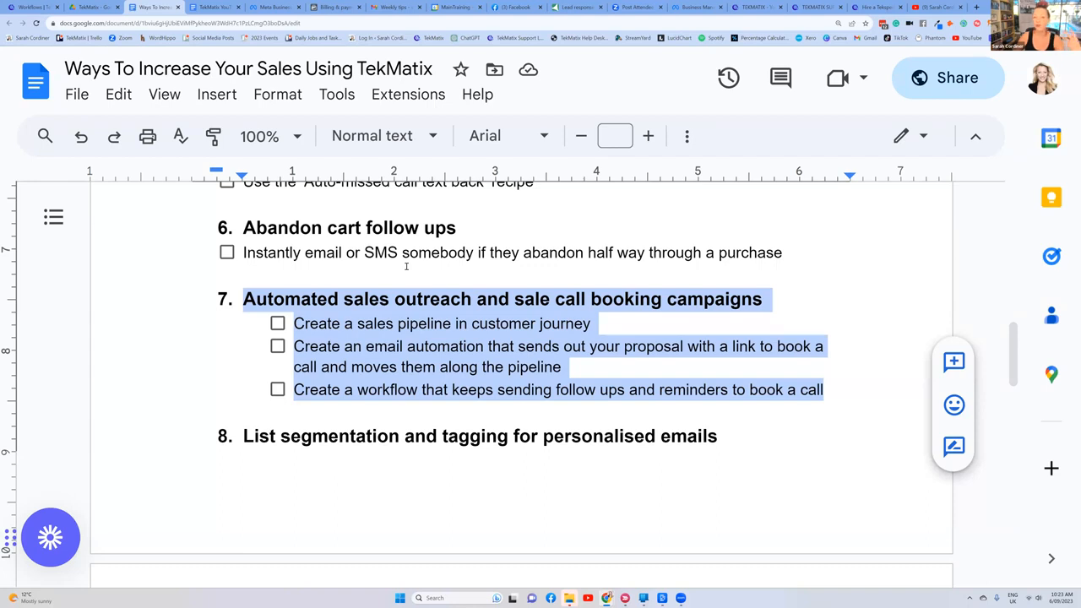
{"action": "left_click", "coordinate": [532, 266]}
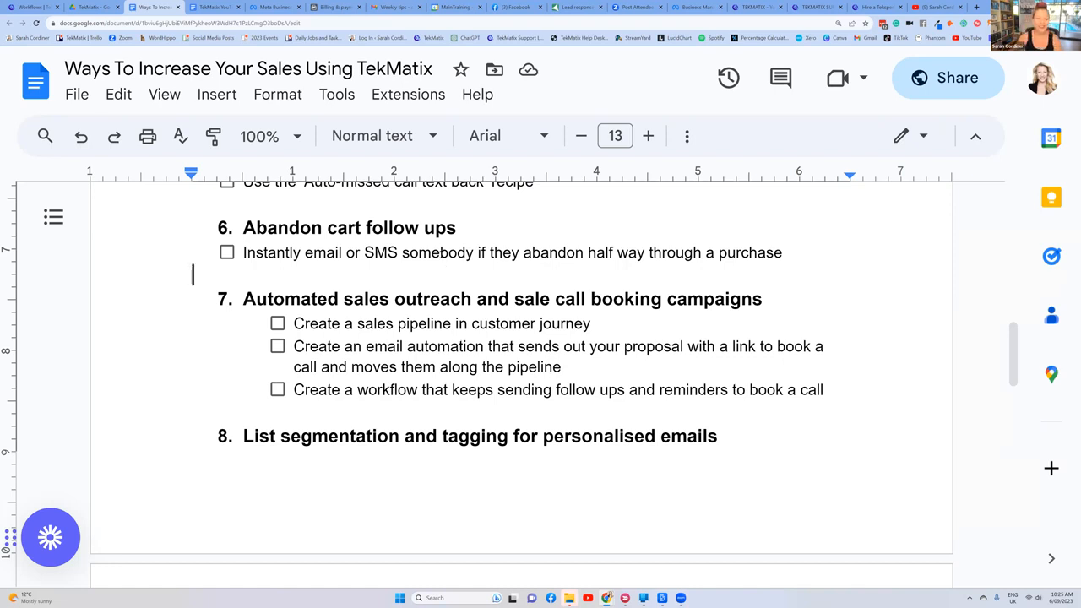
Step: Highlight the document title about 10+ ways to instantly make more sales on auto-pilot, and clear the selection
{"action": "scroll", "coordinate": [463, 314], "scroll_direction": "down", "scroll_amount": 1}
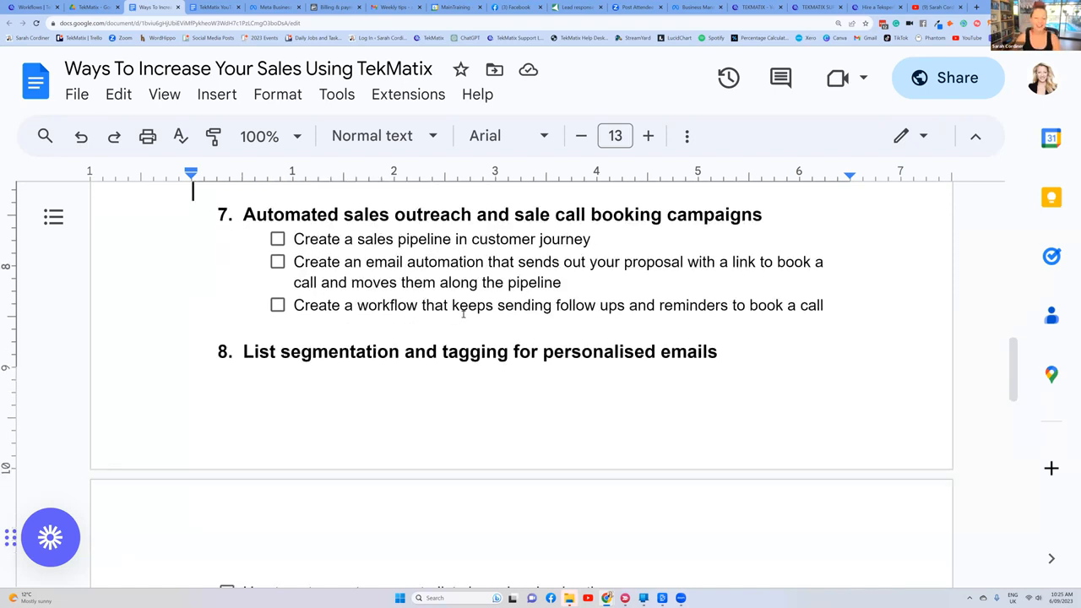
{"action": "scroll", "coordinate": [463, 314], "scroll_direction": "up", "scroll_amount": 11}
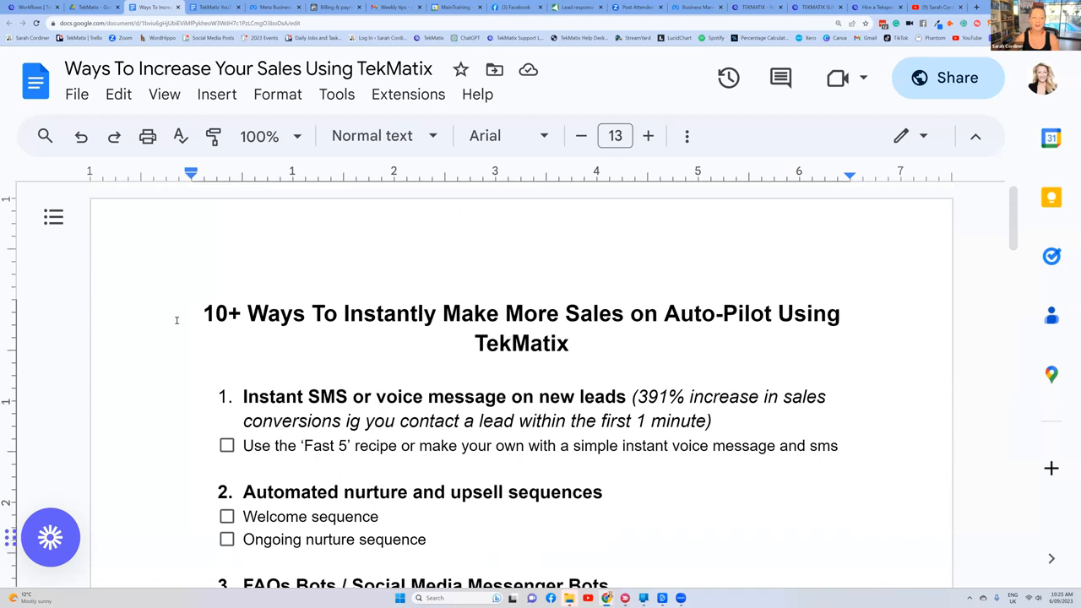
{"action": "left_click_drag", "start_coordinate": [214, 313], "coordinate": [831, 348]}
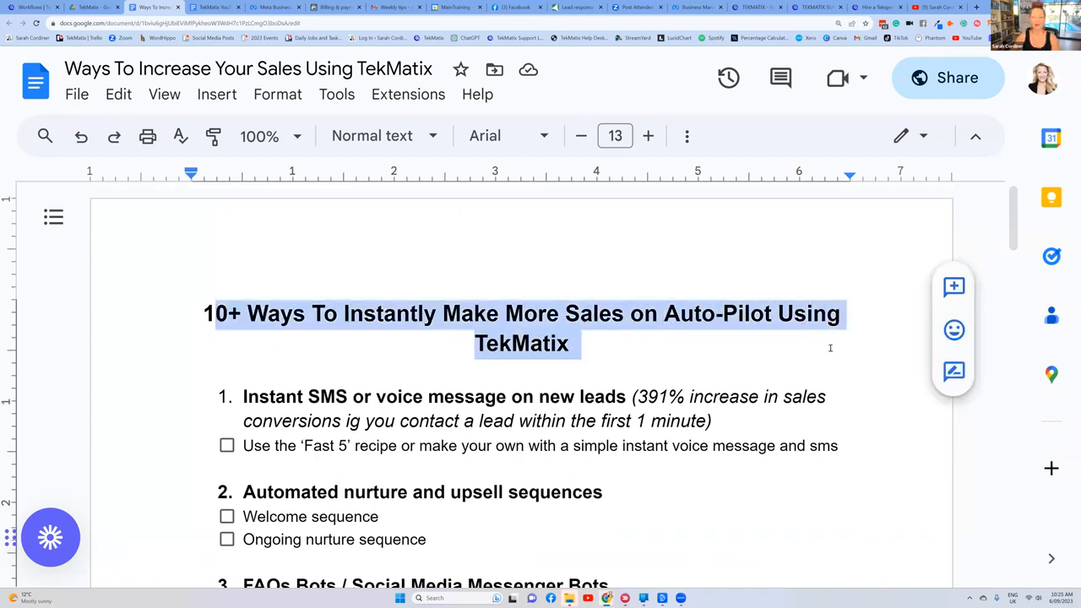
{"action": "left_click", "coordinate": [664, 371]}
Step: Highlight the List segmentation and tagging for personalised emails section together with its two checklist items
{"action": "scroll", "coordinate": [637, 361], "scroll_direction": "down", "scroll_amount": 13}
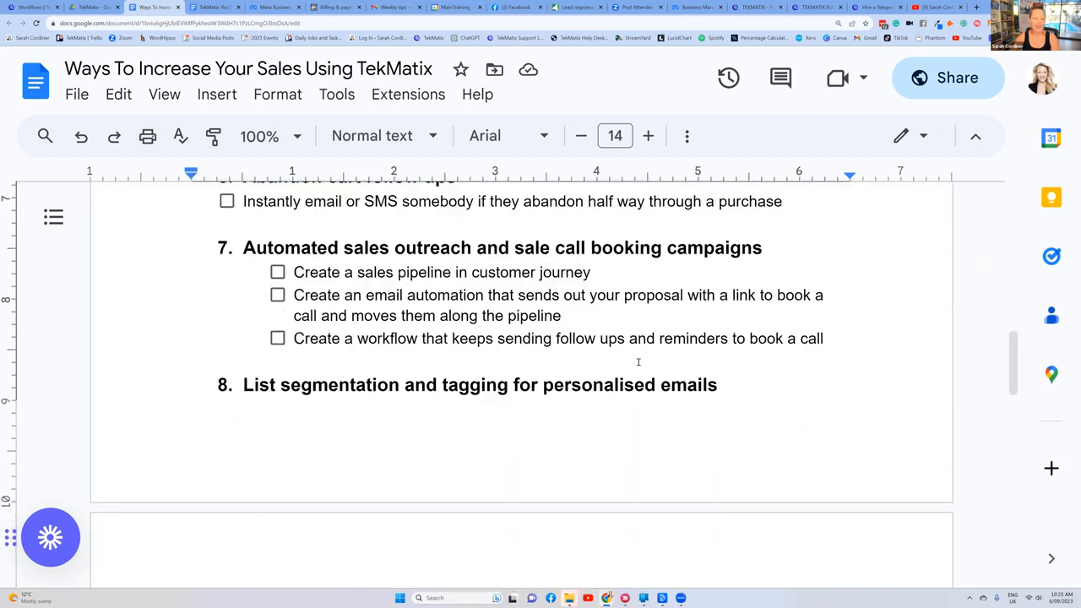
{"action": "left_click_drag", "start_coordinate": [473, 485], "coordinate": [203, 258]}
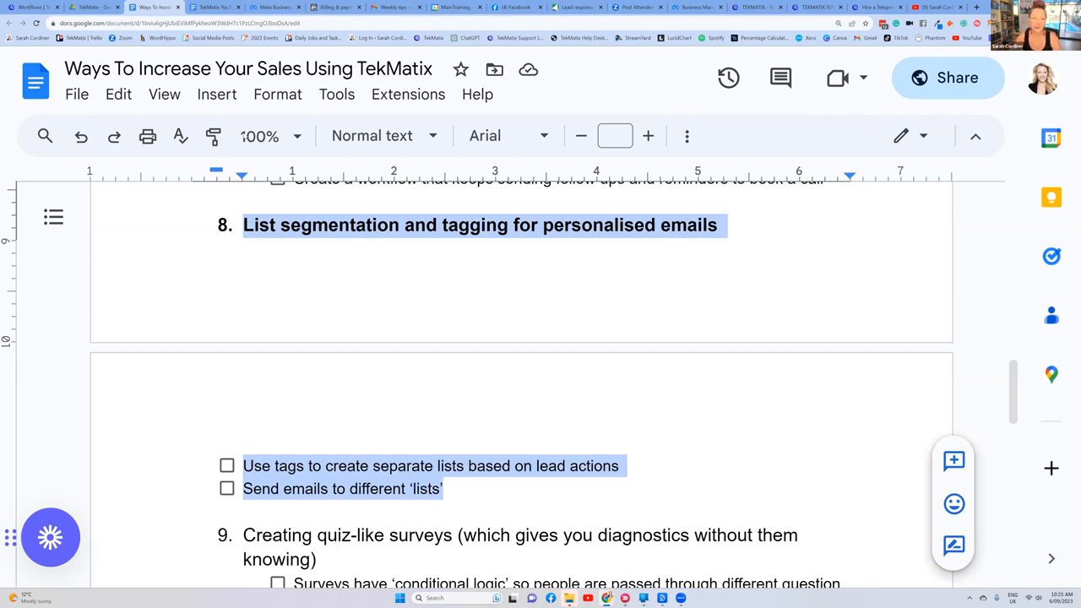
Step: Switch to TekMatix and look through the Contacts smart list and the tags assigned to each contact
{"action": "left_click", "coordinate": [25, 7]}
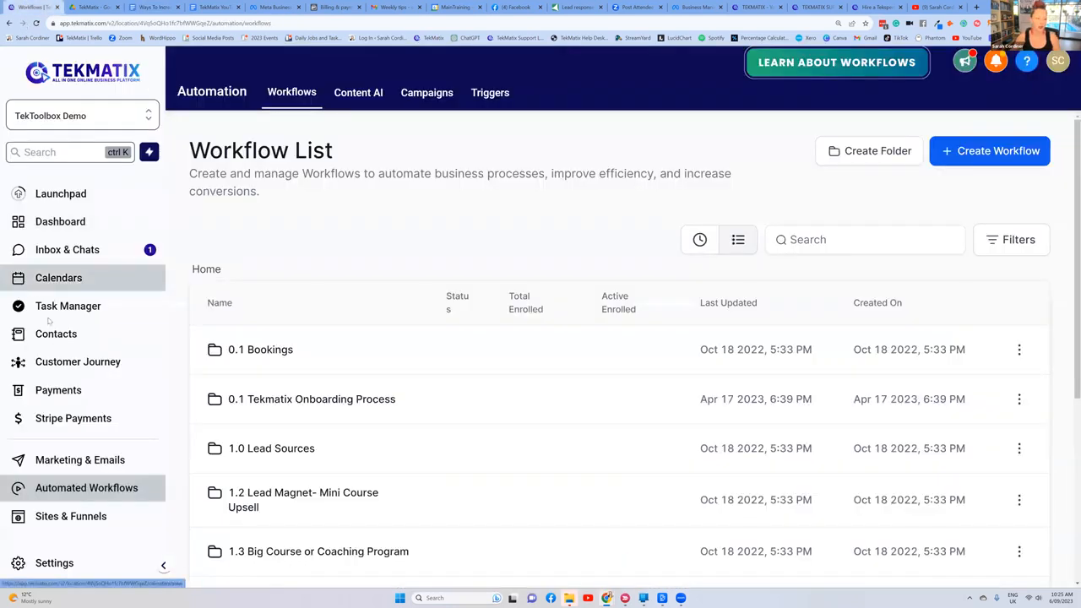
{"action": "left_click", "coordinate": [56, 336]}
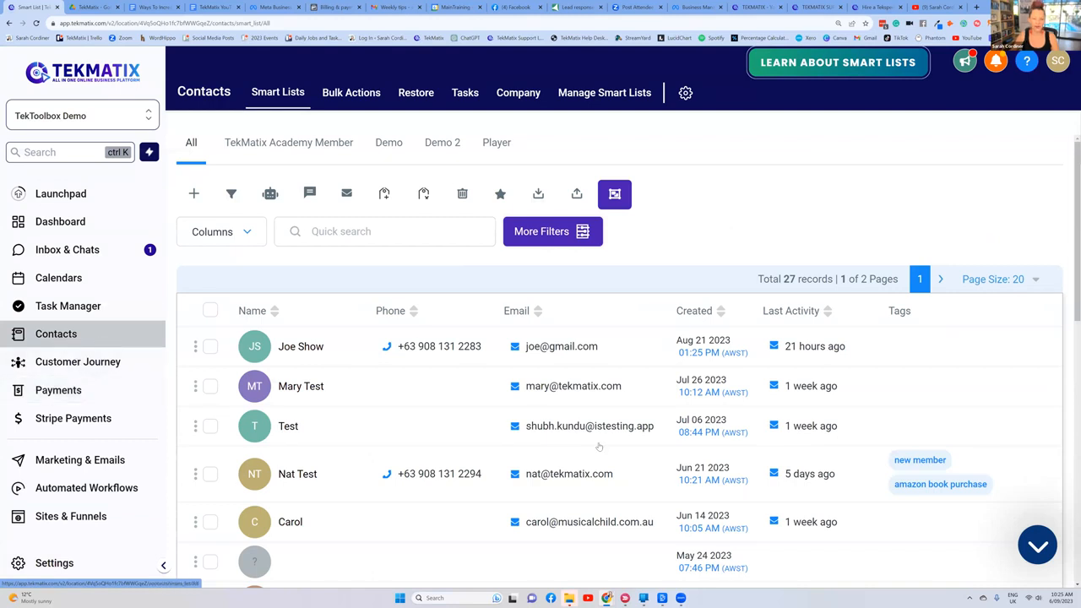
{"action": "scroll", "coordinate": [599, 446], "scroll_direction": "down", "scroll_amount": 3}
{"action": "scroll", "coordinate": [732, 283], "scroll_direction": "up", "scroll_amount": 1}
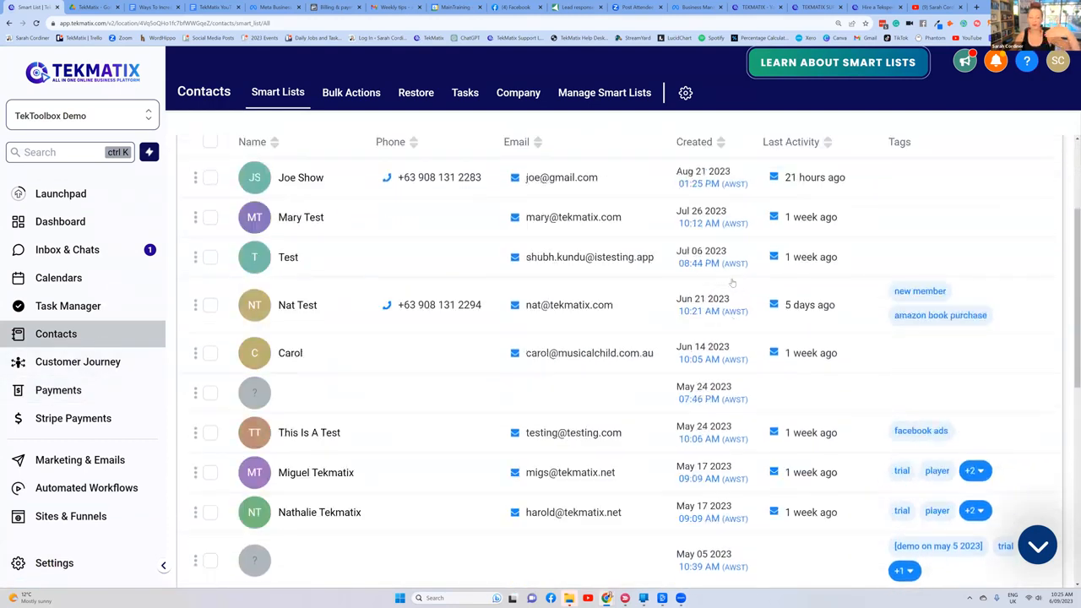
{"action": "scroll", "coordinate": [731, 283], "scroll_direction": "up", "scroll_amount": 2}
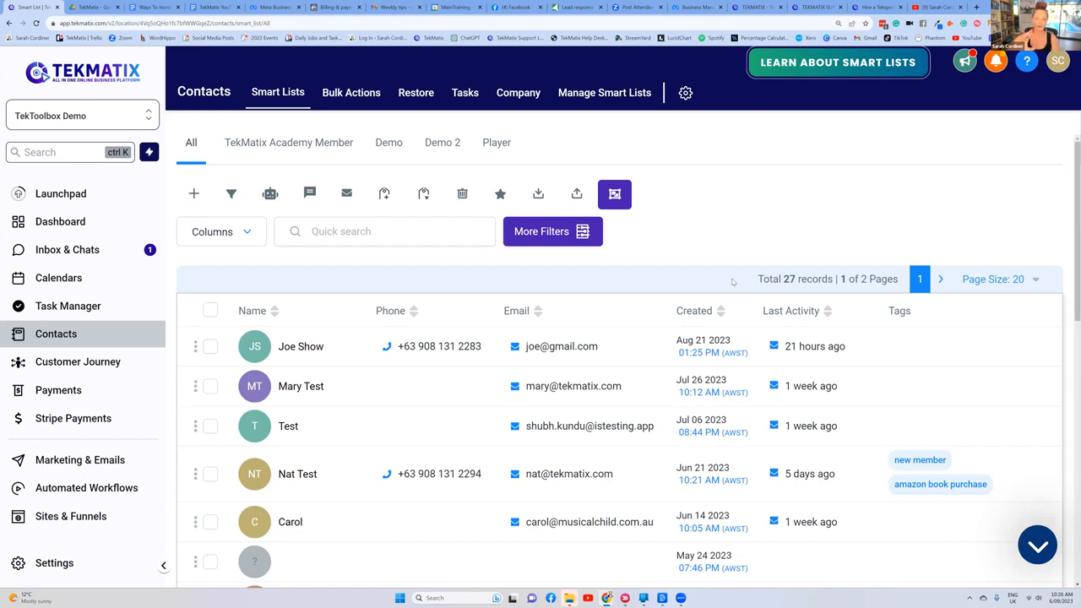
{"action": "scroll", "coordinate": [469, 330], "scroll_direction": "down", "scroll_amount": 4}
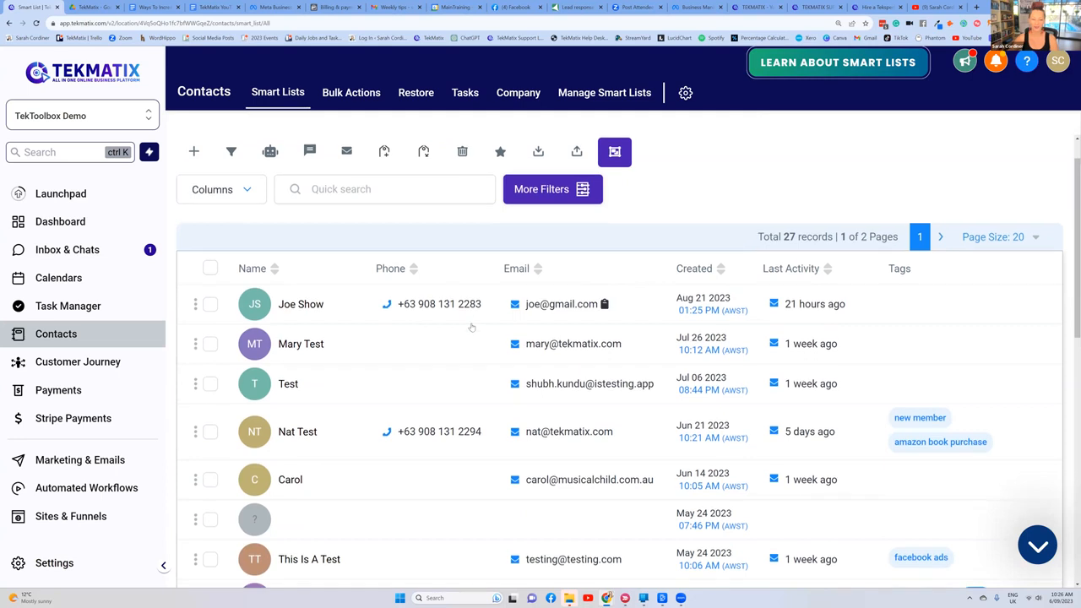
{"action": "scroll", "coordinate": [463, 336], "scroll_direction": "down", "scroll_amount": 4}
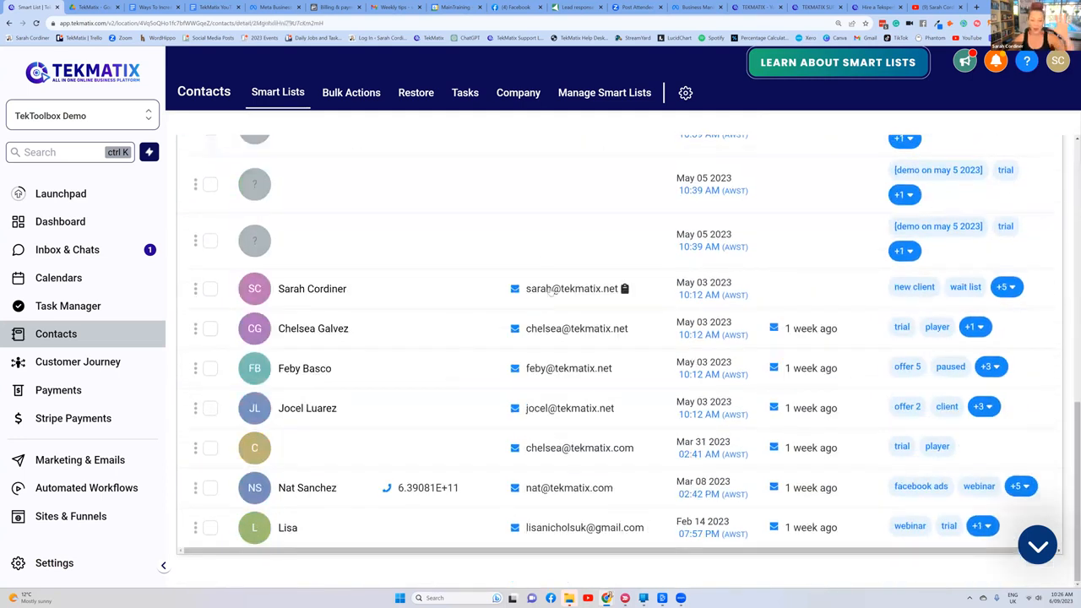
Step: Search the contacts by the username part of the person's e-mail address and open the matching contact record
{"action": "left_click", "coordinate": [555, 290]}
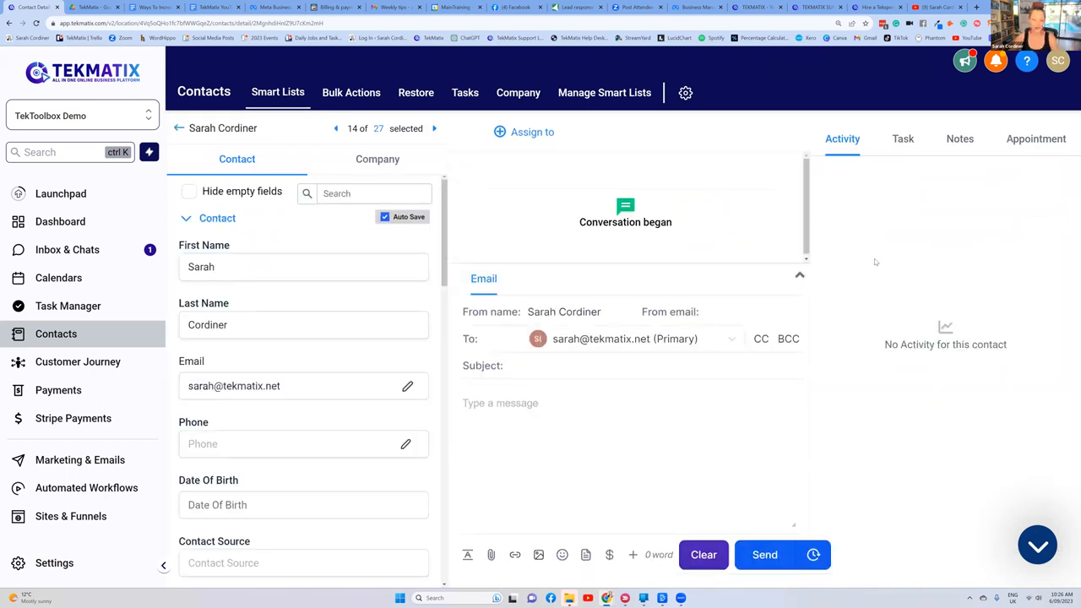
{"action": "left_click", "coordinate": [179, 128]}
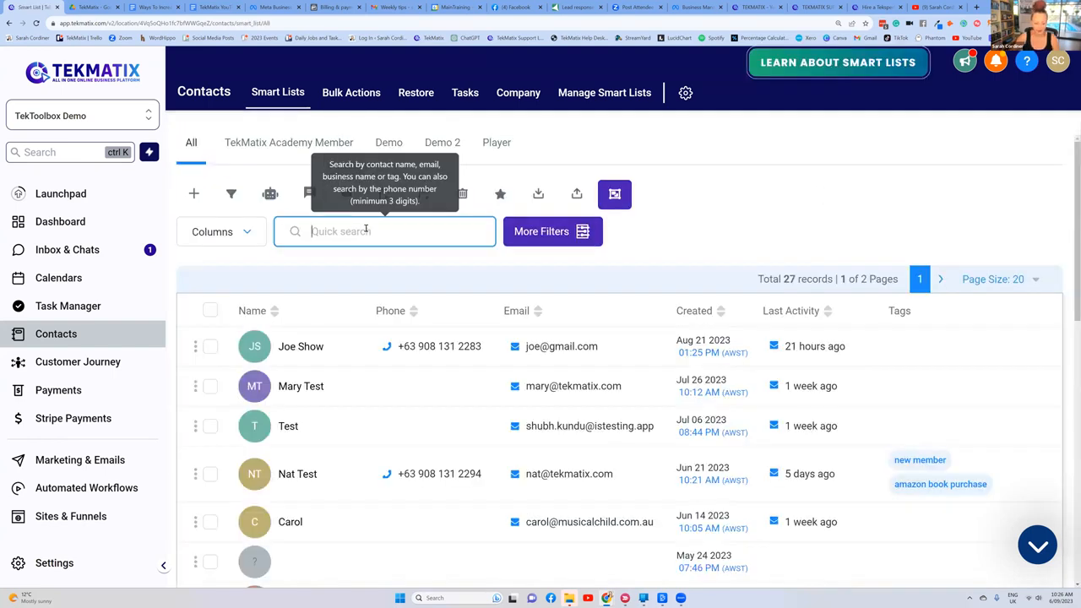
{"action": "left_click", "coordinate": [366, 228]}
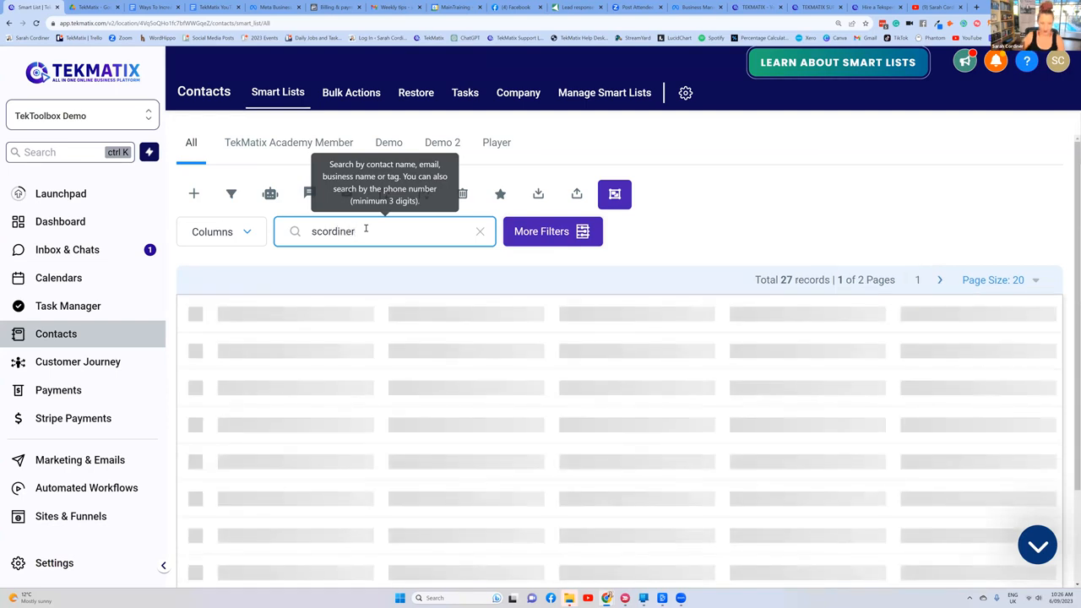
{"action": "left_click", "coordinate": [373, 334]}
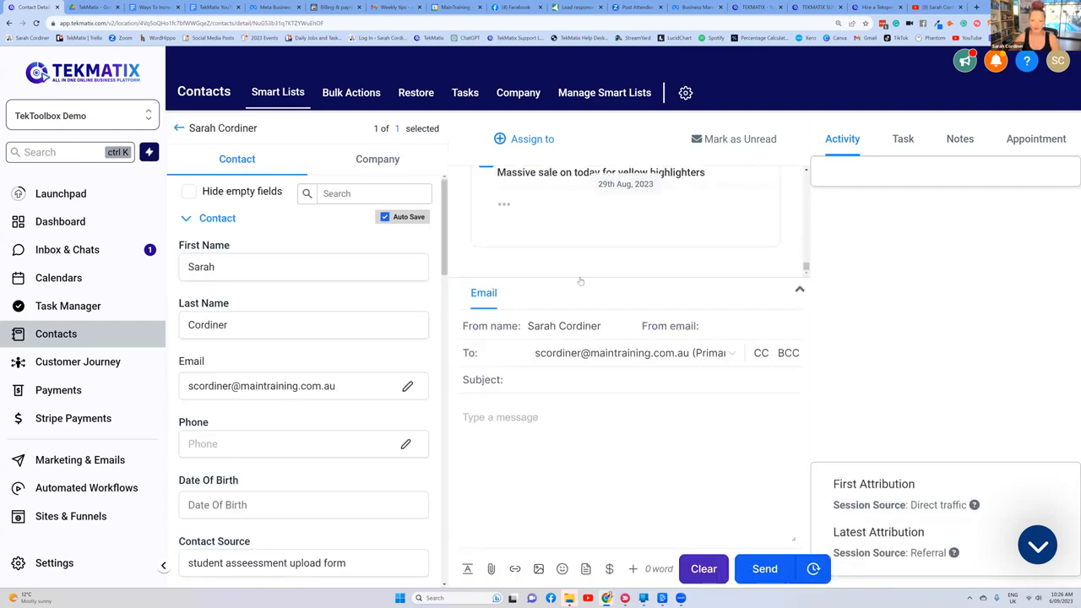
Step: Examine the contact's conversation history, going back through the e-mails sent to them to the earliest messages
{"action": "scroll", "coordinate": [580, 282], "scroll_direction": "up", "scroll_amount": 3}
{"action": "scroll", "coordinate": [597, 229], "scroll_direction": "up", "scroll_amount": 5}
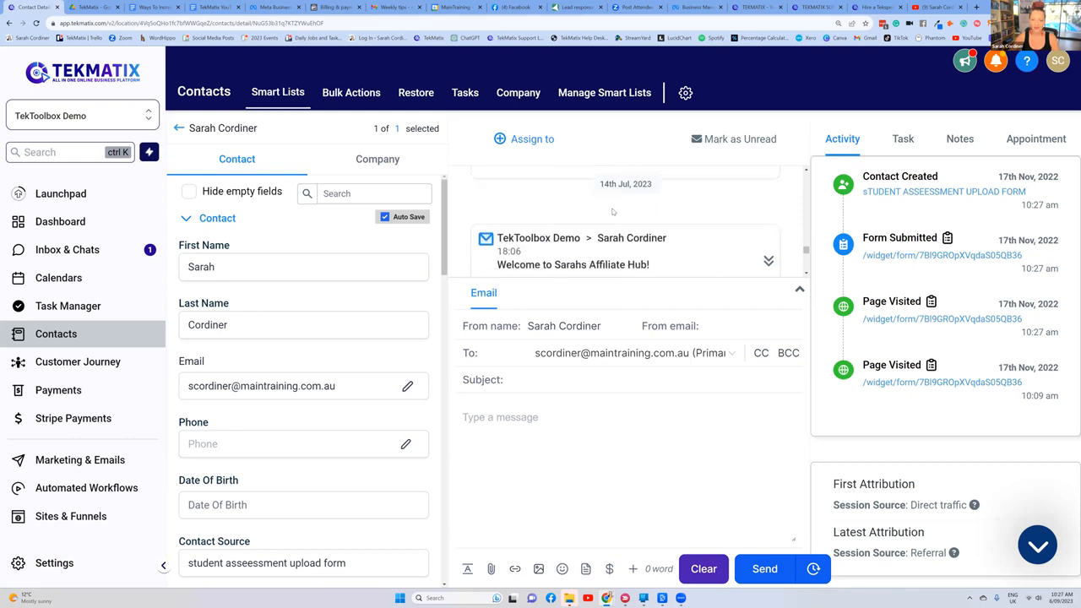
{"action": "scroll", "coordinate": [562, 217], "scroll_direction": "up", "scroll_amount": 4}
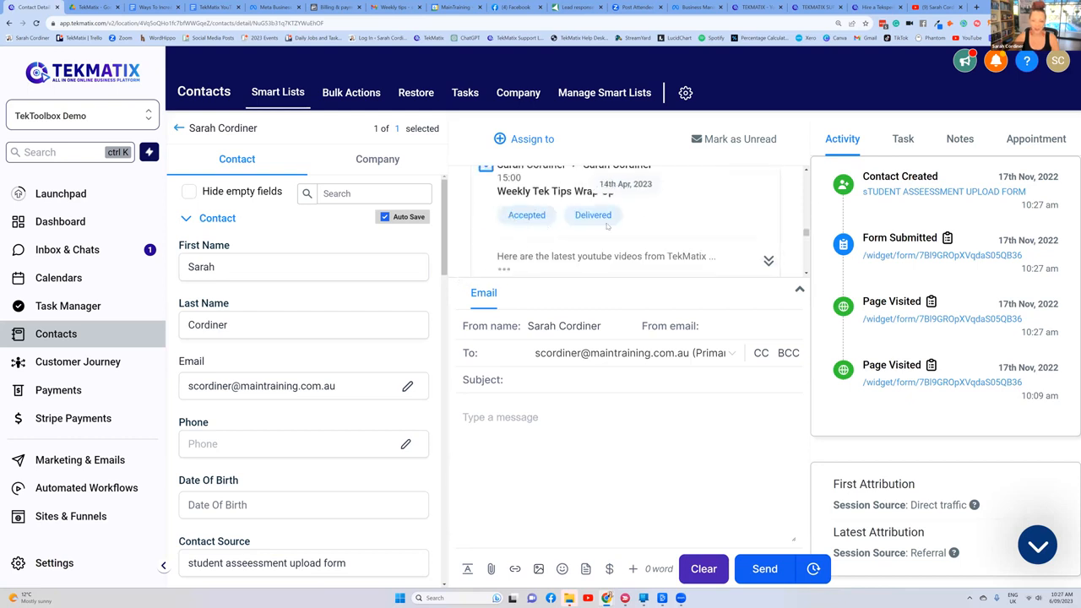
{"action": "scroll", "coordinate": [590, 250], "scroll_direction": "up", "scroll_amount": 3}
{"action": "scroll", "coordinate": [615, 228], "scroll_direction": "up", "scroll_amount": 3}
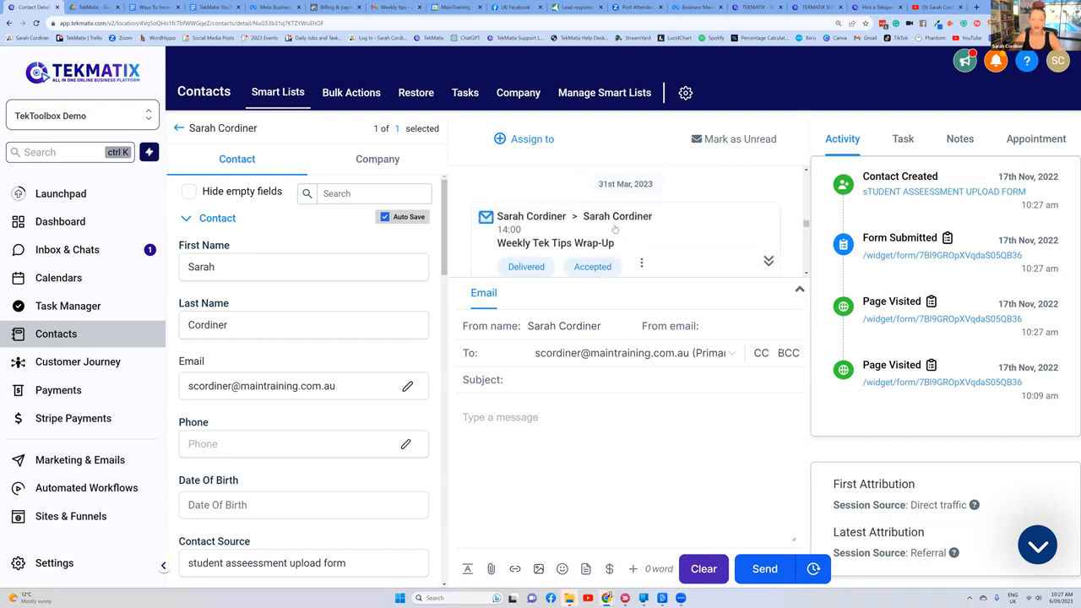
{"action": "scroll", "coordinate": [615, 226], "scroll_direction": "up", "scroll_amount": 3}
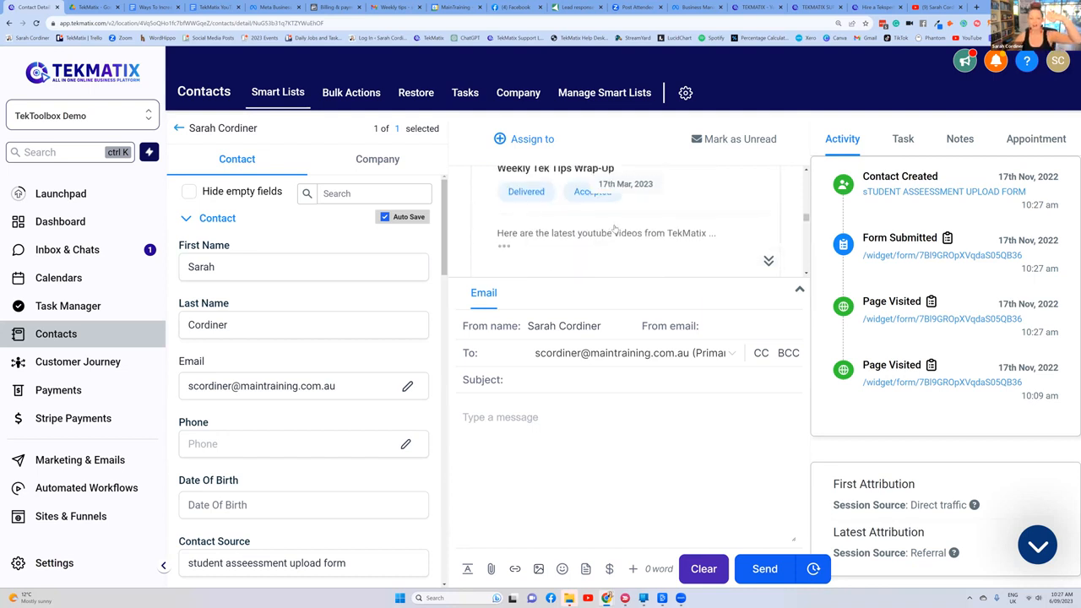
{"action": "scroll", "coordinate": [615, 227], "scroll_direction": "up", "scroll_amount": 4}
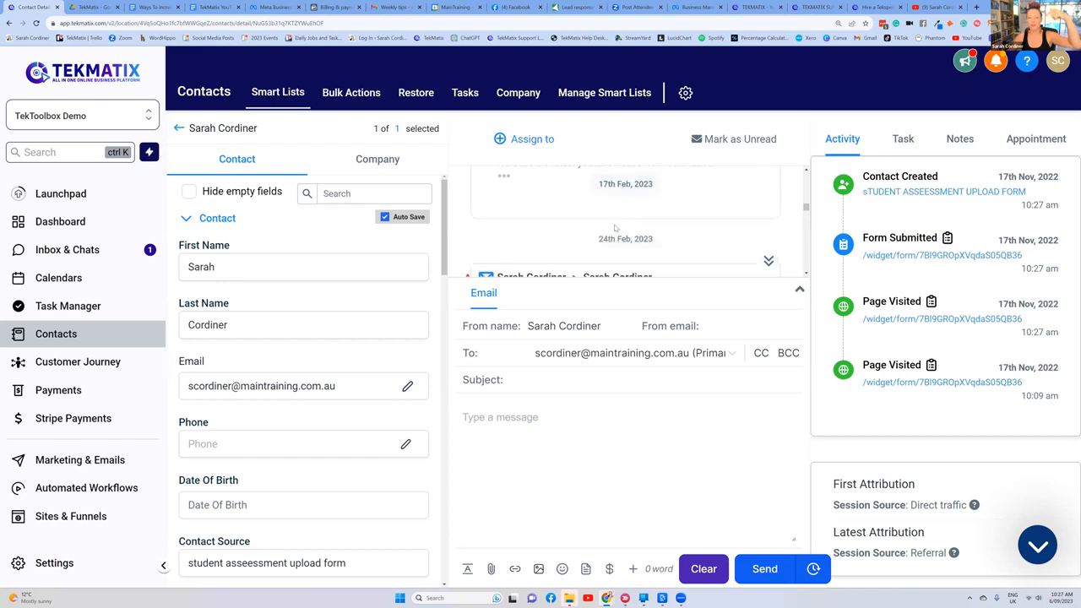
{"action": "scroll", "coordinate": [615, 228], "scroll_direction": "up", "scroll_amount": 4}
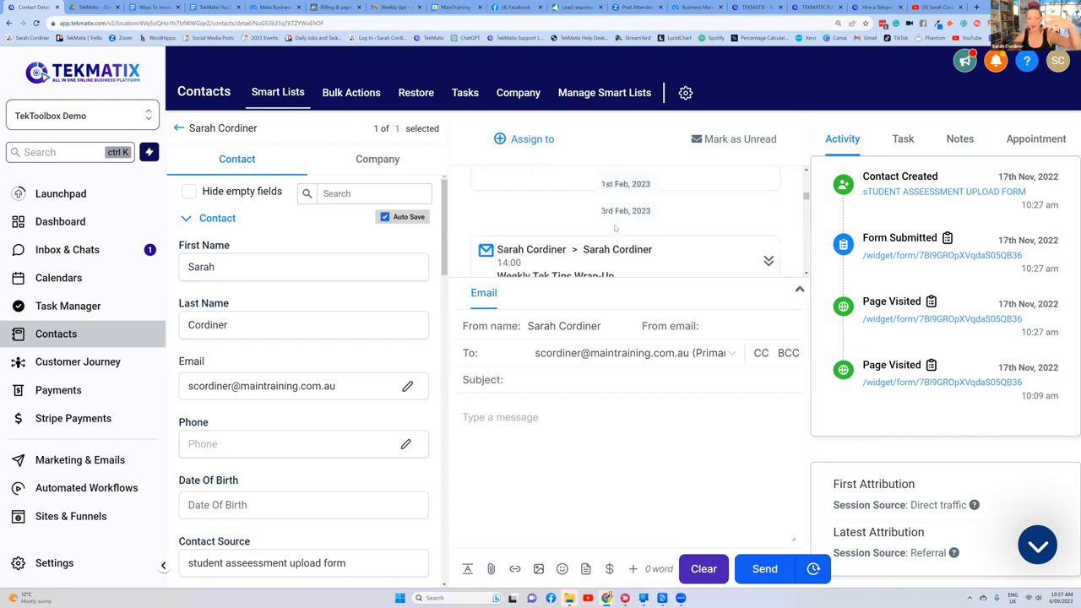
{"action": "scroll", "coordinate": [615, 226], "scroll_direction": "up", "scroll_amount": 4}
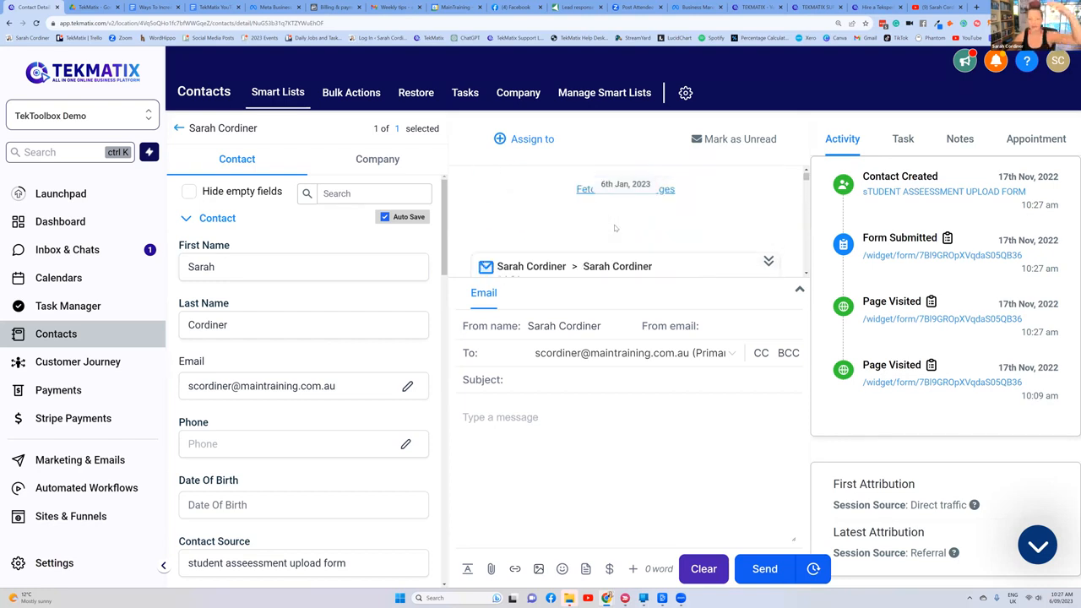
{"action": "scroll", "coordinate": [615, 226], "scroll_direction": "down", "scroll_amount": 2}
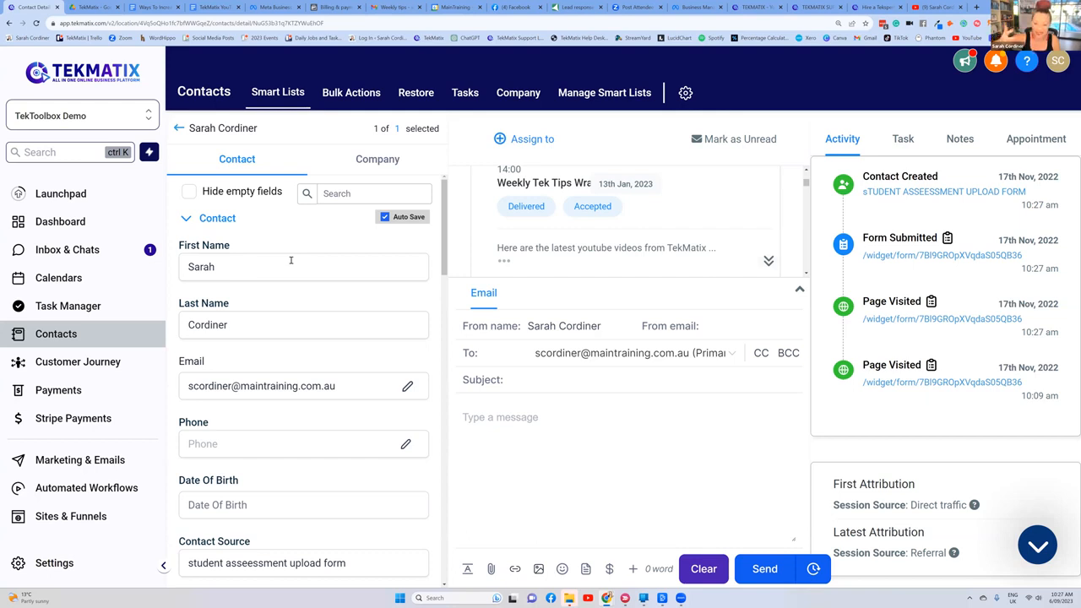
Step: Review the contact's detail fields, from the contact type and uploads to the tags in the Actions section
{"action": "scroll", "coordinate": [287, 225], "scroll_direction": "down", "scroll_amount": 1}
{"action": "scroll", "coordinate": [287, 224], "scroll_direction": "down", "scroll_amount": 10}
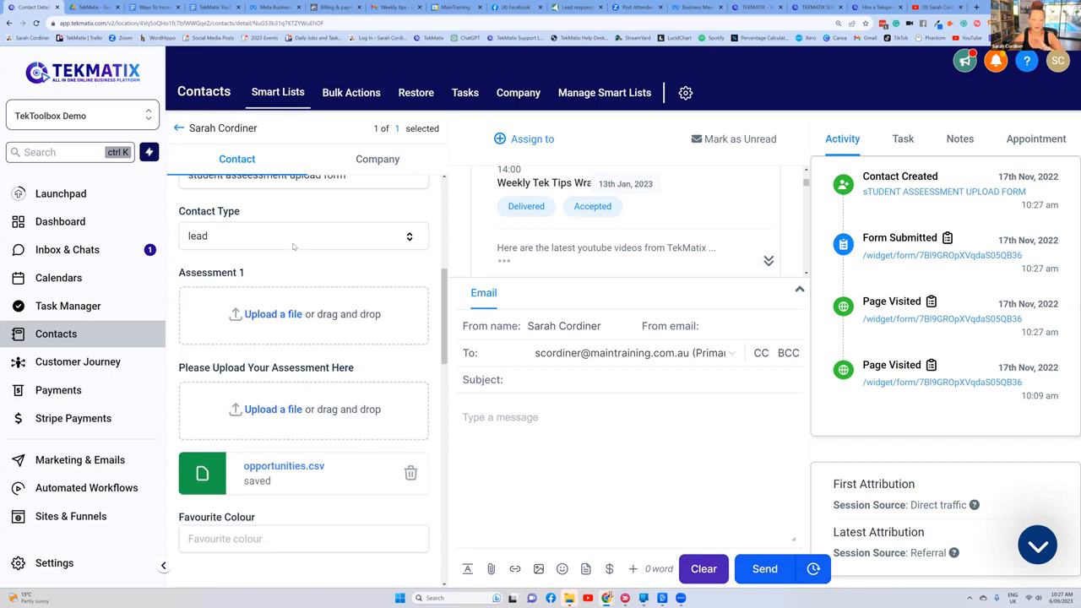
{"action": "scroll", "coordinate": [294, 247], "scroll_direction": "down", "scroll_amount": 3}
{"action": "scroll", "coordinate": [304, 239], "scroll_direction": "up", "scroll_amount": 6}
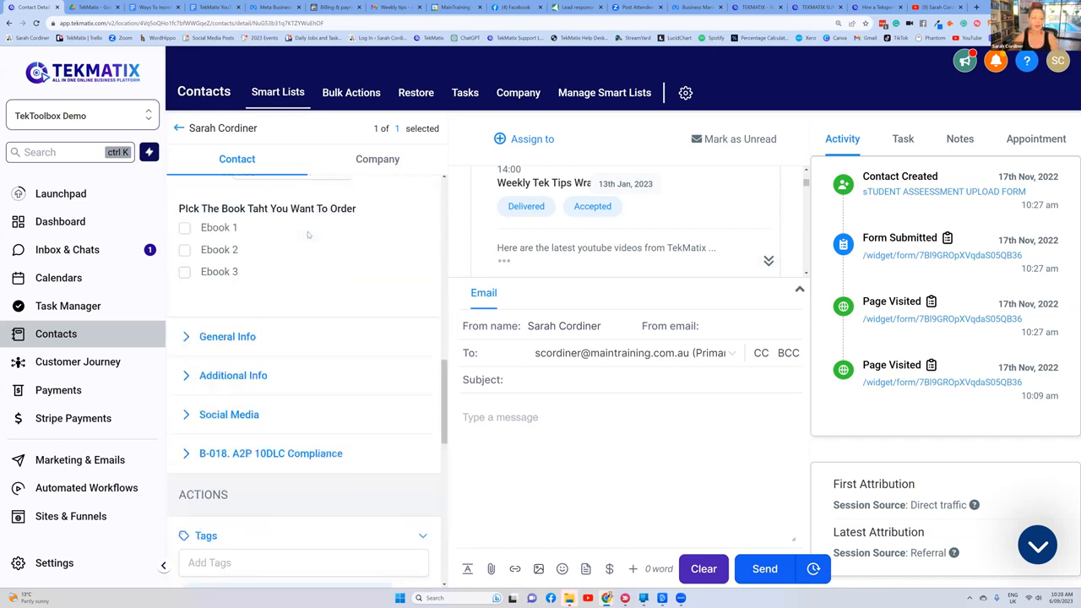
{"action": "scroll", "coordinate": [308, 235], "scroll_direction": "down", "scroll_amount": 4}
{"action": "scroll", "coordinate": [308, 232], "scroll_direction": "up", "scroll_amount": 6}
{"action": "scroll", "coordinate": [308, 232], "scroll_direction": "down", "scroll_amount": 8}
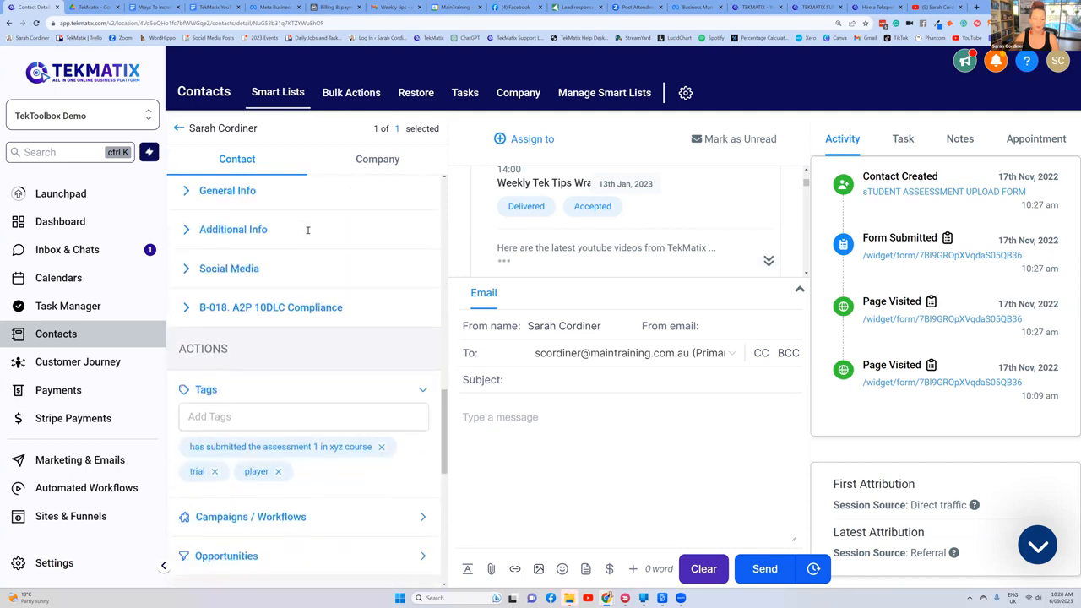
{"action": "scroll", "coordinate": [240, 338], "scroll_direction": "up", "scroll_amount": 1}
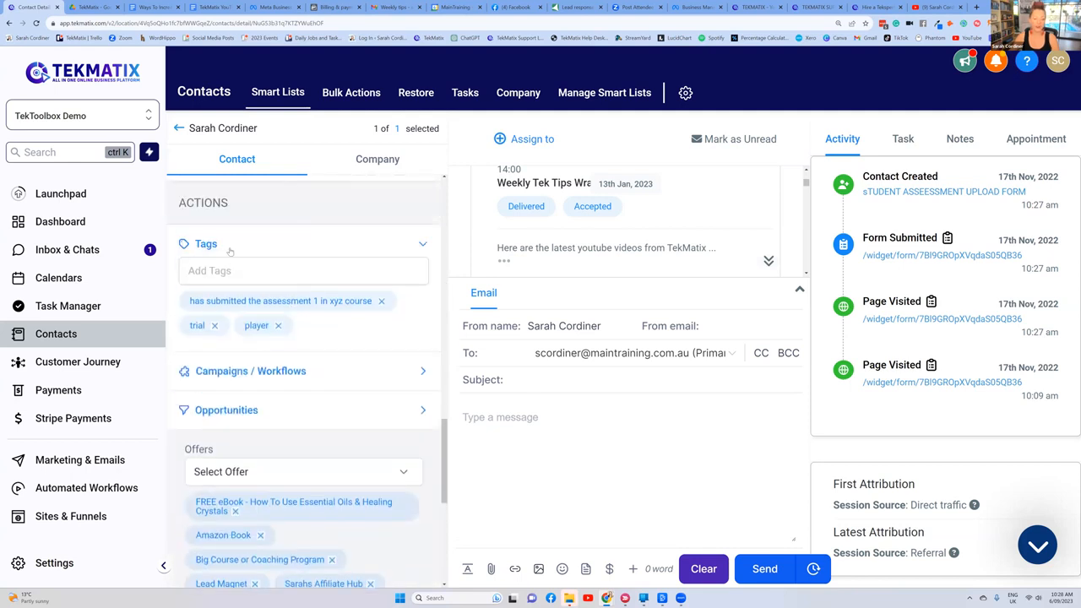
Step: Expand the contact's Campaigns / Workflows section below the tags to show its active and past workflows
{"action": "left_click", "coordinate": [203, 246]}
{"action": "left_click", "coordinate": [249, 251]}
{"action": "scroll", "coordinate": [376, 291], "scroll_direction": "down", "scroll_amount": 1}
{"action": "left_click", "coordinate": [372, 331]}
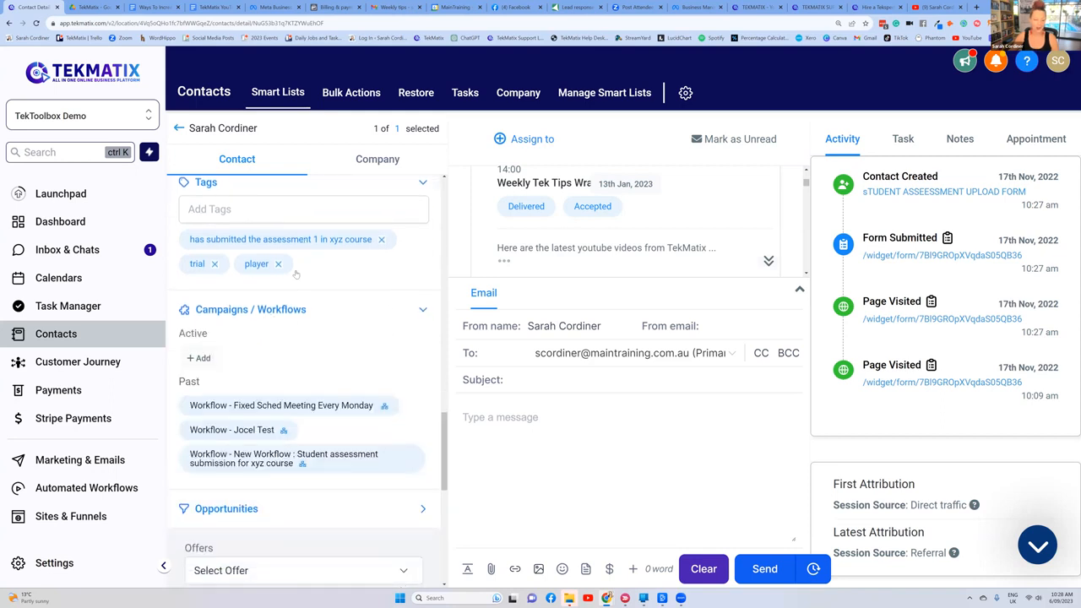
Step: Examine the contact's offers and DND settings, and return to the tags and past workflows
{"action": "scroll", "coordinate": [296, 274], "scroll_direction": "down", "scroll_amount": 3}
{"action": "scroll", "coordinate": [292, 273], "scroll_direction": "down", "scroll_amount": 1}
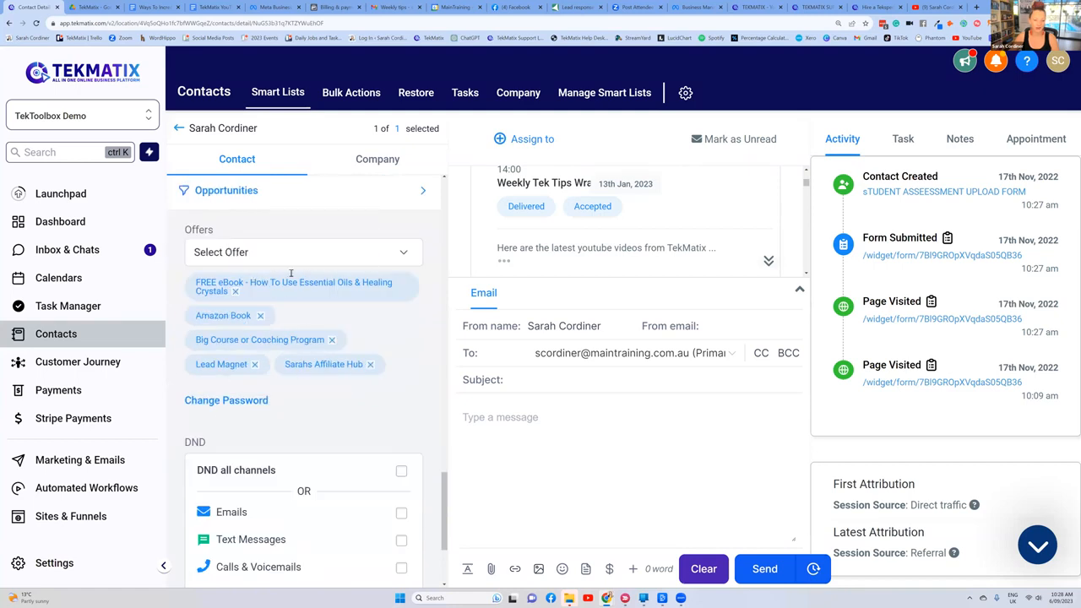
{"action": "scroll", "coordinate": [422, 336], "scroll_direction": "down", "scroll_amount": 3}
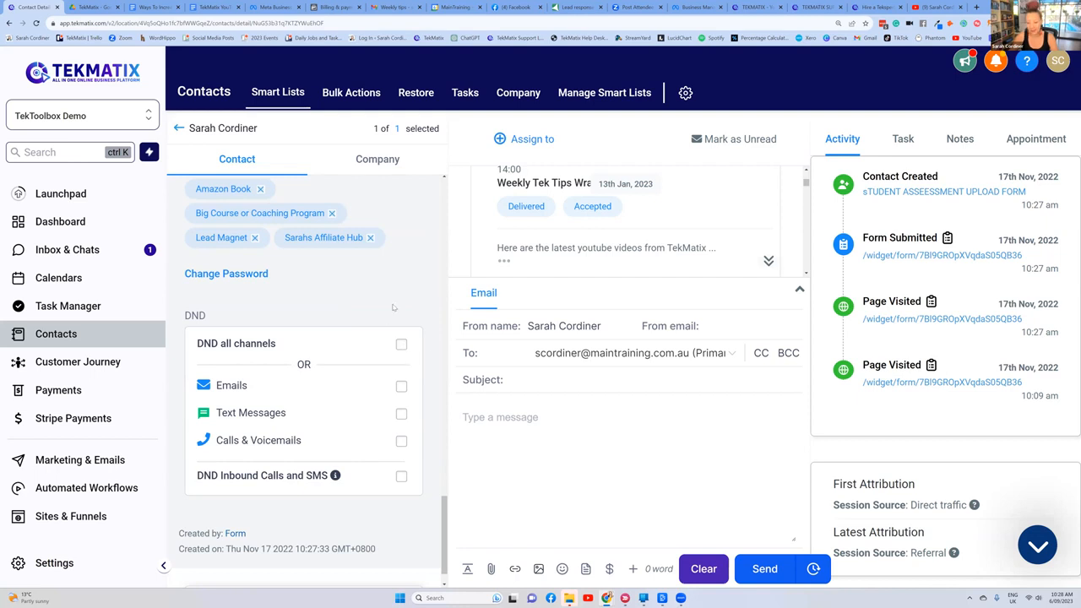
{"action": "scroll", "coordinate": [395, 293], "scroll_direction": "up", "scroll_amount": 6}
{"action": "scroll", "coordinate": [395, 293], "scroll_direction": "up", "scroll_amount": 4}
{"action": "scroll", "coordinate": [394, 292], "scroll_direction": "down", "scroll_amount": 6}
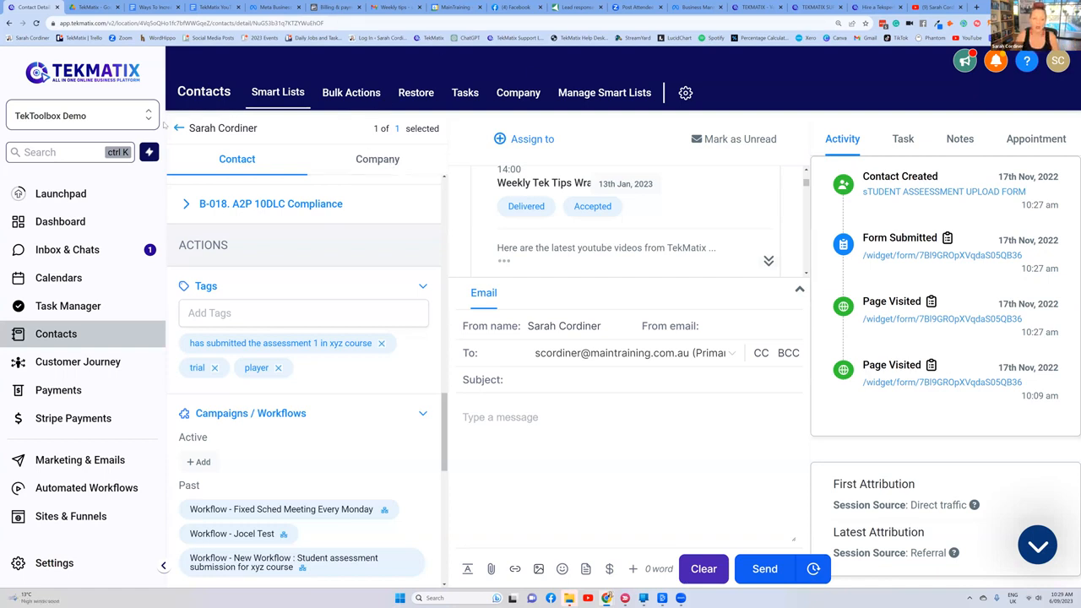
Step: Leave the contact record and open the Task Manager's tasks list
{"action": "left_click", "coordinate": [271, 128]}
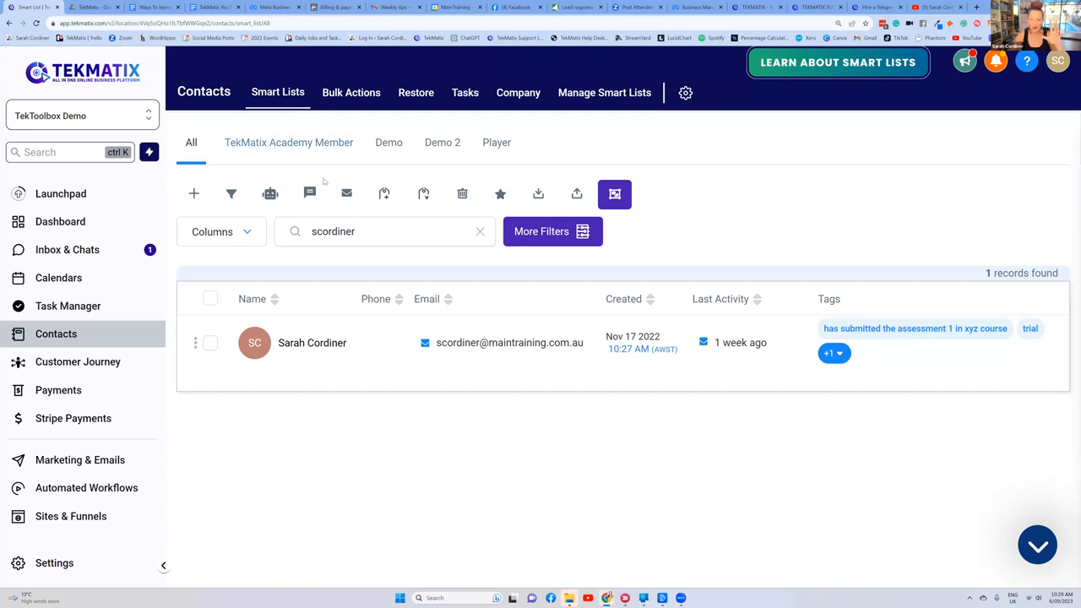
{"action": "left_click", "coordinate": [86, 311]}
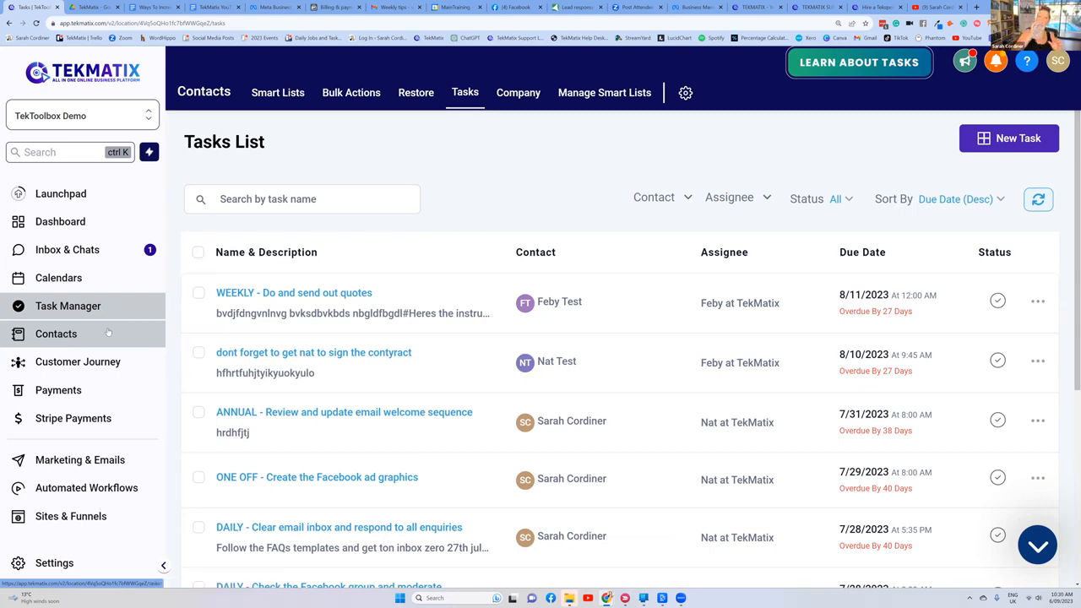
Step: Return to the full contacts list and look through the tags assigned to the contacts
{"action": "left_click", "coordinate": [109, 278]}
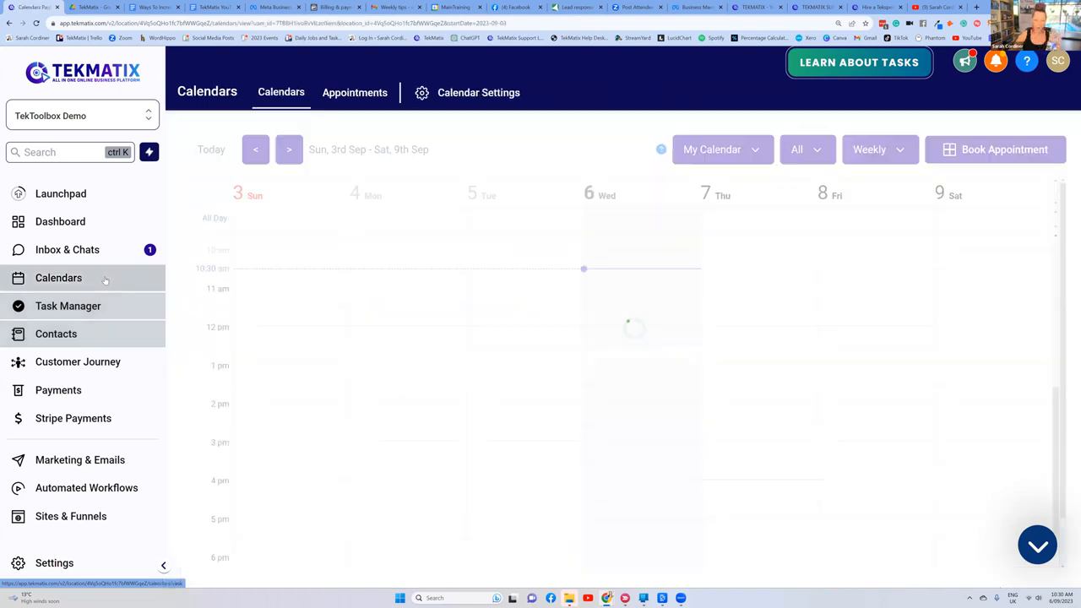
{"action": "left_click", "coordinate": [55, 334]}
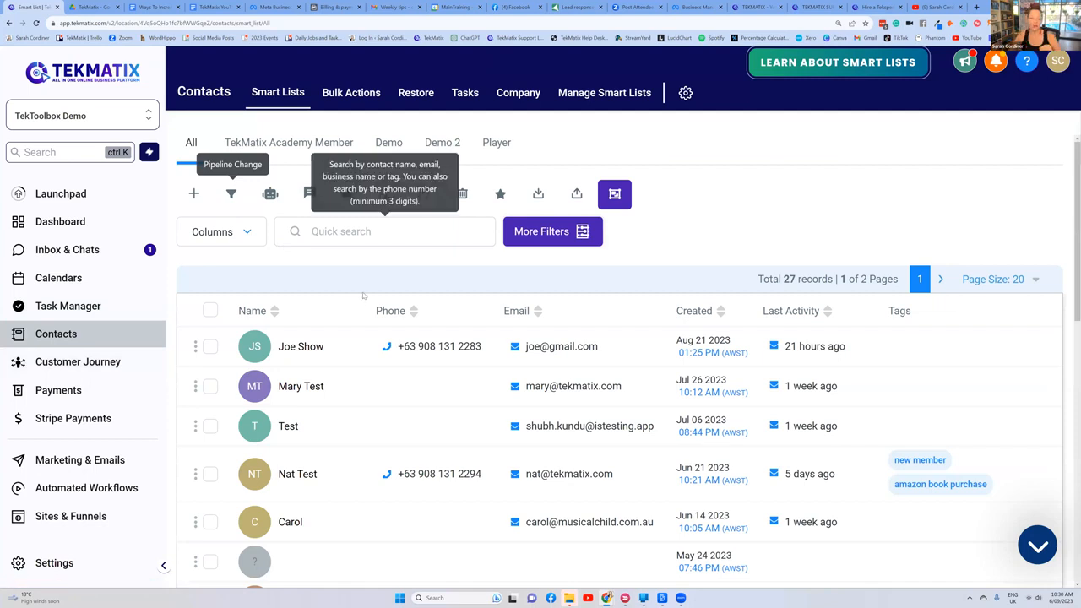
{"action": "scroll", "coordinate": [359, 271], "scroll_direction": "down", "scroll_amount": 3}
{"action": "scroll", "coordinate": [359, 270], "scroll_direction": "down", "scroll_amount": 5}
{"action": "scroll", "coordinate": [355, 275], "scroll_direction": "up", "scroll_amount": 4}
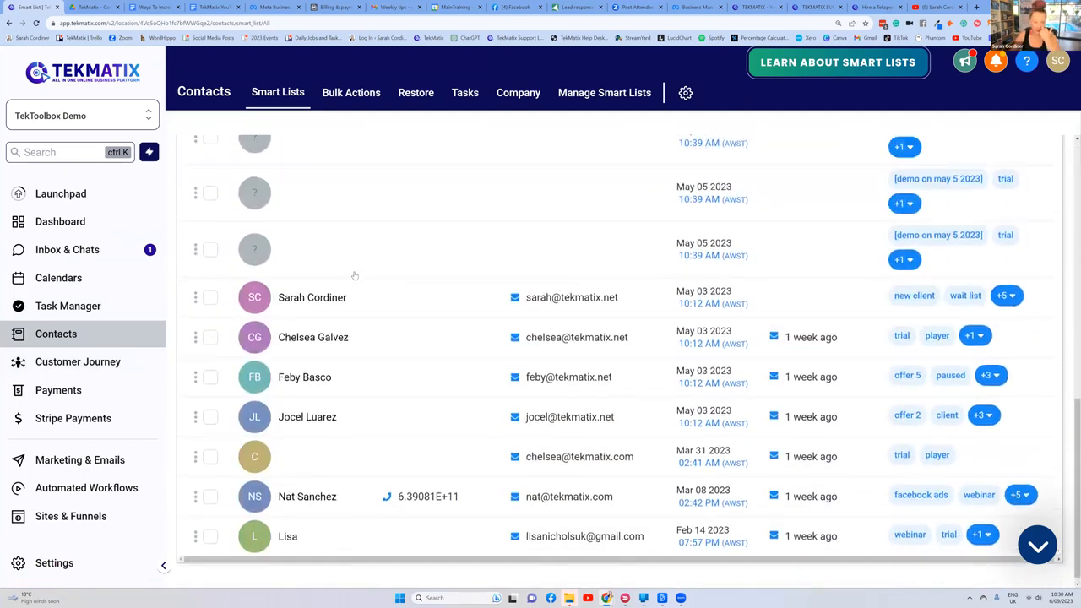
{"action": "scroll", "coordinate": [355, 275], "scroll_direction": "up", "scroll_amount": 5}
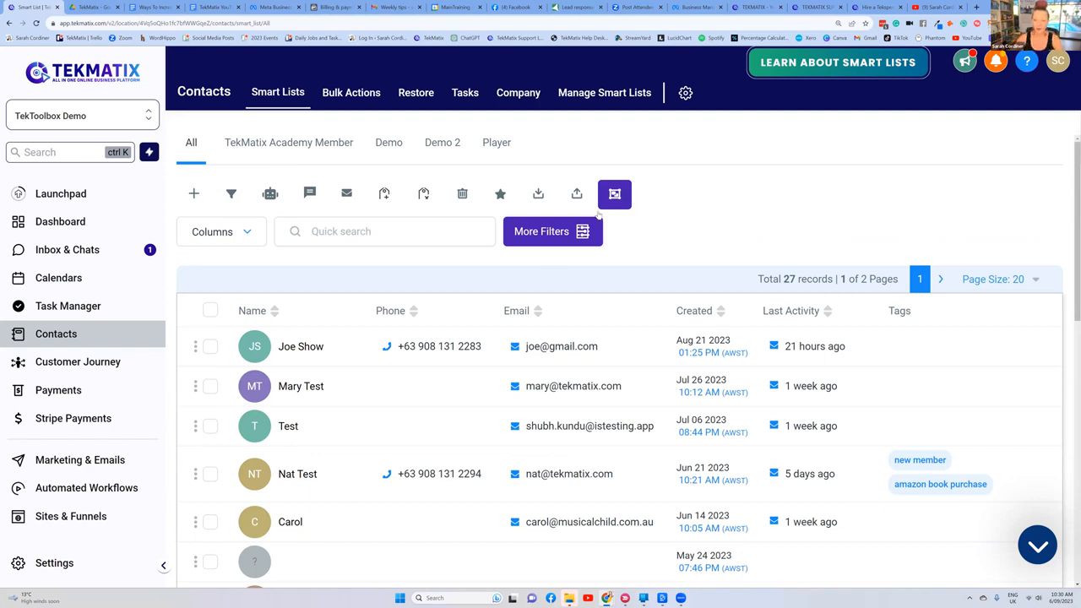
Step: Start a new contacts filter on Tag using the Is condition
{"action": "left_click", "coordinate": [527, 243]}
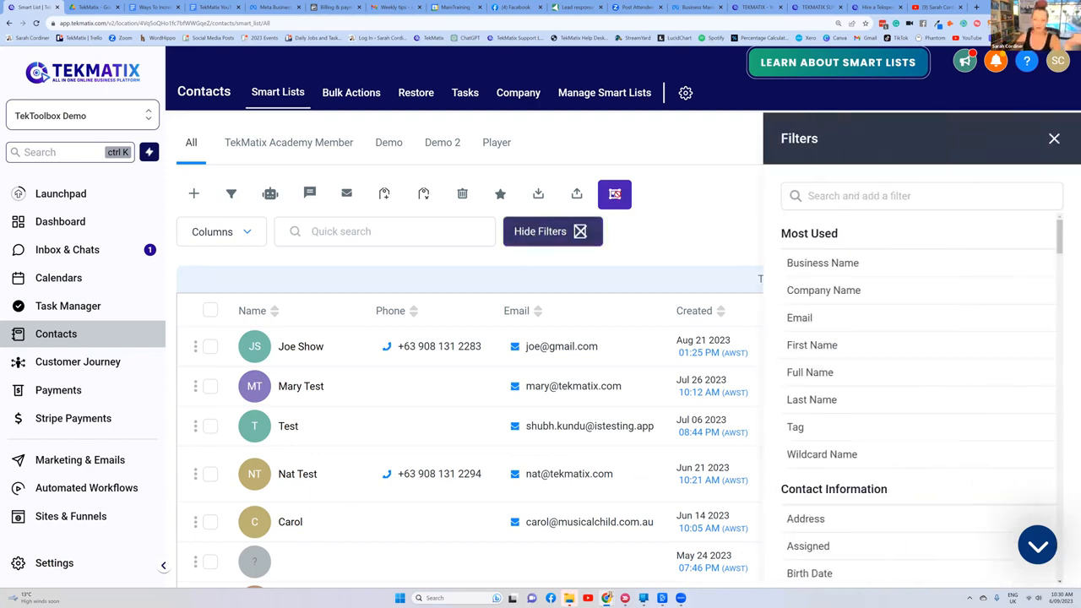
{"action": "left_click", "coordinate": [867, 195]}
{"action": "type", "text": "tag"}
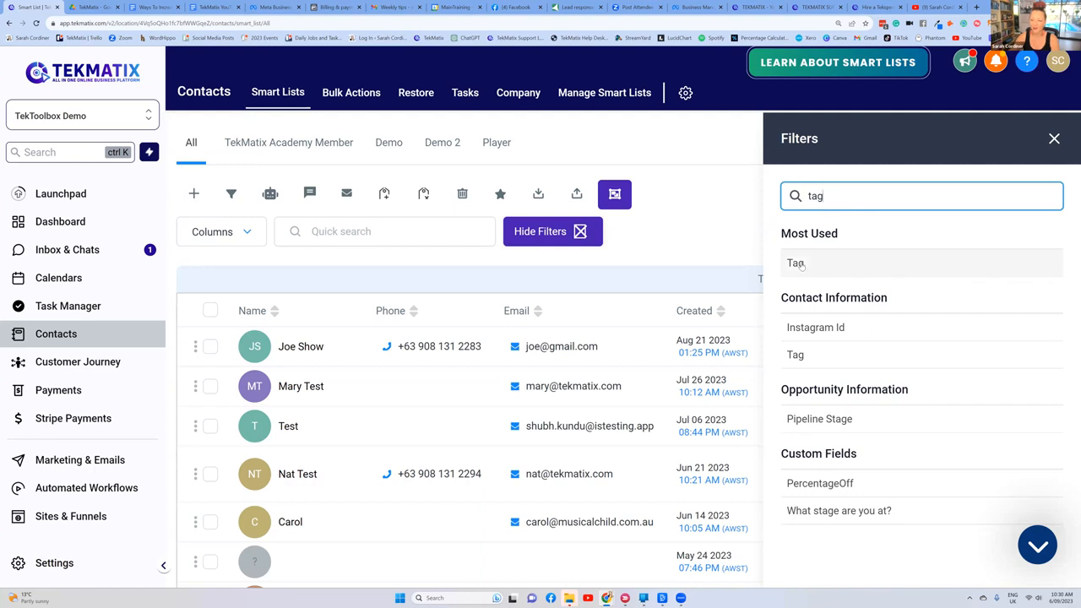
{"action": "left_click", "coordinate": [798, 264]}
{"action": "left_click", "coordinate": [825, 358]}
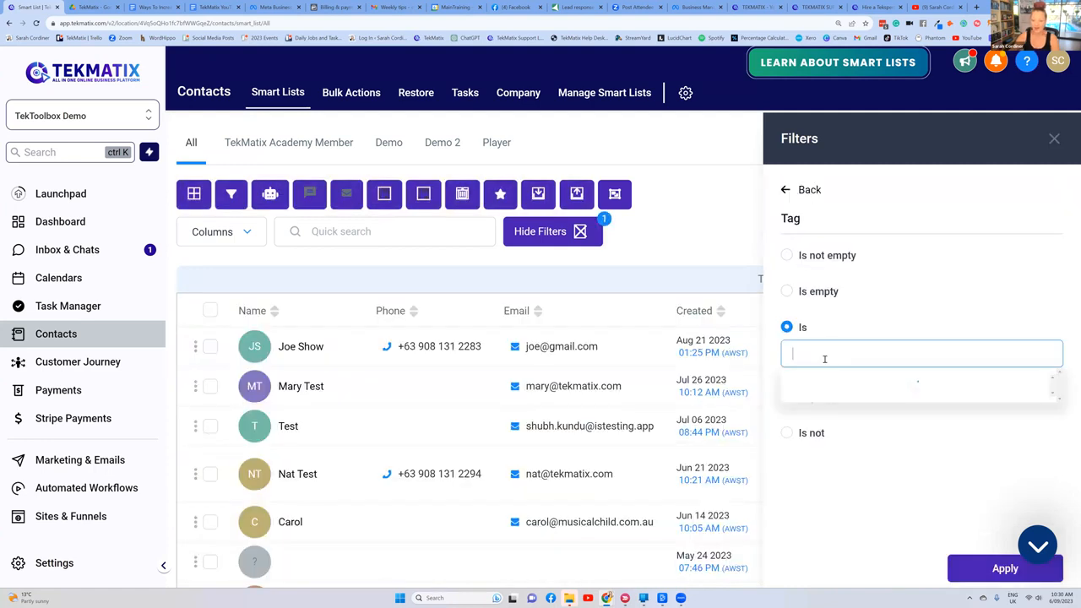
Step: Browse the tags available for the filter, try searching them for "coa", and clear the search text
{"action": "scroll", "coordinate": [863, 402], "scroll_direction": "down", "scroll_amount": 5}
{"action": "scroll", "coordinate": [863, 402], "scroll_direction": "down", "scroll_amount": 5}
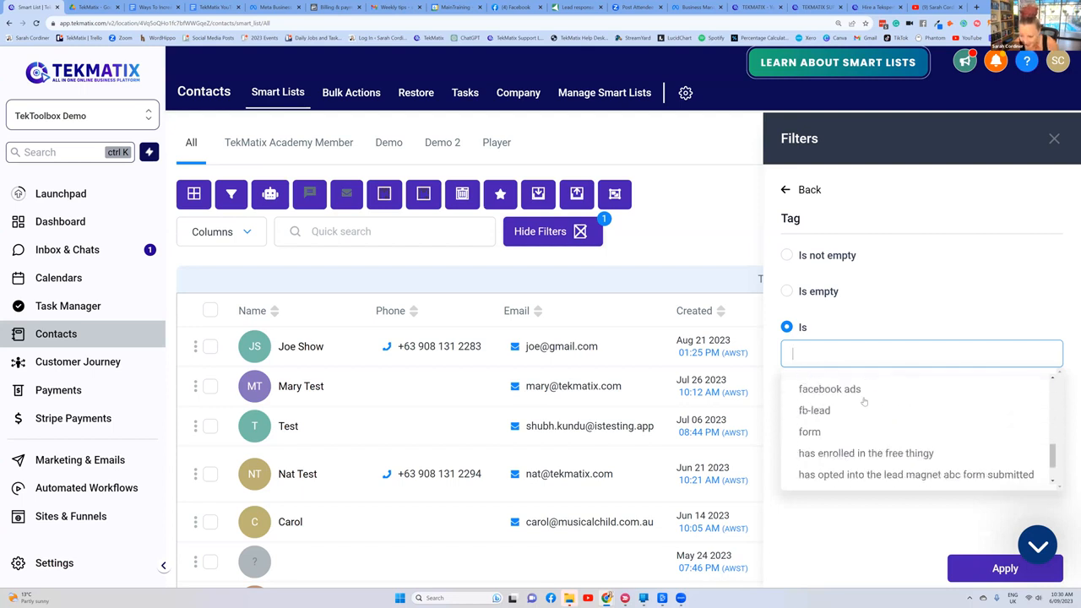
{"action": "type", "text": "co"}
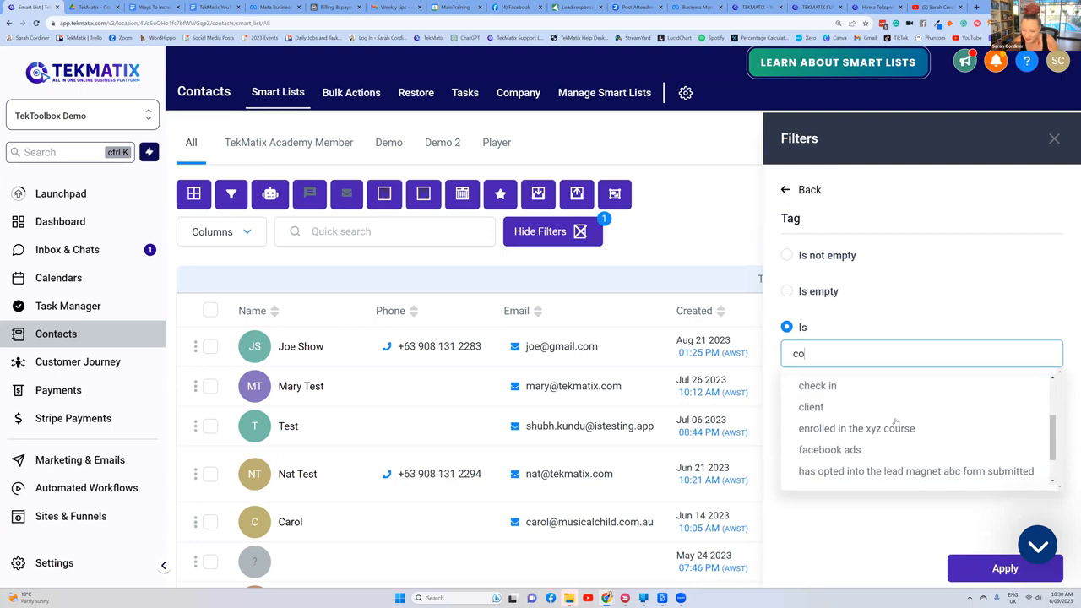
{"action": "type", "text": "a"}
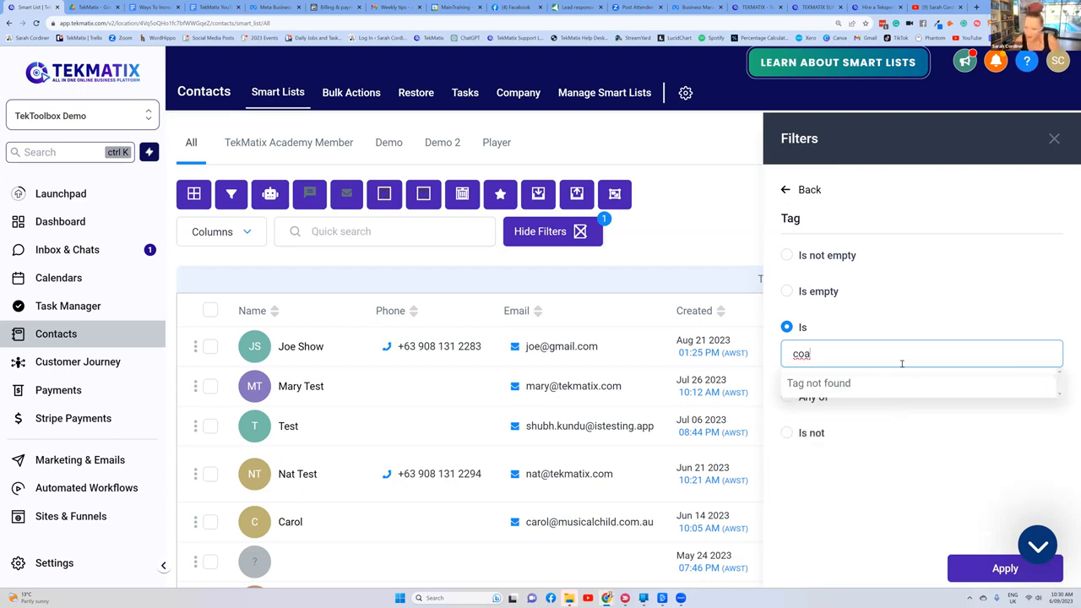
{"action": "key", "text": "BackSpace"}
{"action": "key", "text": "BackSpace"}
{"action": "key", "text": "BackSpace"}
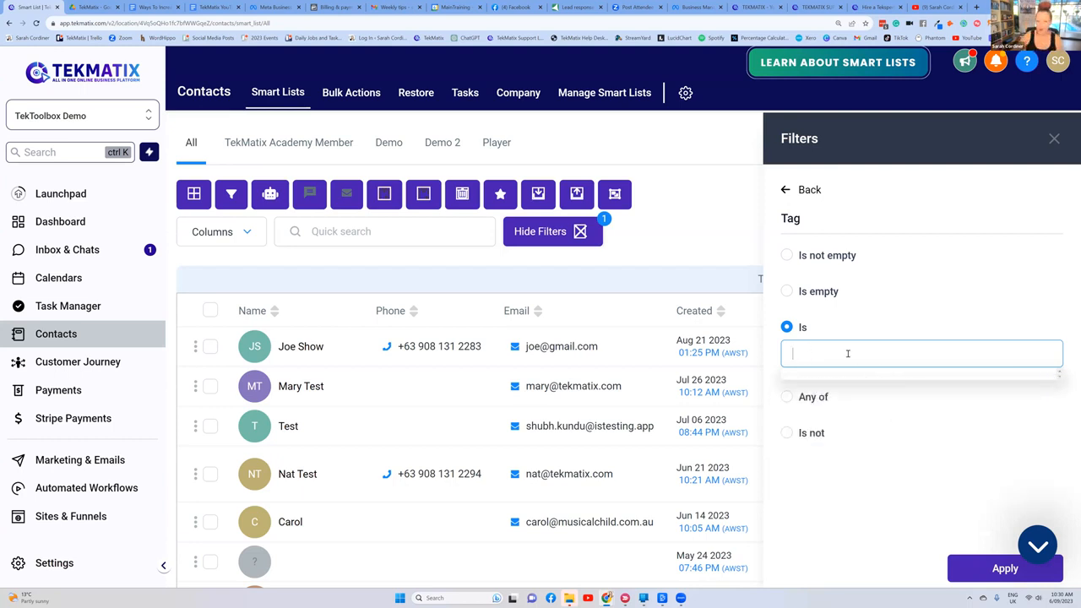
Step: Set the filter's tag to "[enrolled in yoga birth]" and apply it to the contacts
{"action": "left_click", "coordinate": [848, 354]}
{"action": "left_click", "coordinate": [879, 316]}
{"action": "left_click", "coordinate": [853, 353]}
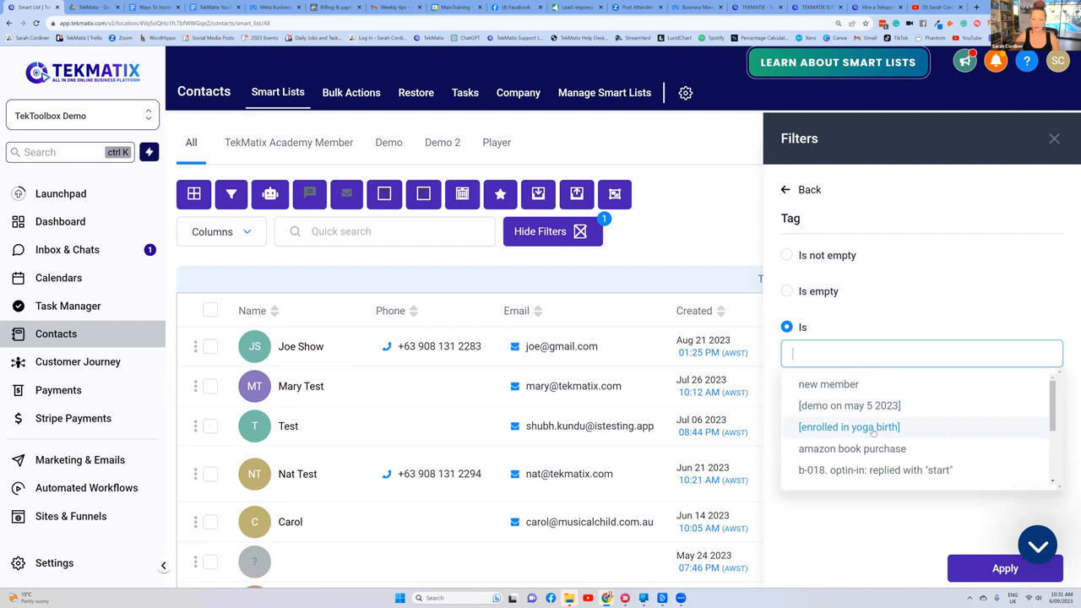
{"action": "left_click", "coordinate": [872, 430]}
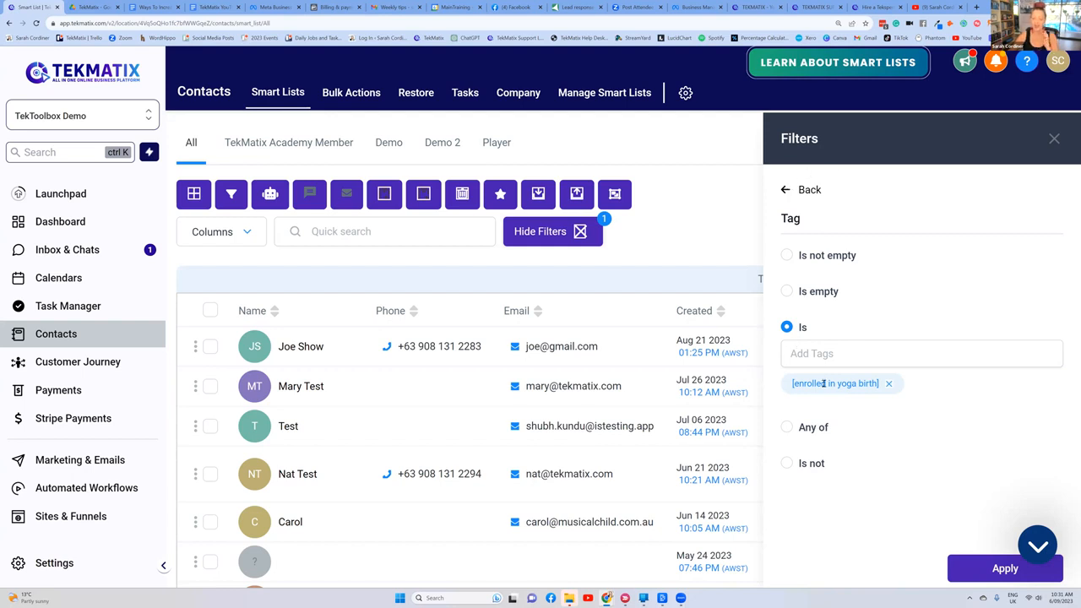
{"action": "left_click", "coordinate": [979, 568]}
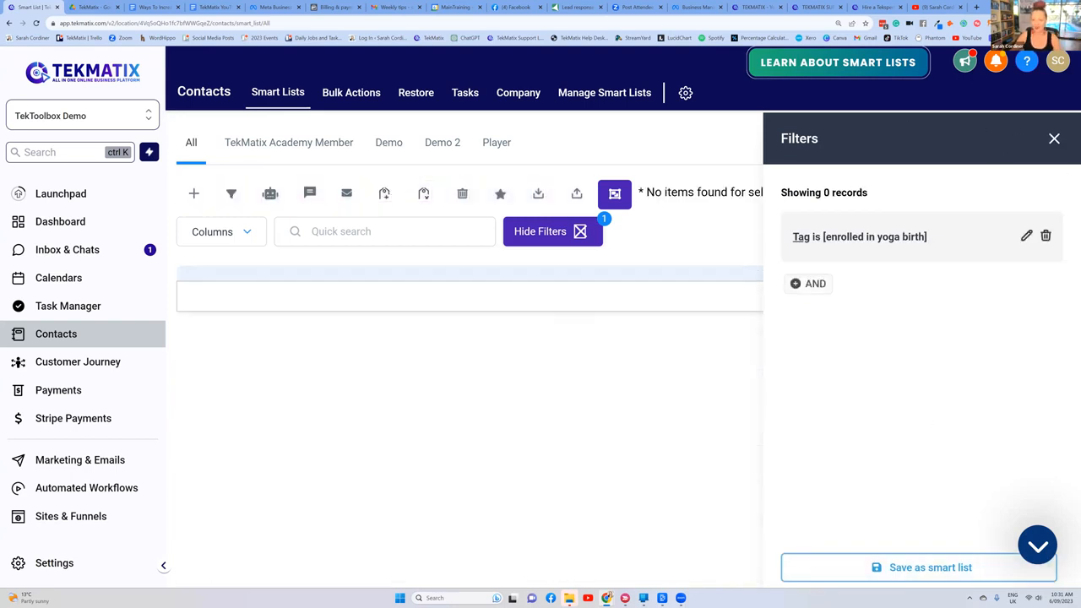
Step: Save the filtered contacts as a smart list named "Enrollees of Yoga Course" and close the filters
{"action": "left_click", "coordinate": [905, 572]}
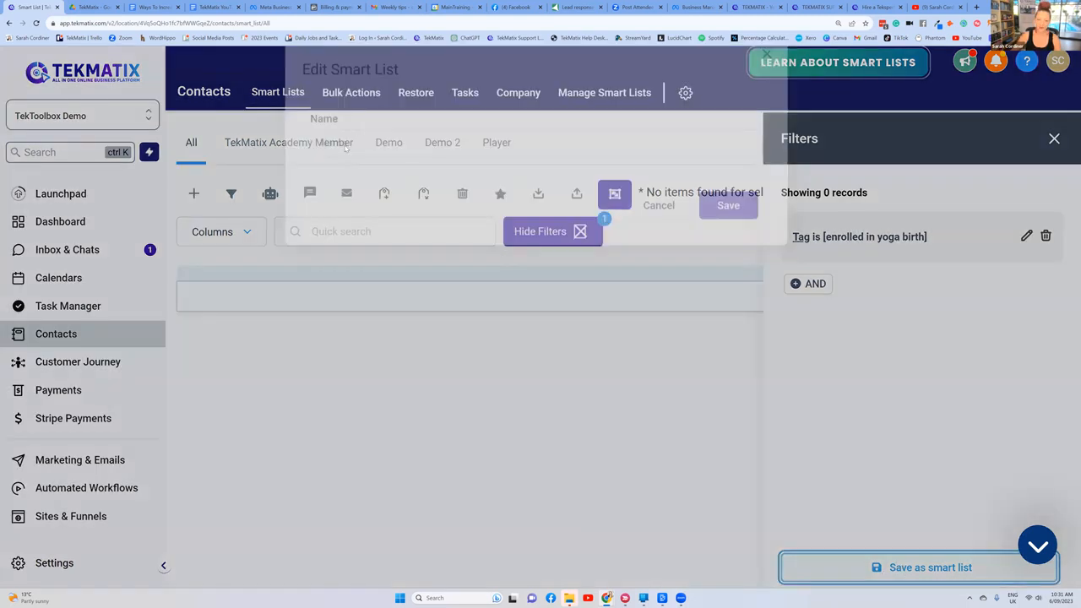
{"action": "left_click", "coordinate": [343, 183]}
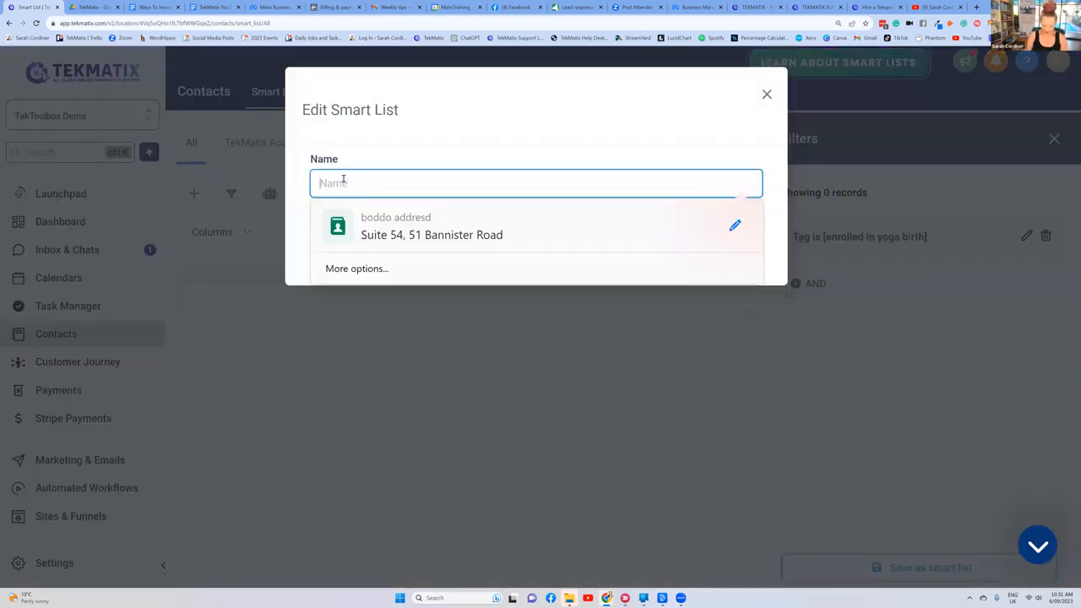
{"action": "type", "text": "Enrollees of "}
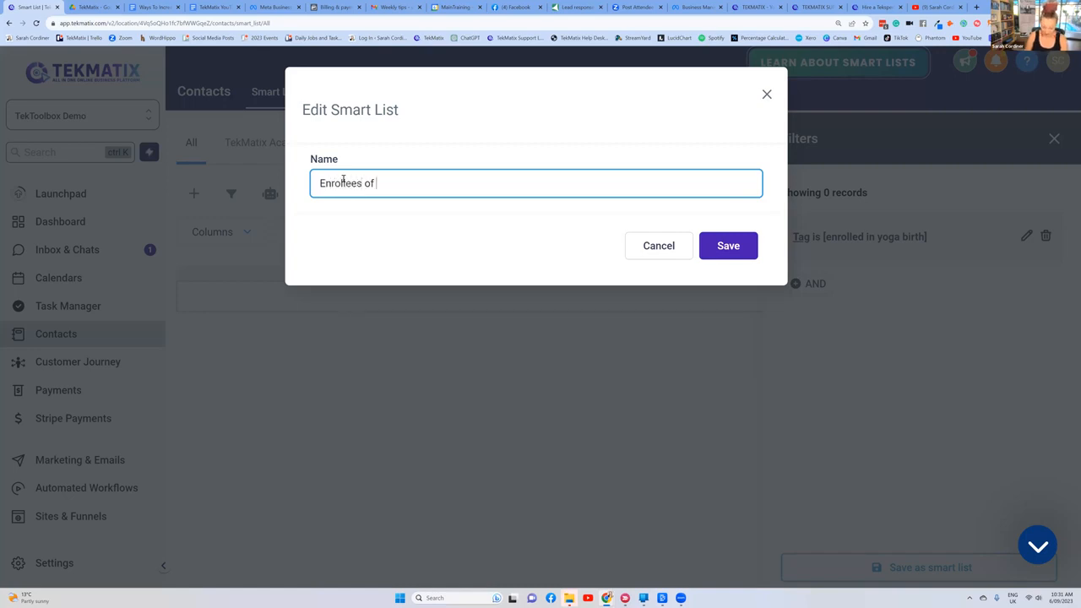
{"action": "type", "text": "Yoga Course"}
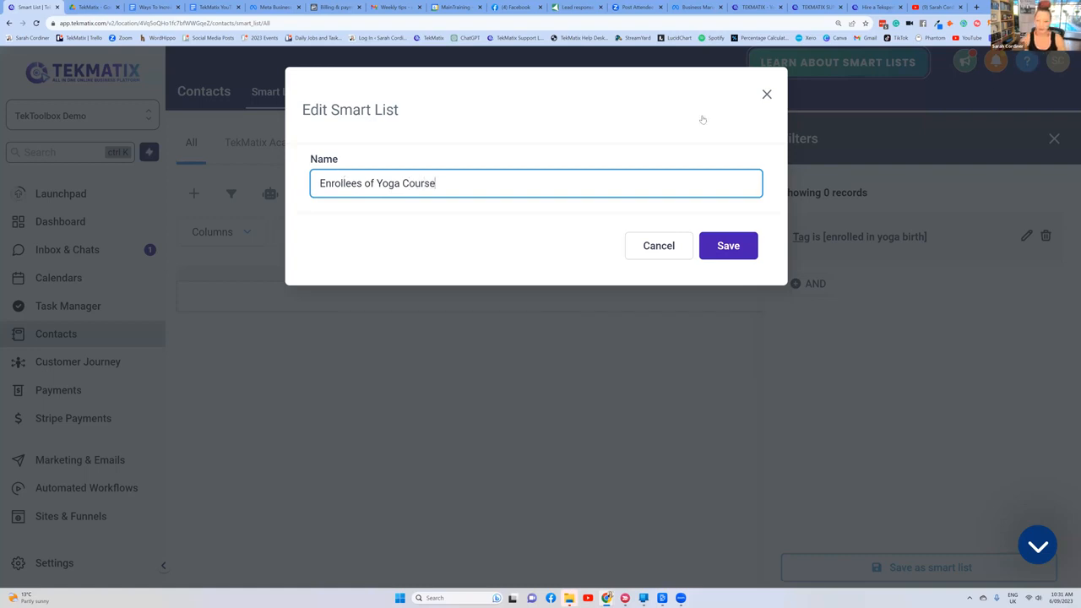
{"action": "left_click", "coordinate": [718, 247]}
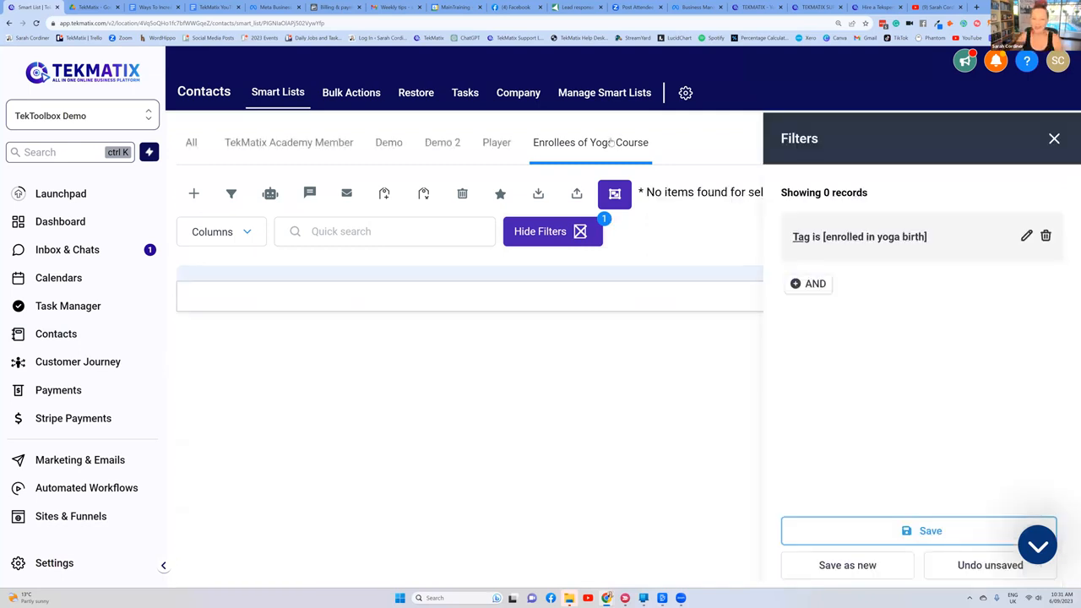
{"action": "left_click", "coordinate": [1054, 139]}
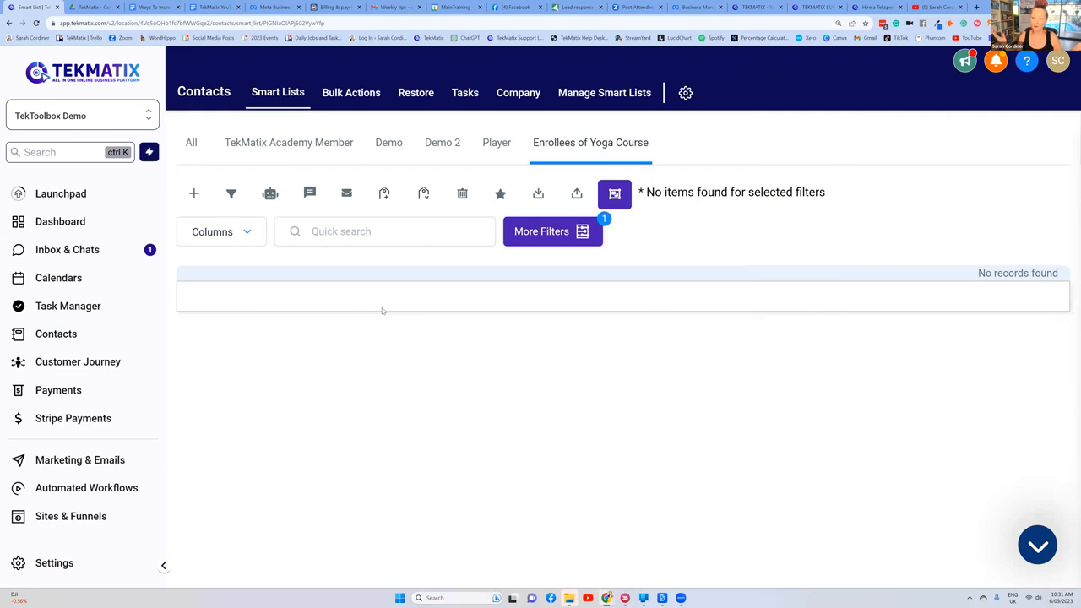
{"action": "left_click", "coordinate": [604, 146]}
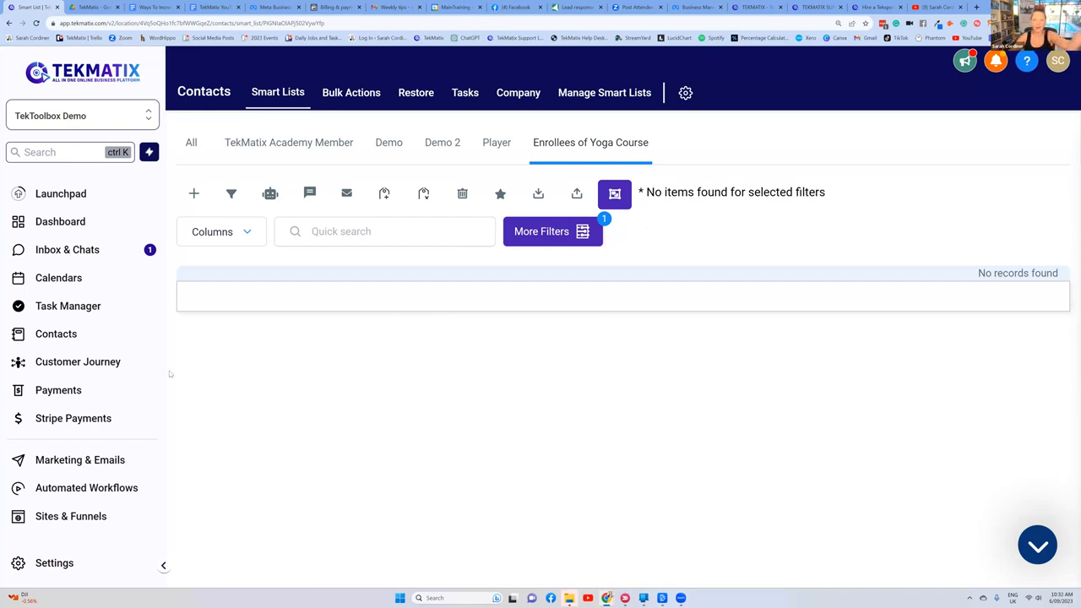
Step: Go back to all contacts, search for the demo contact by initial and surname, and open the matching record
{"action": "left_click", "coordinate": [68, 463]}
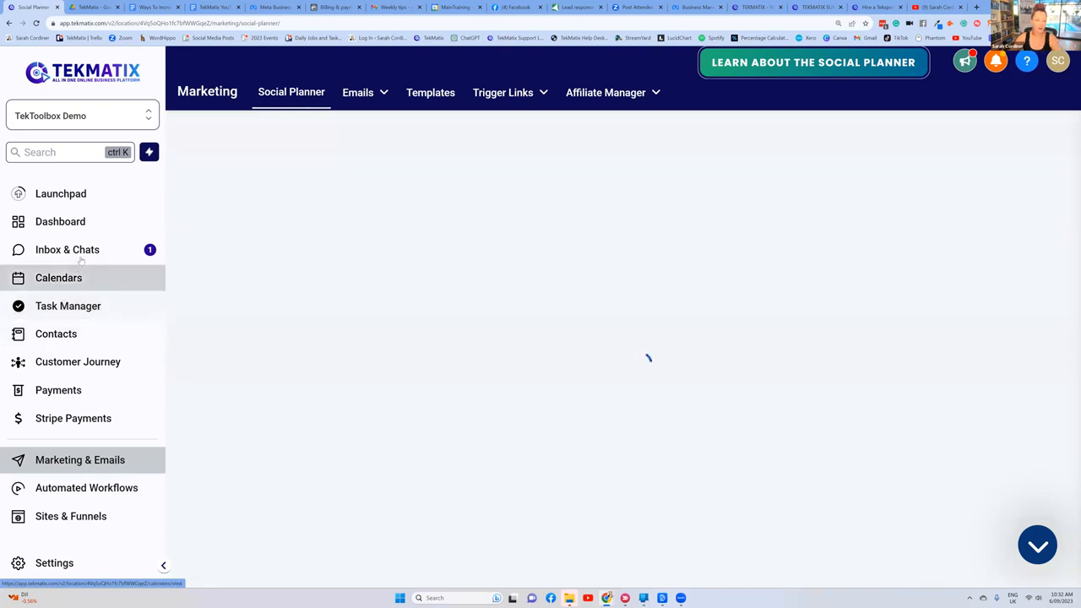
{"action": "left_click", "coordinate": [55, 335]}
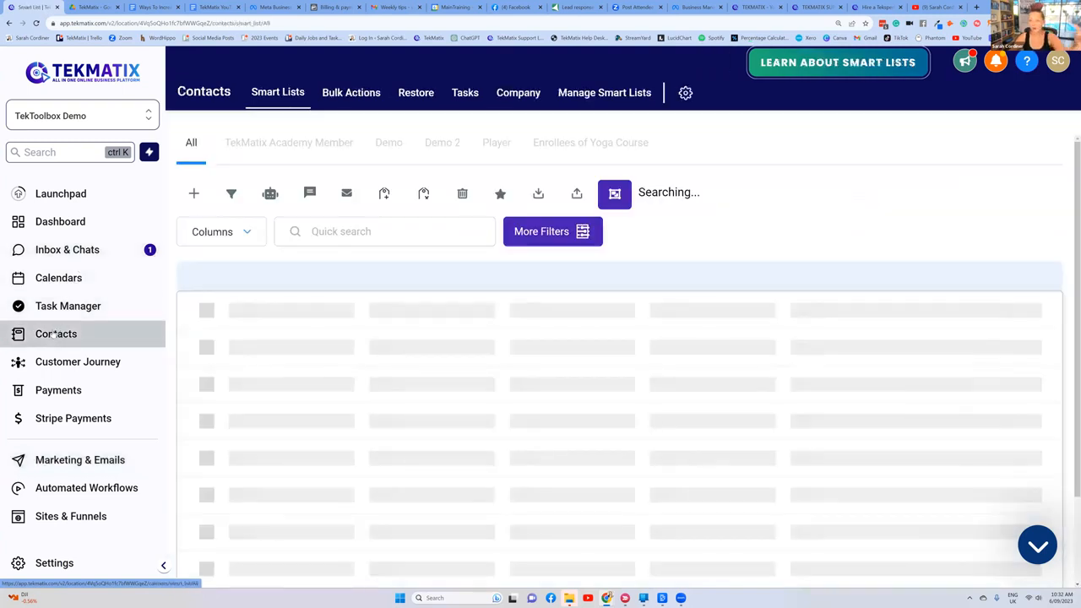
{"action": "left_click", "coordinate": [355, 231]}
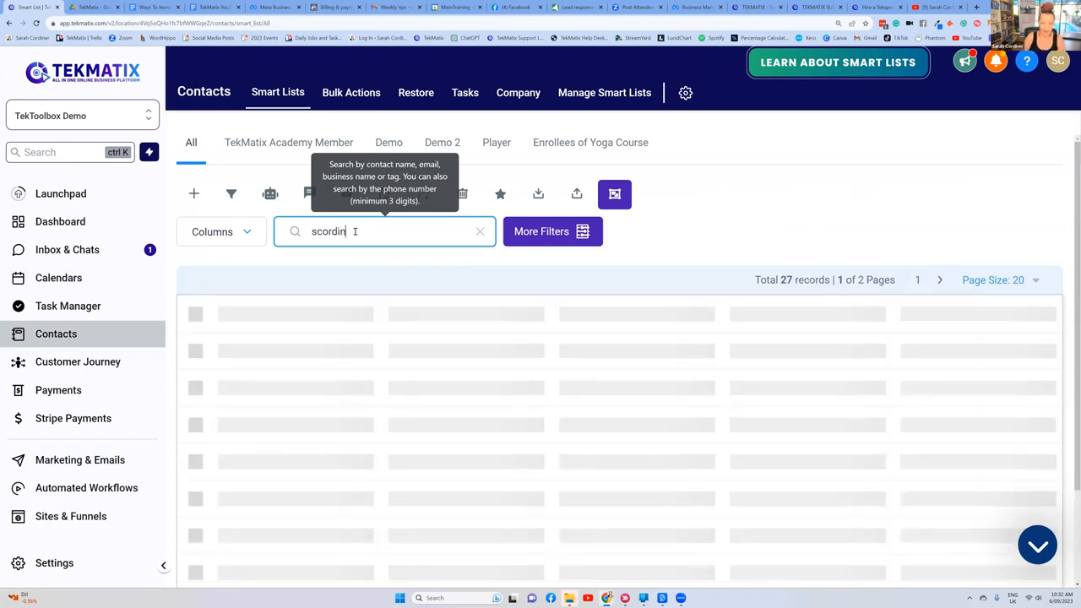
{"action": "left_click", "coordinate": [327, 347]}
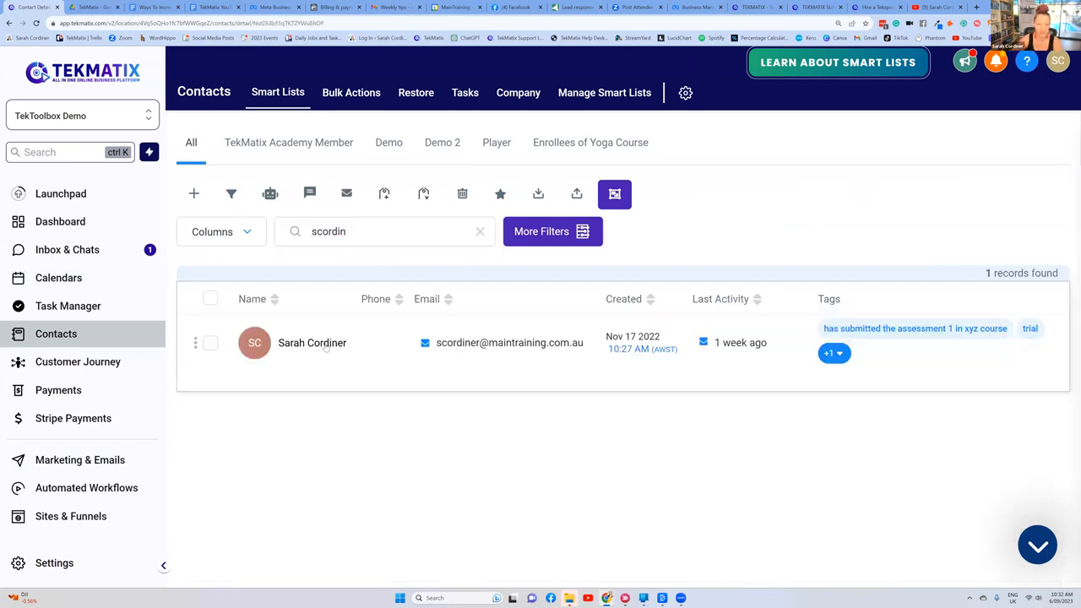
Step: Add the offer "Astrology Course - Lite Package" to the contact's Offers
{"action": "scroll", "coordinate": [341, 237], "scroll_direction": "down", "scroll_amount": 10}
{"action": "scroll", "coordinate": [334, 245], "scroll_direction": "down", "scroll_amount": 5}
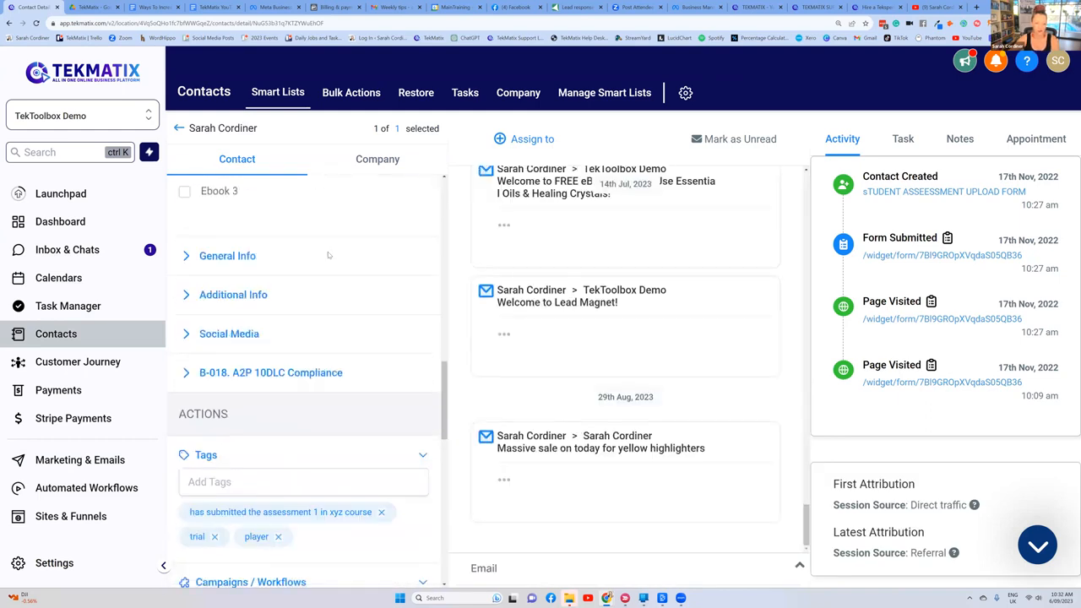
{"action": "scroll", "coordinate": [312, 253], "scroll_direction": "down", "scroll_amount": 3}
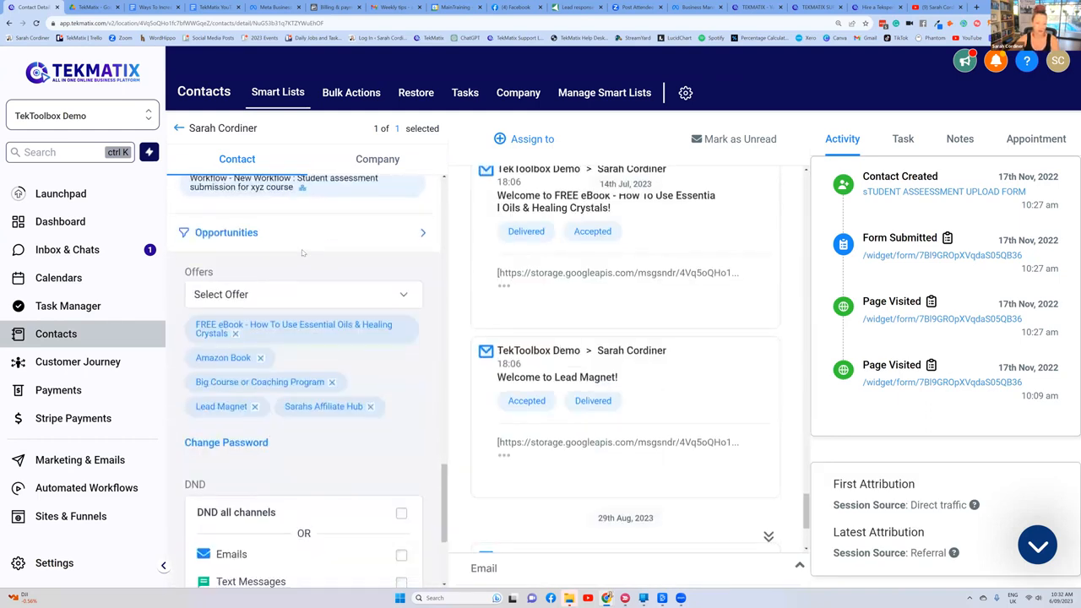
{"action": "left_click", "coordinate": [241, 295]}
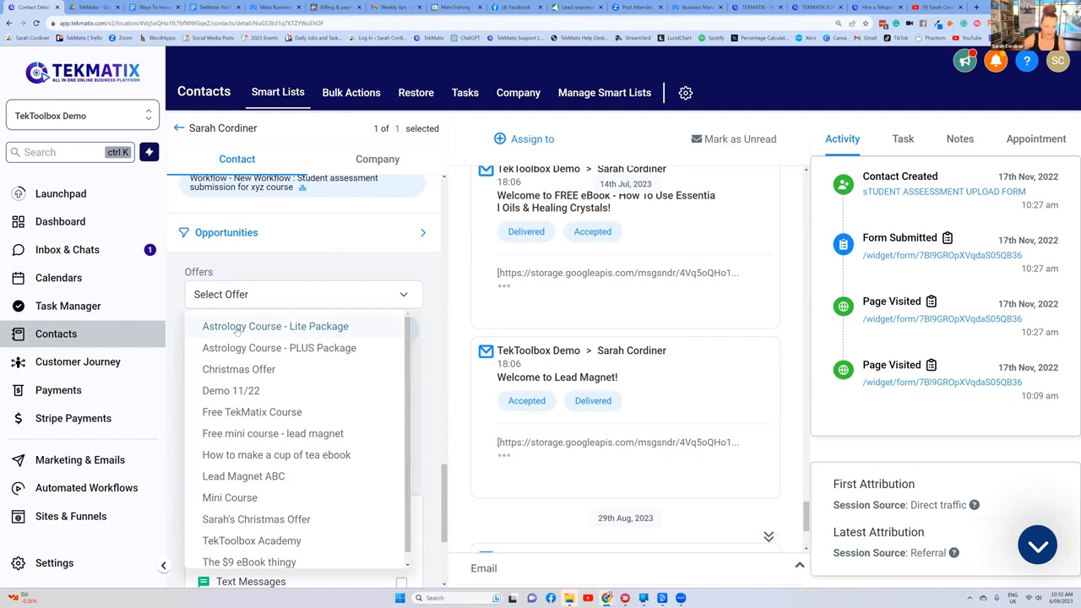
{"action": "scroll", "coordinate": [245, 346], "scroll_direction": "down", "scroll_amount": 1}
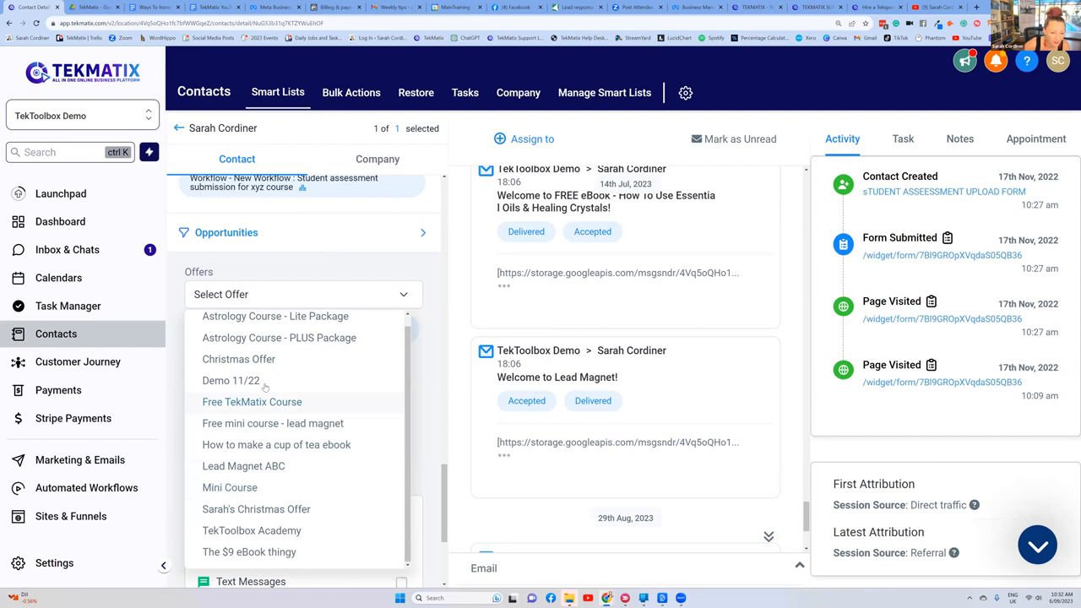
{"action": "scroll", "coordinate": [275, 380], "scroll_direction": "down", "scroll_amount": 1}
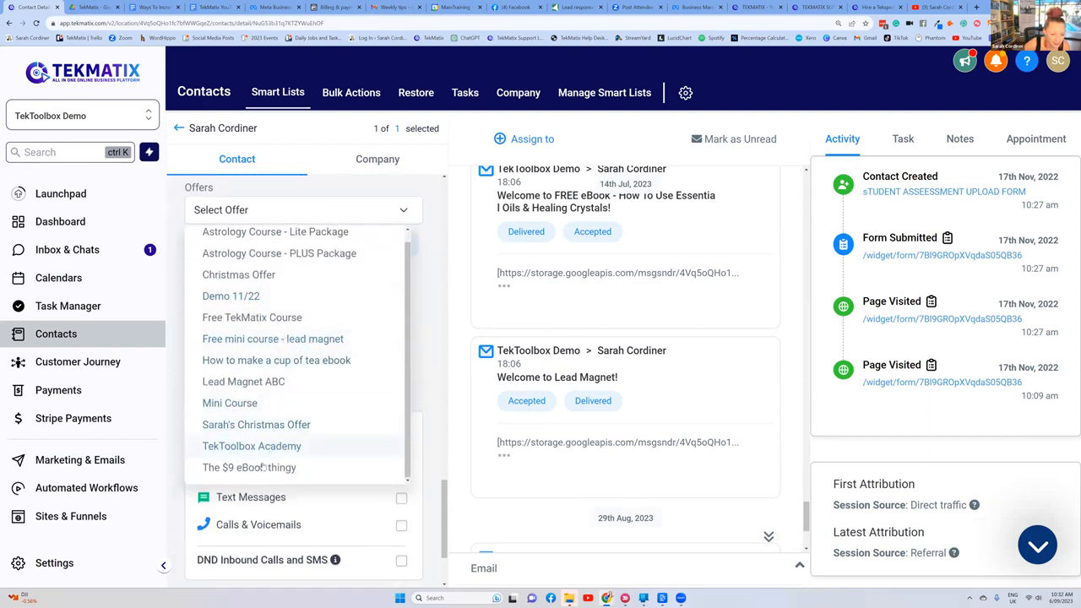
{"action": "scroll", "coordinate": [263, 464], "scroll_direction": "down", "scroll_amount": 1}
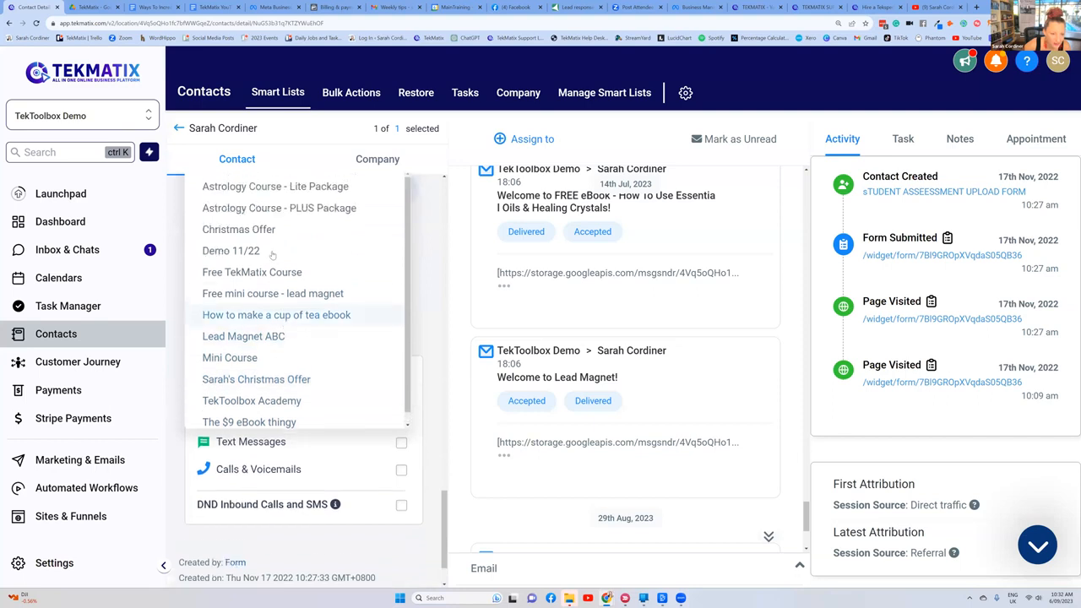
{"action": "scroll", "coordinate": [272, 255], "scroll_direction": "up", "scroll_amount": 1}
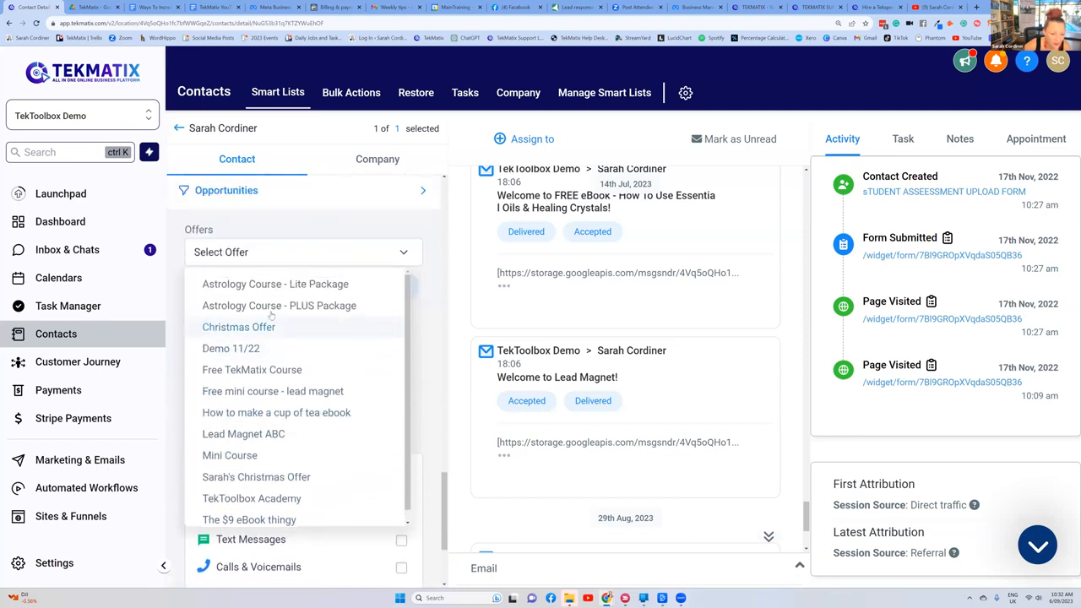
{"action": "left_click", "coordinate": [327, 287]}
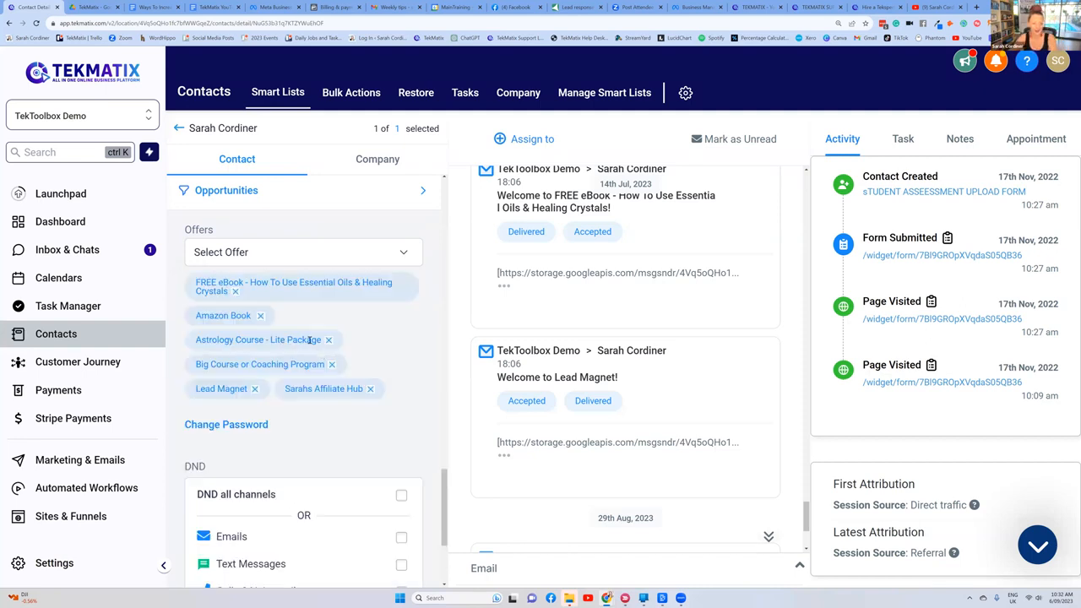
{"action": "scroll", "coordinate": [304, 321], "scroll_direction": "up", "scroll_amount": 6}
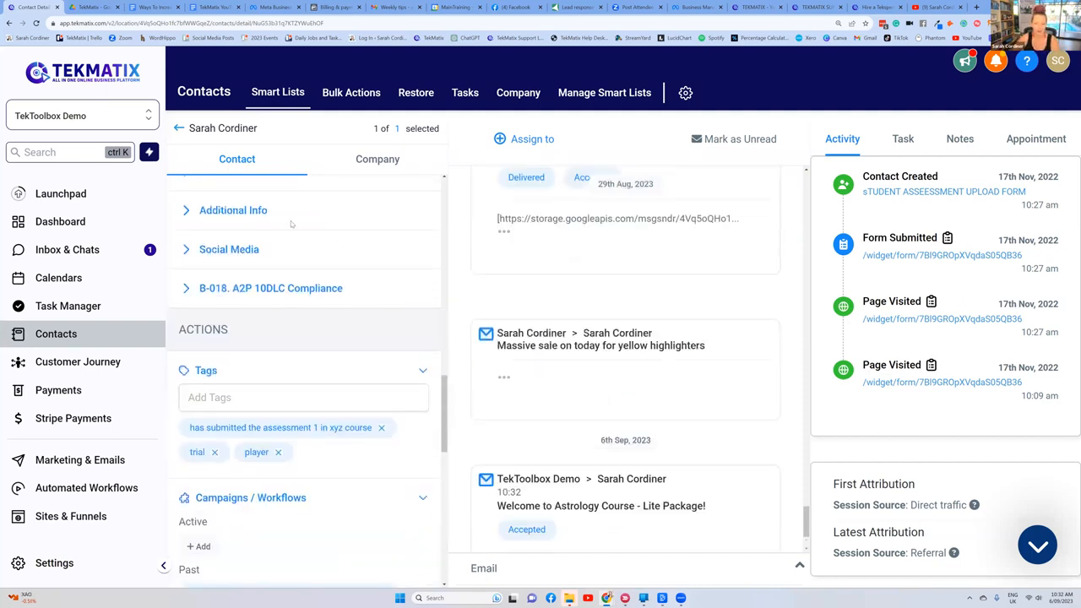
{"action": "scroll", "coordinate": [291, 224], "scroll_direction": "up", "scroll_amount": 5}
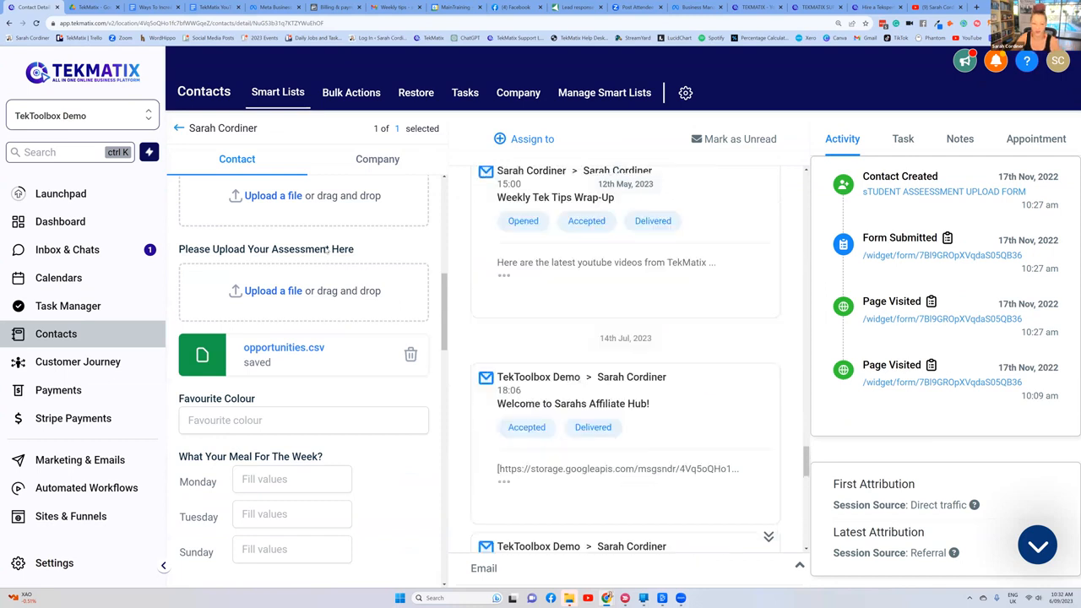
Step: Leave the contact record, go to the email campaigns in the marketing area and start a new campaign
{"action": "scroll", "coordinate": [327, 250], "scroll_direction": "down", "scroll_amount": 3}
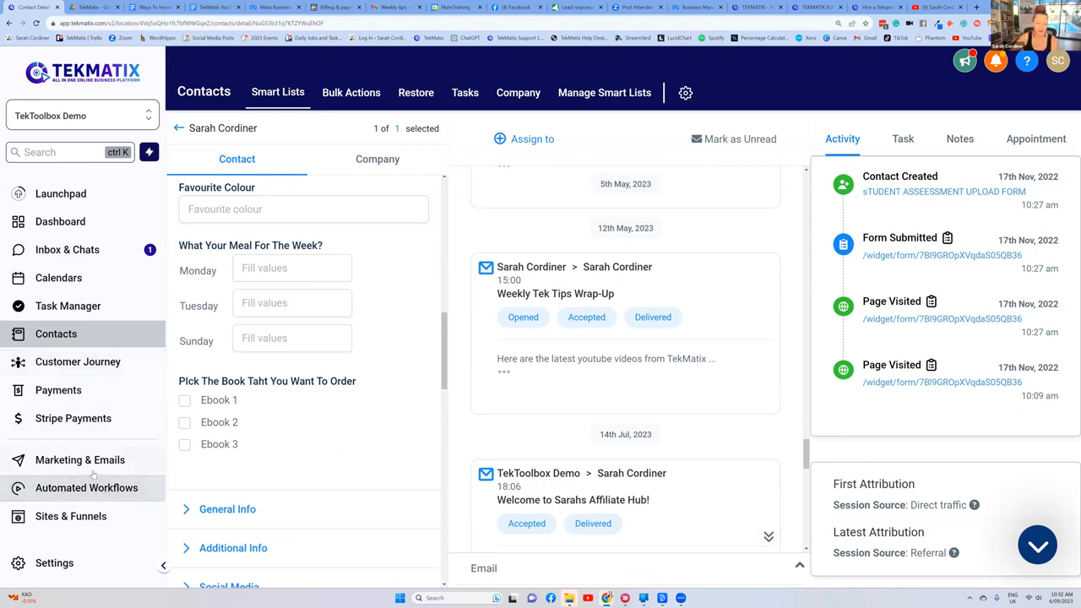
{"action": "left_click", "coordinate": [127, 462]}
{"action": "mouse_move", "coordinate": [375, 99]}
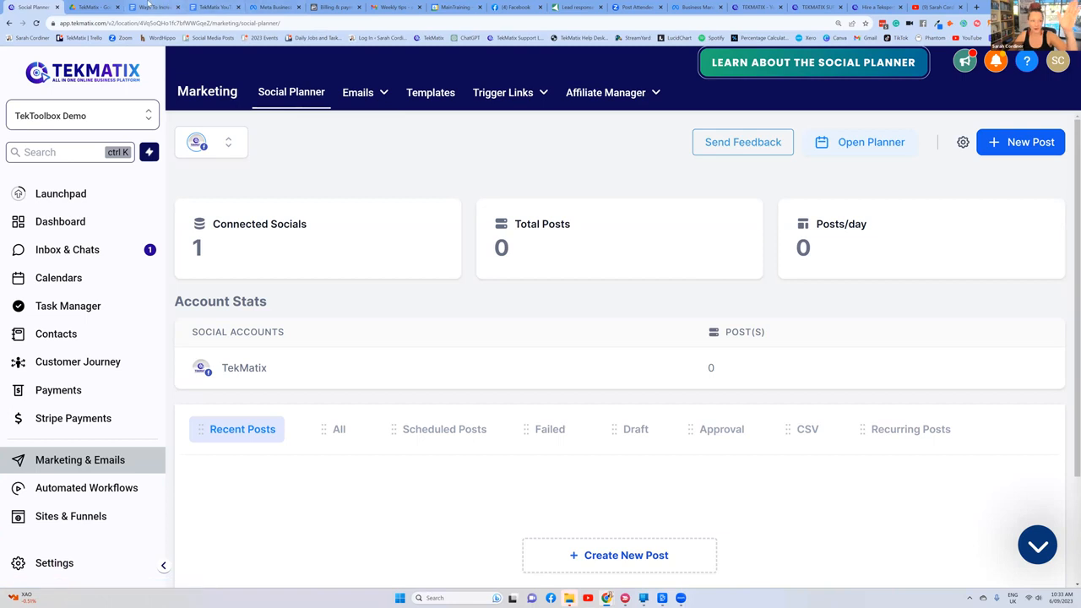
{"action": "left_click", "coordinate": [153, 7]}
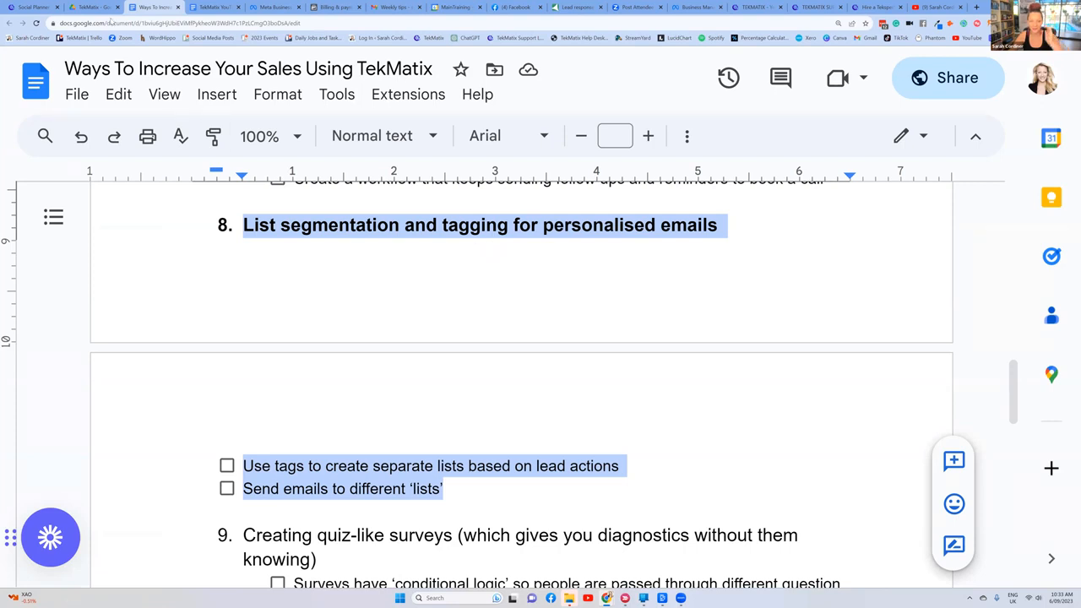
{"action": "key", "text": "ctrl+1"}
{"action": "mouse_move", "coordinate": [370, 93]}
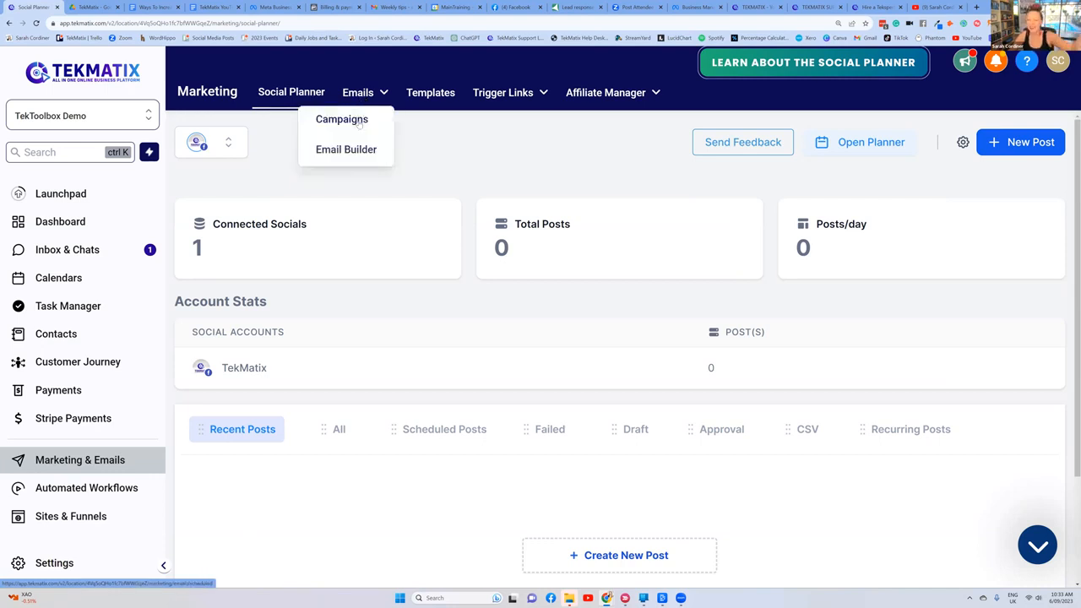
{"action": "left_click", "coordinate": [359, 123]}
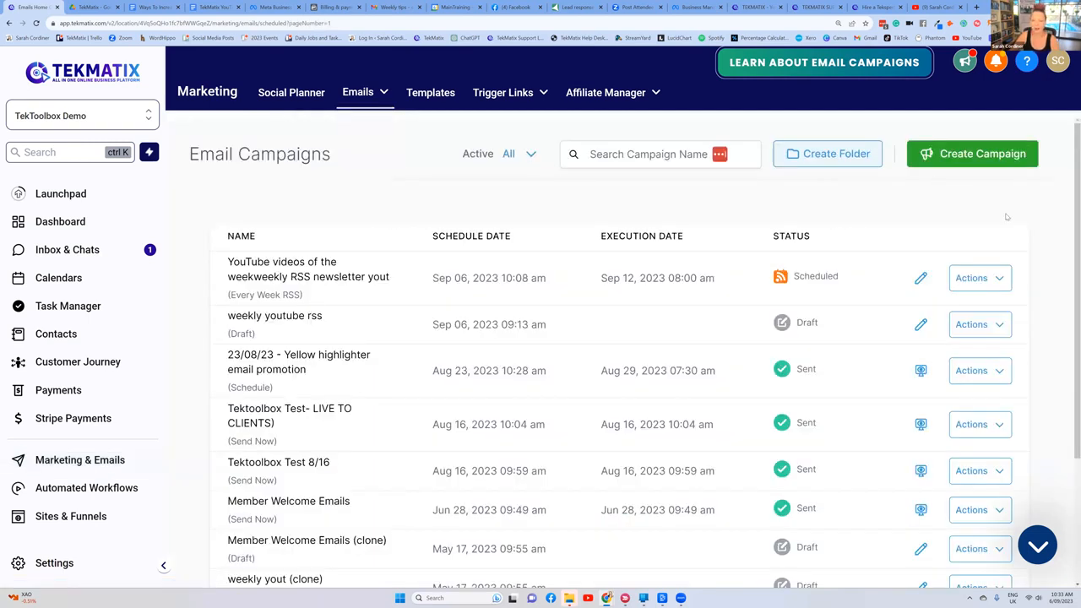
{"action": "left_click", "coordinate": [971, 154]}
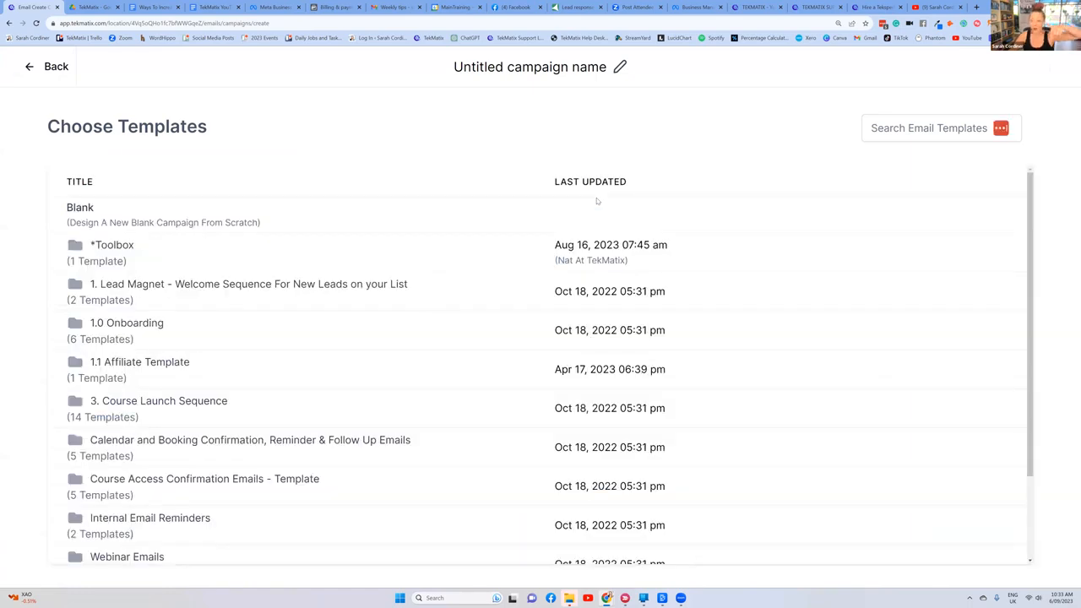
Step: Search the email templates for "cour" and use "Student Course Progress Email 4 - Mod 3" for the campaign
{"action": "left_click", "coordinate": [906, 131]}
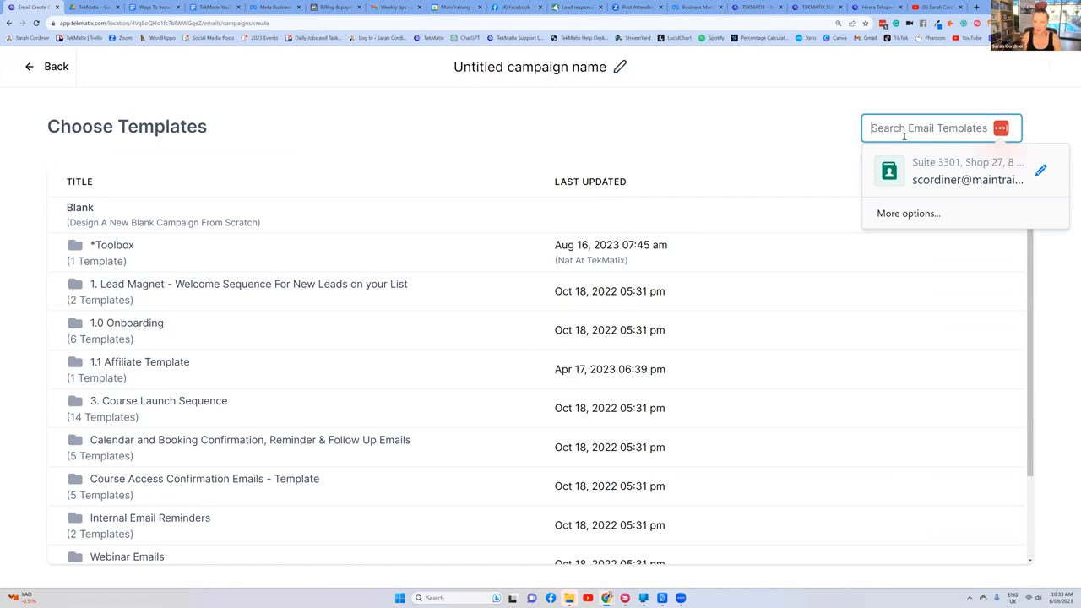
{"action": "type", "text": "yoga"}
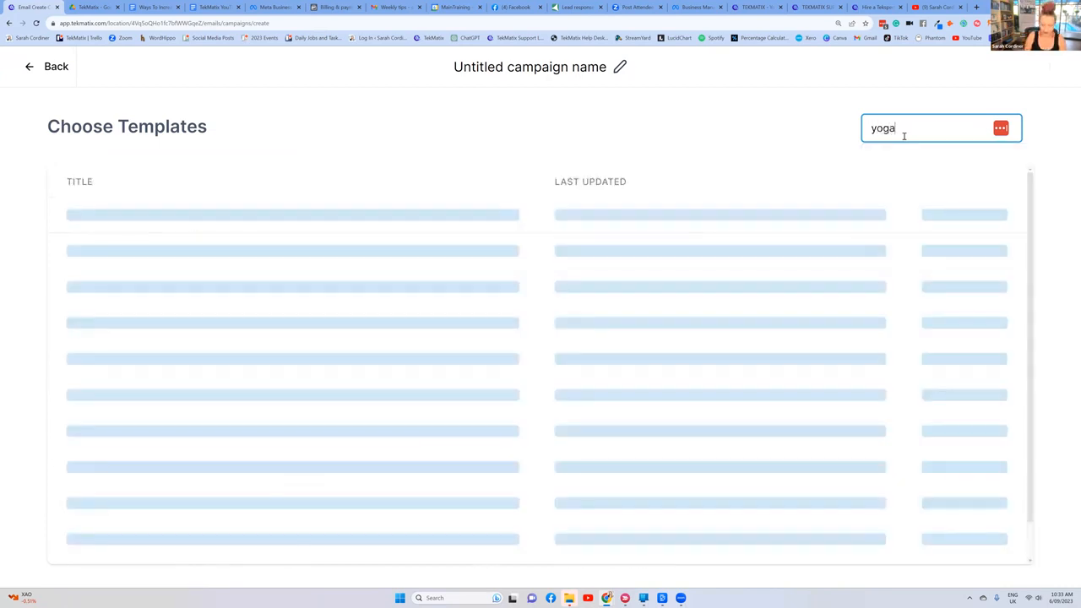
{"action": "key", "text": "BackSpace"}
{"action": "key", "text": "BackSpace"}
{"action": "key", "text": "BackSpace"}
{"action": "type", "text": "cour"}
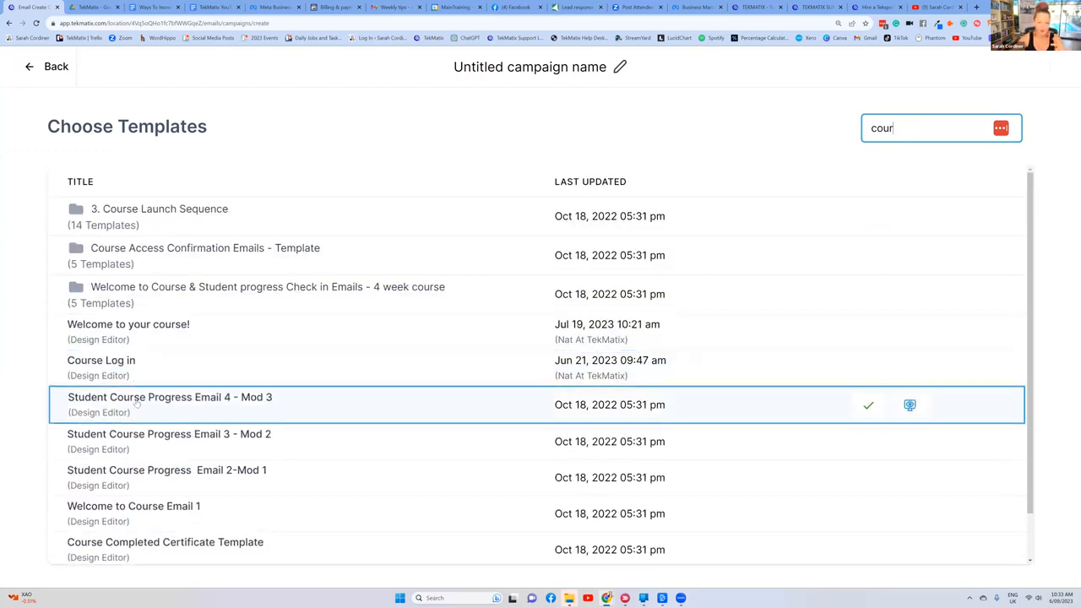
{"action": "left_click", "coordinate": [870, 407]}
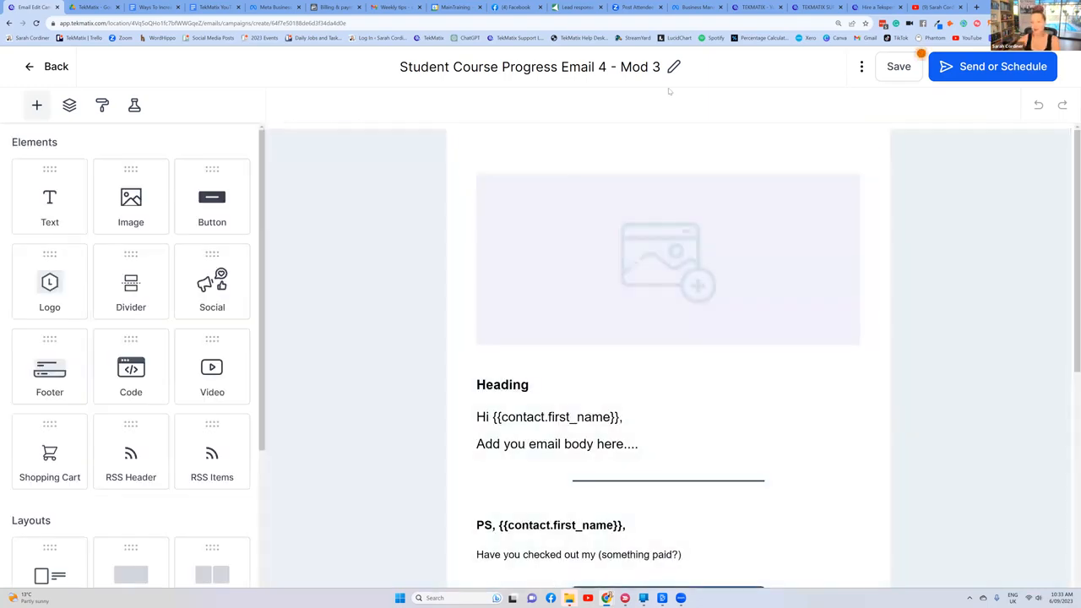
Step: Go to the campaign's send settings and set the recipients to the smart list "Enrollees of Yoga Course"
{"action": "left_click", "coordinate": [988, 71]}
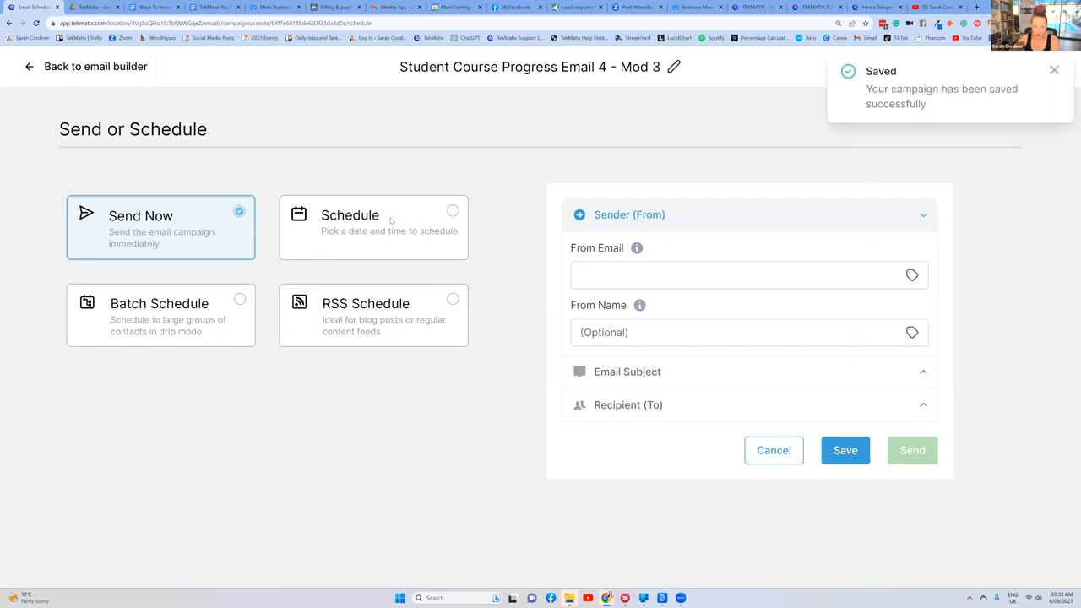
{"action": "left_click", "coordinate": [605, 276]}
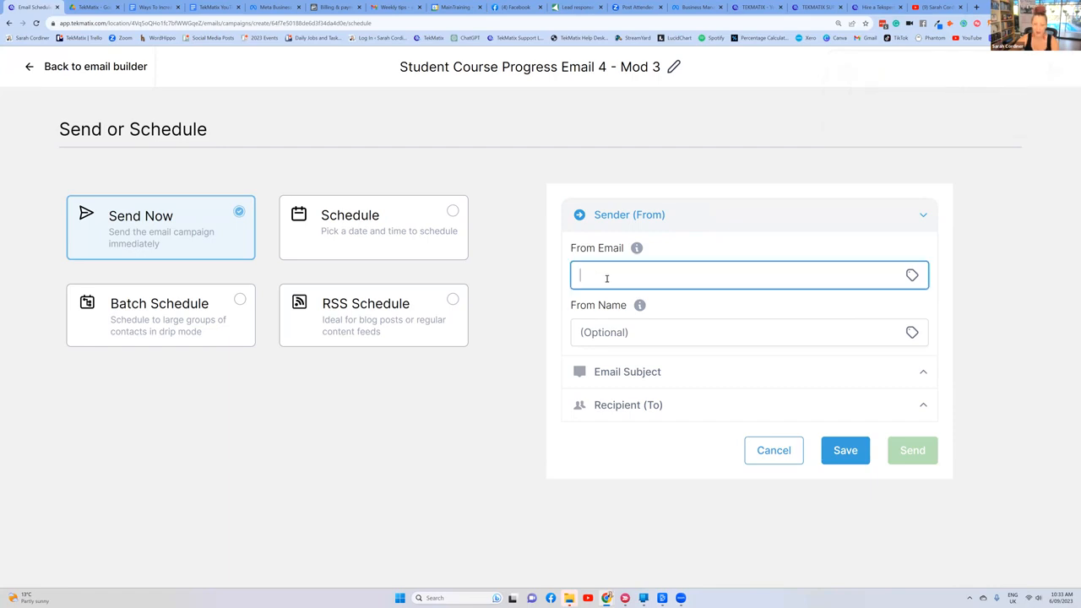
{"action": "left_click", "coordinate": [657, 406]}
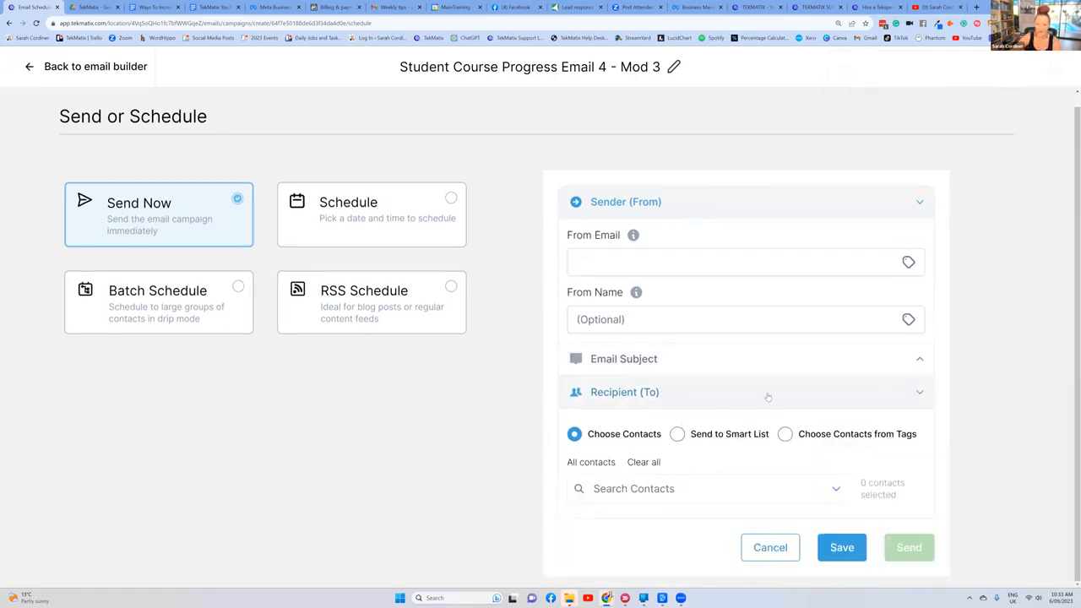
{"action": "left_click", "coordinate": [677, 434]}
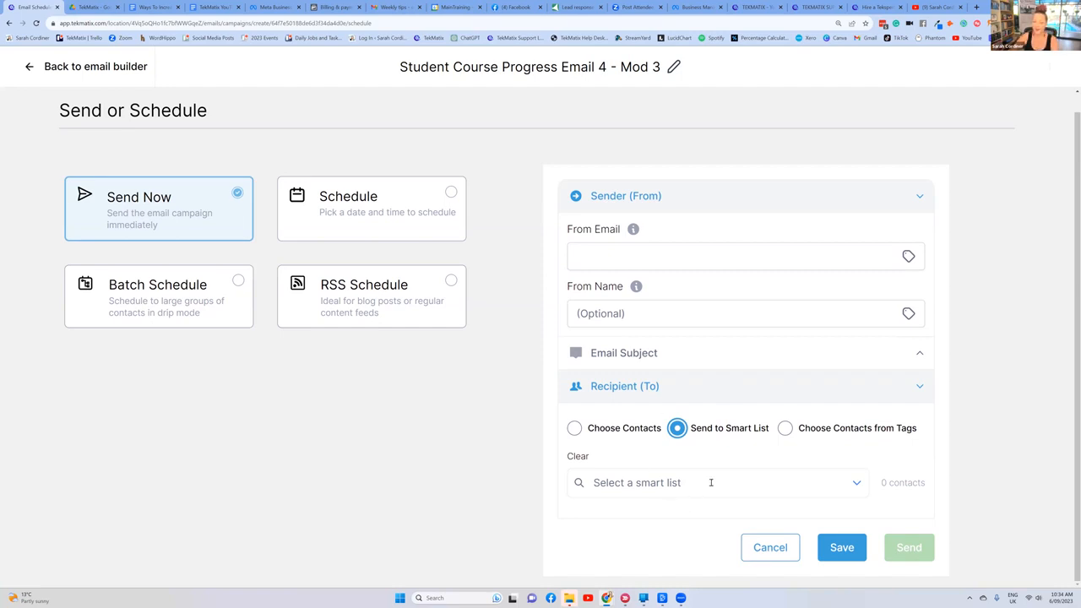
{"action": "left_click", "coordinate": [848, 478]}
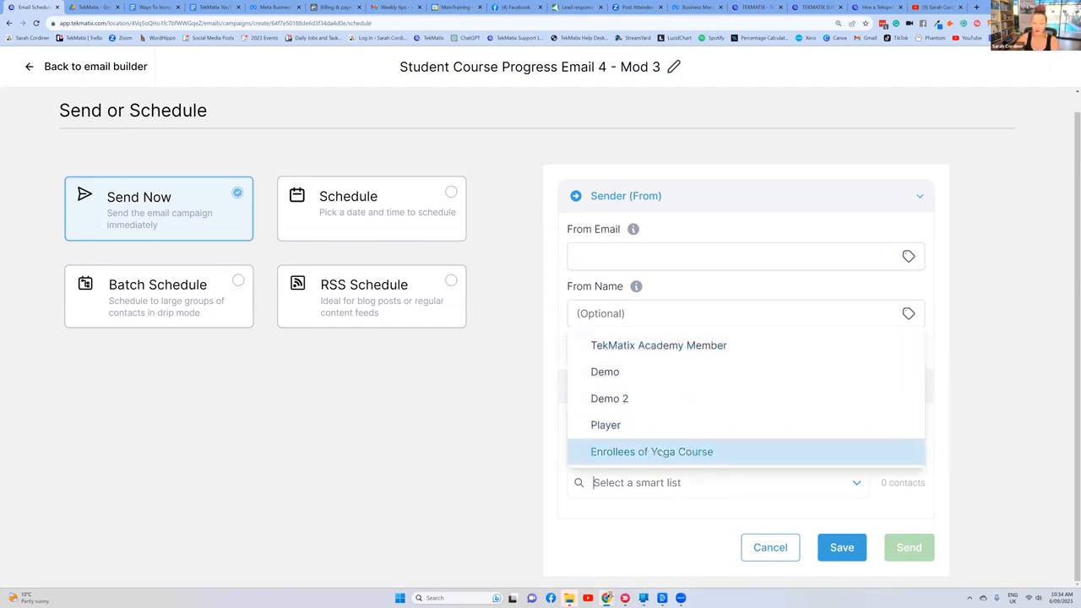
{"action": "left_click", "coordinate": [699, 454]}
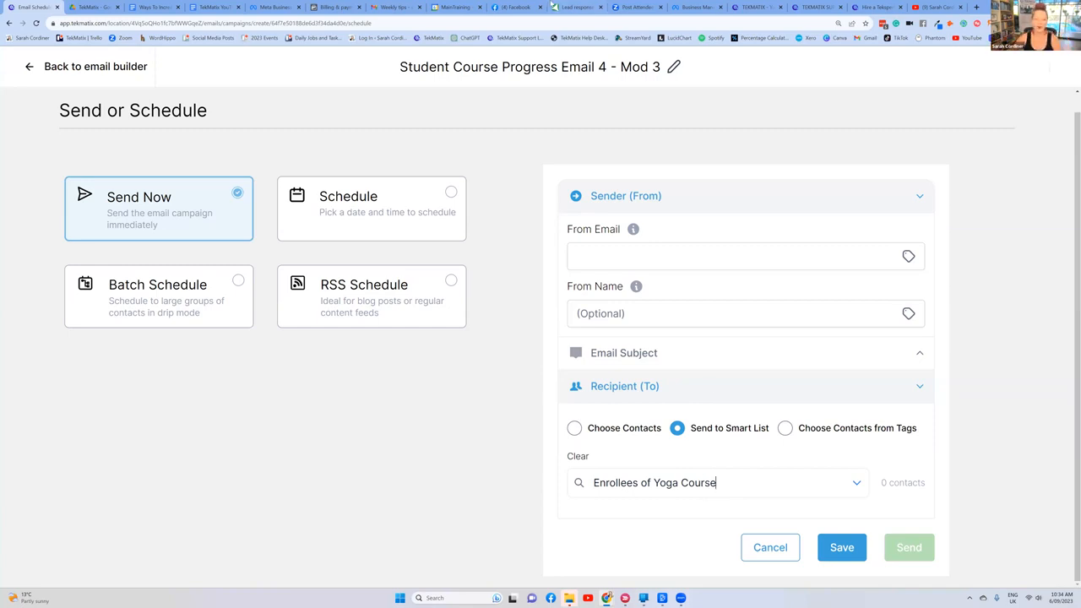
Step: Check the sales tips document, then leave the campaign's send settings and email builder for the campaigns list
{"action": "left_click", "coordinate": [155, 7]}
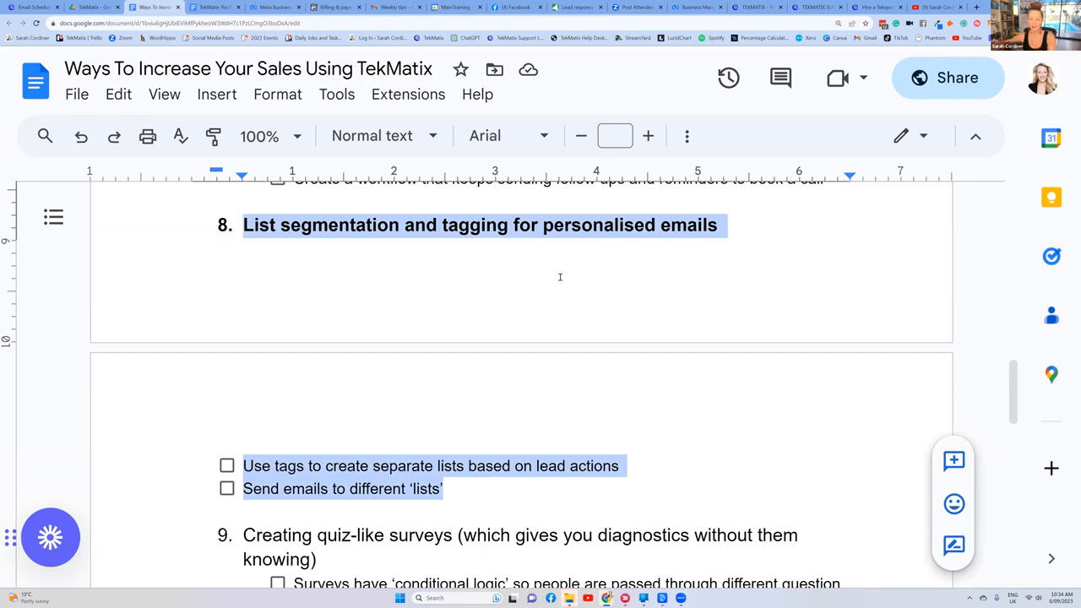
{"action": "left_click", "coordinate": [34, 7]}
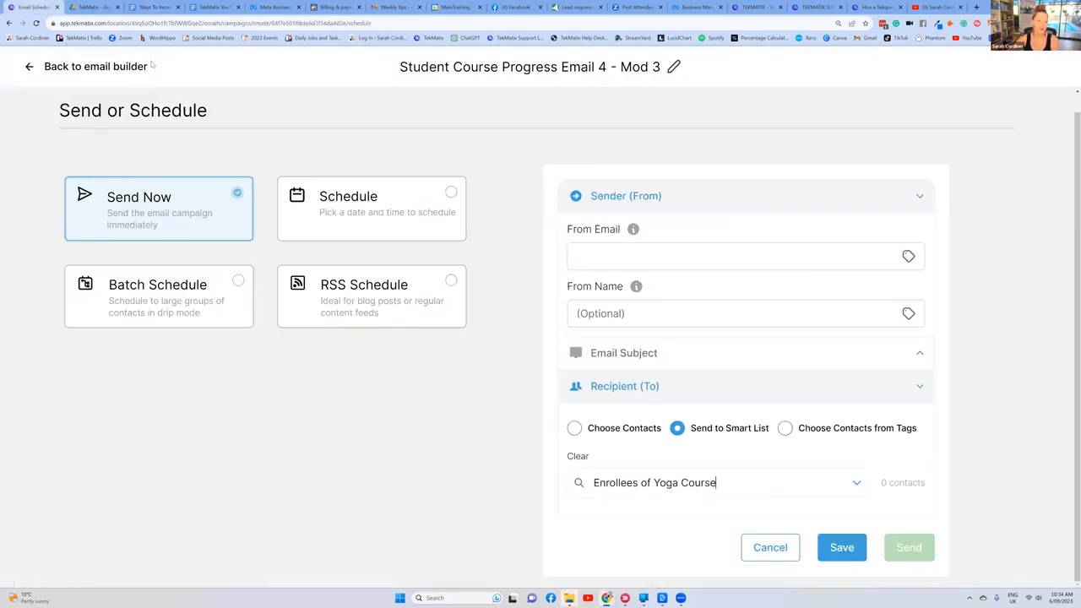
{"action": "left_click", "coordinate": [26, 68]}
{"action": "left_click", "coordinate": [28, 66]}
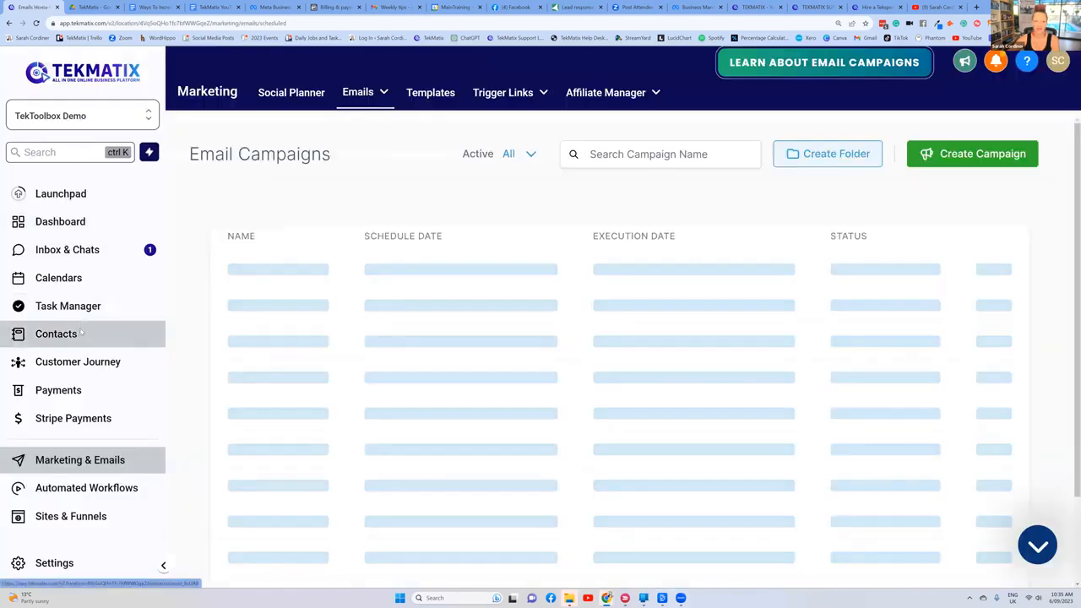
Step: Filter all contacts by country is Australia and apply the filter
{"action": "left_click", "coordinate": [76, 335]}
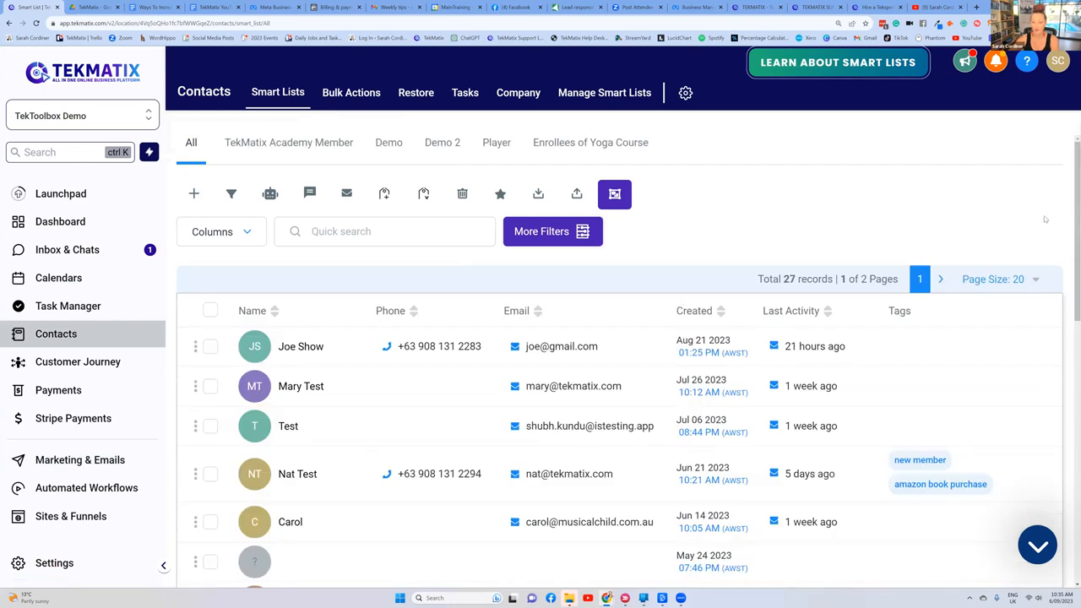
{"action": "left_click", "coordinate": [594, 236]}
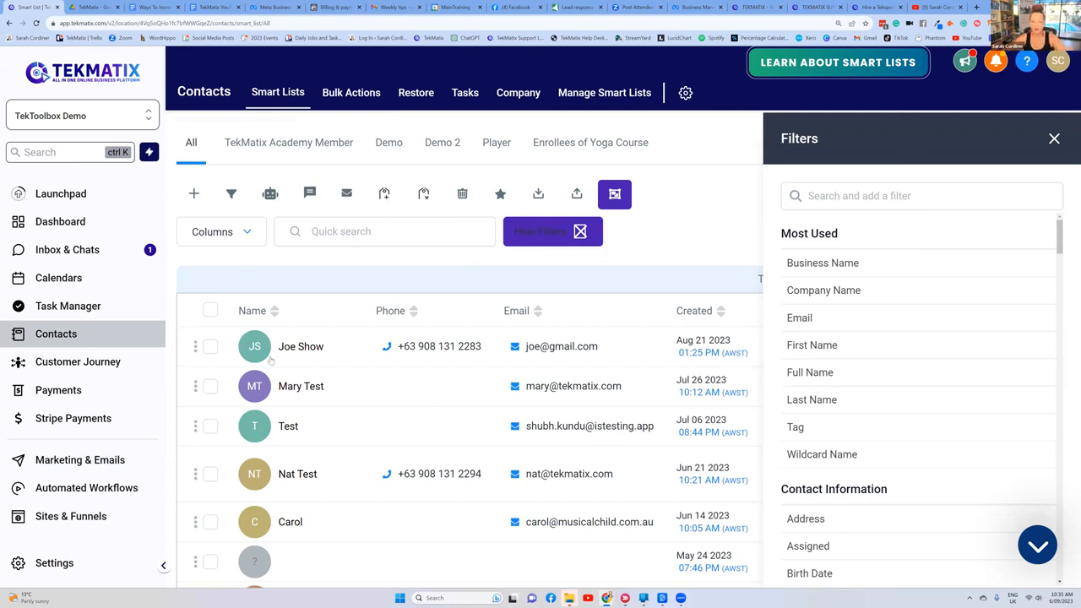
{"action": "scroll", "coordinate": [868, 289], "scroll_direction": "down", "scroll_amount": 5}
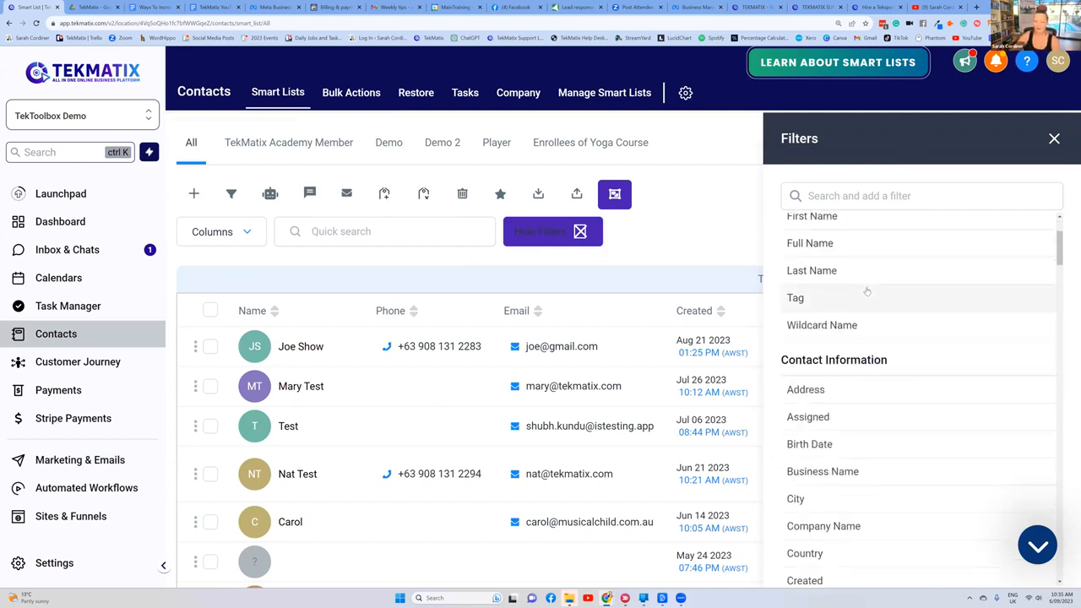
{"action": "scroll", "coordinate": [824, 406], "scroll_direction": "down", "scroll_amount": 1}
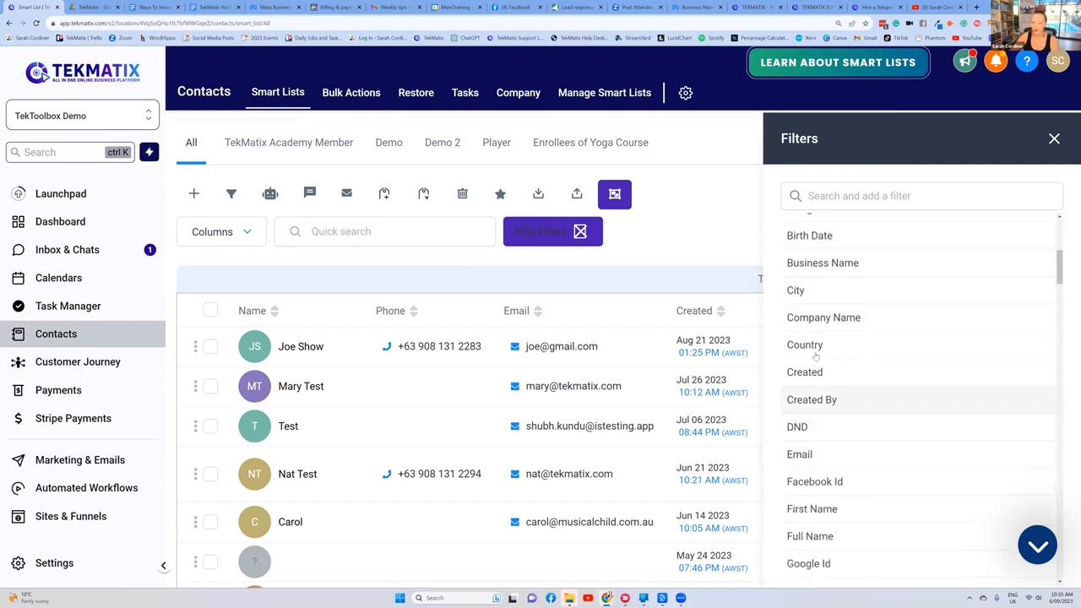
{"action": "left_click", "coordinate": [828, 199]}
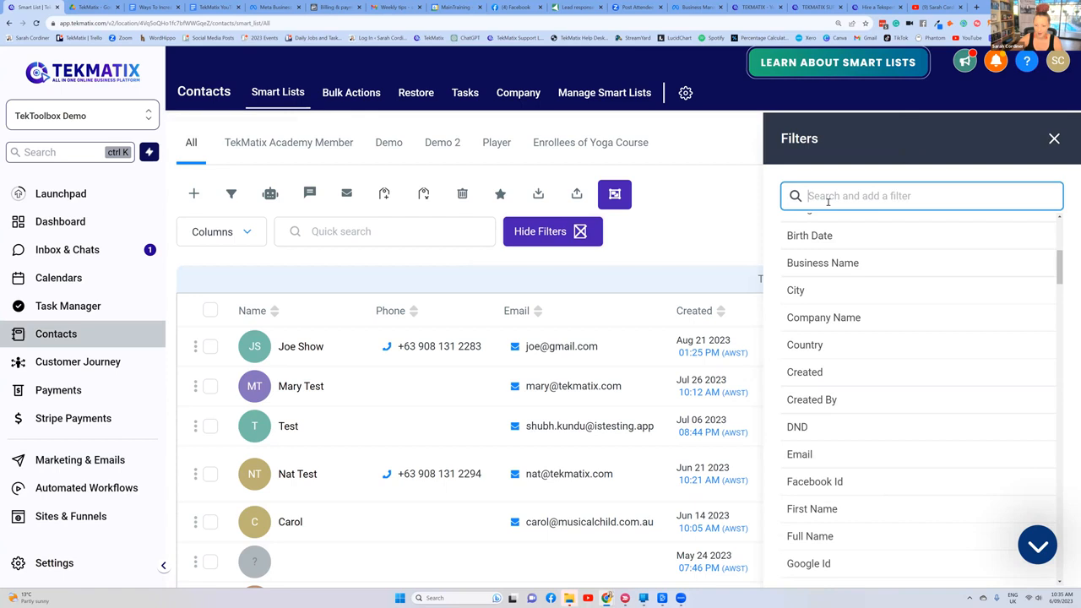
{"action": "left_click", "coordinate": [820, 344]}
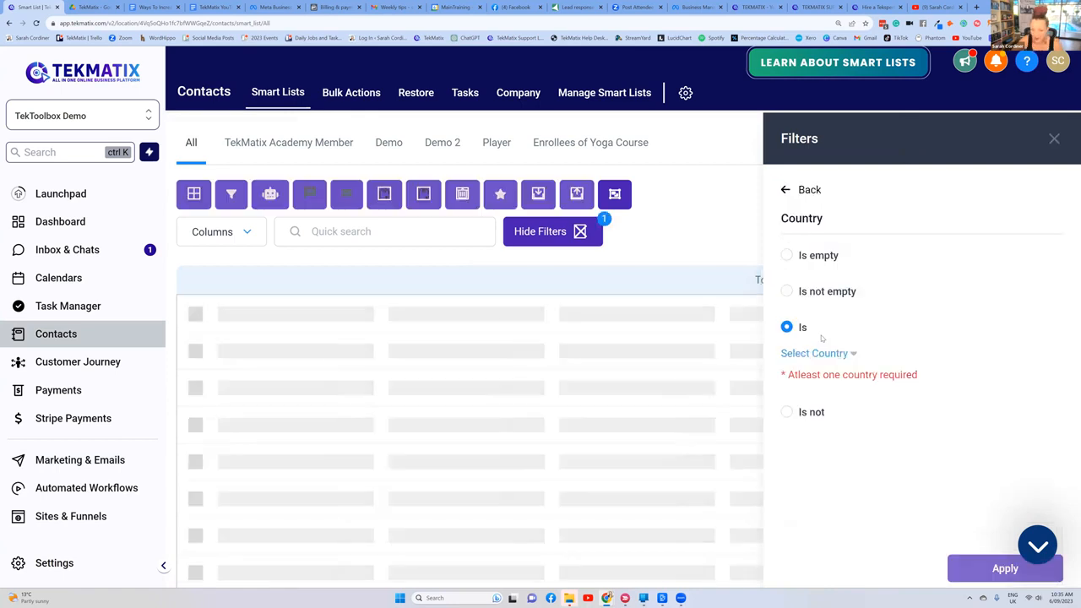
{"action": "left_click", "coordinate": [835, 355]}
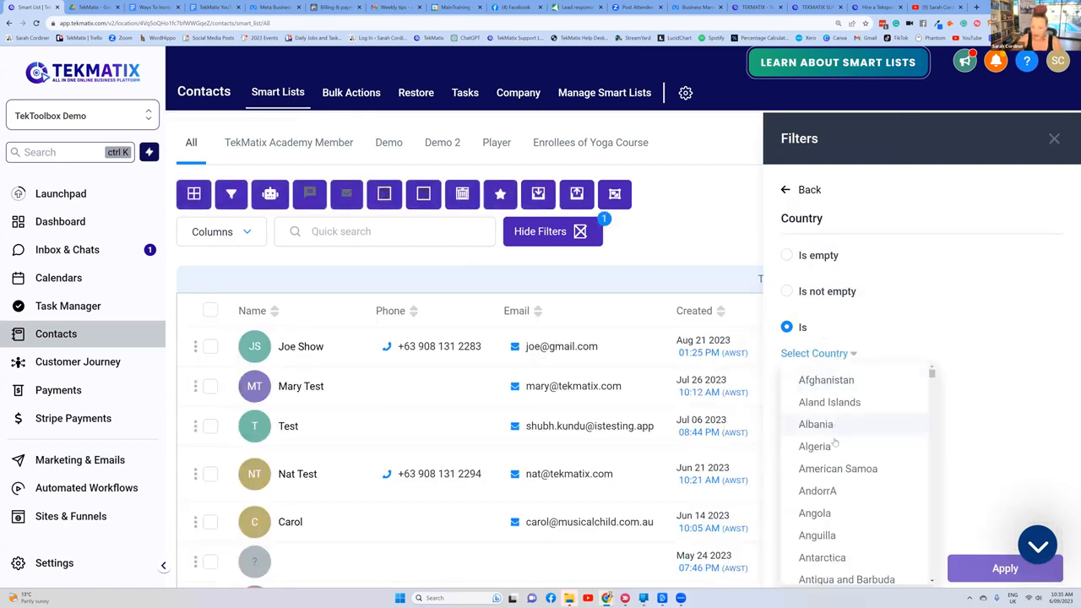
{"action": "scroll", "coordinate": [838, 531], "scroll_direction": "down", "scroll_amount": 1}
{"action": "scroll", "coordinate": [838, 531], "scroll_direction": "down", "scroll_amount": 1}
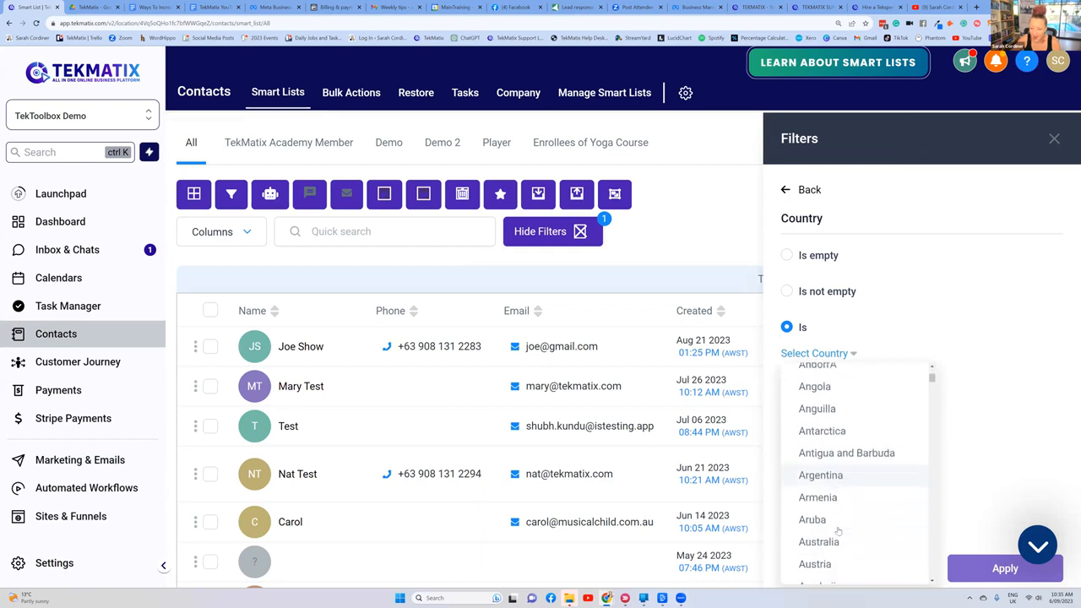
{"action": "left_click", "coordinate": [845, 480]}
{"action": "left_click", "coordinate": [993, 571]}
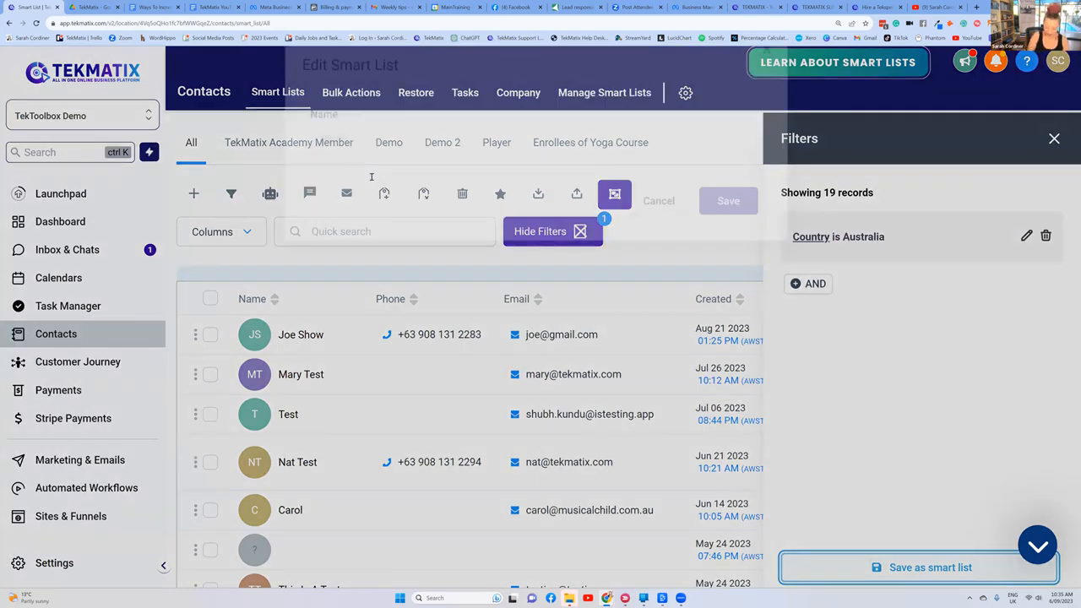
Step: Save the filtered contacts as a smart list named "Australian Contacts" and close the filters
{"action": "type", "text": "Australian Contacts"}
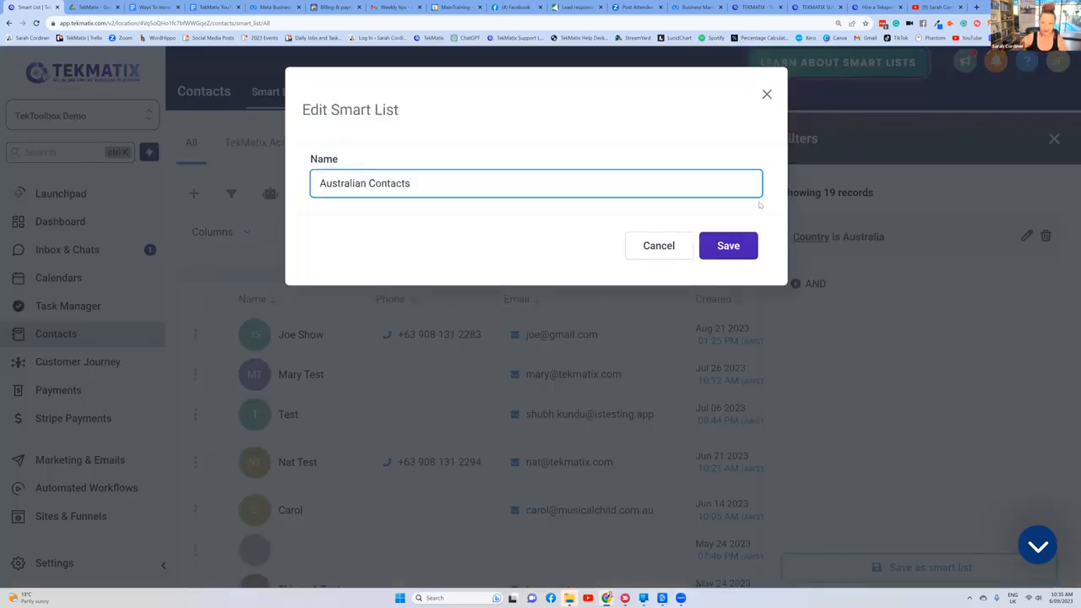
{"action": "left_click", "coordinate": [735, 241]}
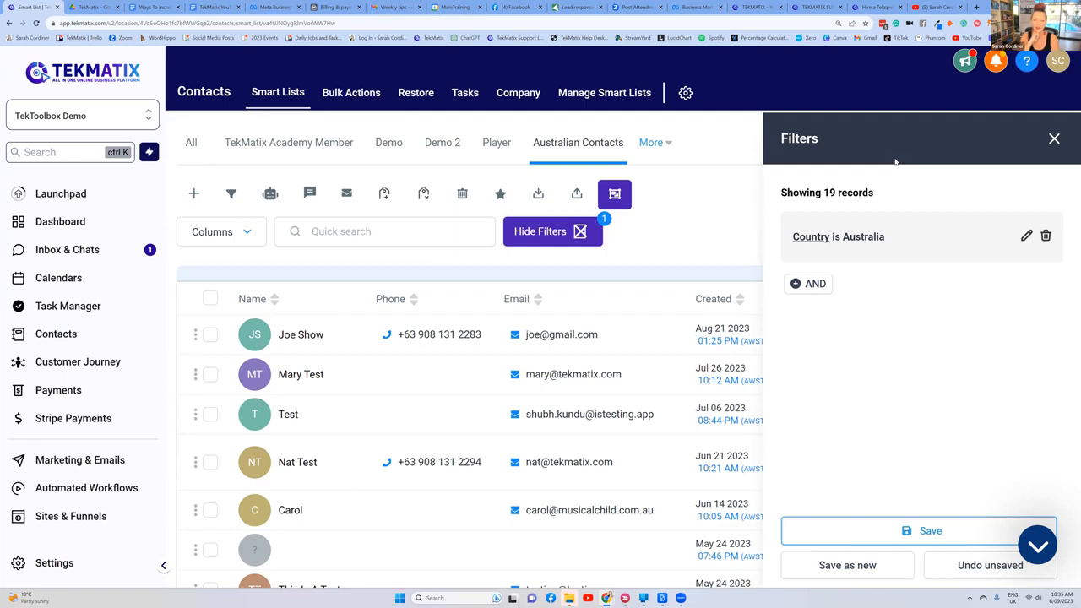
{"action": "left_click", "coordinate": [1056, 140]}
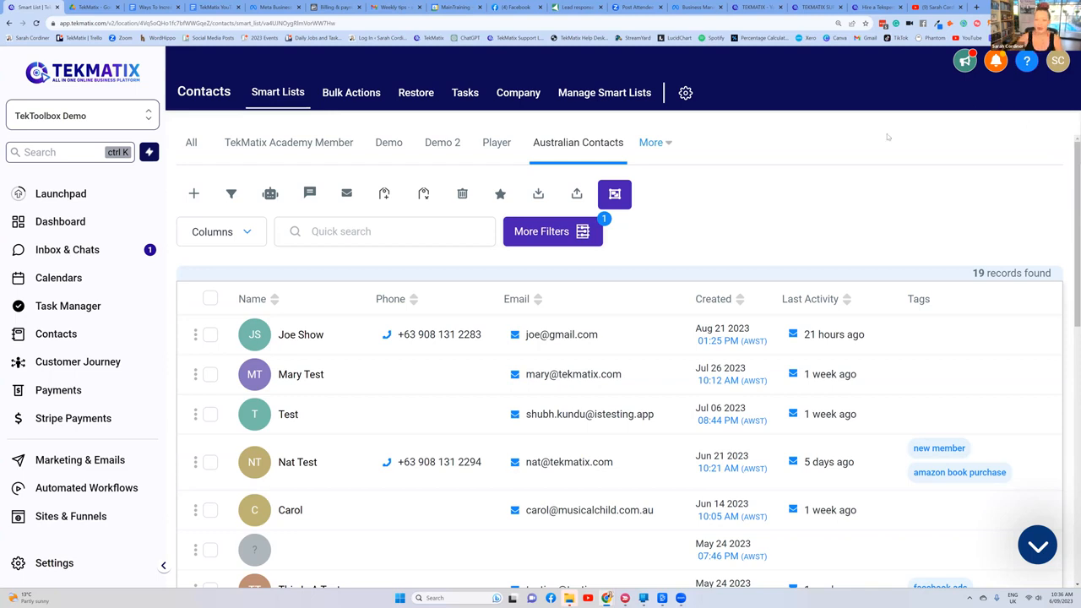
Step: Remove the country filter from the Australian Contacts view without saving and return to all contacts
{"action": "left_click", "coordinate": [564, 230]}
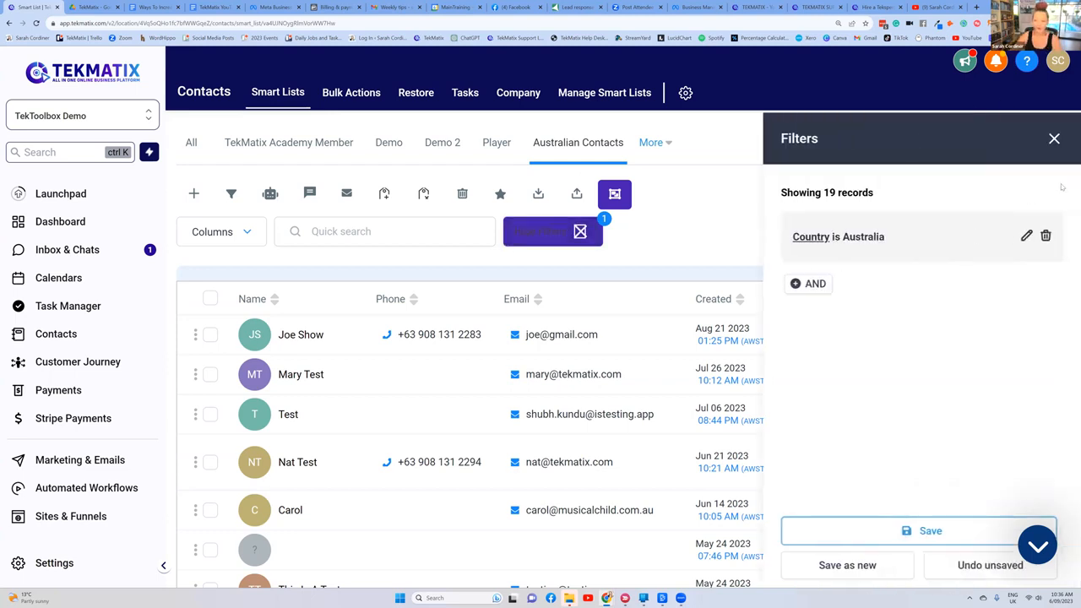
{"action": "left_click", "coordinate": [1046, 237]}
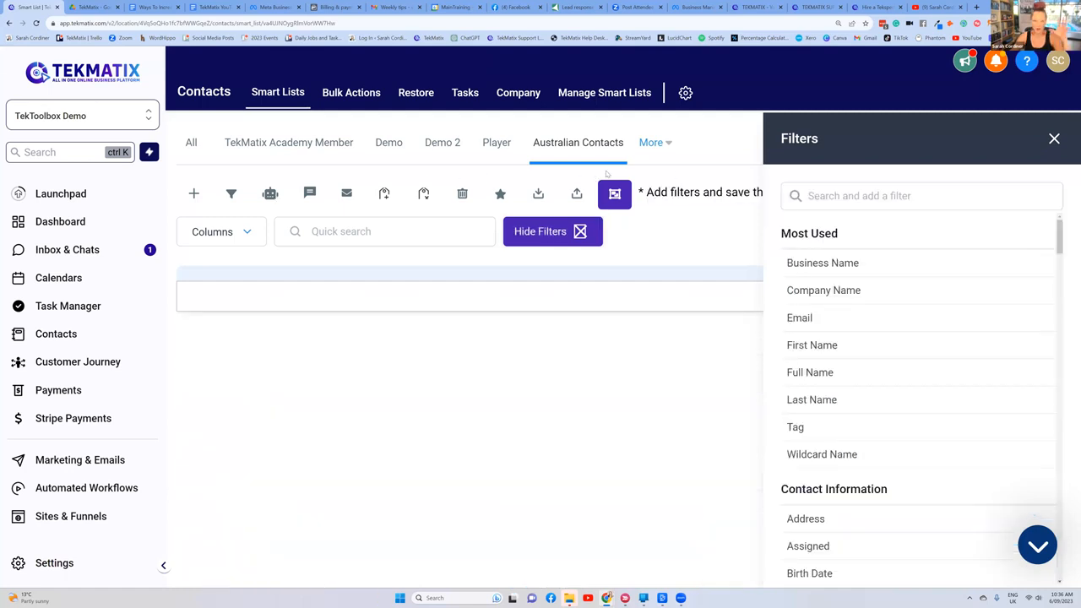
{"action": "left_click", "coordinate": [1054, 139]}
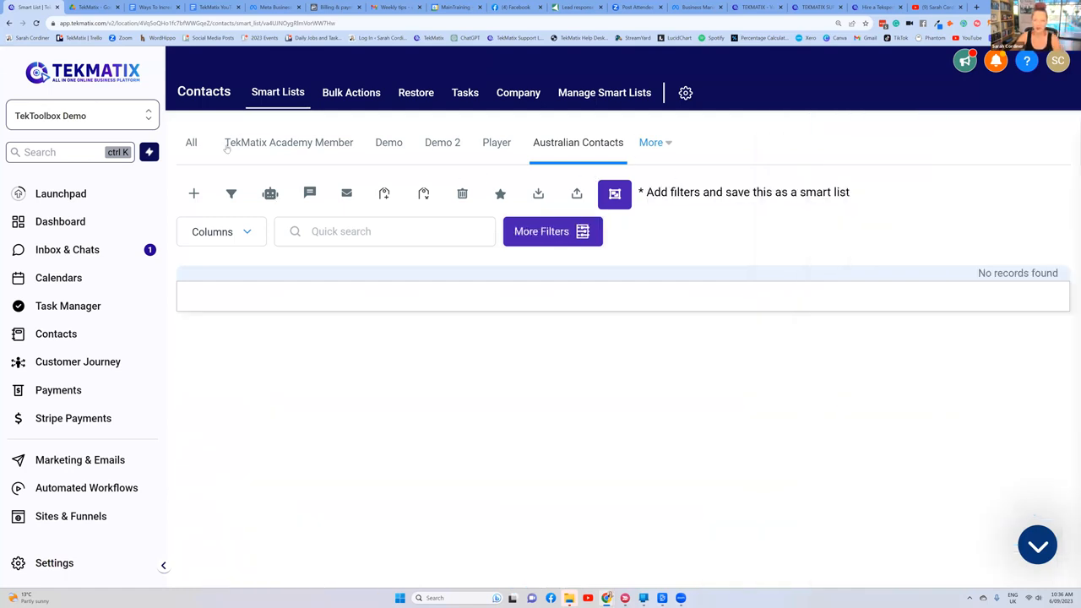
{"action": "left_click", "coordinate": [90, 334]}
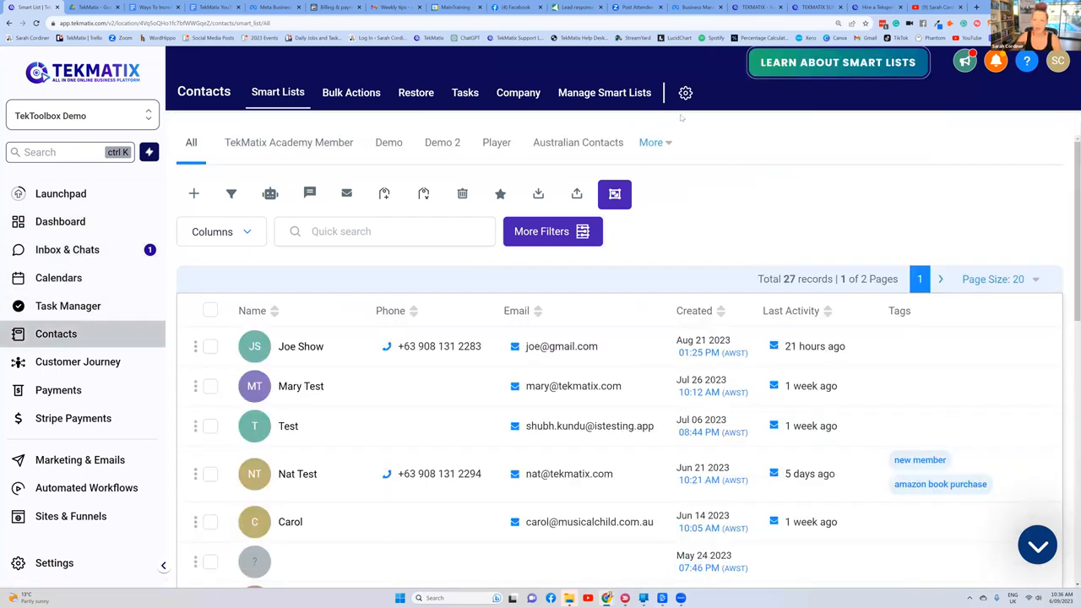
Step: Filter all contacts by city is Perth and apply the filter
{"action": "left_click", "coordinate": [535, 237]}
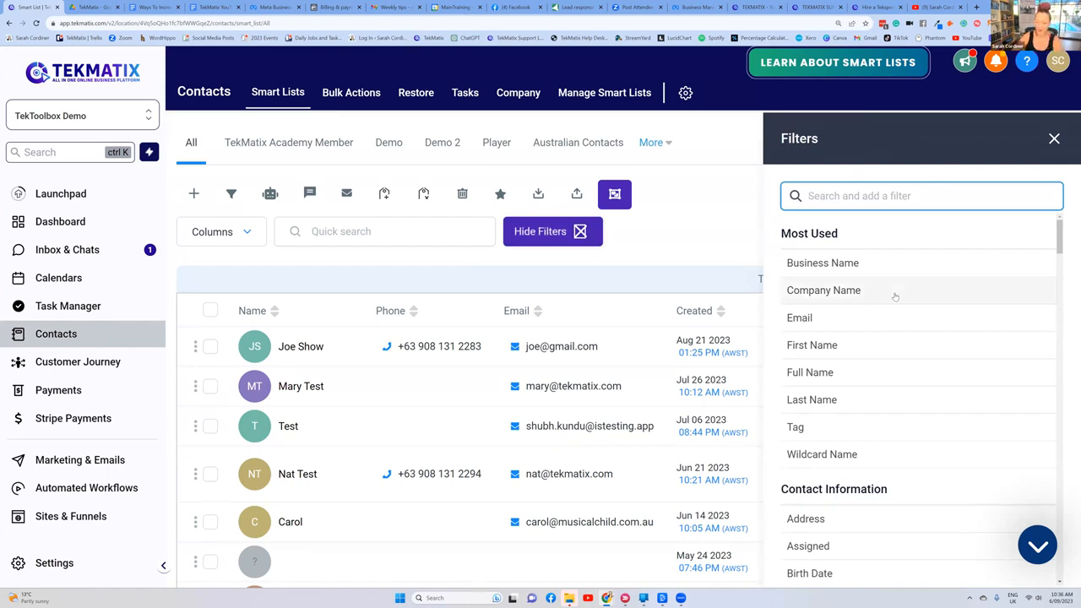
{"action": "scroll", "coordinate": [895, 296], "scroll_direction": "down", "scroll_amount": 3}
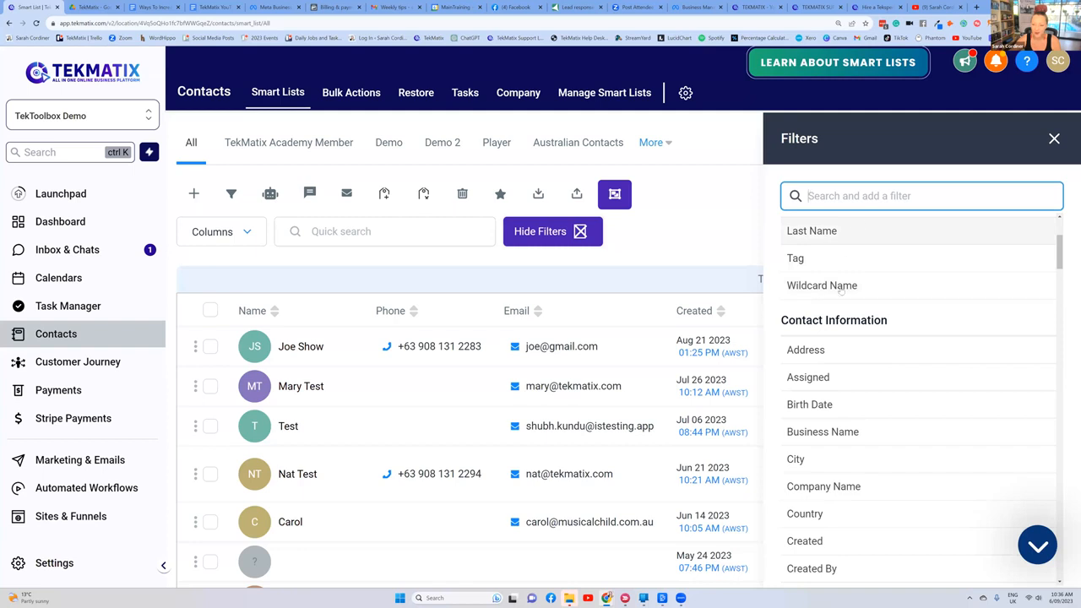
{"action": "left_click", "coordinate": [796, 462]}
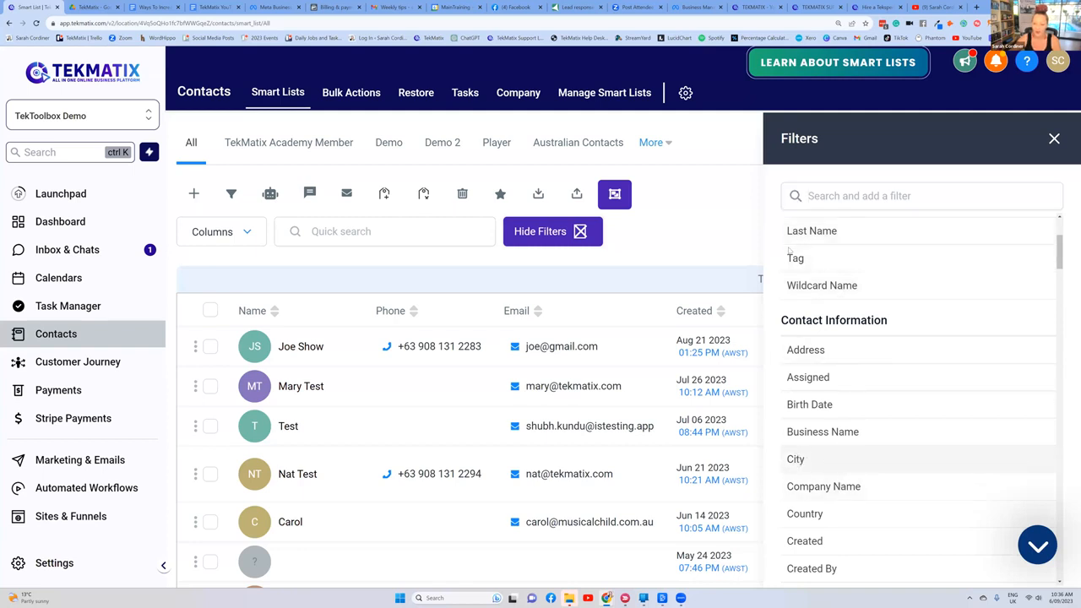
{"action": "left_click", "coordinate": [807, 285]}
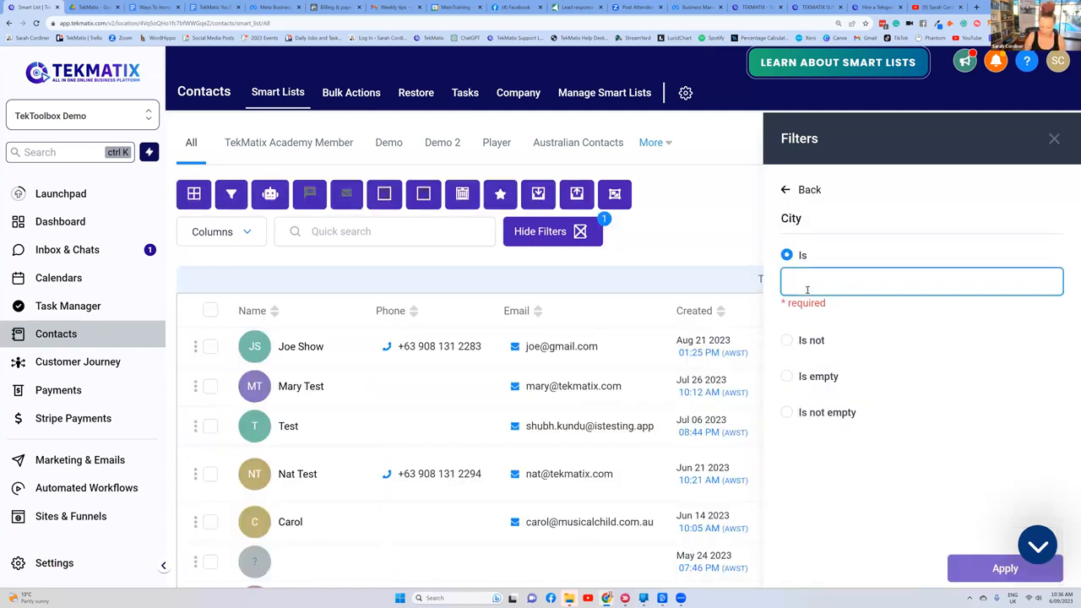
{"action": "type", "text": "Perth"}
{"action": "left_click", "coordinate": [1000, 574]}
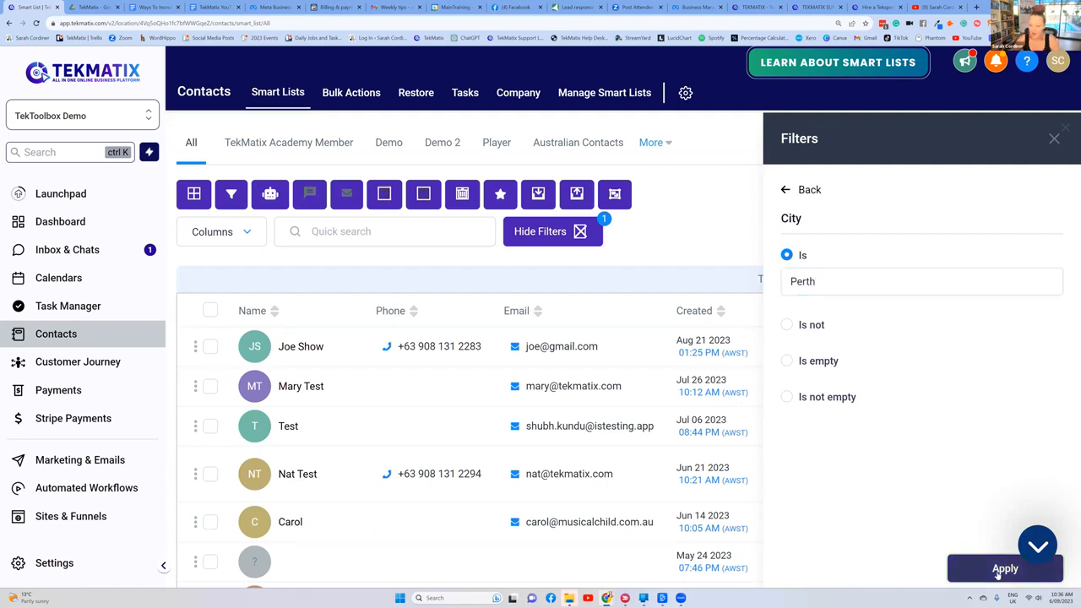
Step: Save the filtered contacts as a smart list named "Perth Contacts" and close the filters
{"action": "left_click", "coordinate": [912, 567]}
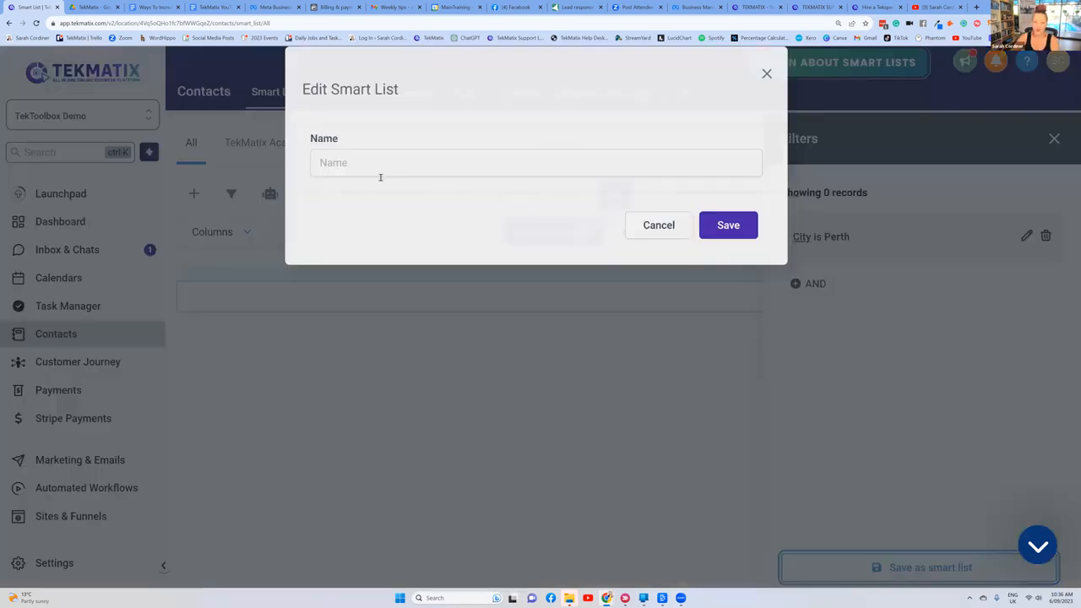
{"action": "left_click", "coordinate": [380, 177]}
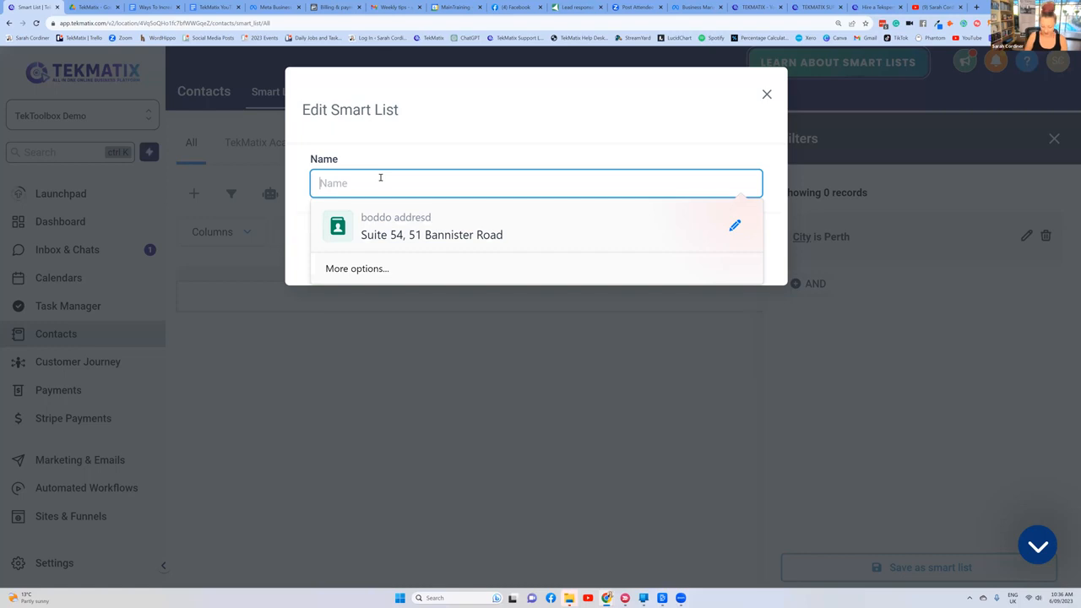
{"action": "type", "text": "Perth Contacts"}
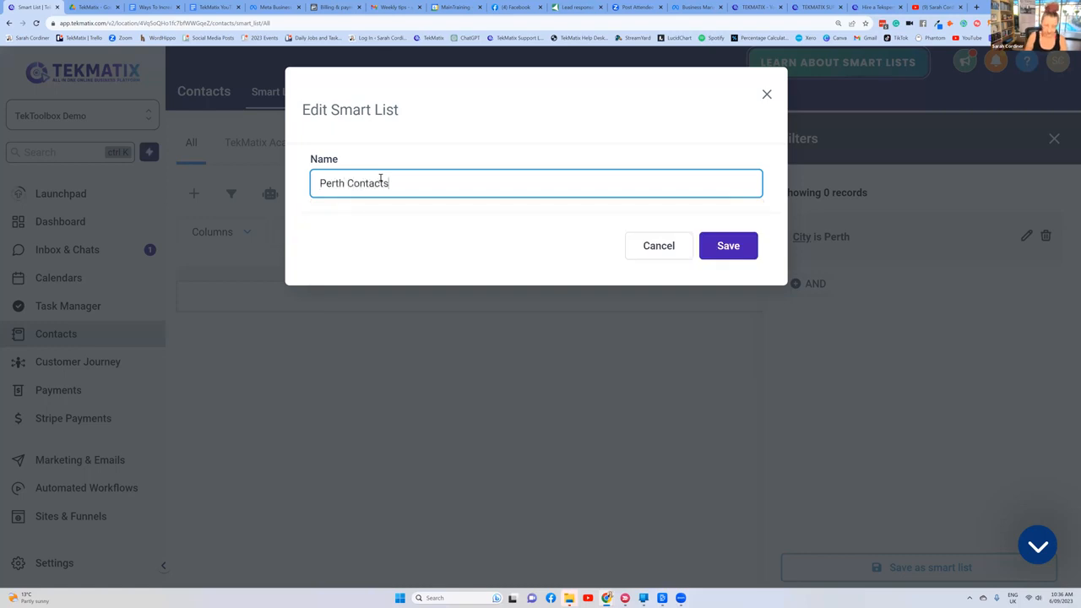
{"action": "left_click", "coordinate": [728, 246]}
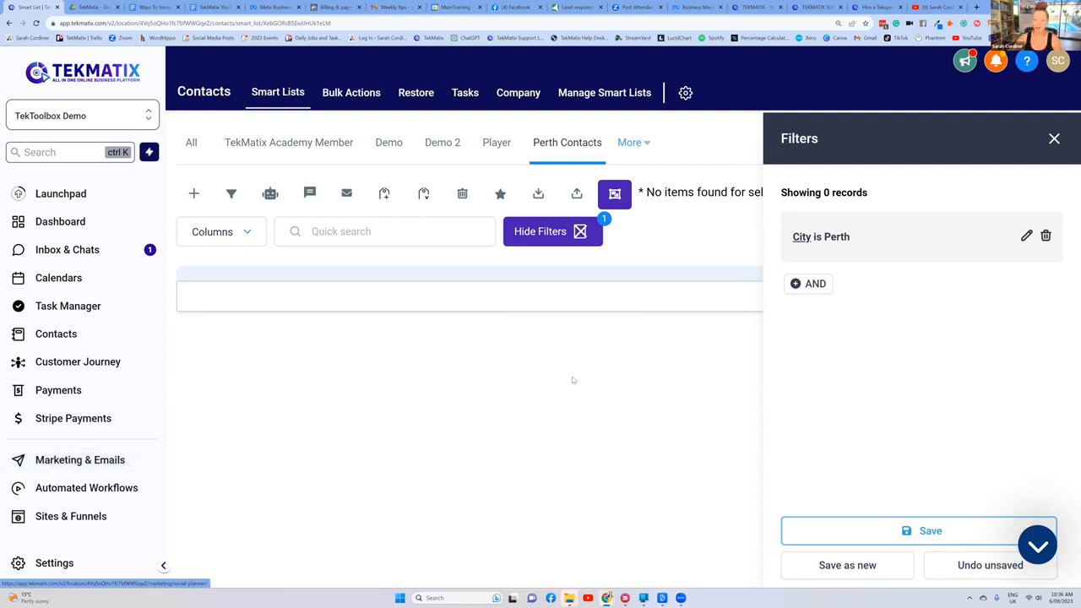
{"action": "left_click", "coordinate": [1055, 139]}
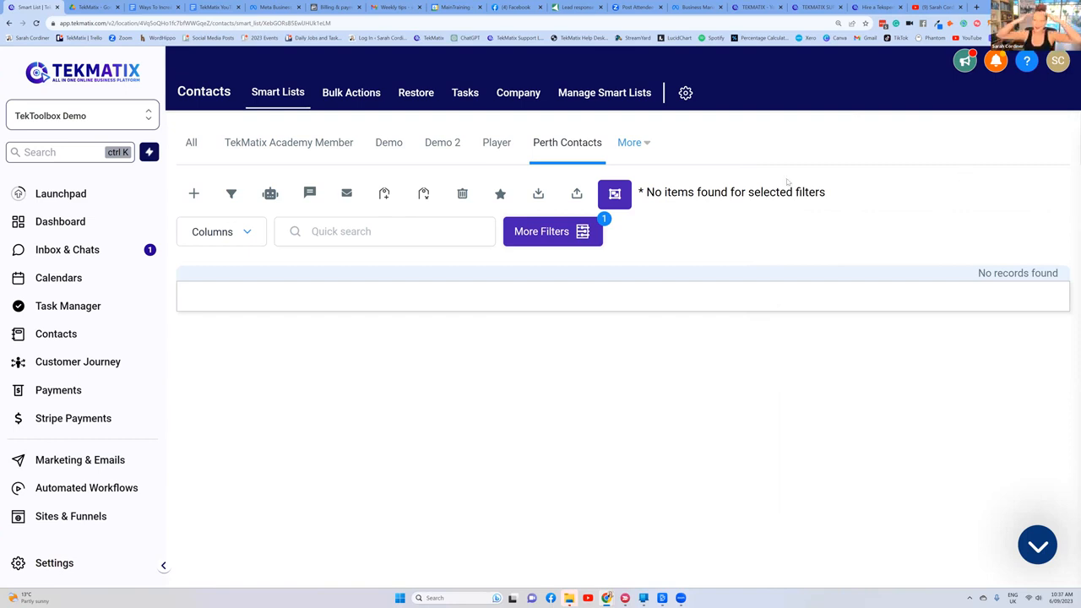
Step: Switch to the sales tips document and review the list segmentation tip and the document title
{"action": "left_click", "coordinate": [157, 7]}
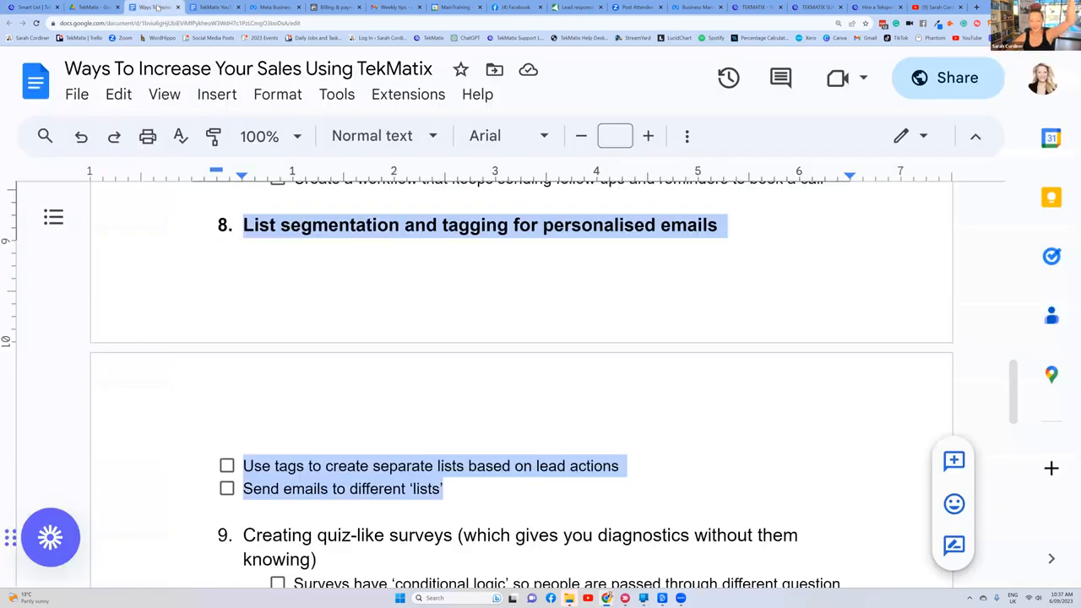
{"action": "left_click", "coordinate": [487, 217]}
{"action": "scroll", "coordinate": [598, 259], "scroll_direction": "down", "scroll_amount": 4}
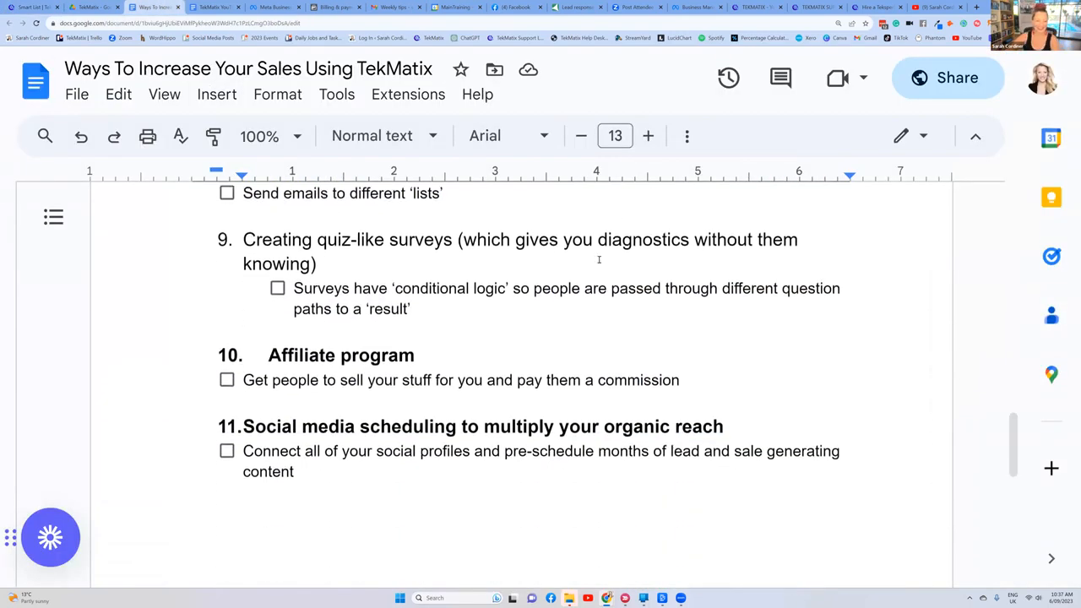
{"action": "scroll", "coordinate": [655, 329], "scroll_direction": "up", "scroll_amount": 12}
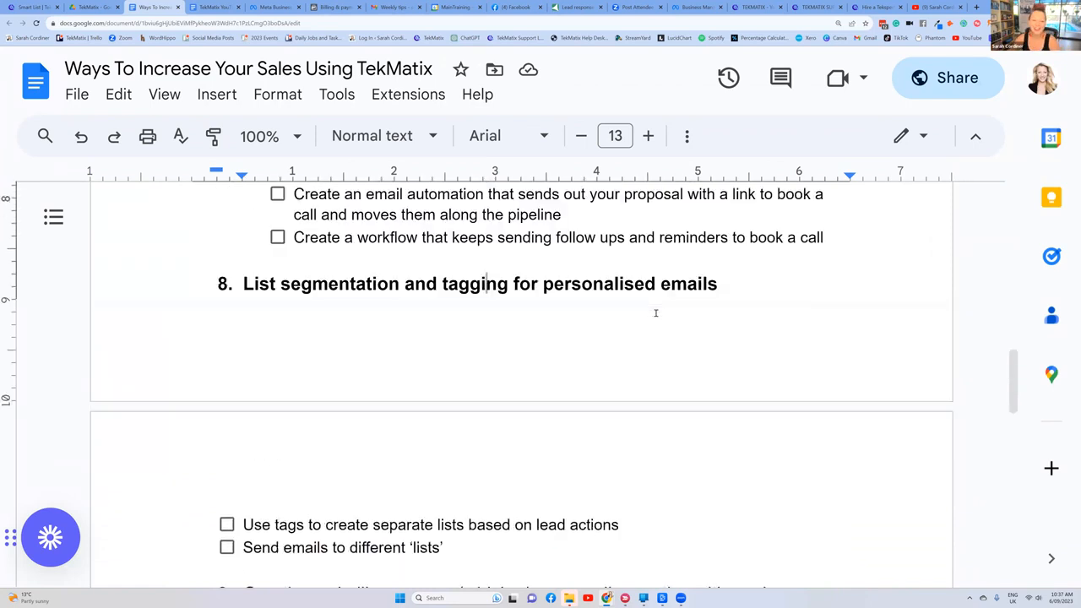
{"action": "scroll", "coordinate": [655, 313], "scroll_direction": "up", "scroll_amount": 5}
{"action": "left_click_drag", "start_coordinate": [592, 351], "coordinate": [257, 304]}
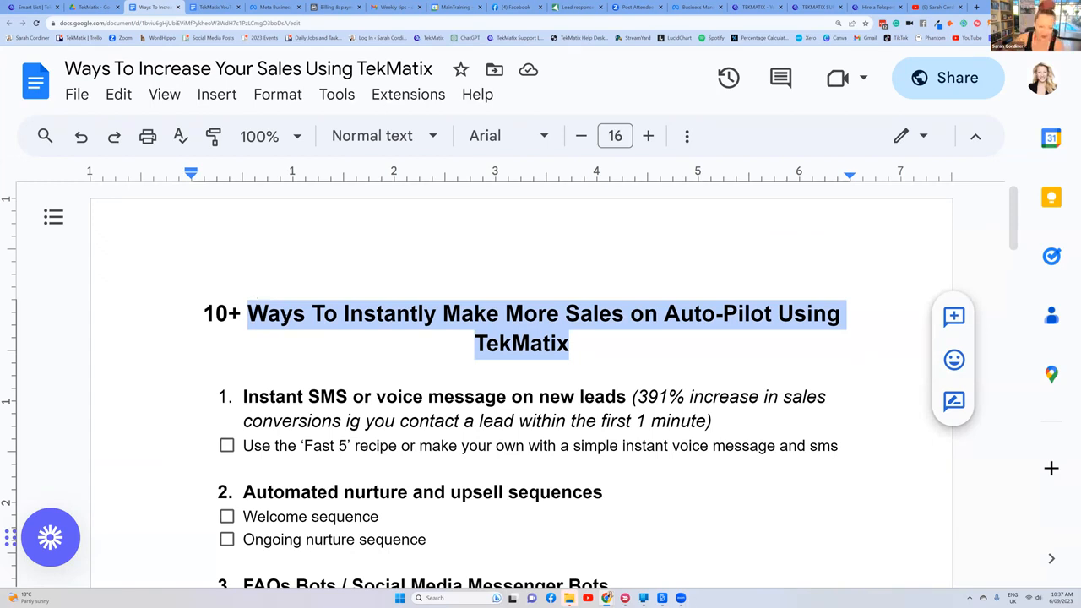
{"action": "left_click", "coordinate": [258, 304]}
Step: Make the heading of tip 9, about creating quiz-like surveys, bold
{"action": "scroll", "coordinate": [302, 319], "scroll_direction": "down", "scroll_amount": 10}
{"action": "scroll", "coordinate": [302, 320], "scroll_direction": "down", "scroll_amount": 3}
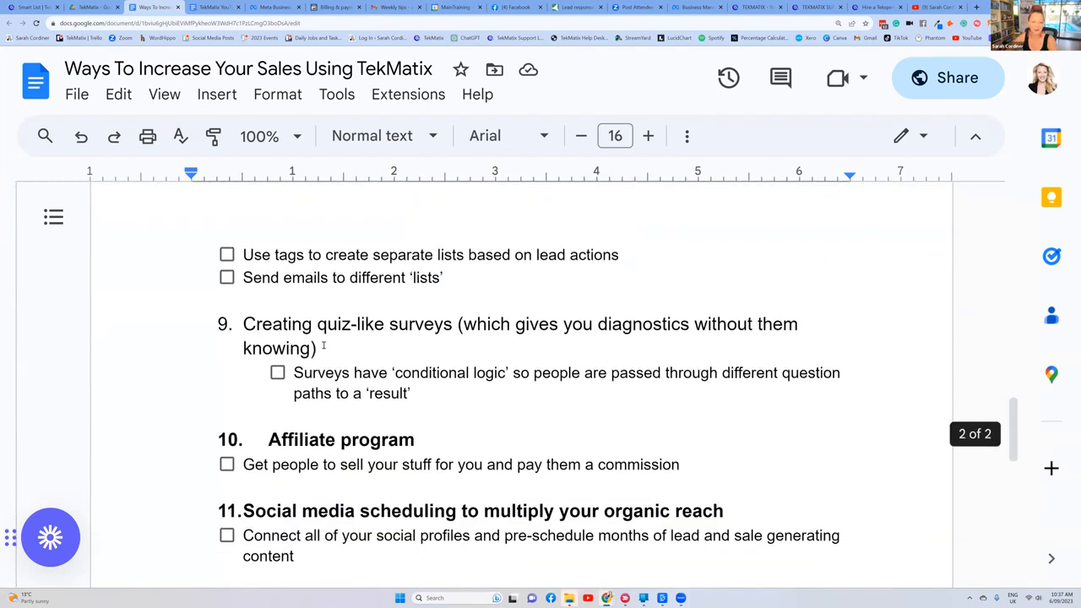
{"action": "triple_click", "coordinate": [326, 325]}
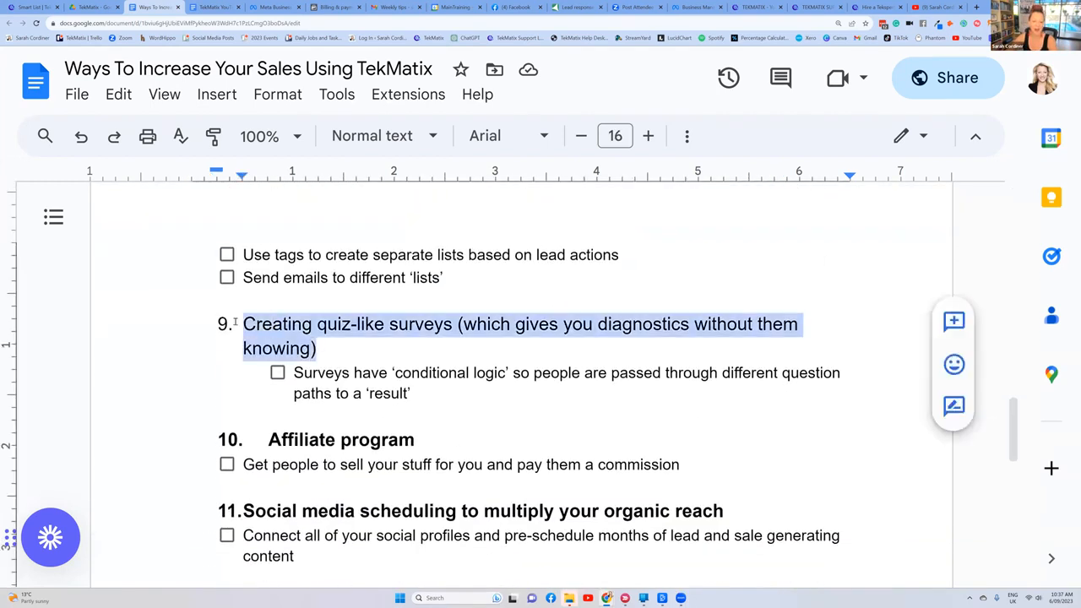
{"action": "left_click", "coordinate": [384, 346]}
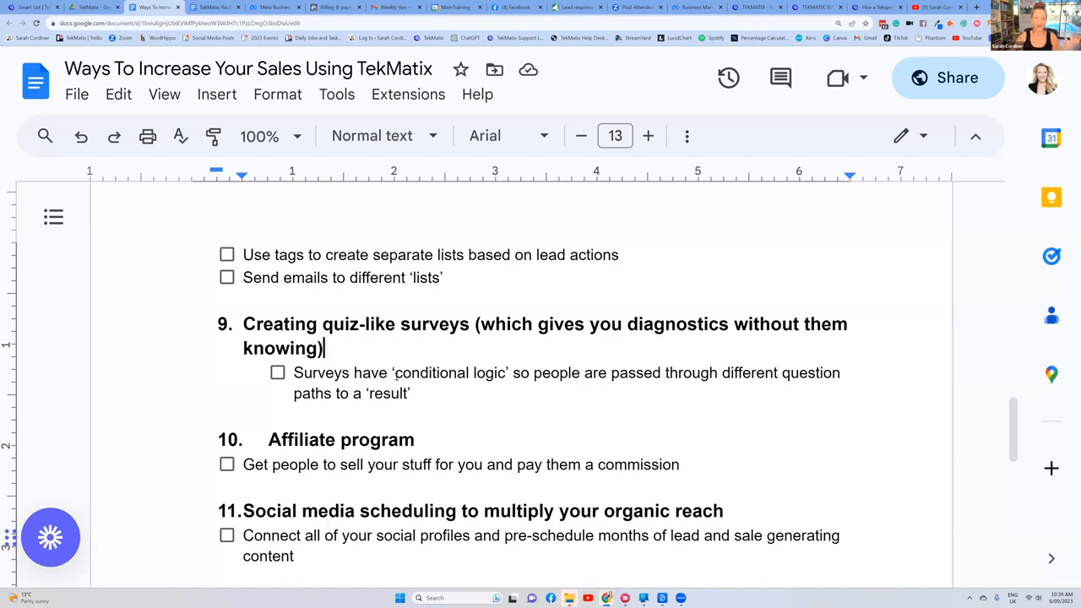
Step: Highlight the whole quiz-like surveys tip, check the Hire a Tekspert page, and switch to the TekMatix contacts
{"action": "left_click_drag", "start_coordinate": [412, 394], "coordinate": [243, 324]}
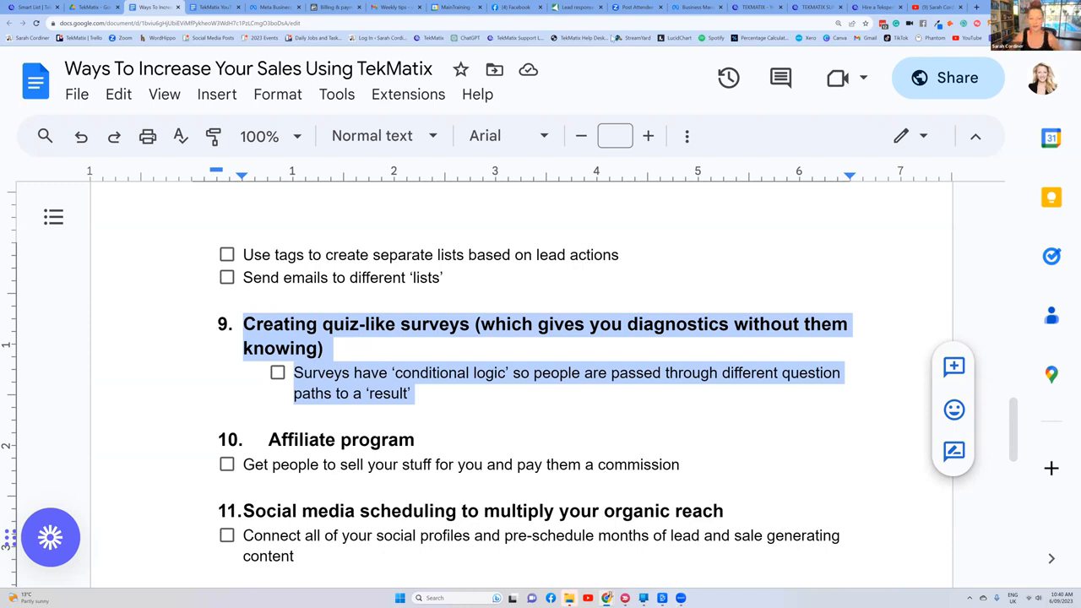
{"action": "left_click", "coordinate": [877, 7]}
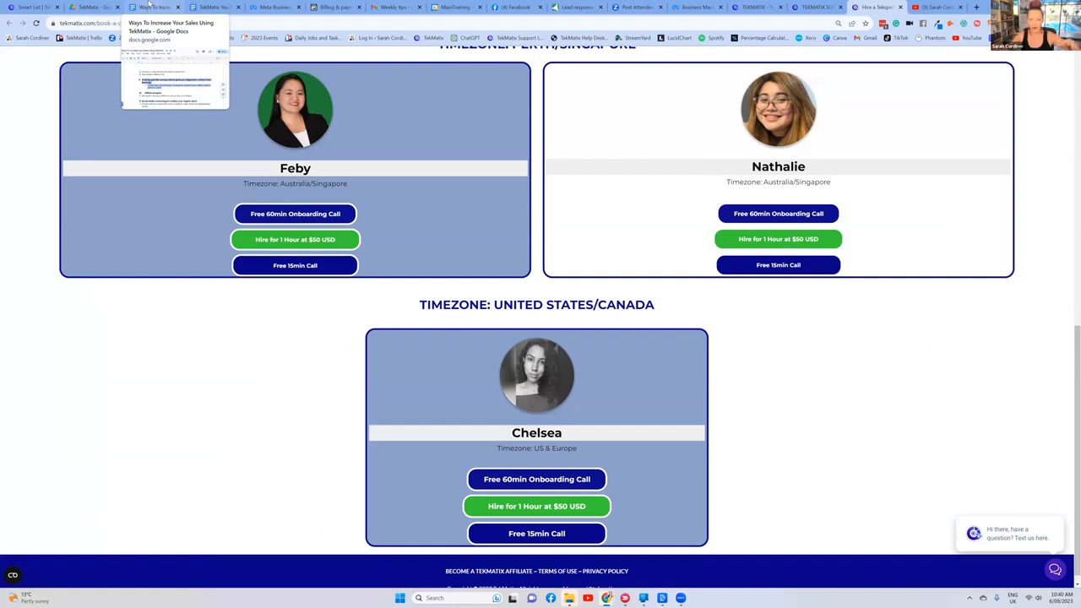
{"action": "left_click", "coordinate": [33, 8]}
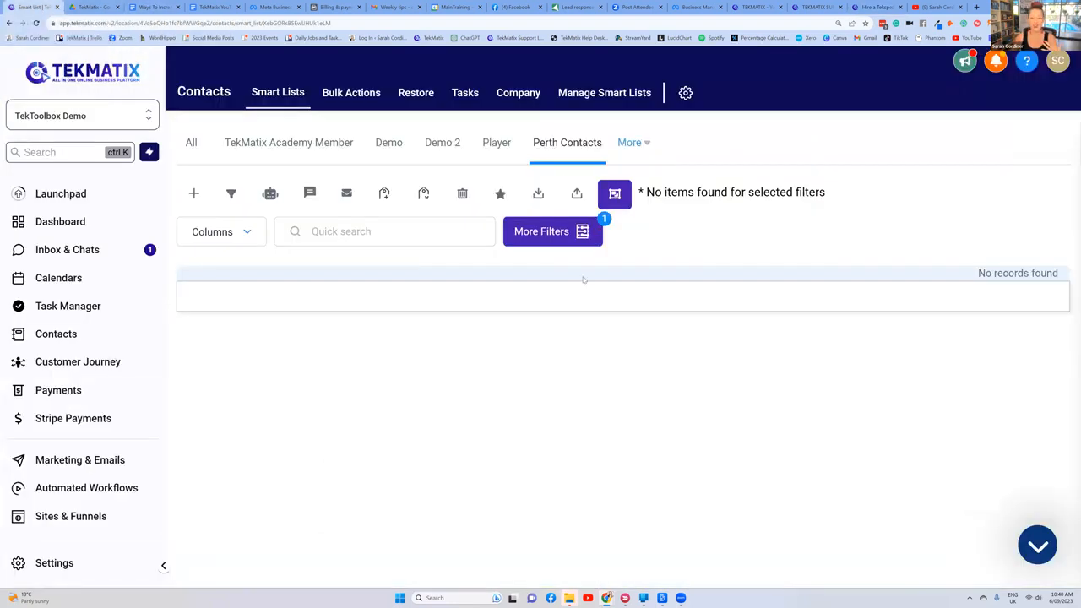
Step: Return to the sales tips document and highlight tip 10 about the affiliate program
{"action": "left_click", "coordinate": [153, 6]}
{"action": "scroll", "coordinate": [583, 339], "scroll_direction": "down", "scroll_amount": 2}
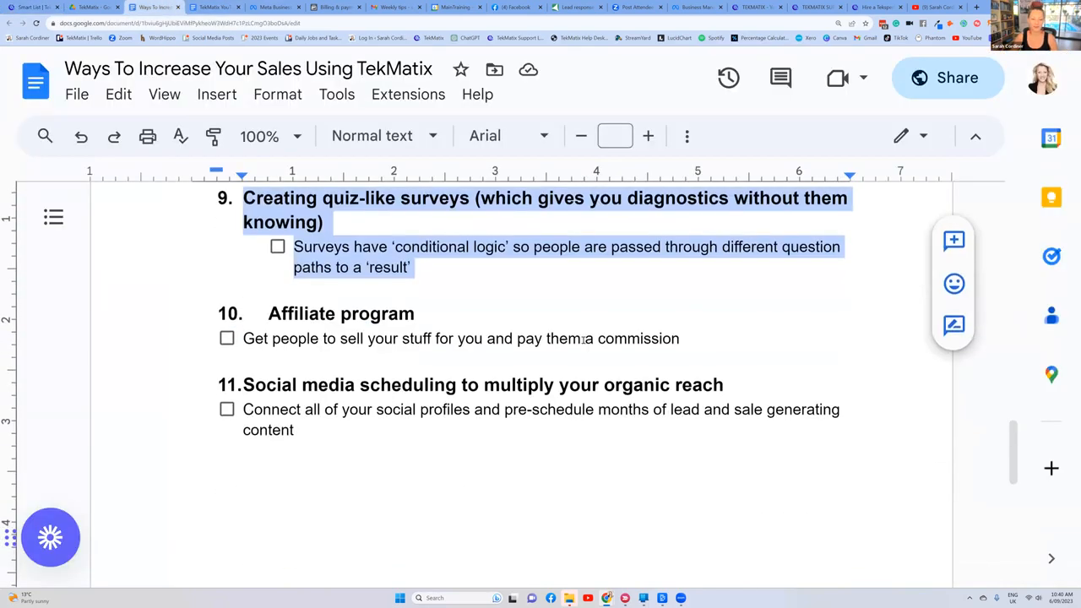
{"action": "scroll", "coordinate": [584, 339], "scroll_direction": "down", "scroll_amount": 1}
{"action": "left_click_drag", "start_coordinate": [265, 234], "coordinate": [734, 248]}
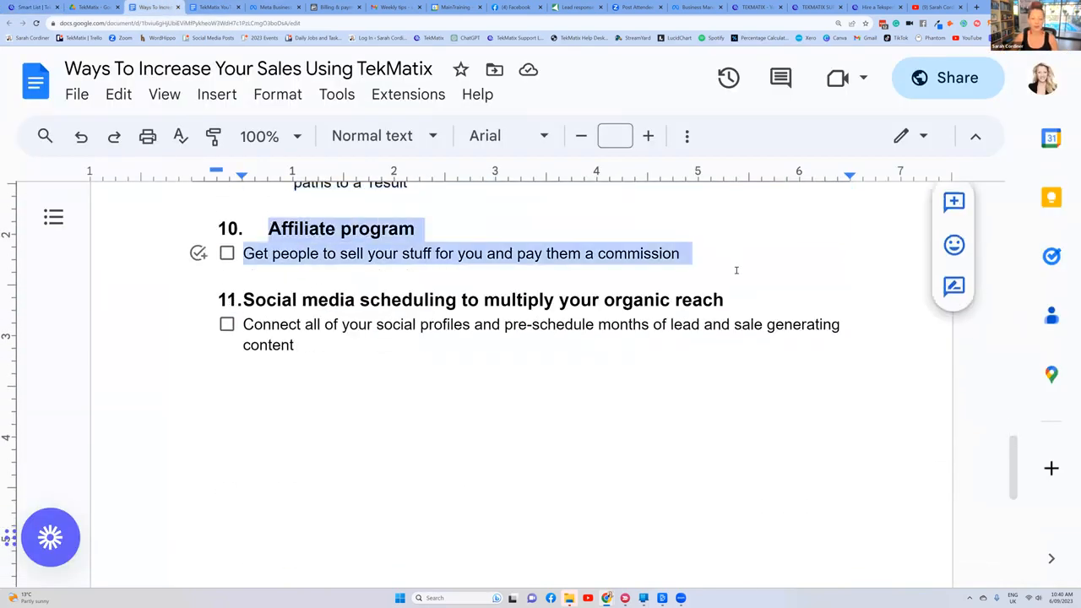
{"action": "left_click", "coordinate": [734, 270]}
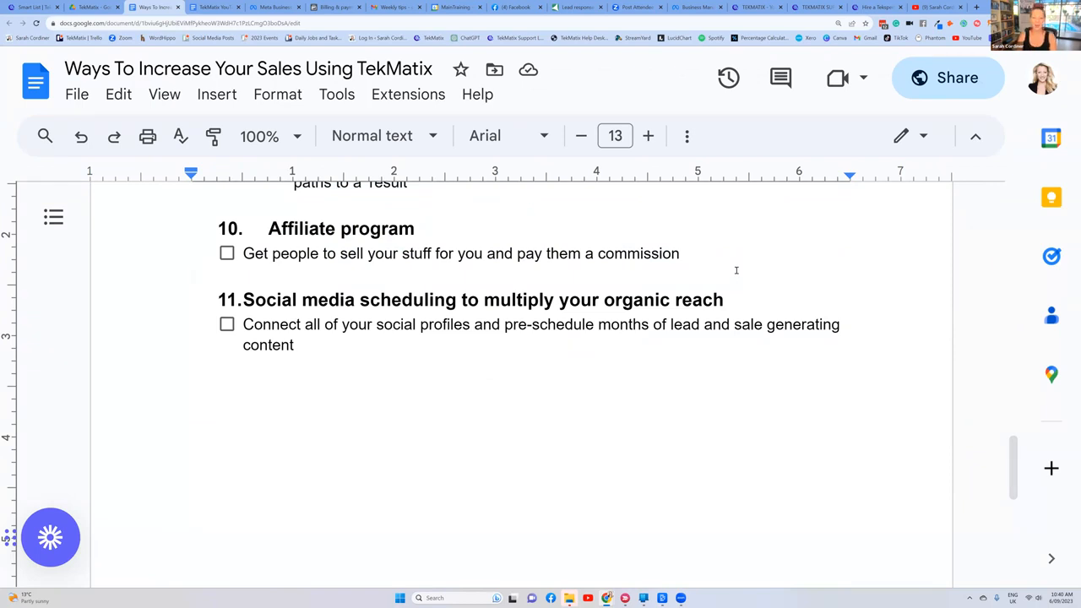
Step: Switch to TekMatix, open the Affiliate Manager campaigns and look through the campaign list
{"action": "left_click", "coordinate": [34, 7]}
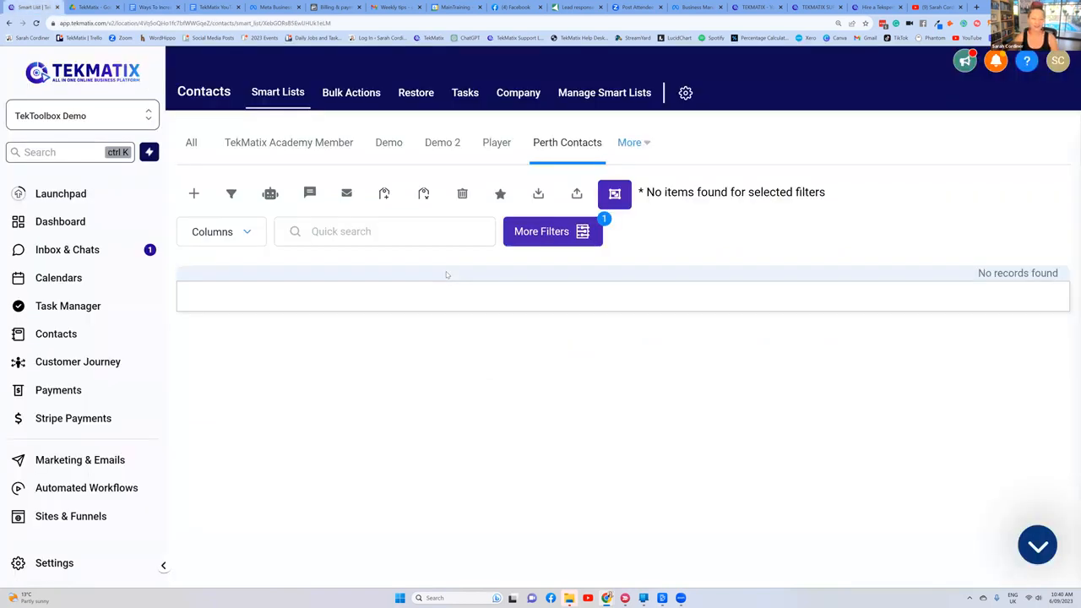
{"action": "left_click", "coordinate": [69, 457]}
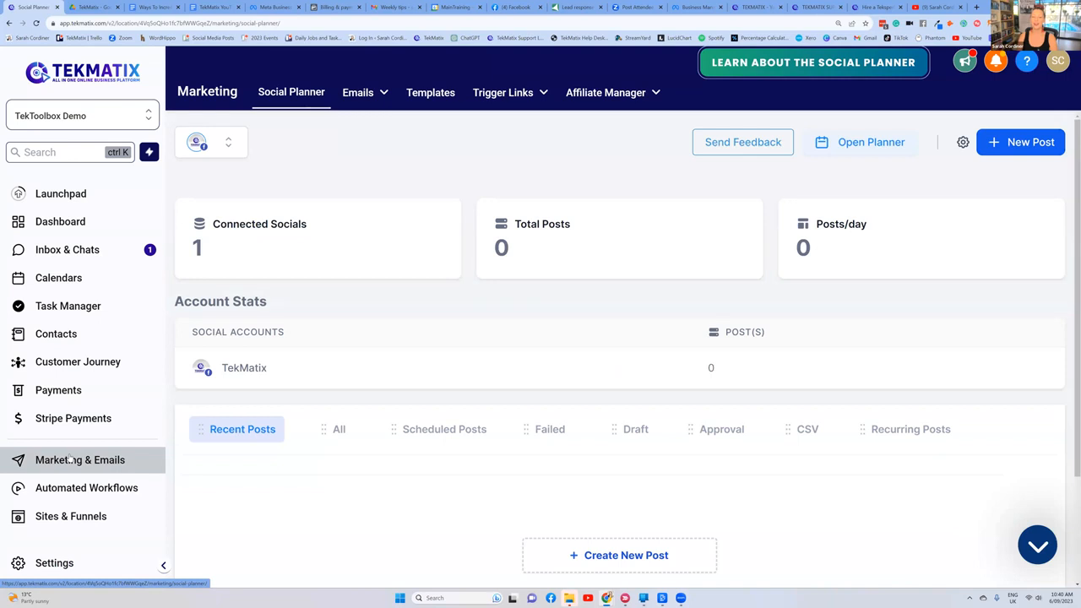
{"action": "mouse_move", "coordinate": [602, 118]}
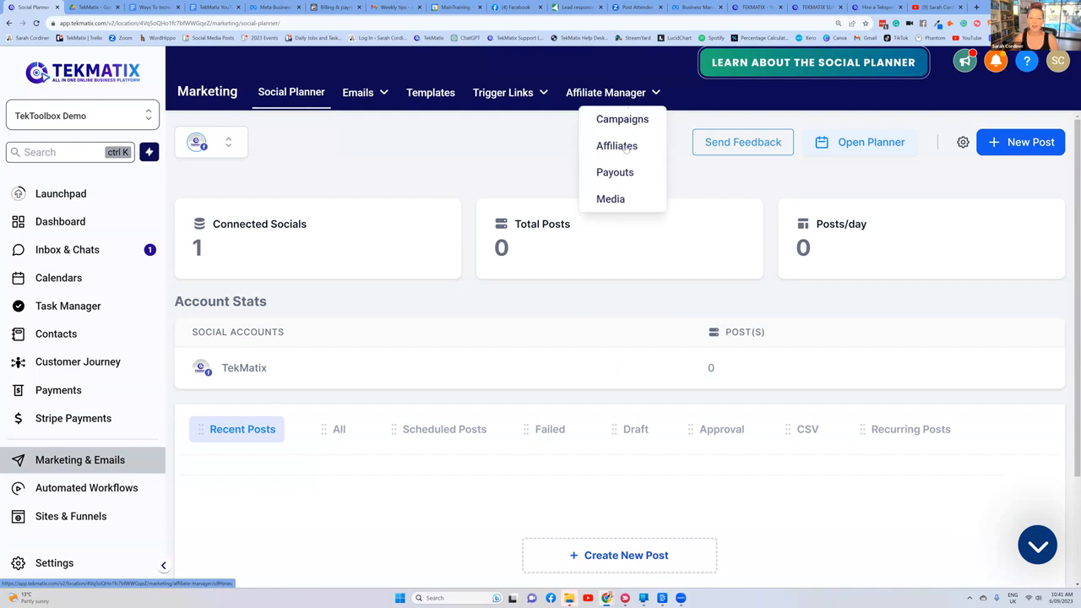
{"action": "left_click", "coordinate": [620, 121]}
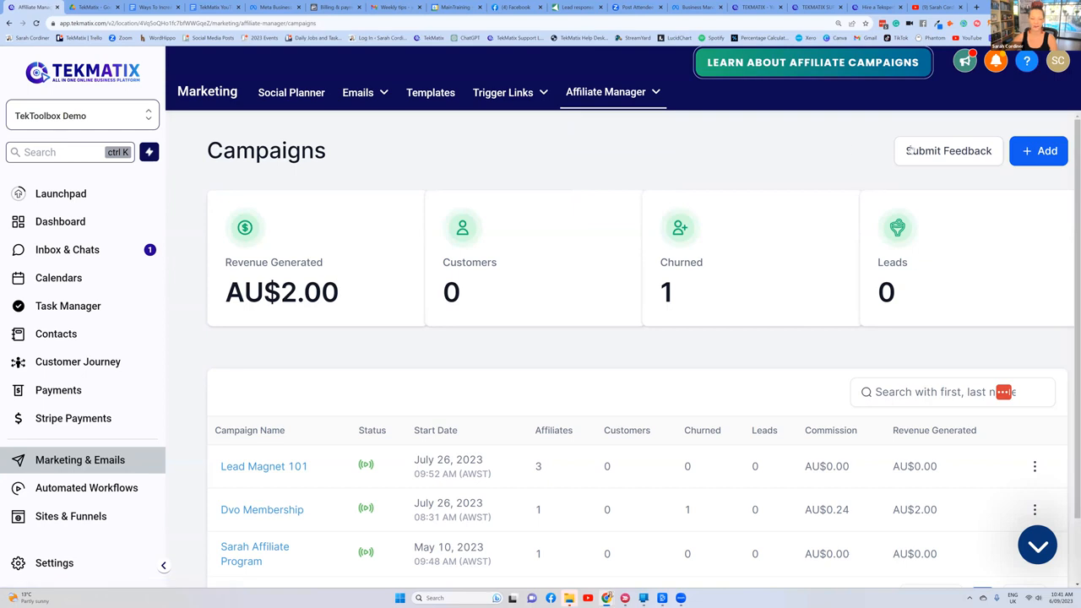
{"action": "scroll", "coordinate": [526, 388], "scroll_direction": "down", "scroll_amount": 2}
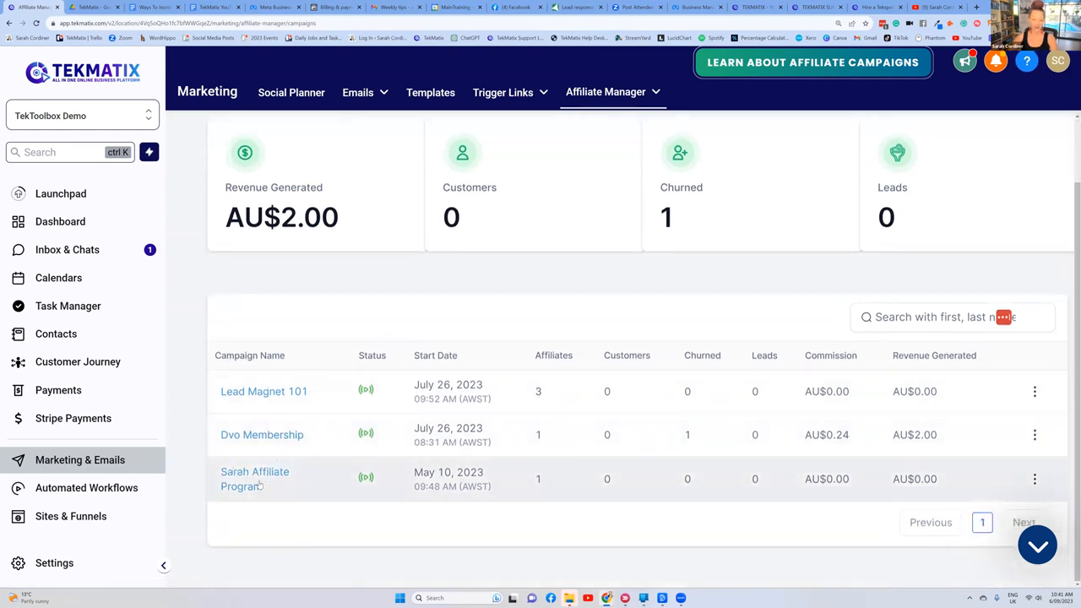
{"action": "scroll", "coordinate": [260, 487], "scroll_direction": "up", "scroll_amount": 2}
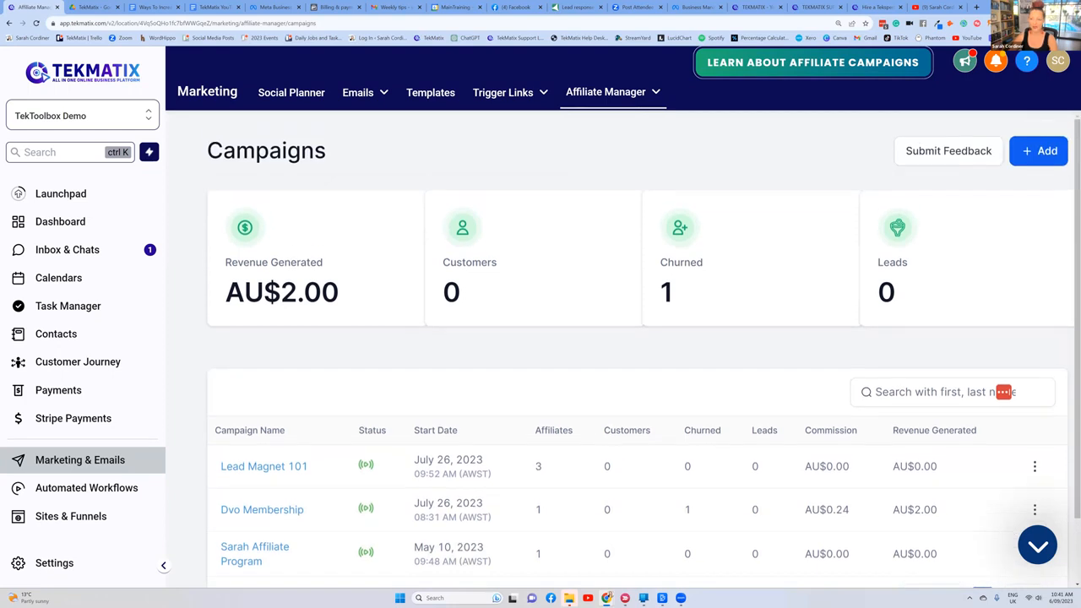
Step: Start a new affiliate campaign and name it "Coaching Program Affiliates"
{"action": "left_click", "coordinate": [1037, 150]}
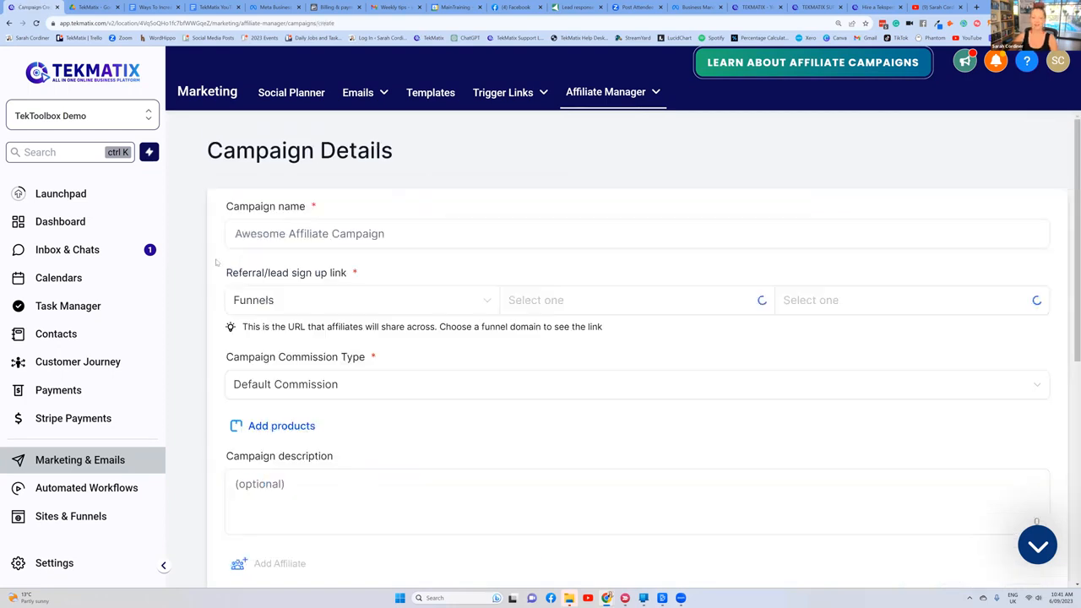
{"action": "left_click", "coordinate": [340, 234]}
{"action": "type", "text": "Copaching"}
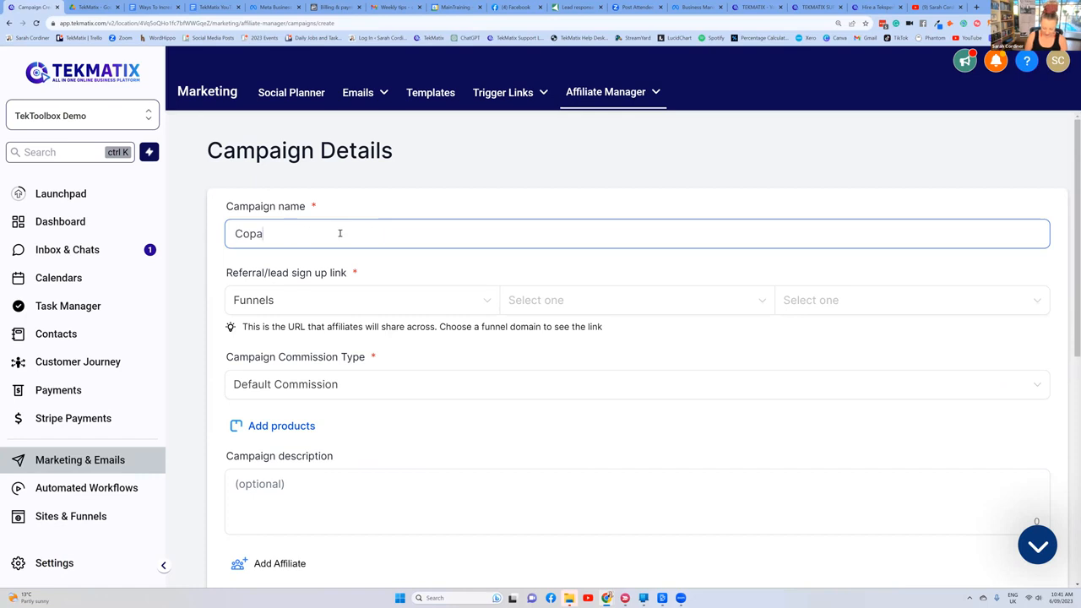
{"action": "key", "text": "BackSpace"}
{"action": "key", "text": "BackSpace"}
{"action": "key", "text": "BackSpace"}
{"action": "key", "text": "BackSpace"}
{"action": "key", "text": "BackSpace"}
{"action": "key", "text": "BackSpace"}
{"action": "key", "text": "BackSpace"}
{"action": "key", "text": "BackSpace"}
{"action": "key", "text": "BackSpace"}
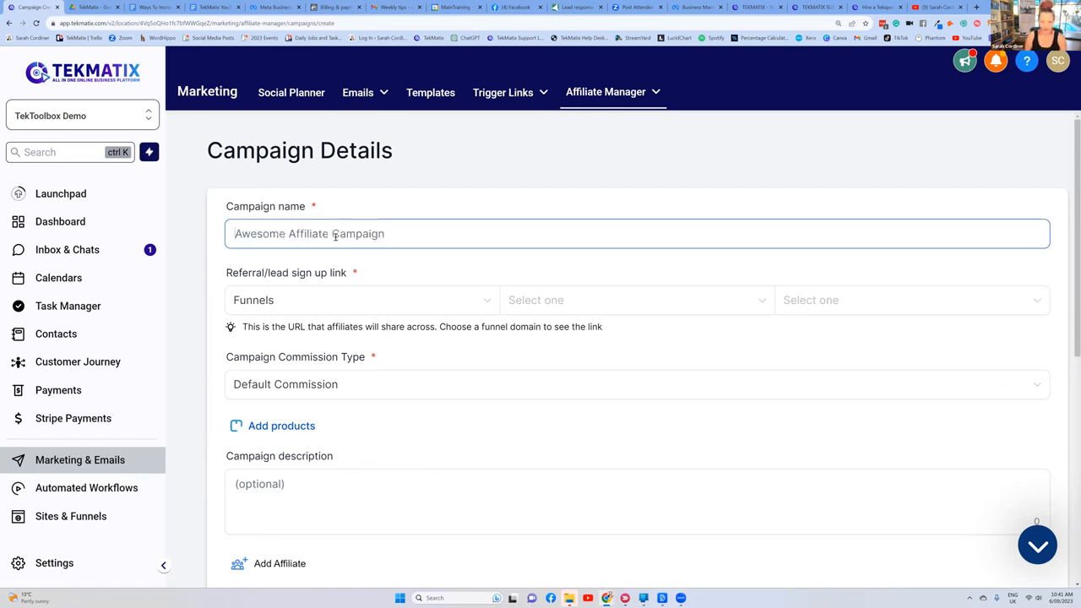
{"action": "type", "text": "Coaching Prog"}
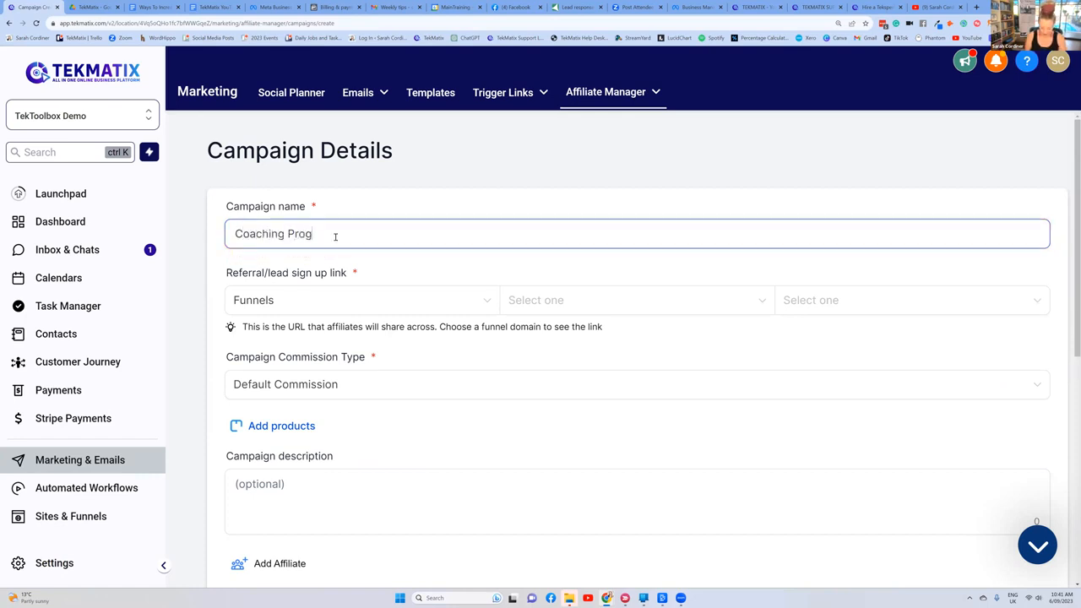
{"action": "type", "text": "ram Affiliste"}
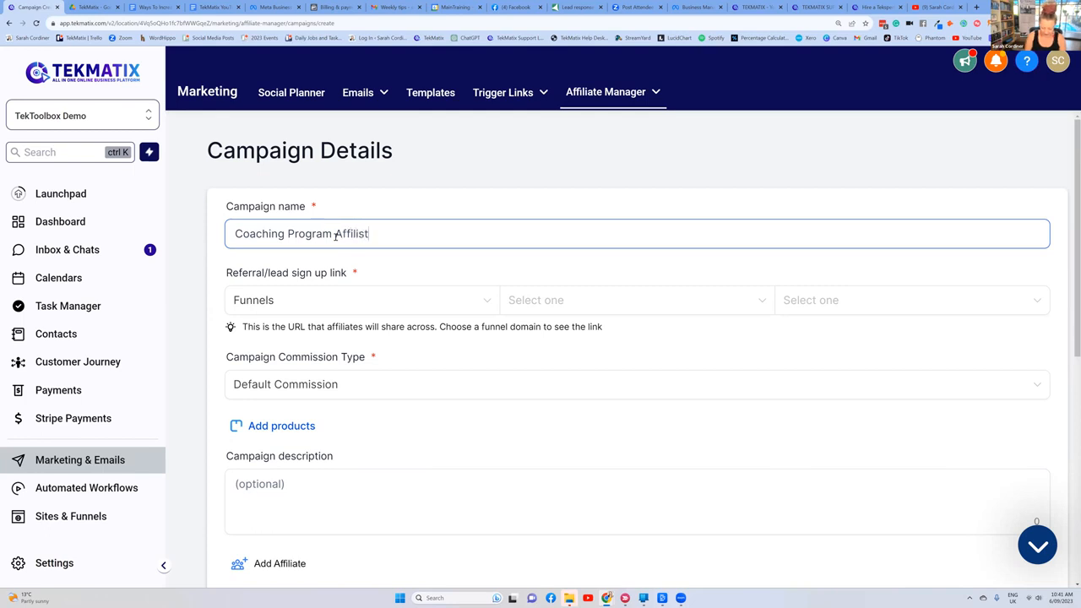
{"action": "key", "text": "BackSpace"}
{"action": "key", "text": "BackSpace"}
{"action": "key", "text": "BackSpace"}
{"action": "key", "text": "BackSpace"}
{"action": "type", "text": "iate"}
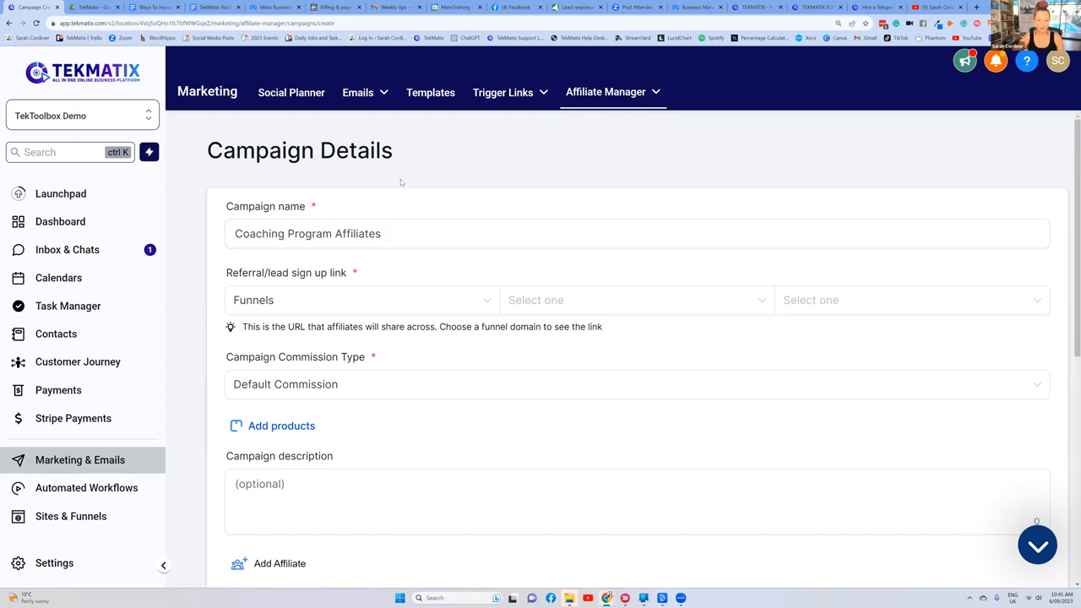
Step: Set the referral sign-up link to the Business Coaching - 200050 website and its Home page
{"action": "left_click", "coordinate": [467, 294]}
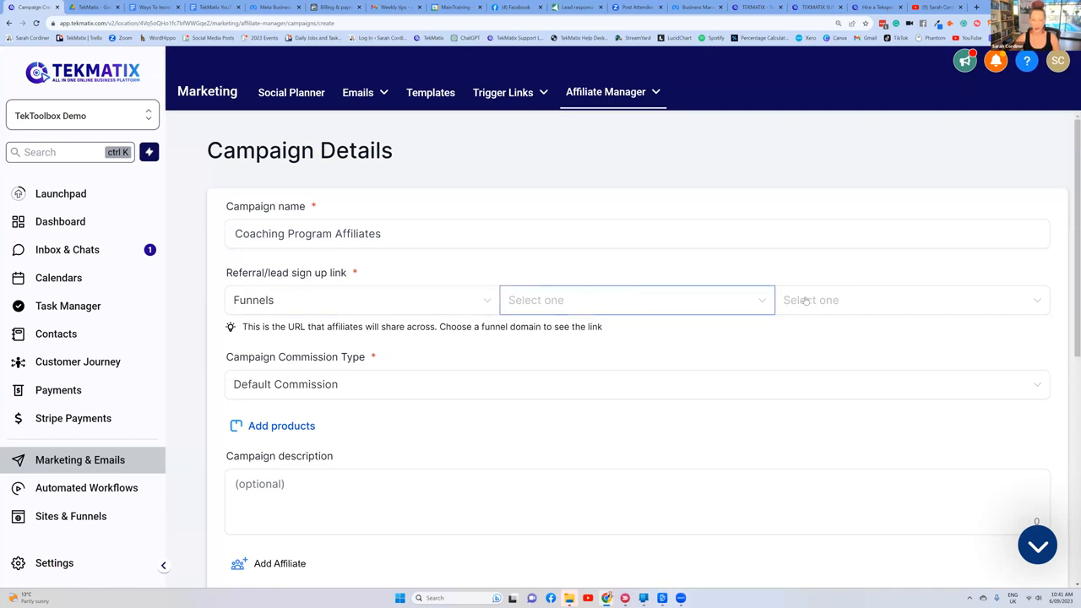
{"action": "left_click", "coordinate": [443, 309]}
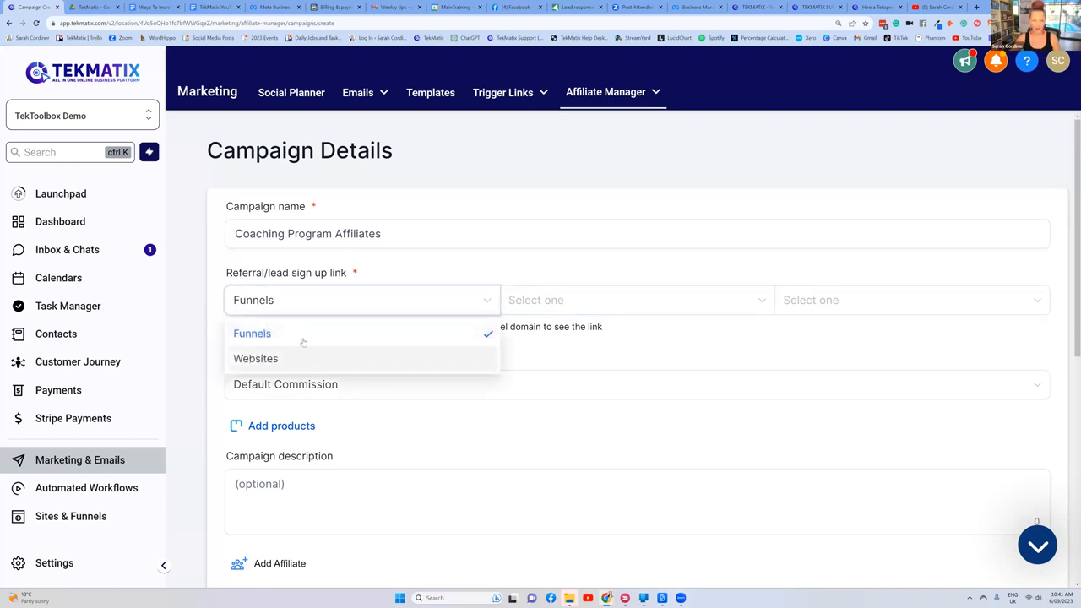
{"action": "left_click", "coordinate": [314, 358]}
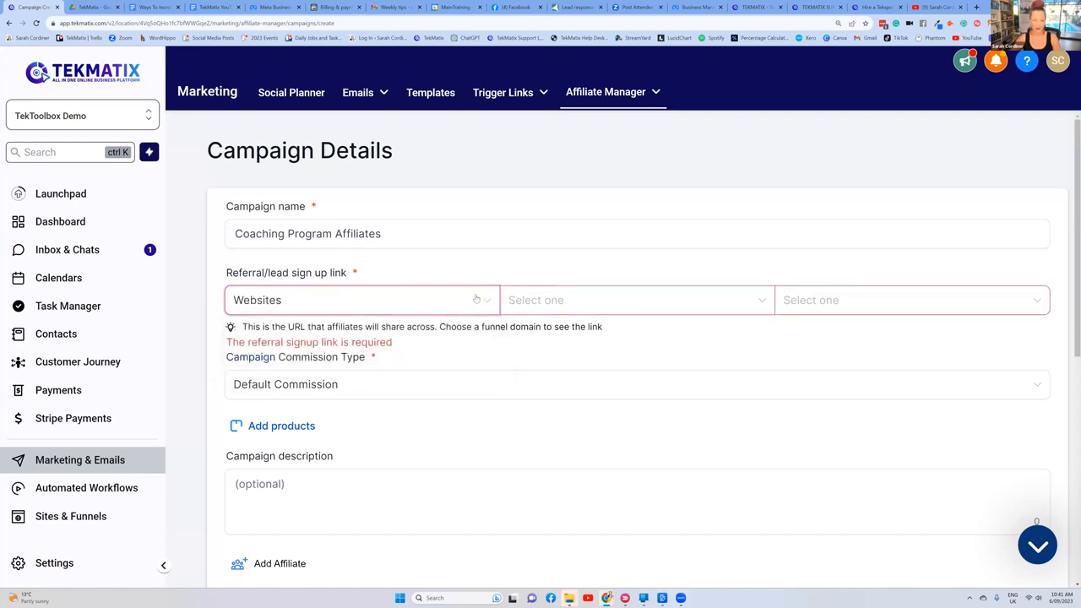
{"action": "left_click", "coordinate": [514, 308]}
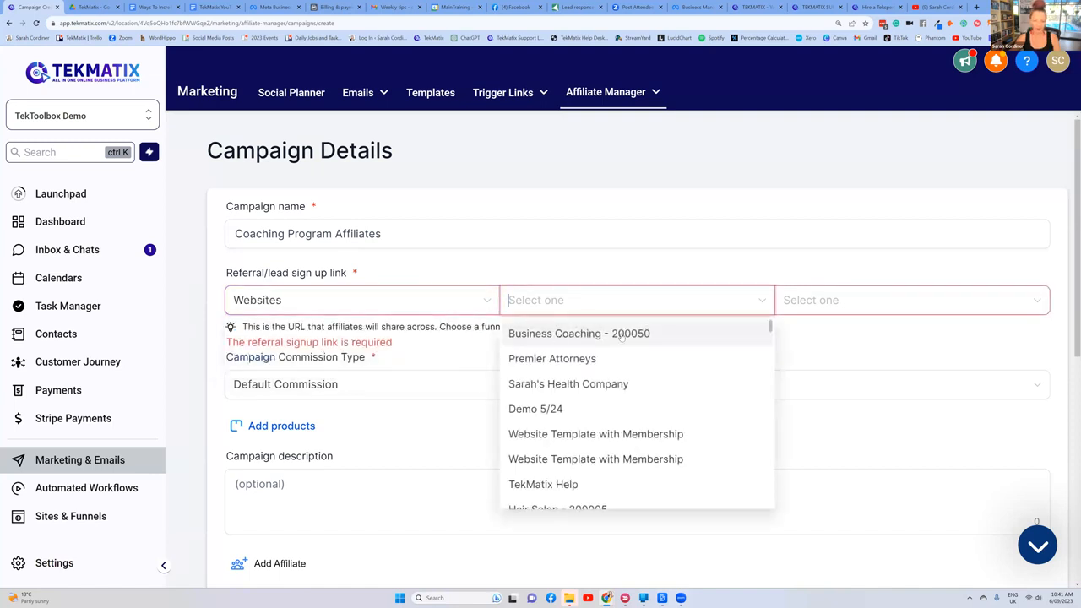
{"action": "left_click", "coordinate": [560, 335]}
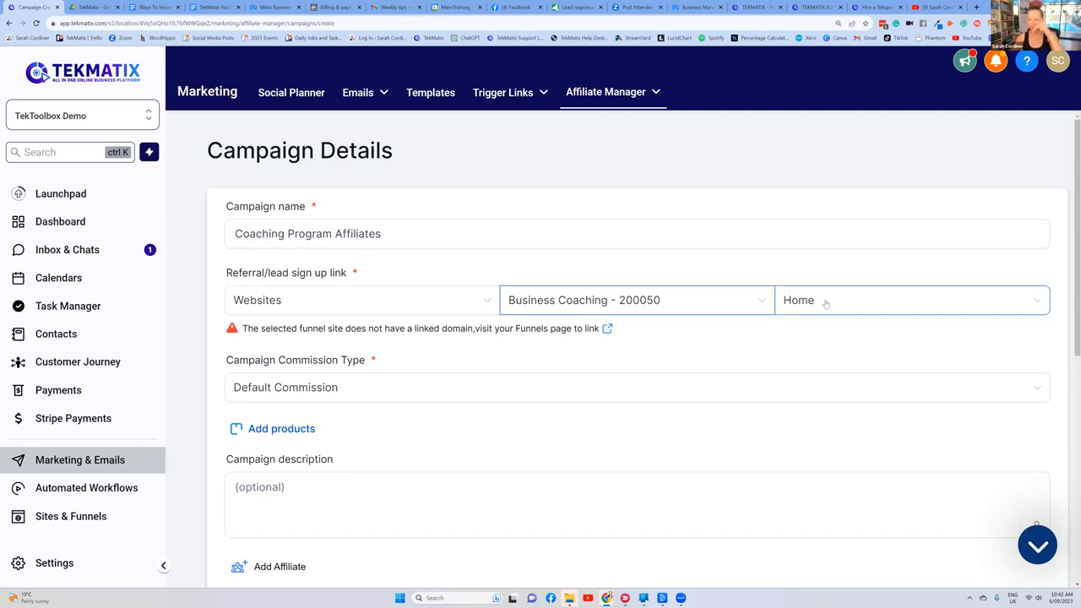
Step: Change the campaign commission type to Product Based Commission
{"action": "scroll", "coordinate": [643, 268], "scroll_direction": "down", "scroll_amount": 2}
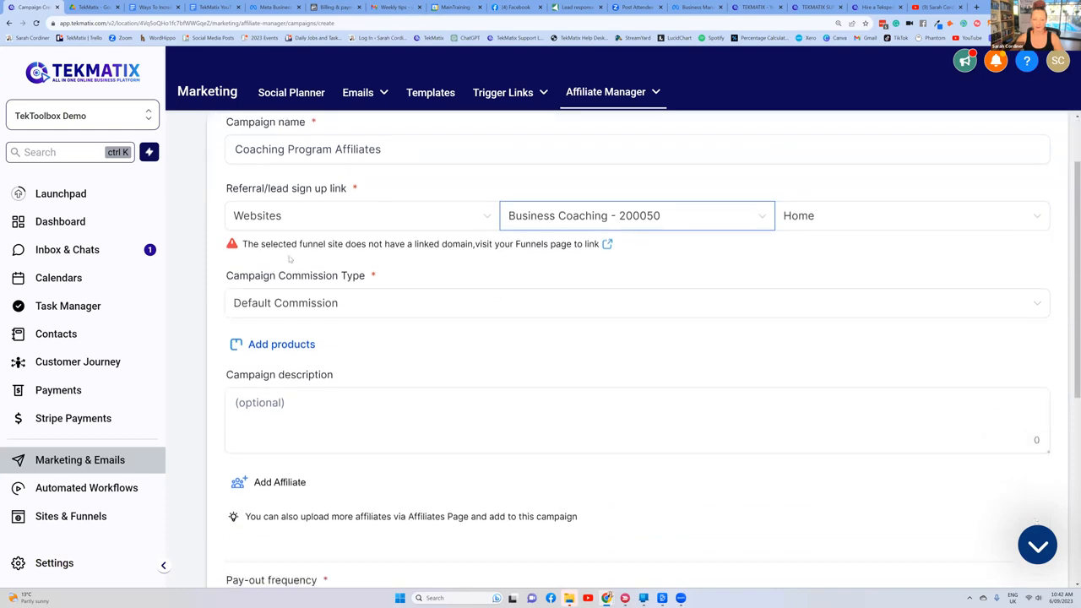
{"action": "left_click", "coordinate": [299, 227]}
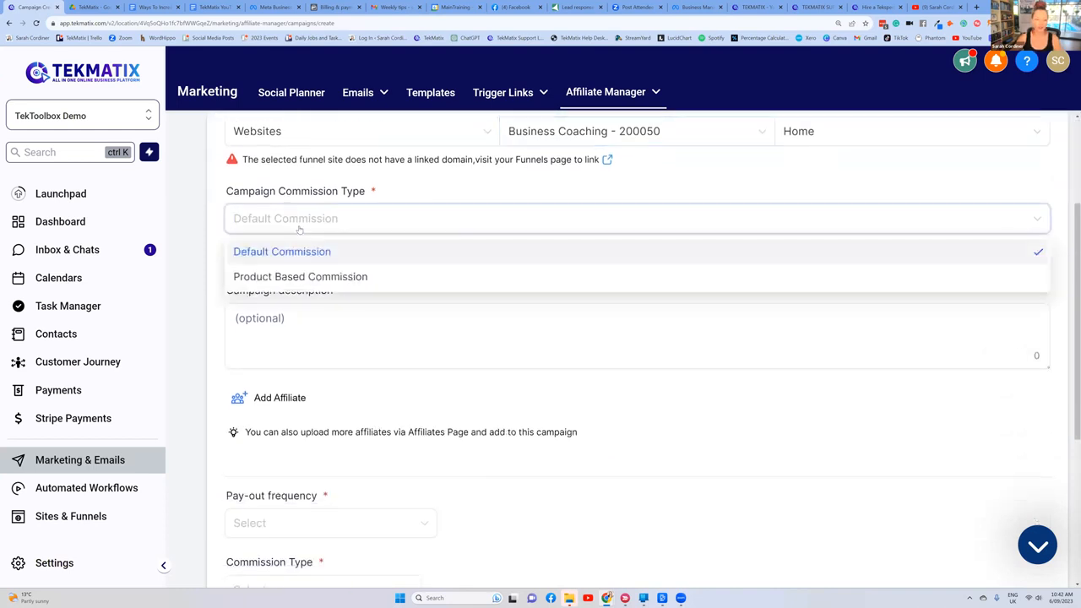
{"action": "left_click", "coordinate": [297, 277]}
{"action": "scroll", "coordinate": [368, 228], "scroll_direction": "up", "scroll_amount": 1}
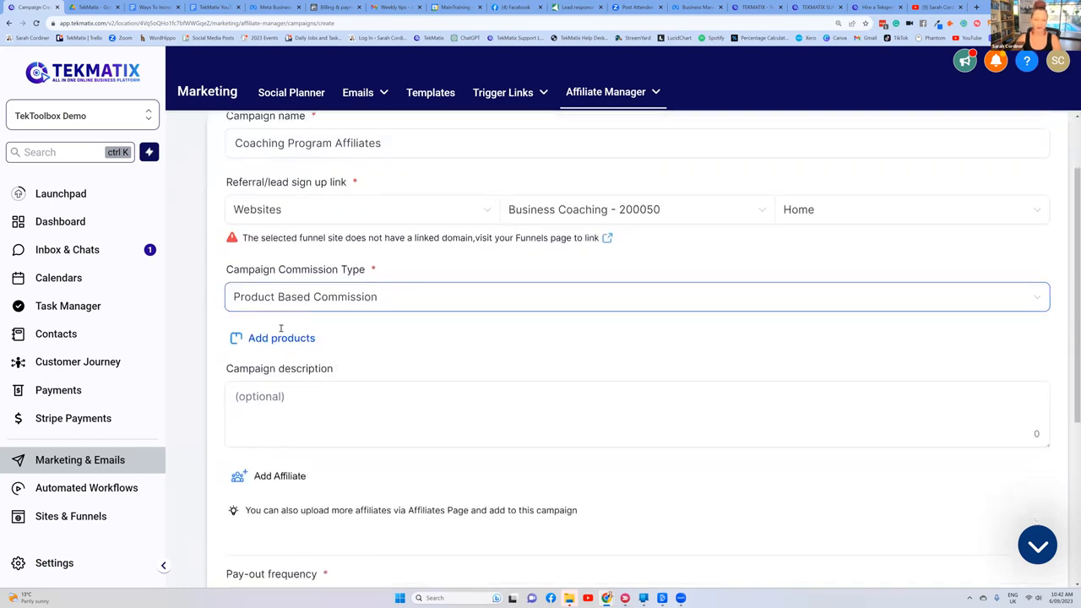
Step: Enter "you get 10 % of every sales!!!" as the campaign description
{"action": "scroll", "coordinate": [282, 329], "scroll_direction": "down", "scroll_amount": 1}
{"action": "left_click", "coordinate": [281, 327]}
{"action": "type", "text": "you get"}
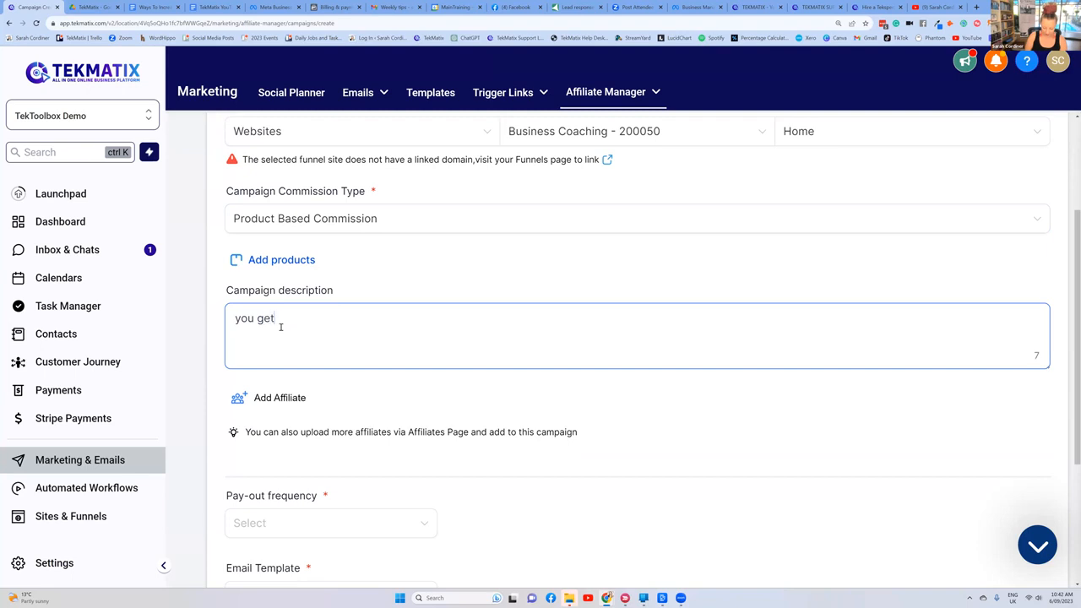
{"action": "type", "text": " 10 % of ev"}
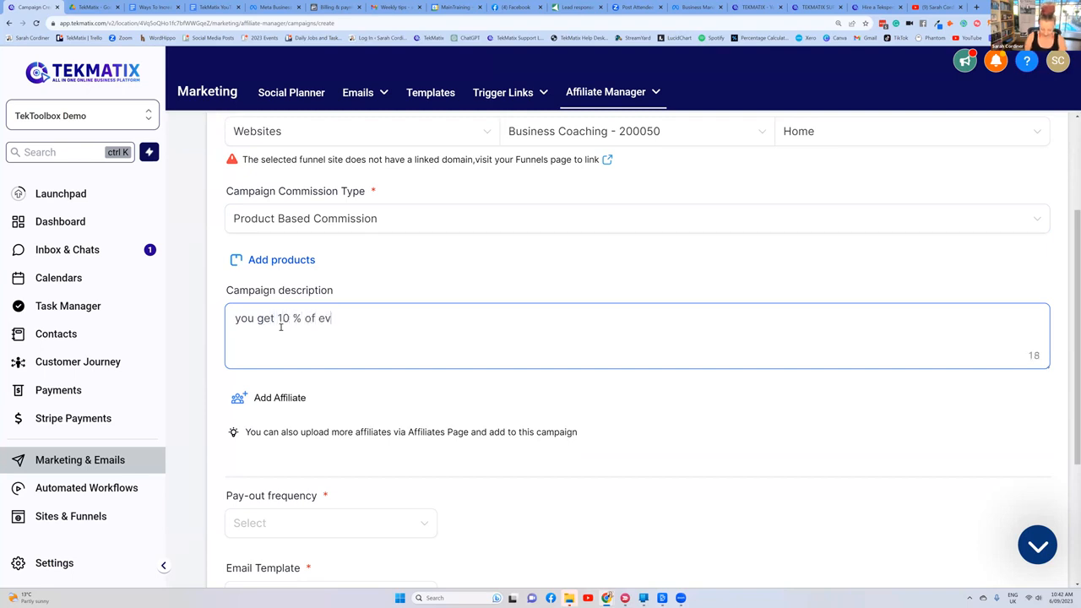
{"action": "type", "text": "ery sales"}
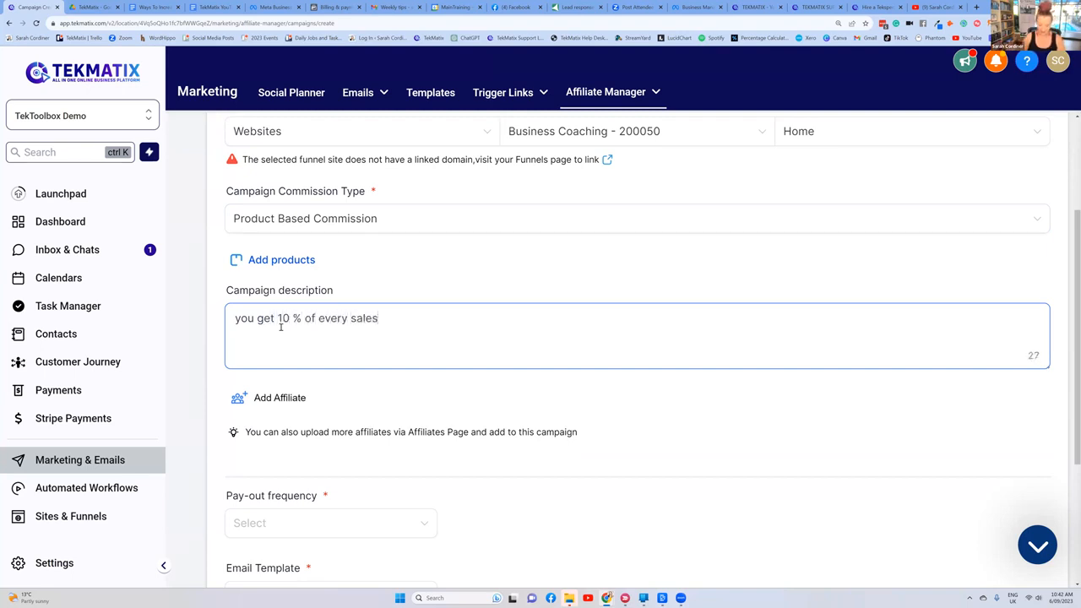
{"action": "type", "text": "!!!"}
Step: Set the campaign's pay-out frequency to Pay - 30
{"action": "scroll", "coordinate": [283, 321], "scroll_direction": "down", "scroll_amount": 2}
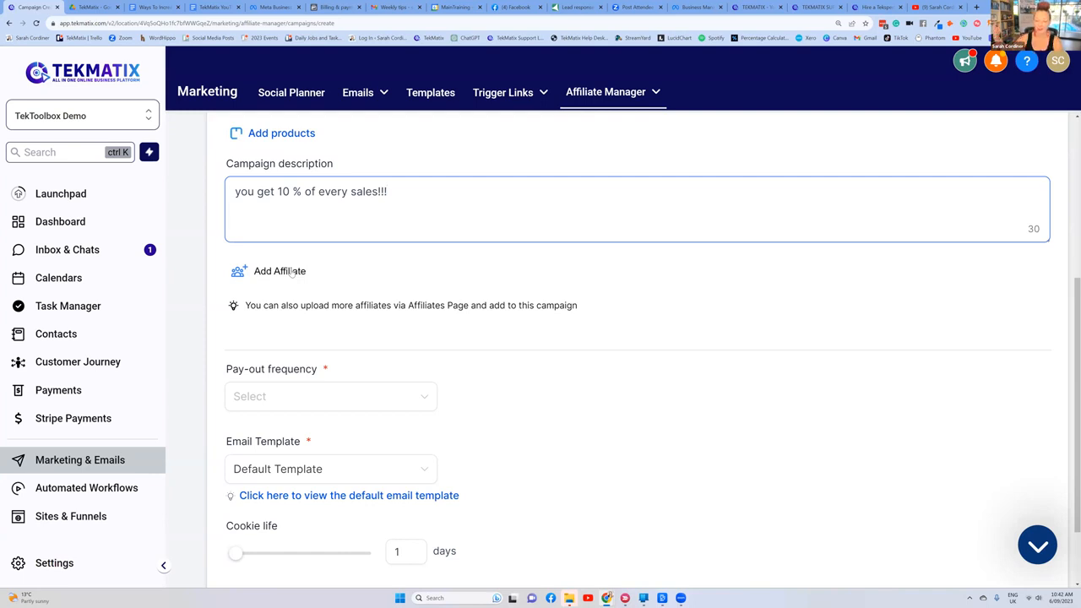
{"action": "scroll", "coordinate": [291, 272], "scroll_direction": "down", "scroll_amount": 2}
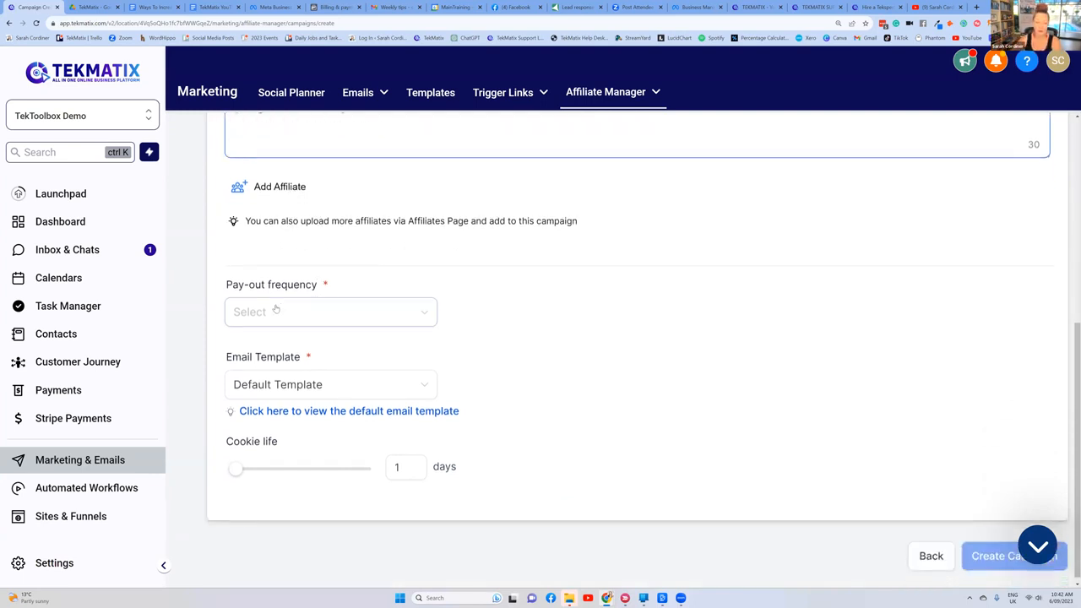
{"action": "left_click", "coordinate": [285, 309]}
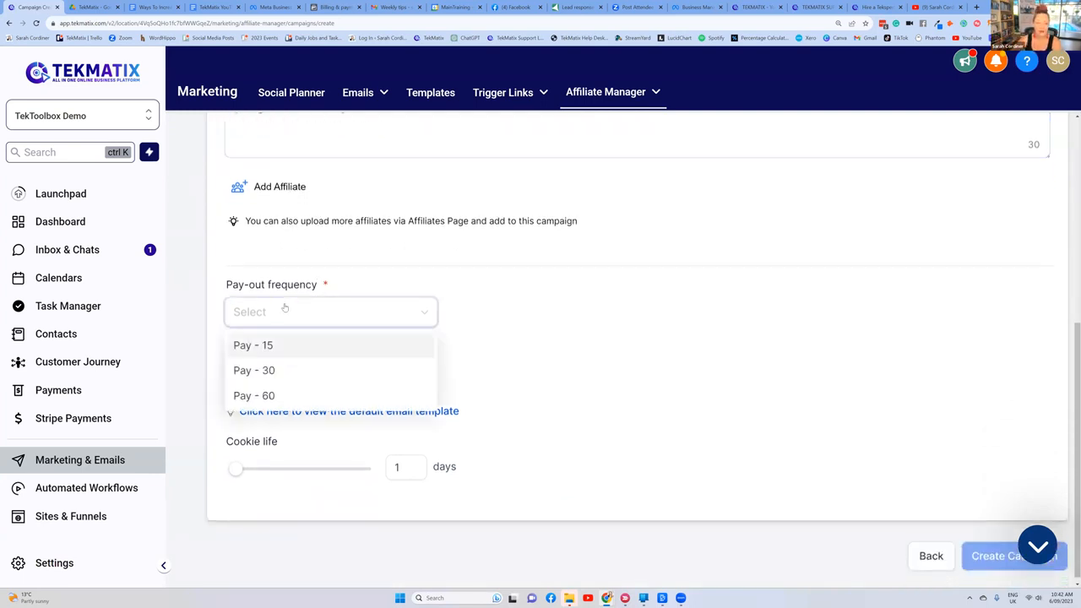
{"action": "left_click", "coordinate": [296, 371]}
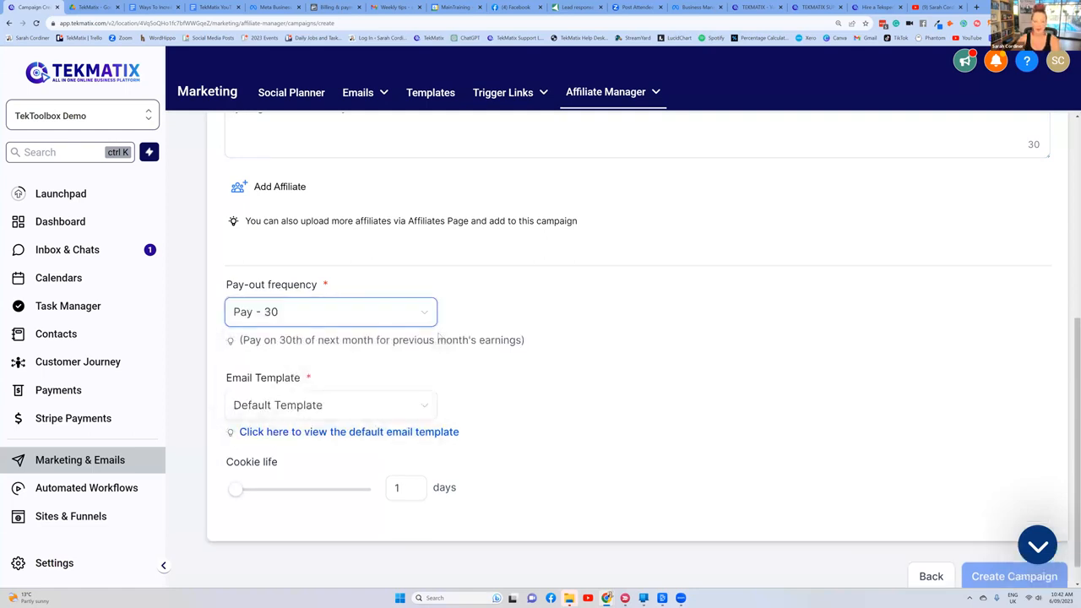
Step: Try cookie life settings of 133, 60 and 31 days for the campaign
{"action": "scroll", "coordinate": [372, 359], "scroll_direction": "down", "scroll_amount": 1}
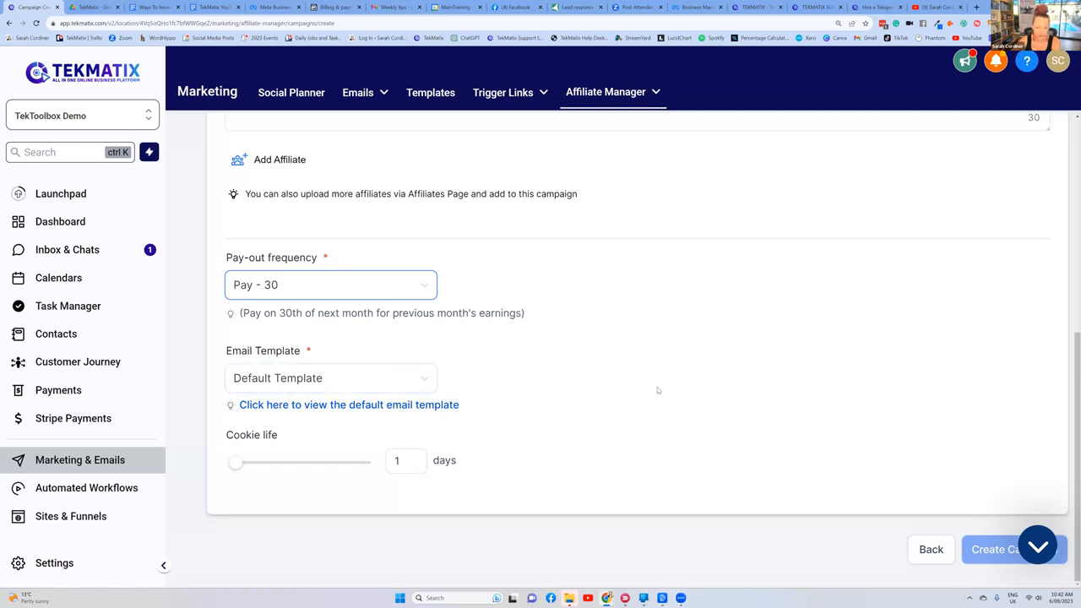
{"action": "scroll", "coordinate": [651, 386], "scroll_direction": "up", "scroll_amount": 5}
{"action": "scroll", "coordinate": [617, 355], "scroll_direction": "down", "scroll_amount": 3}
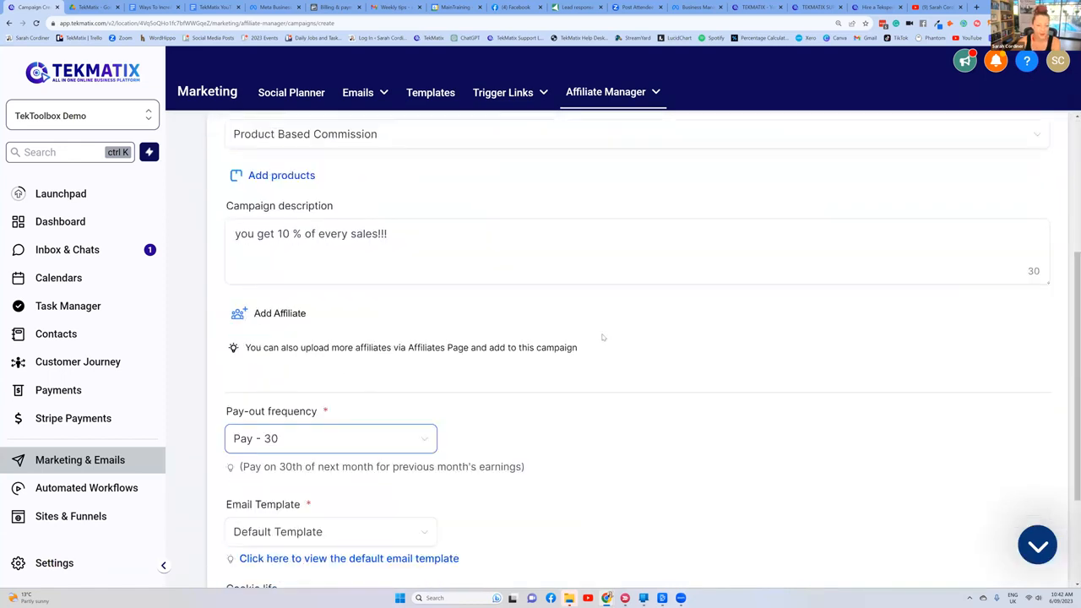
{"action": "scroll", "coordinate": [604, 337], "scroll_direction": "down", "scroll_amount": 3}
{"action": "mouse_move", "coordinate": [233, 466]}
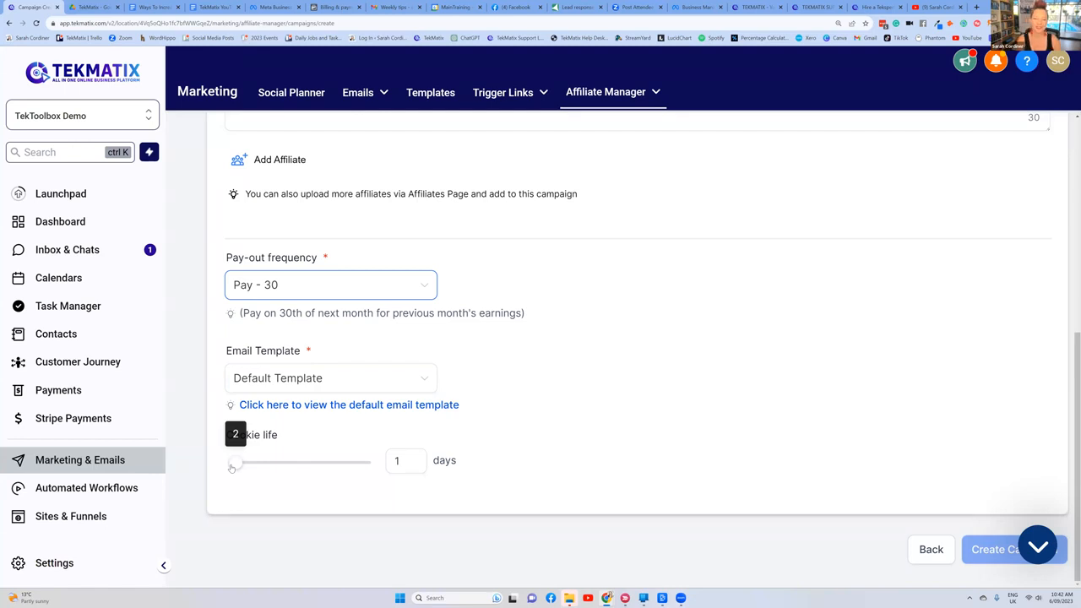
{"action": "left_click", "coordinate": [282, 463]}
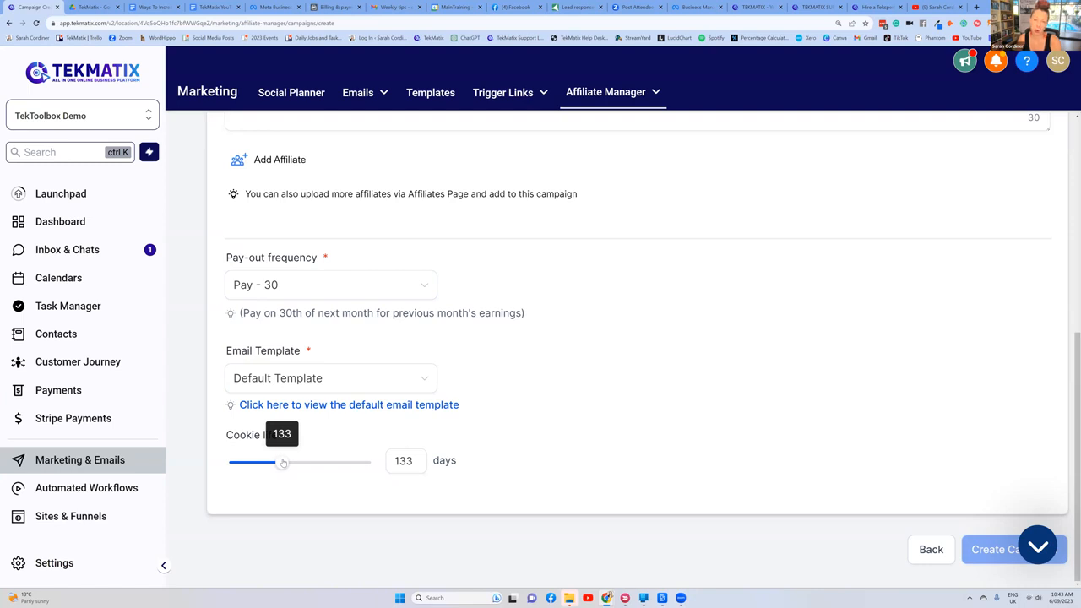
{"action": "left_click", "coordinate": [278, 465]}
{"action": "left_click_drag", "start_coordinate": [278, 466], "coordinate": [258, 464]}
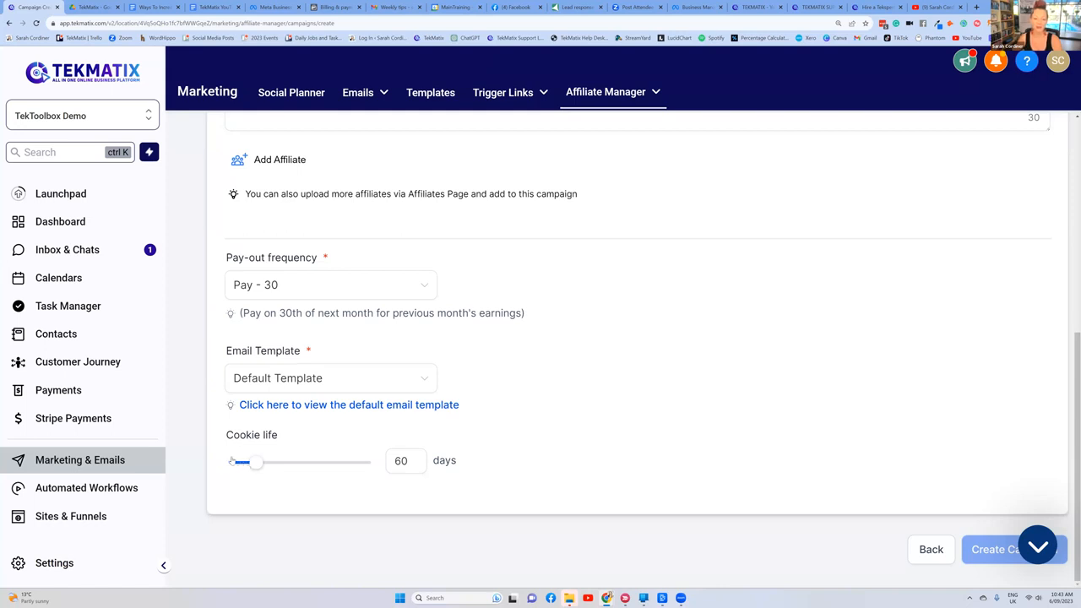
{"action": "mouse_move", "coordinate": [253, 463]}
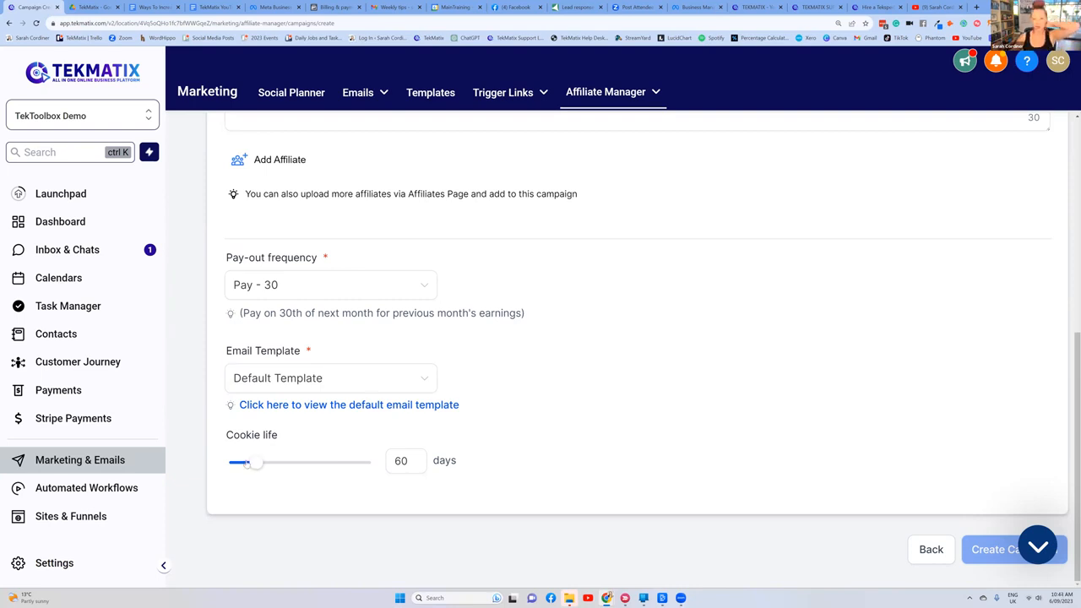
{"action": "left_click", "coordinate": [245, 463]}
{"action": "left_click_drag", "start_coordinate": [246, 464], "coordinate": [245, 464]}
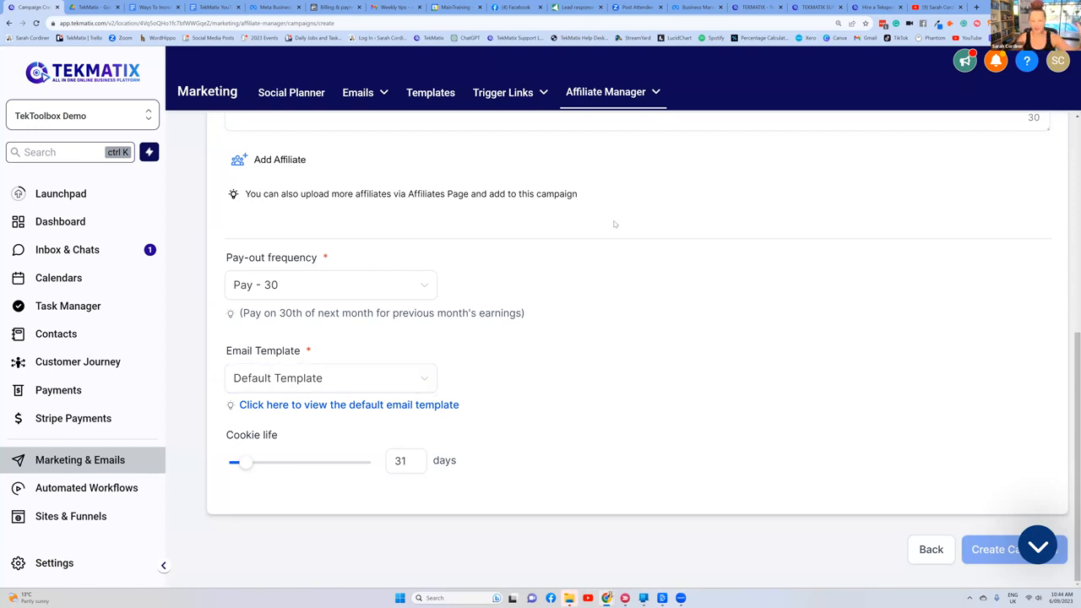
Step: Set the campaign's cookie life to 88 days
{"action": "scroll", "coordinate": [616, 227], "scroll_direction": "up", "scroll_amount": 5}
{"action": "scroll", "coordinate": [498, 144], "scroll_direction": "down", "scroll_amount": 5}
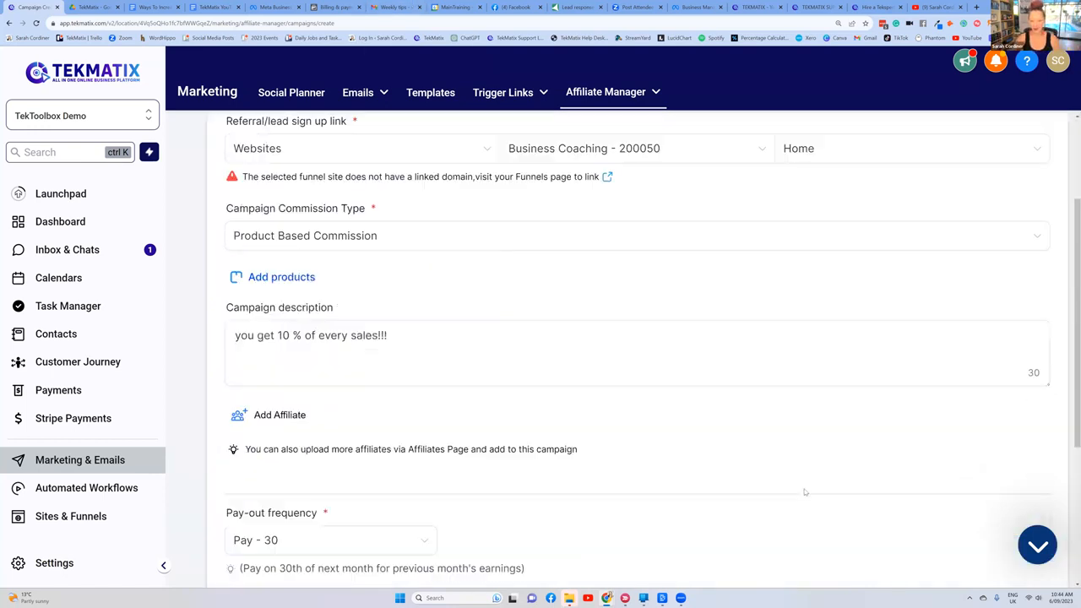
{"action": "left_click_drag", "start_coordinate": [253, 467], "coordinate": [266, 469]}
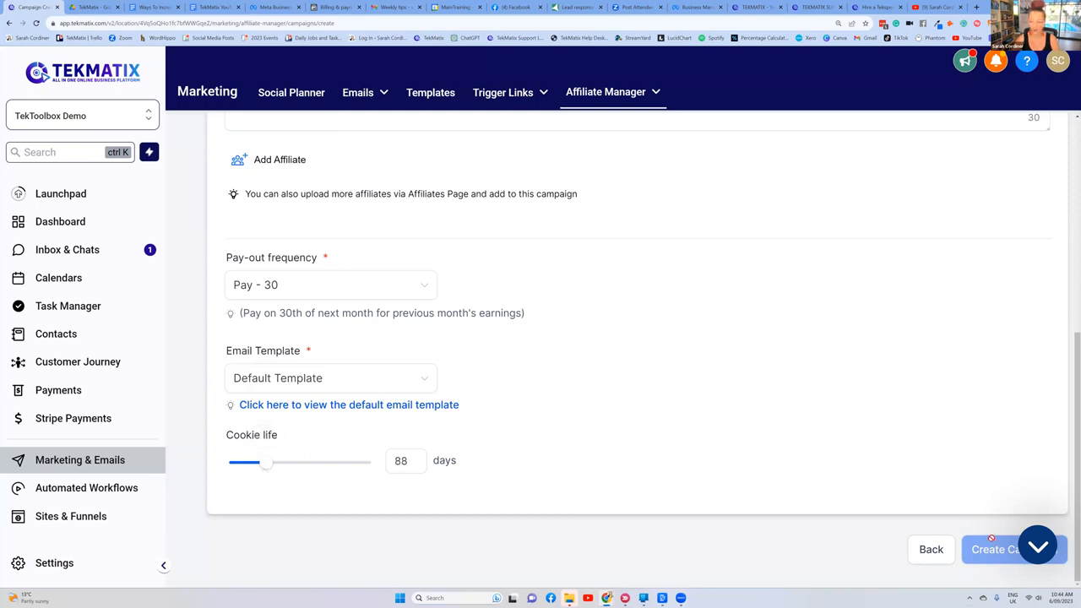
Step: Switch the referral sign-up link to Funnels and choose the astrology course funnel with its course page
{"action": "scroll", "coordinate": [392, 217], "scroll_direction": "up", "scroll_amount": 5}
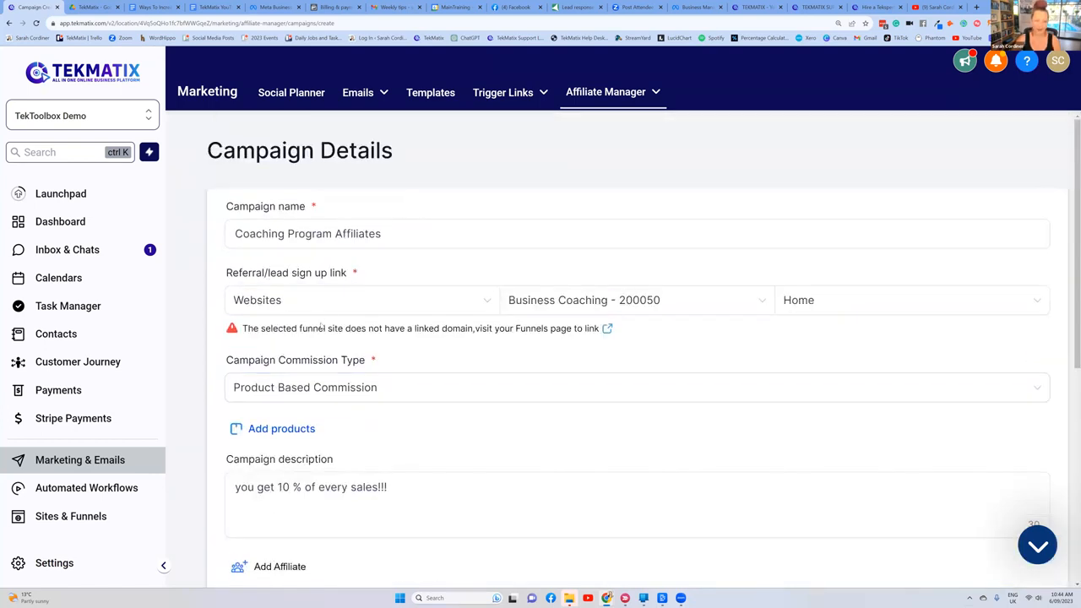
{"action": "left_click", "coordinate": [338, 301]}
{"action": "left_click", "coordinate": [326, 333]}
{"action": "scroll", "coordinate": [589, 271], "scroll_direction": "down", "scroll_amount": 5}
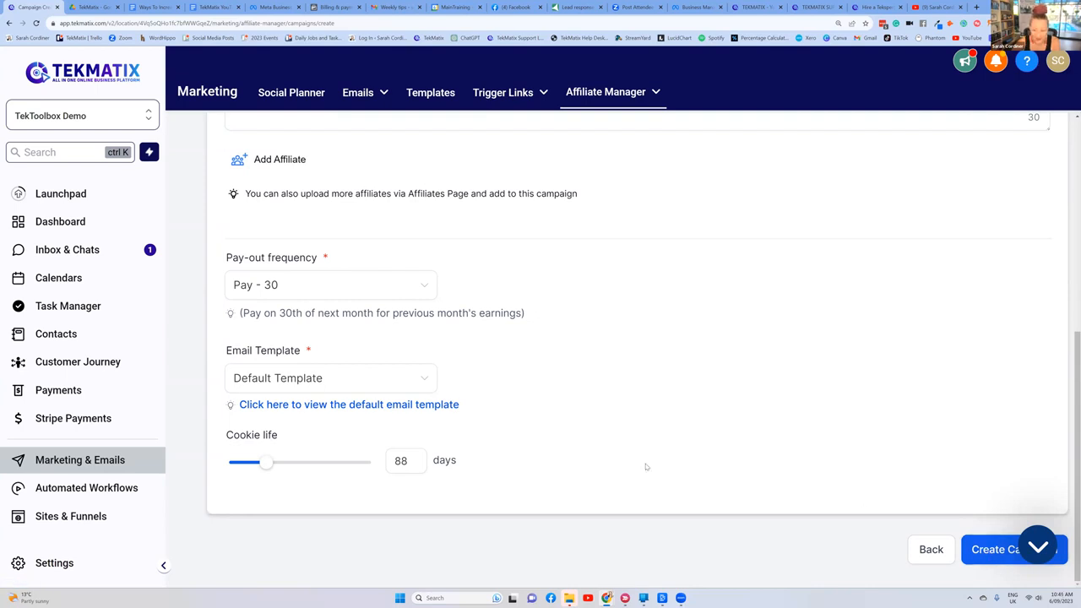
{"action": "scroll", "coordinate": [633, 451], "scroll_direction": "up", "scroll_amount": 5}
{"action": "scroll", "coordinate": [355, 300], "scroll_direction": "down", "scroll_amount": 1}
{"action": "scroll", "coordinate": [356, 299], "scroll_direction": "up", "scroll_amount": 1}
{"action": "left_click", "coordinate": [509, 303]}
{"action": "left_click", "coordinate": [591, 333]}
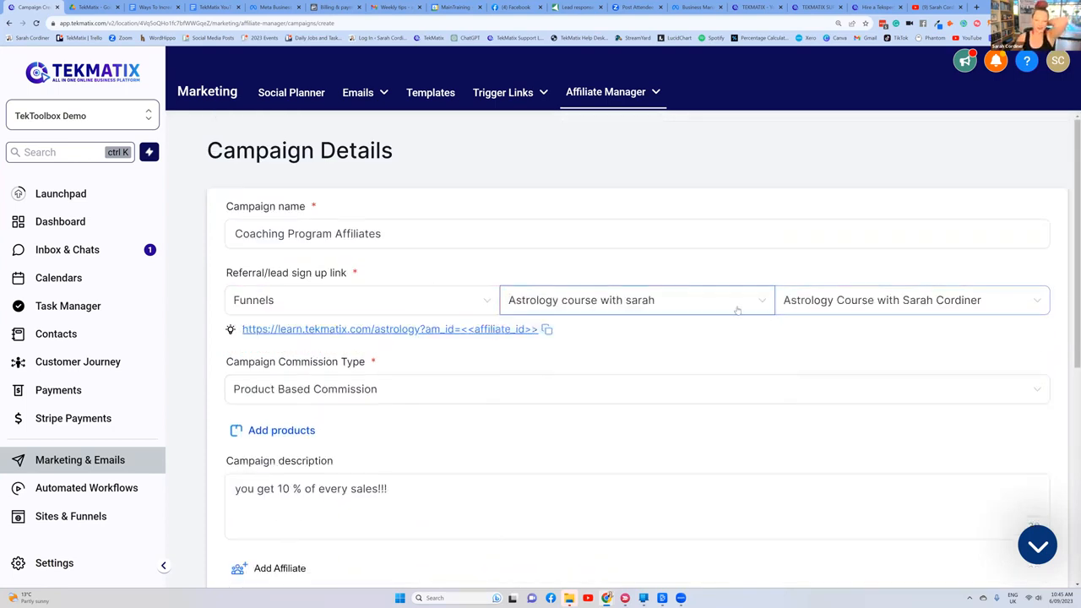
Step: Check the completed campaign details and create the affiliate campaign
{"action": "scroll", "coordinate": [738, 311], "scroll_direction": "down", "scroll_amount": 1}
{"action": "scroll", "coordinate": [683, 315], "scroll_direction": "down", "scroll_amount": 2}
{"action": "scroll", "coordinate": [651, 323], "scroll_direction": "up", "scroll_amount": 1}
{"action": "scroll", "coordinate": [600, 311], "scroll_direction": "up", "scroll_amount": 1}
{"action": "scroll", "coordinate": [388, 194], "scroll_direction": "down", "scroll_amount": 1}
{"action": "scroll", "coordinate": [384, 211], "scroll_direction": "up", "scroll_amount": 1}
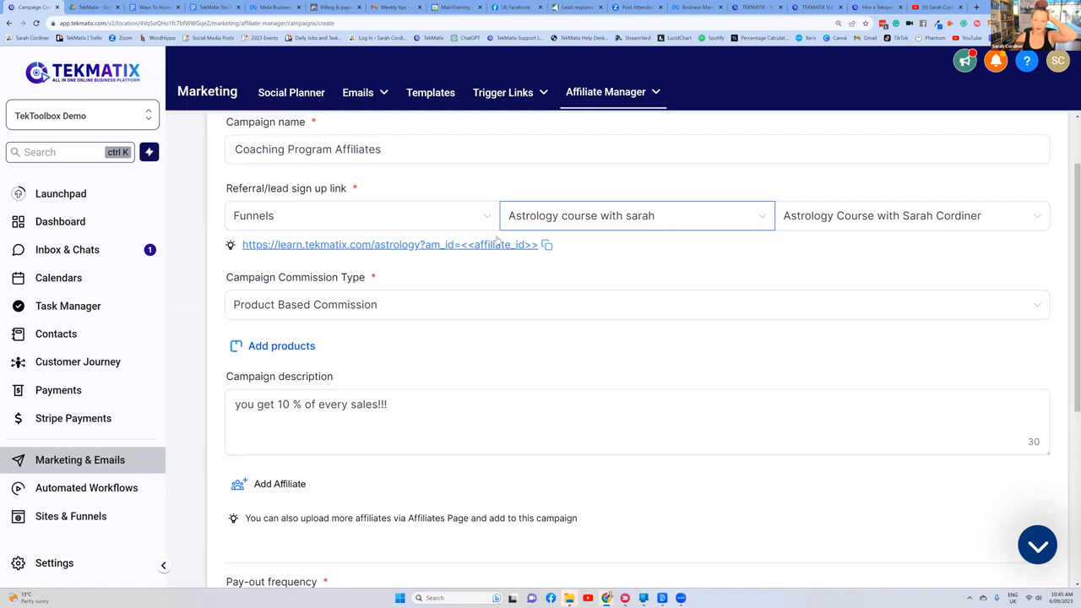
{"action": "scroll", "coordinate": [701, 319], "scroll_direction": "down", "scroll_amount": 5}
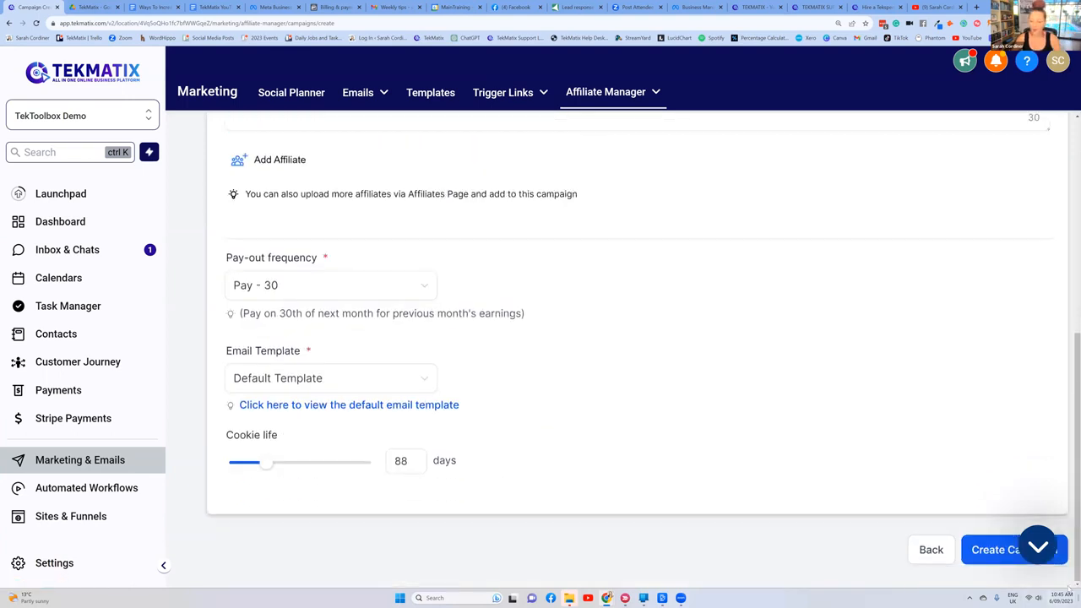
{"action": "left_click", "coordinate": [983, 551]}
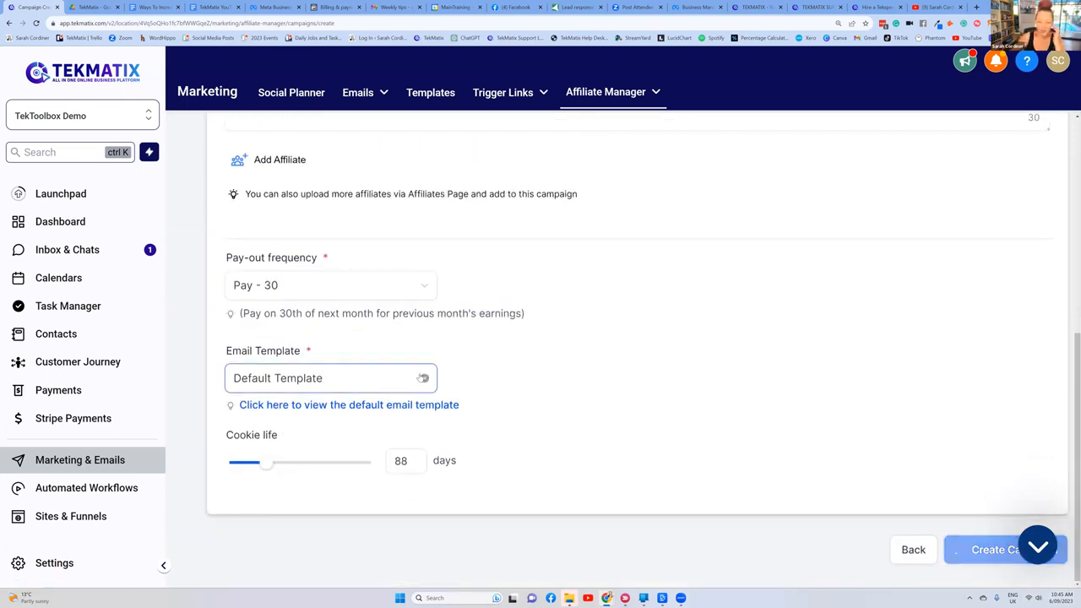
Step: Open the Coaching Program Affiliates campaign from the campaign list and review its details and referral link
{"action": "mouse_move", "coordinate": [616, 96]}
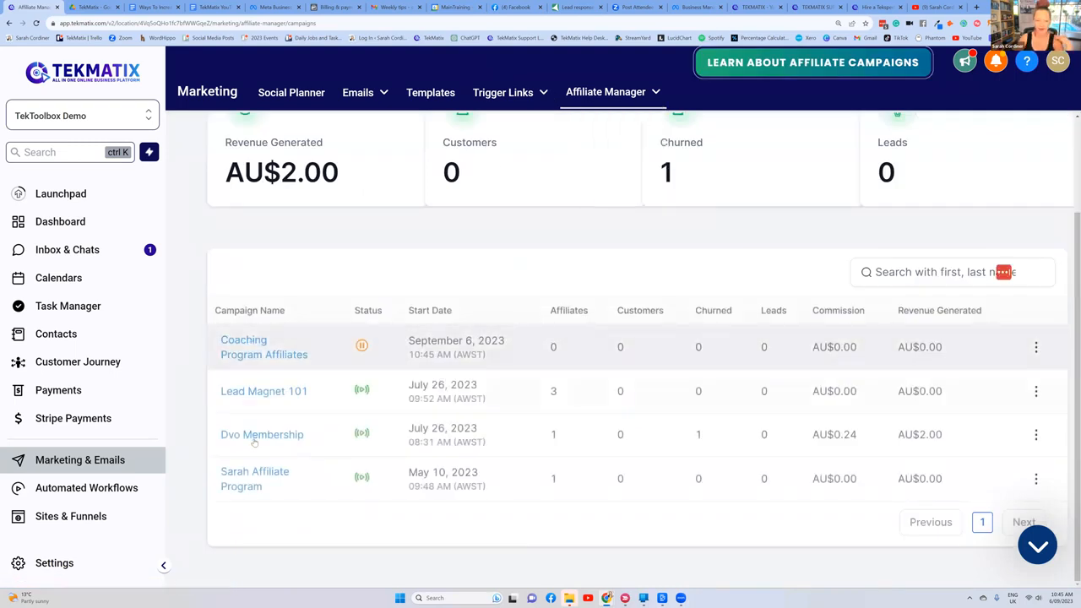
{"action": "left_click", "coordinate": [250, 355]}
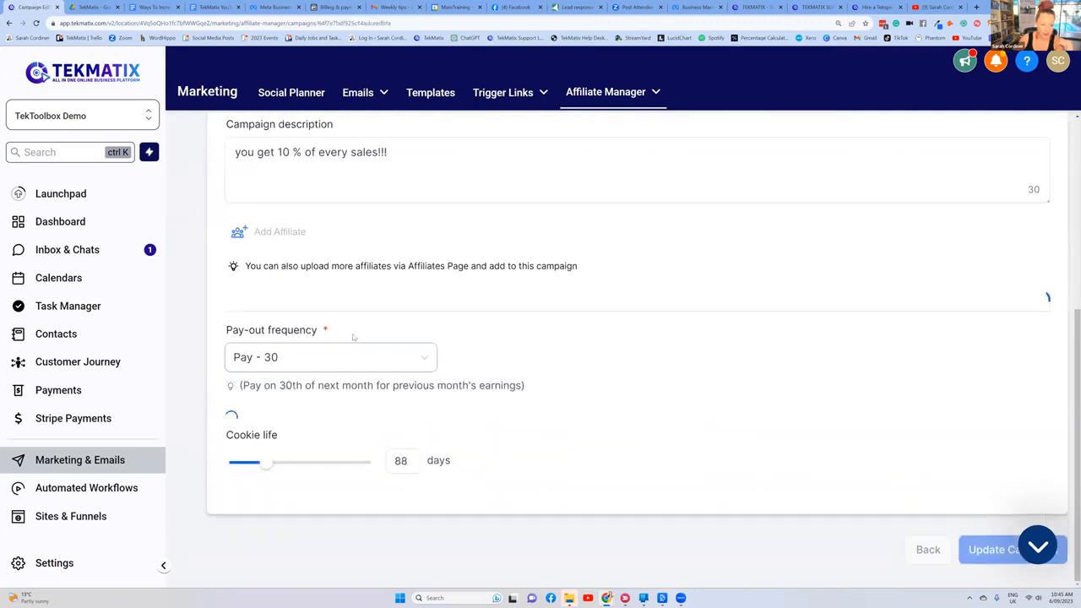
{"action": "scroll", "coordinate": [356, 335], "scroll_direction": "up", "scroll_amount": 5}
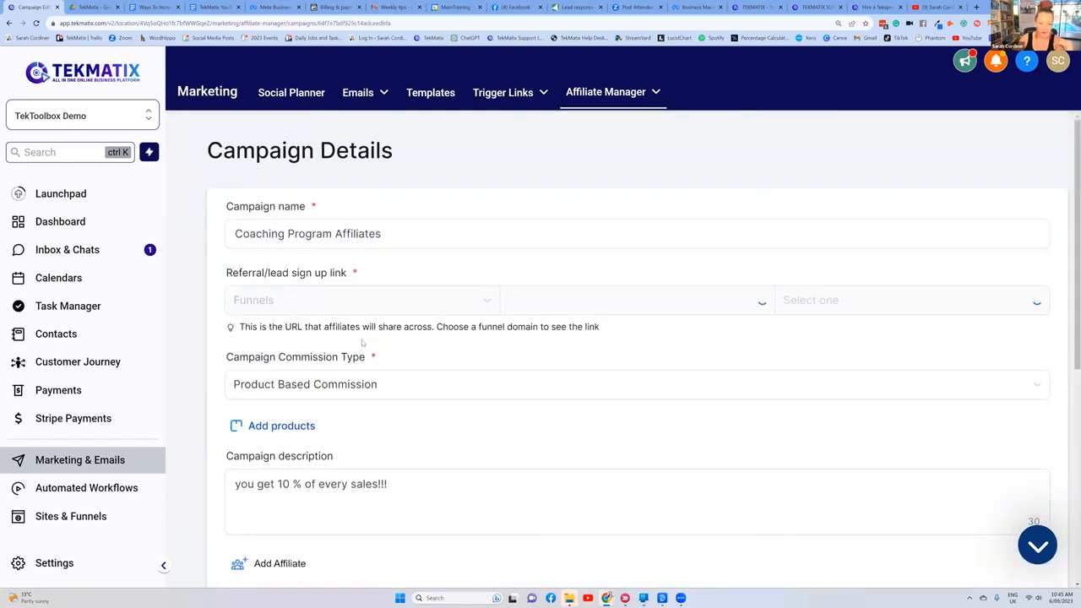
{"action": "scroll", "coordinate": [361, 342], "scroll_direction": "down", "scroll_amount": 5}
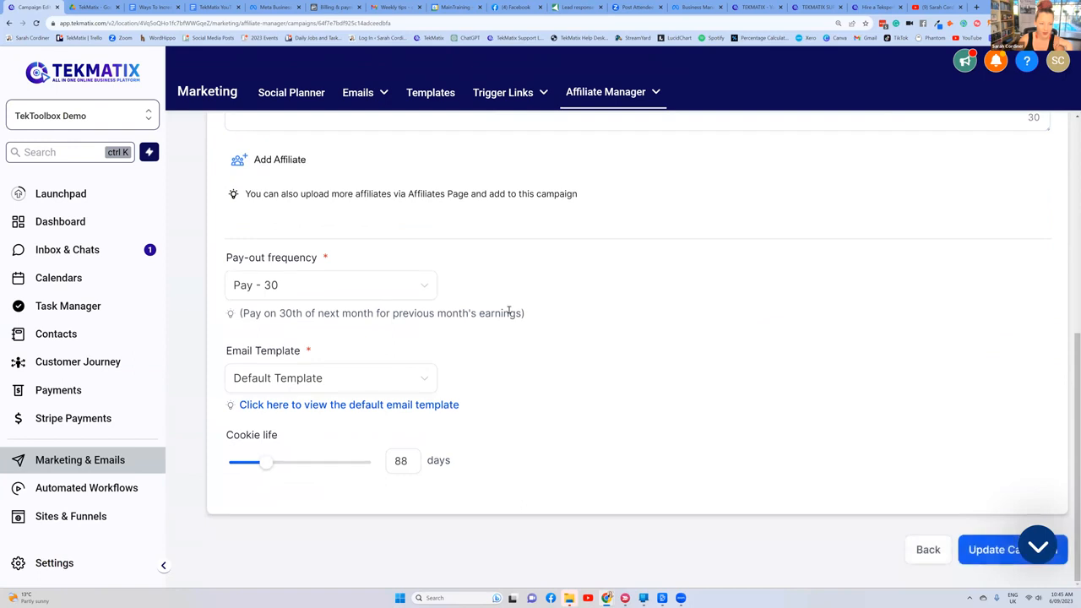
{"action": "scroll", "coordinate": [662, 366], "scroll_direction": "up", "scroll_amount": 5}
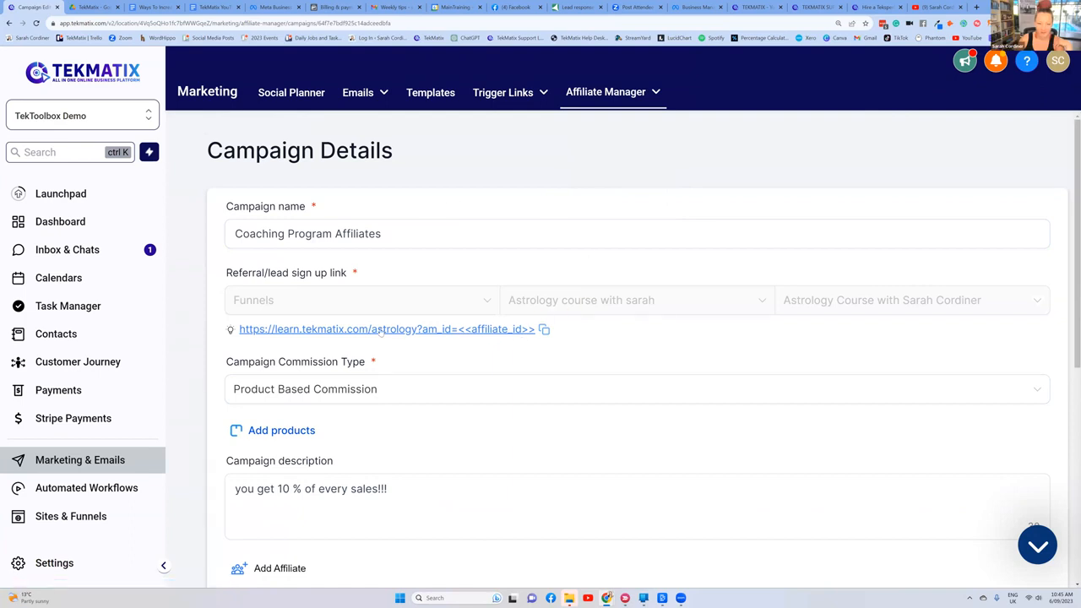
Step: Switch the Coaching Program Affiliates campaign's commission type to Default Commission and try to save it
{"action": "mouse_move", "coordinate": [613, 99]}
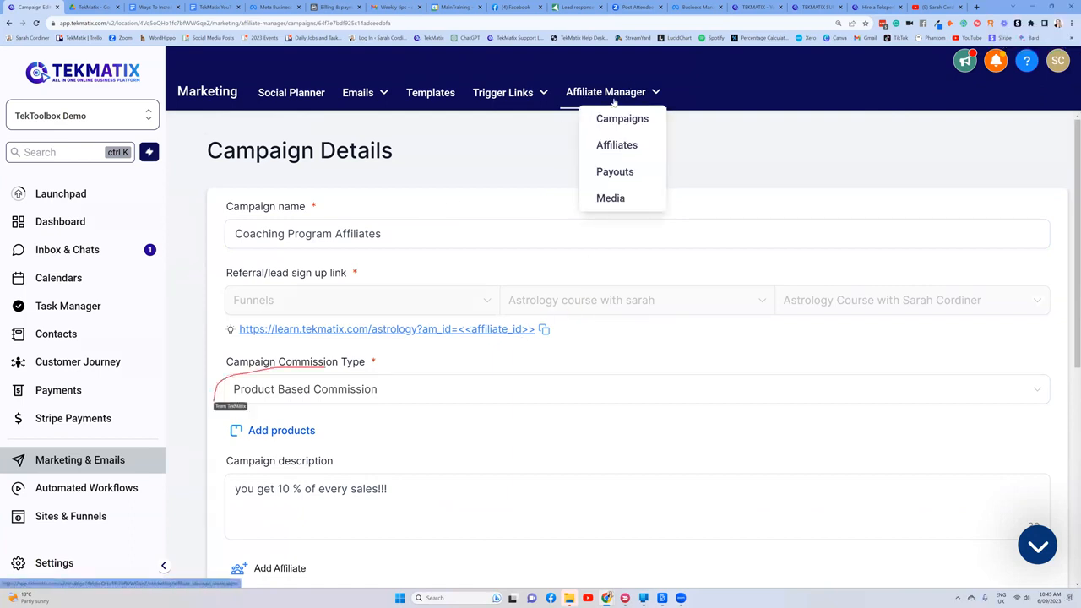
{"action": "left_click", "coordinate": [330, 403]}
{"action": "left_click", "coordinate": [303, 425]}
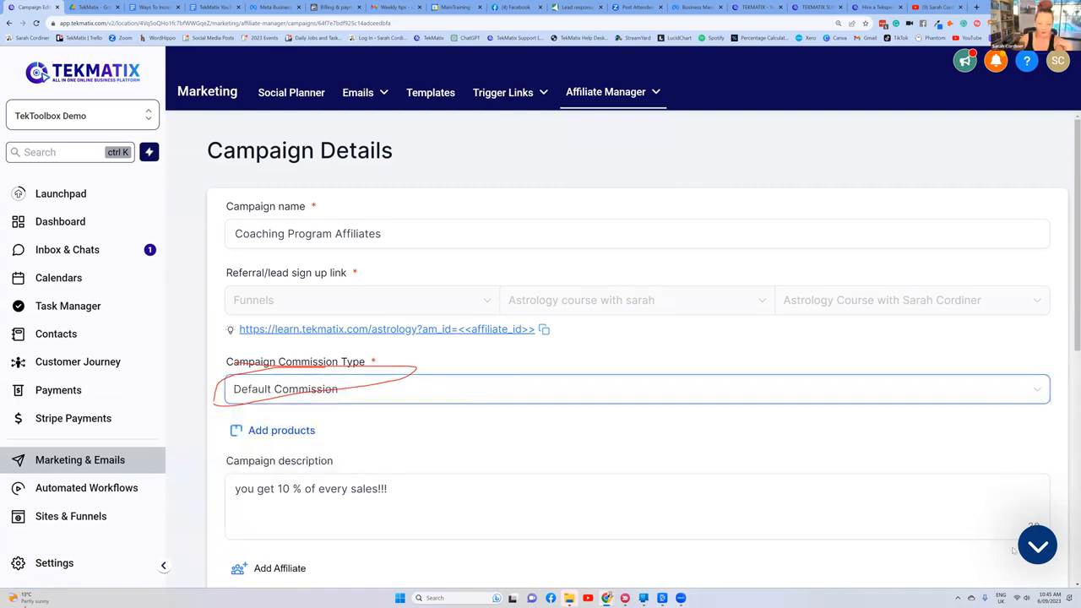
{"action": "scroll", "coordinate": [769, 423], "scroll_direction": "down", "scroll_amount": 5}
{"action": "left_click", "coordinate": [968, 550]}
{"action": "scroll", "coordinate": [476, 291], "scroll_direction": "up", "scroll_amount": 5}
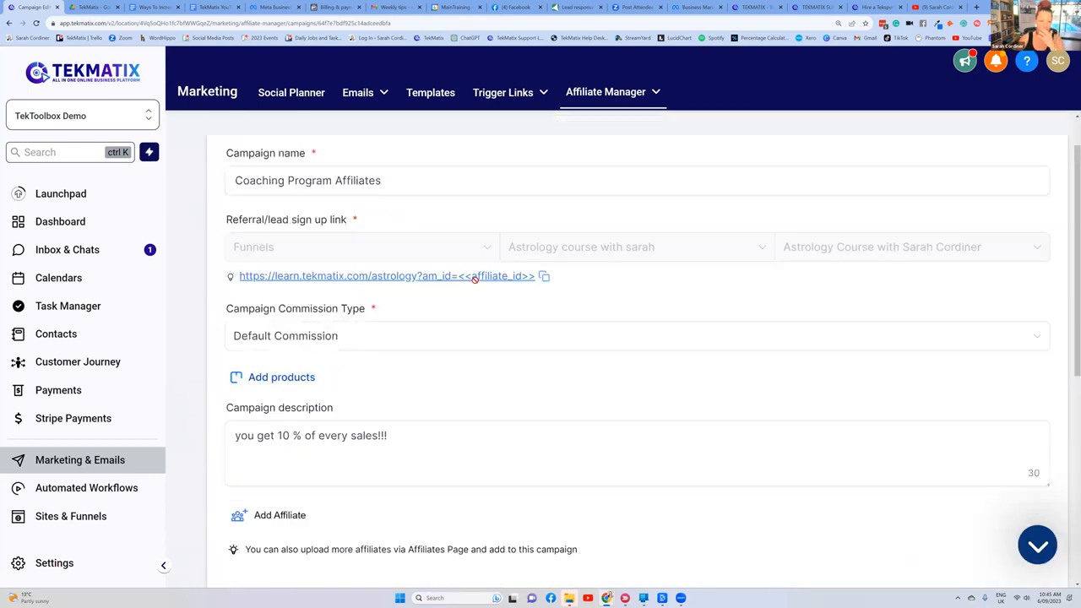
Step: Set the campaign's percentage commission to 10% and save the campaign
{"action": "scroll", "coordinate": [442, 328], "scroll_direction": "down", "scroll_amount": 1}
{"action": "scroll", "coordinate": [441, 329], "scroll_direction": "down", "scroll_amount": 4}
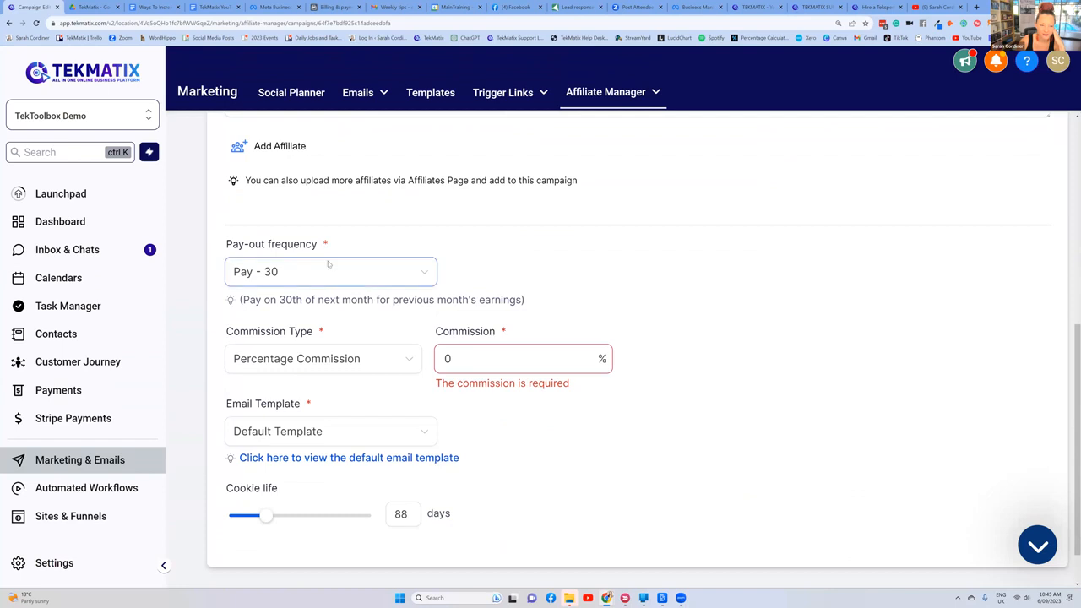
{"action": "left_click", "coordinate": [490, 365]}
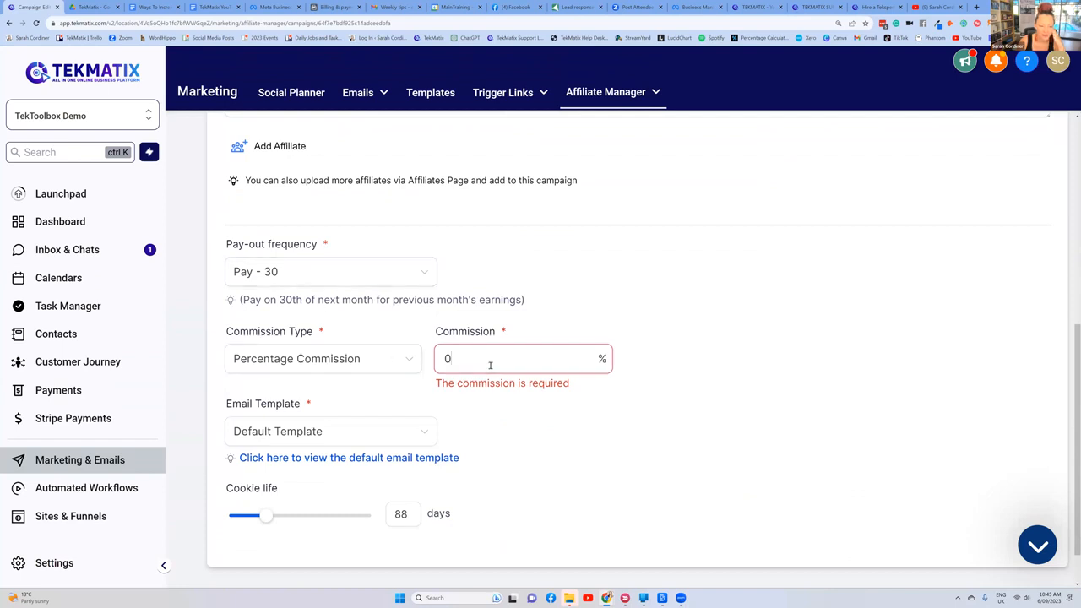
{"action": "type", "text": "10"}
{"action": "left_click", "coordinate": [482, 402]}
{"action": "scroll", "coordinate": [1005, 545], "scroll_direction": "down", "scroll_amount": 1}
{"action": "left_click", "coordinate": [996, 549]}
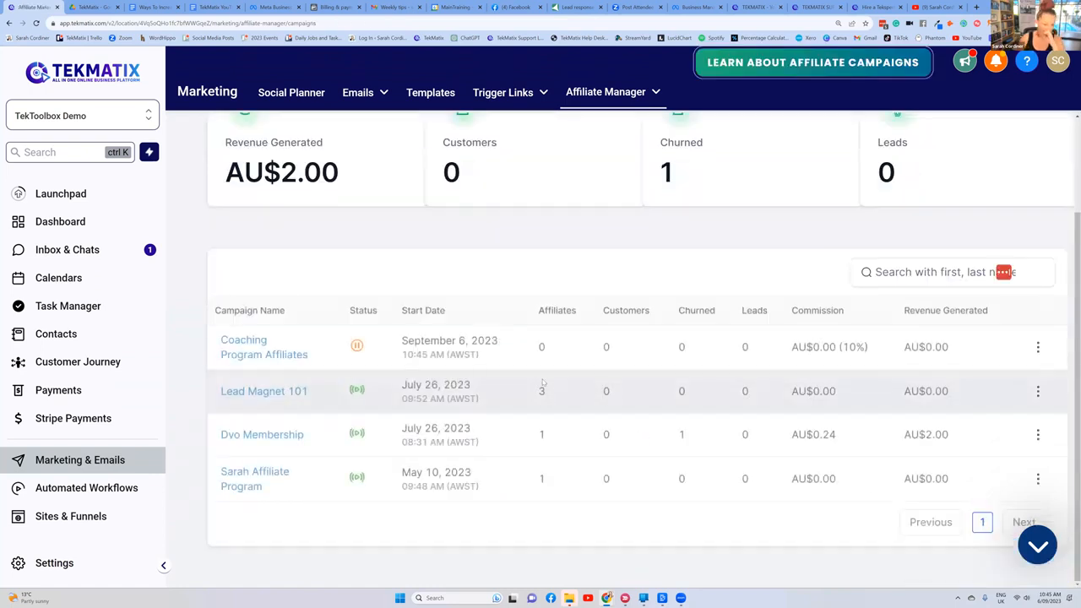
Step: Reopen the Coaching Program Affiliates campaign, look at its options for adding products, and return to the campaign details
{"action": "left_click", "coordinate": [262, 356]}
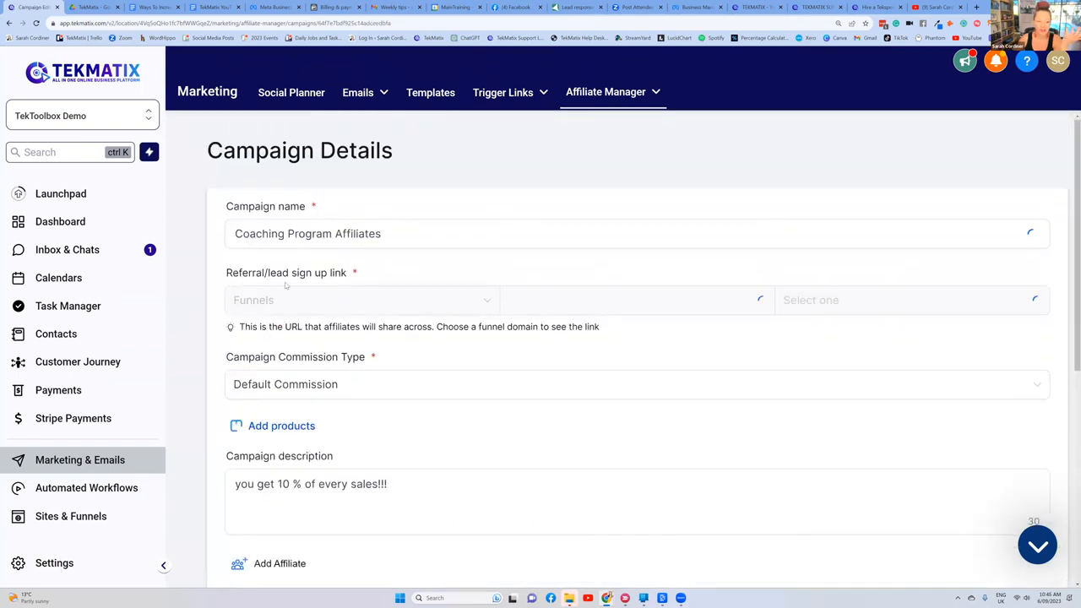
{"action": "left_click", "coordinate": [275, 427]}
{"action": "left_click", "coordinate": [753, 420]}
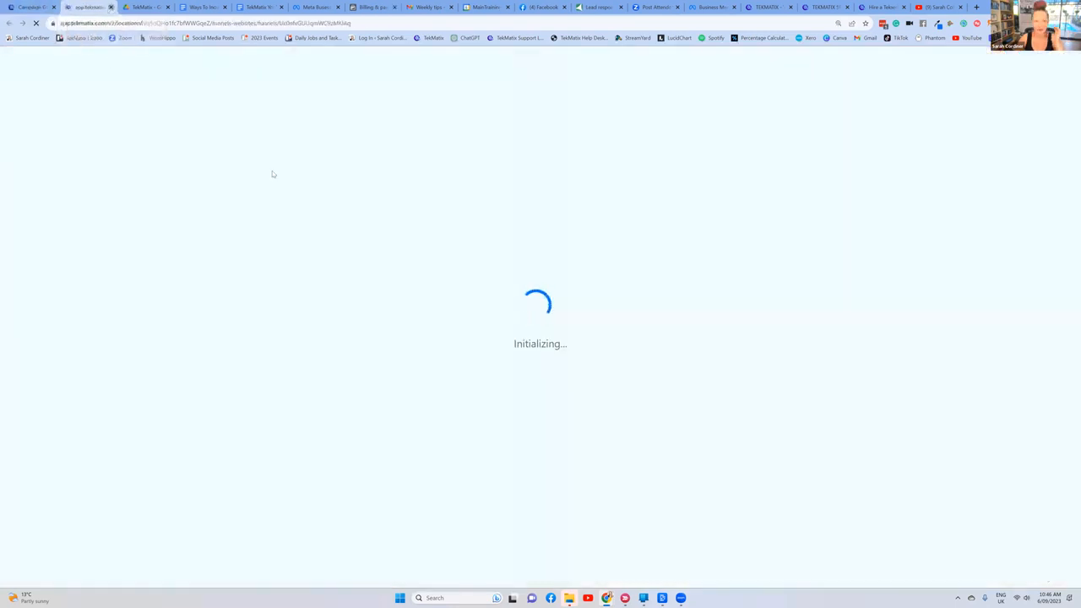
{"action": "left_click", "coordinate": [111, 8]}
{"action": "left_click", "coordinate": [794, 287]}
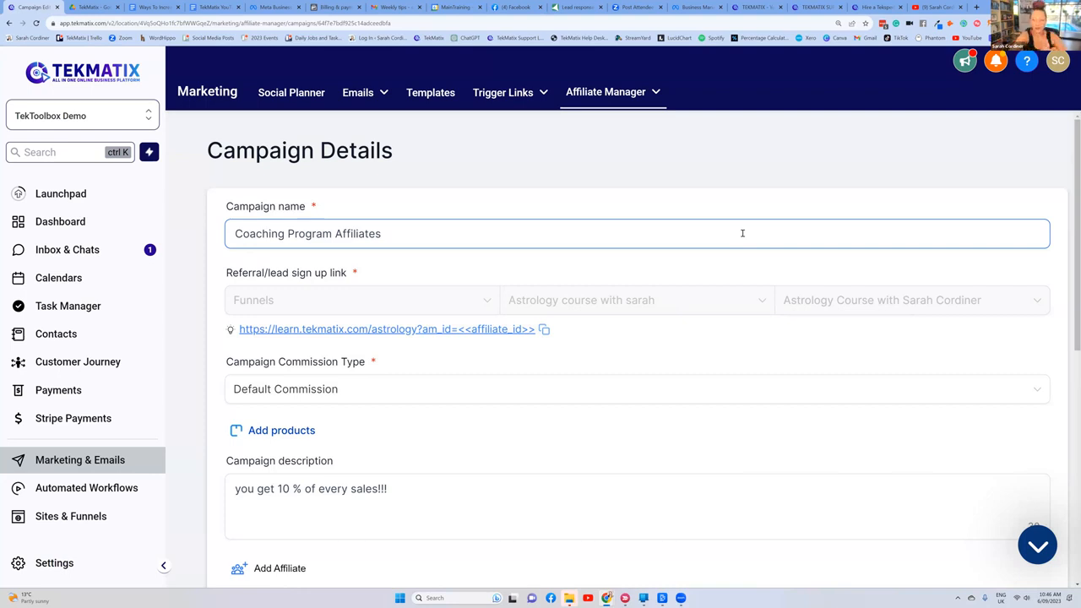
Step: Open the affiliate Payouts page and check the web page for booking a call with a Tekspert
{"action": "left_click", "coordinate": [605, 94]}
{"action": "left_click", "coordinate": [615, 173]}
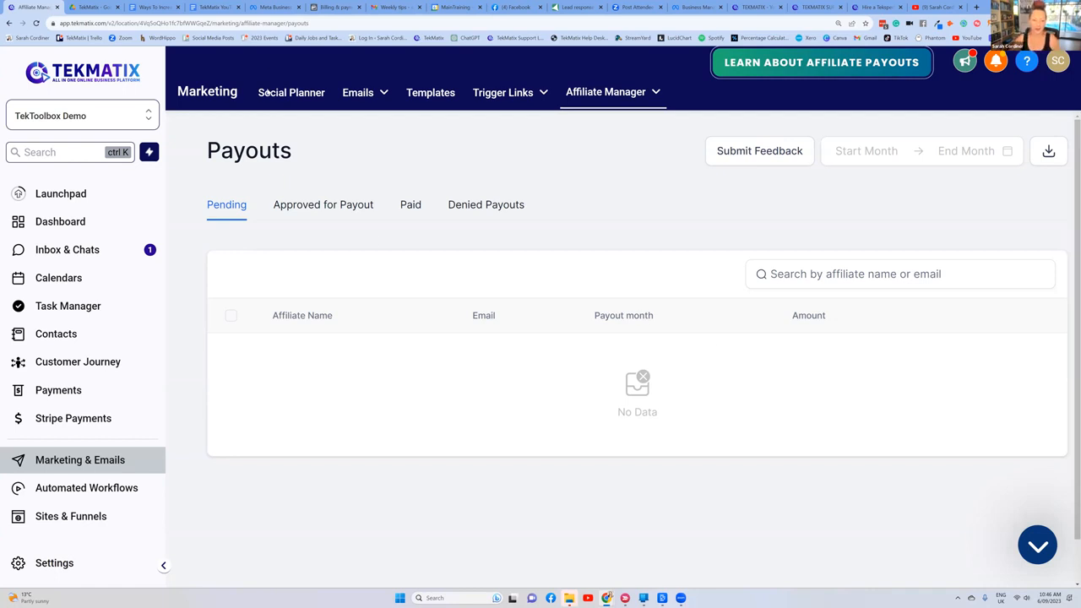
{"action": "left_click", "coordinate": [156, 8]}
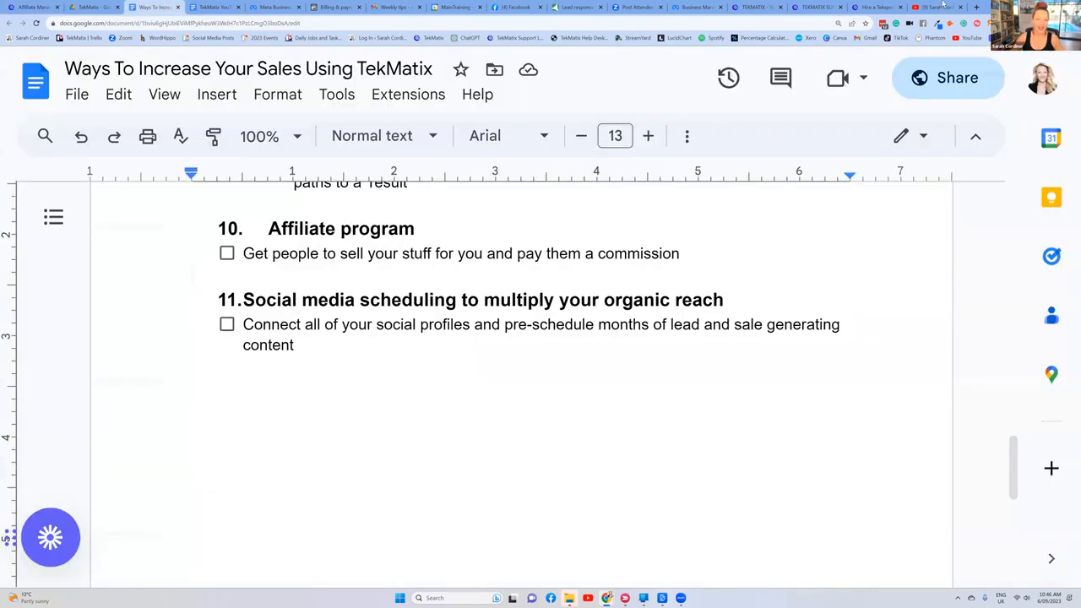
{"action": "left_click", "coordinate": [865, 6]}
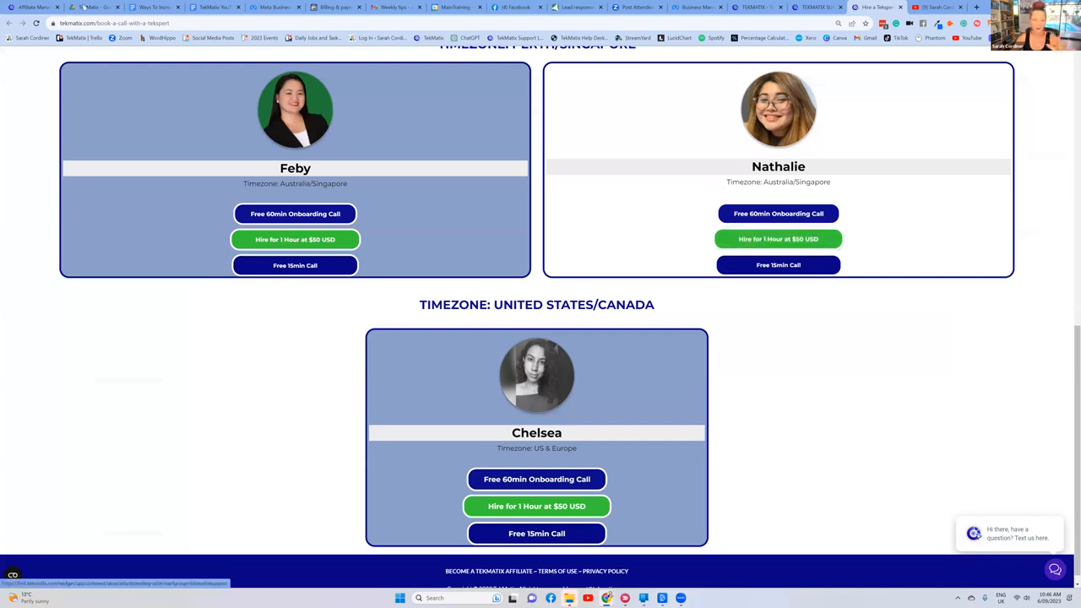
{"action": "left_click", "coordinate": [34, 6]}
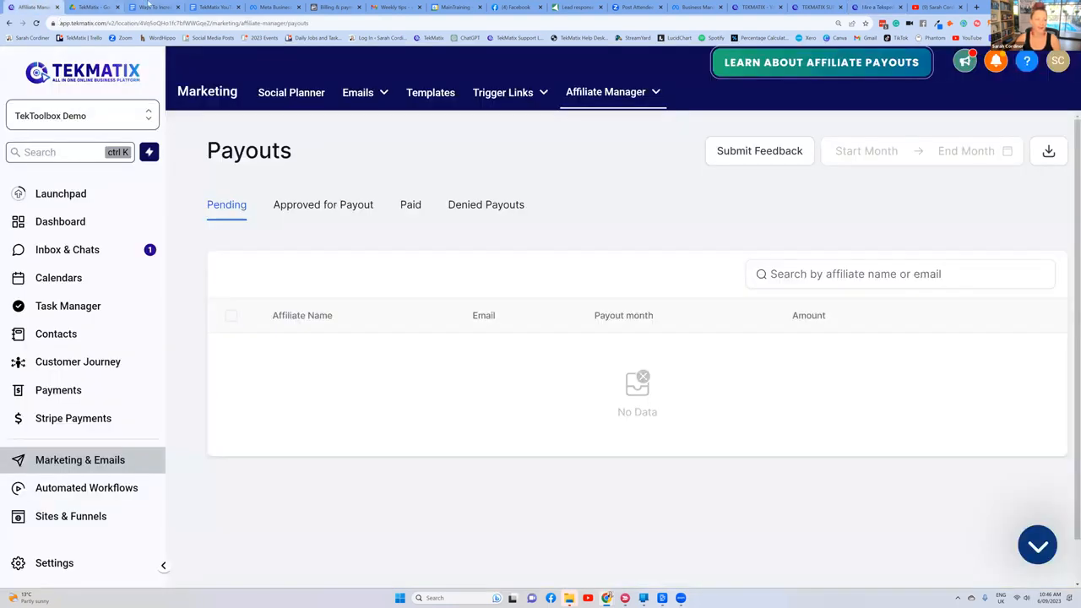
Step: Switch to the Google Docs list of ways to increase sales, review it and highlight item 11 on social media scheduling
{"action": "left_click", "coordinate": [154, 7]}
{"action": "scroll", "coordinate": [399, 258], "scroll_direction": "up", "scroll_amount": 10}
{"action": "scroll", "coordinate": [400, 258], "scroll_direction": "up", "scroll_amount": 12}
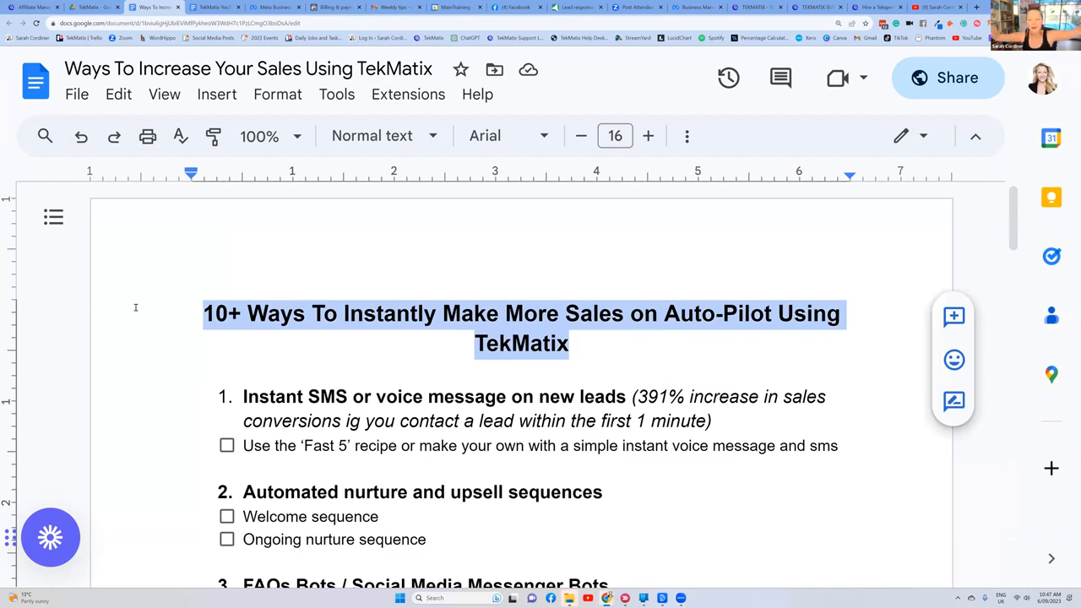
{"action": "scroll", "coordinate": [329, 304], "scroll_direction": "down", "scroll_amount": 5}
{"action": "scroll", "coordinate": [327, 317], "scroll_direction": "down", "scroll_amount": 12}
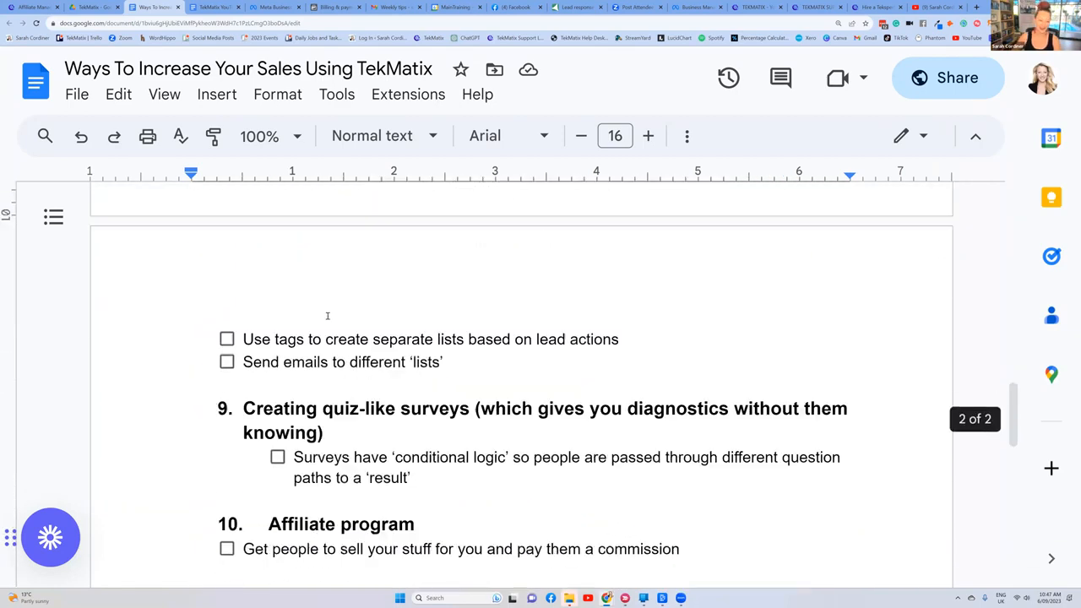
{"action": "scroll", "coordinate": [327, 315], "scroll_direction": "down", "scroll_amount": 3}
{"action": "left_click_drag", "start_coordinate": [243, 341], "coordinate": [394, 437]}
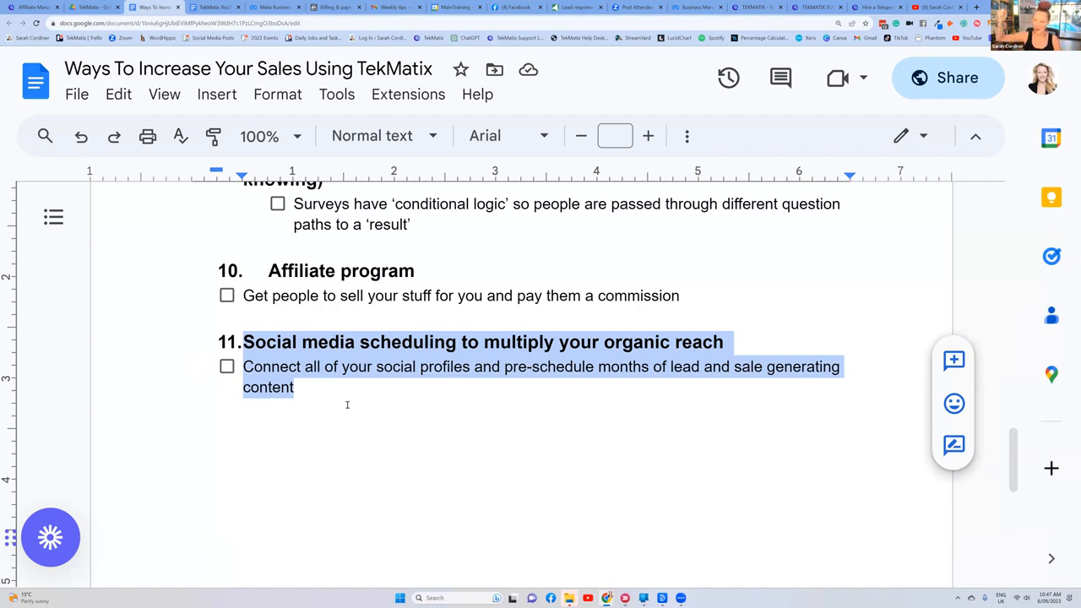
Step: Switch to TekMatix, open the Social Planner and examine the account list and the networks offered for adding a social account
{"action": "left_click", "coordinate": [36, 7]}
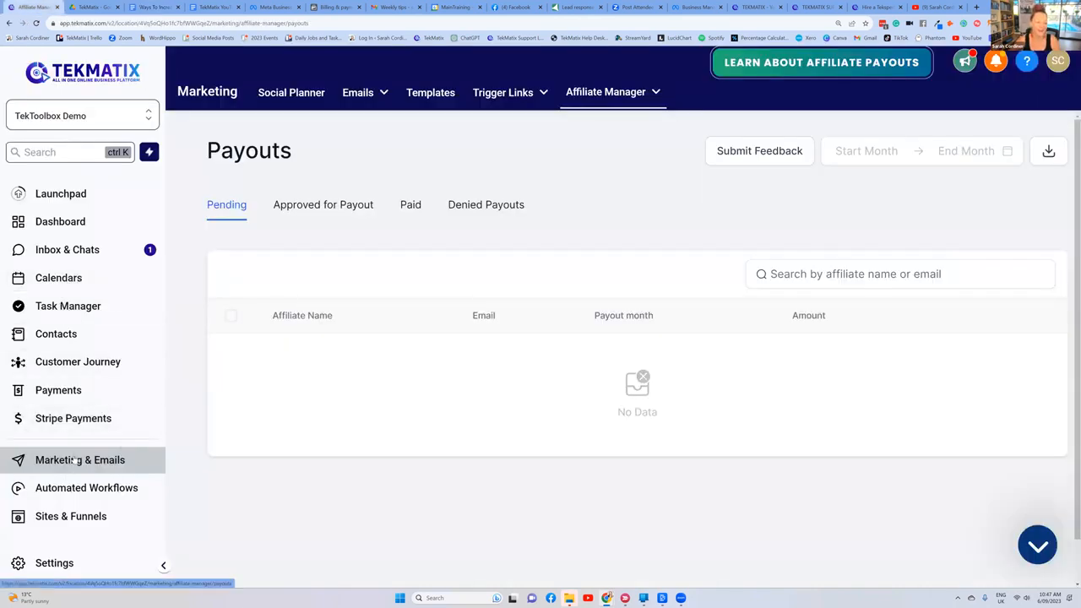
{"action": "left_click", "coordinate": [298, 95]}
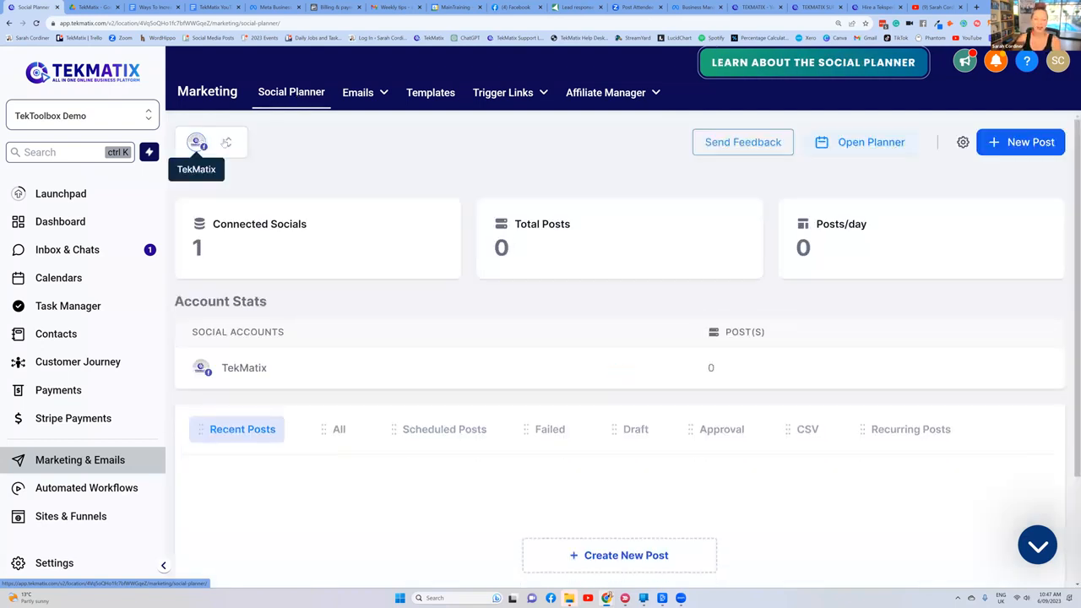
{"action": "left_click", "coordinate": [227, 144]}
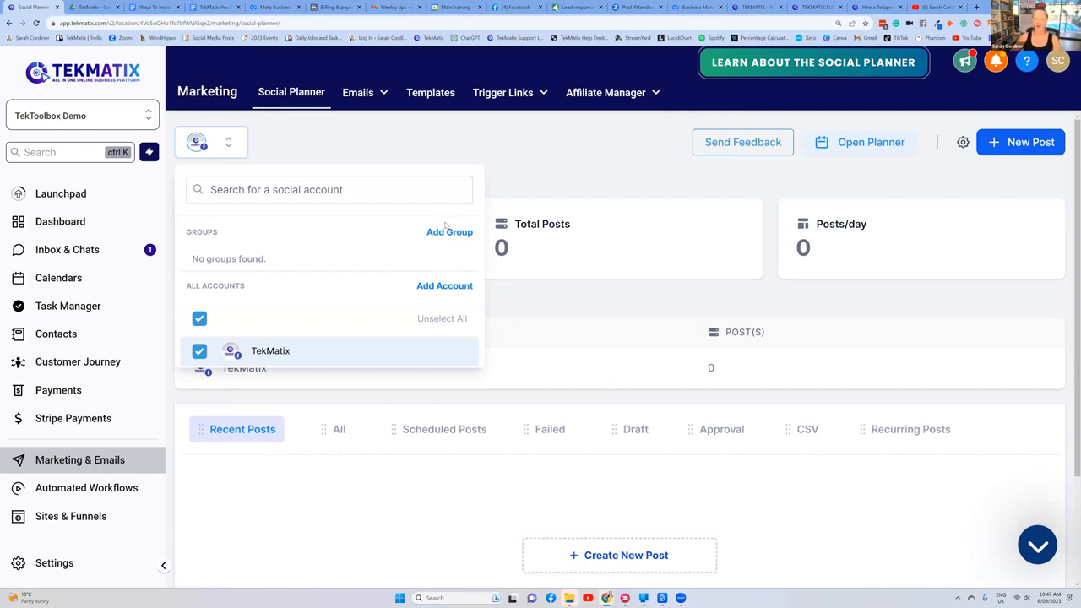
{"action": "left_click", "coordinate": [455, 287]}
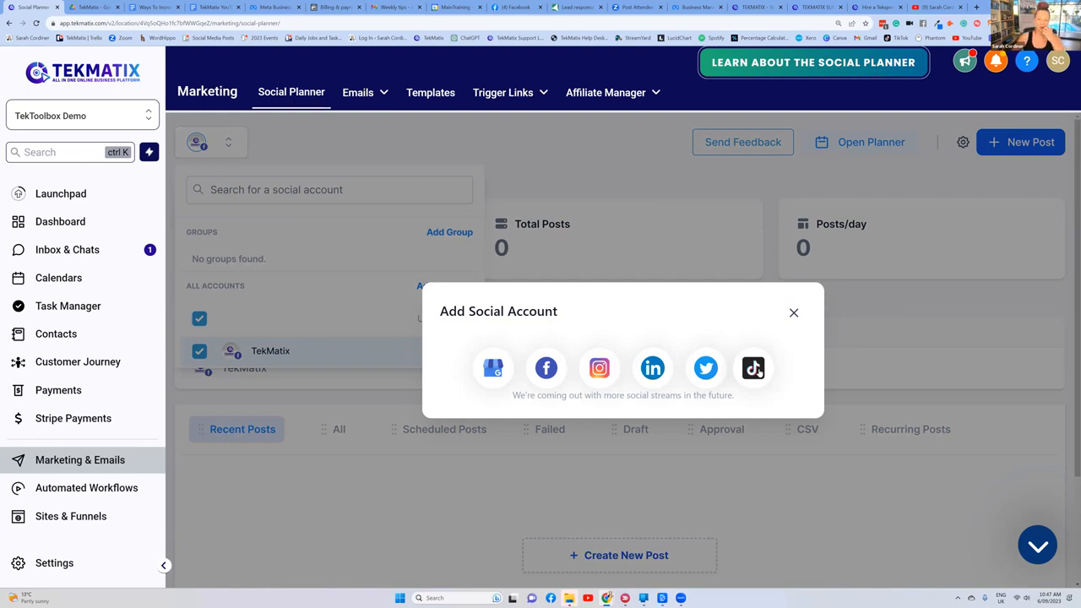
{"action": "left_click", "coordinate": [794, 312]}
{"action": "left_click", "coordinate": [216, 146]}
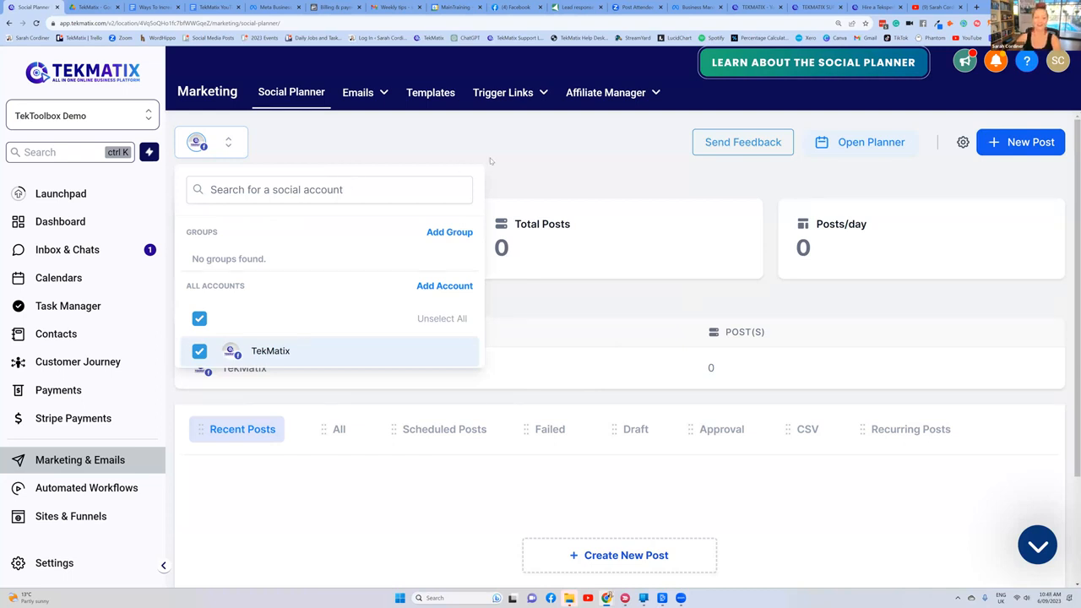
{"action": "left_click", "coordinate": [559, 152]}
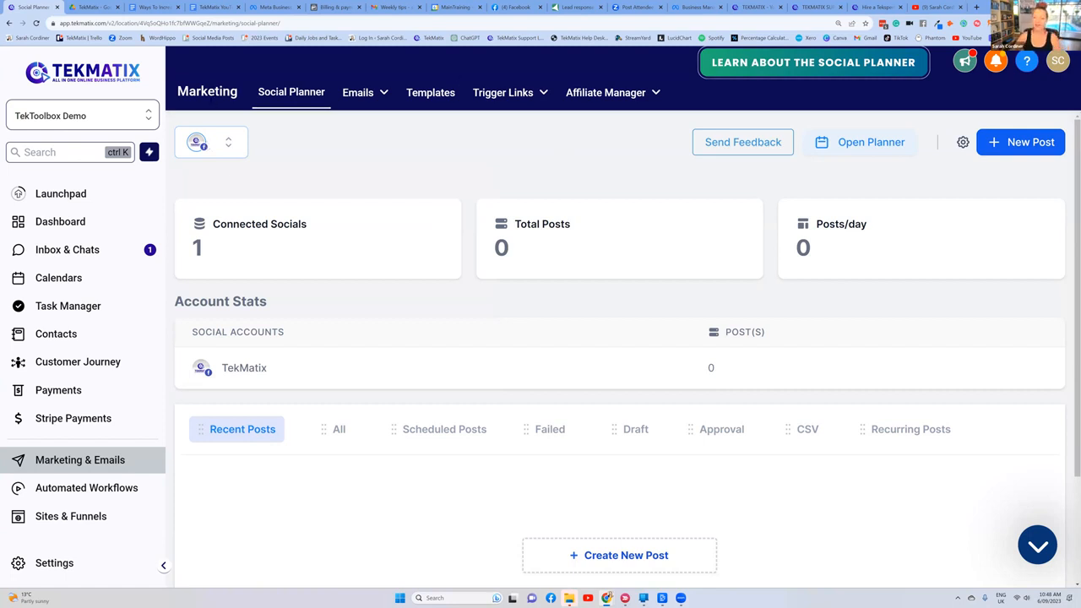
Step: Create a new social post and choose the TekMatix Facebook page as the account to post to
{"action": "left_click", "coordinate": [1043, 142]}
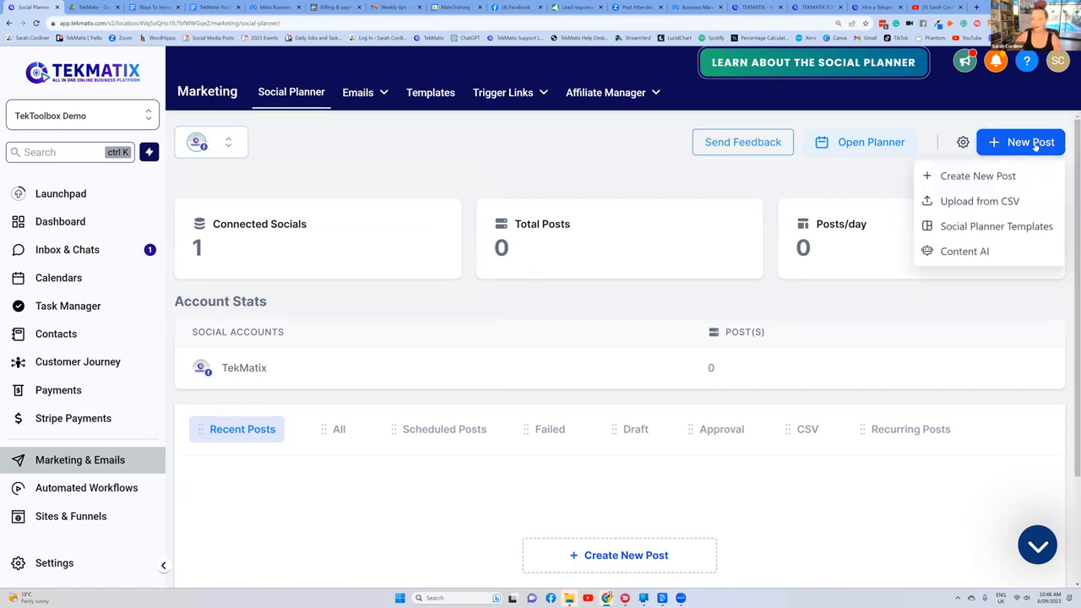
{"action": "left_click", "coordinate": [1002, 175]}
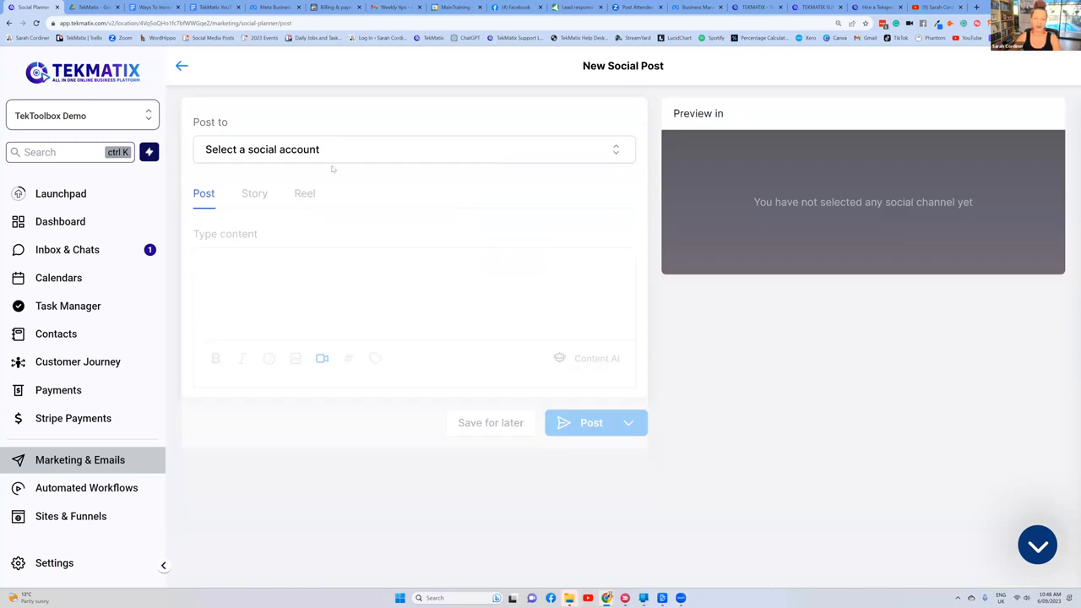
{"action": "left_click", "coordinate": [318, 157]}
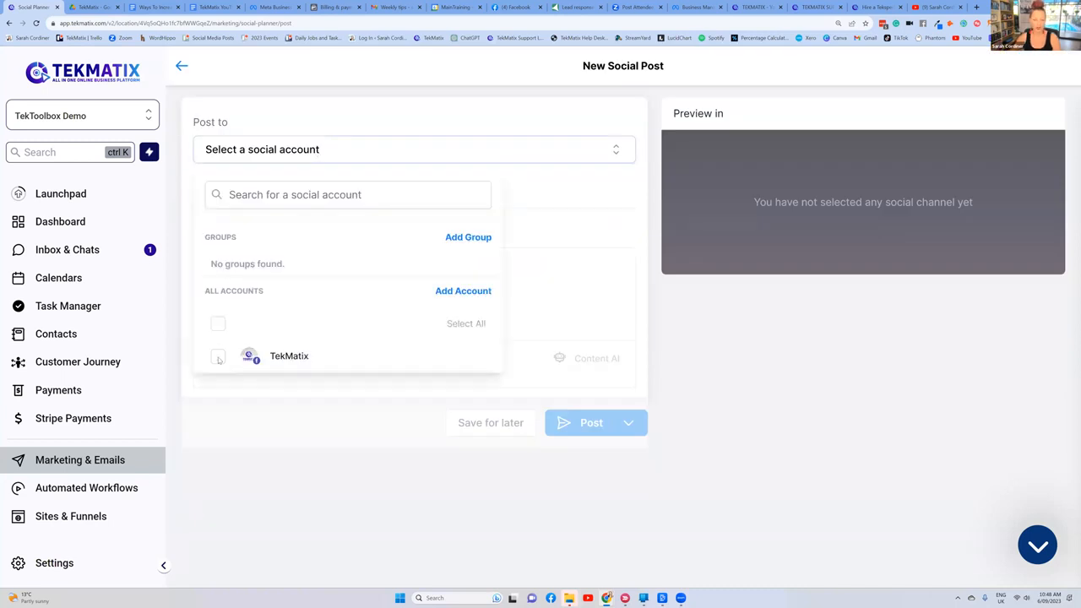
{"action": "left_click", "coordinate": [217, 359]}
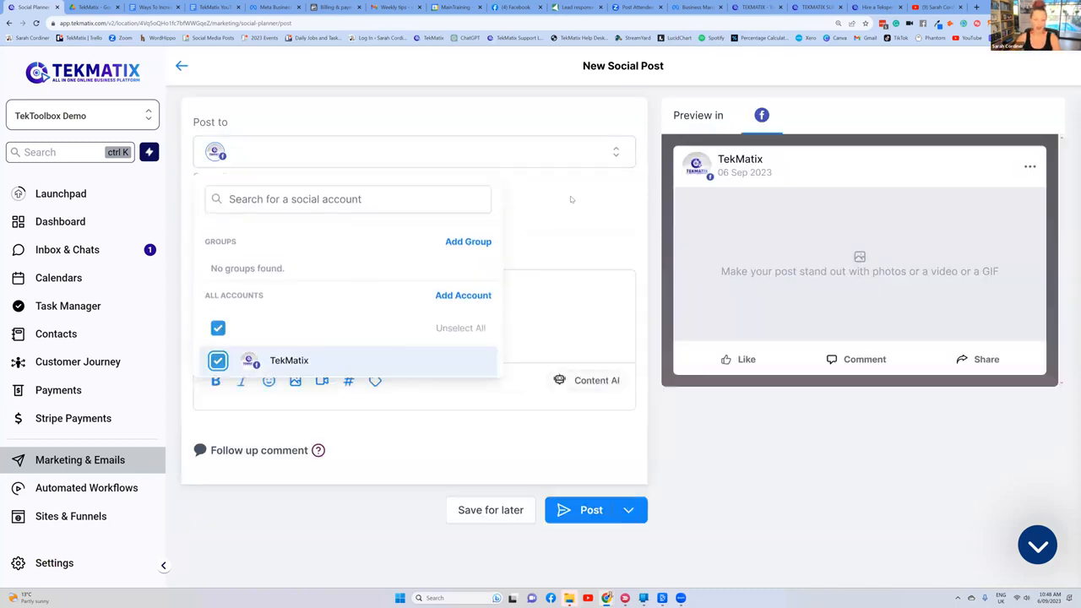
{"action": "left_click", "coordinate": [440, 154]}
Step: Fill the post content with four lines of placeholder text, from "hgvbdhfbgvdkbgvkda" to "vbfbjkbgrfkhnkrn"
{"action": "left_click", "coordinate": [223, 296]}
{"action": "type", "text": "hgvbdhfbgvdkbgvk"}
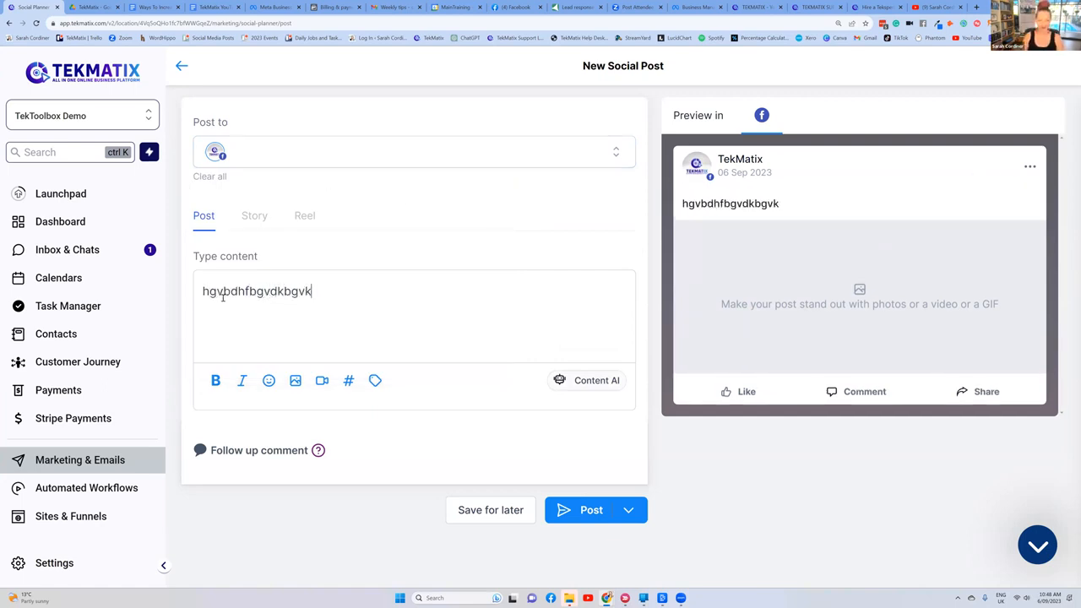
{"action": "type", "text": "da"}
{"action": "key", "text": "Return"}
{"action": "type", "text": "'bvfdknbkj"}
{"action": "key", "text": "Return"}
{"action": "type", "text": "hcbdsbfj"}
{"action": "key", "text": "Return"}
{"action": "type", "text": "vbfbjkbgrfkhnkrn"}
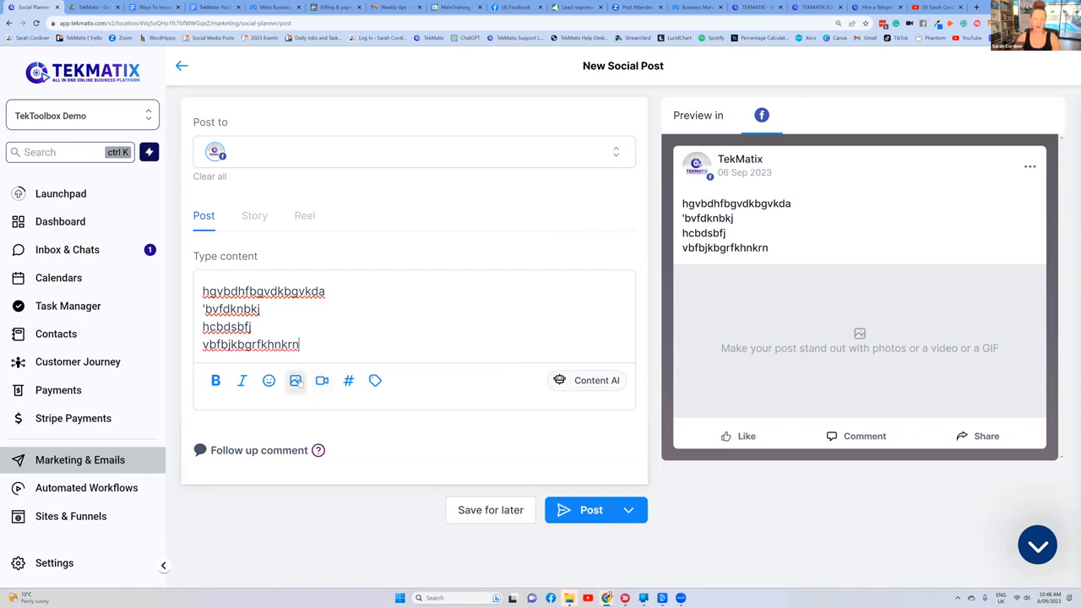
Step: Add the follow-up comment "Here's the link again:" to the social post
{"action": "left_click", "coordinate": [253, 450]}
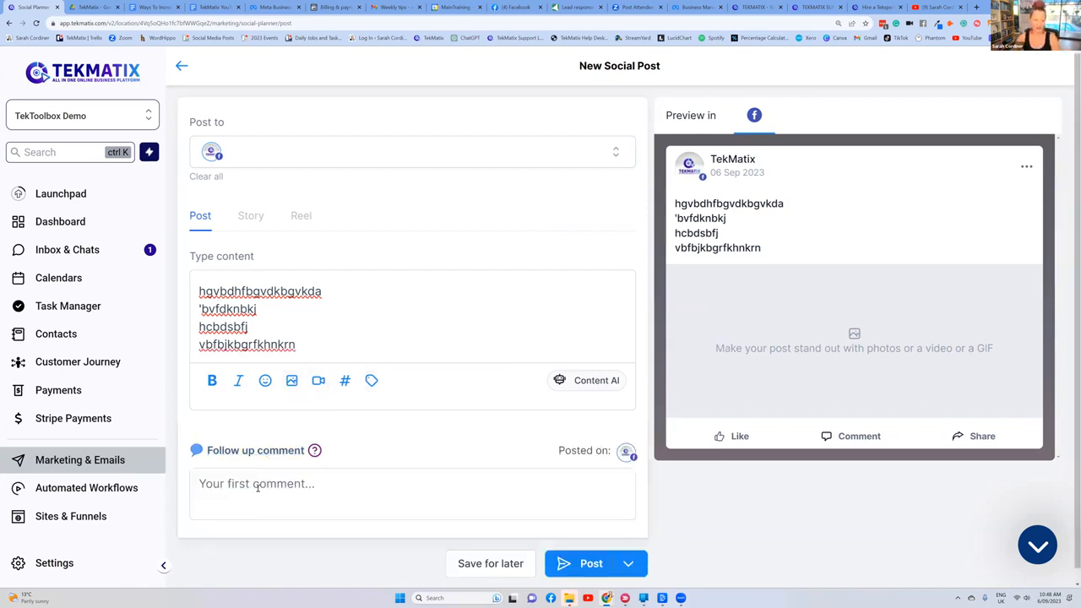
{"action": "type", "text": "Here's "}
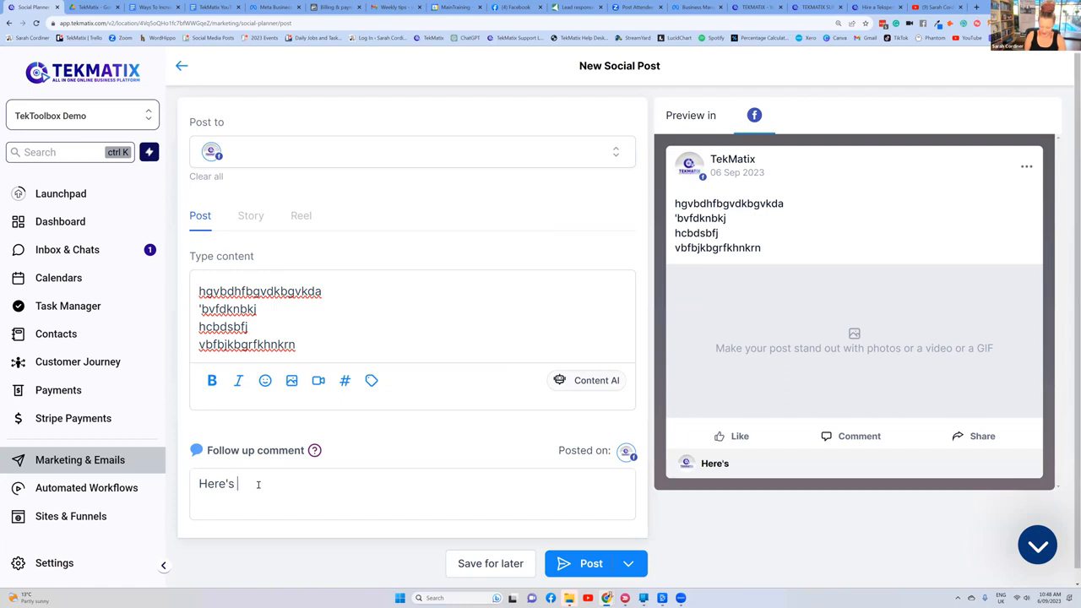
{"action": "type", "text": "the link again"}
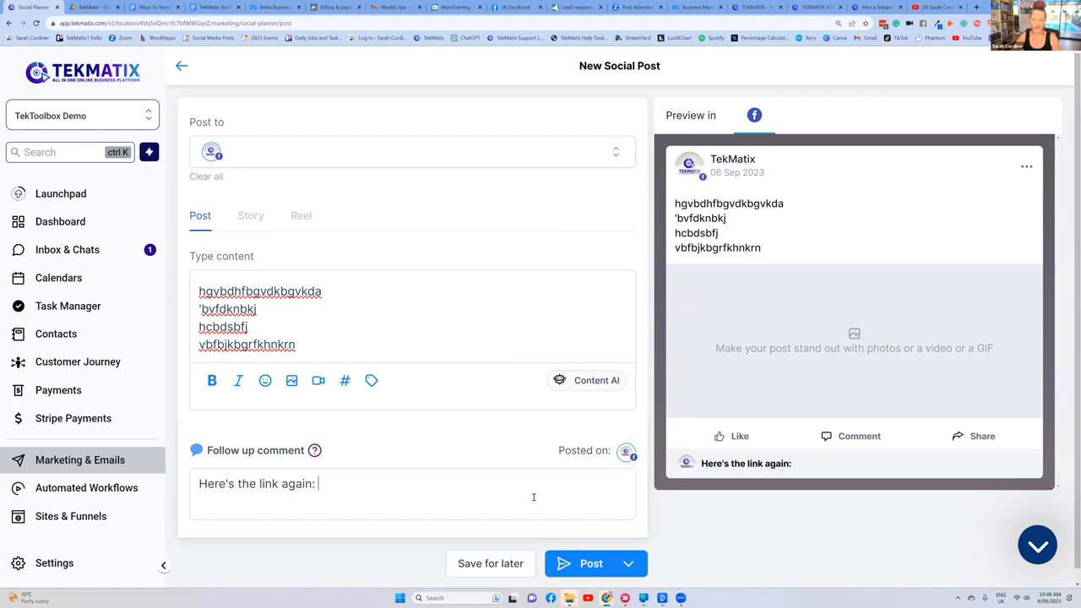
Step: Pick 13 September 2023 as the post's schedule date and leave the date picker without scheduling the post
{"action": "scroll", "coordinate": [540, 507], "scroll_direction": "down", "scroll_amount": 1}
{"action": "left_click", "coordinate": [632, 550]}
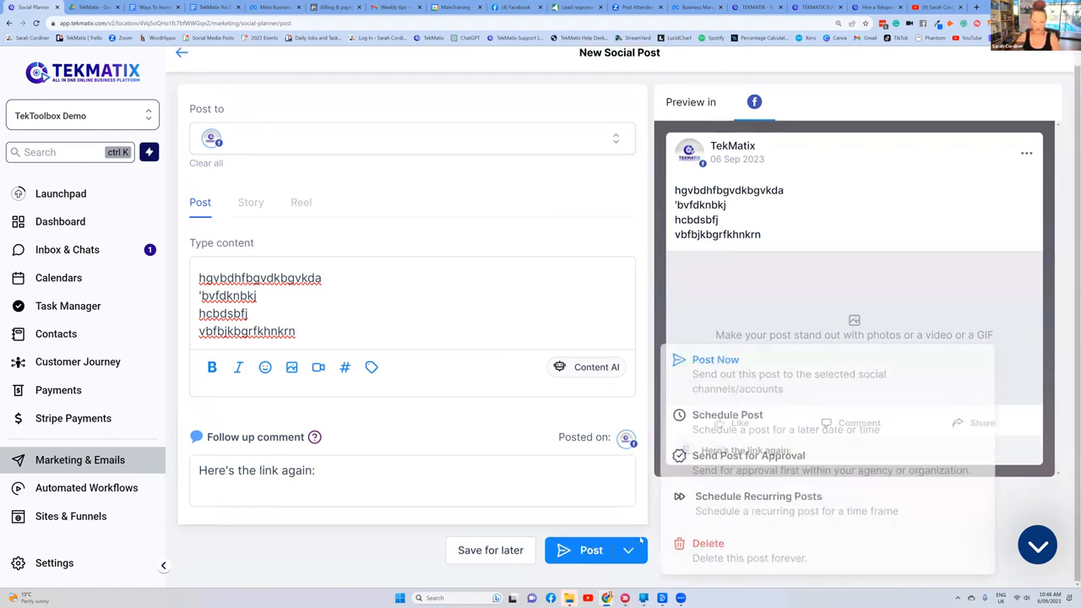
{"action": "left_click", "coordinate": [735, 430]}
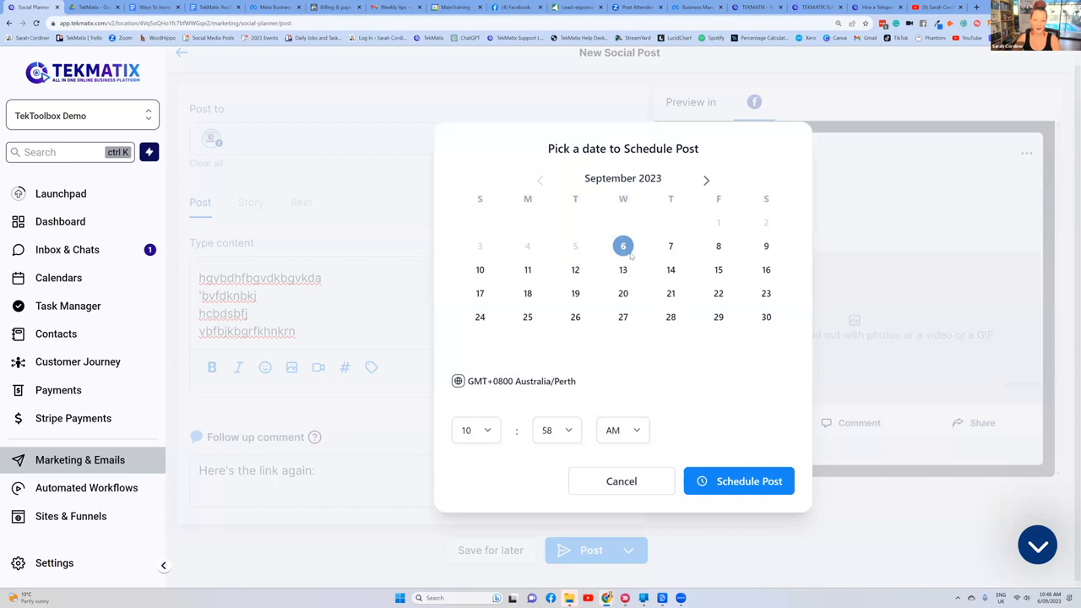
{"action": "left_click", "coordinate": [623, 272]}
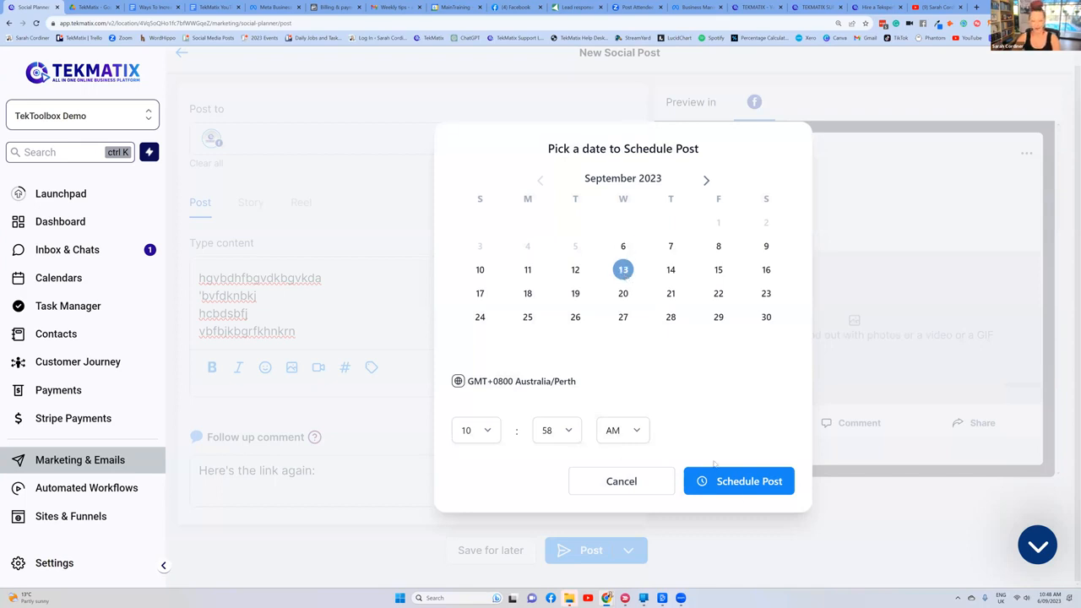
{"action": "left_click", "coordinate": [462, 92]}
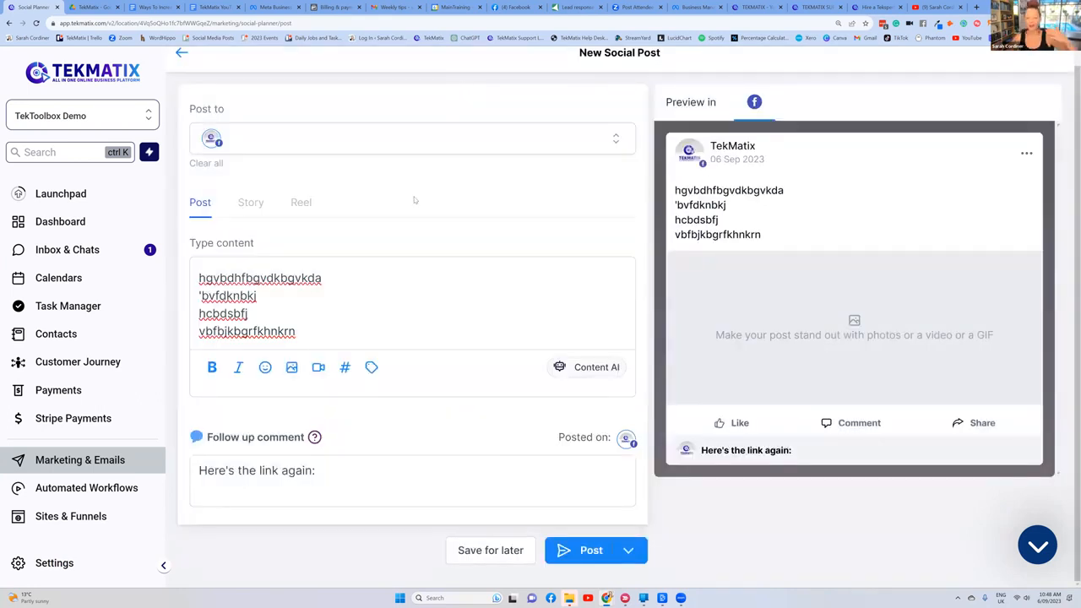